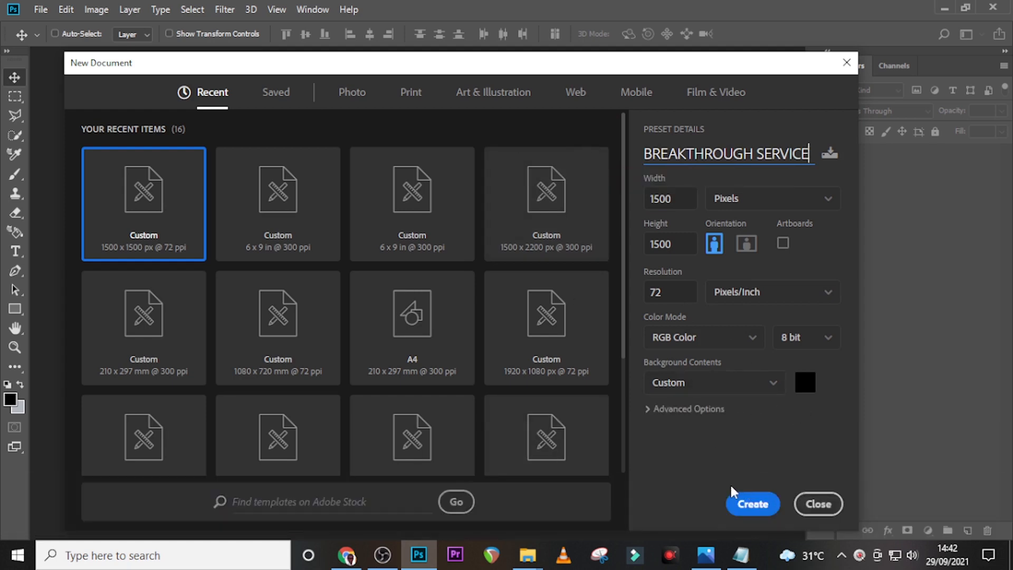
# Create the 1500 x 1500 px BREAKTHROUGH SERVICE document and add guides along the canvas edges and through its horizontal and vertical centre
pyautogui.click(752, 503)
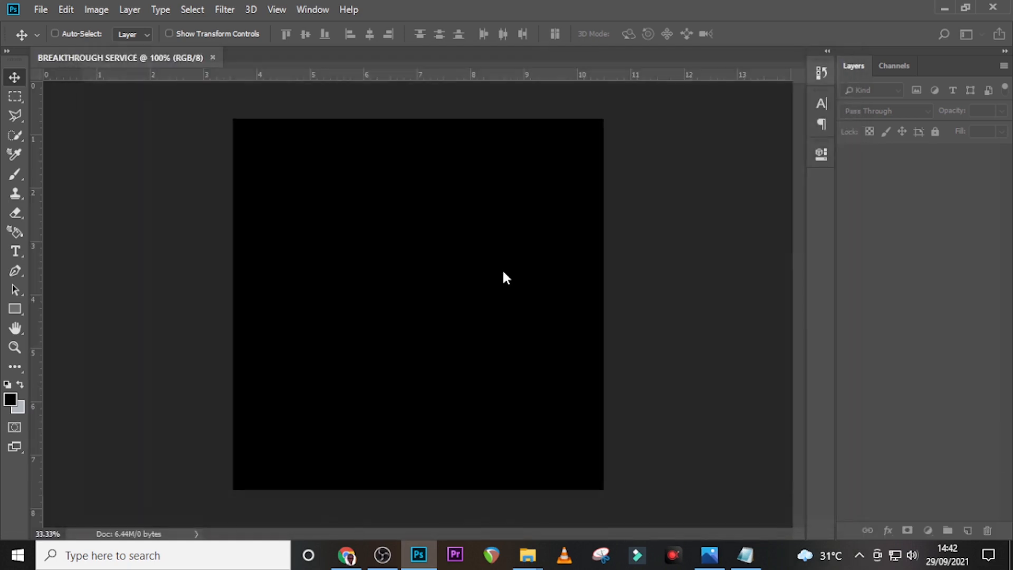
pyautogui.moveTo(38, 353); pyautogui.dragTo(417, 340)
pyautogui.moveTo(439, 75); pyautogui.dragTo(435, 119)
pyautogui.moveTo(429, 76); pyautogui.dragTo(457, 304)
# Place the image 6138812bc70ba.jpg from the u17 folder into the document
pyautogui.click(528, 554)
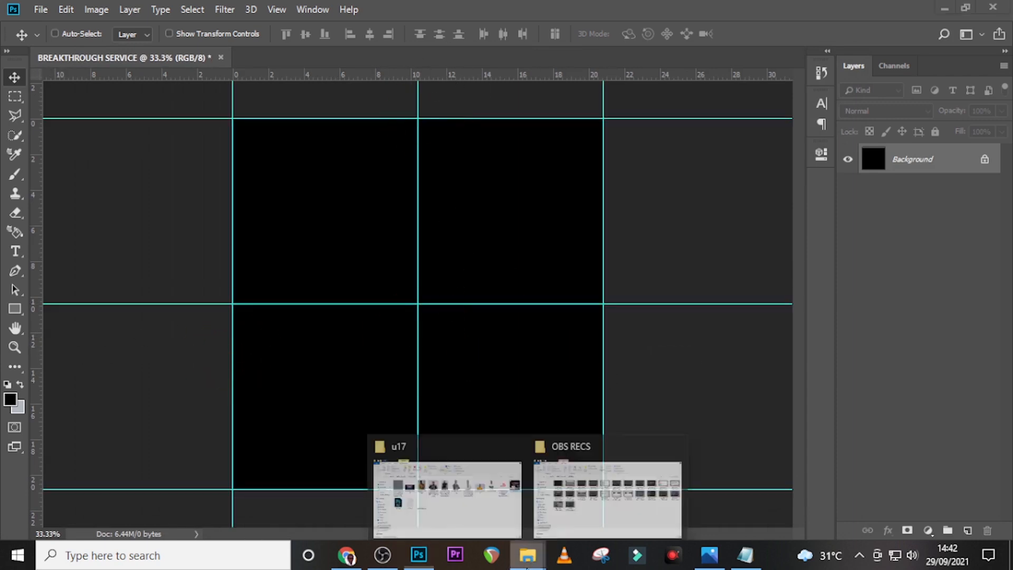
pyautogui.click(464, 501)
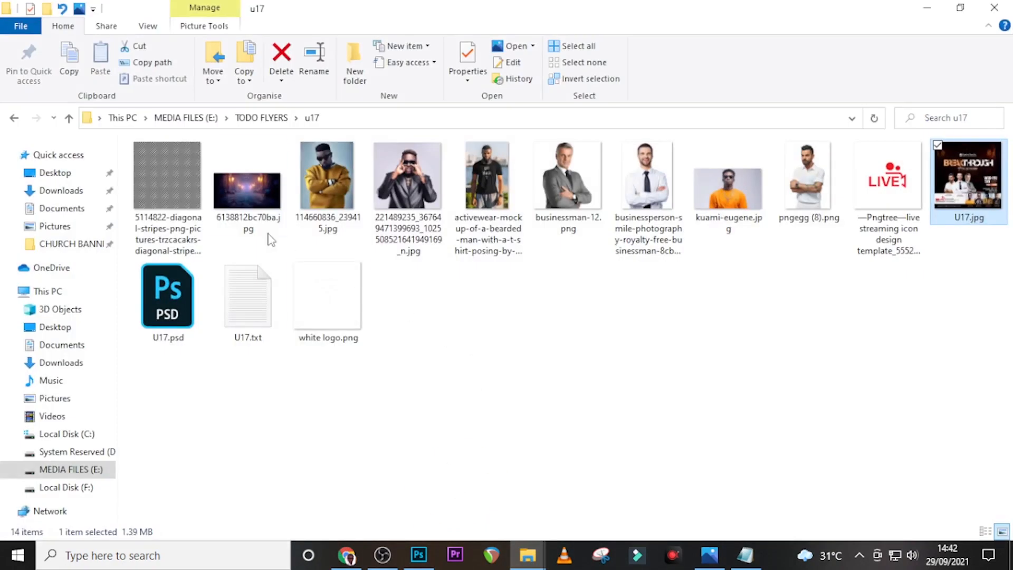
pyautogui.moveTo(247, 193); pyautogui.dragTo(435, 391)
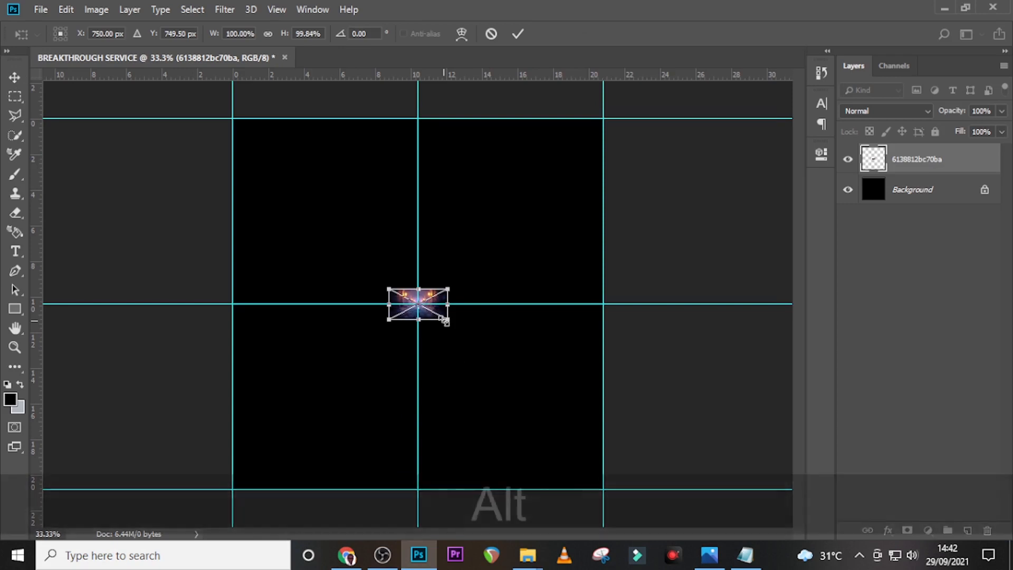
# Scale the placed image to about 1100% and move it up until its upper edge meets the canvas top
pyautogui.moveTo(445, 321); pyautogui.dragTo(698, 543)
pyautogui.hotkey('shift', 'Up')
pyautogui.hotkey('shift', 'Up')
pyautogui.hotkey('shift', 'Up')
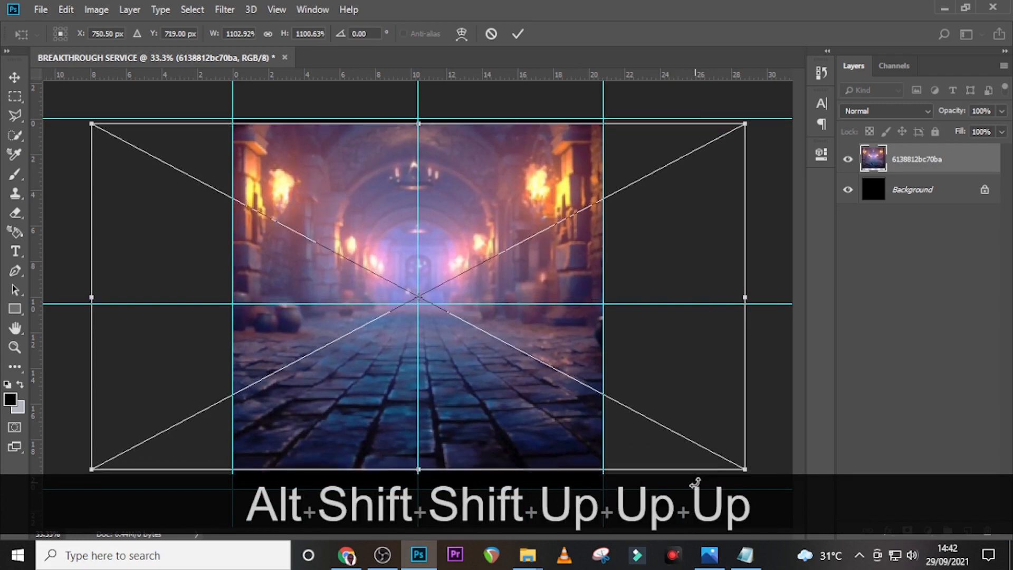
pyautogui.hotkey('shift', 'Up')
pyautogui.hotkey('shift', 'Up')
pyautogui.hotkey('shift', 'Up')
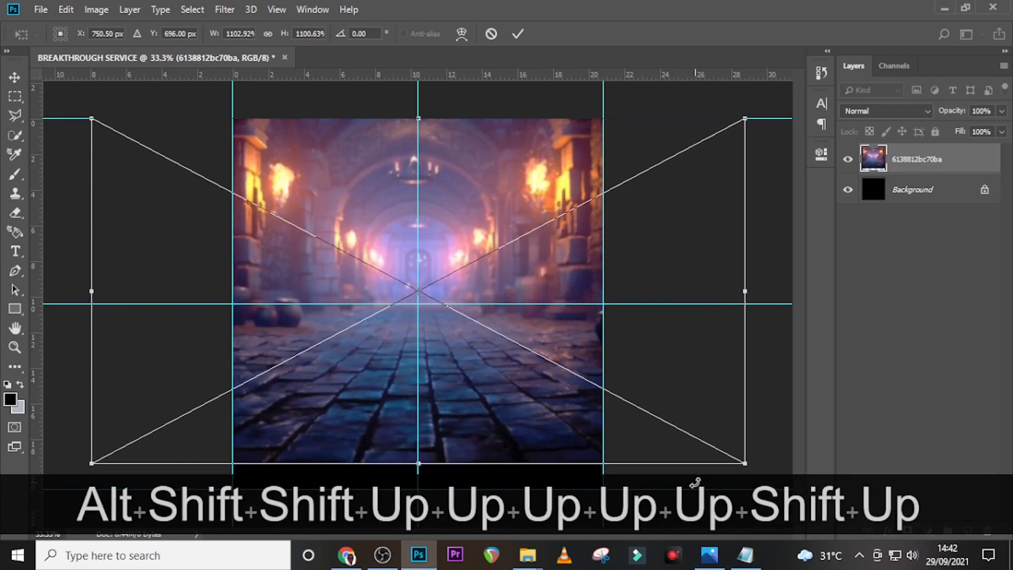
pyautogui.press('Return')
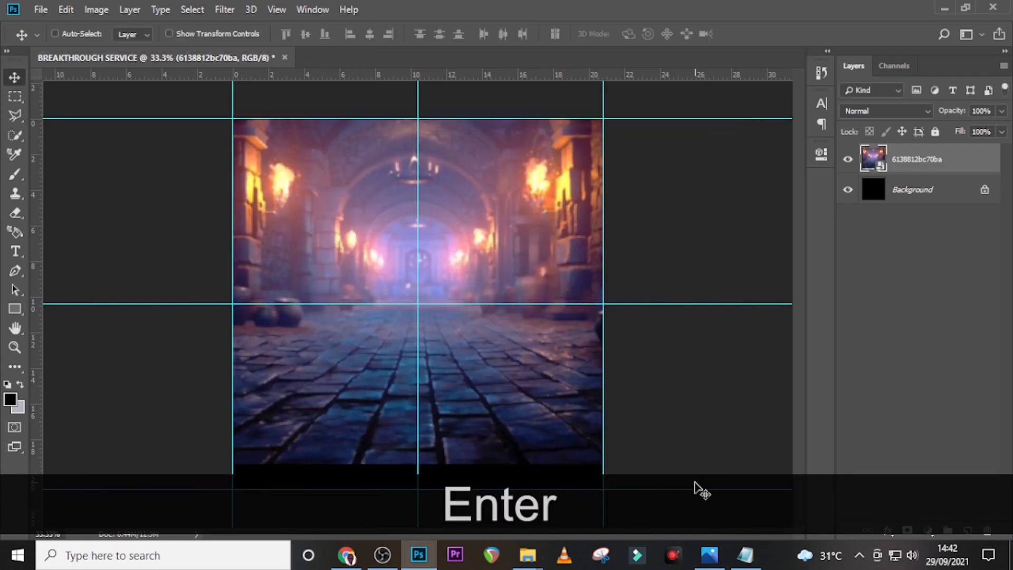
# Add a Gradient Map adjustment over the image using the Violet, Orange preset and set its blend mode to Multiply
pyautogui.hotkey('ctrl', '=')
pyautogui.scroll(-3, 551, 262)
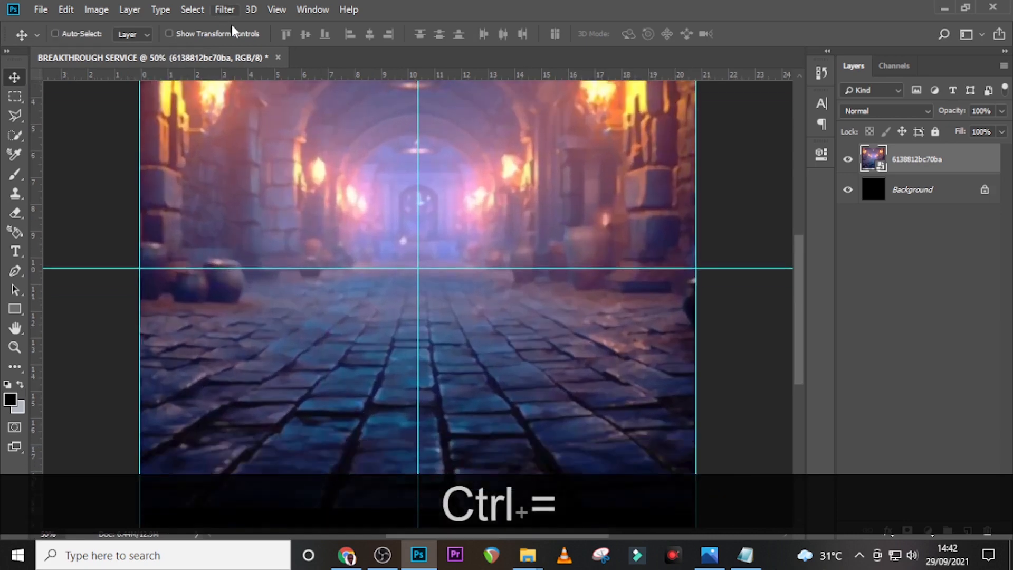
pyautogui.scroll(-3, 556, 265)
pyautogui.scroll(1, 556, 267)
pyautogui.hotkey('ctrl', '0')
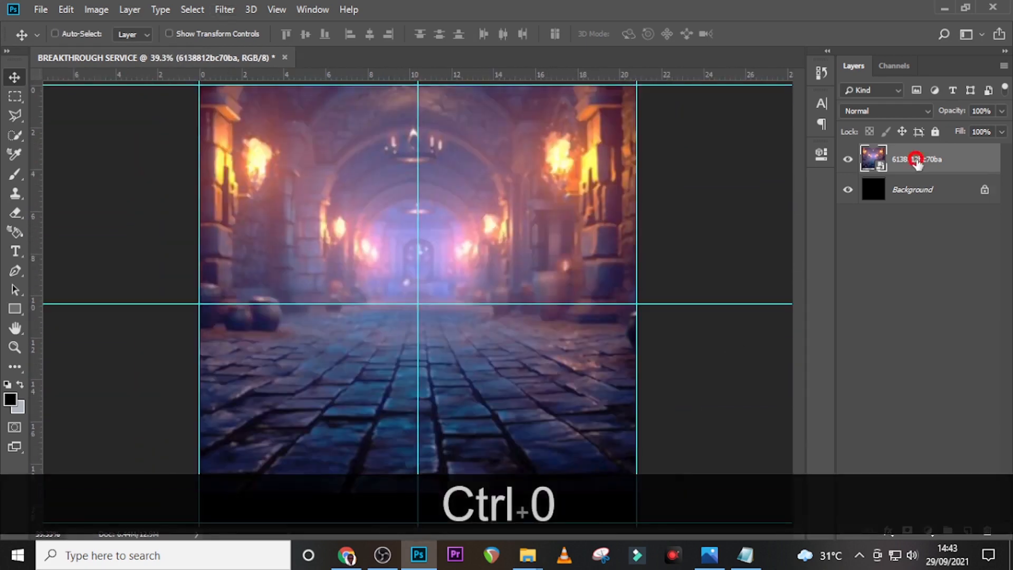
pyautogui.click(927, 529)
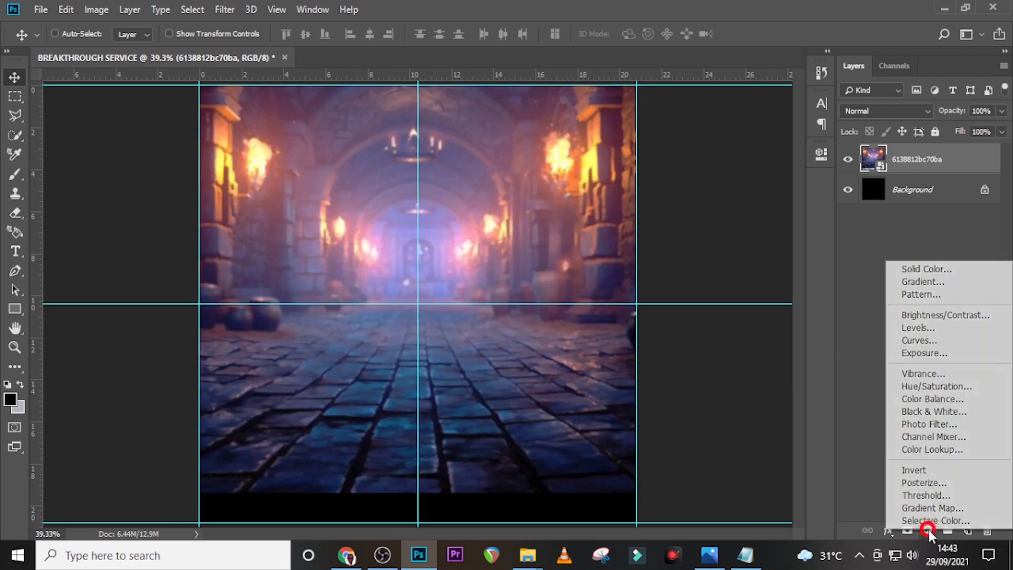
pyautogui.click(931, 508)
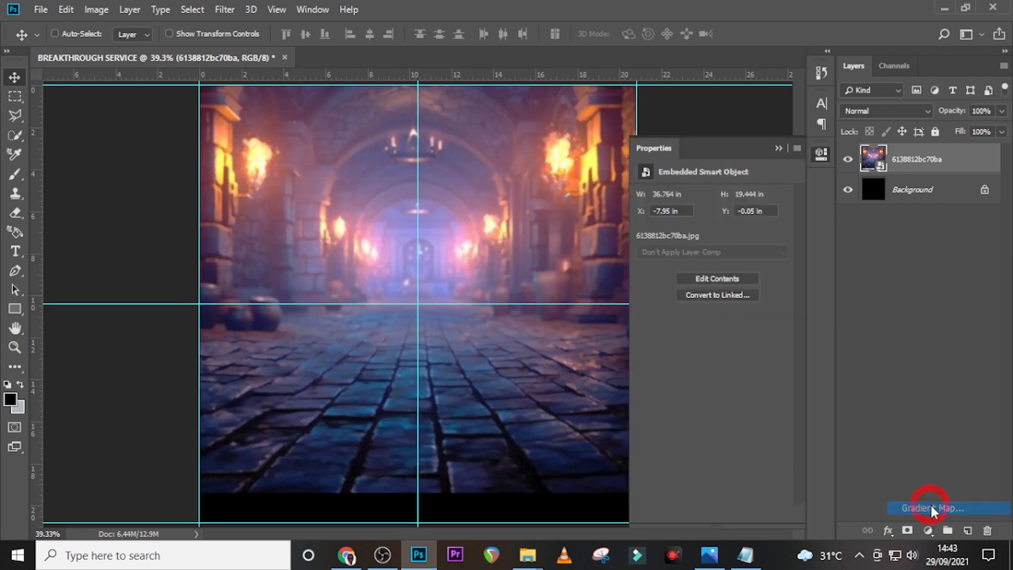
pyautogui.click(719, 206)
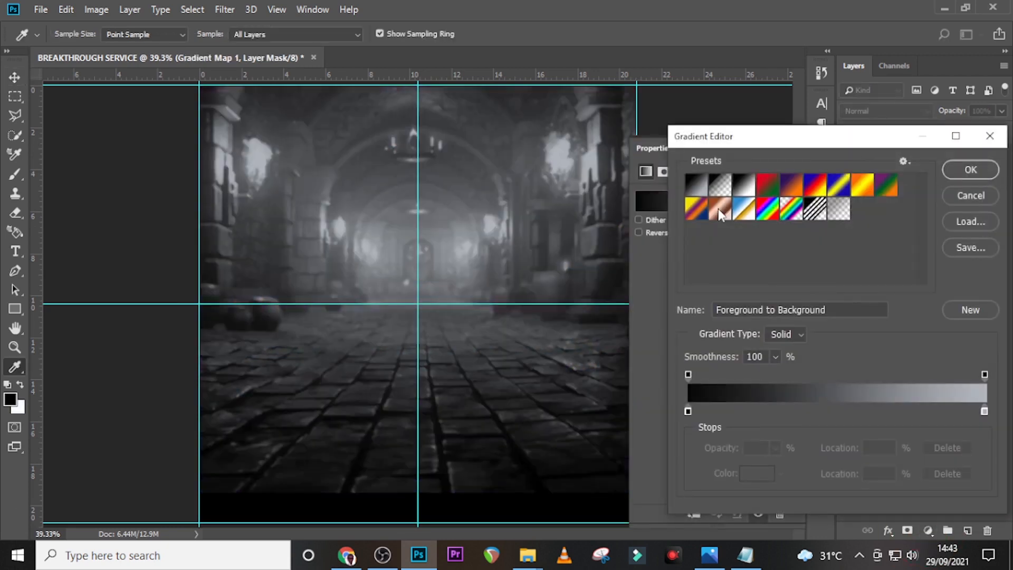
pyautogui.click(788, 191)
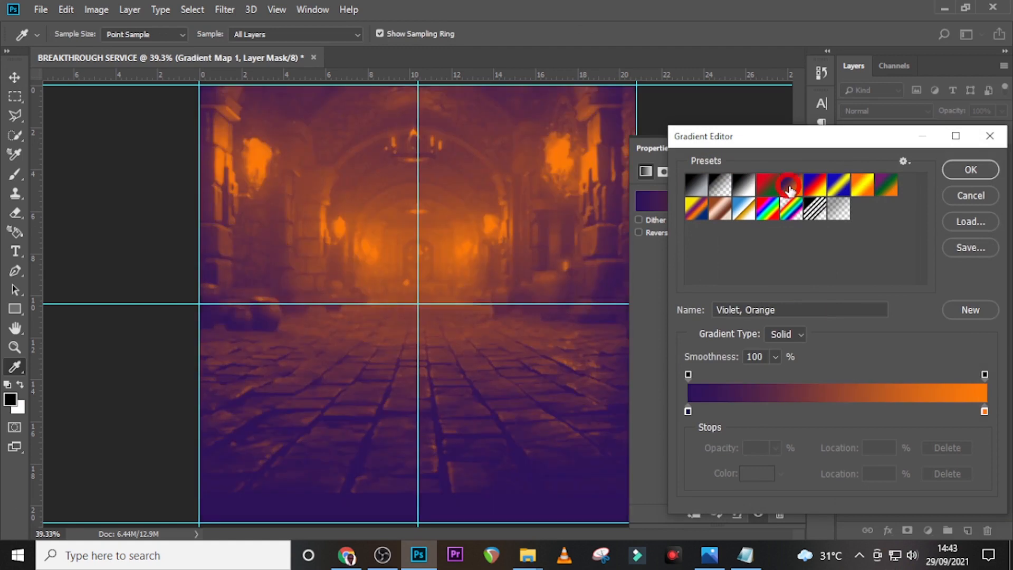
pyautogui.click(965, 171)
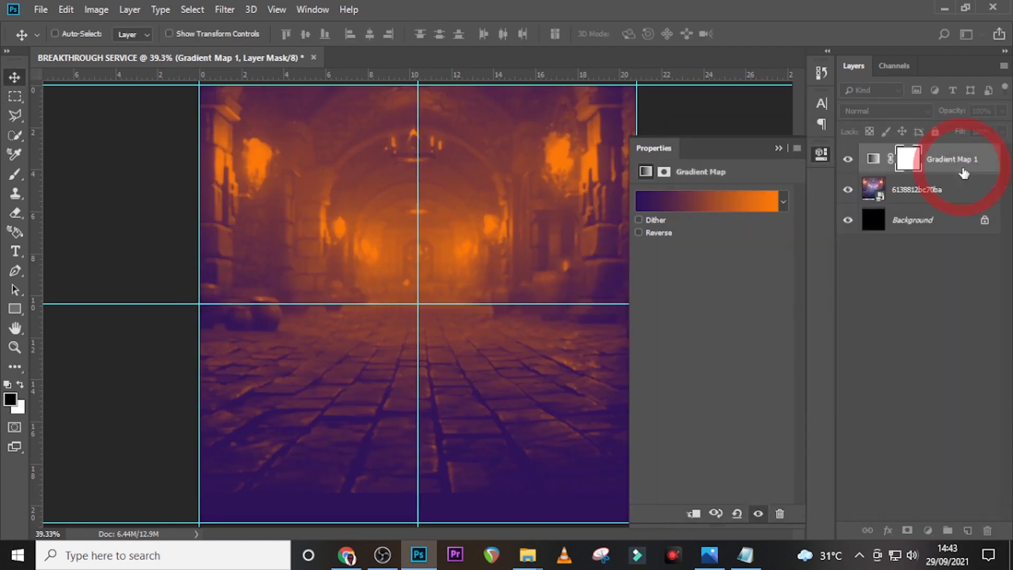
pyautogui.click(871, 111)
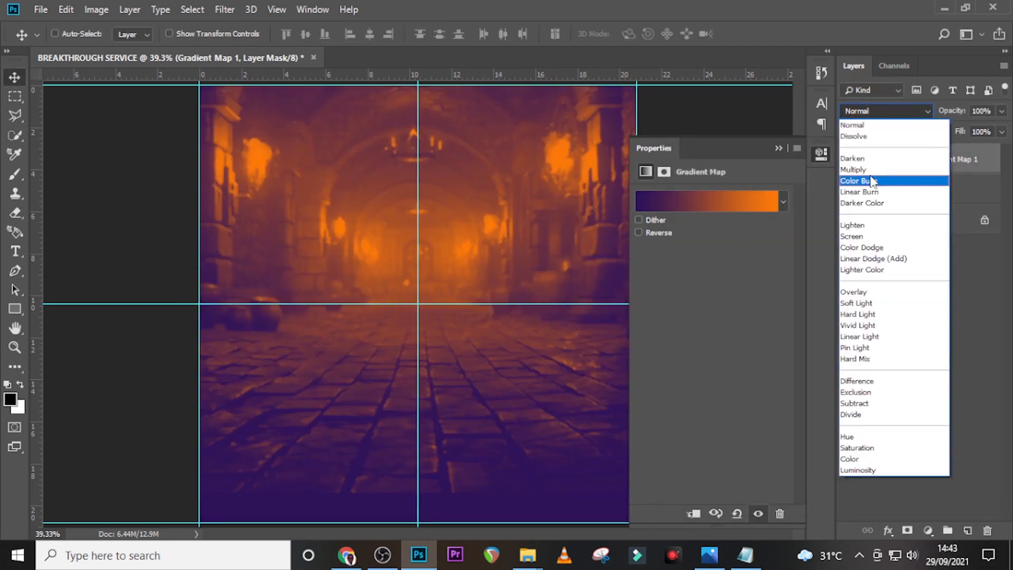
pyautogui.click(868, 169)
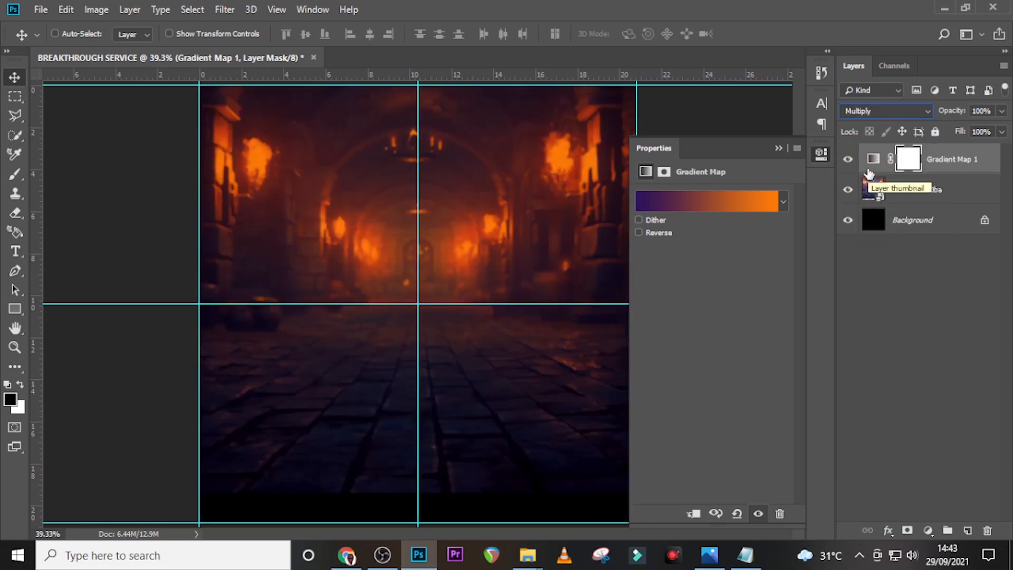
# Add a Levels adjustment above the gradient map and raise the black input level to 19
pyautogui.click(929, 529)
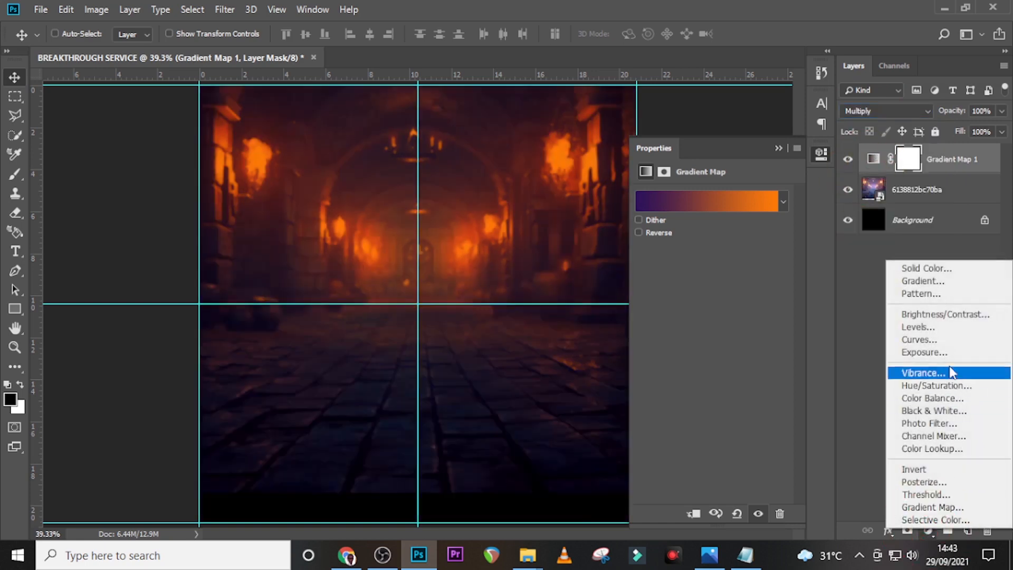
pyautogui.click(931, 328)
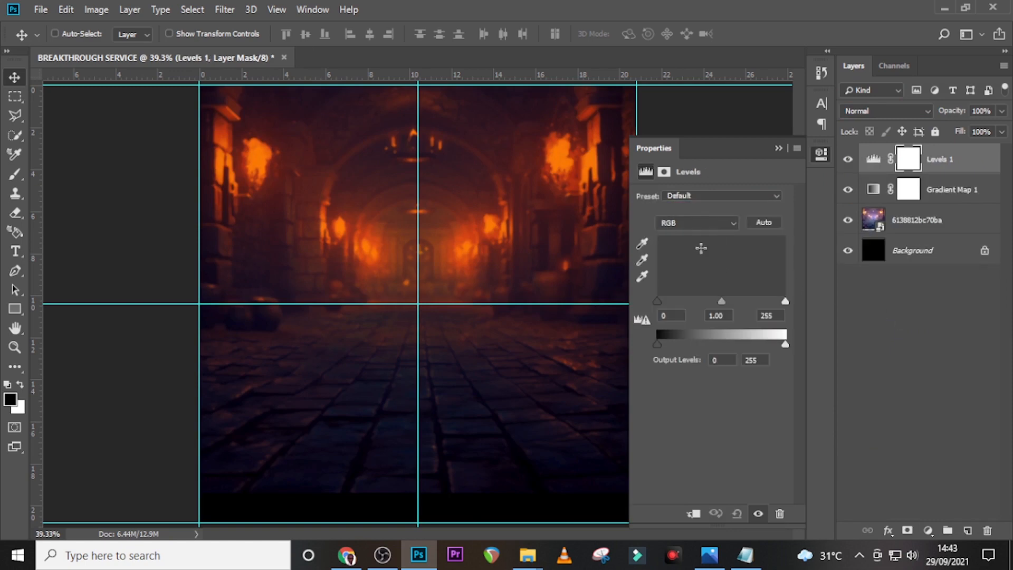
pyautogui.moveTo(657, 300); pyautogui.dragTo(664, 300)
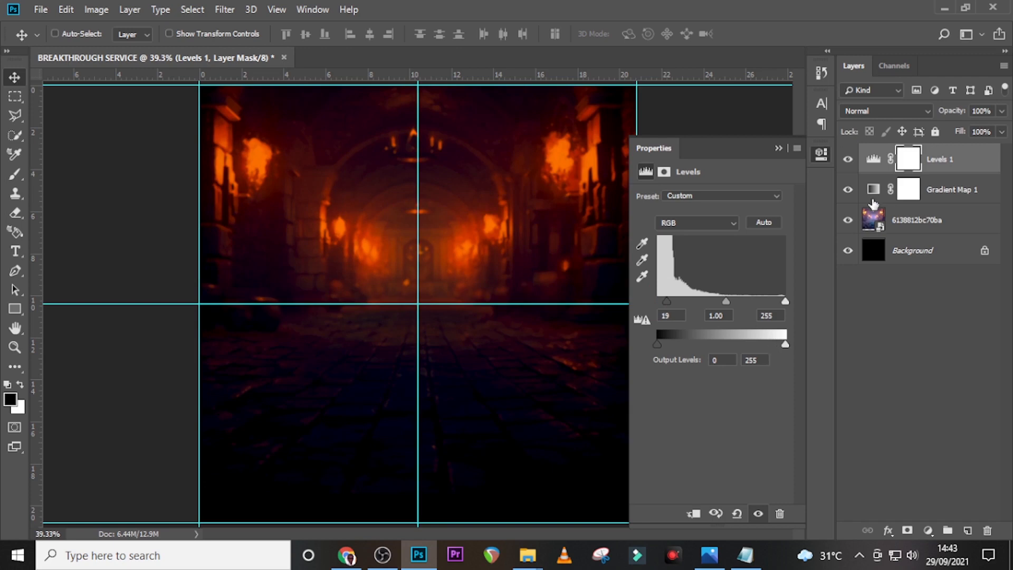
# Add a new layer and paint a black stroke across the bottom of the canvas with a 700 px Soft Round brush
pyautogui.click(968, 530)
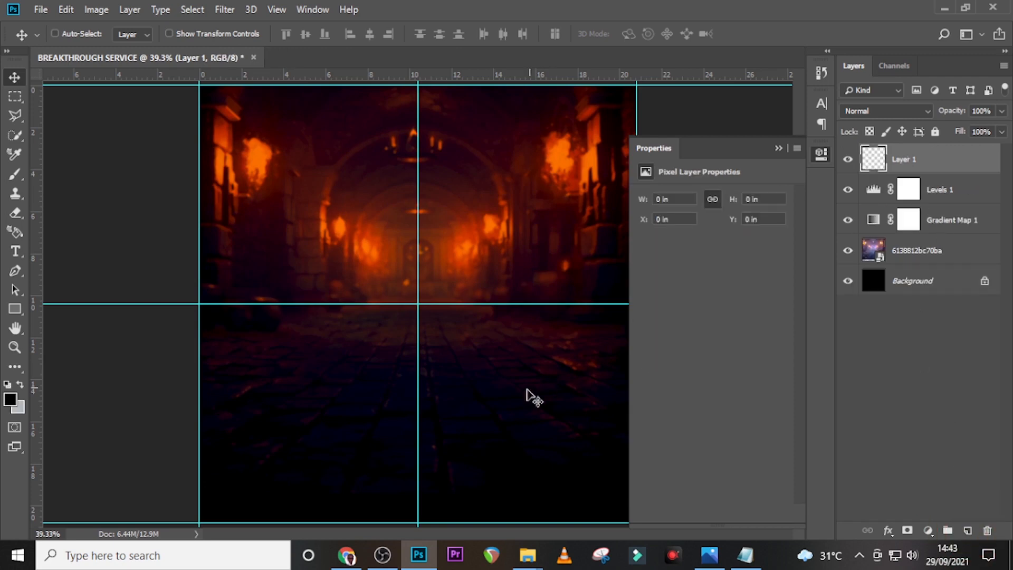
pyautogui.press('b')
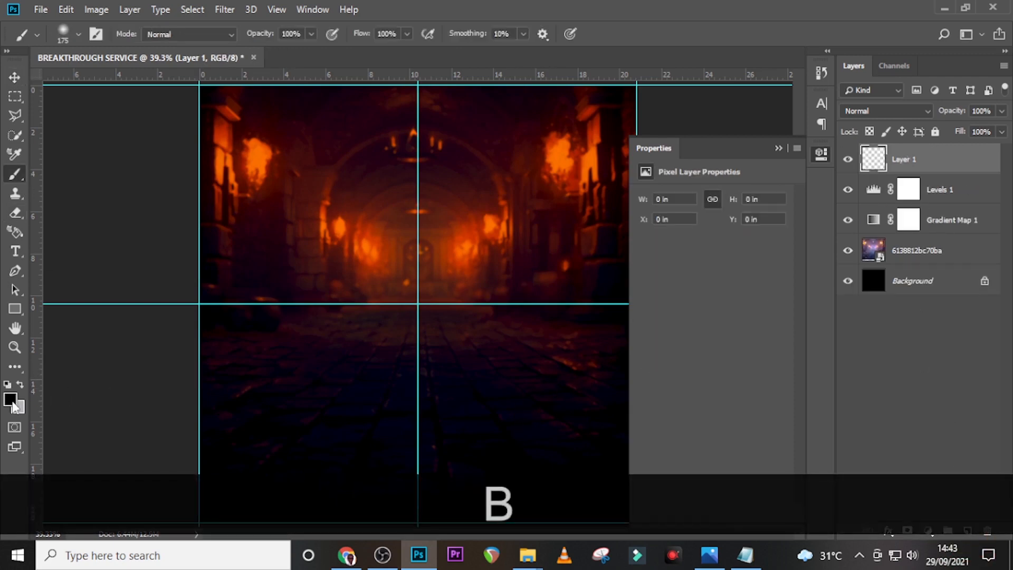
pyautogui.press('capslock')
pyautogui.press(']')
pyautogui.press(']')
pyautogui.press(']')
pyautogui.press(']')
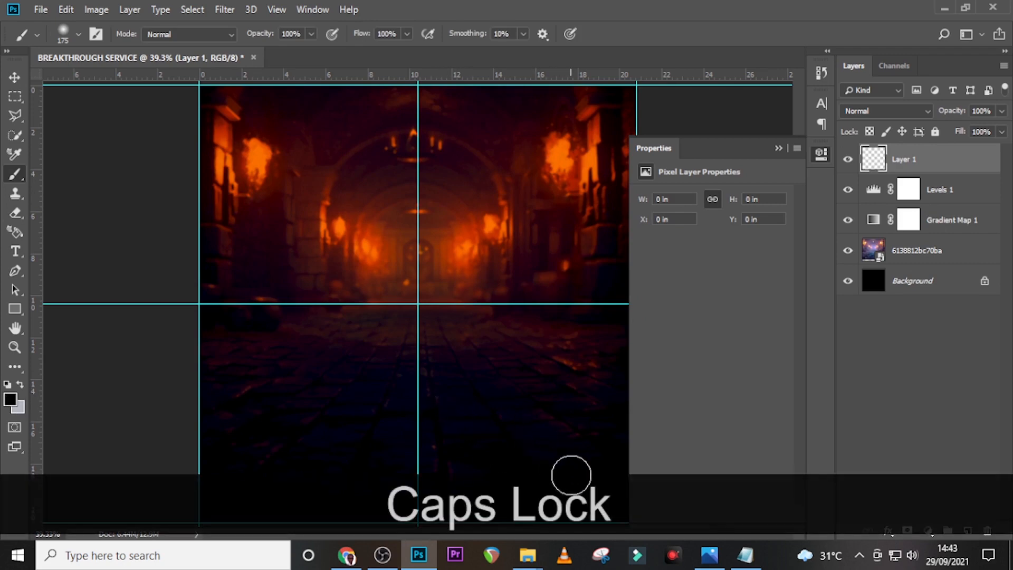
pyautogui.press(']')
pyautogui.press(']')
pyautogui.press(']')
pyautogui.click(62, 32)
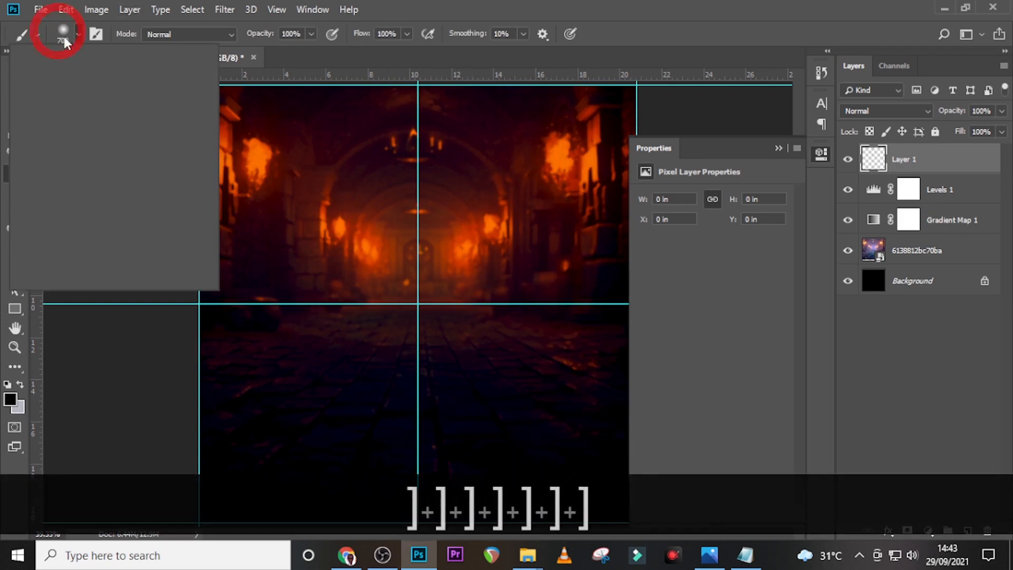
pyautogui.click(80, 202)
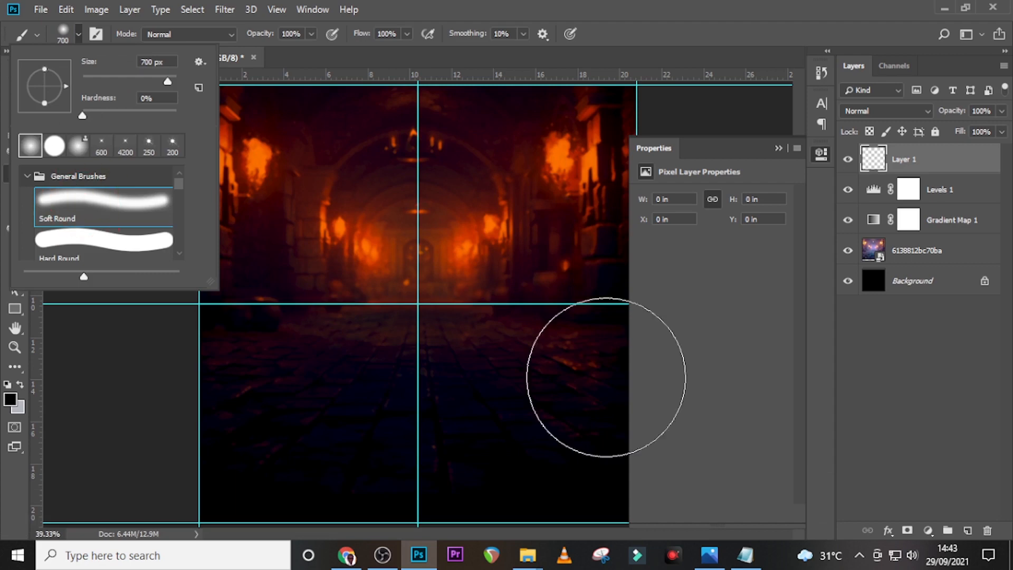
pyautogui.click(627, 493)
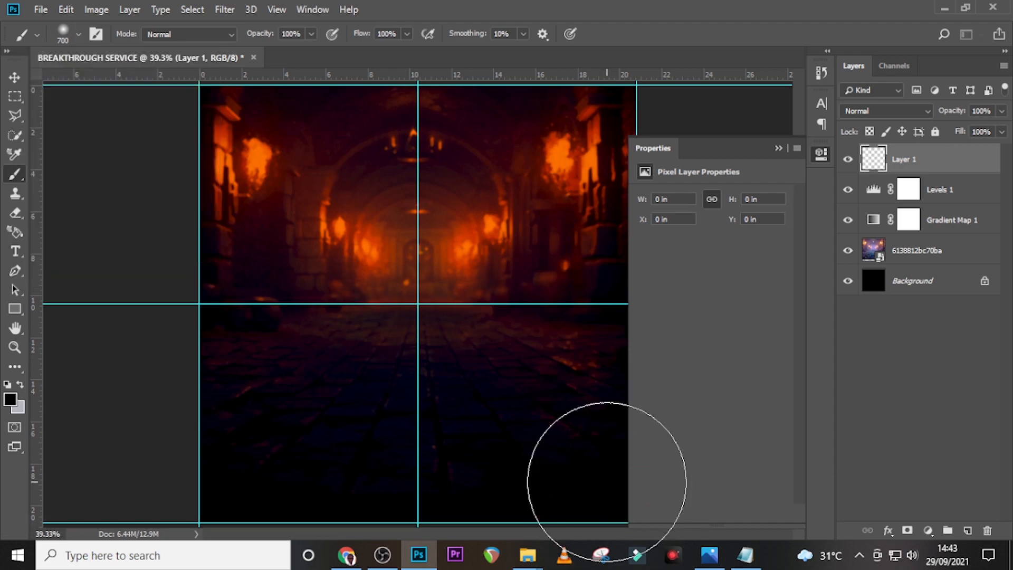
pyautogui.moveTo(594, 461)
pyautogui.mouseDown()
pyautogui.moveTo(113, 449)
pyautogui.moveTo(136, 464)
pyautogui.mouseUp()
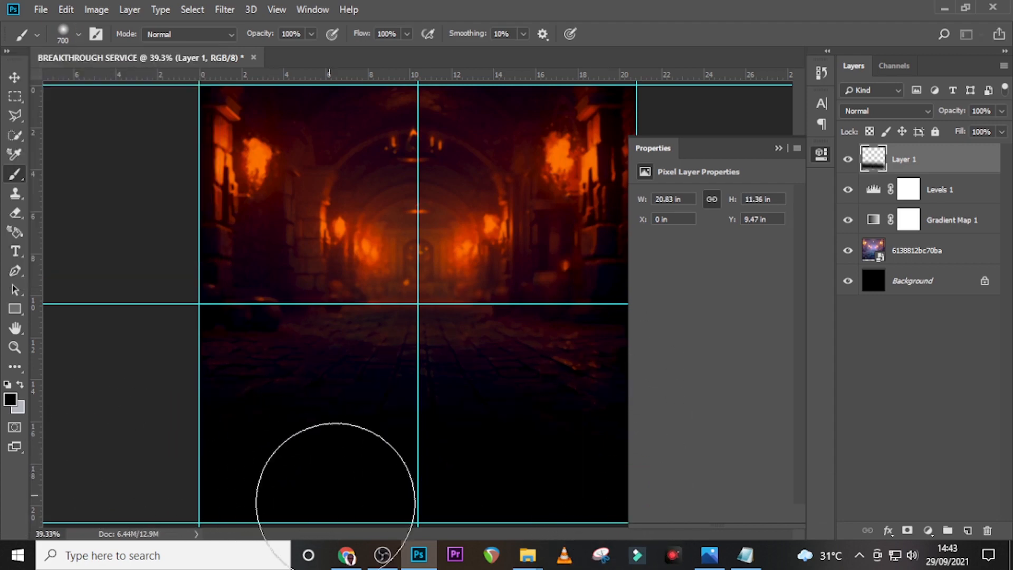
# Enlarge the brush to 1000 px and paint another black stroke across the lower part of the canvas
pyautogui.press(']')
pyautogui.press(']')
pyautogui.press(']')
pyautogui.moveTo(256, 473); pyautogui.dragTo(720, 460)
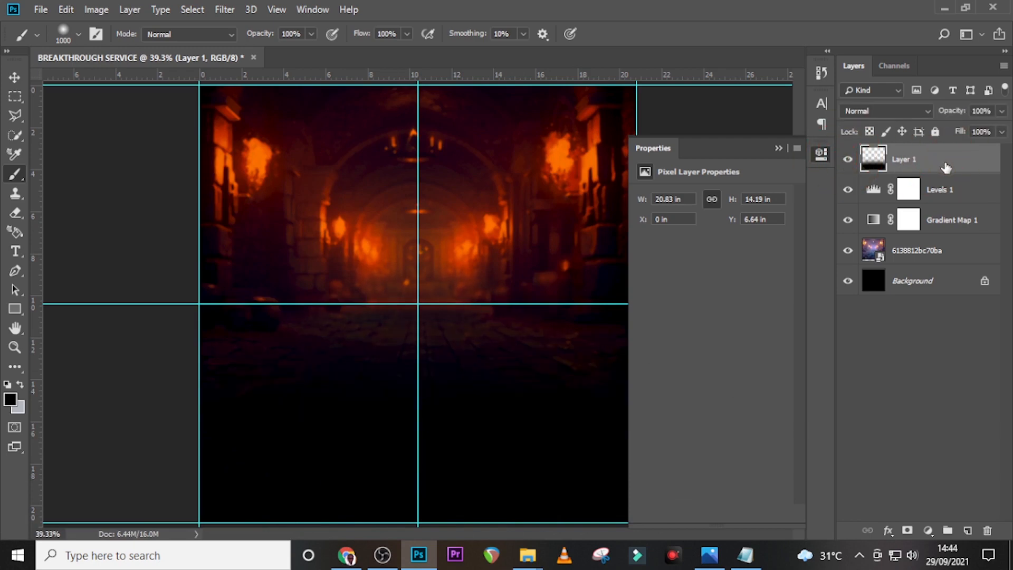
# Add a black Solid Color fill layer on top and set its opacity to 77%
pyautogui.click(927, 530)
pyautogui.click(928, 263)
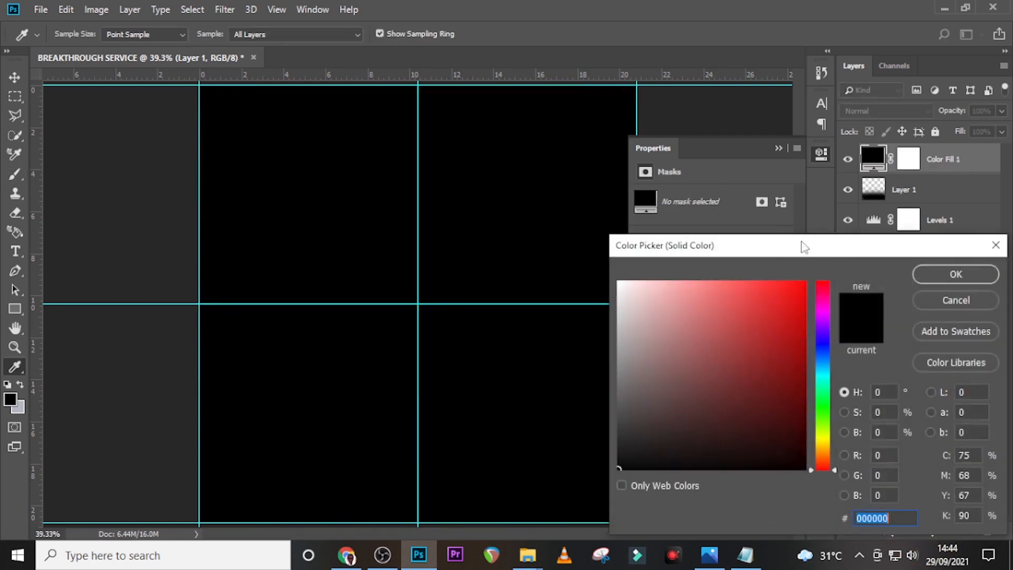
pyautogui.click(956, 273)
pyautogui.click(980, 113)
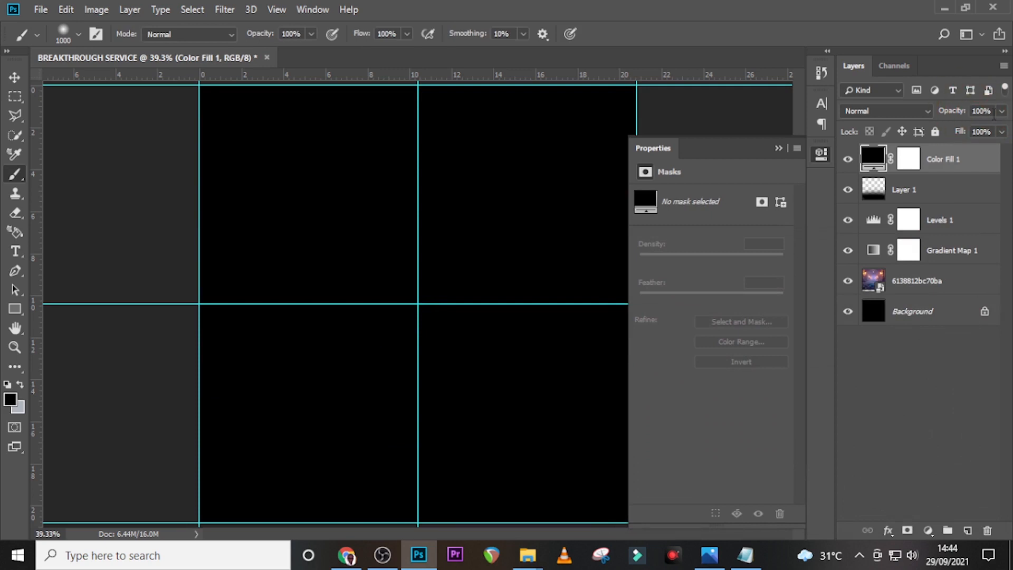
pyautogui.write('77')
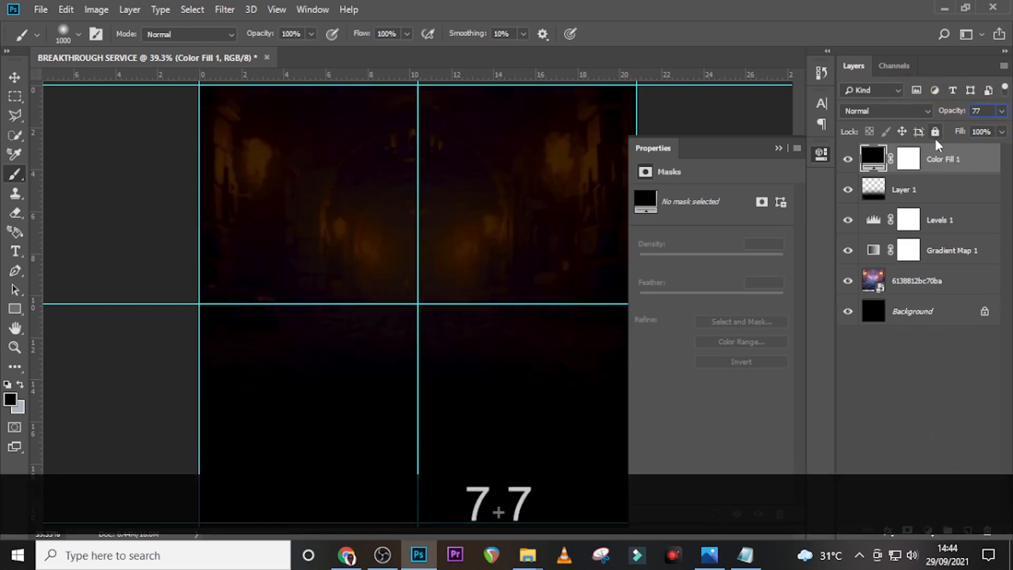
pyautogui.press('Return')
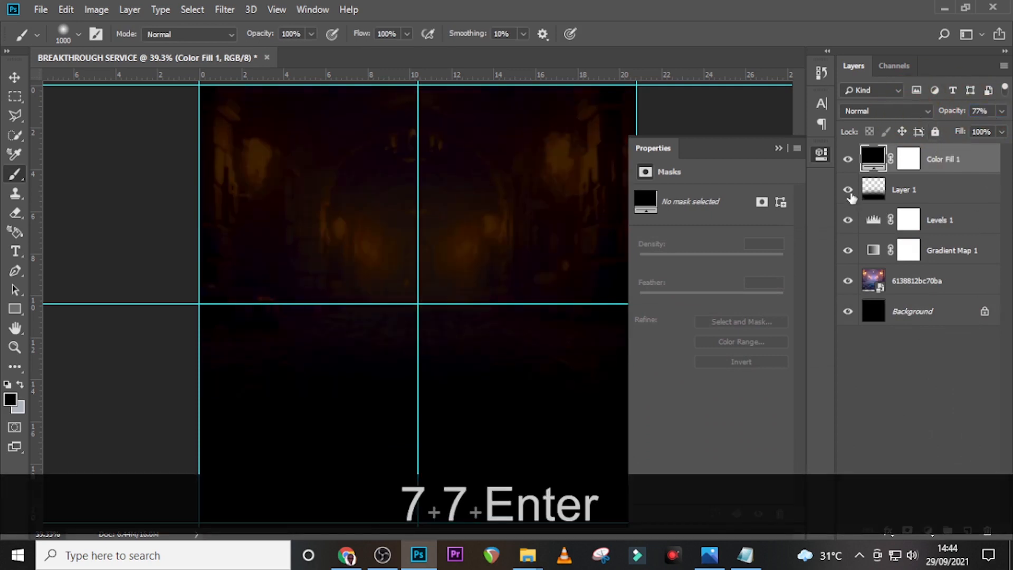
# Group all layers above the background as BG1 and stamp everything visible into a new layer on top
pyautogui.keyDown('shift'); pyautogui.click(958, 285); pyautogui.keyUp('shift')
pyautogui.hotkey('ctrl', 'shift', 'g')
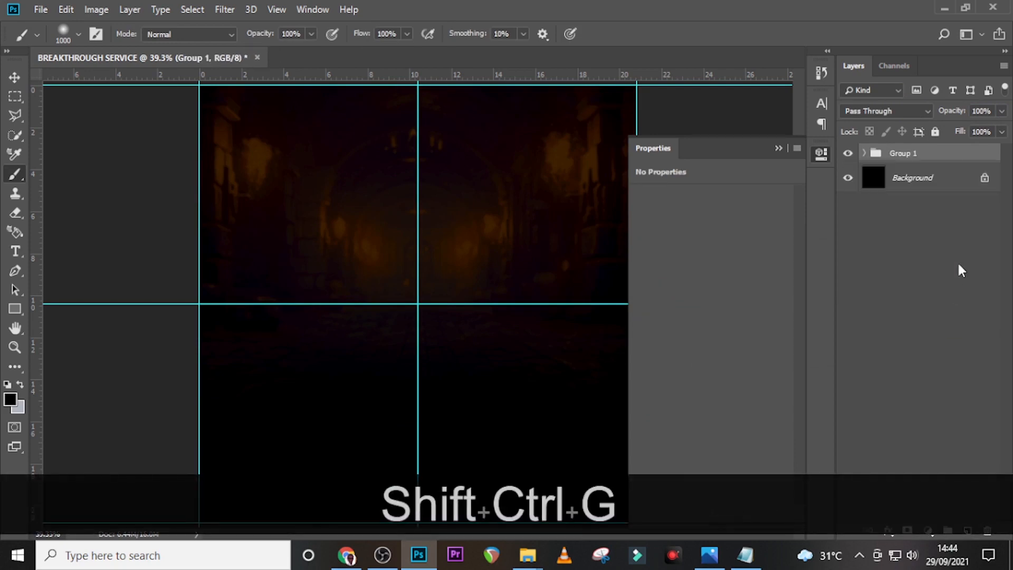
pyautogui.doubleClick(904, 153)
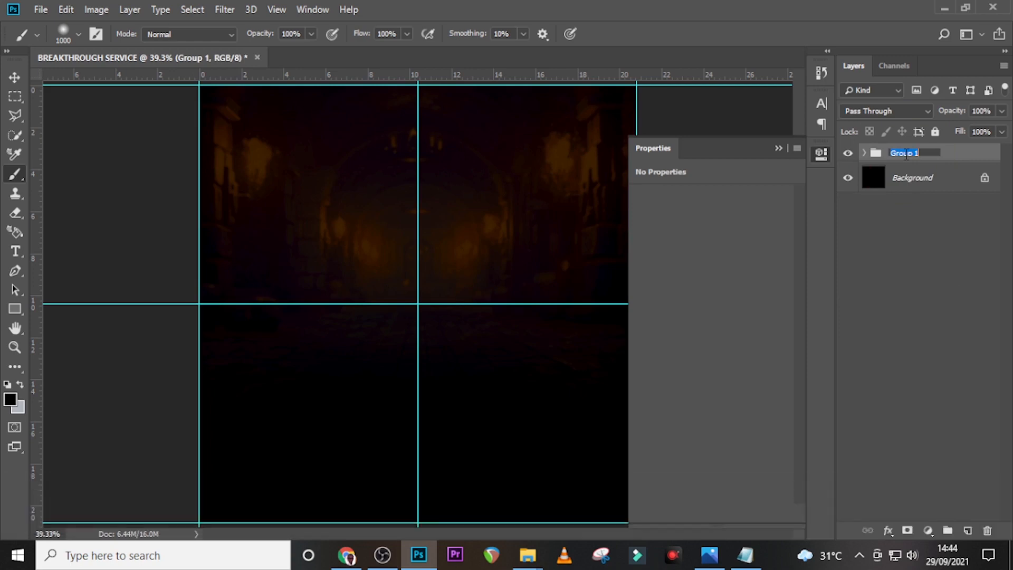
pyautogui.press('capslock')
pyautogui.write('BG1')
pyautogui.press('Return')
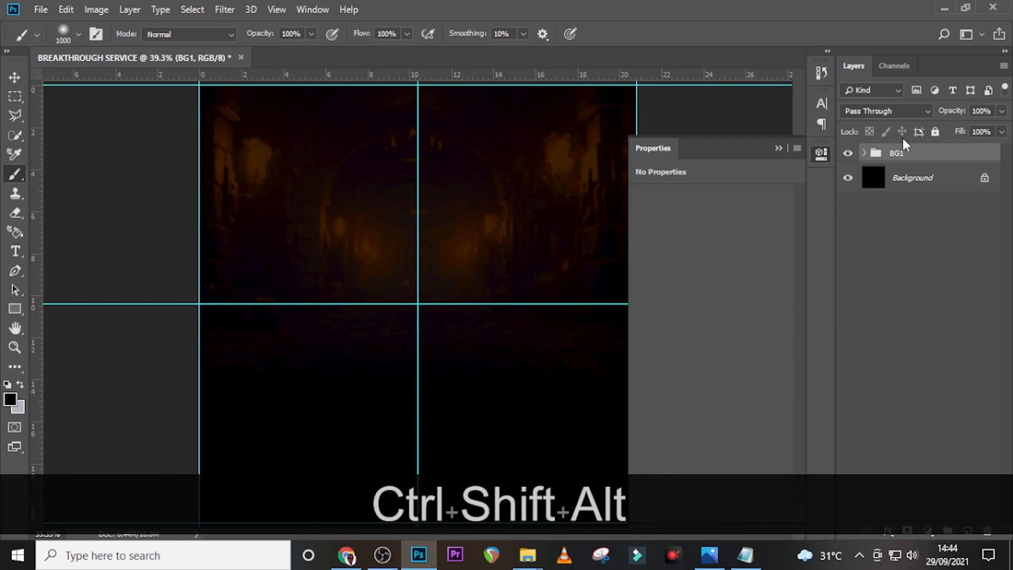
pyautogui.hotkey('ctrl', 'shift', 'alt', 'e')
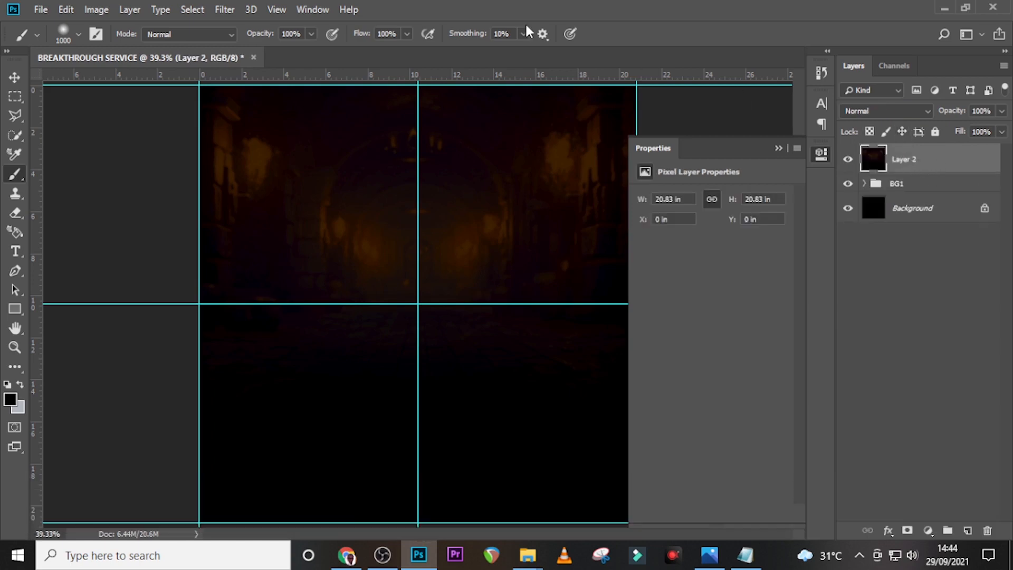
# Apply the Filter Gallery's Watercolor filter to Layer 2 with Brush Detail 9, Shadow Intensity 1 and Texture 1
pyautogui.click(224, 9)
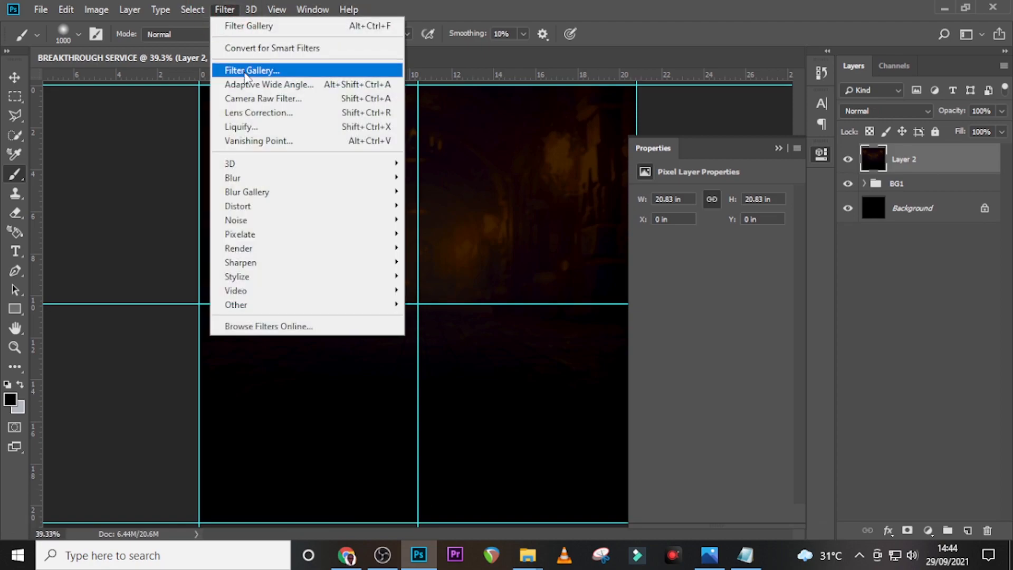
pyautogui.click(246, 71)
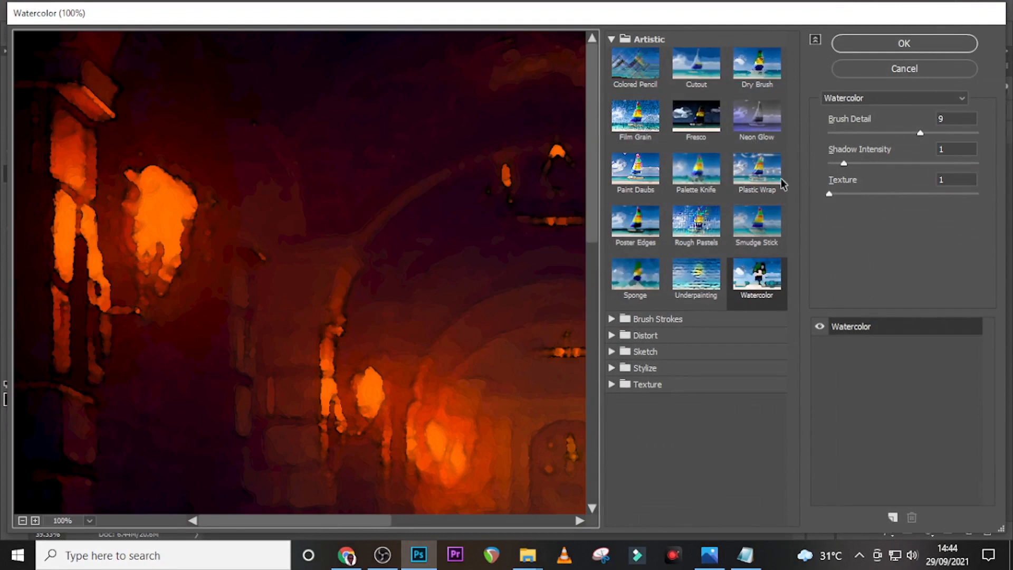
pyautogui.click(859, 98)
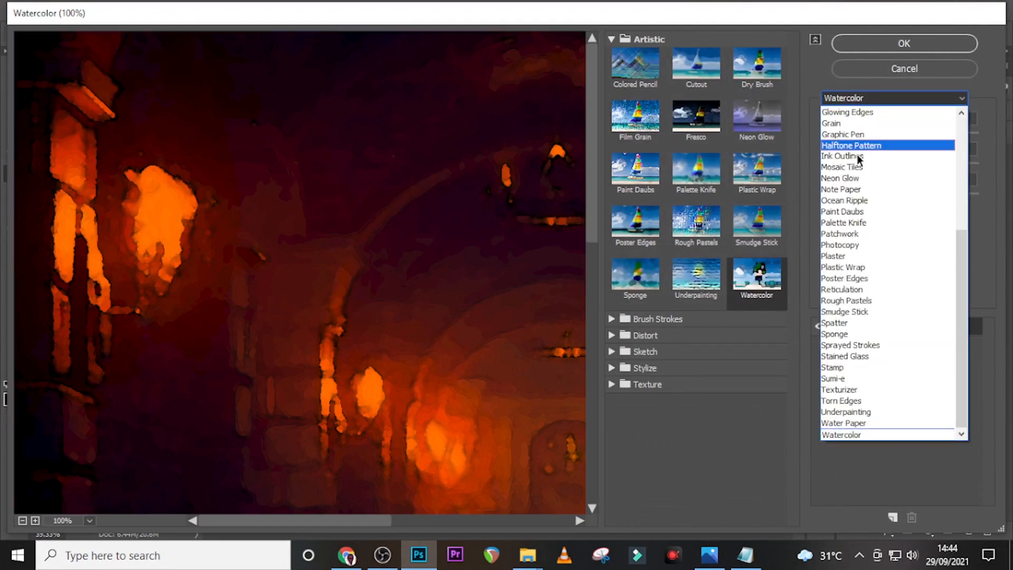
pyautogui.click(844, 435)
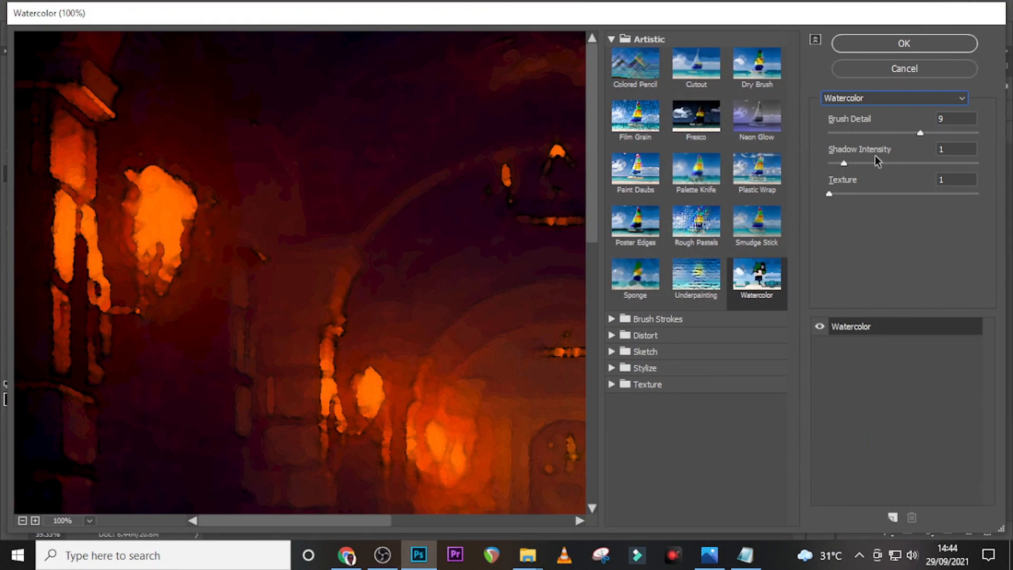
pyautogui.click(904, 44)
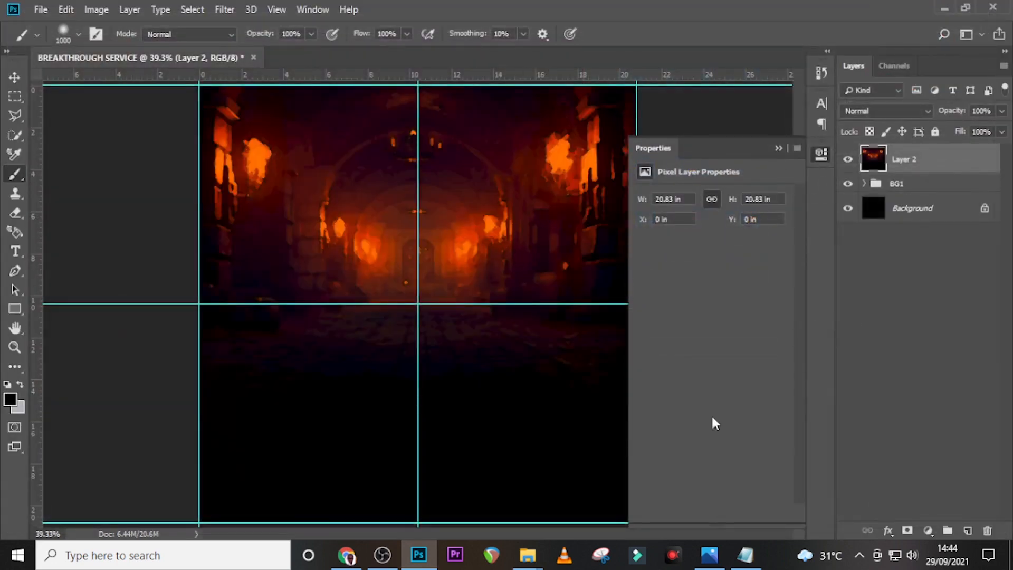
# Add an Exposure adjustment layer above Layer 2 and lower its exposure to -3.23
pyautogui.click(927, 530)
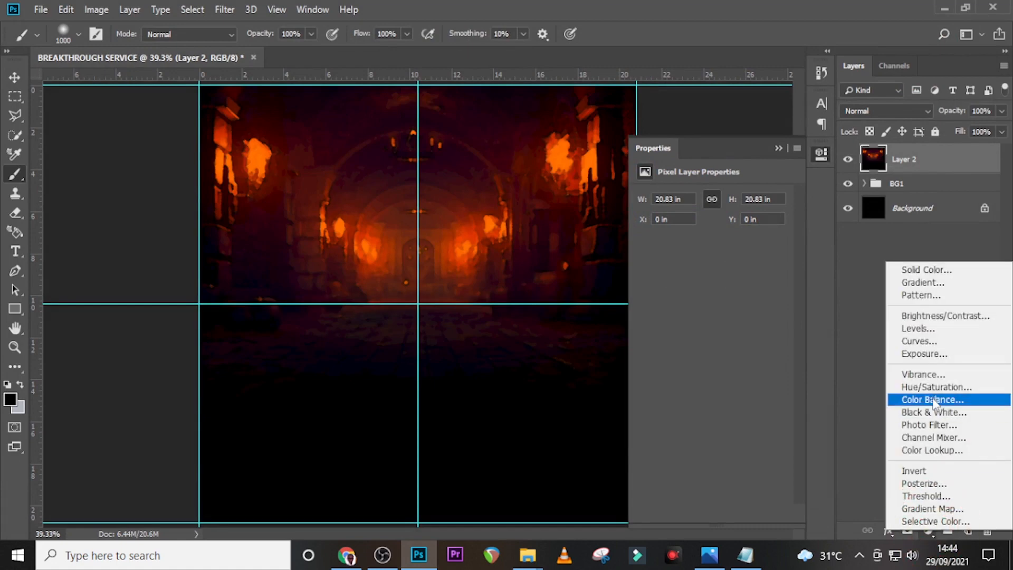
pyautogui.click(926, 353)
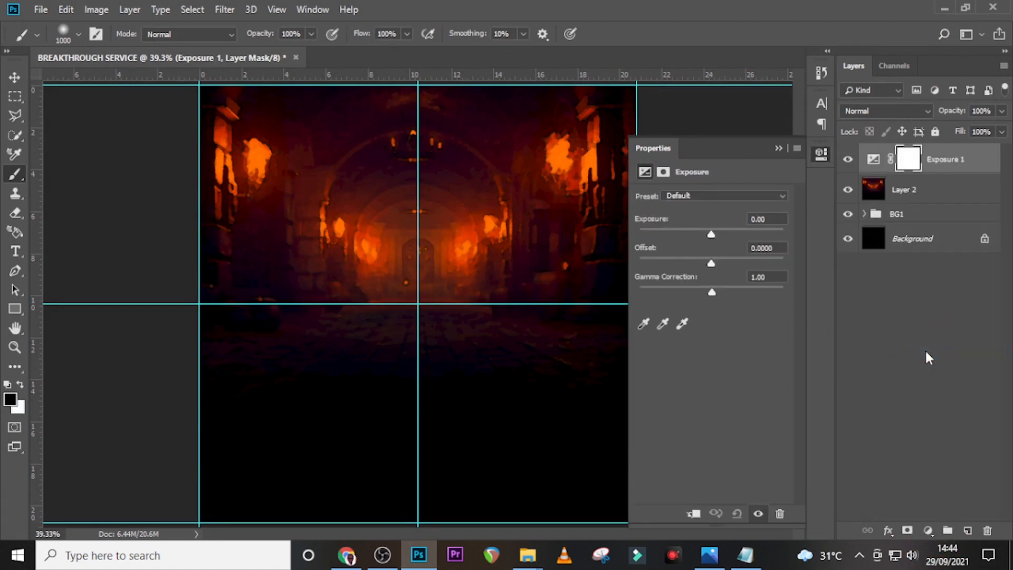
pyautogui.moveTo(711, 234); pyautogui.dragTo(676, 237)
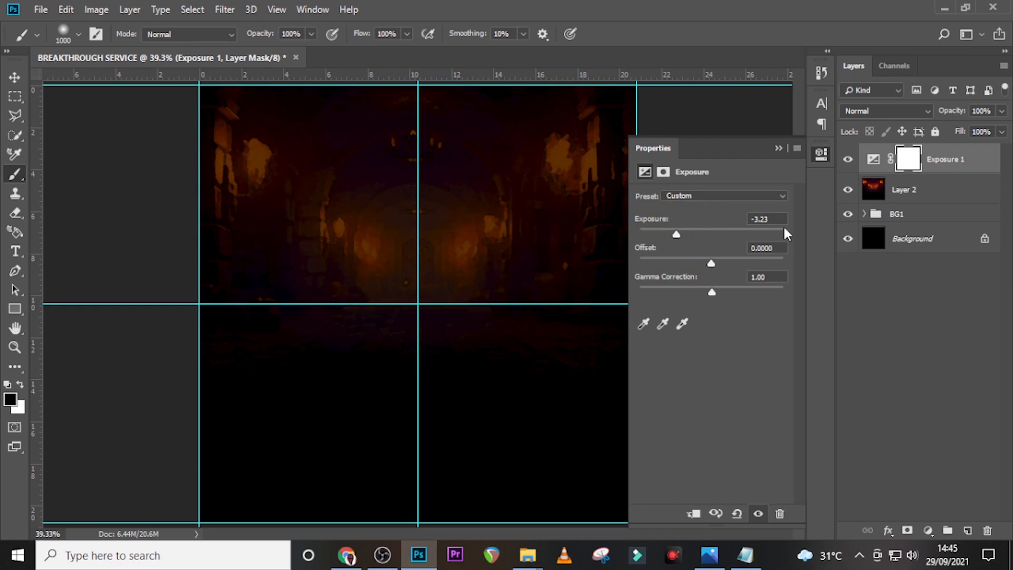
# Group the Exposure adjustment layer with Layer 2 and name the group BG2
pyautogui.click(969, 160)
pyautogui.keyDown('ctrl'); pyautogui.click(929, 191); pyautogui.keyUp('ctrl')
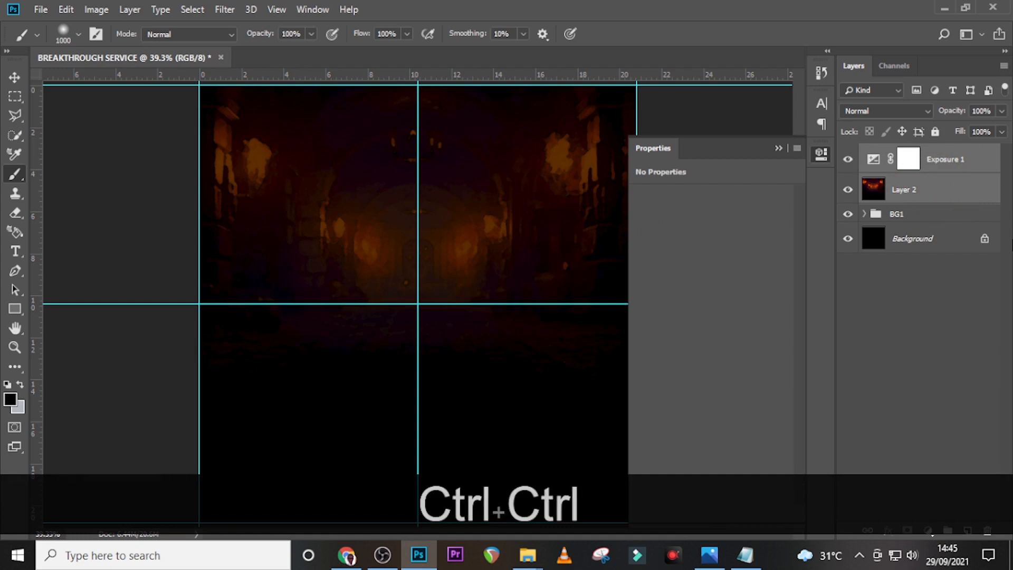
pyautogui.hotkey('ctrl', 'g')
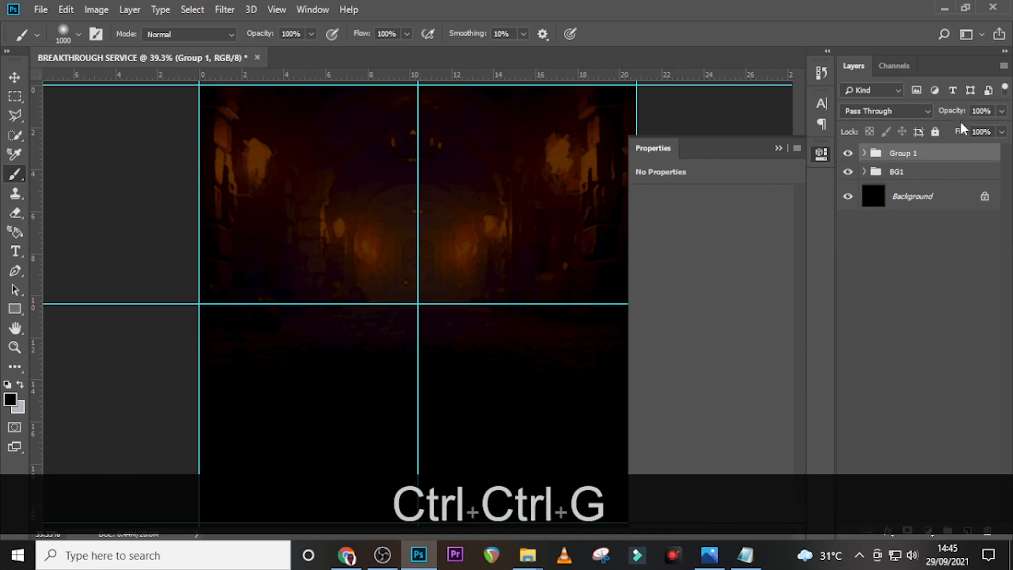
pyautogui.doubleClick(903, 153)
pyautogui.write('BG2')
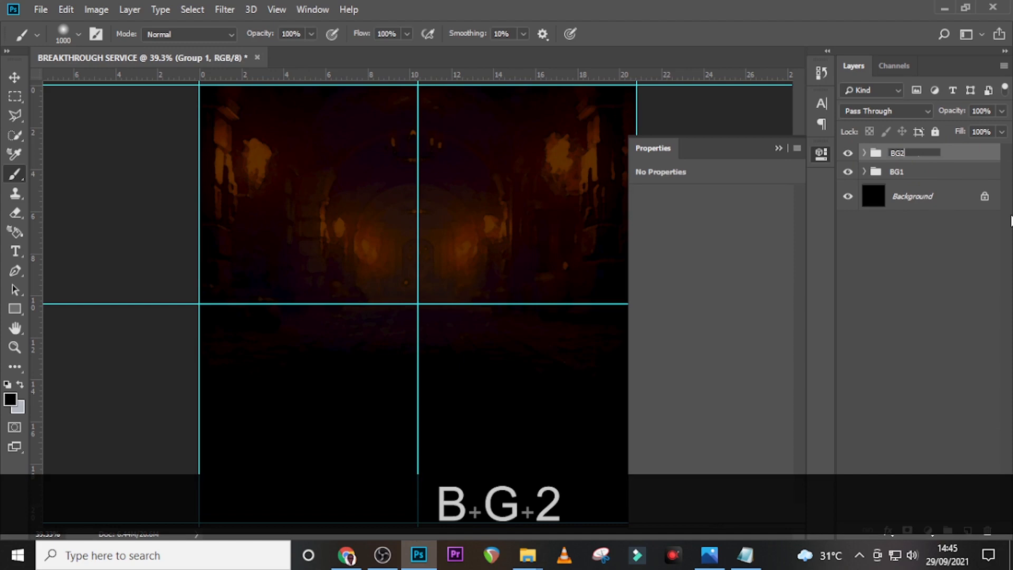
pyautogui.press('Return')
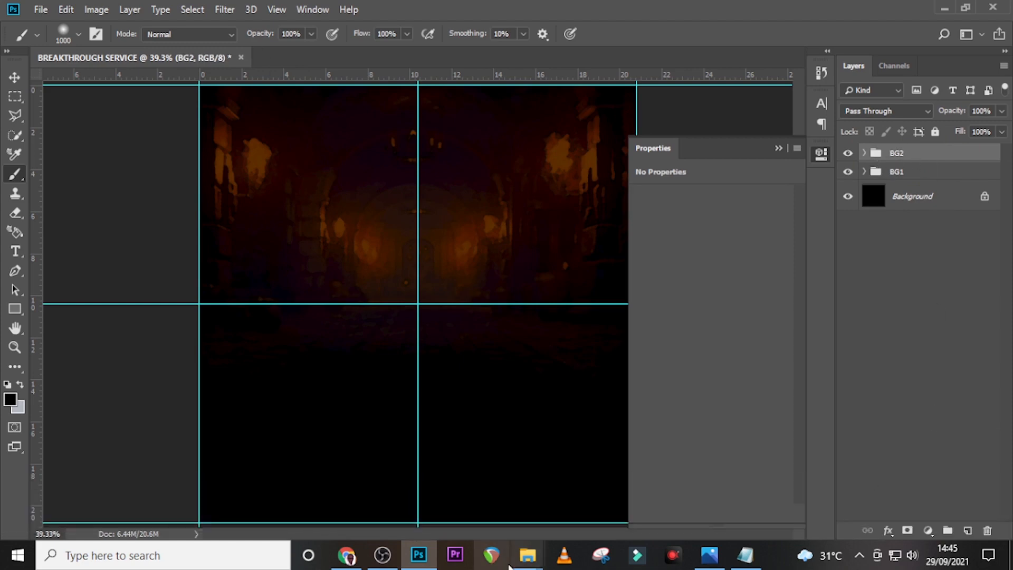
# Place the diagonal stripes image from the u17 folder and scale it to fill the upper-left quarter of the canvas
pyautogui.moveTo(527, 554)
pyautogui.click(483, 478)
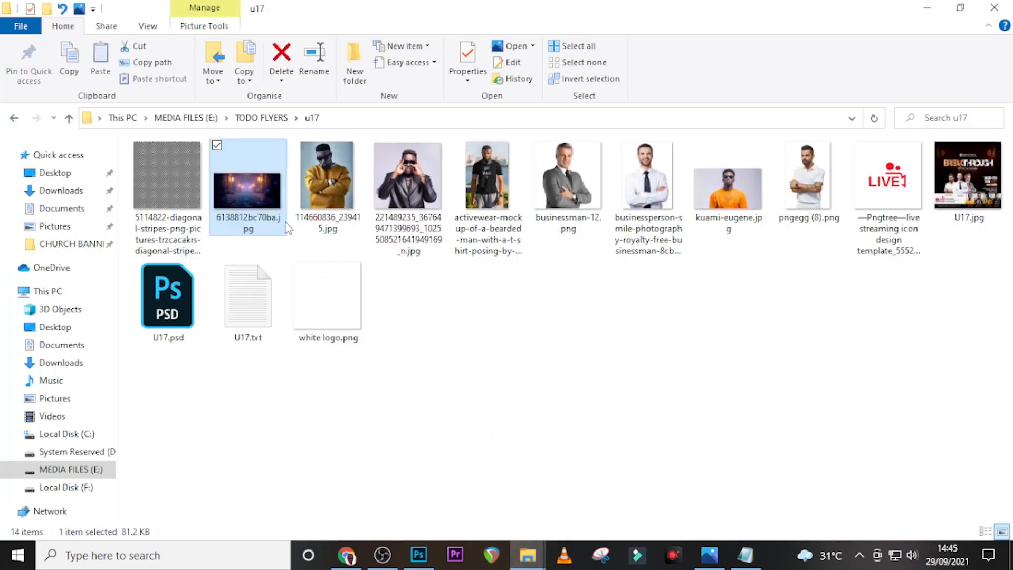
pyautogui.moveTo(183, 175); pyautogui.dragTo(433, 357)
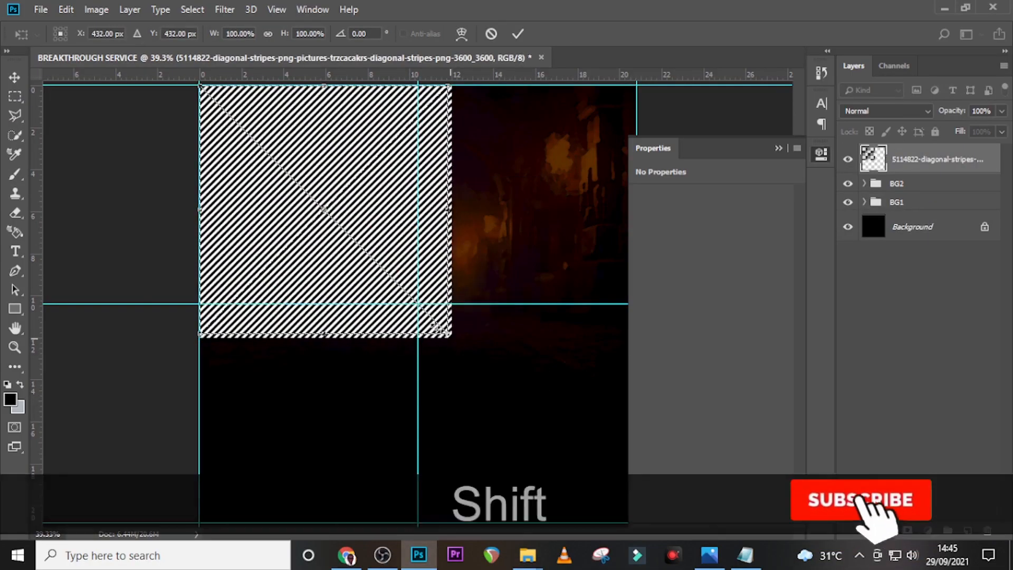
pyautogui.moveTo(451, 336); pyautogui.dragTo(408, 312)
pyautogui.hotkey('shift', 'Return')
# Set the stripes layer to Soft Light and place a duplicate of it over the upper-right quarter of the canvas
pyautogui.click(885, 111)
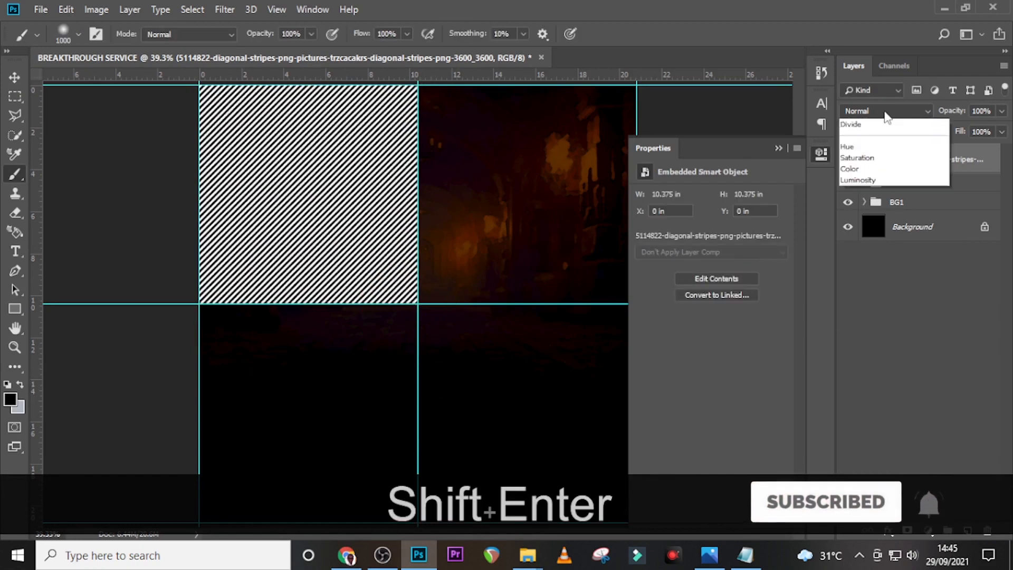
pyautogui.click(857, 303)
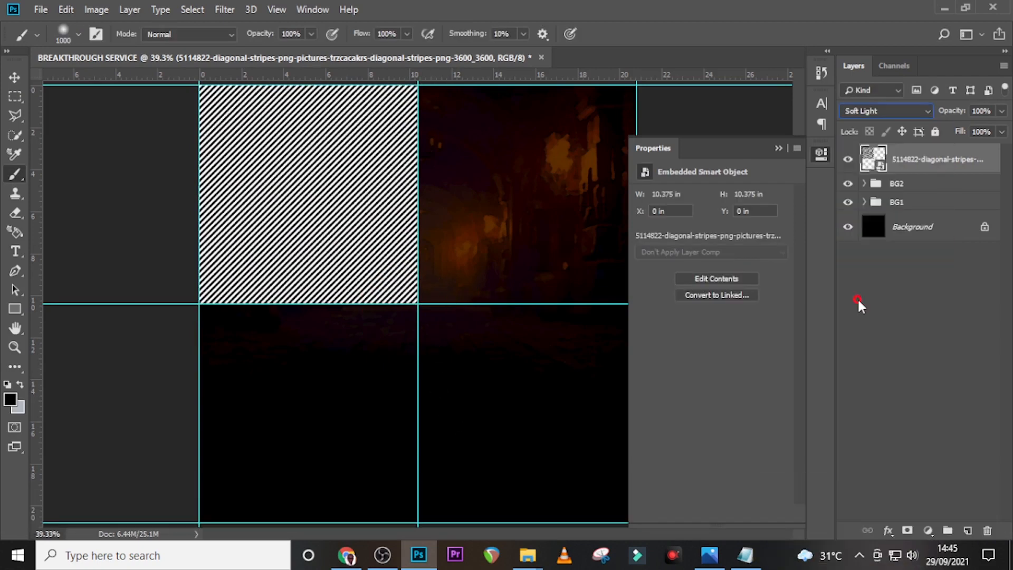
pyautogui.hotkey('ctrl', 'j')
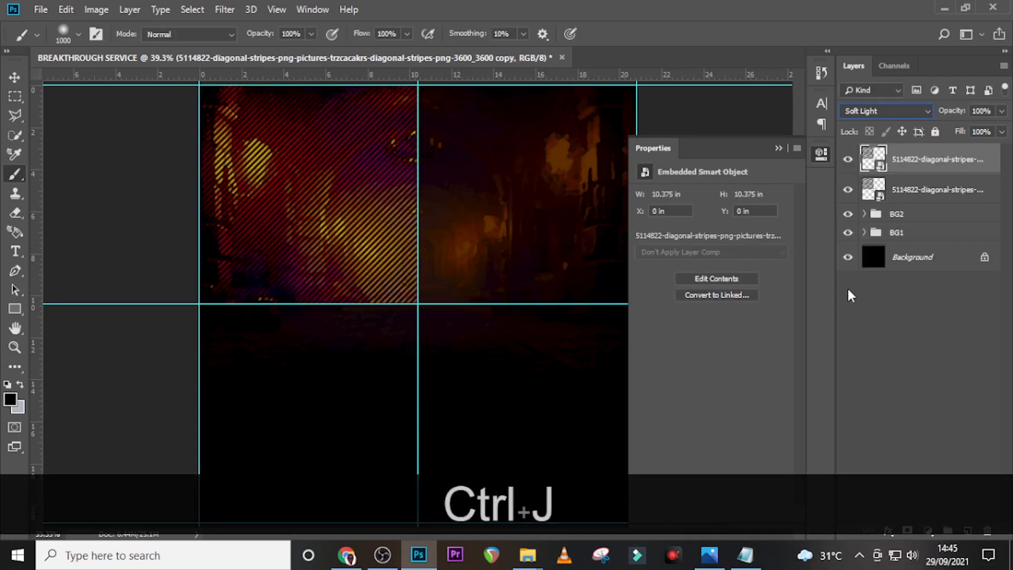
pyautogui.press('v')
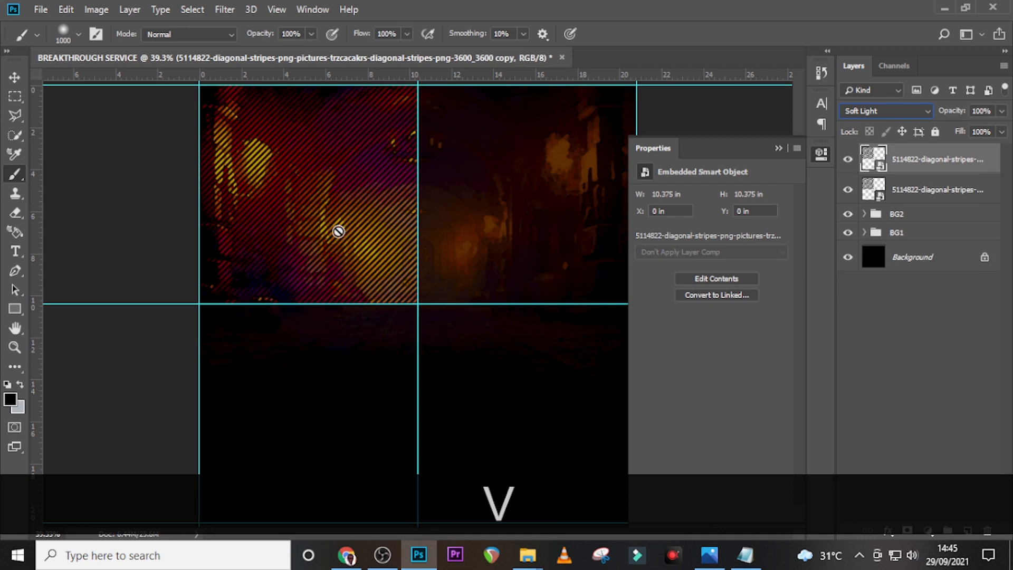
pyautogui.press('shift')
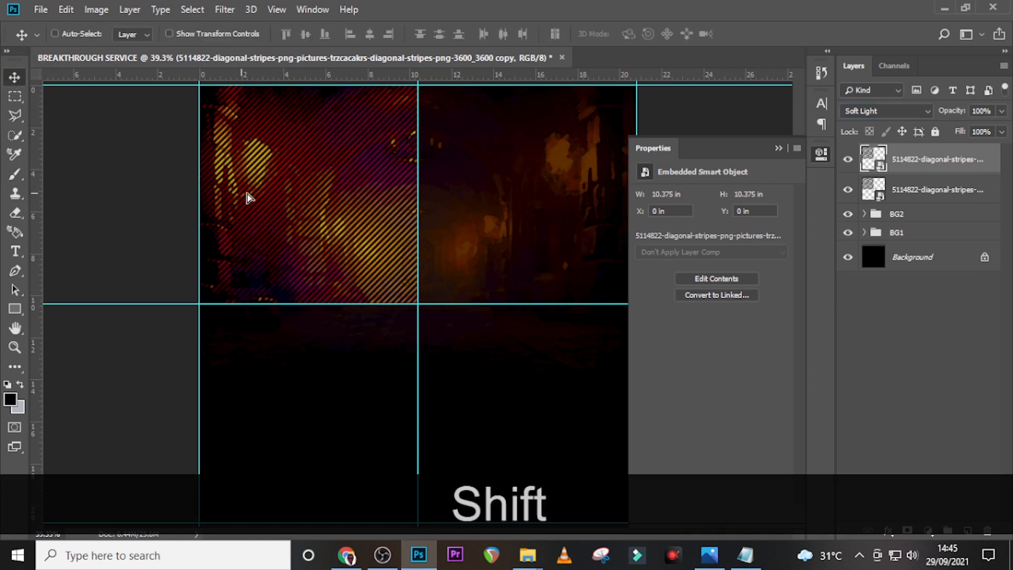
pyautogui.moveTo(248, 197); pyautogui.dragTo(459, 235)
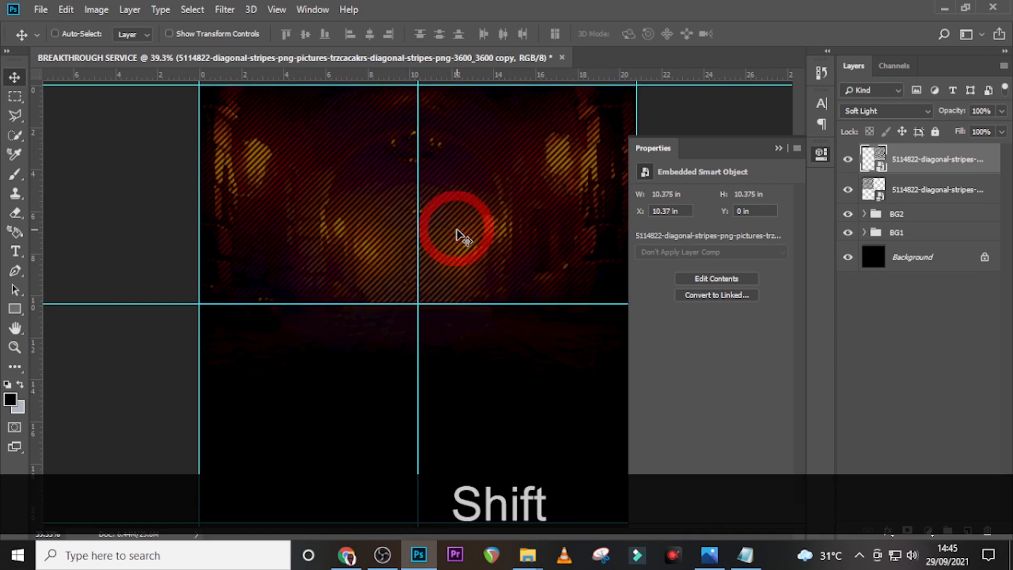
# Hide the guides and place duplicates of both stripes layers over the lower half of the canvas, nudged into alignment
pyautogui.hotkey('ctrl', 'shift', 'h')
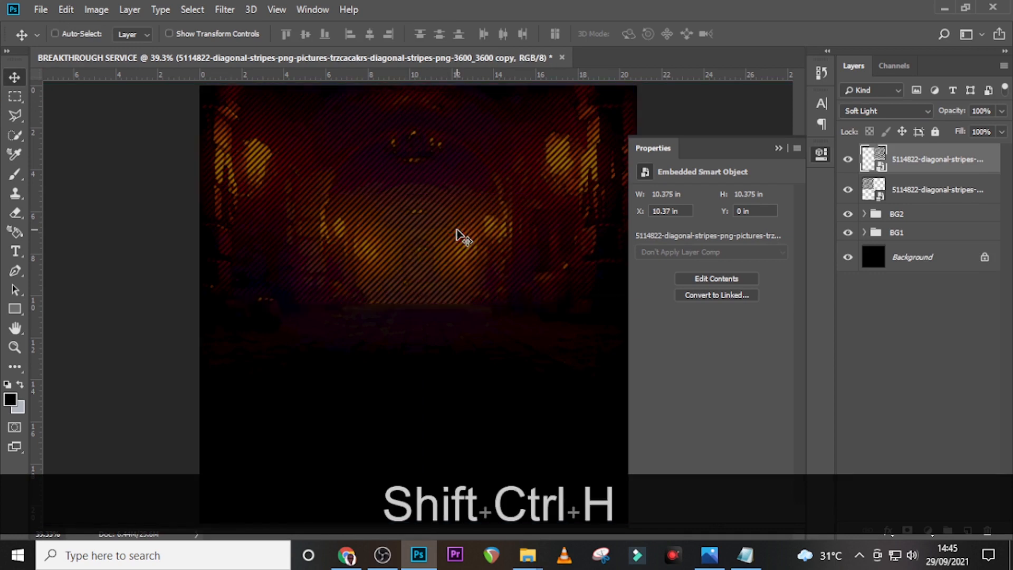
pyautogui.press('ctrl')
pyautogui.keyDown('ctrl'); pyautogui.click(930, 198); pyautogui.keyUp('ctrl')
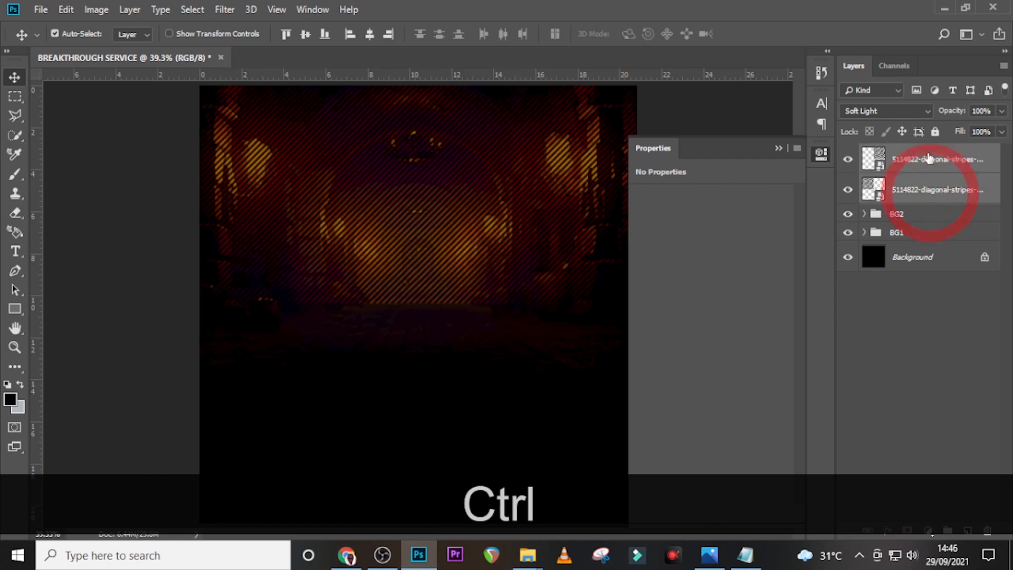
pyautogui.hotkey('ctrl', 'j')
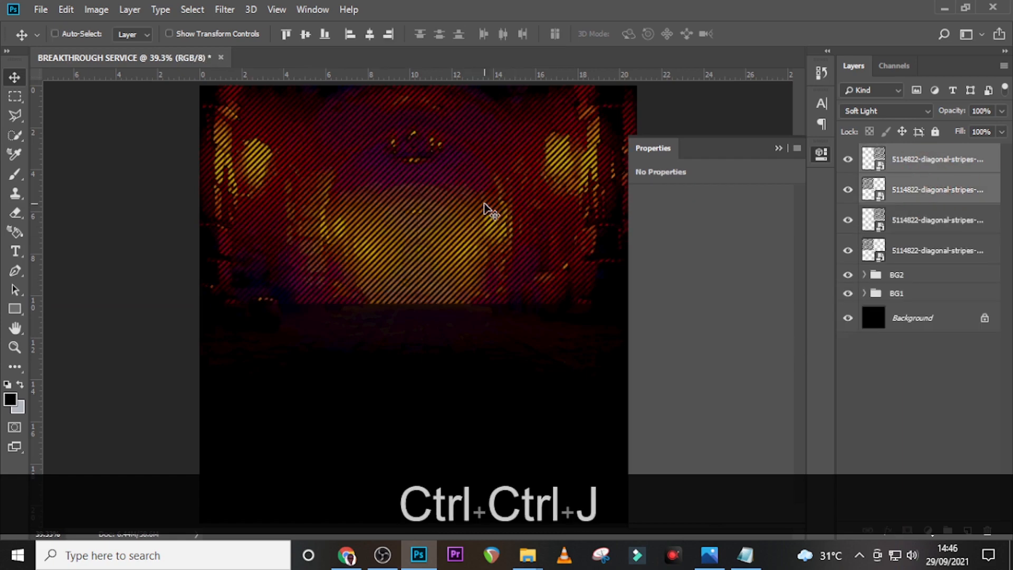
pyautogui.moveTo(486, 232); pyautogui.dragTo(443, 431)
pyautogui.press('Up')
pyautogui.press('Down')
pyautogui.press('Right')
pyautogui.press('Up')
pyautogui.press('Down')
pyautogui.press('Down')
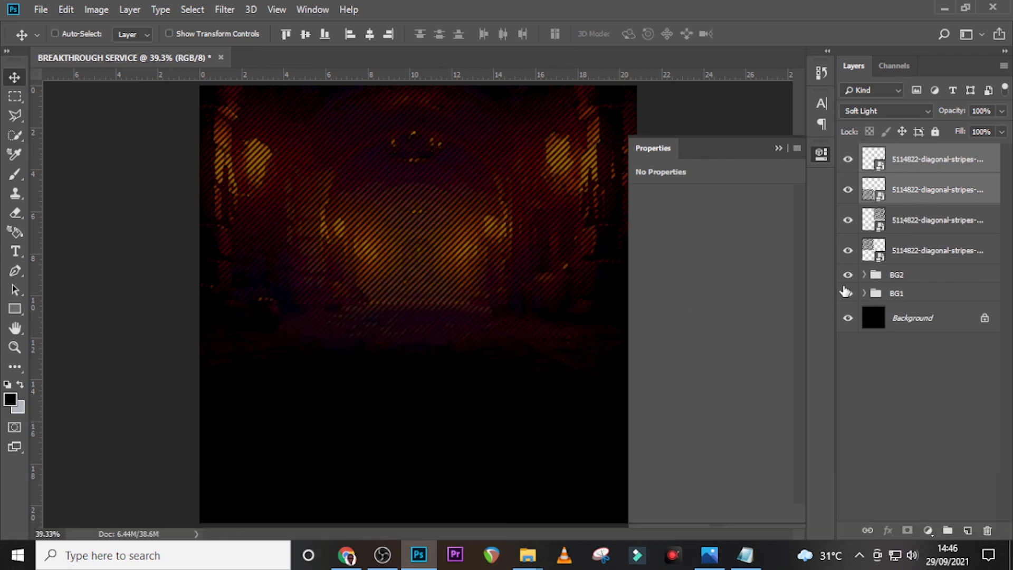
pyautogui.press('Left')
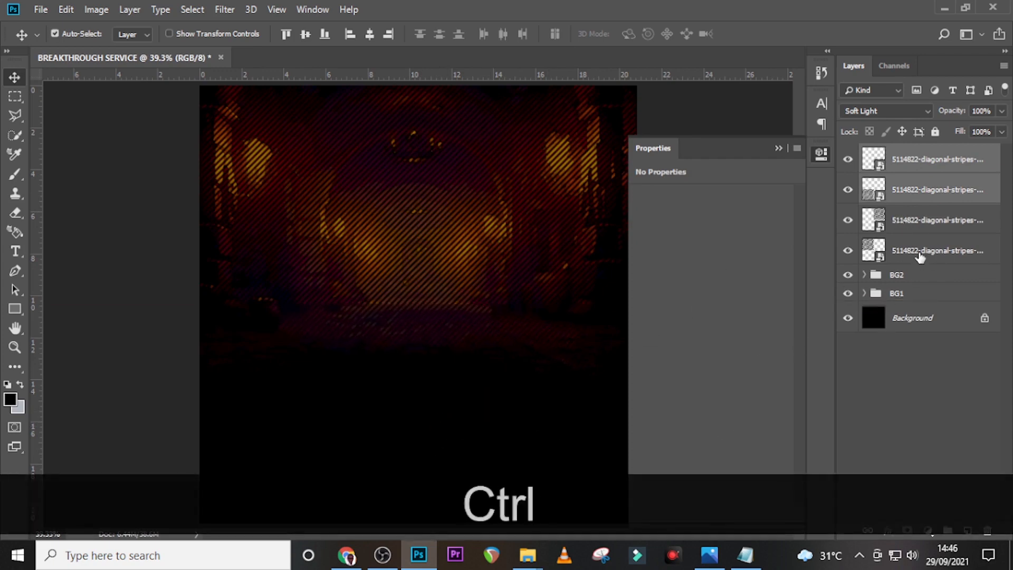
# Group all four diagonal stripes layers and name the group LINES
pyautogui.keyDown('ctrl'); pyautogui.click(920, 243); pyautogui.keyUp('ctrl')
pyautogui.keyDown('ctrl'); pyautogui.click(918, 221); pyautogui.keyUp('ctrl')
pyautogui.hotkey('ctrl', 'g')
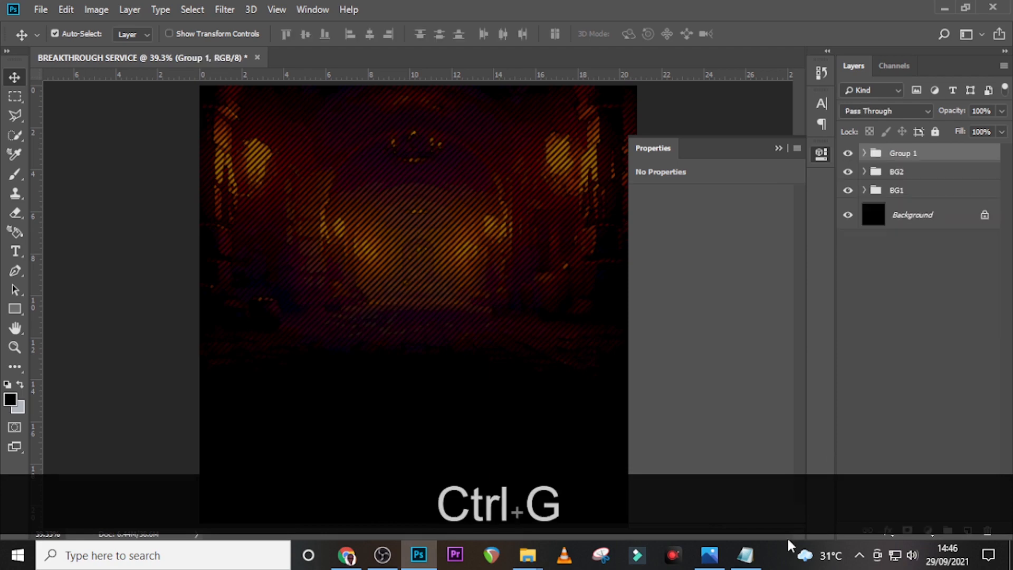
pyautogui.doubleClick(902, 154)
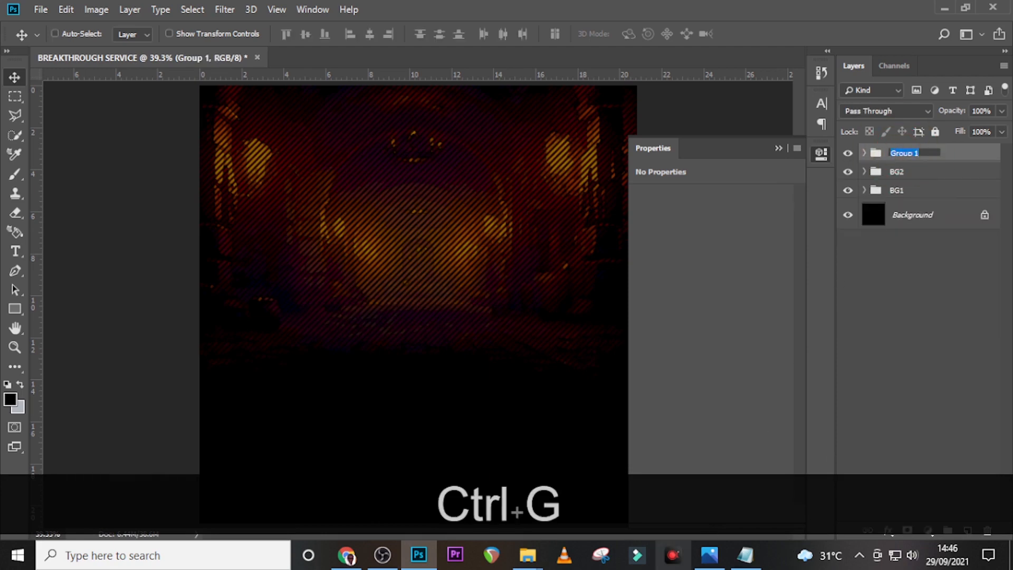
pyautogui.write('LINES')
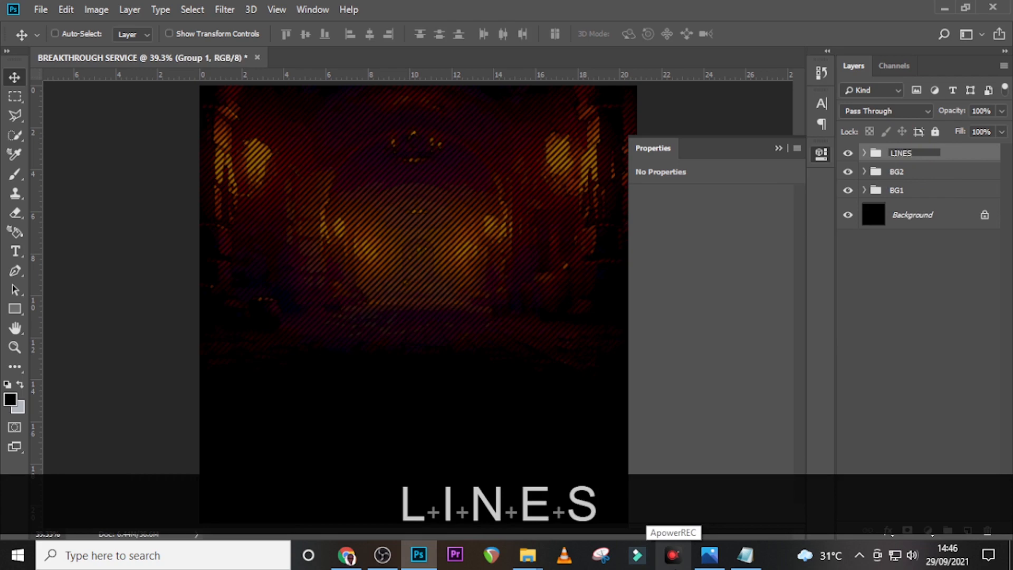
pyautogui.press('Return')
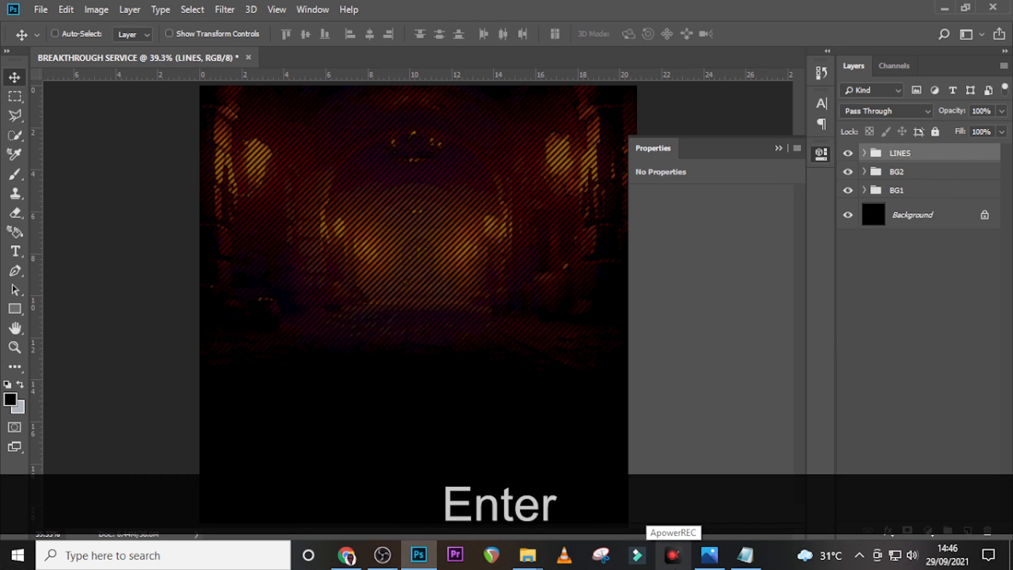
# Add a text layer reading "B" near the middle of the canvas's upper half
pyautogui.click(778, 148)
pyautogui.press('t')
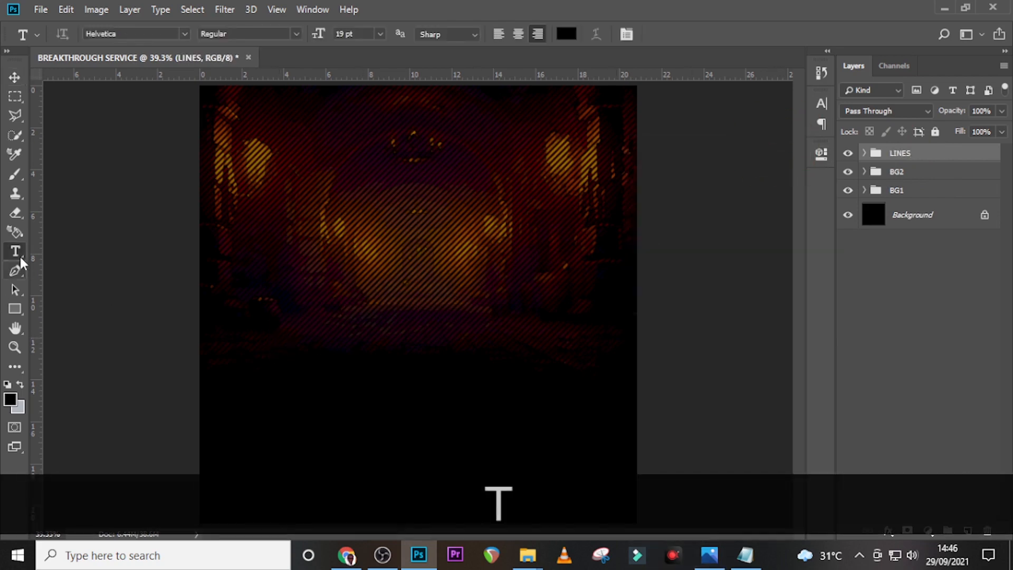
pyautogui.click(391, 230)
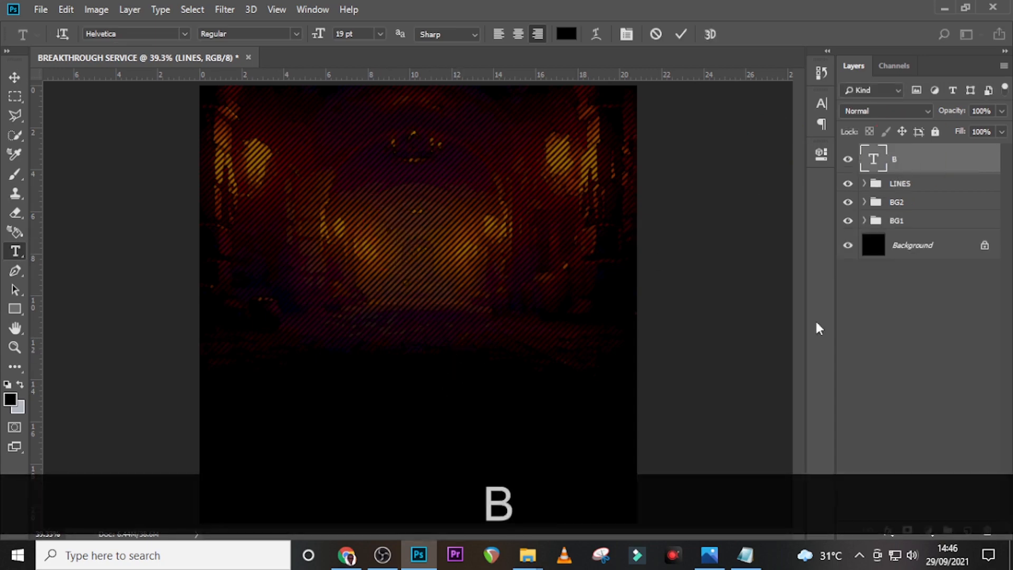
pyautogui.hotkey('ctrl', 'Return')
# Set the text colour of the letter B to orange, hex F99857
pyautogui.click(821, 104)
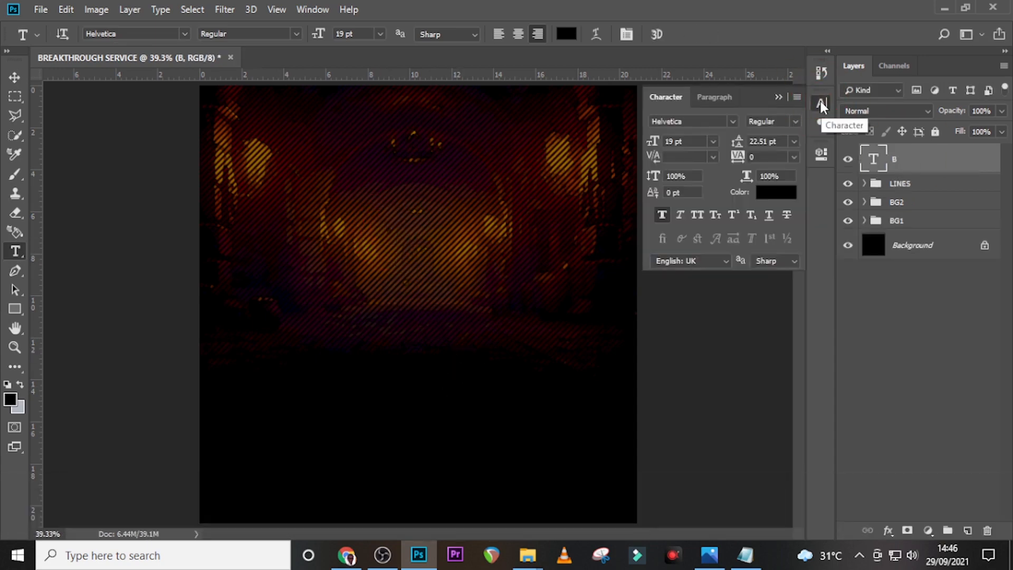
pyautogui.click(776, 193)
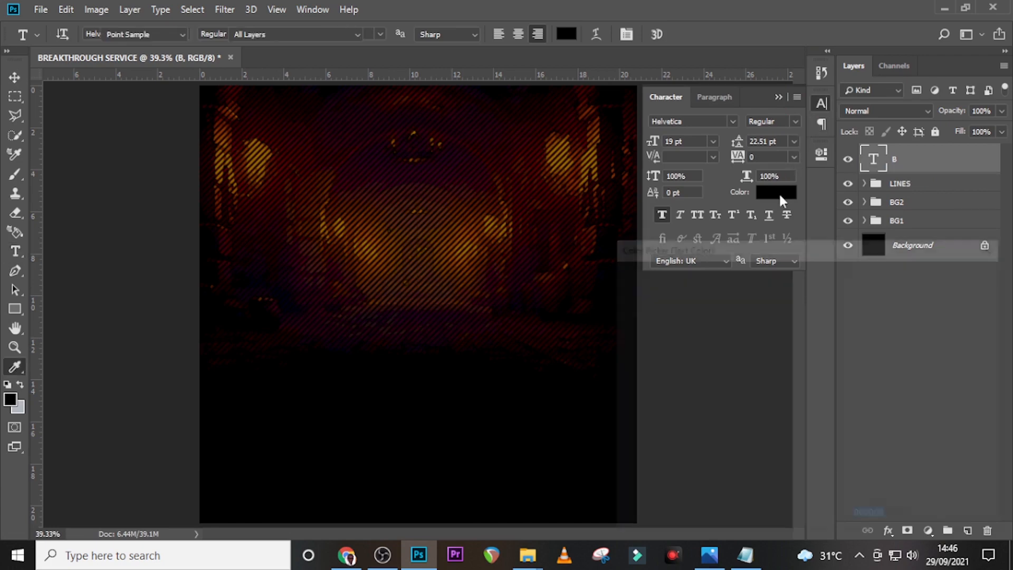
pyautogui.write('F99')
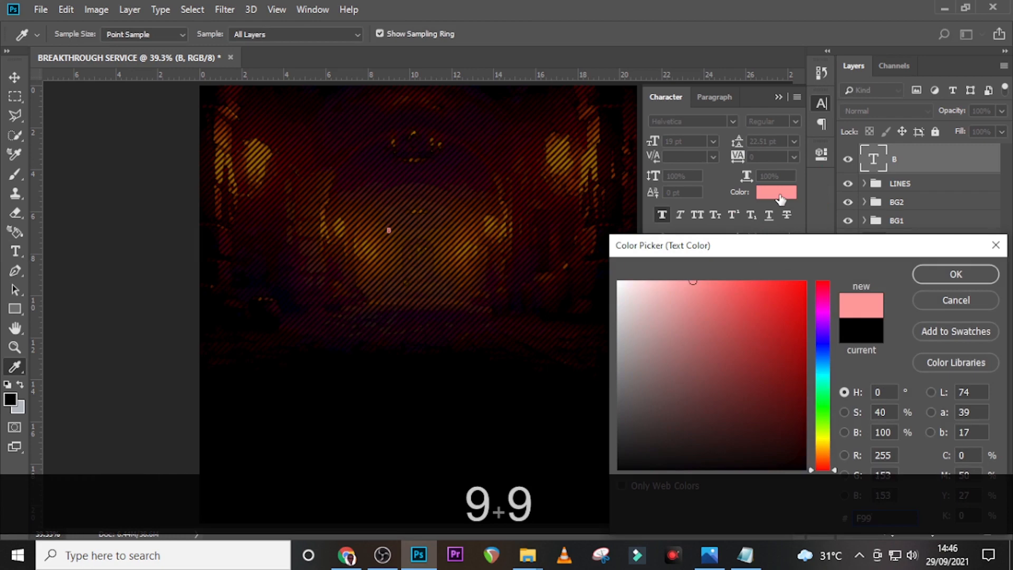
pyautogui.write('85')
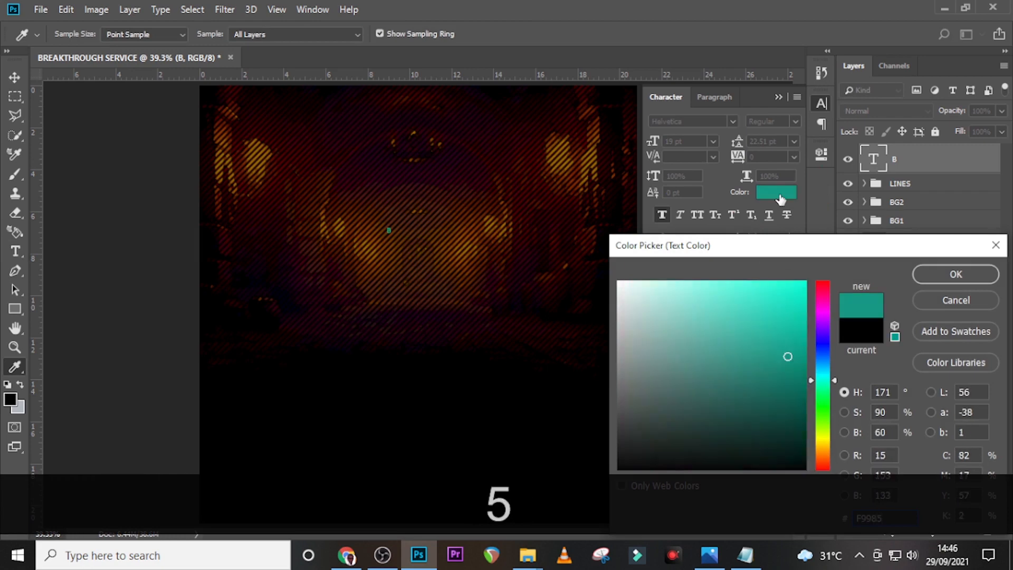
pyautogui.write('7')
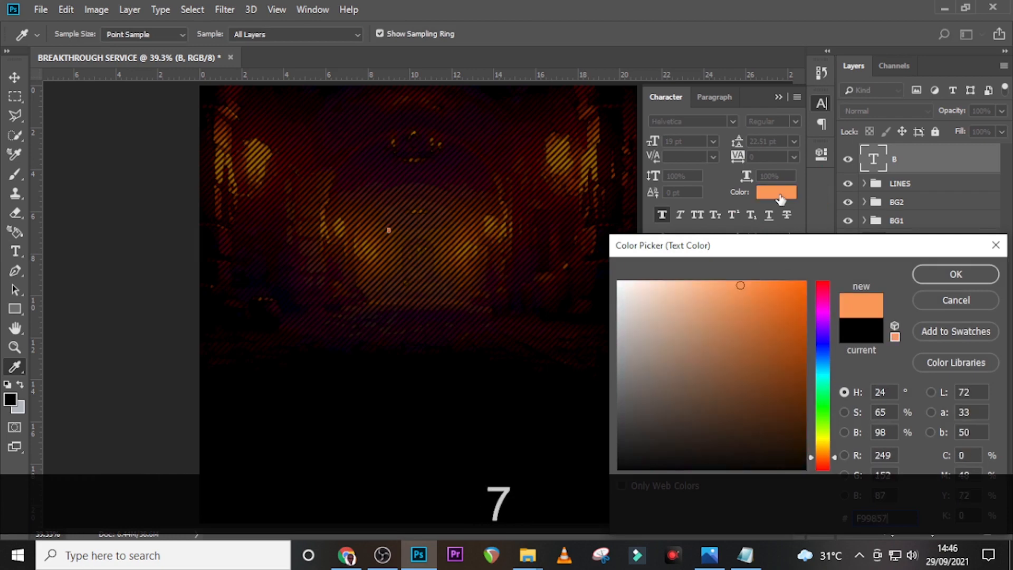
pyautogui.click(957, 272)
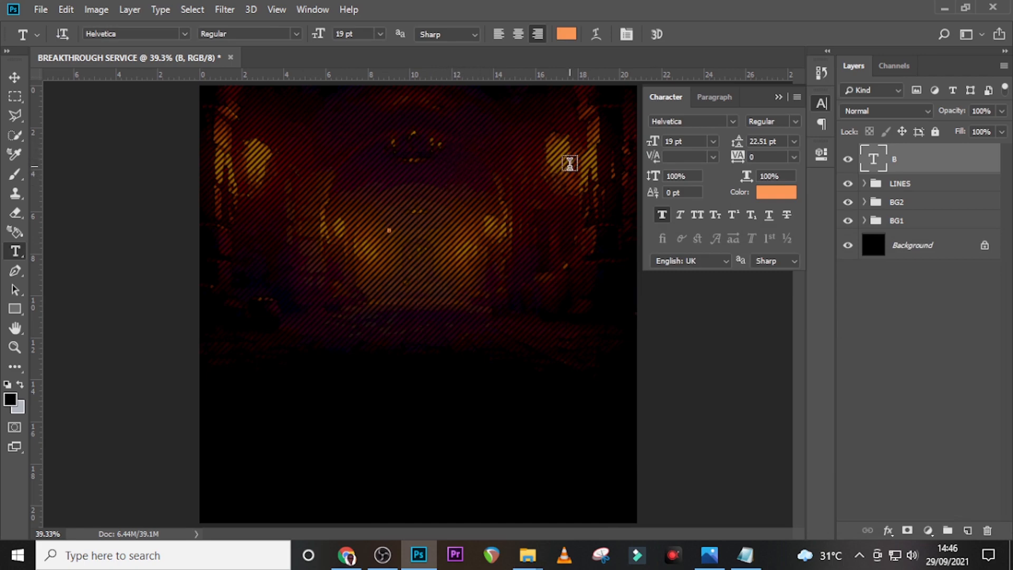
# Enlarge the letter B by free transform and change its font to PRIMETIME
pyautogui.hotkey('ctrl', 't')
pyautogui.moveTo(390, 237); pyautogui.dragTo(430, 267)
pyautogui.hotkey('alt', 'shift', 'Return')
pyautogui.click(733, 120)
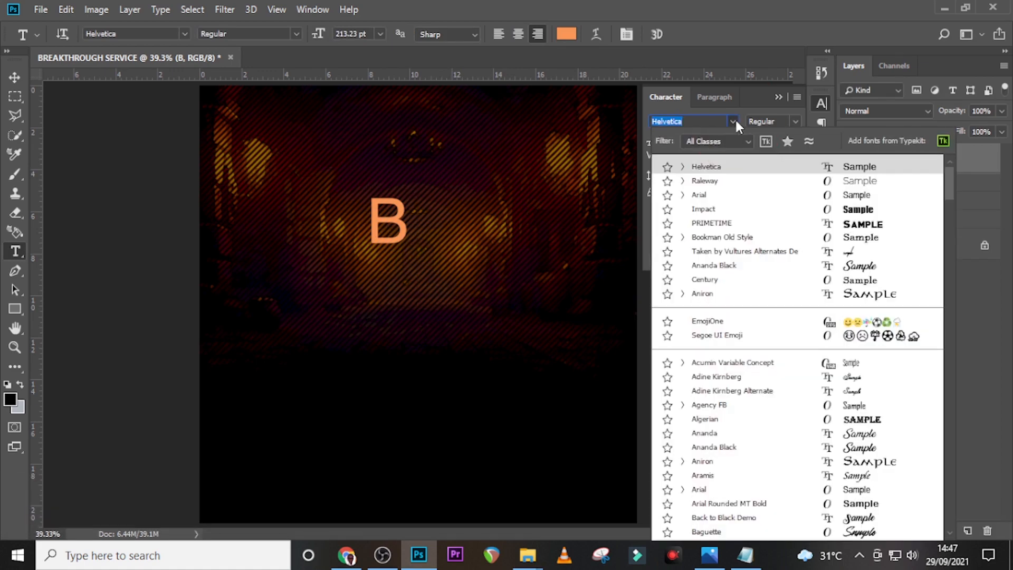
pyautogui.click(712, 223)
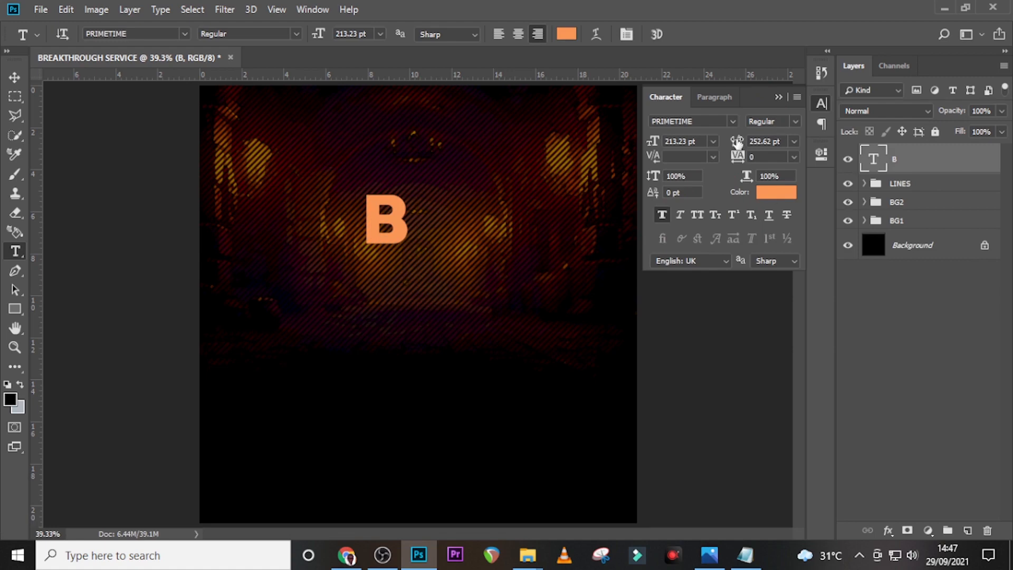
# Set the letter B to 169 pt with tracking 40, All Caps on and Faux Bold off
pyautogui.click(705, 141)
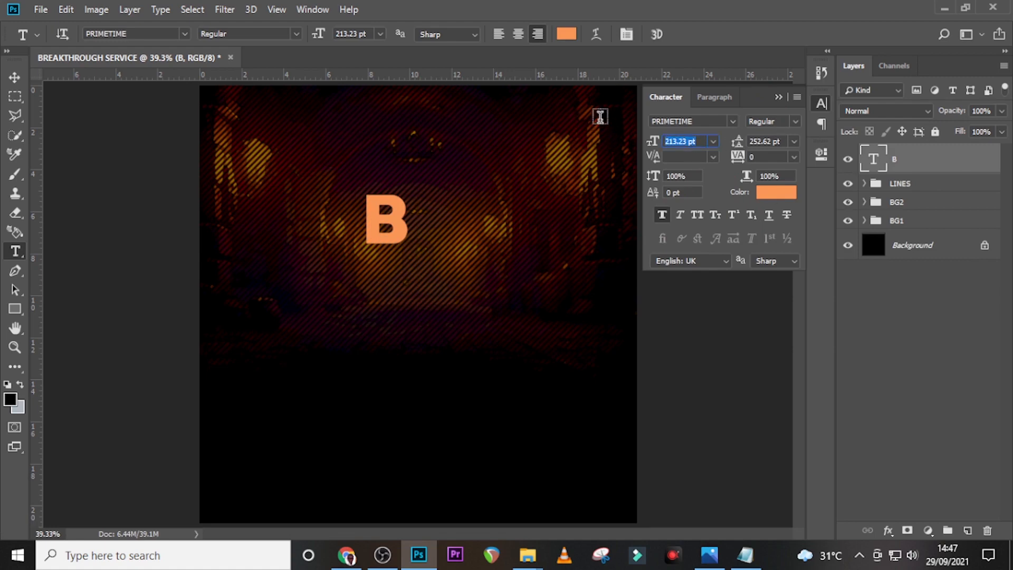
pyautogui.write('169')
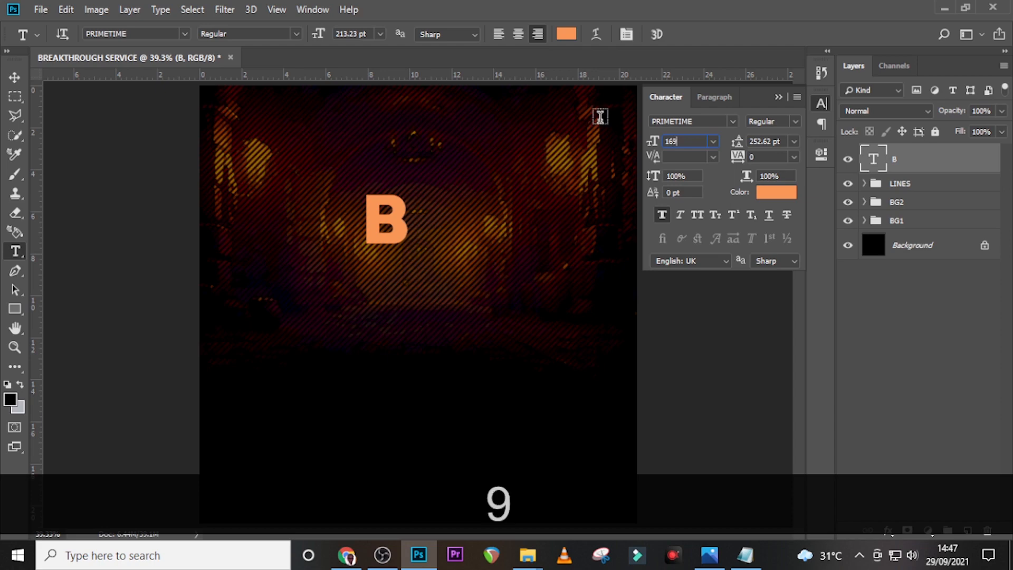
pyautogui.press('Return')
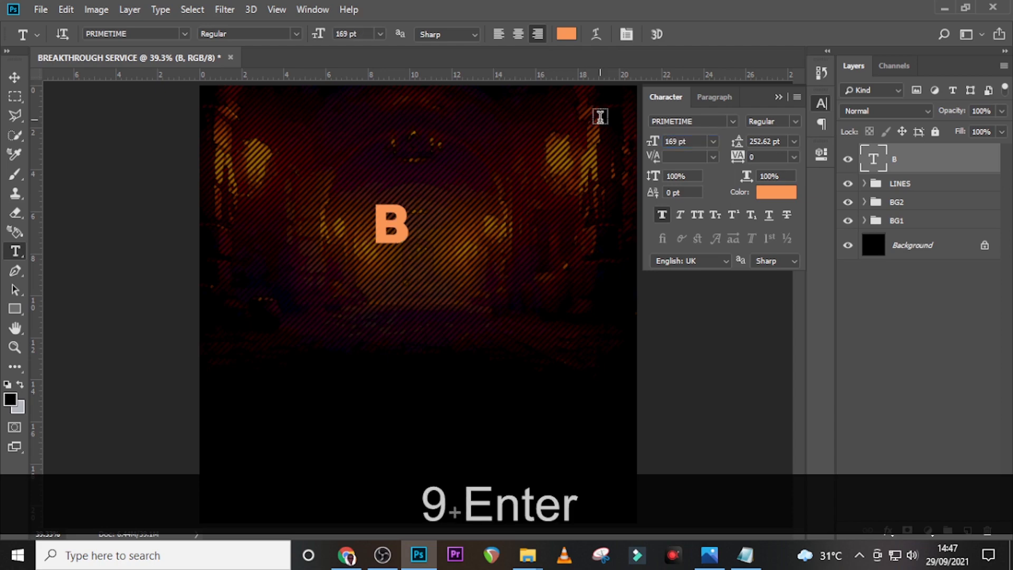
pyautogui.click(763, 158)
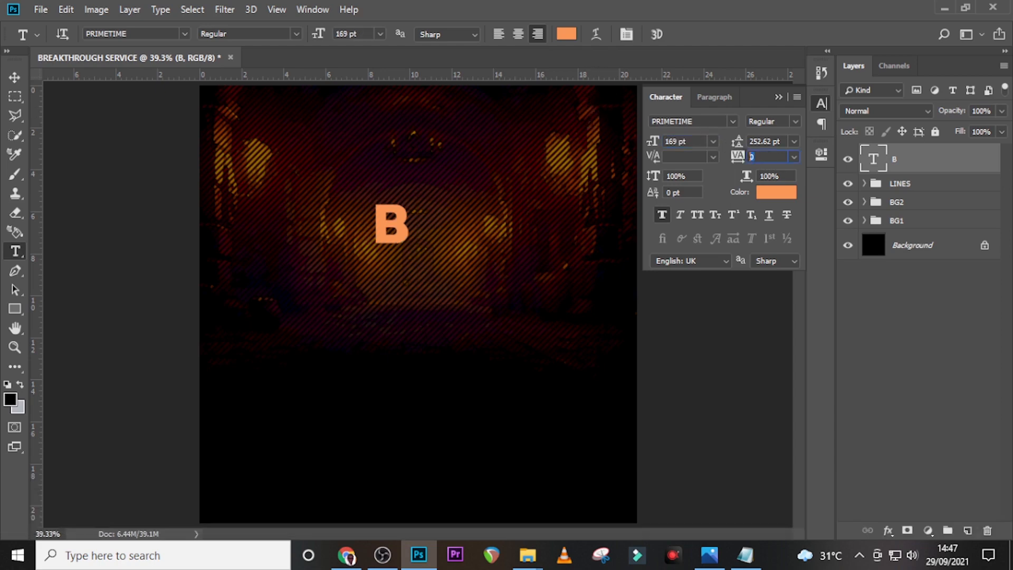
pyautogui.write('40')
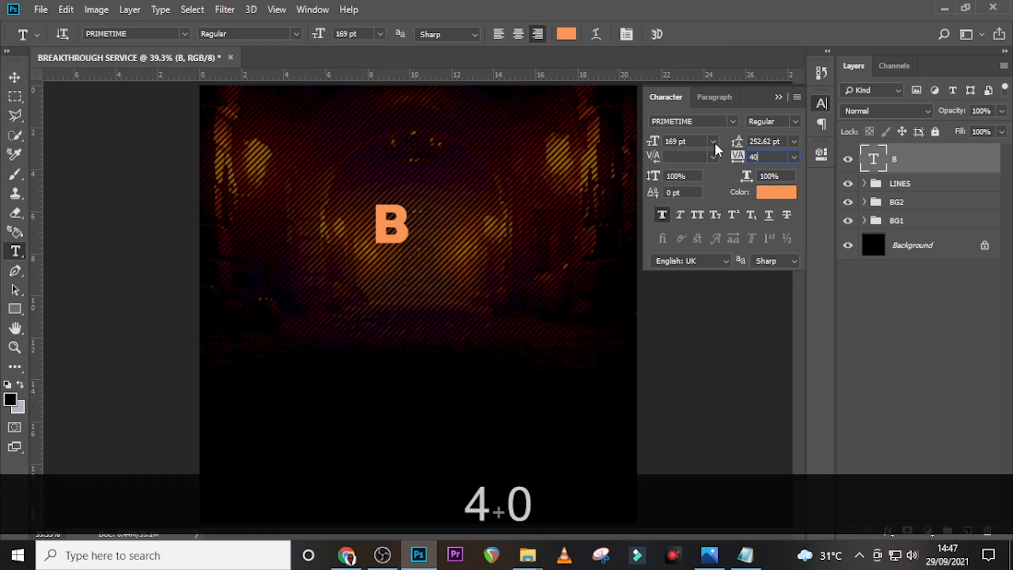
pyautogui.press('Return')
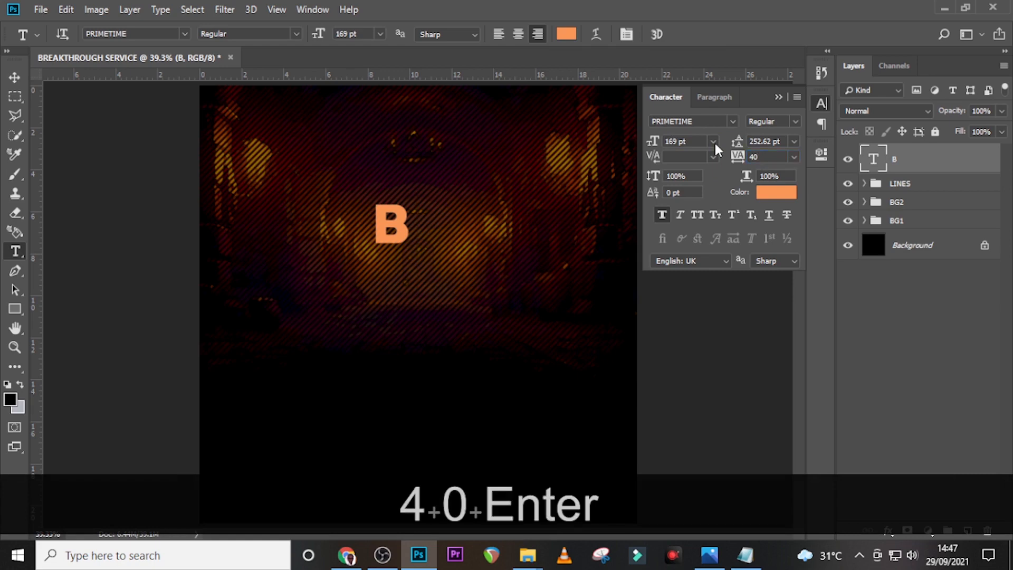
pyautogui.click(696, 217)
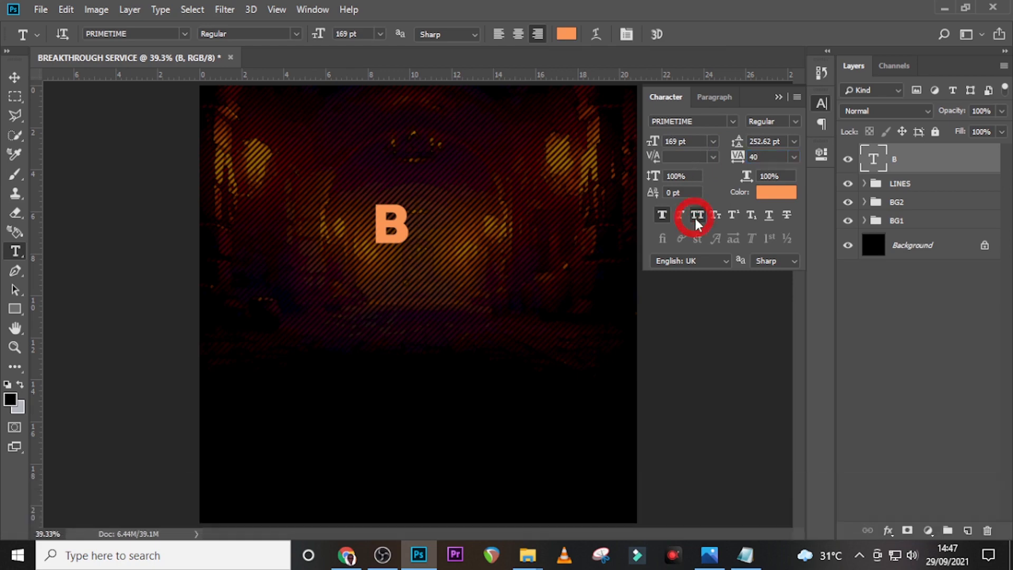
pyautogui.click(661, 215)
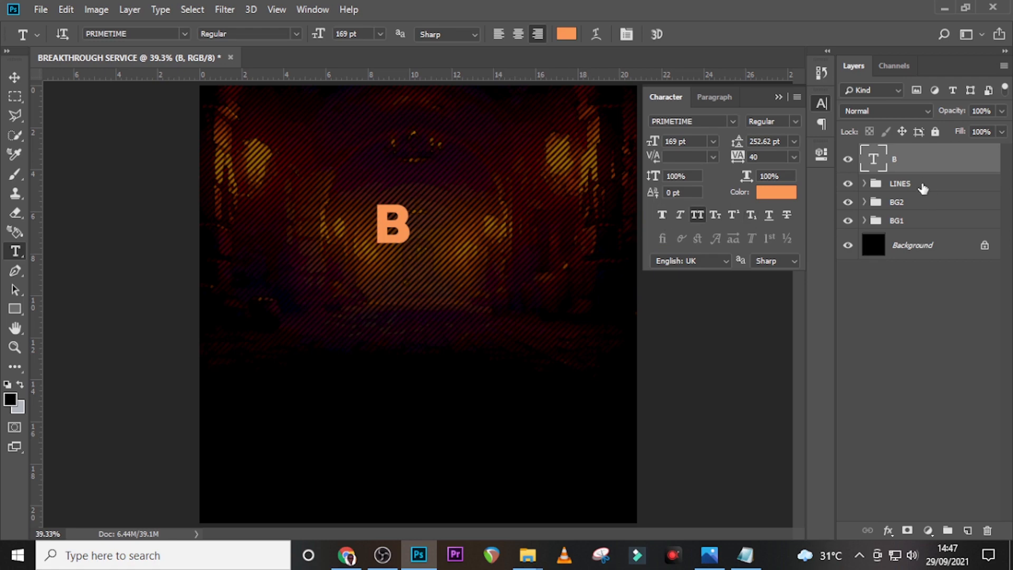
# Move the letter B to the left part of the canvas, slightly lower than before
pyautogui.press('v')
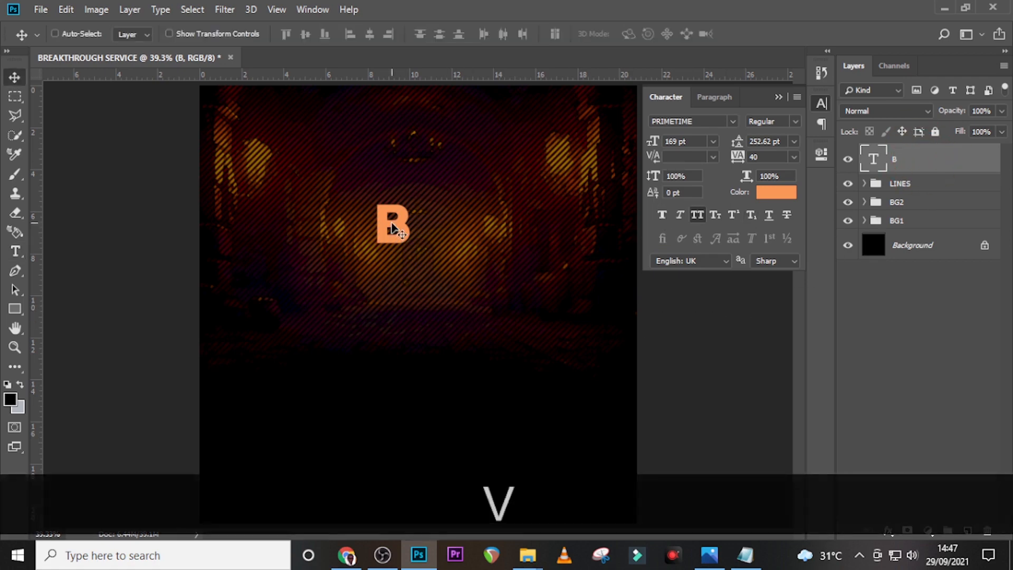
pyautogui.press('shift')
pyautogui.moveTo(391, 227); pyautogui.dragTo(299, 246)
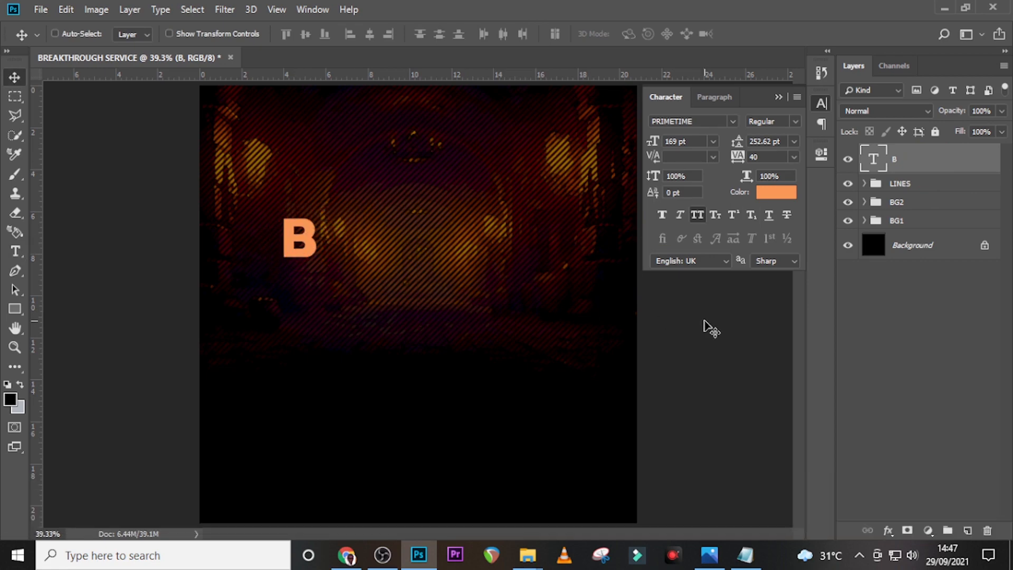
# Put the B text layer into a group, name the group B and collapse it
pyautogui.hotkey('ctrl', 'g')
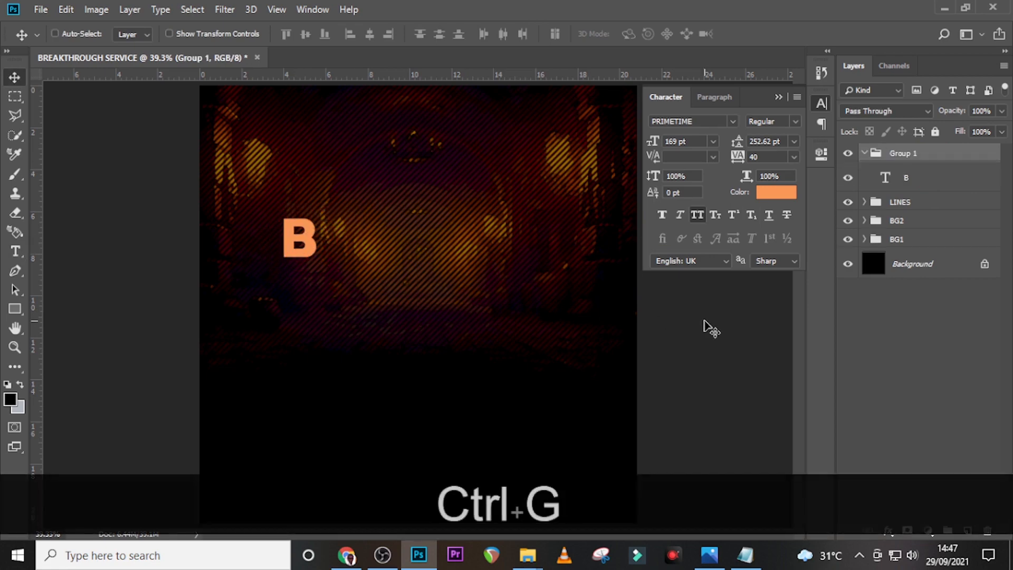
pyautogui.doubleClick(892, 153)
pyautogui.write('B')
pyautogui.click(957, 159)
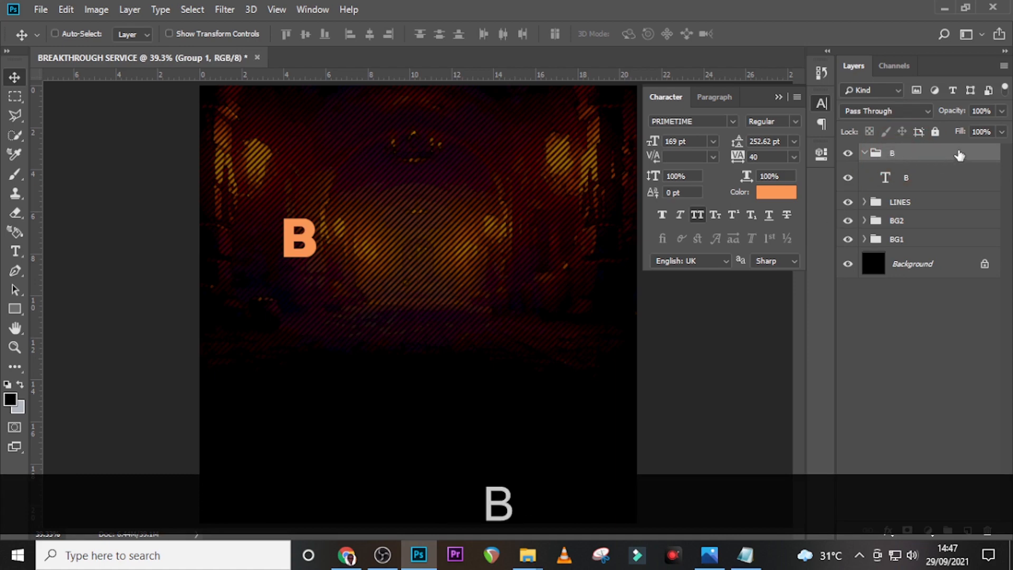
pyautogui.click(864, 153)
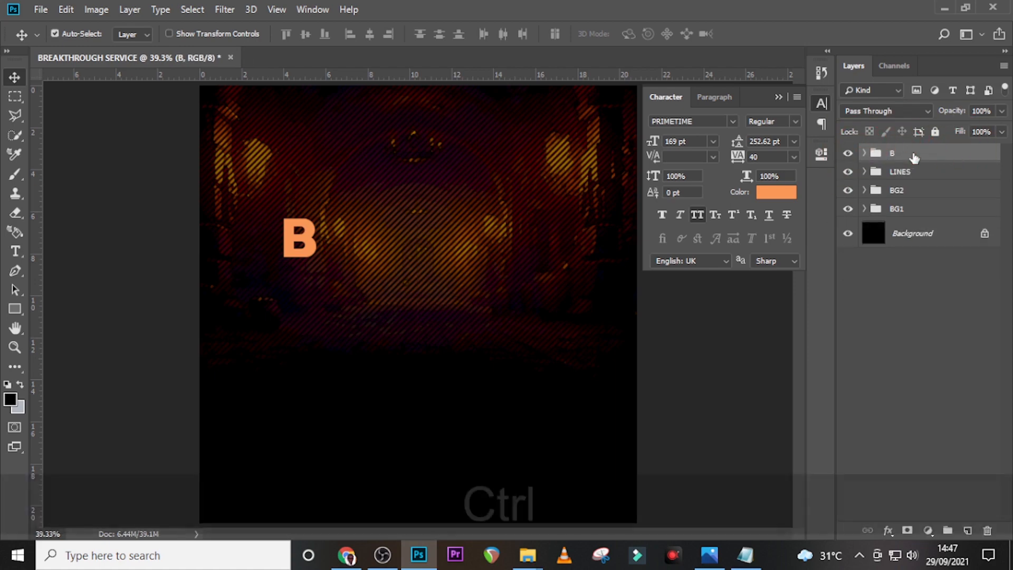
# Duplicate the B group and nudge the copy right until it overlaps the right edge of the original letter
pyautogui.hotkey('ctrl', 'j')
pyautogui.hotkey('shift', 'Right')
pyautogui.hotkey('shift', 'Right')
pyautogui.hotkey('shift', 'Right')
pyautogui.hotkey('shift', 'Right')
pyautogui.hotkey('shift', 'Right')
pyautogui.hotkey('shift', 'Right')
pyautogui.hotkey('shift', 'Right')
pyautogui.hotkey('shift', 'Right')
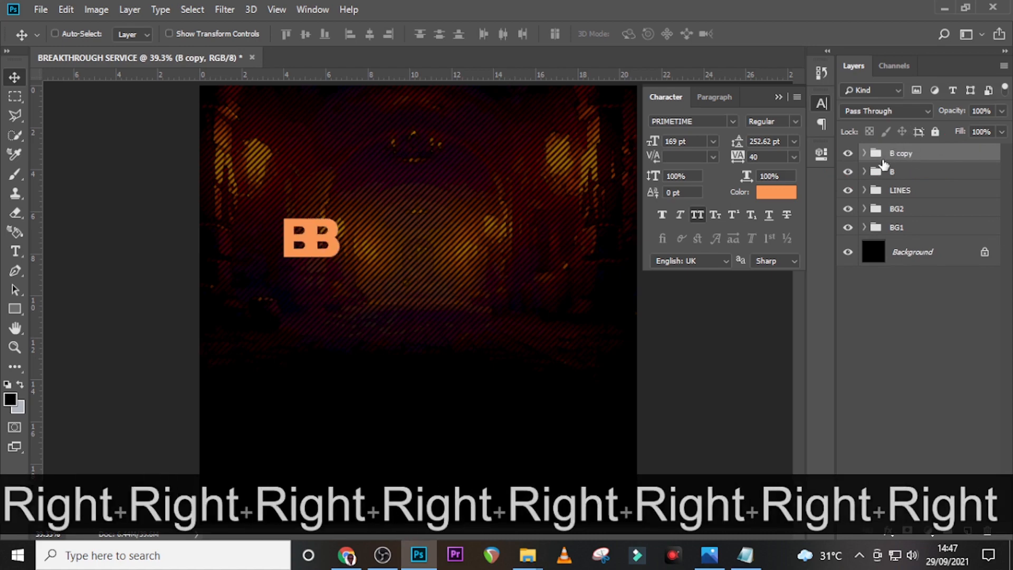
# Rename the duplicate group R and change the letter inside it to R
pyautogui.doubleClick(891, 153)
pyautogui.write('R')
pyautogui.press('Return')
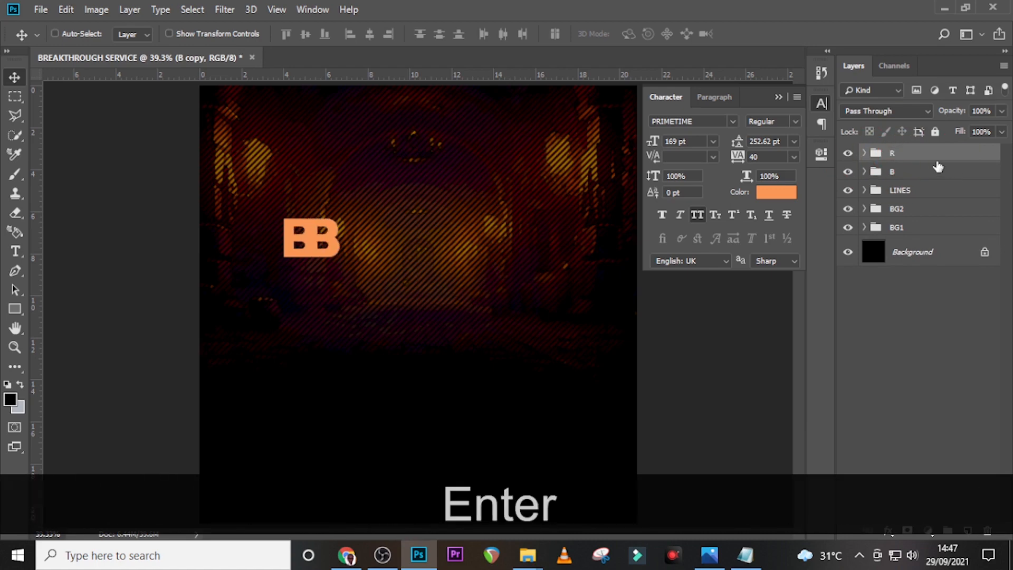
pyautogui.click(864, 153)
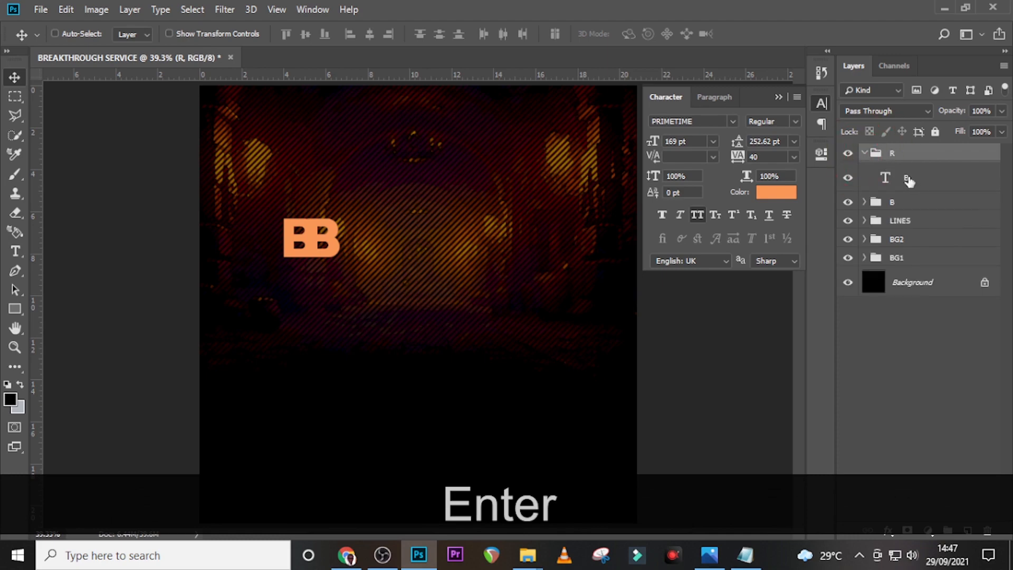
pyautogui.doubleClick(887, 179)
pyautogui.write('R')
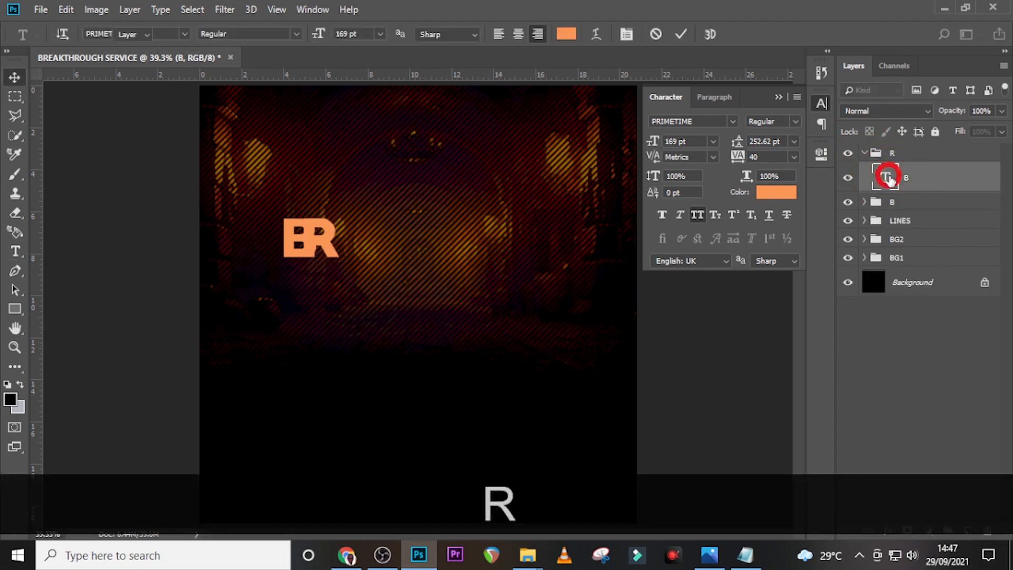
pyautogui.click(888, 177)
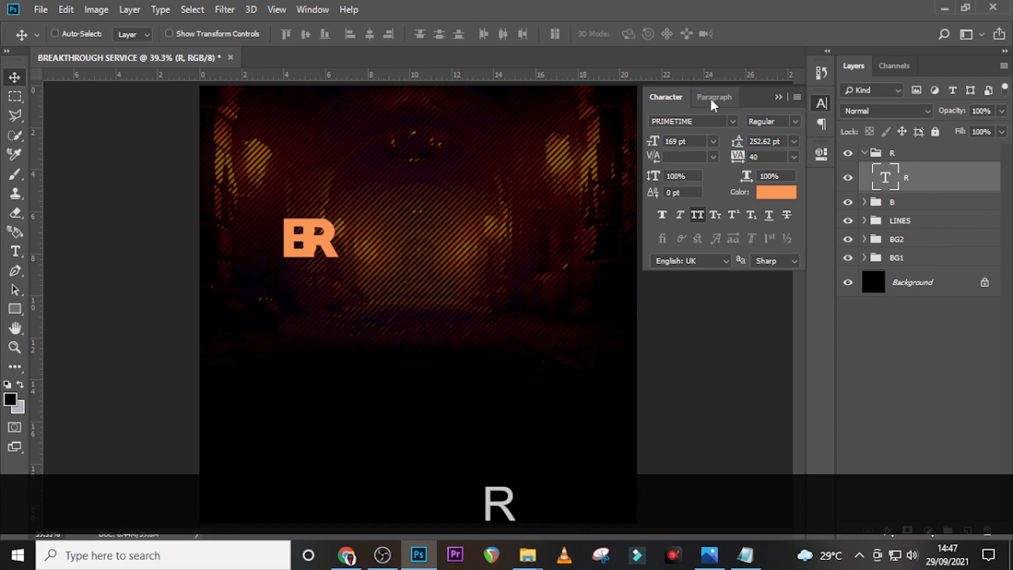
# Add a new empty layer above the R text layer and clip it to the letter
pyautogui.click(939, 175)
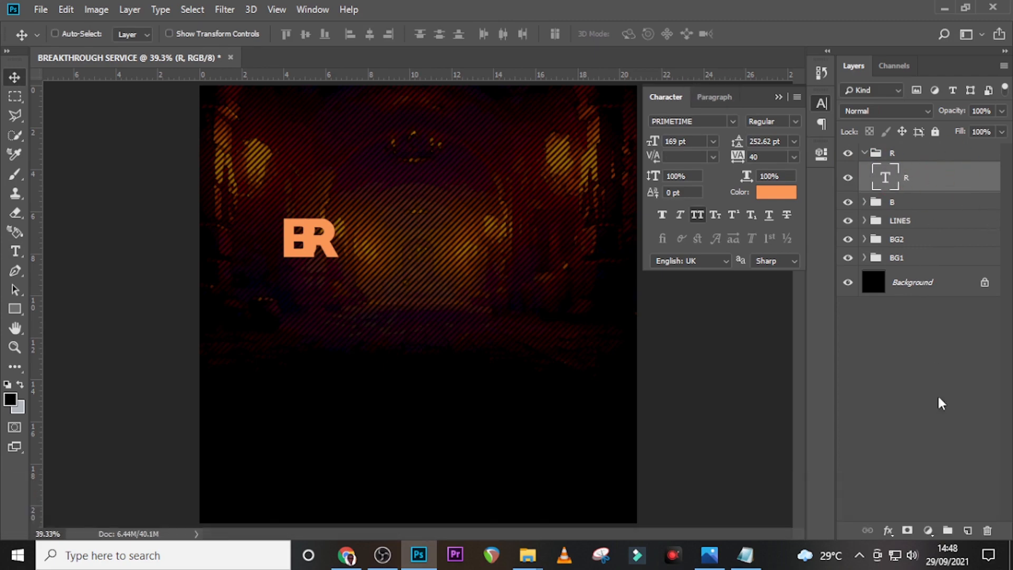
pyautogui.click(967, 530)
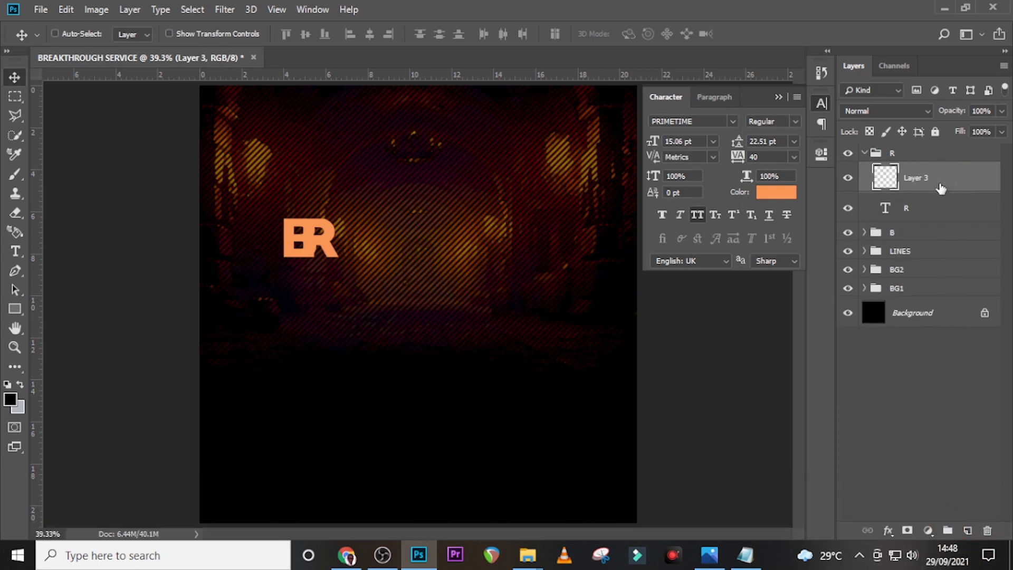
pyautogui.rightClick(940, 188)
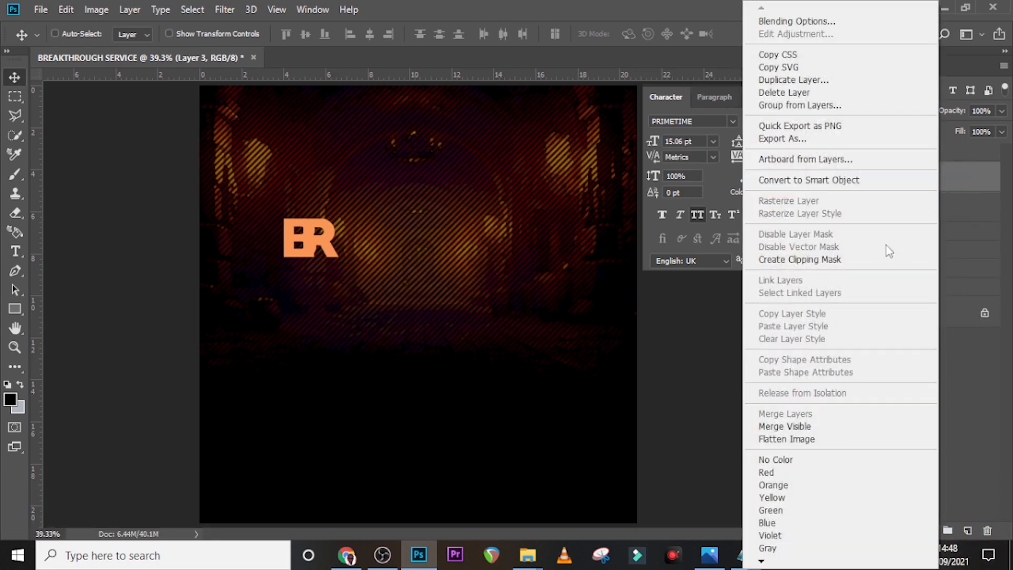
pyautogui.click(791, 264)
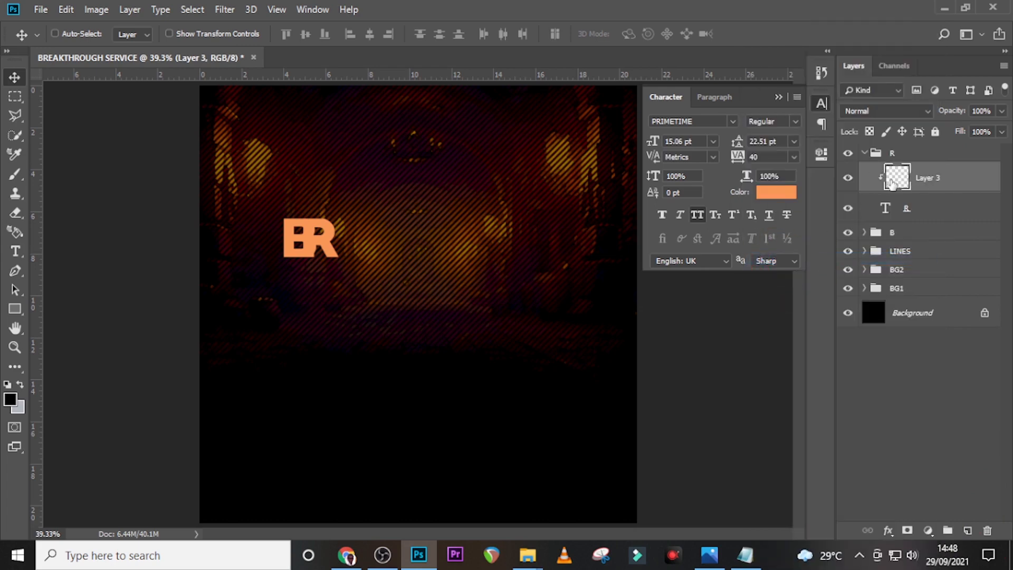
# Set up a Soft Round brush at 175 px with 50% opacity for painting on the layer clipped to the R
pyautogui.press('b')
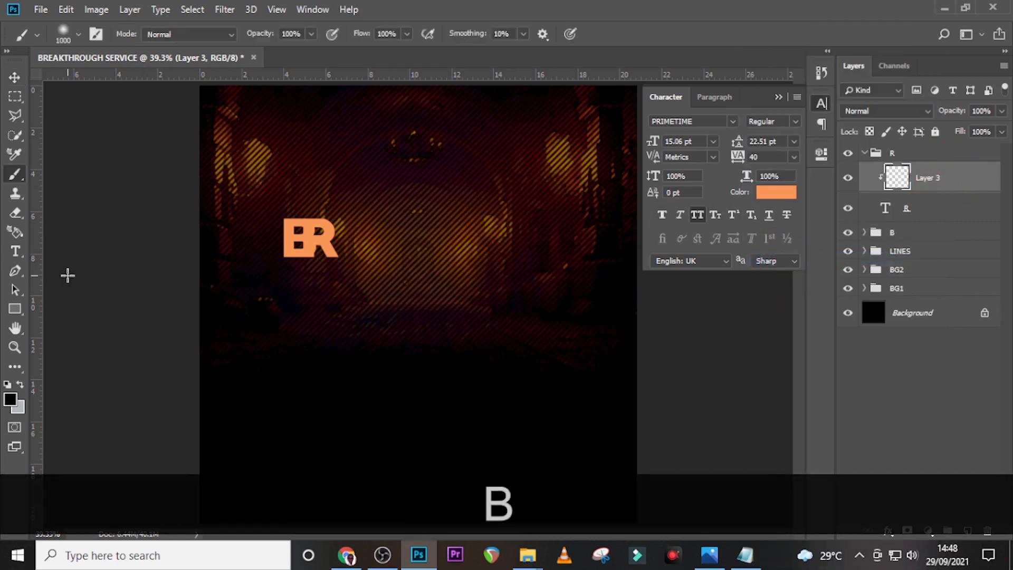
pyautogui.press('capslock')
pyautogui.press('[')
pyautogui.press('[')
pyautogui.press('[')
pyautogui.press('[')
pyautogui.press('[')
pyautogui.press('[')
pyautogui.press('[')
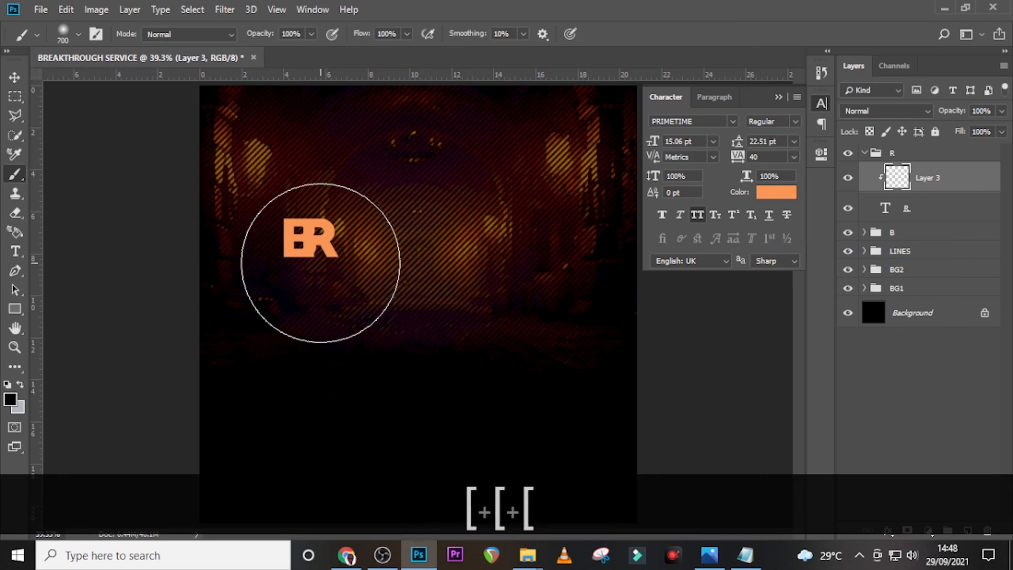
pyautogui.press('[')
pyautogui.press('[')
pyautogui.press('[')
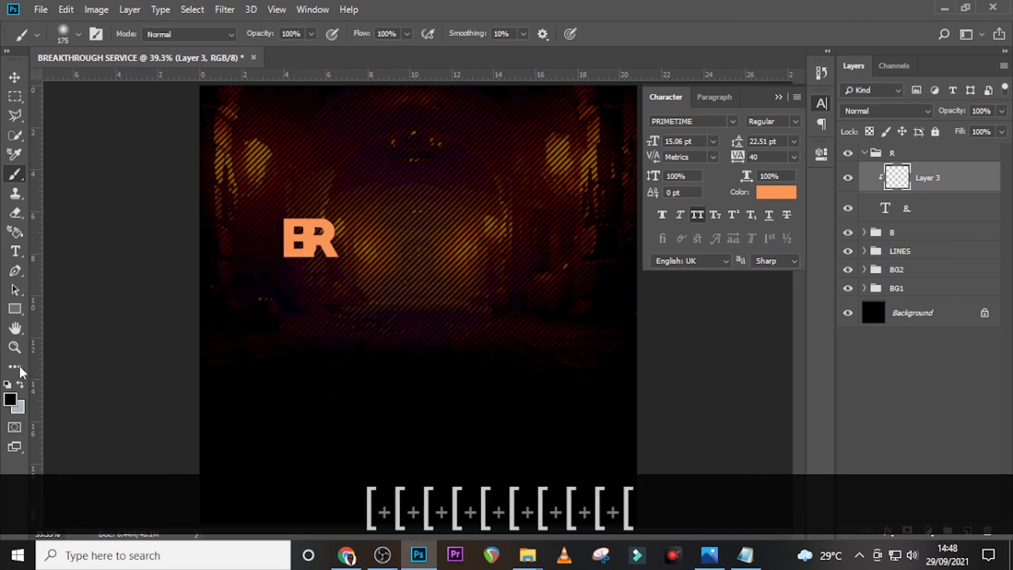
pyautogui.click(78, 35)
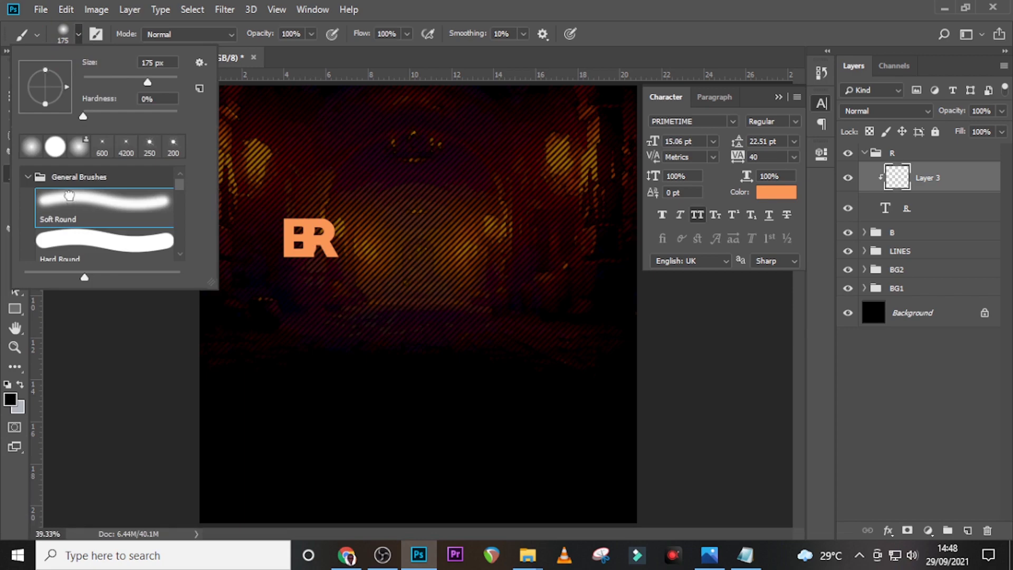
pyautogui.click(69, 196)
pyautogui.click(243, 33)
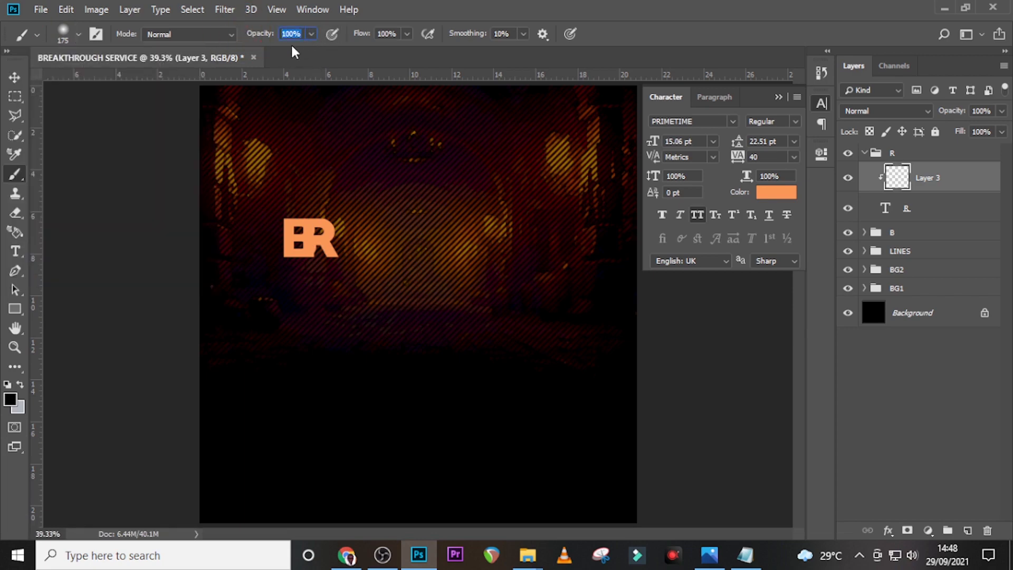
pyautogui.write('50')
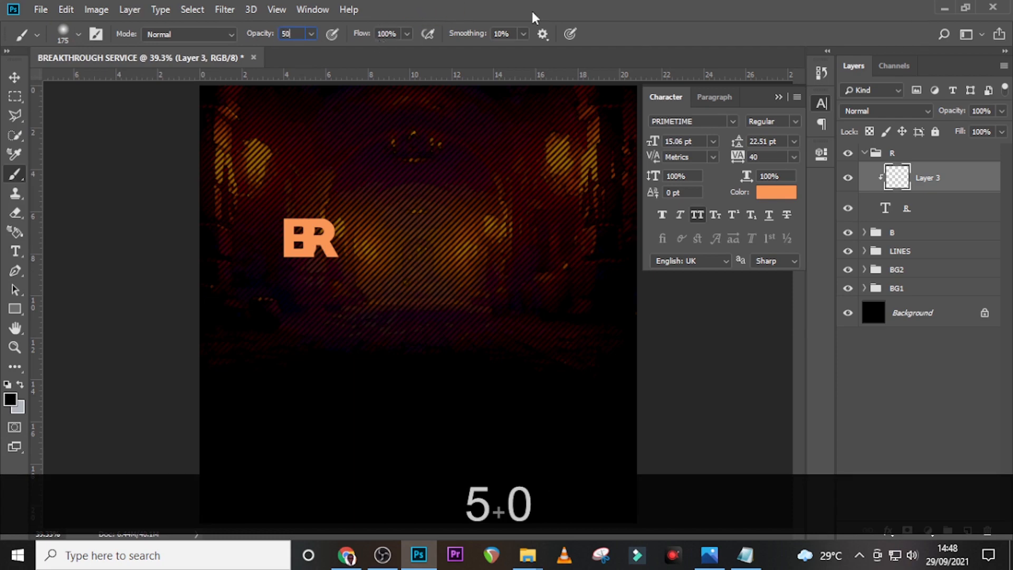
pyautogui.click(923, 191)
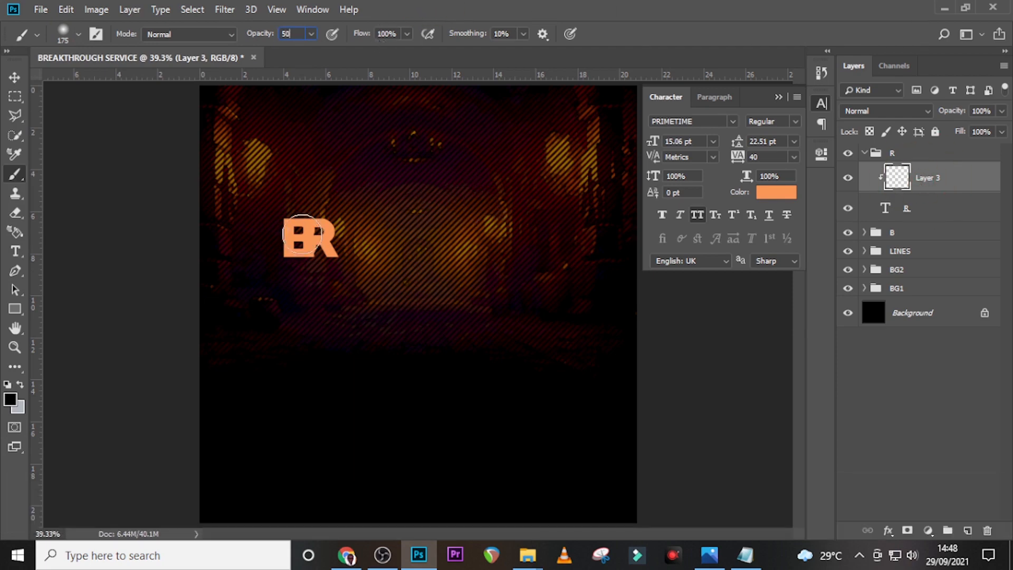
# Paint soft black shading down the left side of the R on its clipped layer
pyautogui.moveTo(293, 228)
pyautogui.mouseDown()
pyautogui.moveTo(297, 271)
pyautogui.moveTo(302, 226)
pyautogui.moveTo(343, 232)
pyautogui.moveTo(309, 243)
pyautogui.moveTo(288, 222)
pyautogui.moveTo(294, 271)
pyautogui.mouseUp()
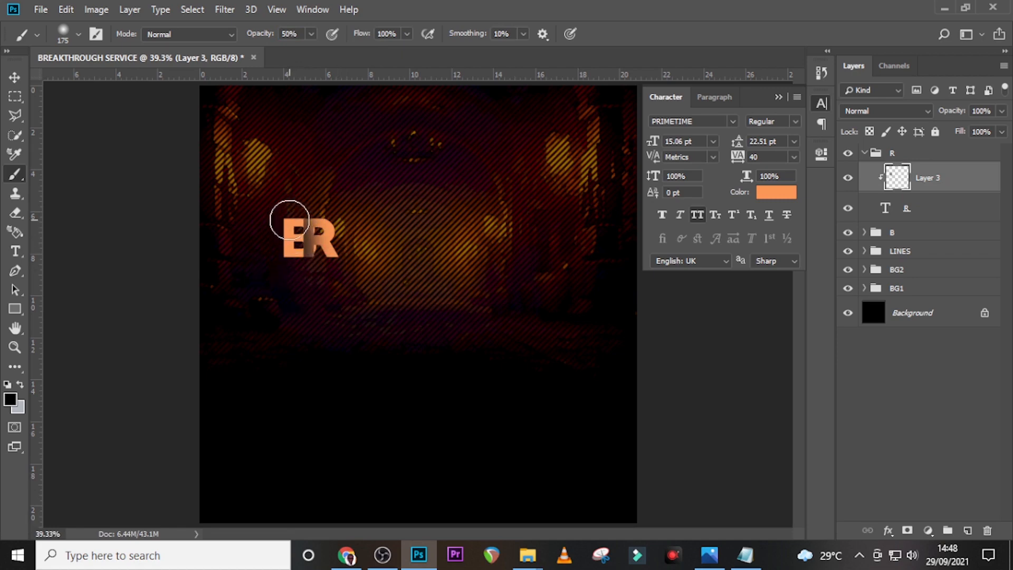
pyautogui.moveTo(289, 220); pyautogui.dragTo(296, 273)
pyautogui.moveTo(292, 222); pyautogui.dragTo(285, 279)
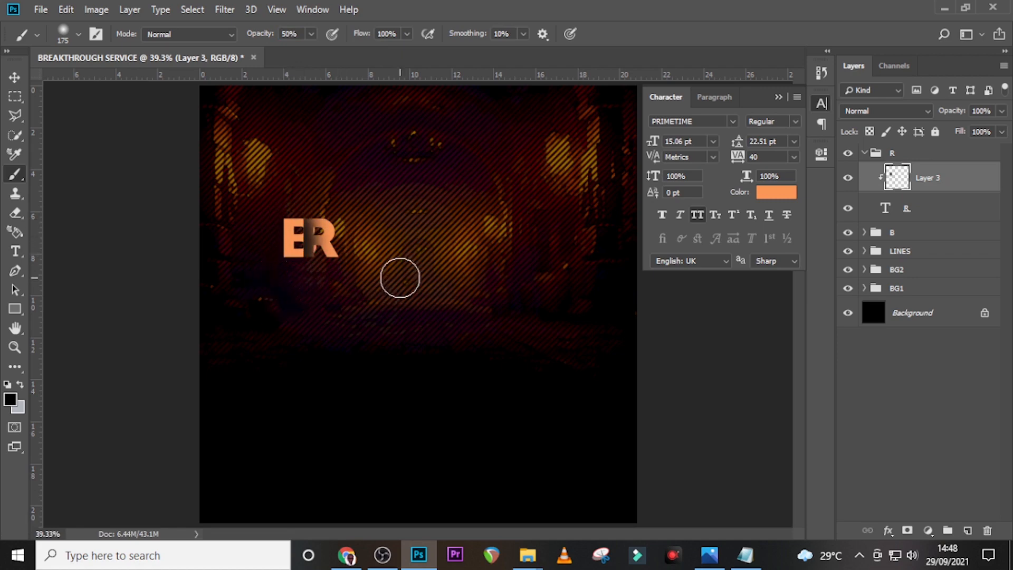
# Collapse the R group and move it below the B group in the layer order
pyautogui.click(864, 154)
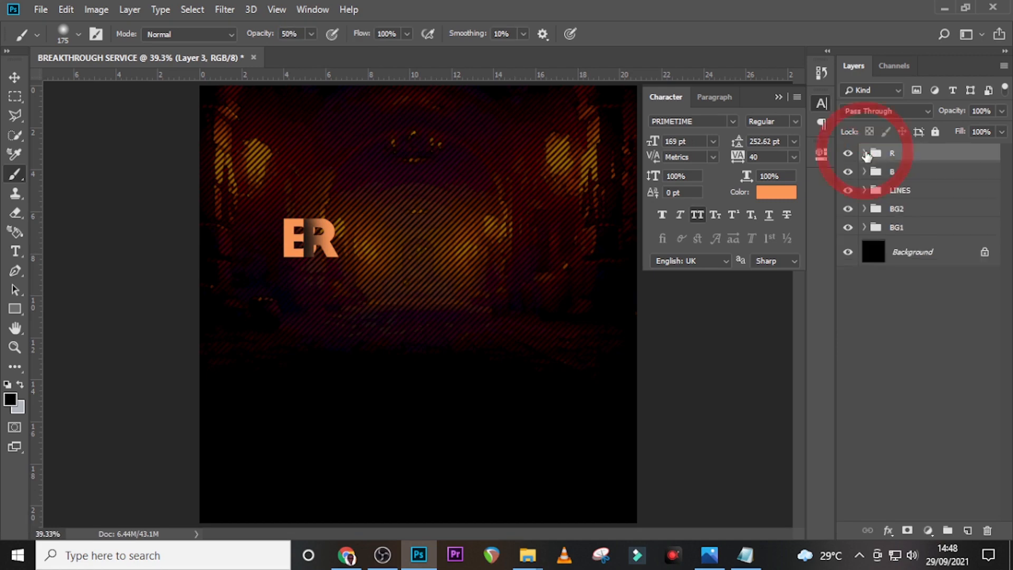
pyautogui.click(902, 154)
pyautogui.moveTo(902, 160); pyautogui.dragTo(904, 184)
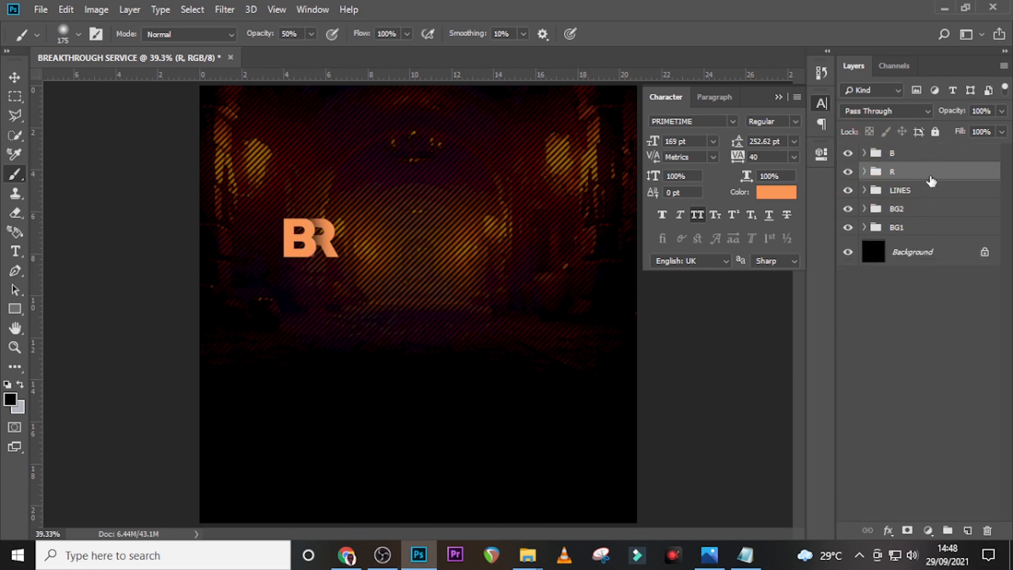
# Nudge the R group right so its shaded edge sits tucked just behind the B
pyautogui.press('Right')
pyautogui.press('Right')
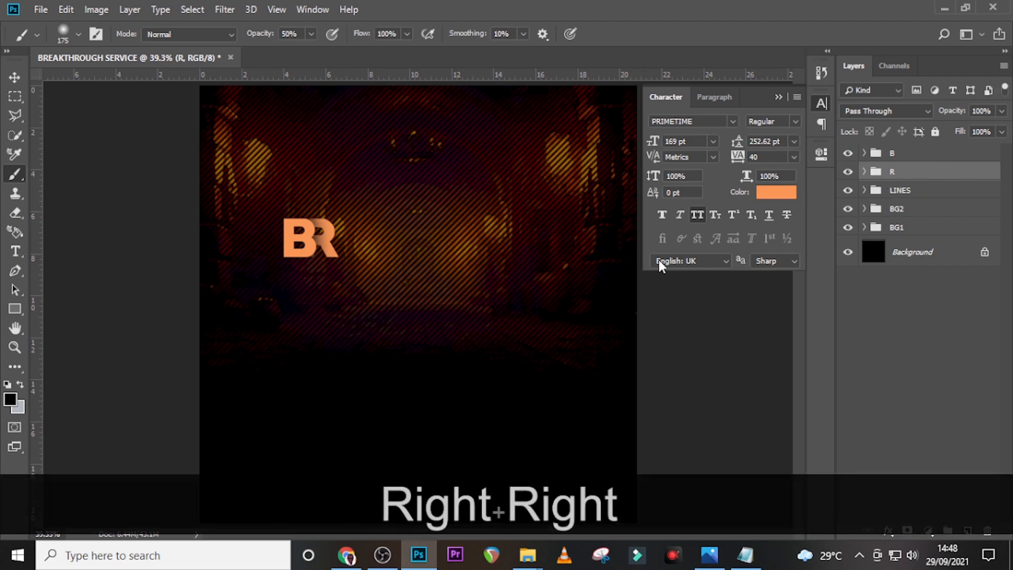
pyautogui.press('v')
pyautogui.hotkey('shift', 'Right')
pyautogui.hotkey('shift', 'Right')
pyautogui.hotkey('shift', 'Right')
pyautogui.hotkey('shift', 'Right')
pyautogui.hotkey('shift', 'Right')
pyautogui.hotkey('shift', 'Right')
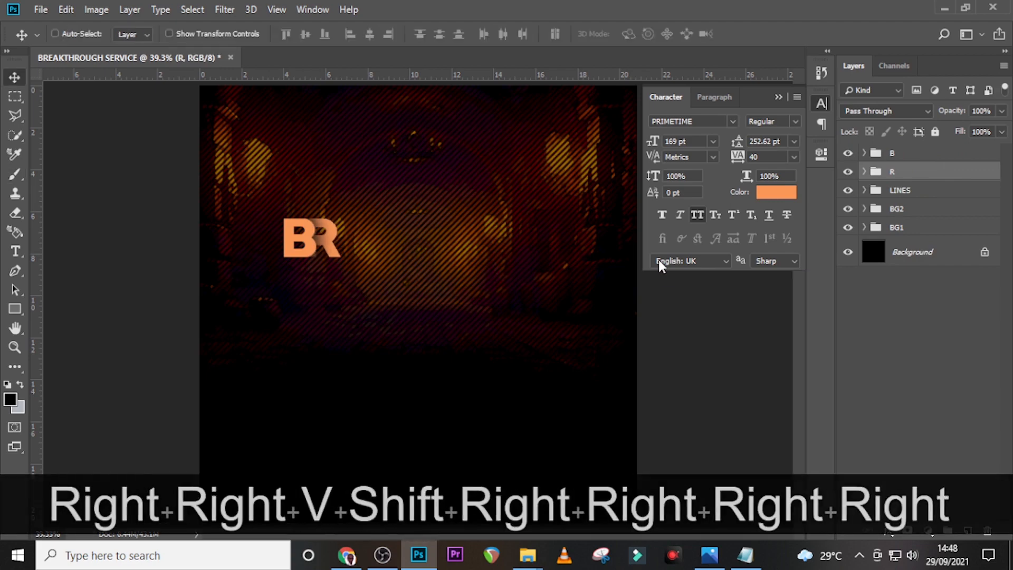
pyautogui.hotkey('shift', 'Right')
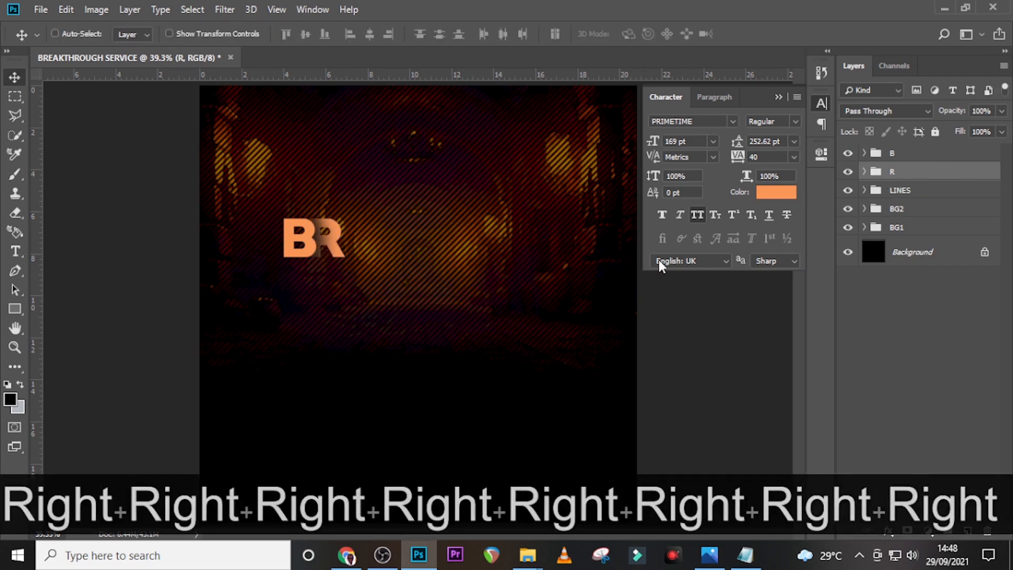
pyautogui.hotkey('shift', 'Left')
pyautogui.hotkey('shift', 'Left')
pyautogui.hotkey('shift', 'Right')
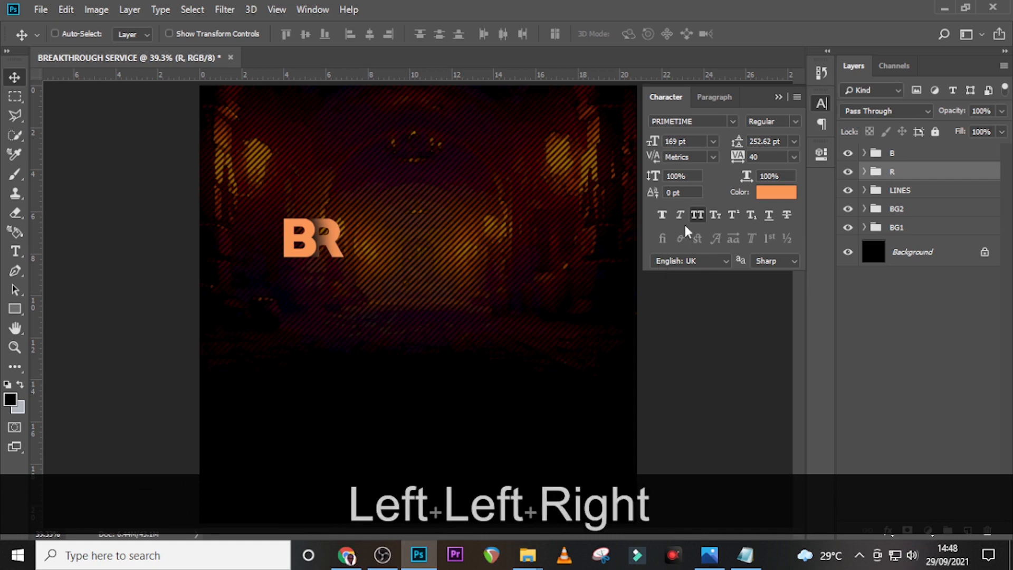
pyautogui.press('Left')
pyautogui.press('Left')
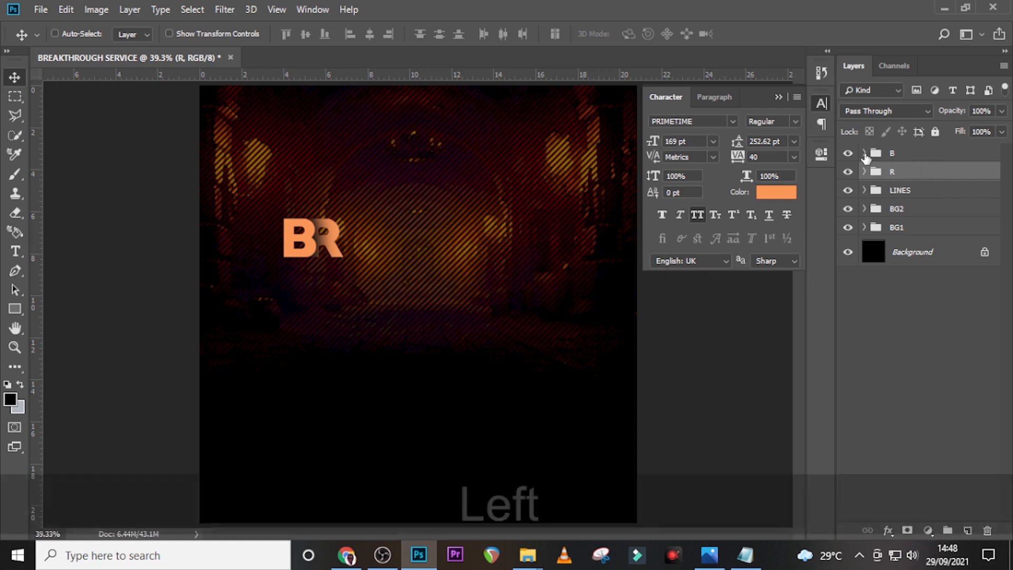
# Duplicate the R group and rename the lower one of the two groups E
pyautogui.hotkey('ctrl', 'j')
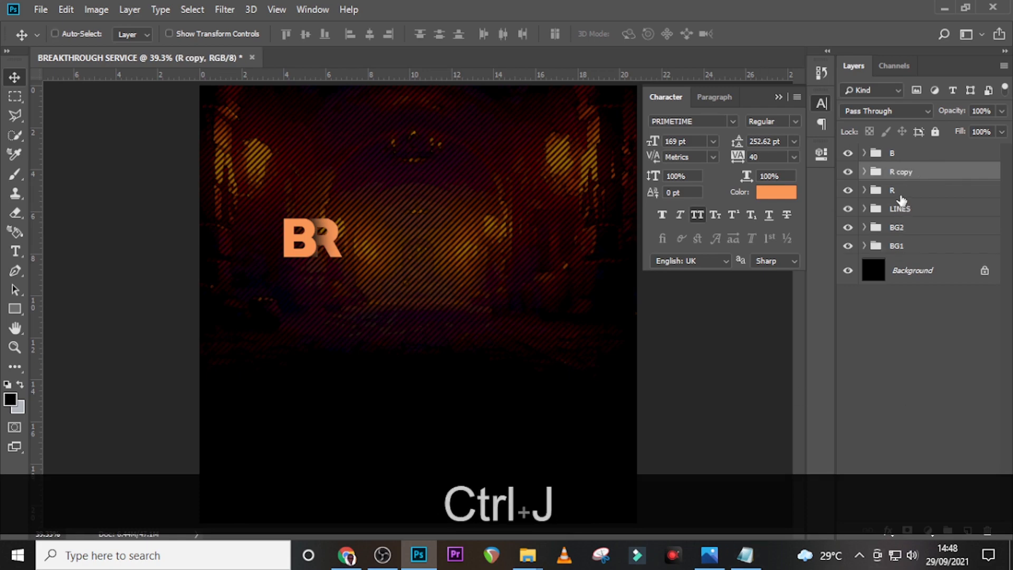
pyautogui.doubleClick(892, 191)
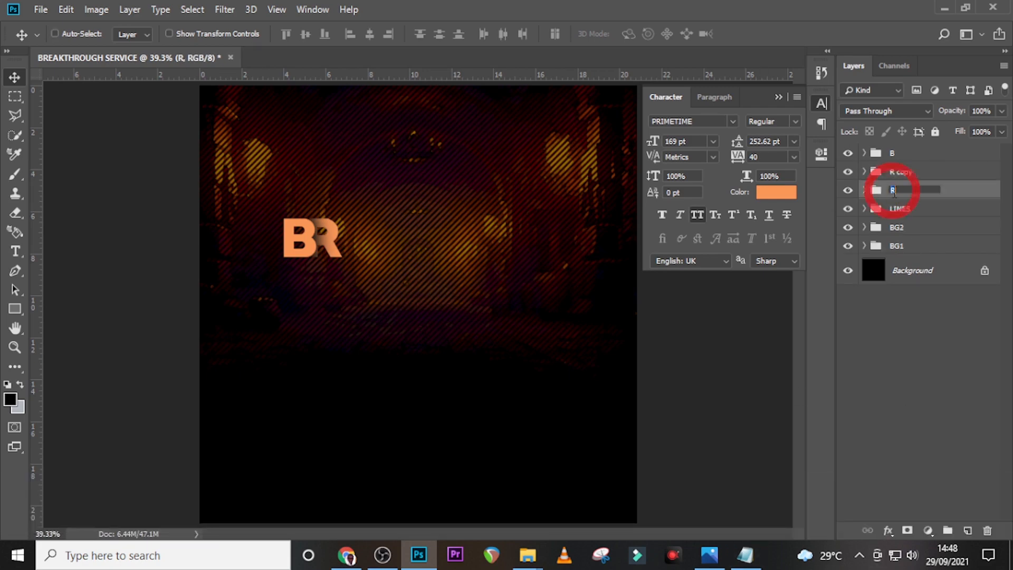
pyautogui.write('e')
pyautogui.press('BackSpace')
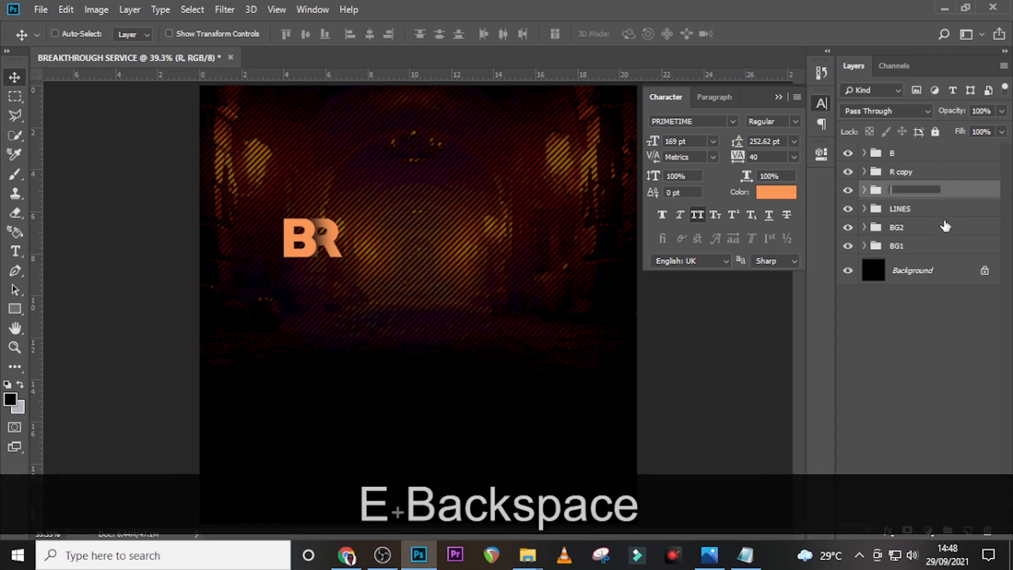
pyautogui.press('capslock')
pyautogui.write('E')
pyautogui.press('Return')
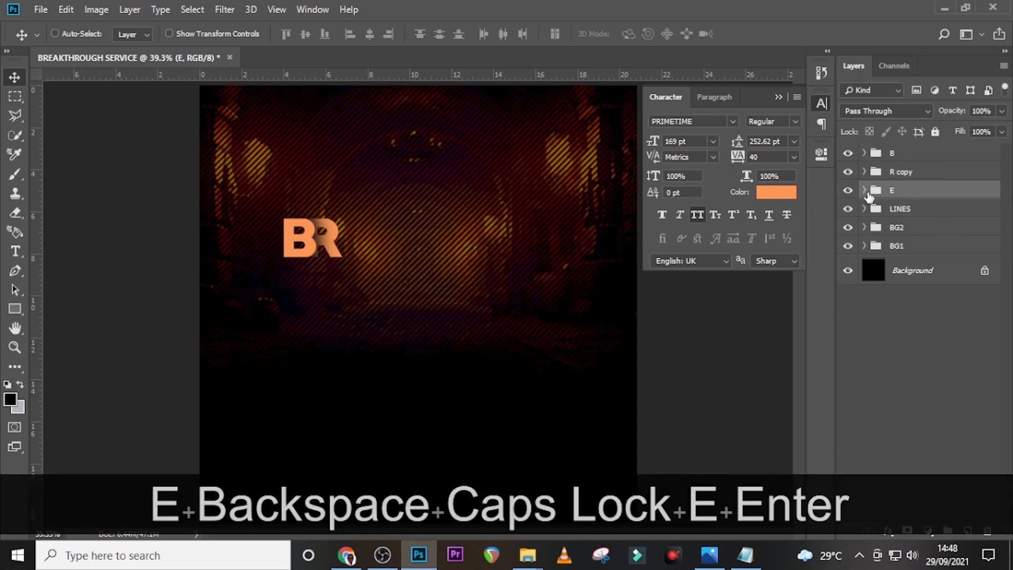
# Expand the E group and change the letter in its text layer to E
pyautogui.click(865, 191)
pyautogui.doubleClick(886, 241)
pyautogui.write('E')
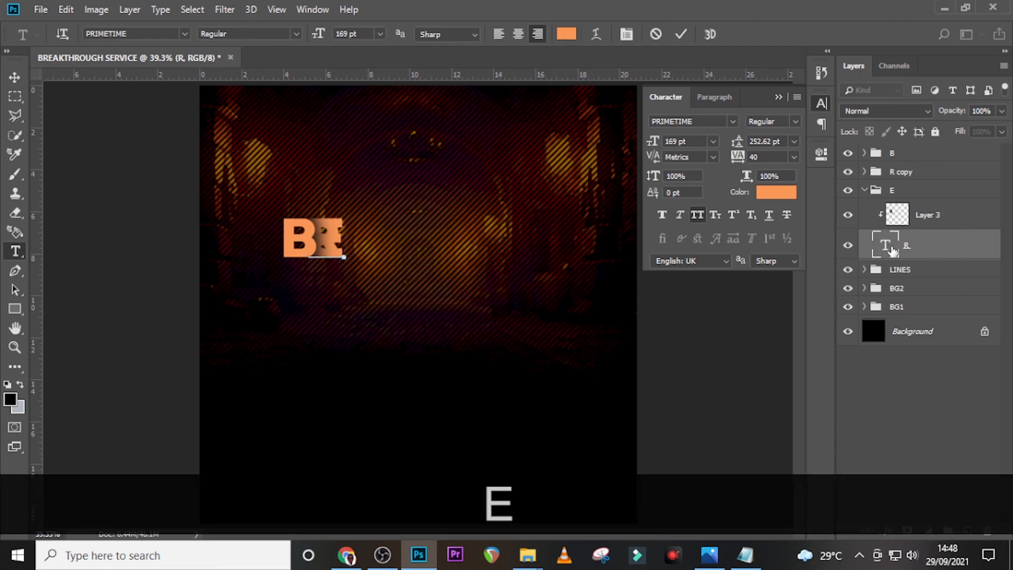
pyautogui.hotkey('ctrl', 'Return')
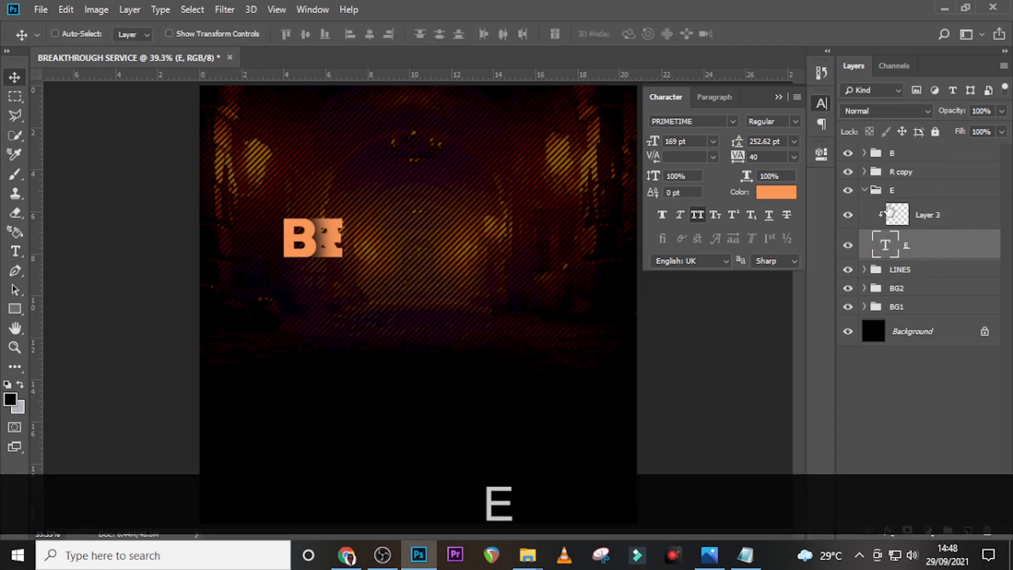
# Nudge the whole E group right until the shaded E sits partly behind the R
pyautogui.click(893, 191)
pyautogui.press('v')
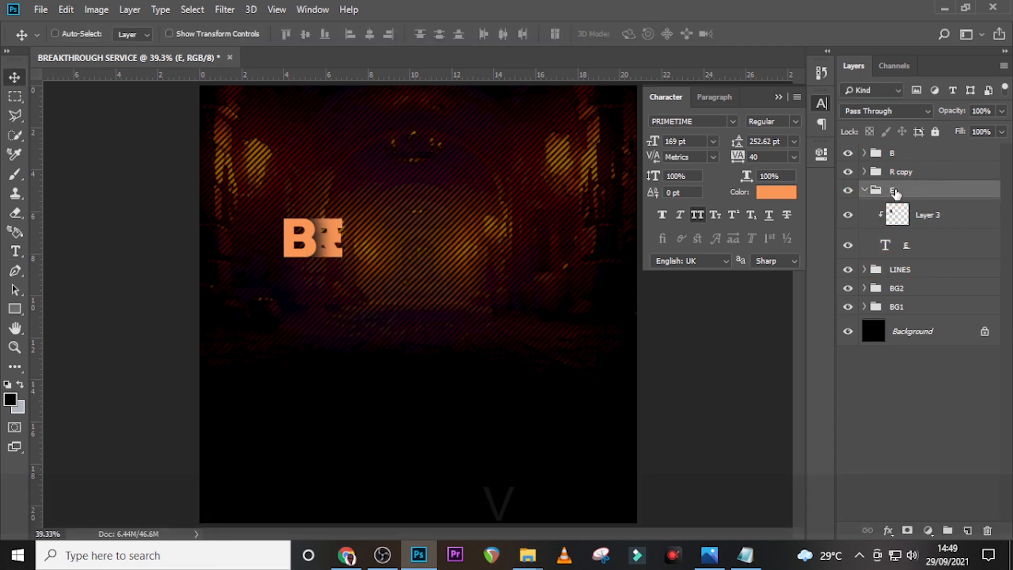
pyautogui.hotkey('shift', 'Right')
pyautogui.hotkey('shift', 'Right')
pyautogui.hotkey('shift', 'Right')
pyautogui.hotkey('shift', 'Right')
pyautogui.hotkey('shift', 'Right')
pyautogui.hotkey('shift', 'Right')
pyautogui.hotkey('shift', 'Right')
pyautogui.hotkey('shift', 'Right')
pyautogui.hotkey('shift', 'Right')
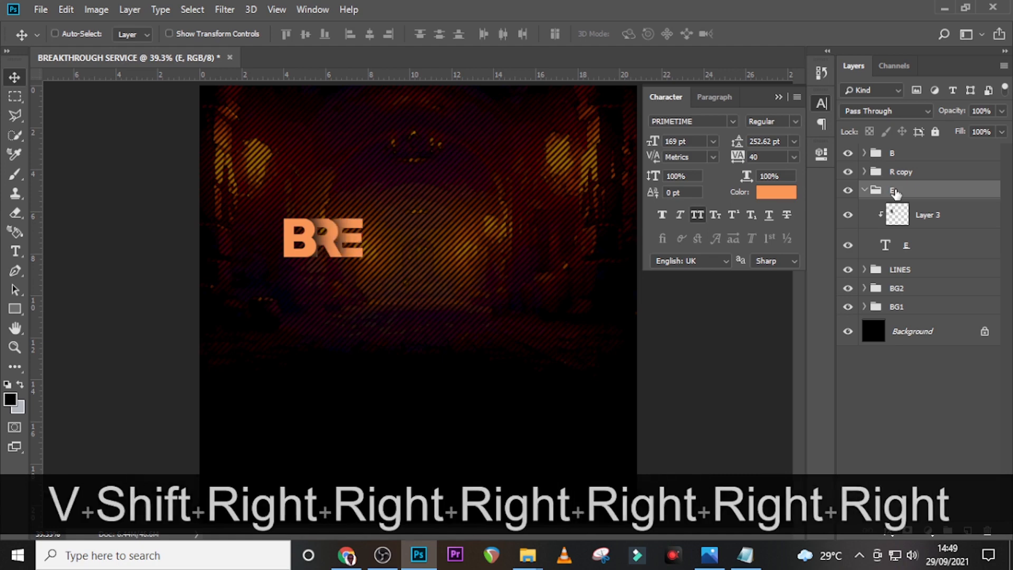
pyautogui.hotkey('shift', 'Left')
pyautogui.hotkey('shift', 'Left')
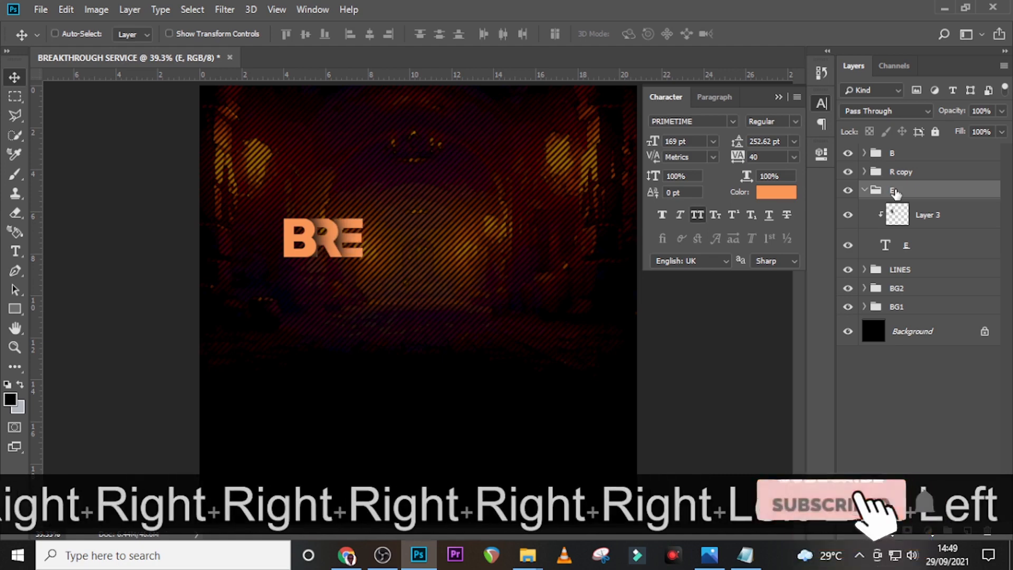
# Collapse and duplicate the E group, then rename the lower one of the two groups A
pyautogui.click(866, 190)
pyautogui.hotkey('ctrl', 'j')
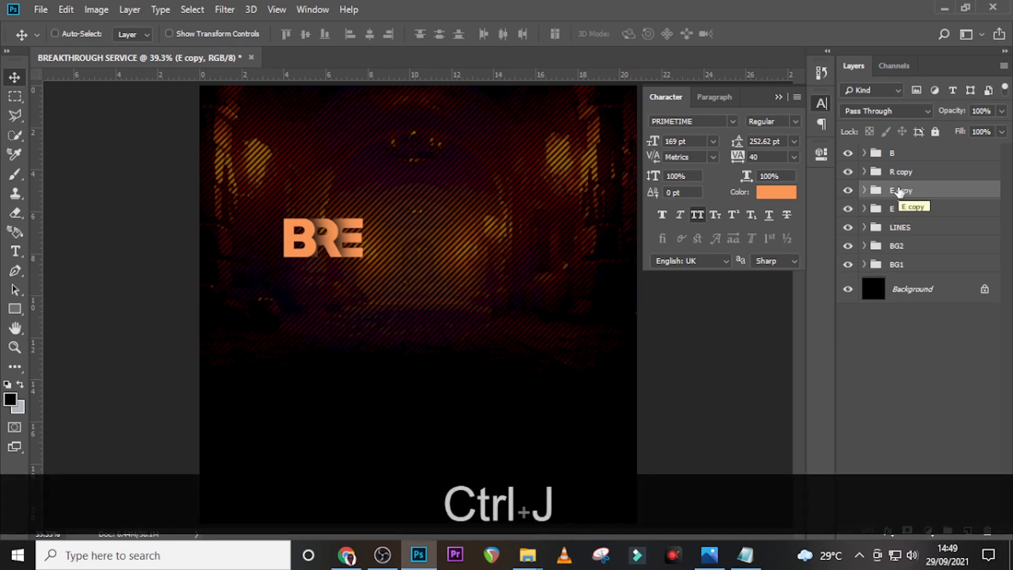
pyautogui.doubleClick(891, 209)
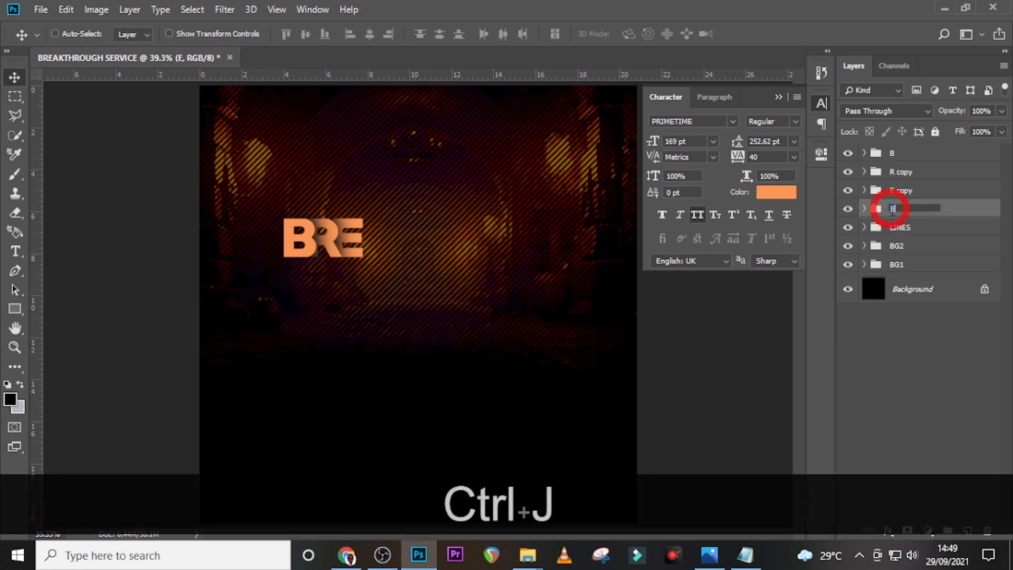
pyautogui.write('A')
pyautogui.press('Return')
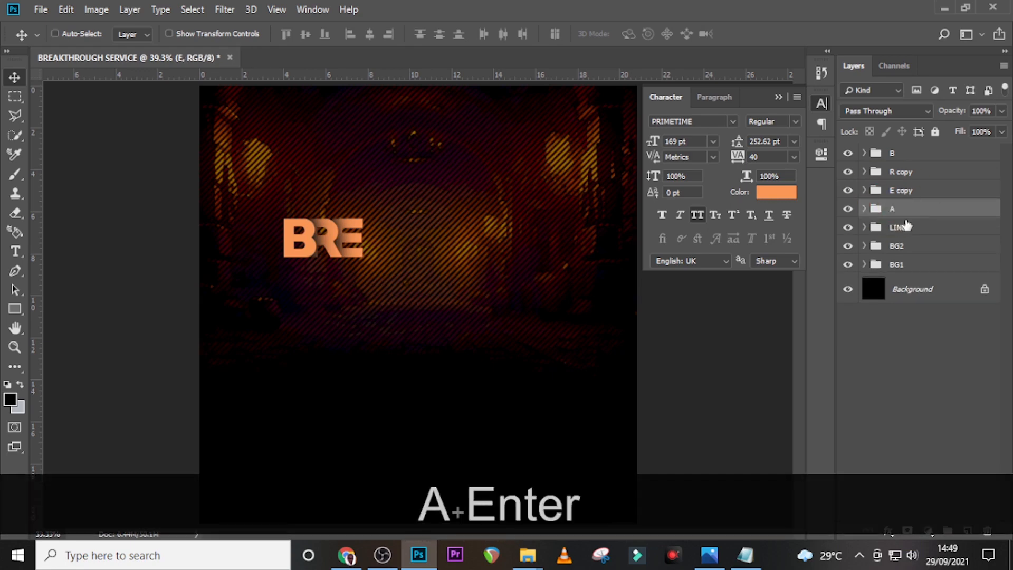
# Expand the A group and change the letter in its text layer to A
pyautogui.click(865, 209)
pyautogui.doubleClick(884, 262)
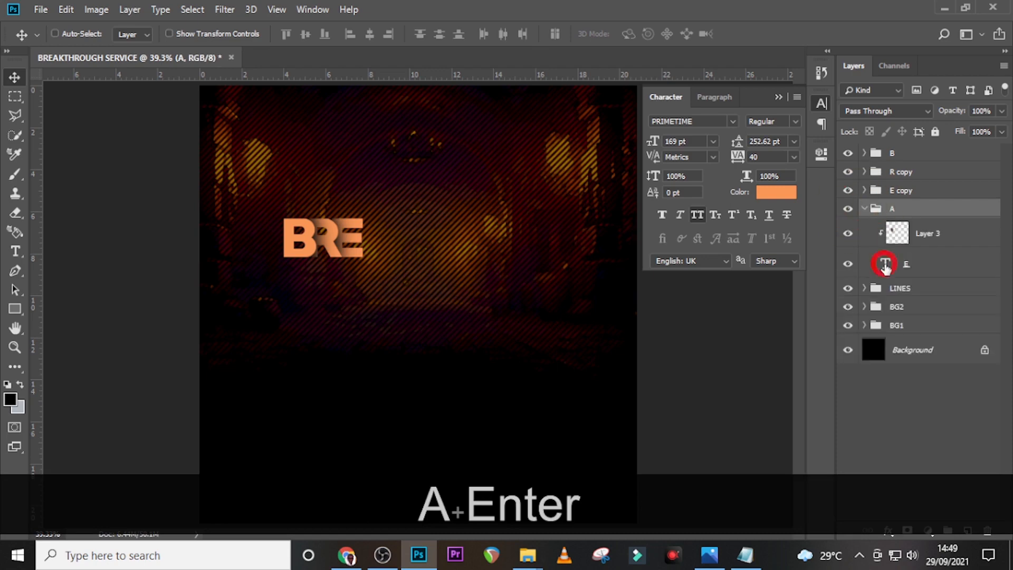
pyautogui.write('A')
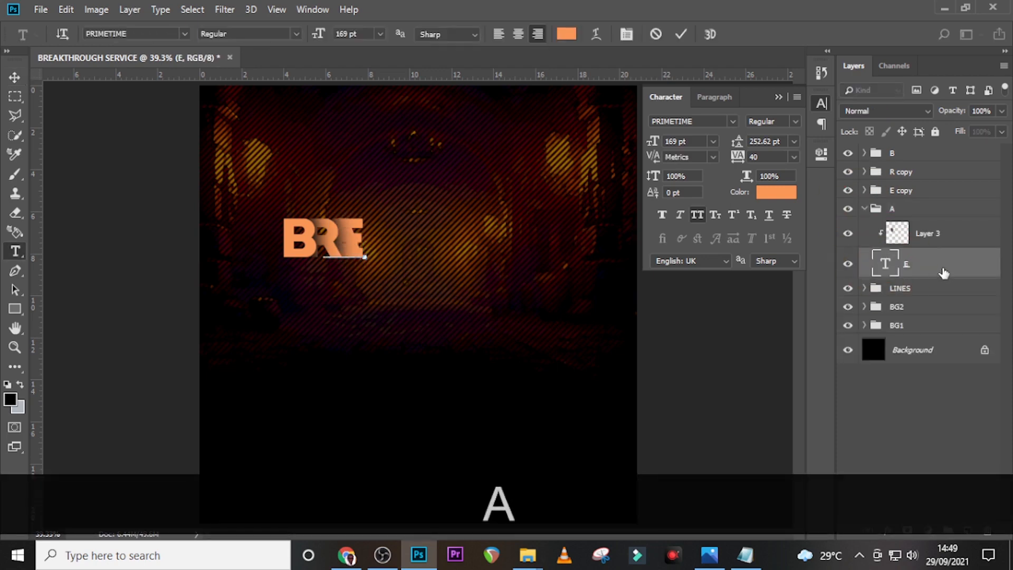
pyautogui.click(943, 273)
# Nudge the whole A group right until the shaded A sits partly behind the E
pyautogui.click(895, 209)
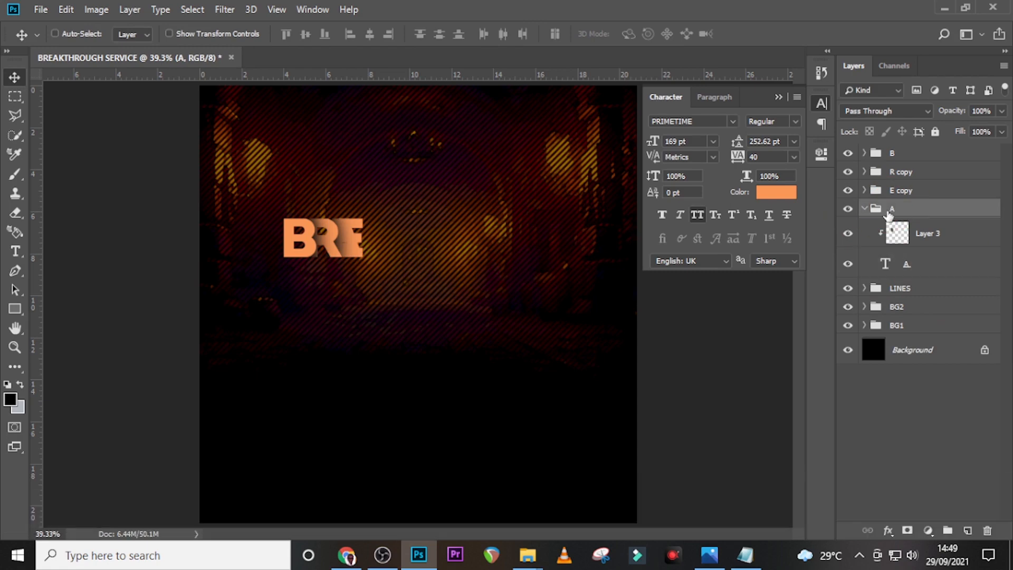
pyautogui.hotkey('shift', 'Right')
pyautogui.hotkey('shift', 'Right')
pyautogui.hotkey('shift', 'Right')
pyautogui.hotkey('shift', 'Right')
pyautogui.hotkey('shift', 'Right')
pyautogui.hotkey('shift', 'Right')
pyautogui.hotkey('shift', 'Right')
pyautogui.hotkey('shift', 'Right')
pyautogui.hotkey('shift', 'Right')
pyautogui.hotkey('shift', 'Right')
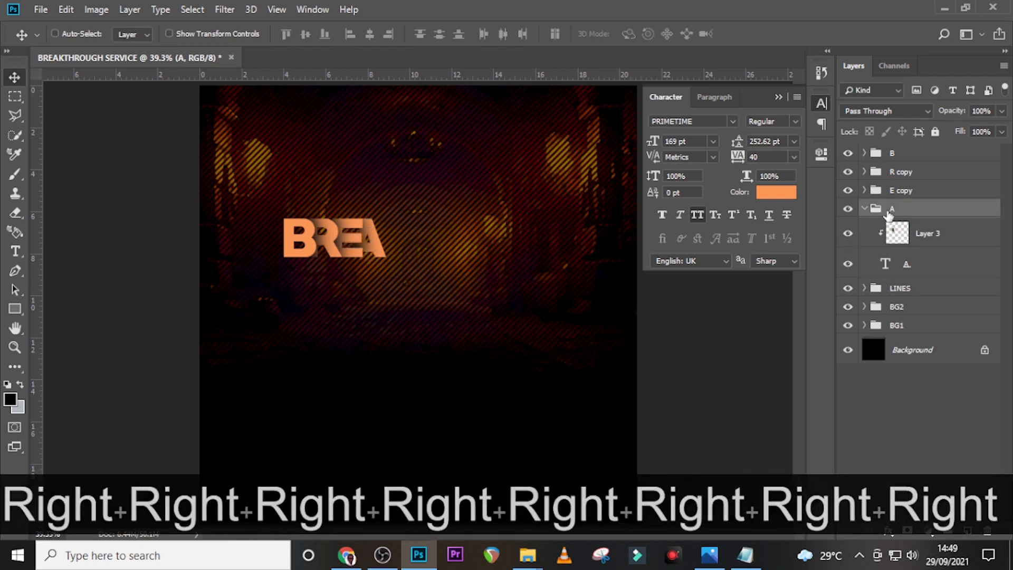
pyautogui.hotkey('shift', 'Right')
pyautogui.hotkey('shift', 'Right')
pyautogui.hotkey('shift', 'Right')
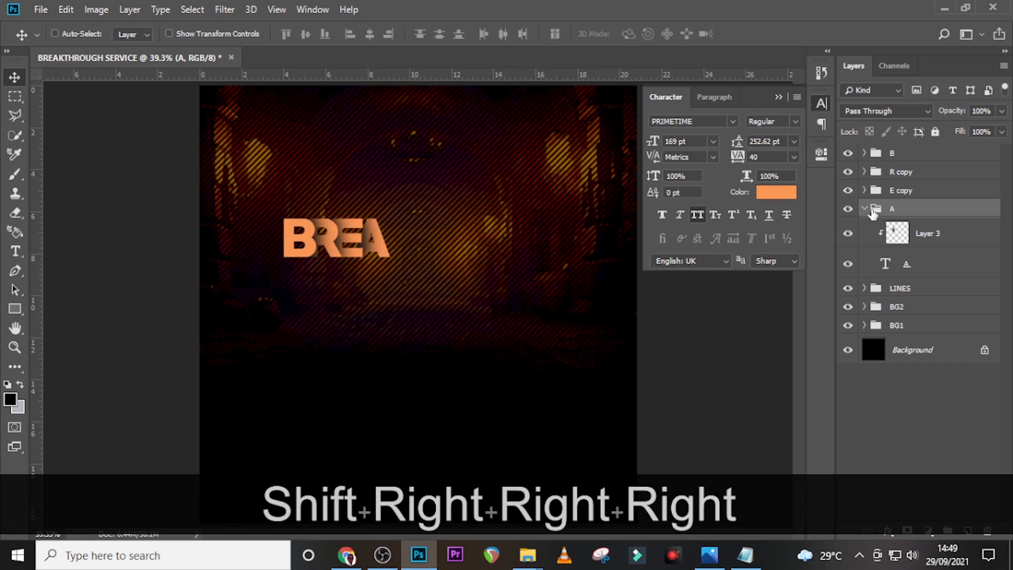
# Collapse and duplicate the A group, then rename the lower one of the two groups K
pyautogui.click(863, 208)
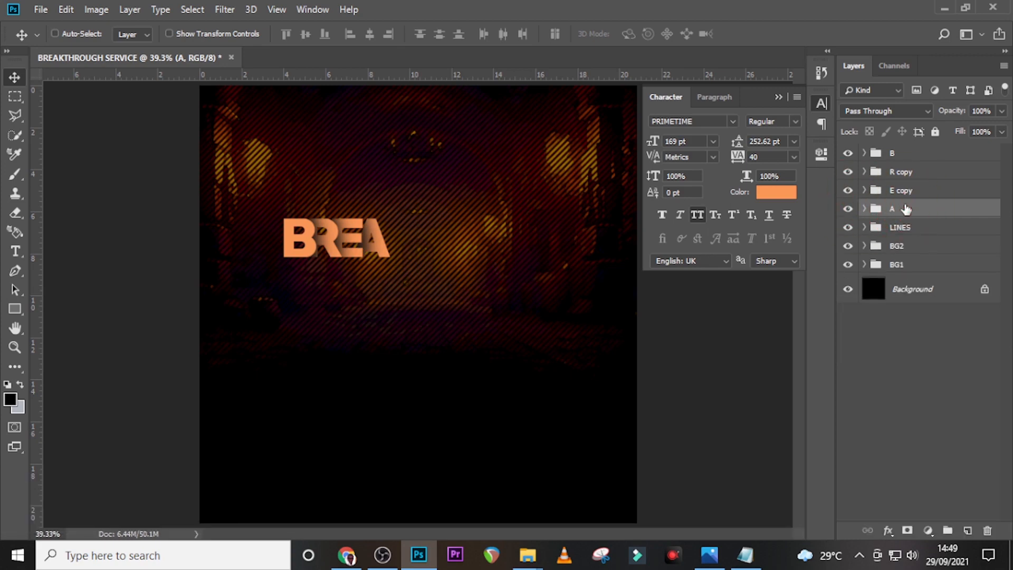
pyautogui.hotkey('ctrl', 'j')
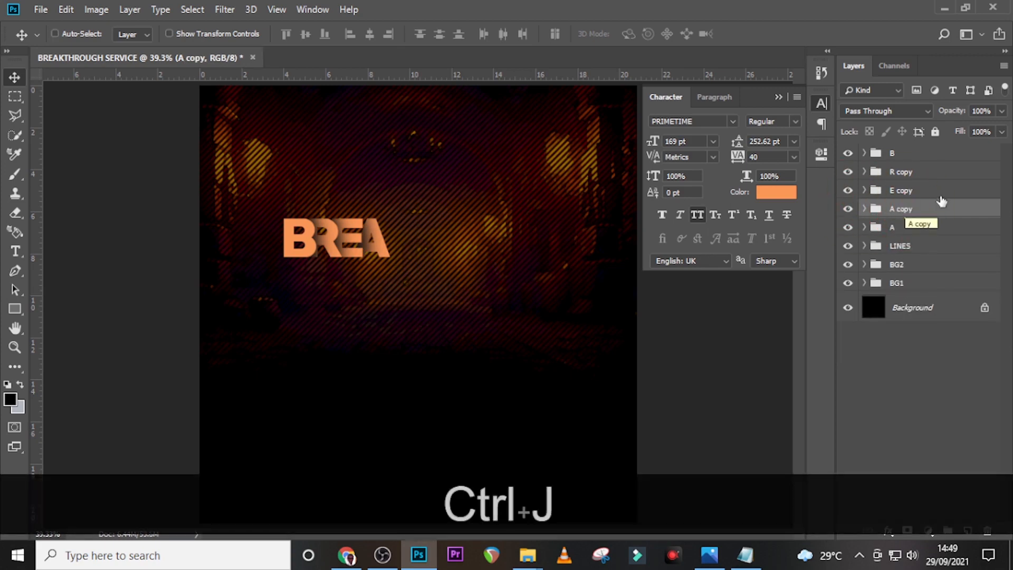
pyautogui.doubleClick(893, 228)
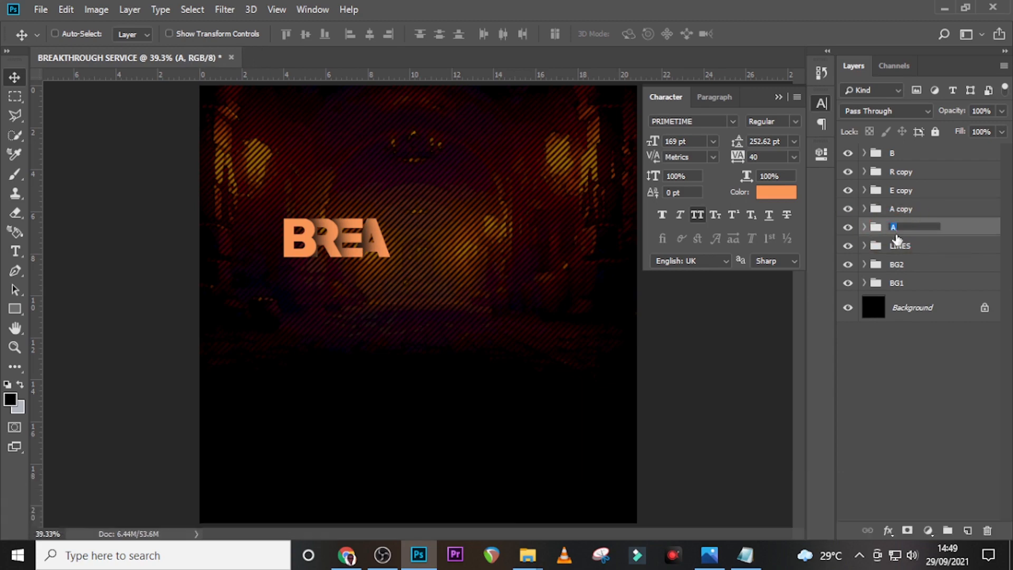
pyautogui.write('K')
pyautogui.press('Return')
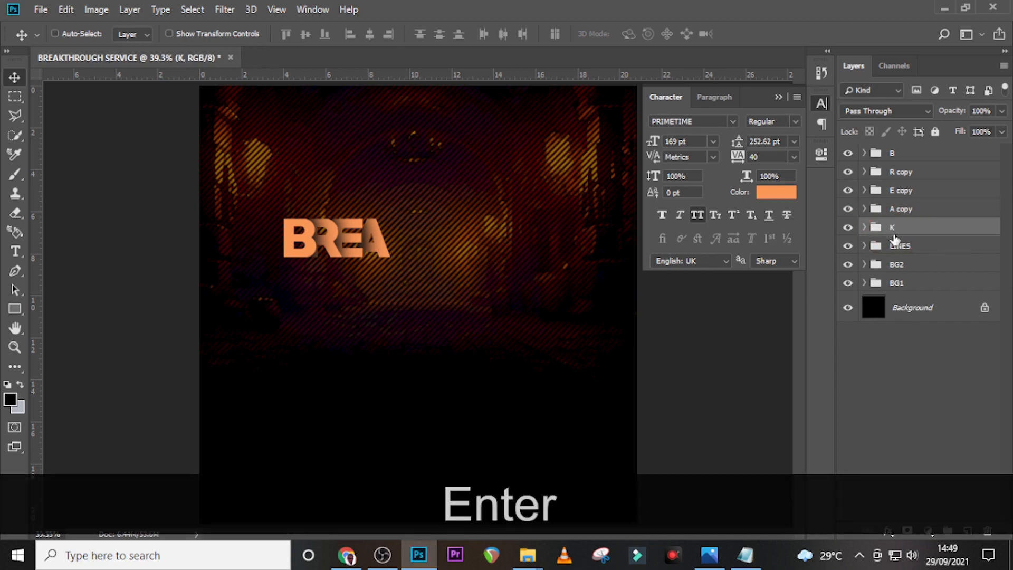
# Change the letter in the K group's text layer to K and collapse the group
pyautogui.click(863, 228)
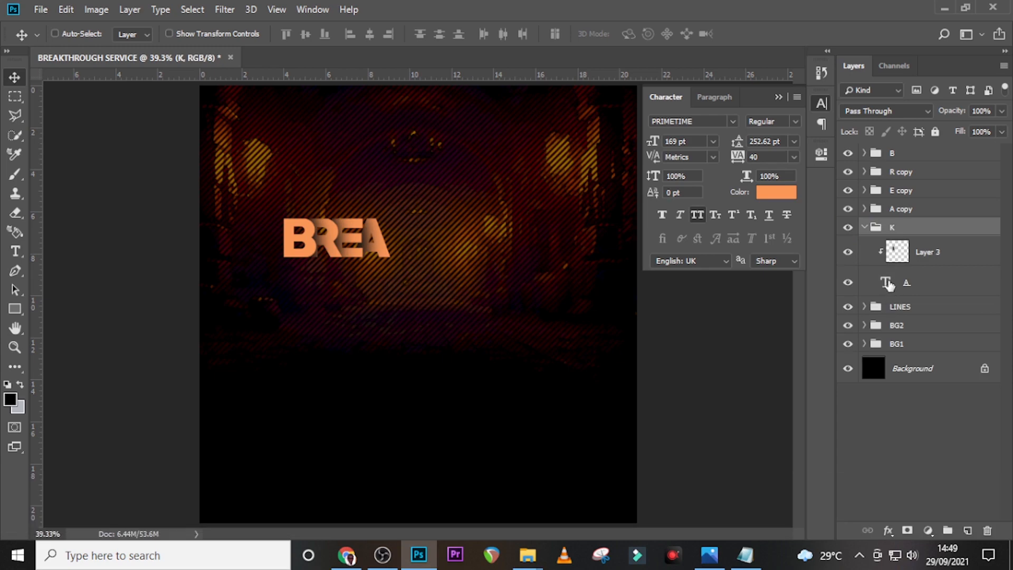
pyautogui.doubleClick(886, 283)
pyautogui.write('K')
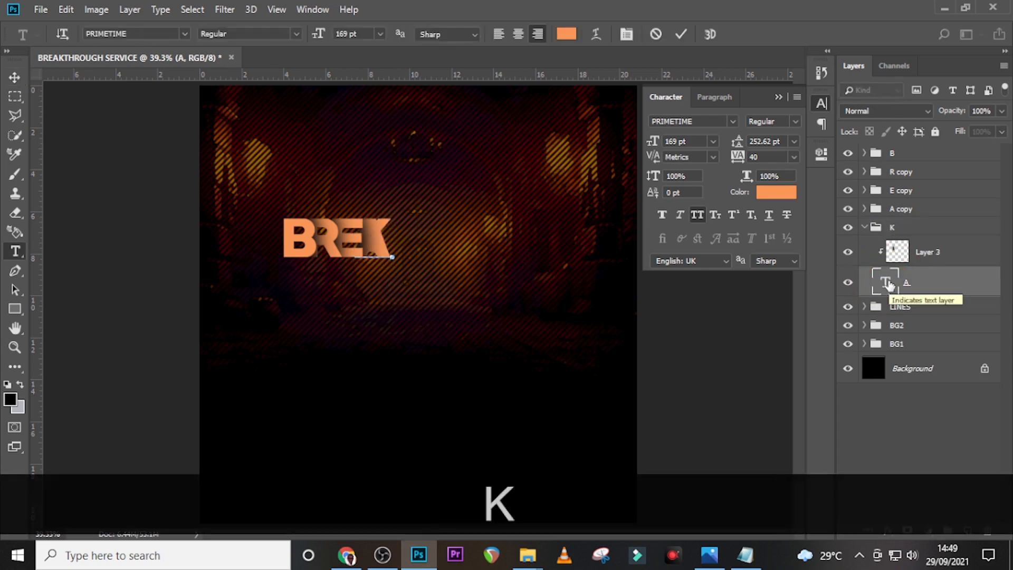
pyautogui.click(917, 280)
pyautogui.click(864, 227)
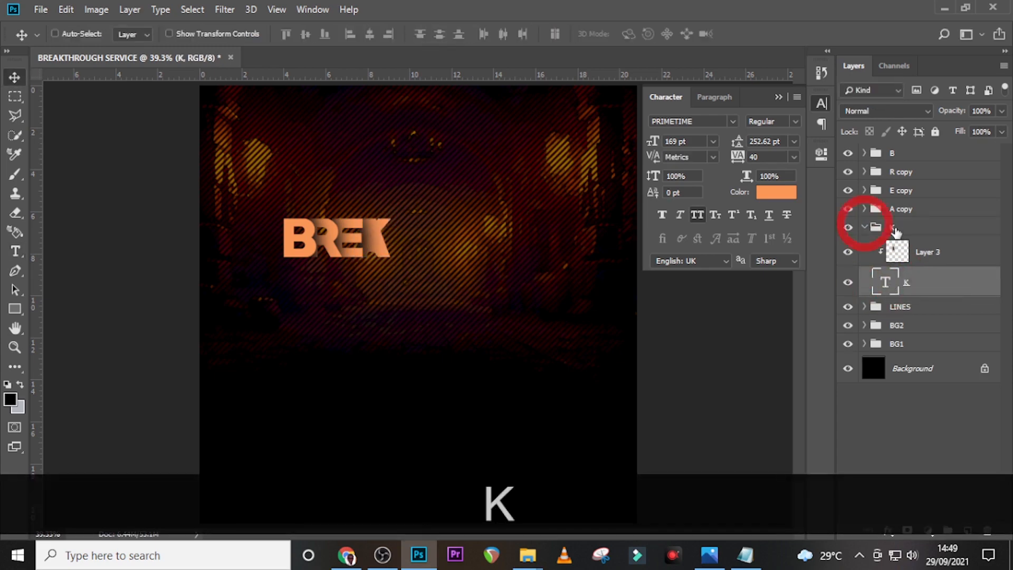
# Nudge the whole K group right until the shaded K sits partly behind the A
pyautogui.click(895, 226)
pyautogui.hotkey('shift', 'Right')
pyautogui.hotkey('shift', 'Right')
pyautogui.hotkey('shift', 'Right')
pyautogui.hotkey('shift', 'Right')
pyautogui.hotkey('shift', 'Right')
pyautogui.hotkey('shift', 'Right')
pyautogui.hotkey('shift', 'Right')
pyautogui.hotkey('shift', 'Right')
pyautogui.hotkey('shift', 'Right')
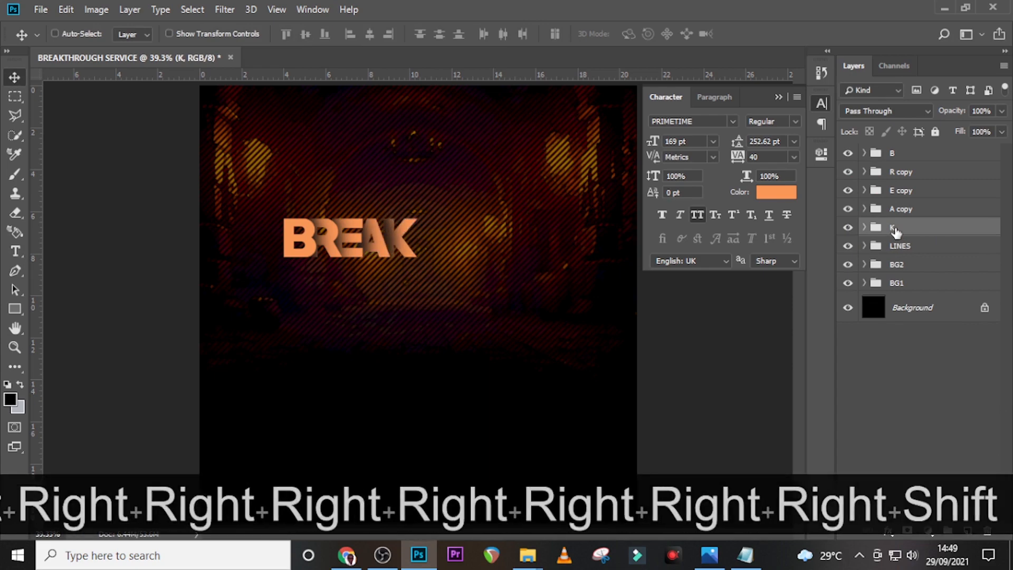
pyautogui.hotkey('shift', 'Left')
pyautogui.press('Right')
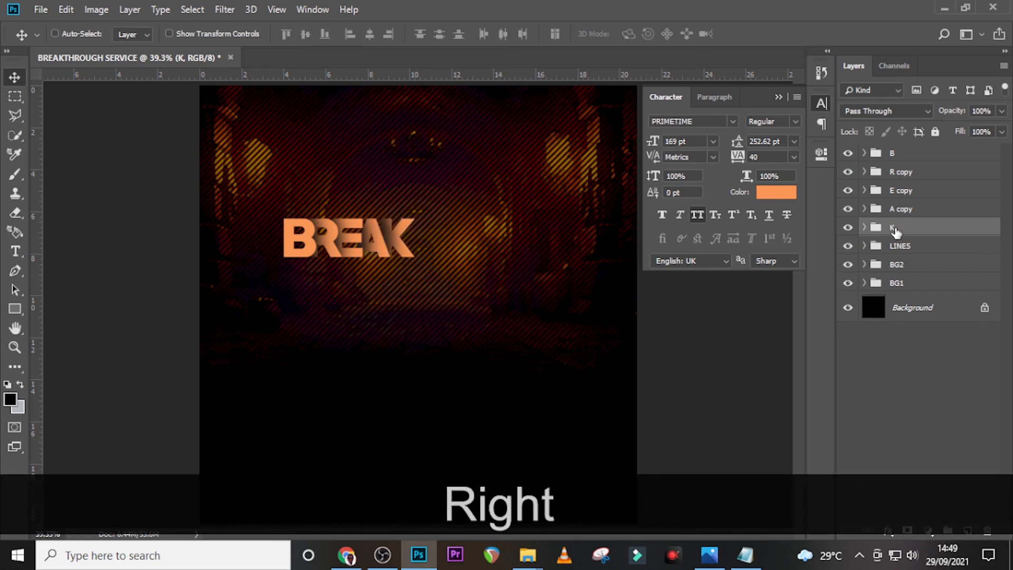
# Duplicate the K group and rename the lower one of the two groups T
pyautogui.hotkey('ctrl', 'j')
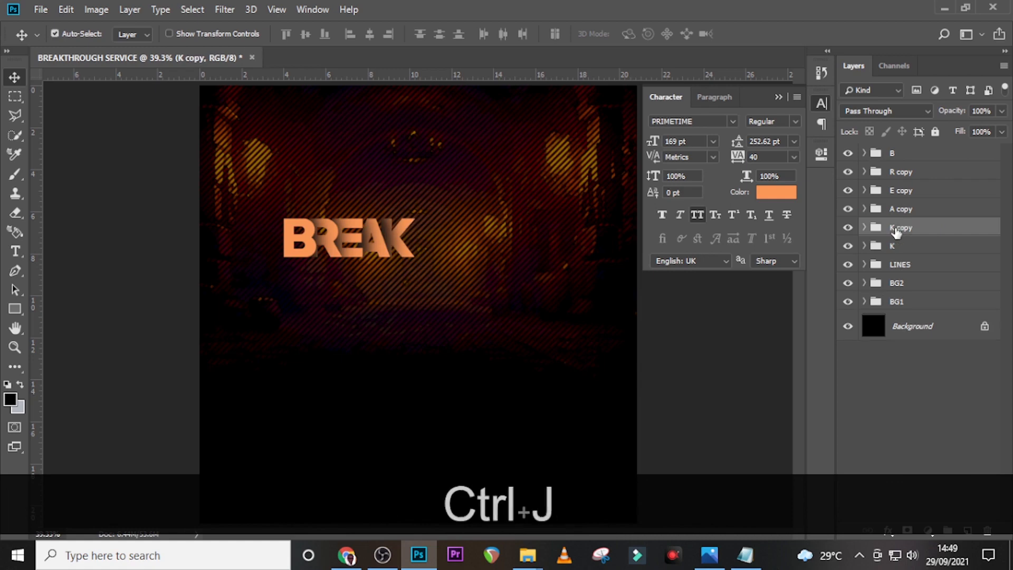
pyautogui.doubleClick(893, 246)
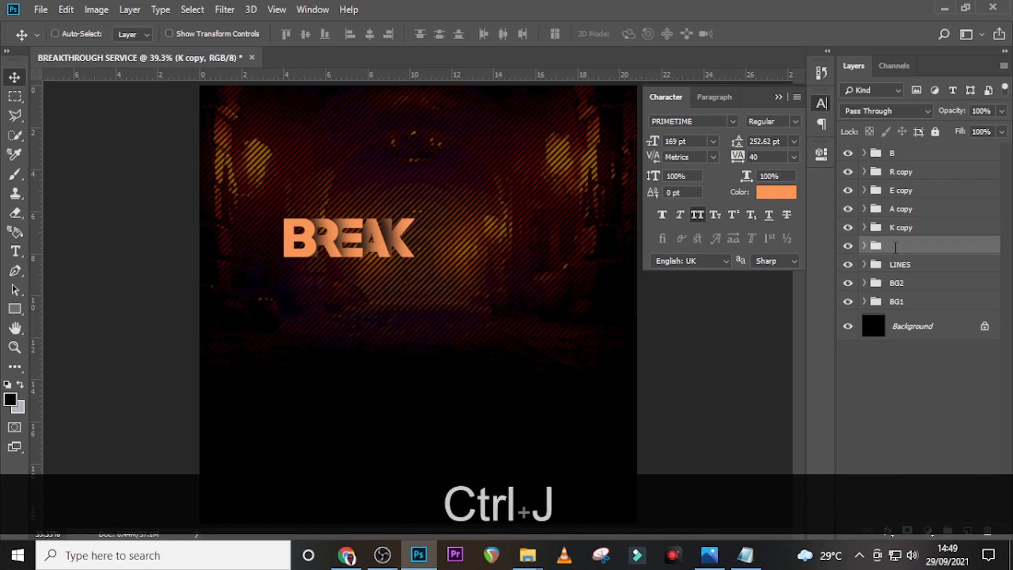
pyautogui.write('T')
pyautogui.press('Return')
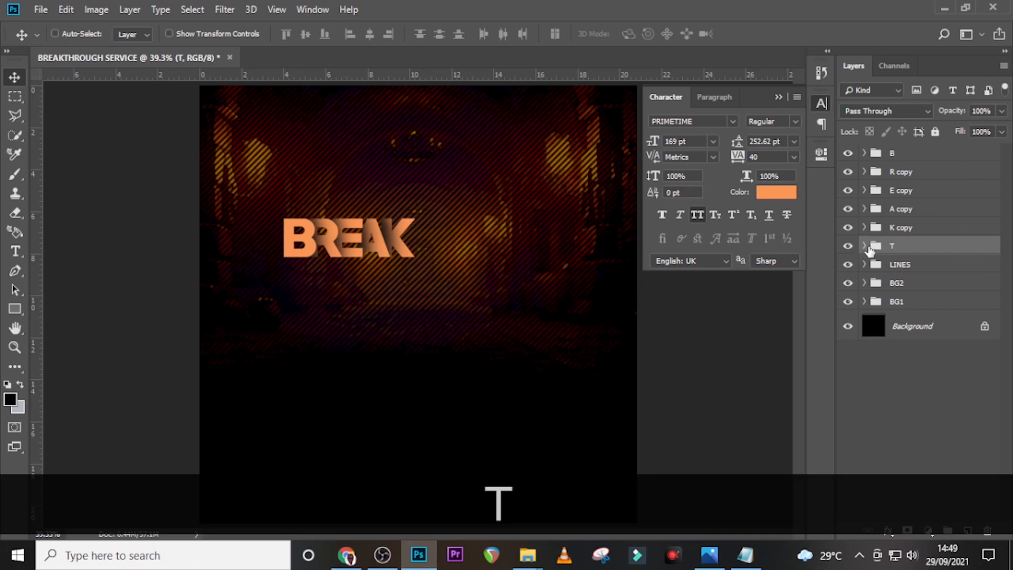
# Change the letter in the T group's text layer to T and collapse the group
pyautogui.click(865, 246)
pyautogui.doubleClick(886, 302)
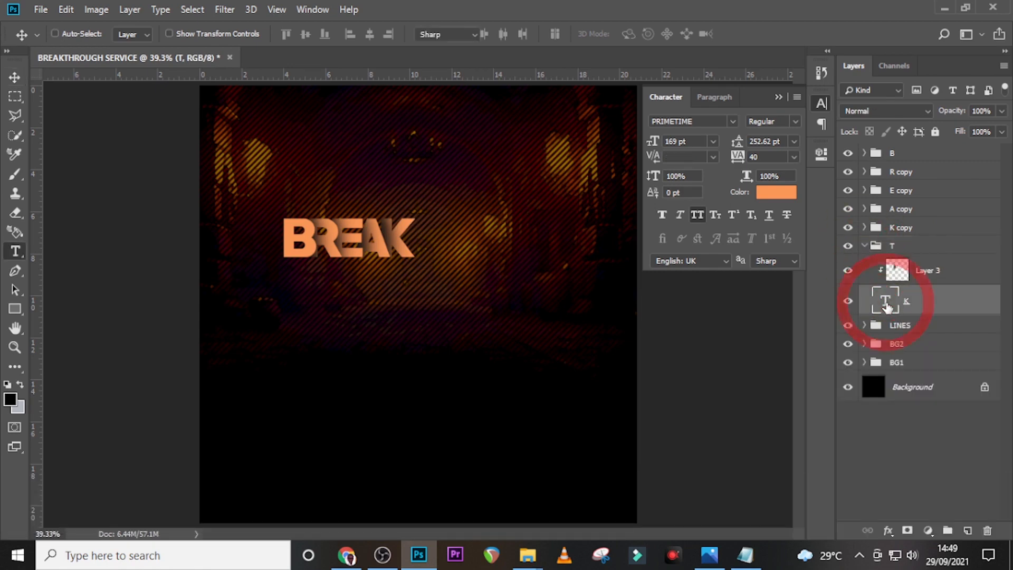
pyautogui.write('T')
pyautogui.click(889, 244)
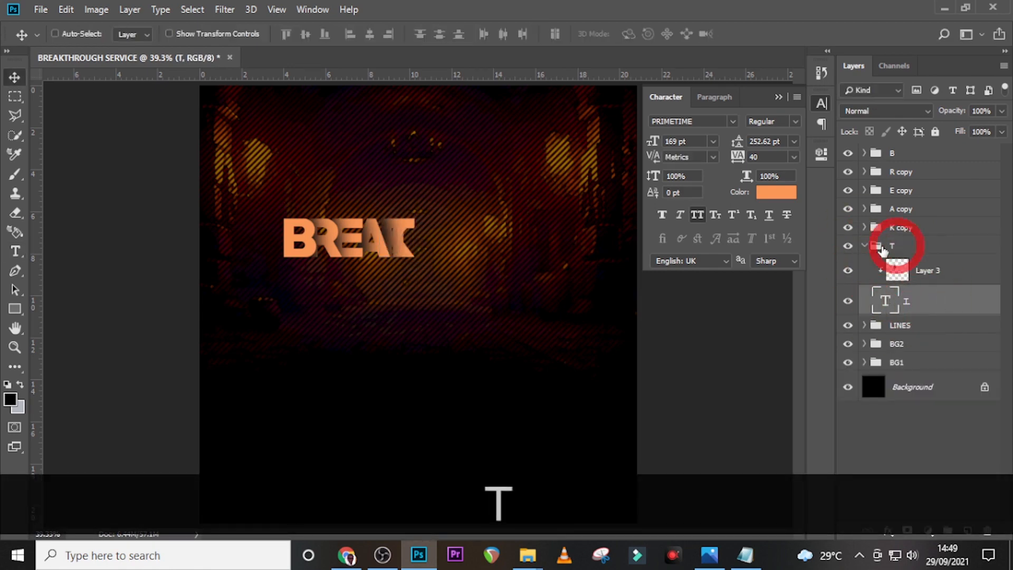
pyautogui.click(865, 246)
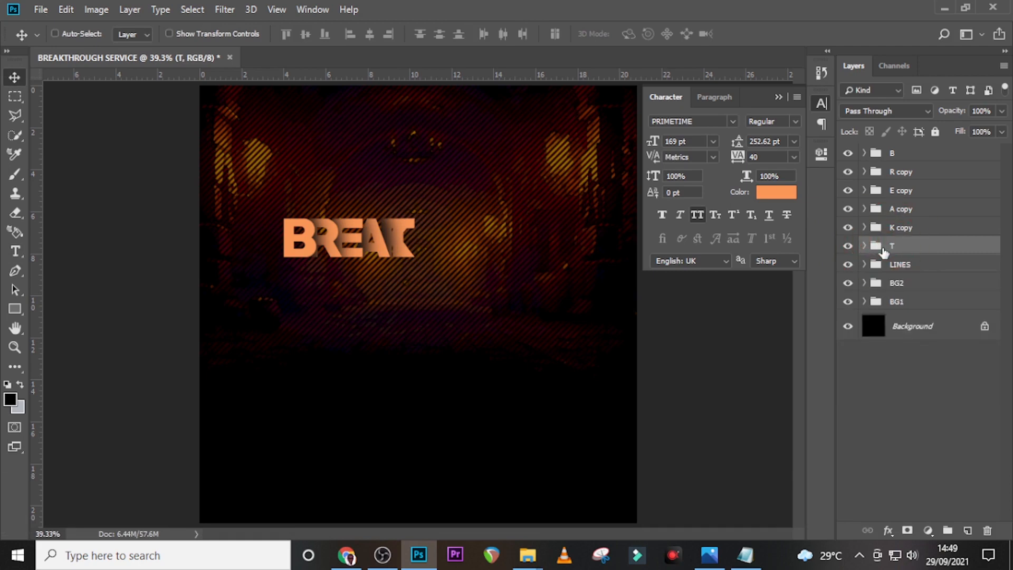
# Nudge the whole T group right until the shaded T sits partly behind the K
pyautogui.hotkey('shift', 'Right')
pyautogui.hotkey('shift', 'Right')
pyautogui.hotkey('shift', 'Right')
pyautogui.hotkey('shift', 'Right')
pyautogui.hotkey('shift', 'Right')
pyautogui.hotkey('shift', 'Right')
pyautogui.hotkey('shift', 'Right')
pyautogui.hotkey('shift', 'Right')
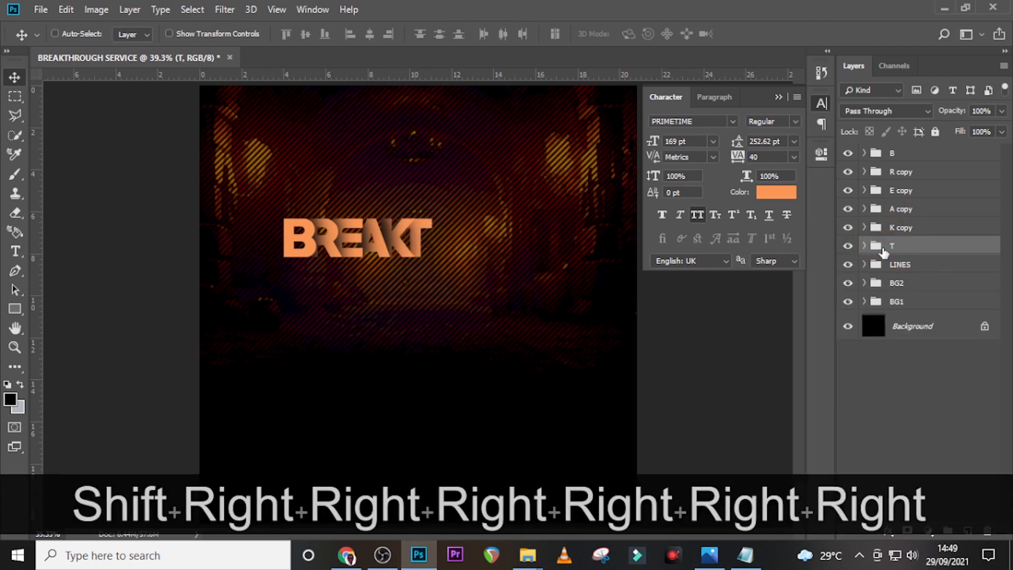
pyautogui.hotkey('shift', 'Right')
pyautogui.press('Down')
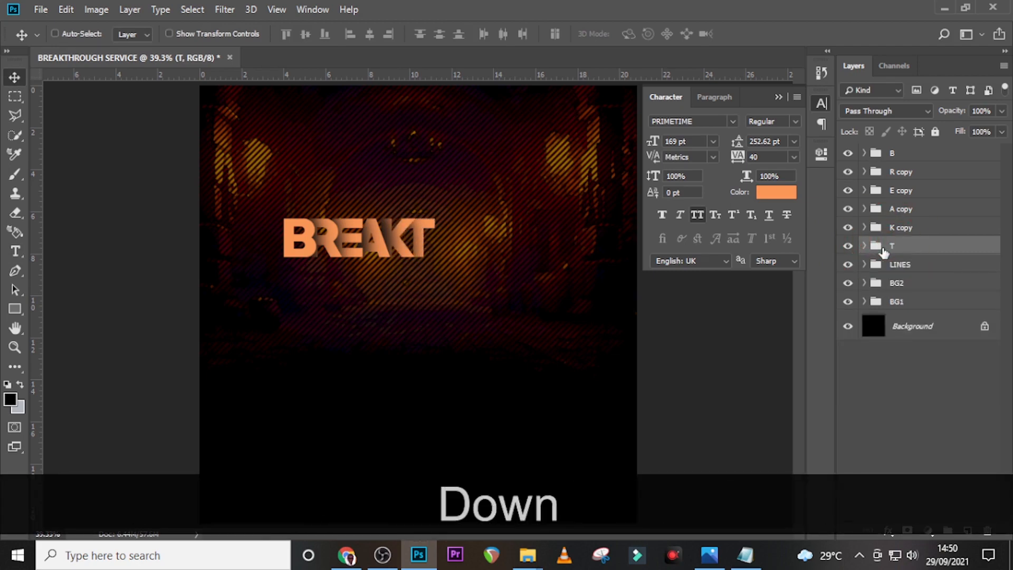
pyautogui.press('Up')
pyautogui.press('Left')
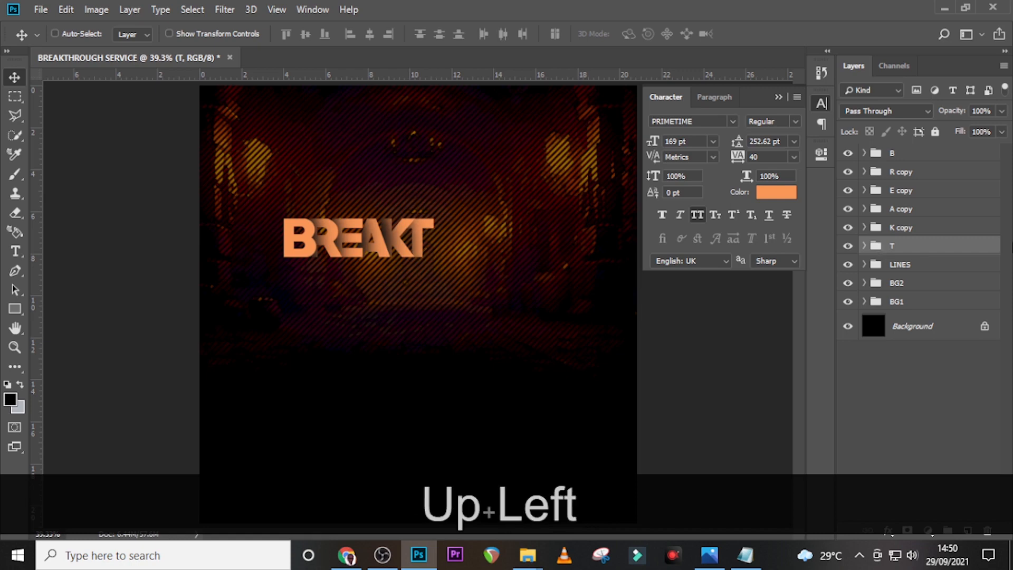
# Recolour the T group's text layer to white (ffffff), then nudge the collapsed T group slightly to the right
pyautogui.click(864, 245)
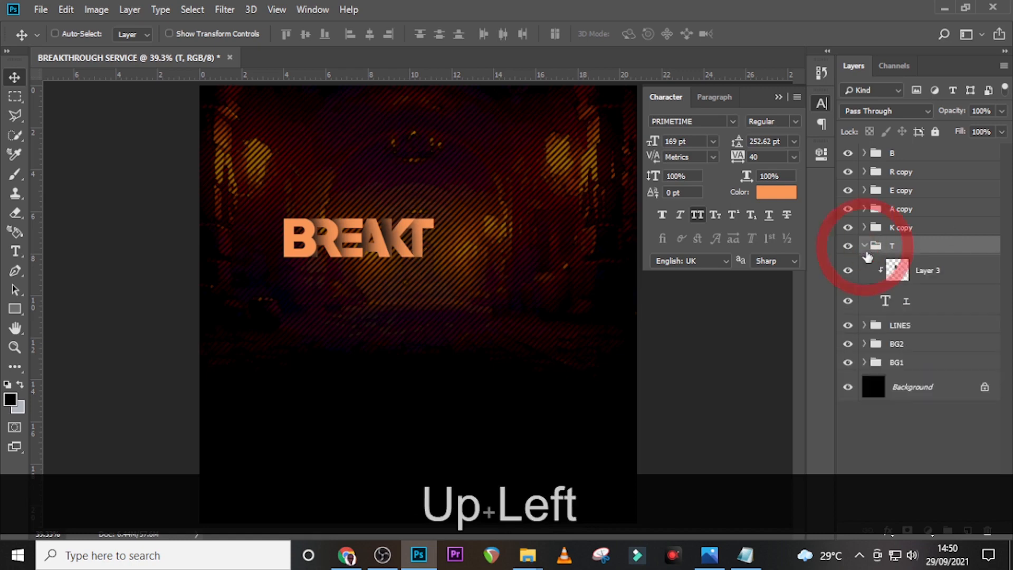
pyautogui.click(884, 301)
pyautogui.click(637, 292)
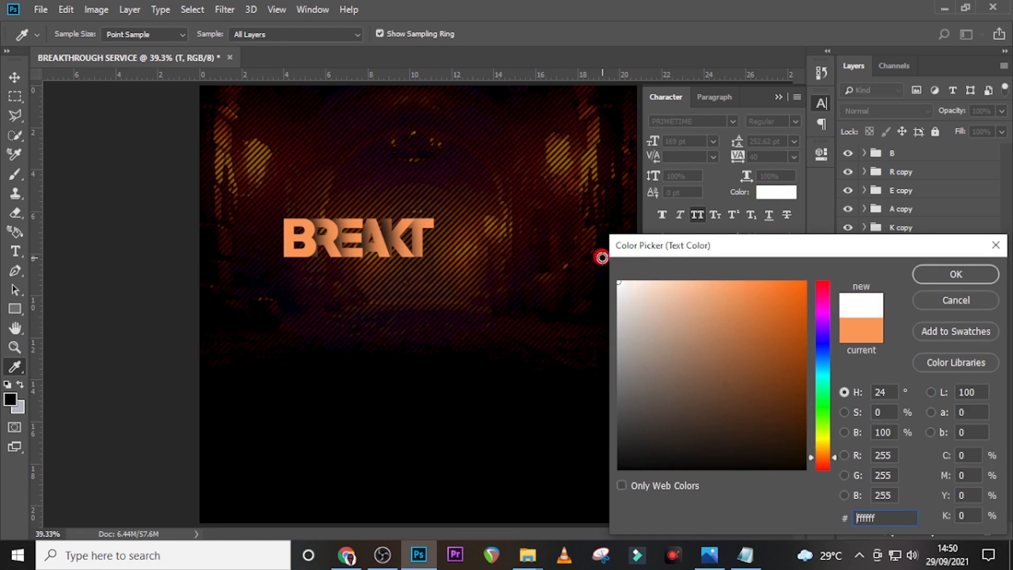
pyautogui.click(955, 273)
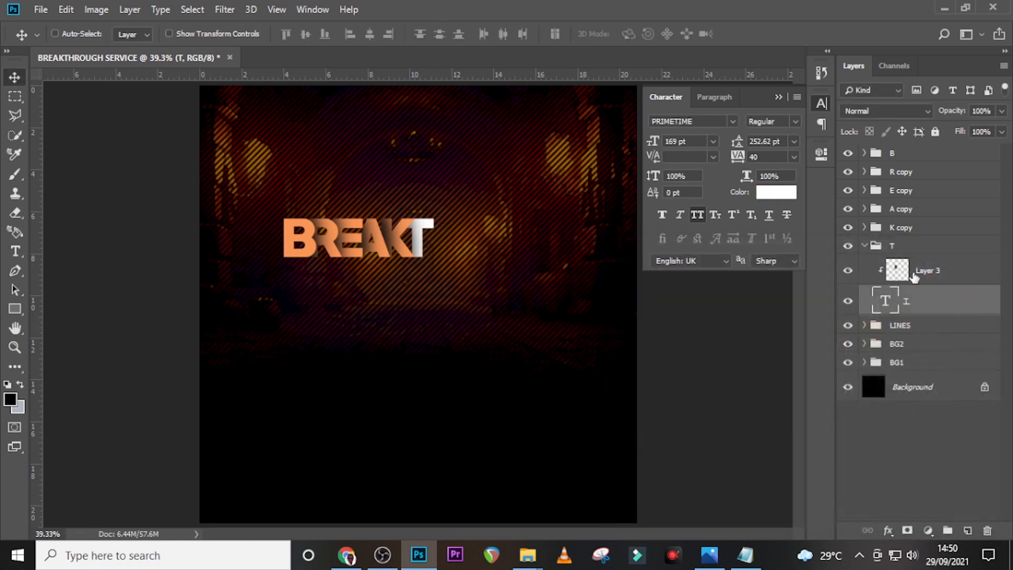
pyautogui.click(863, 247)
pyautogui.click(893, 244)
pyautogui.press('Right')
pyautogui.press('Right')
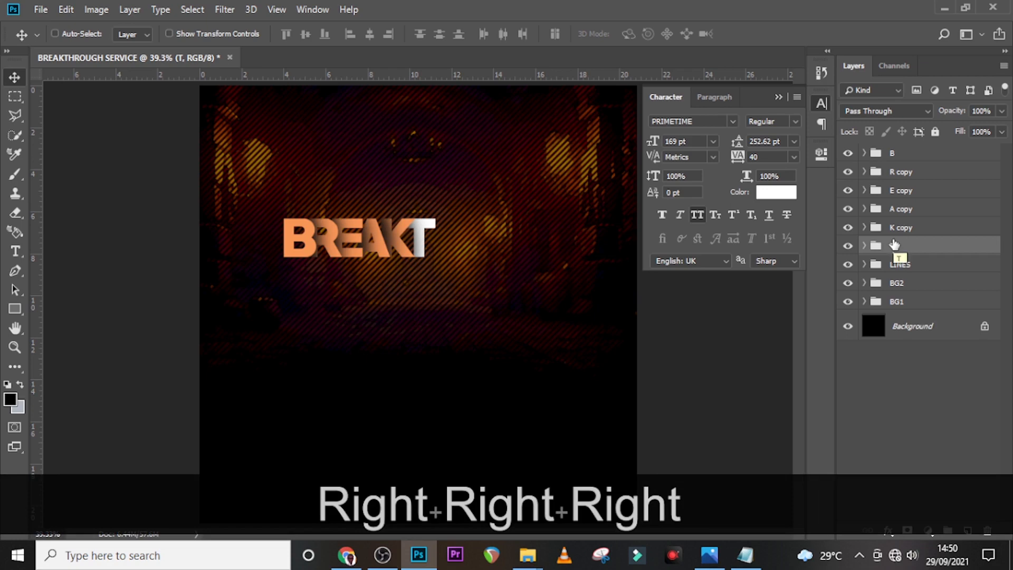
# Duplicate the T group and rename the lower one of the two groups H
pyautogui.hotkey('ctrl', 'j')
pyautogui.doubleClick(891, 264)
pyautogui.write('H')
pyautogui.press('Return')
# Expand the H group below the T copy and change the letter in its text layer to H
pyautogui.click(863, 264)
pyautogui.doubleClick(888, 321)
pyautogui.write('H')
# Nudge the whole H group right until the shaded H sits partly behind the white T
pyautogui.hotkey('shift', 'Right')
pyautogui.hotkey('shift', 'Right')
pyautogui.hotkey('shift', 'Right')
pyautogui.hotkey('shift', 'Right')
pyautogui.hotkey('shift', 'Right')
pyautogui.hotkey('shift', 'Right')
pyautogui.hotkey('shift', 'Right')
# Duplicate the H group and rename the lower one of the two groups R
pyautogui.hotkey('ctrl', 'j')
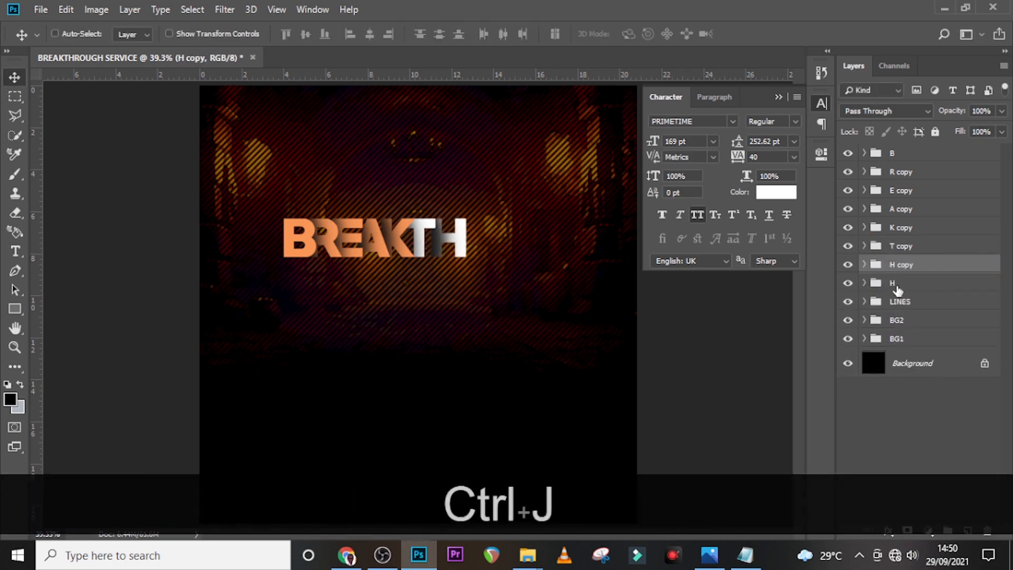
pyautogui.doubleClick(894, 285)
pyautogui.write('R')
# Expand the new R group below the H copy and change the letter in its text layer to R
pyautogui.click(863, 282)
pyautogui.doubleClick(884, 339)
pyautogui.write('R')
# Nudge the whole new R group right until the shaded white R sits partly behind the H
pyautogui.click(888, 284)
pyautogui.hotkey('shift', 'Right')
pyautogui.hotkey('shift', 'Right')
pyautogui.hotkey('shift', 'Right')
pyautogui.hotkey('shift', 'Right')
pyautogui.hotkey('shift', 'Right')
pyautogui.hotkey('shift', 'Right')
pyautogui.hotkey('shift', 'Right')
pyautogui.hotkey('shift', 'Right')
pyautogui.hotkey('shift', 'Right')
pyautogui.hotkey('shift', 'Right')
# Duplicate the white R group and rename the lower one of the two groups O
pyautogui.hotkey('ctrl', 'j')
pyautogui.doubleClick(893, 301)
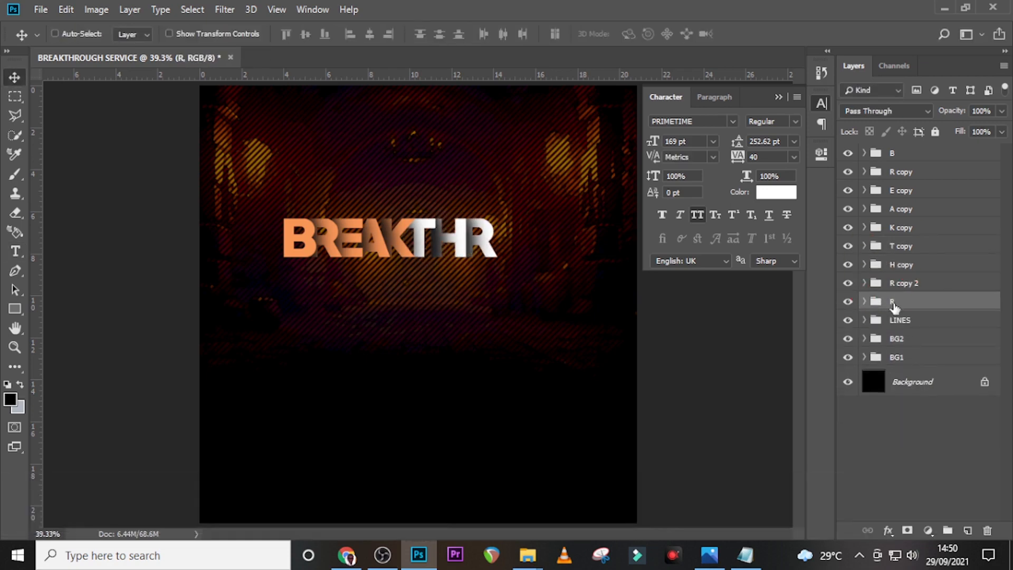
pyautogui.write('O')
# Expand the O group and change the letter in its text layer to O
pyautogui.click(863, 301)
pyautogui.doubleClick(885, 355)
pyautogui.write('O')
# Nudge the whole O group right until the shaded O sits partly behind the white R
pyautogui.click(891, 300)
pyautogui.hotkey('shift', 'Right')
pyautogui.hotkey('shift', 'Right')
pyautogui.hotkey('shift', 'Right')
pyautogui.hotkey('shift', 'Right')
pyautogui.hotkey('shift', 'Right')
pyautogui.hotkey('shift', 'Right')
pyautogui.hotkey('shift', 'Right')
pyautogui.hotkey('shift', 'Right')
pyautogui.hotkey('shift', 'Right')
pyautogui.hotkey('shift', 'Right')
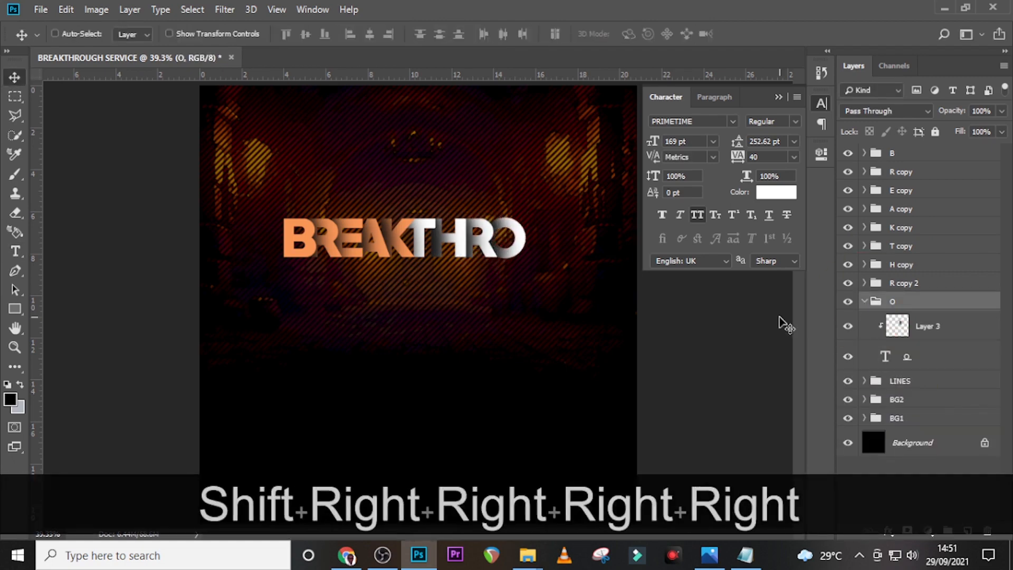
# Collapse and duplicate the O group, then rename the lower one of the two groups U
pyautogui.click(864, 301)
pyautogui.hotkey('ctrl', 'j')
pyautogui.doubleClick(892, 319)
pyautogui.write('U')
# Expand the U group and change the letter in its text layer to U
pyautogui.click(864, 319)
pyautogui.doubleClick(885, 375)
pyautogui.write('U')
# Nudge the whole U group right until the shaded U sits partly behind the O, and collapse the group
pyautogui.click(891, 320)
pyautogui.hotkey('shift', 'Right')
pyautogui.hotkey('shift', 'Right')
pyautogui.hotkey('shift', 'Right')
pyautogui.hotkey('shift', 'Right')
pyautogui.hotkey('shift', 'Right')
pyautogui.hotkey('shift', 'Right')
pyautogui.hotkey('shift', 'Right')
pyautogui.hotkey('shift', 'Right')
pyautogui.hotkey('shift', 'Right')
pyautogui.hotkey('shift', 'Right')
pyautogui.hotkey('shift', 'Right')
pyautogui.click(864, 319)
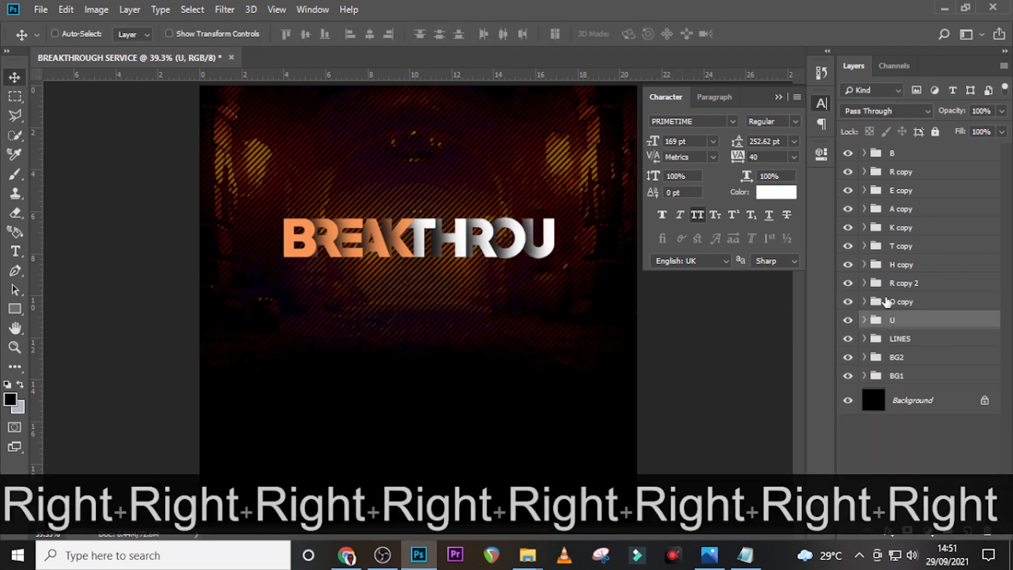
# Duplicate the U group and rename the lower one of the two groups G
pyautogui.hotkey('ctrl', 'h')
pyautogui.hotkey('ctrl', 'h')
pyautogui.hotkey('ctrl', 'j')
pyautogui.doubleClick(892, 338)
pyautogui.write('G')
# Change the letter in the G group's text layer to G and collapse the group
pyautogui.click(864, 338)
pyautogui.doubleClick(887, 393)
pyautogui.write('G')
pyautogui.click(864, 338)
# Nudge the whole G group right until the shaded G sits partly behind the U
pyautogui.click(892, 339)
pyautogui.hotkey('shift', 'Right')
pyautogui.hotkey('shift', 'Right')
pyautogui.hotkey('shift', 'Right')
pyautogui.hotkey('shift', 'Right')
pyautogui.hotkey('shift', 'Right')
pyautogui.hotkey('shift', 'Right')
pyautogui.hotkey('shift', 'Right')
pyautogui.hotkey('shift', 'Right')
pyautogui.hotkey('shift', 'Right')
pyautogui.hotkey('shift', 'Right')
pyautogui.hotkey('shift', 'Right')
pyautogui.hotkey('shift', 'Right')
pyautogui.hotkey('shift', 'Right')
pyautogui.hotkey('shift', 'Right')
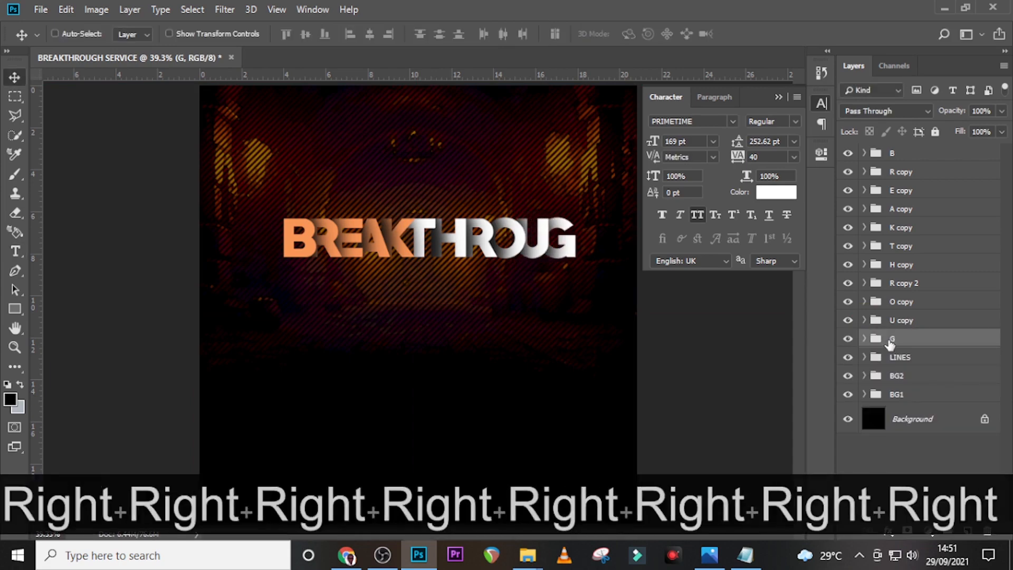
# Duplicate the G group and rename the lower one of the two groups H
pyautogui.hotkey('ctrl', 'j')
pyautogui.doubleClick(892, 357)
pyautogui.write('H')
# Change the letter in the new H group's text layer to H, then collapse and select that group
pyautogui.click(864, 357)
pyautogui.doubleClick(885, 412)
pyautogui.write('H')
pyautogui.click(864, 358)
pyautogui.click(892, 358)
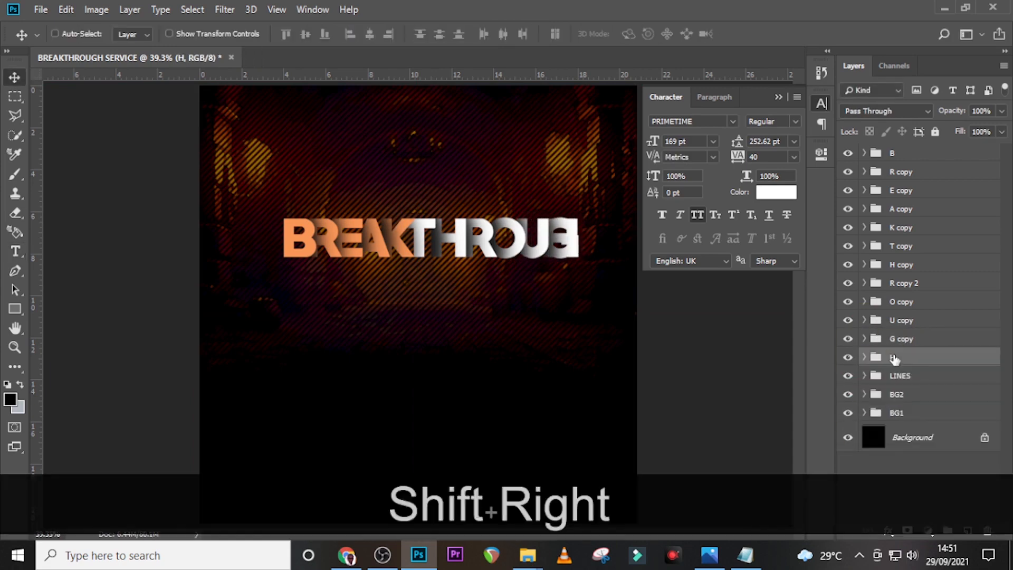
# Nudge the H group right until the shaded H sits partly behind the G and completes the title
pyautogui.hotkey('shift', 'Right')
pyautogui.hotkey('shift', 'Right')
pyautogui.hotkey('shift', 'Right')
pyautogui.hotkey('shift', 'Right')
pyautogui.hotkey('shift', 'Right')
pyautogui.hotkey('shift', 'Right')
pyautogui.hotkey('shift', 'Right')
pyautogui.hotkey('shift', 'Right')
pyautogui.hotkey('shift', 'Right')
pyautogui.hotkey('shift', 'Right')
pyautogui.hotkey('shift', 'Right')
pyautogui.hotkey('shift', 'Right')
pyautogui.hotkey('shift', 'Right')
pyautogui.hotkey('shift', 'Right')
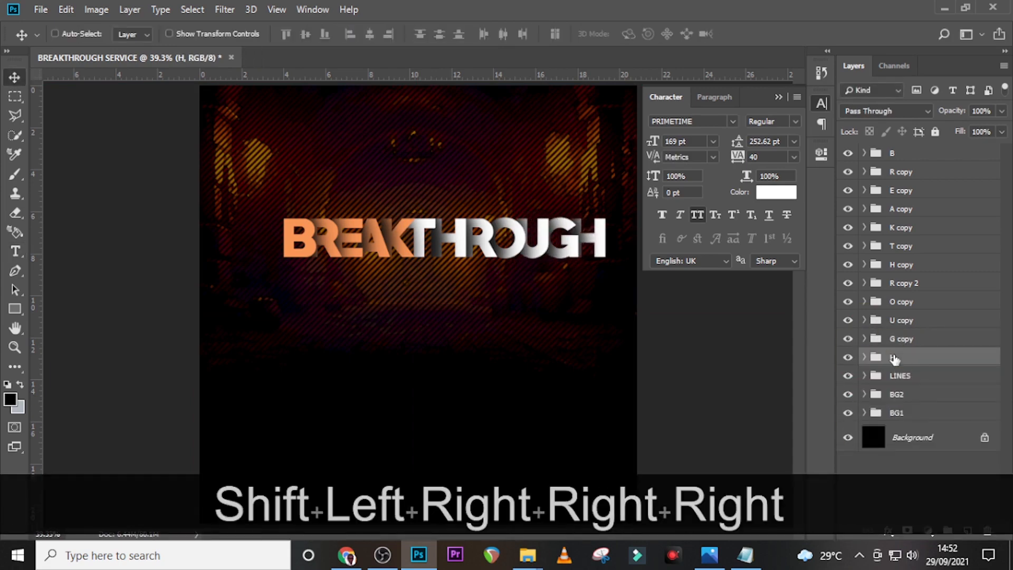
# Group all the letter groups from B down to H and name the new group BREAKTHROUGH
pyautogui.click(902, 154)
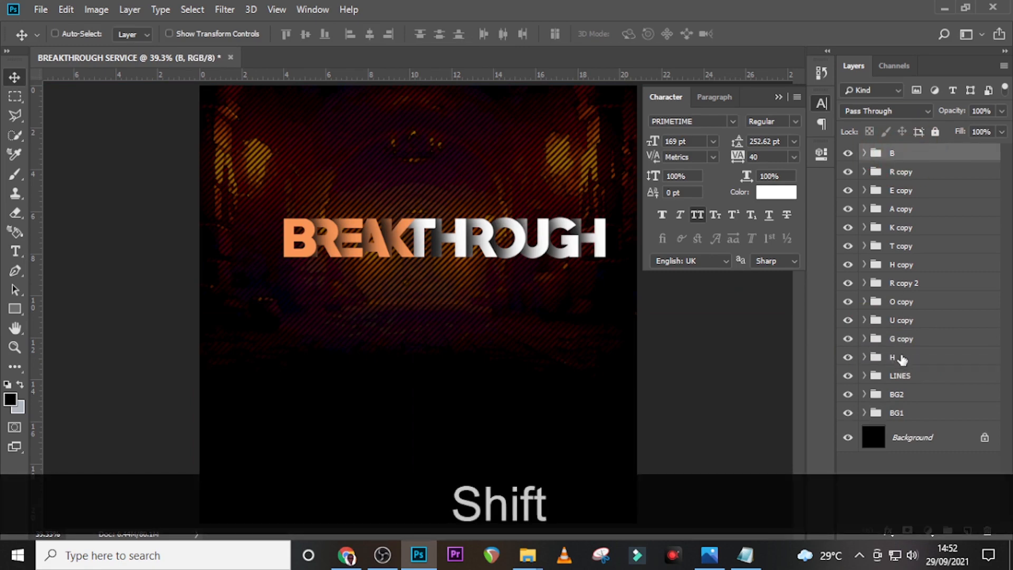
pyautogui.keyDown('shift'); pyautogui.click(897, 355); pyautogui.keyUp('shift')
pyautogui.hotkey('ctrl', 'shift', 'g')
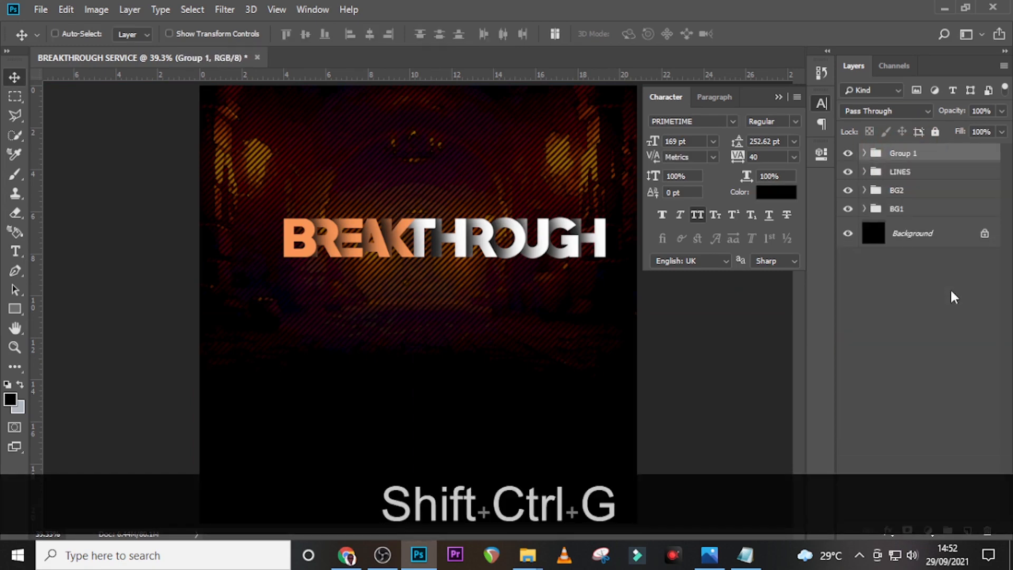
pyautogui.doubleClick(902, 154)
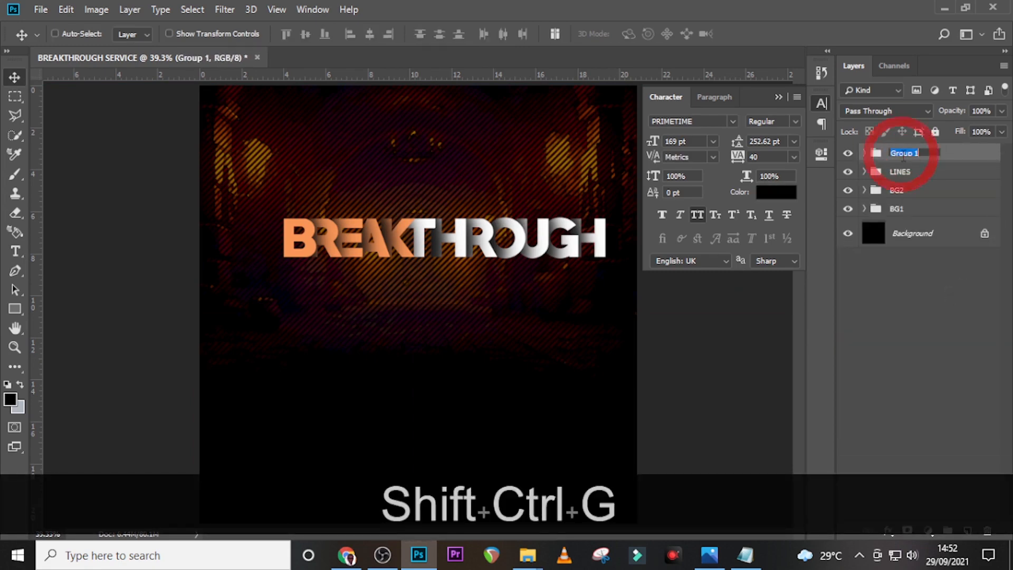
pyautogui.write('BREAKTHROUGH')
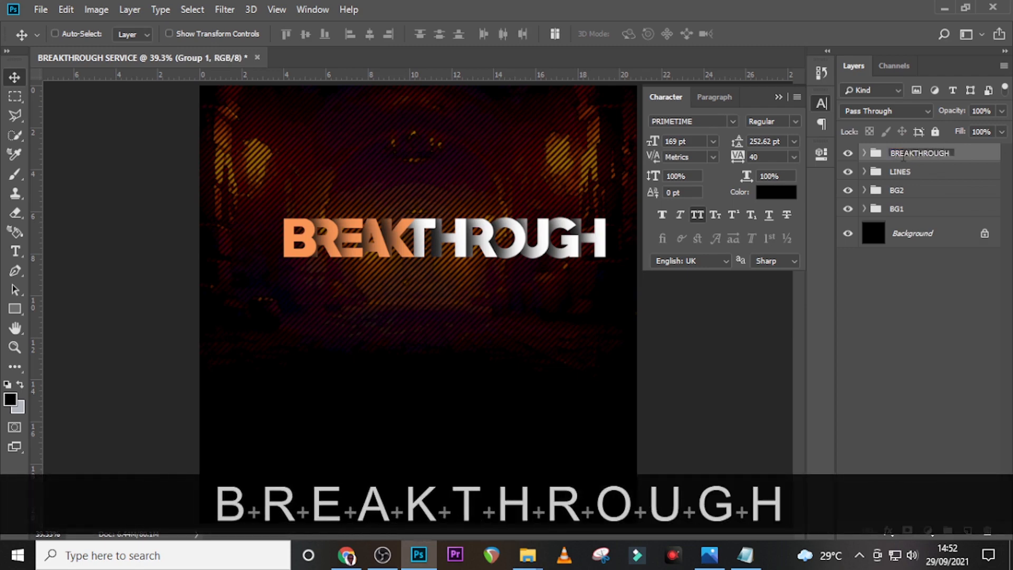
pyautogui.press('Return')
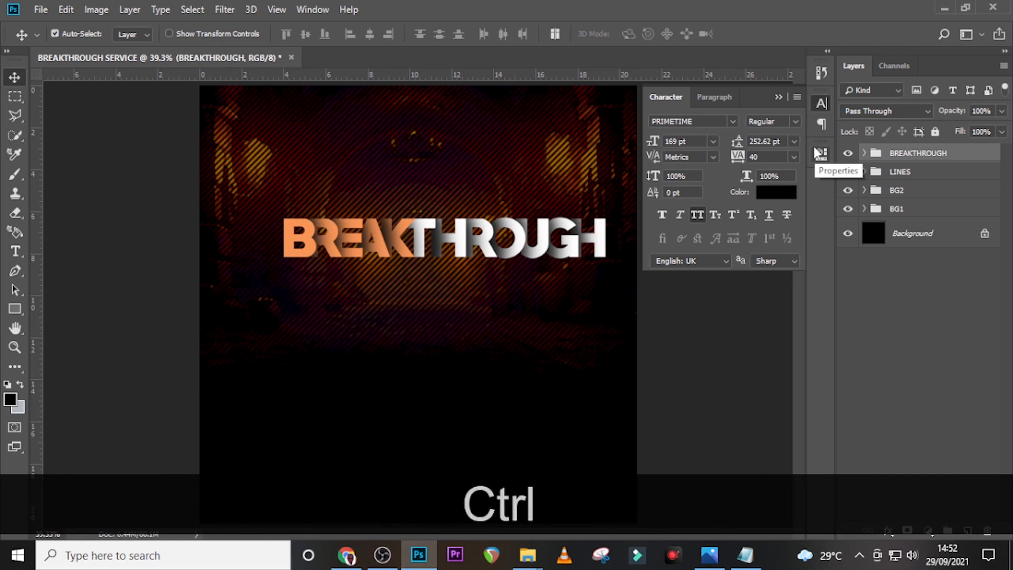
# Show the guides and nudge the BREAKTHROUGH group left until the title is centred on the vertical guide
pyautogui.hotkey('ctrl', 'h')
pyautogui.hotkey('ctrl', 't')
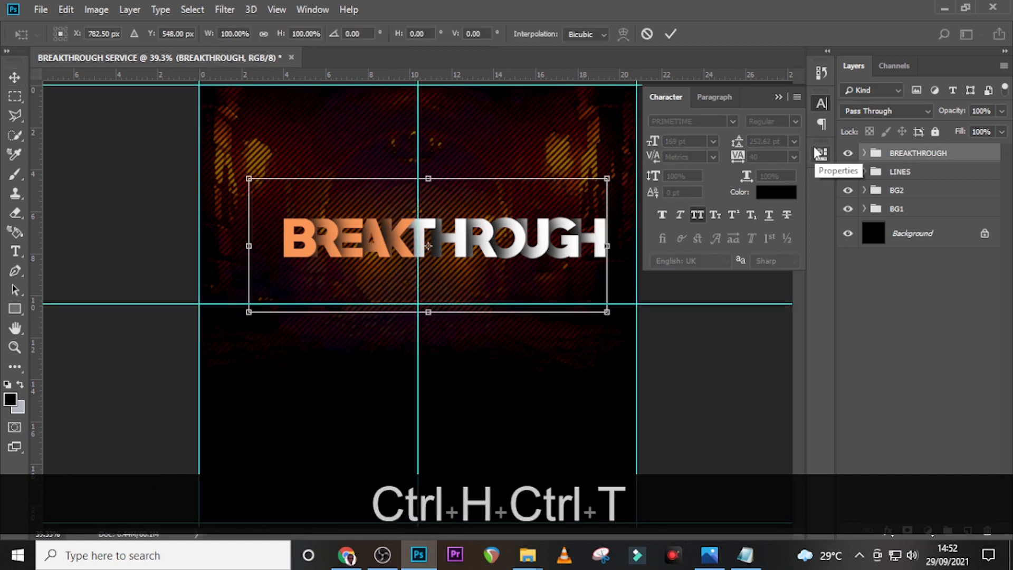
pyautogui.press('Return')
pyautogui.press('Left')
pyautogui.hotkey('shift', 'Left')
pyautogui.hotkey('shift', 'Left')
pyautogui.hotkey('shift', 'Left')
pyautogui.hotkey('shift', 'Left')
pyautogui.hotkey('shift', 'Left')
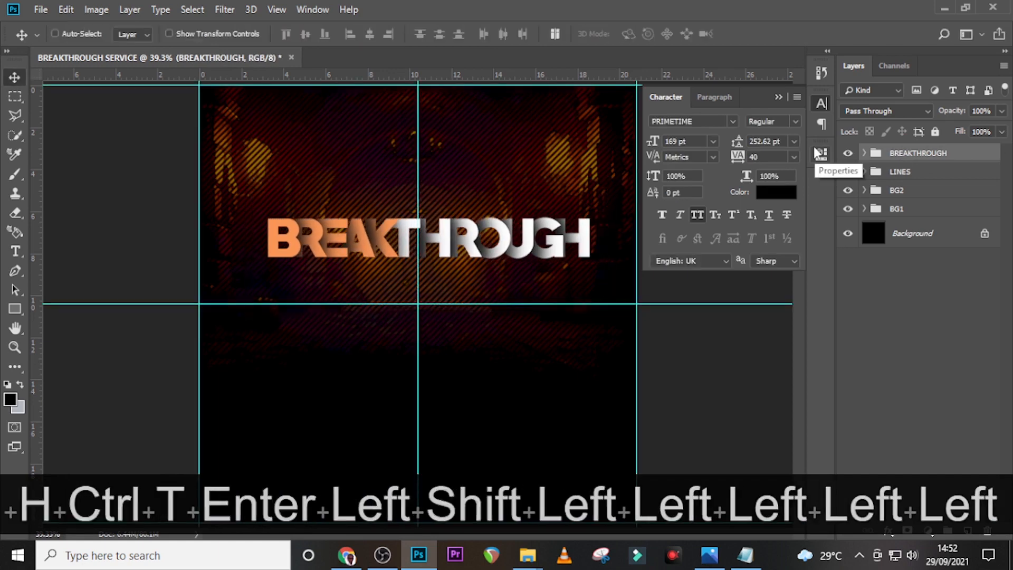
pyautogui.hotkey('shift', 'Left')
pyautogui.hotkey('shift', 'Left')
pyautogui.hotkey('shift', 'Left')
pyautogui.hotkey('shift', 'Left')
pyautogui.hotkey('shift', 'Left')
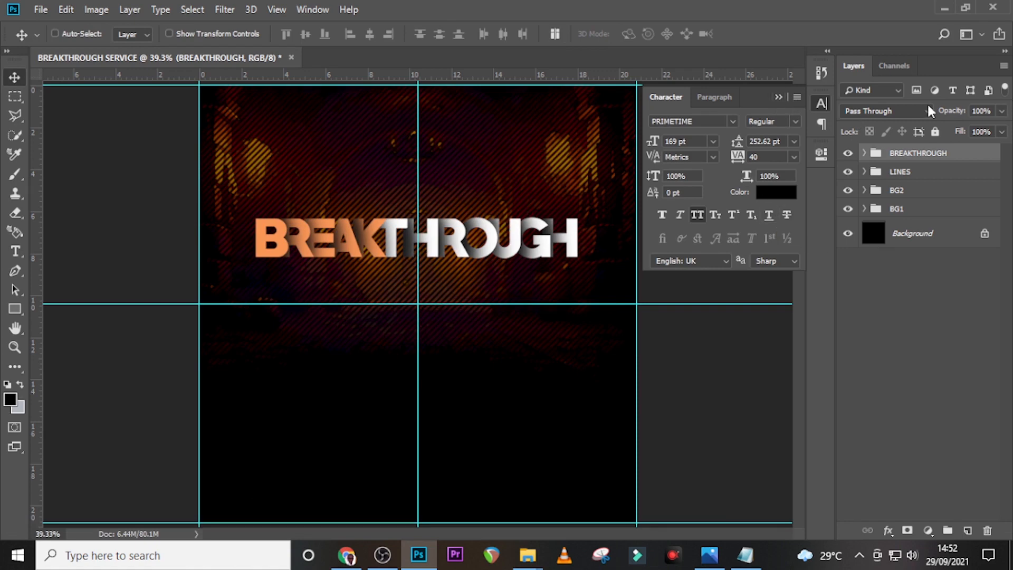
pyautogui.doubleClick(978, 157)
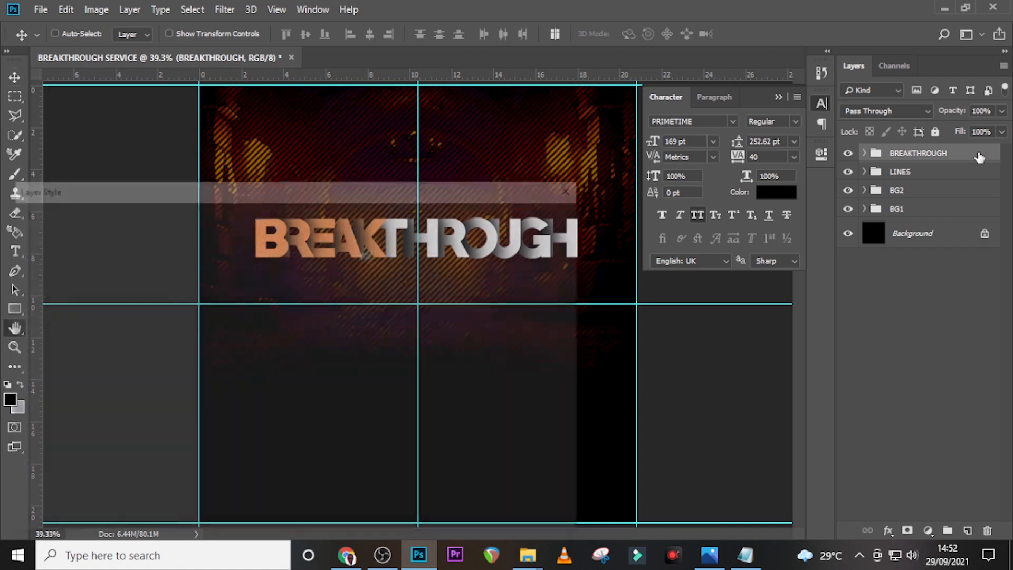
pyautogui.moveTo(352, 199); pyautogui.dragTo(749, 276)
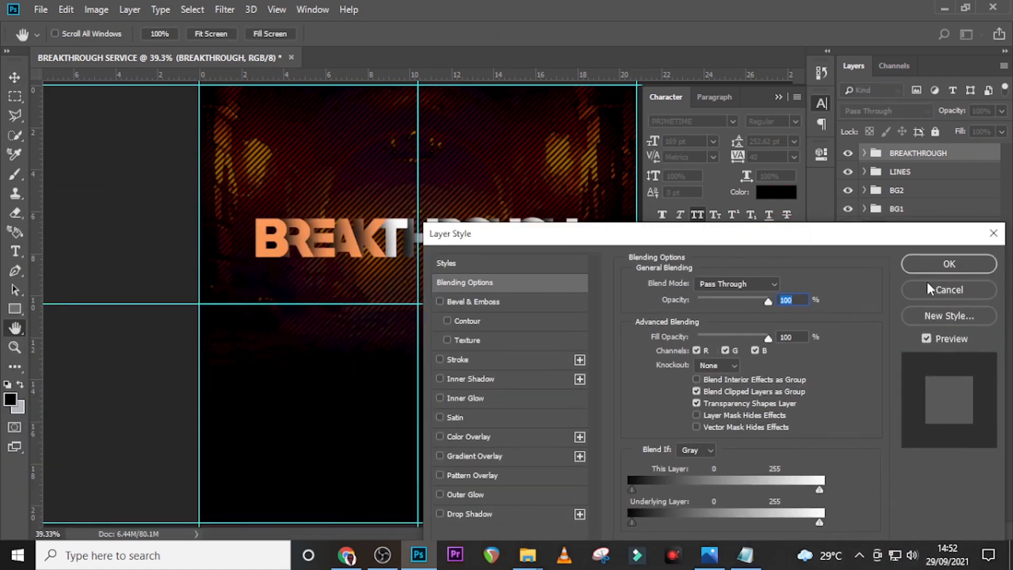
pyautogui.click(928, 287)
# Add a Pattern Overlay to the BREAKTHROUGH group using a grey fabric-like texture, Soft Light blending, 33% opacity and 100% scale
pyautogui.hotkey('ctrl', '=')
pyautogui.hotkey('ctrl', '=')
pyautogui.hotkey('ctrl', '=')
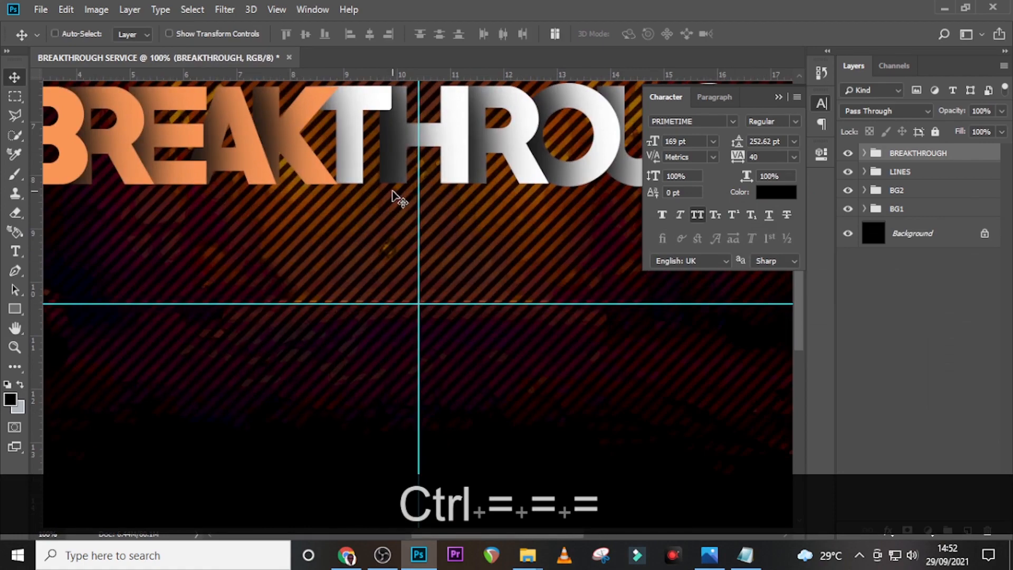
pyautogui.scroll(2, 369, 208)
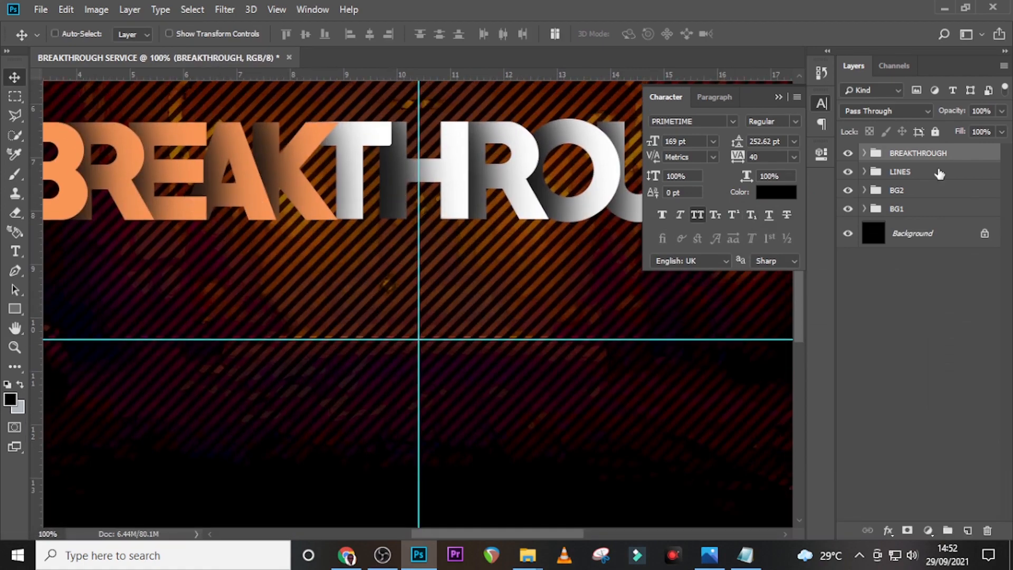
pyautogui.click(991, 159)
pyautogui.doubleClick(991, 159)
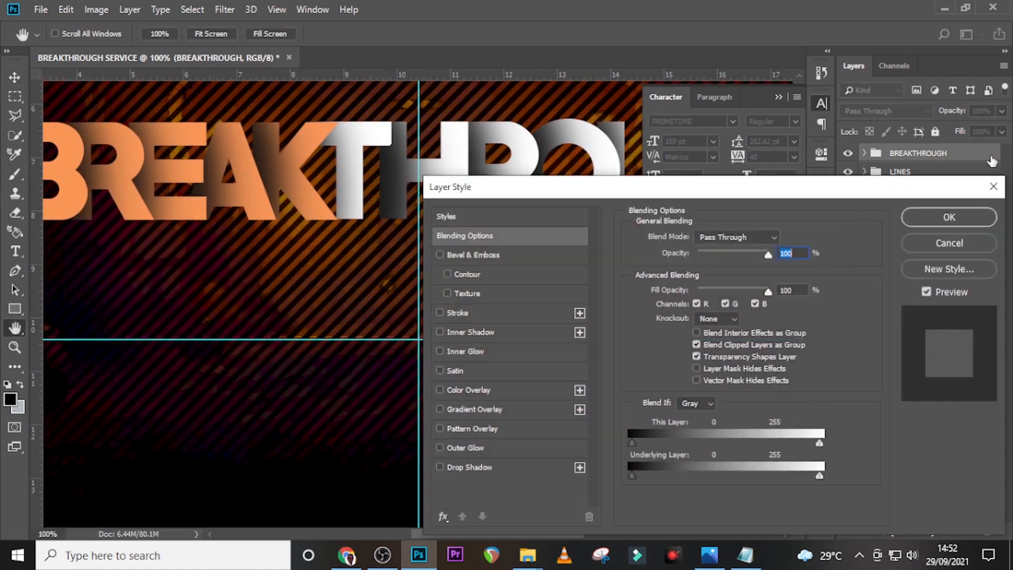
pyautogui.click(456, 428)
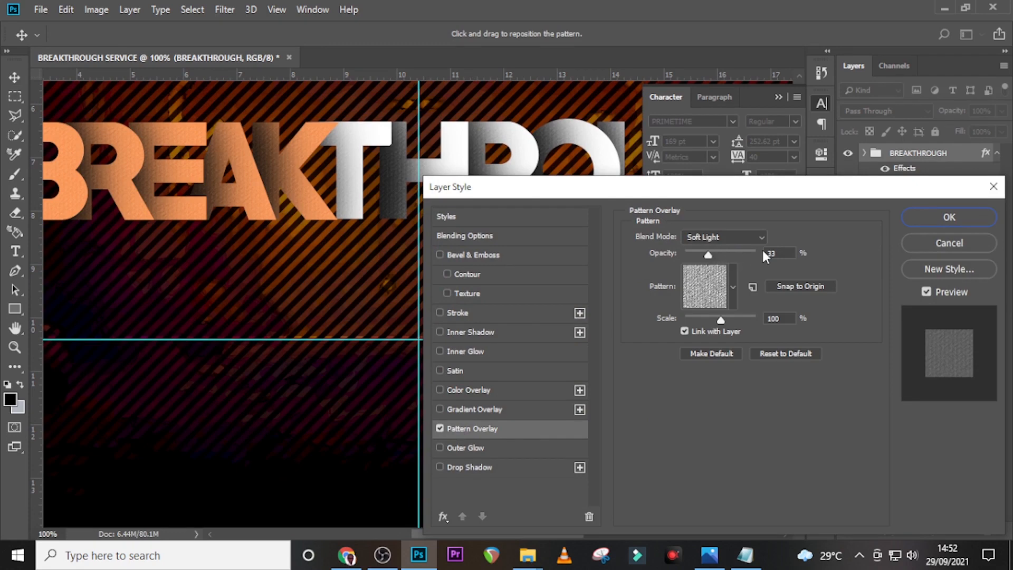
pyautogui.click(731, 300)
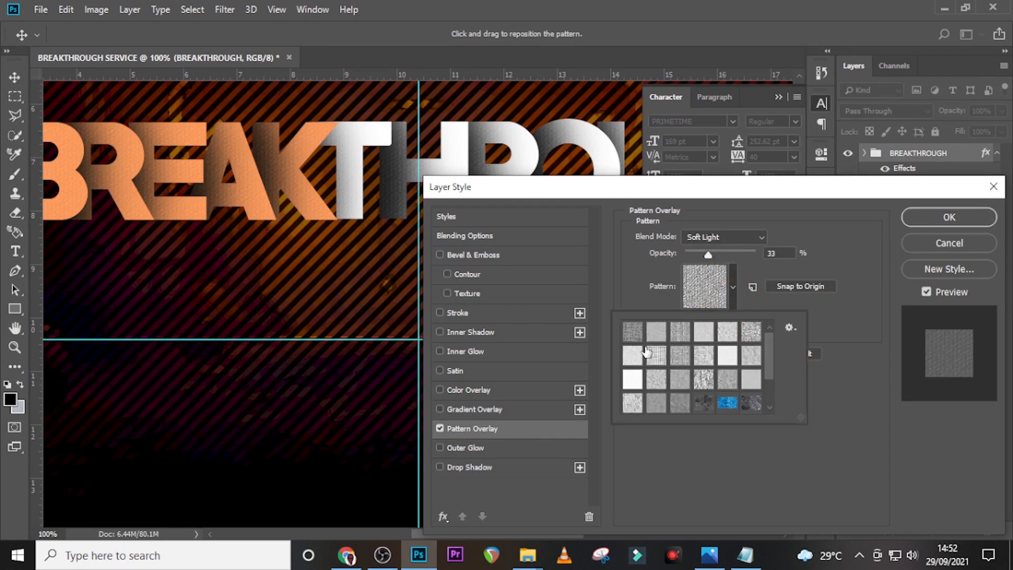
pyautogui.click(682, 338)
pyautogui.click(772, 300)
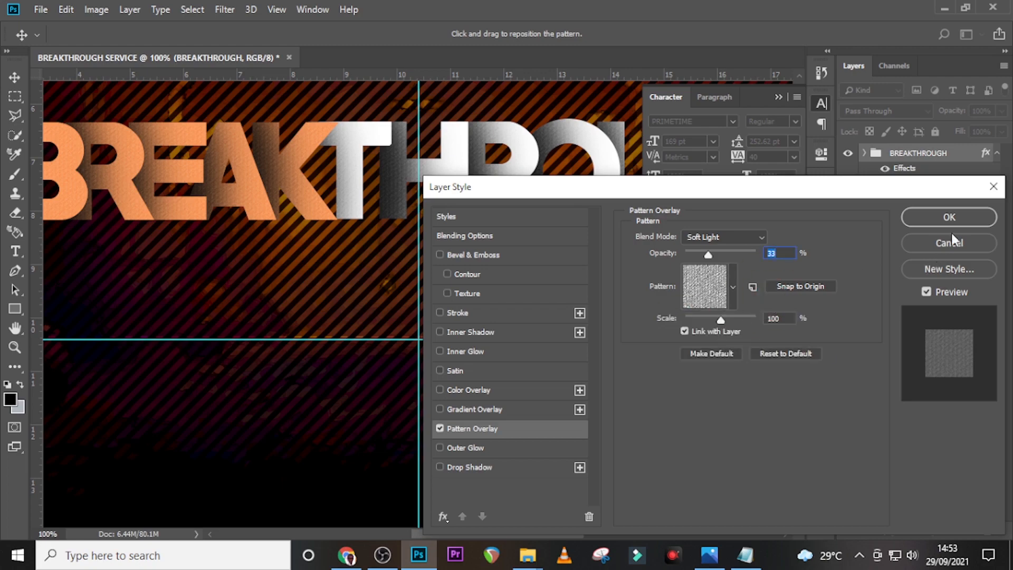
pyautogui.click(949, 217)
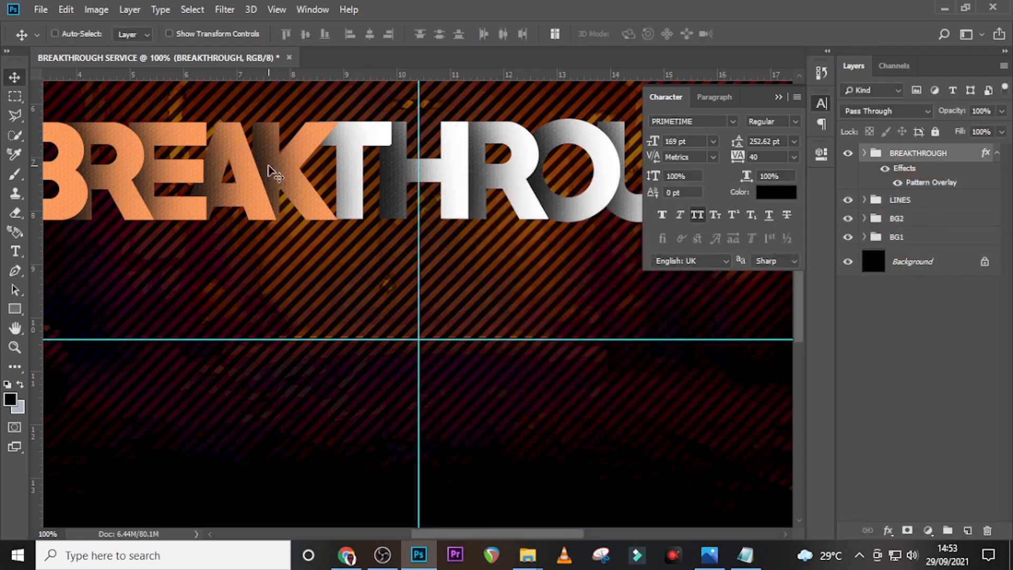
# Collapse the BREAKTHROUGH group's effects list and start a new text layer just below the word BREAK
pyautogui.hotkey('ctrl', '=')
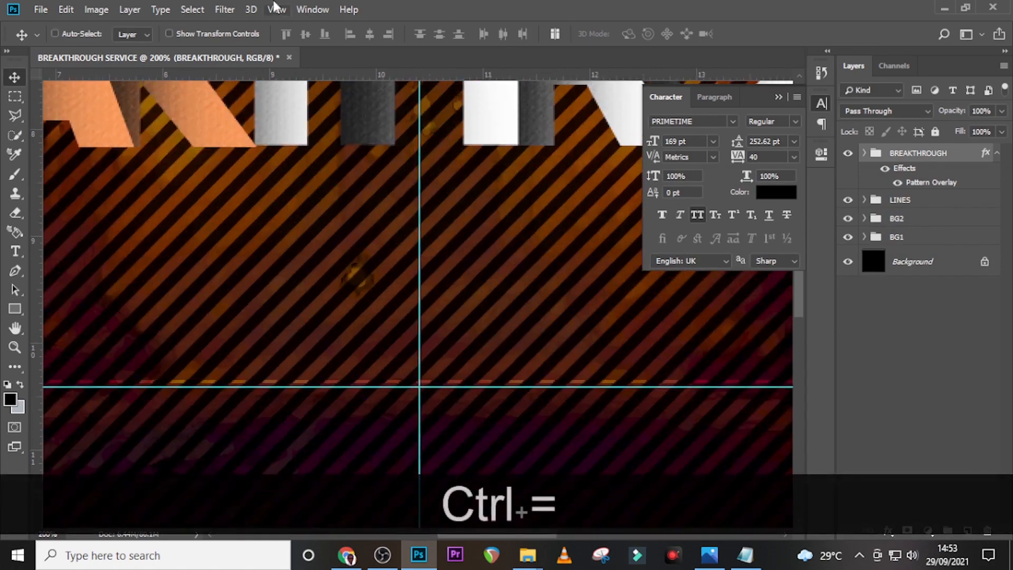
pyautogui.hotkey('ctrl', '-')
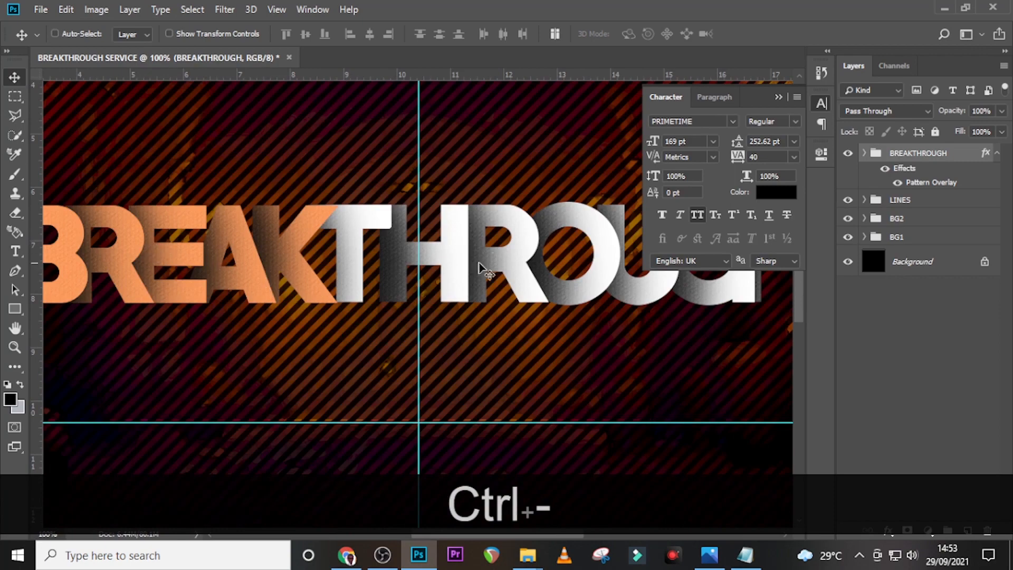
pyautogui.hotkey('ctrl', '0')
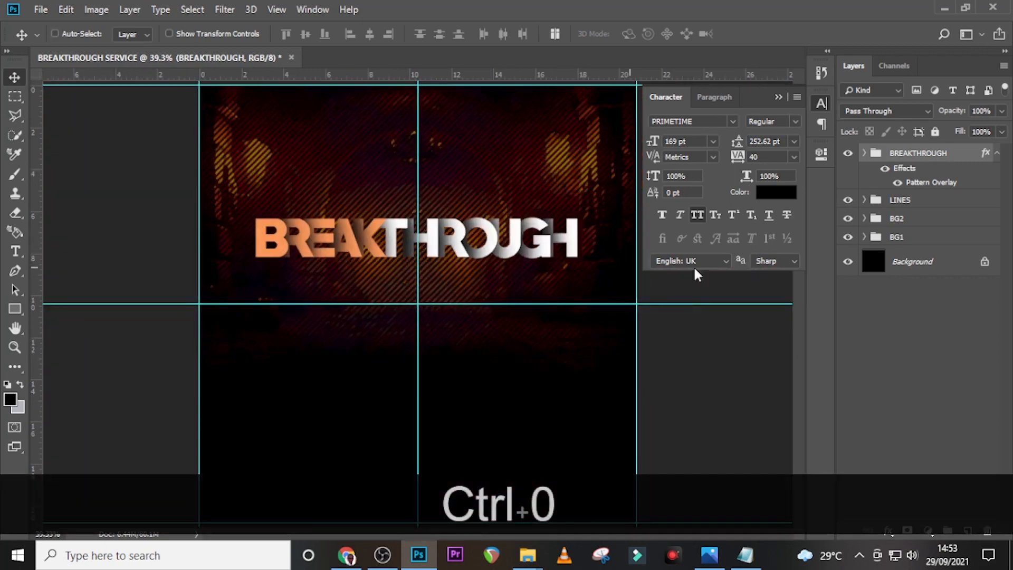
pyautogui.click(996, 153)
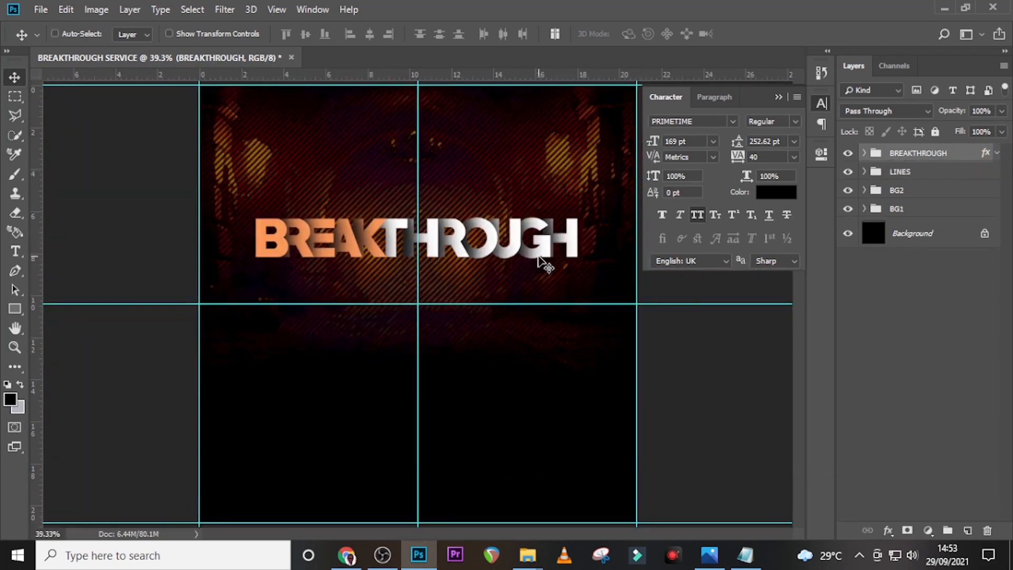
pyautogui.press('t')
pyautogui.click(348, 275)
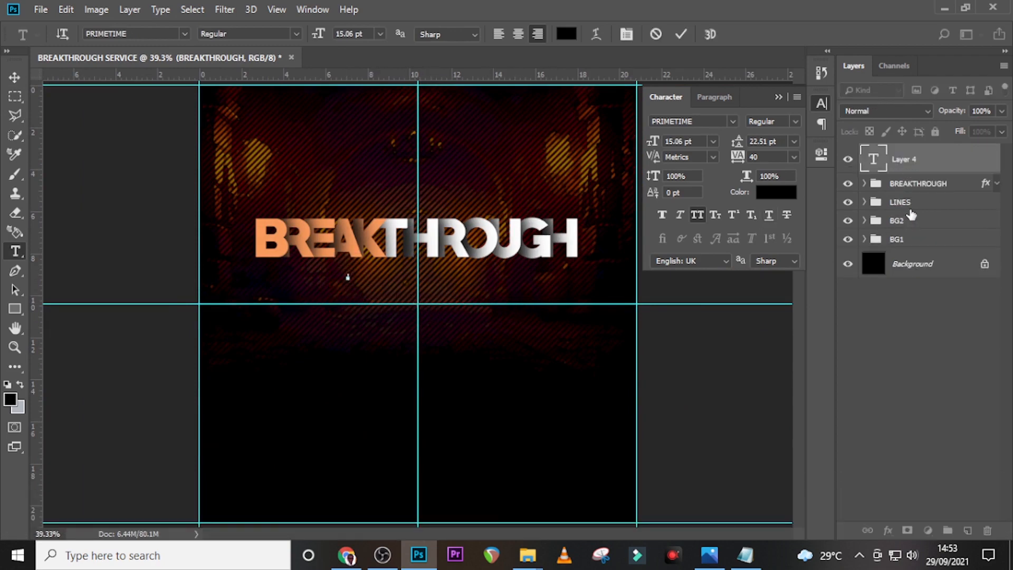
# Lower the LINES group's opacity to 61%
pyautogui.click(904, 201)
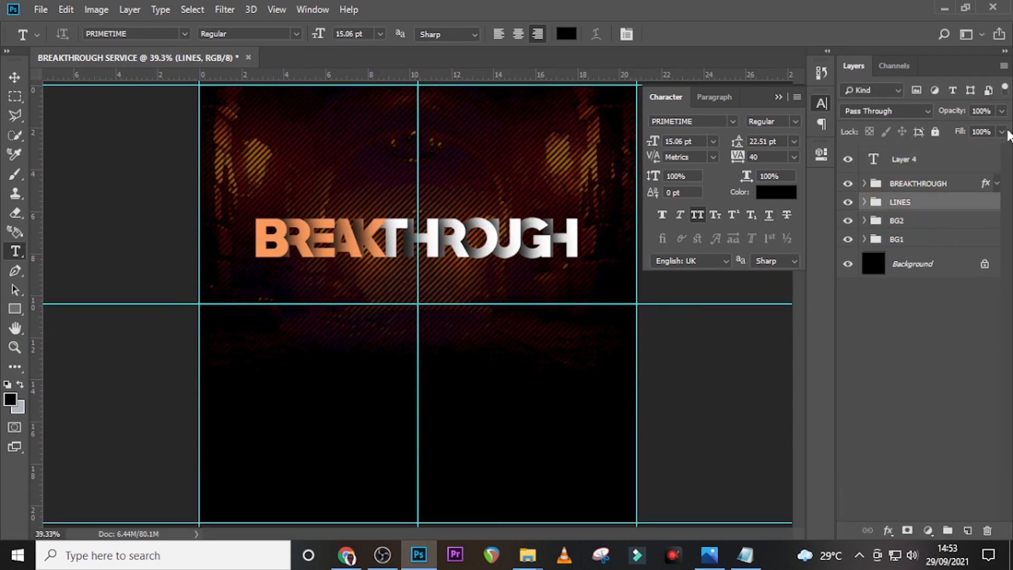
pyautogui.click(999, 111)
pyautogui.moveTo(1000, 130); pyautogui.dragTo(976, 137)
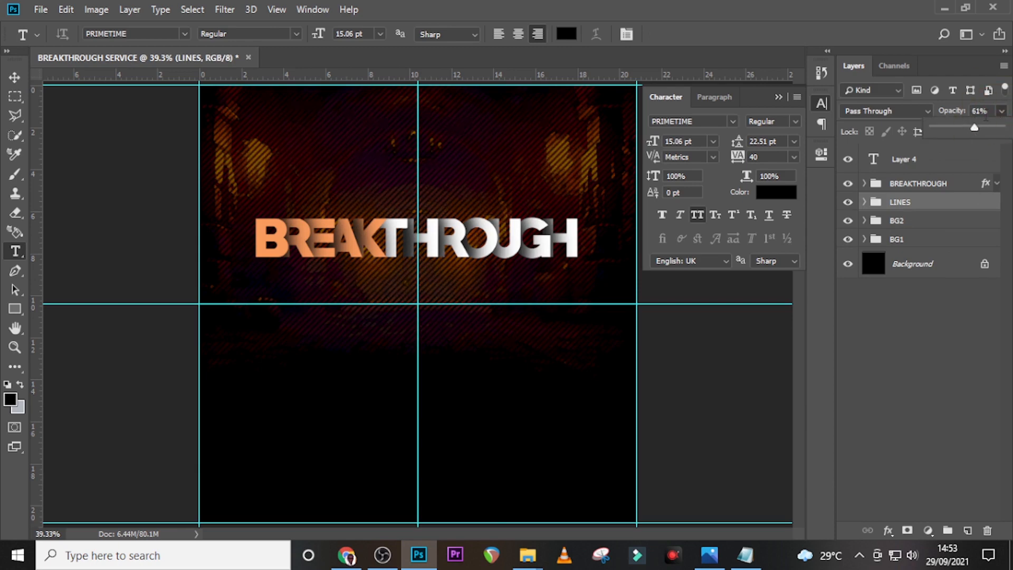
pyautogui.click(952, 203)
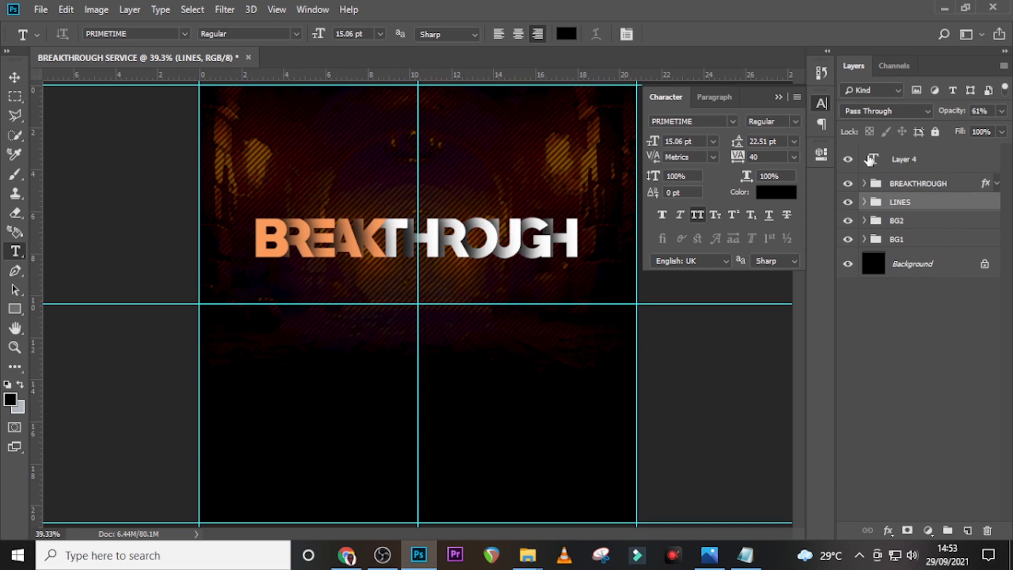
# Copy the word "with" from U17.txt in Notepad and paste it into the empty text layer
pyautogui.click(870, 158)
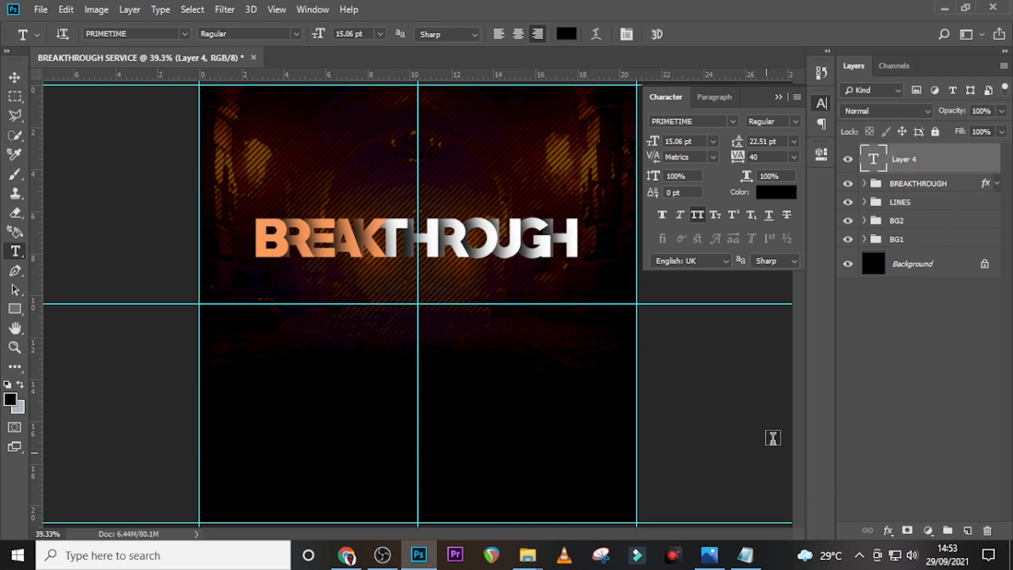
pyautogui.click(744, 555)
pyautogui.scroll(1, 477, 258)
pyautogui.doubleClick(417, 227)
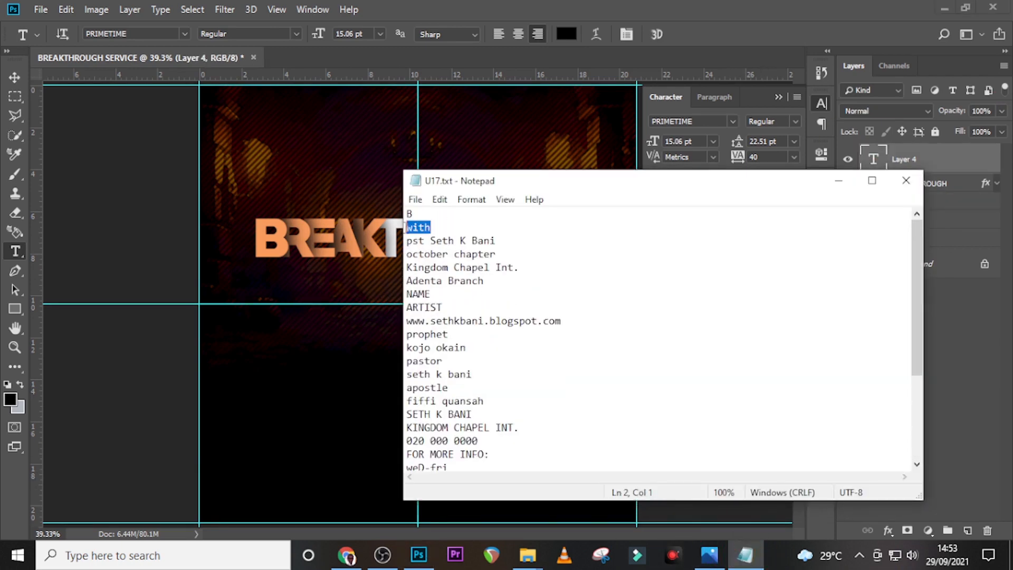
pyautogui.hotkey('ctrl', 'x')
pyautogui.hotkey('ctrl', 'z')
pyautogui.hotkey('ctrl', 'c')
pyautogui.click(873, 157)
pyautogui.hotkey('ctrl', 'v')
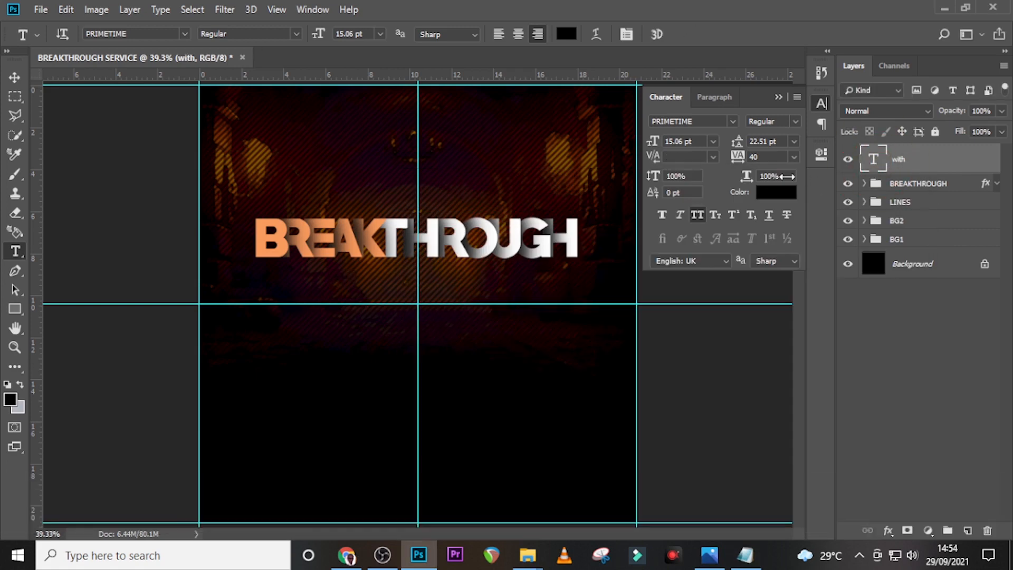
# Set the "with" text colour to white (ffffff)
pyautogui.click(776, 192)
pyautogui.click(622, 282)
pyautogui.moveTo(622, 282); pyautogui.dragTo(598, 262)
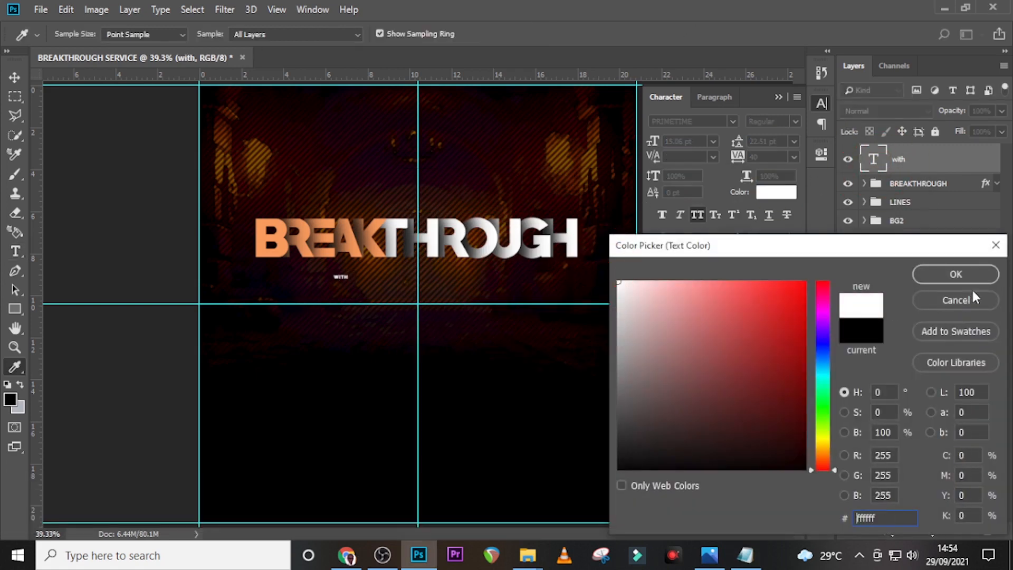
pyautogui.click(955, 273)
# Set the "with" text to the Taken by Vultures Alternates font at 106 pt and turn off All Caps
pyautogui.click(732, 121)
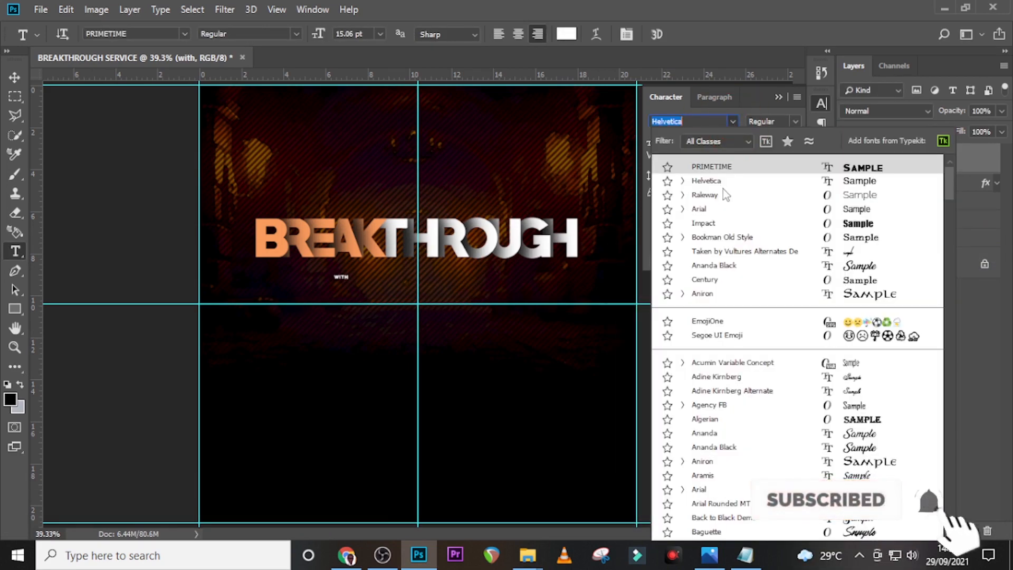
pyautogui.click(719, 252)
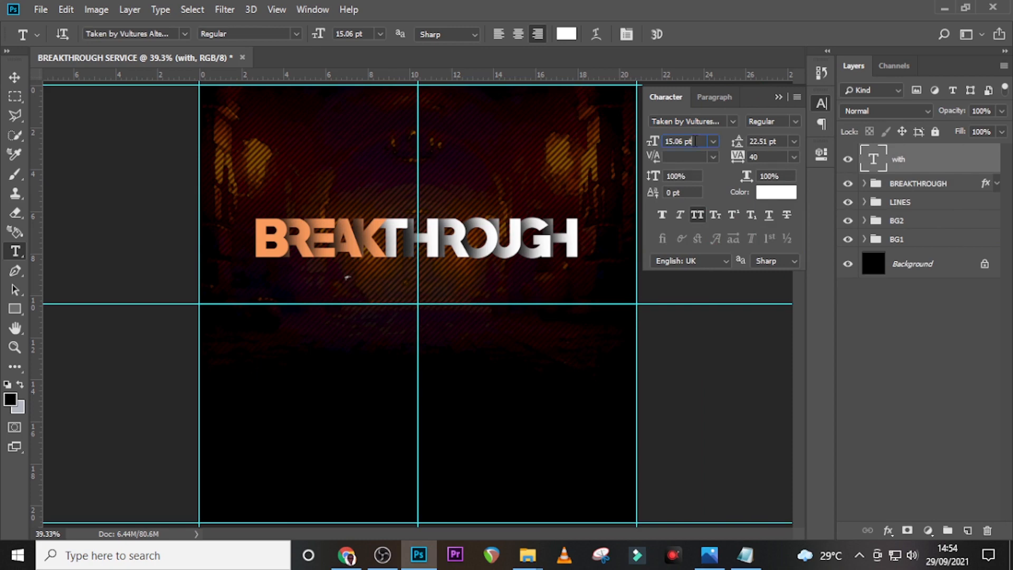
pyautogui.click(696, 140)
pyautogui.write('106')
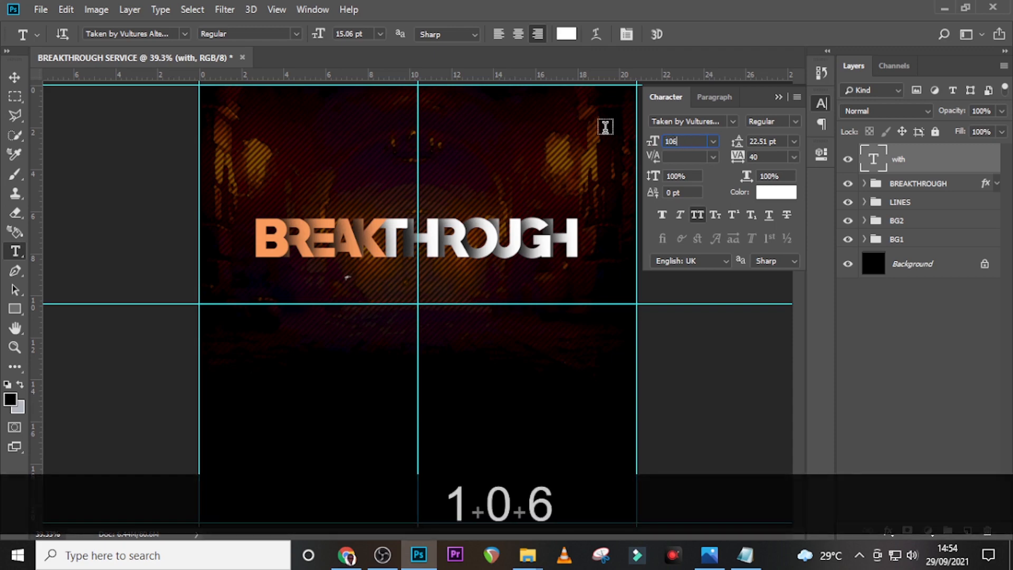
pyautogui.press('Return')
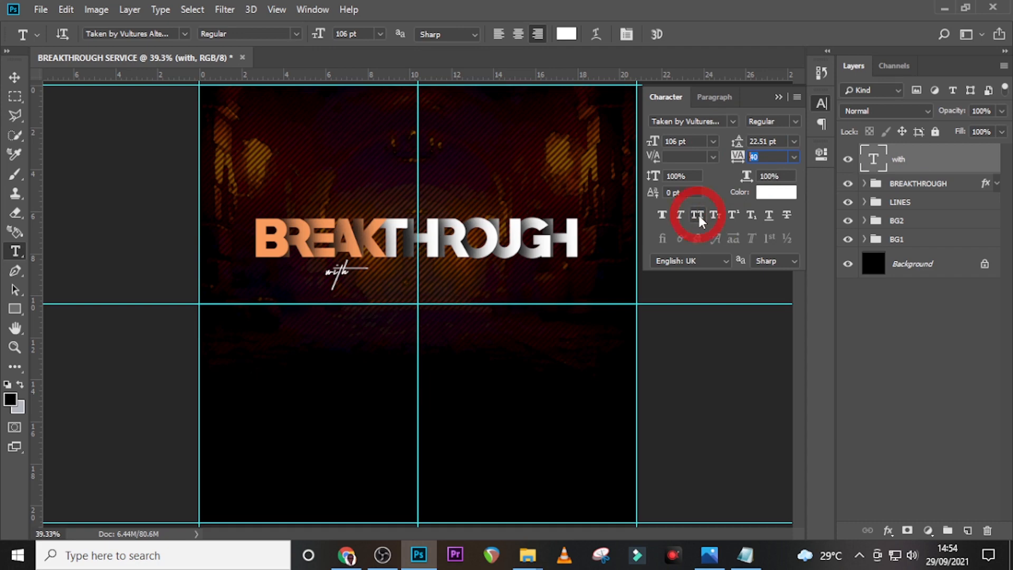
pyautogui.click(903, 163)
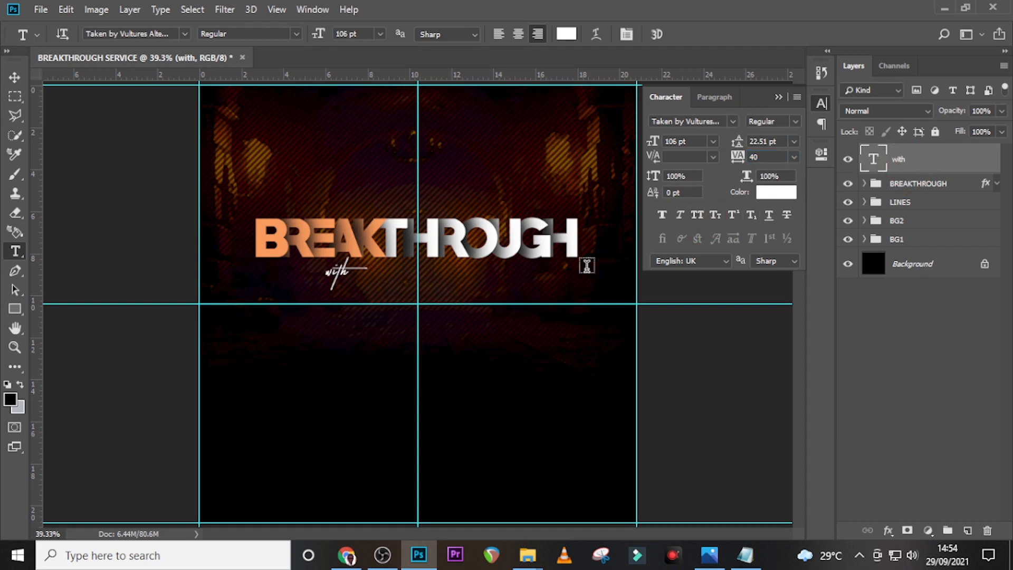
# Add a new text layer below "with" containing the pastor's name line copied from U17.txt in Notepad
pyautogui.click(389, 315)
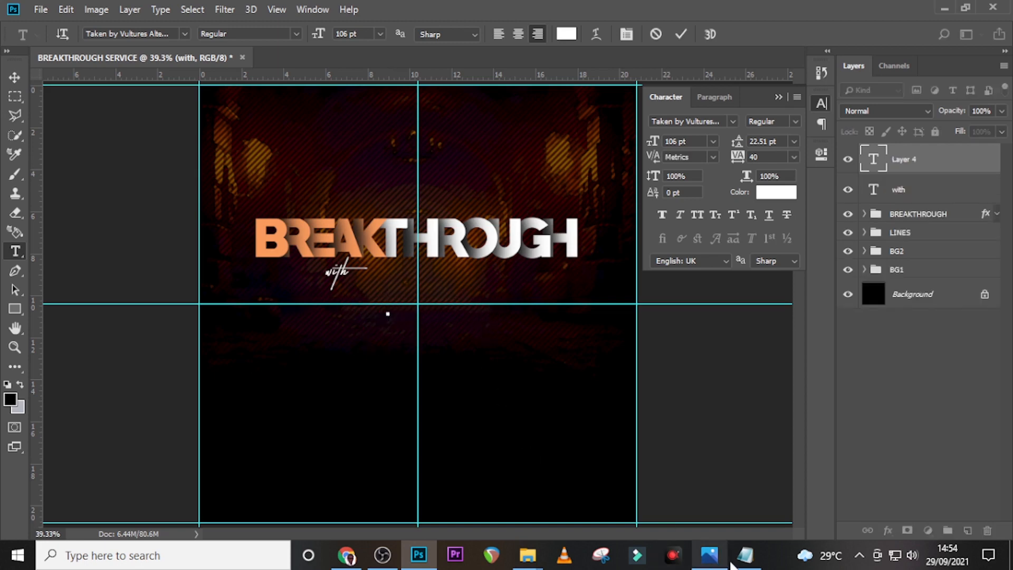
pyautogui.click(736, 562)
pyautogui.moveTo(499, 240); pyautogui.dragTo(388, 248)
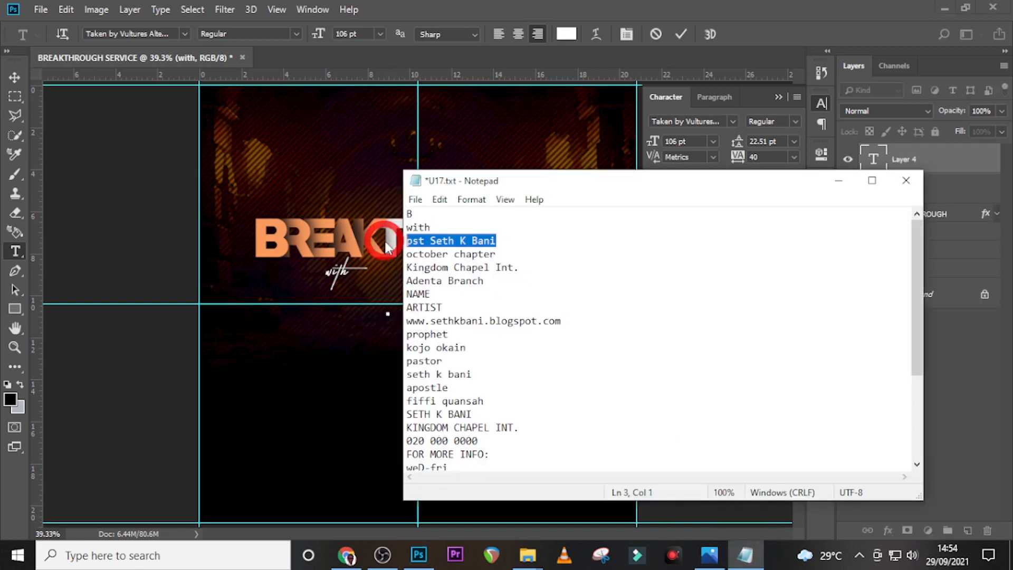
pyautogui.hotkey('ctrl', 'c')
pyautogui.click(388, 249)
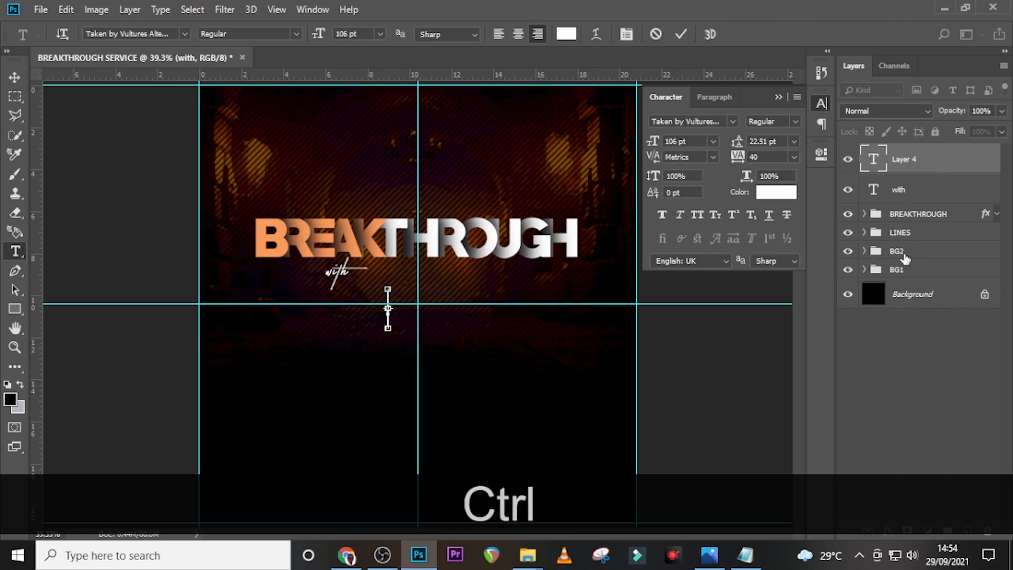
pyautogui.hotkey('ctrl', 'v')
pyautogui.click(931, 161)
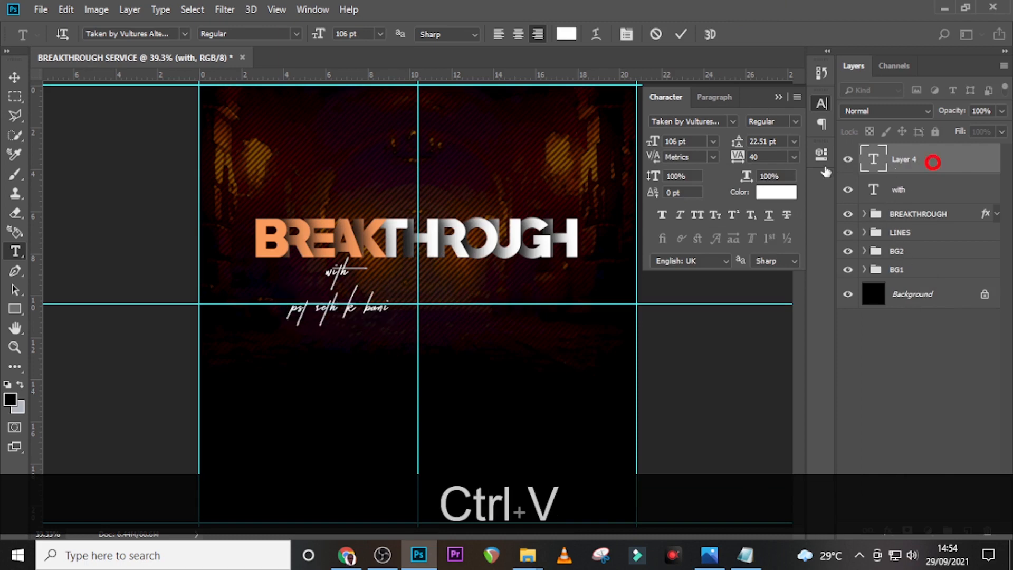
# Format the pastor's name text as Helvetica at 41 pt with tracking 0 and All Caps
pyautogui.click(731, 122)
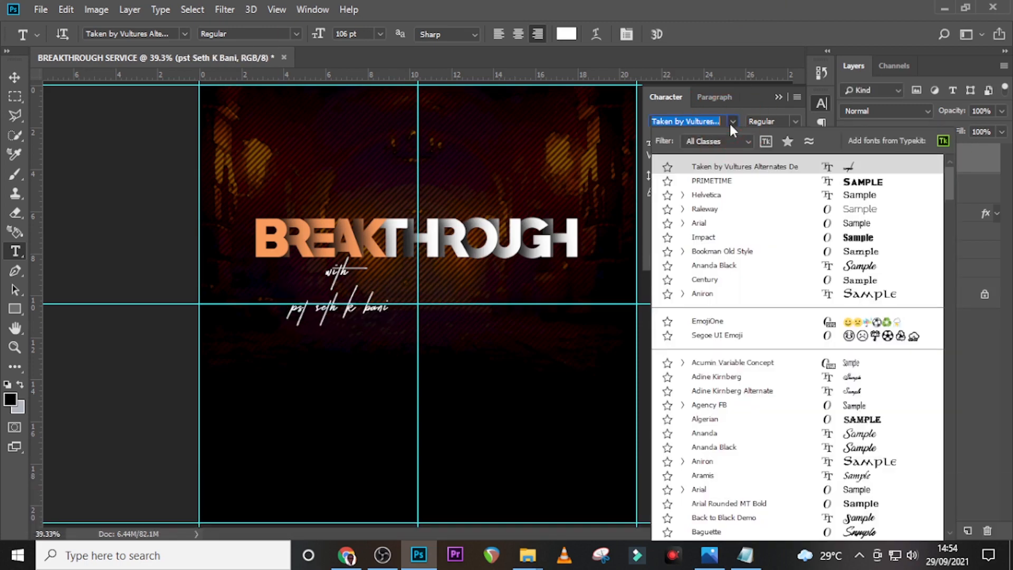
pyautogui.click(705, 195)
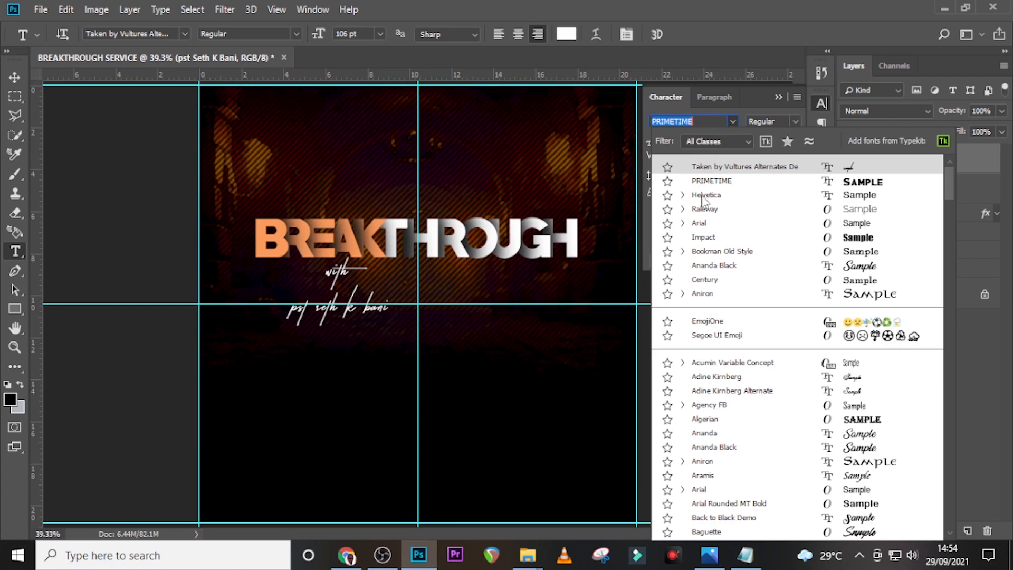
pyautogui.click(701, 140)
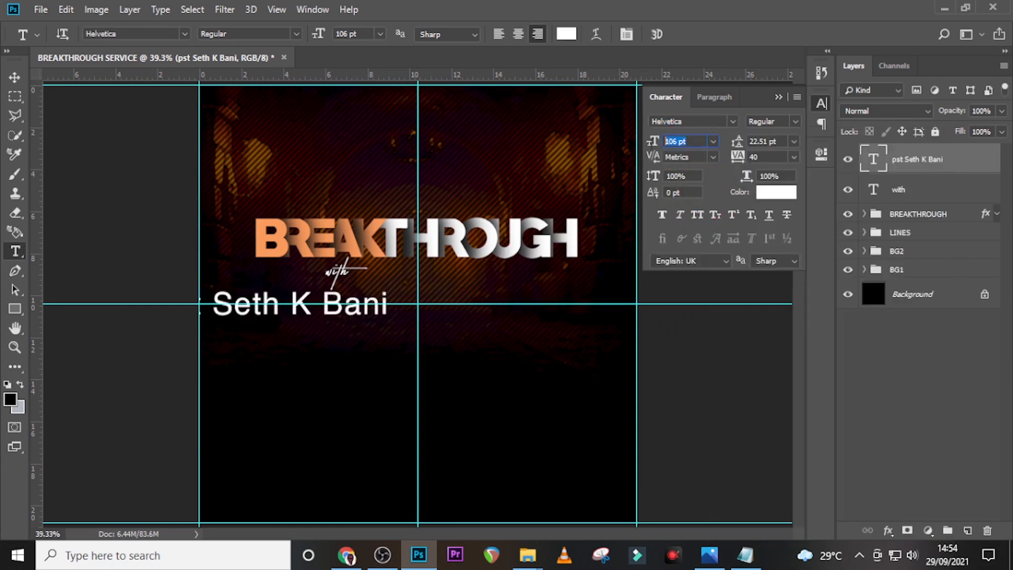
pyautogui.write('41')
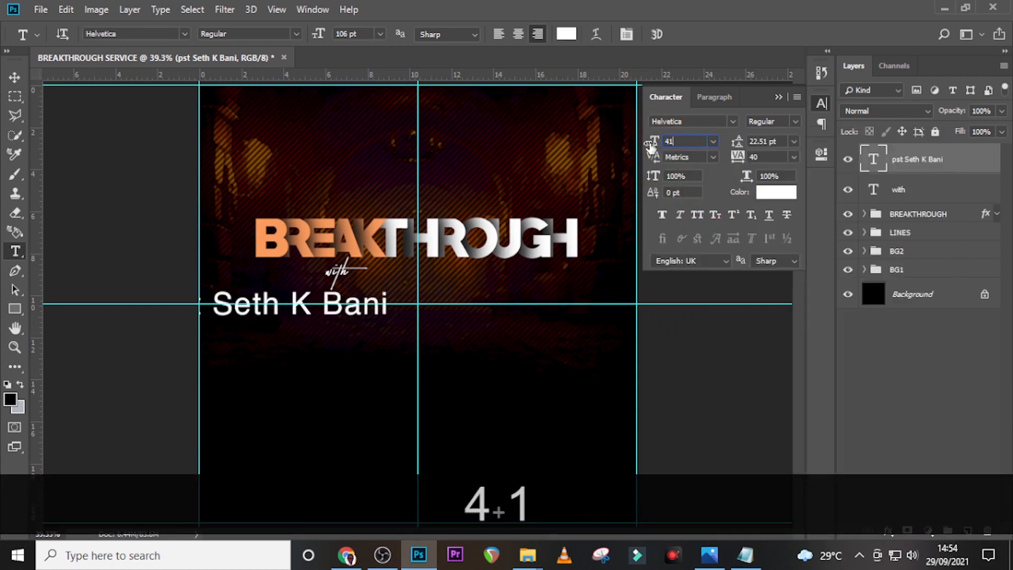
pyautogui.press('Return')
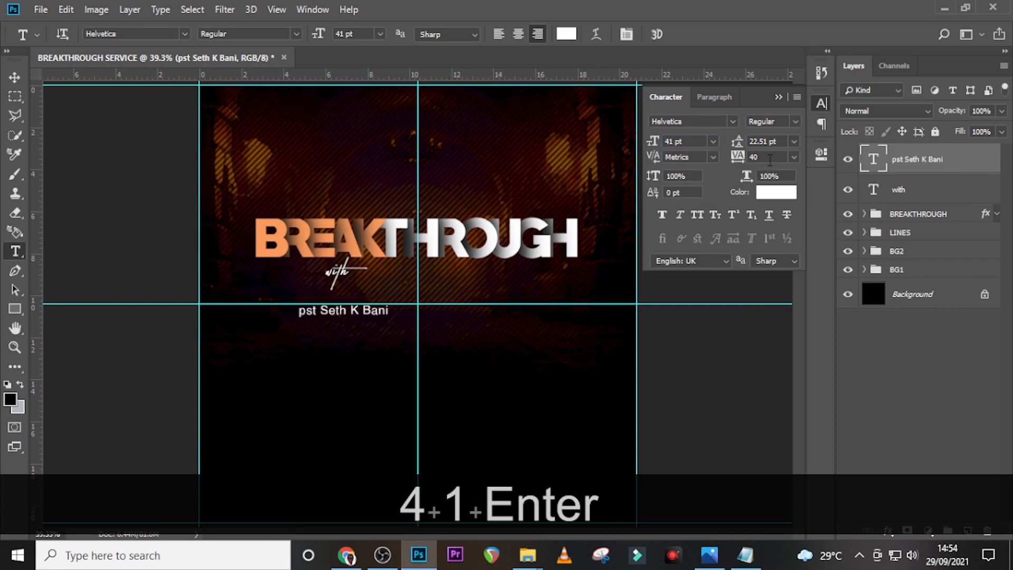
pyautogui.click(769, 160)
pyautogui.write('0')
pyautogui.press('Return')
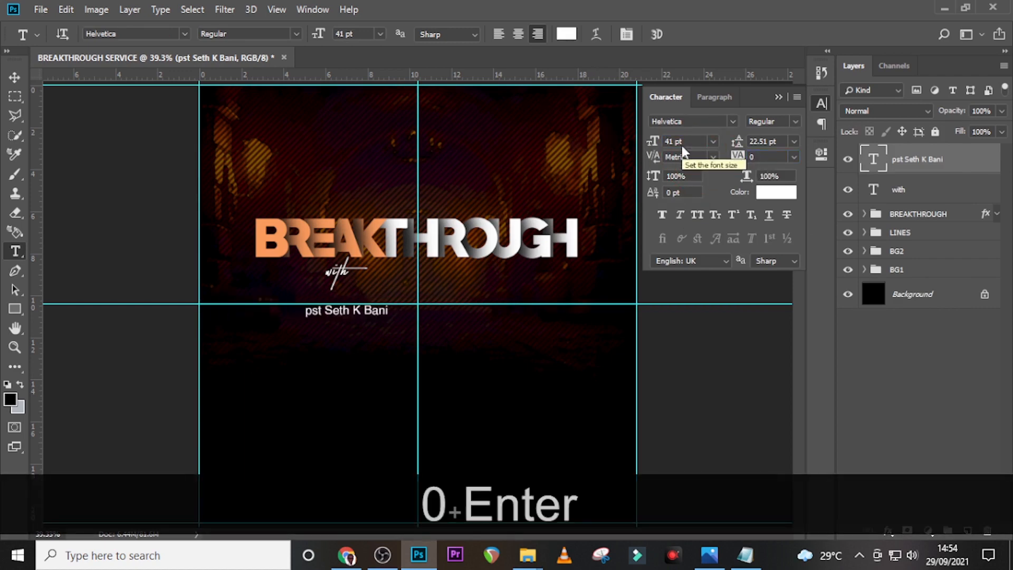
pyautogui.click(696, 215)
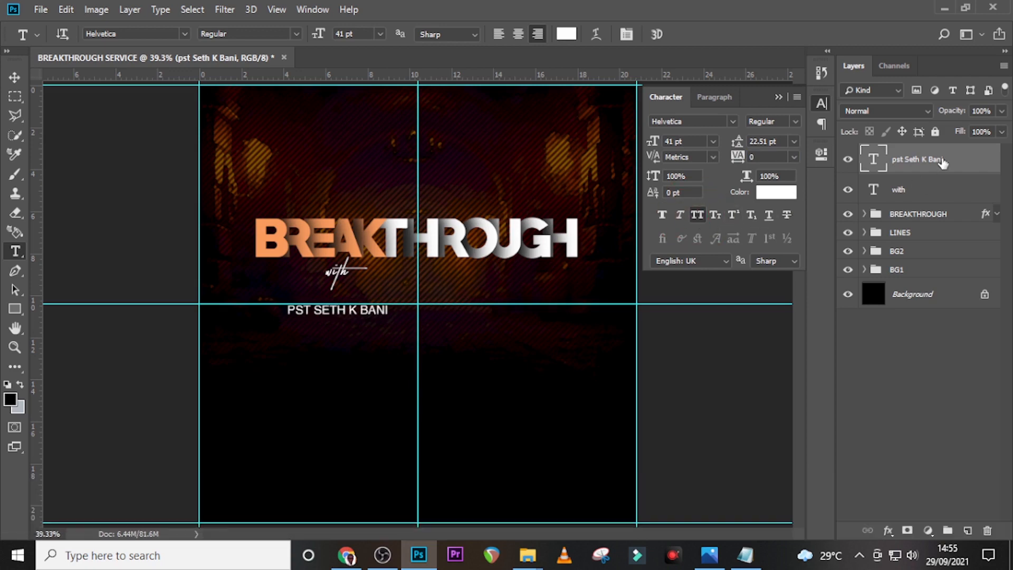
# Move the pastor's name text up beside the word "with", just under the BREAKTHROUGH title
pyautogui.press('v')
pyautogui.moveTo(337, 304); pyautogui.dragTo(449, 285)
pyautogui.press('Left')
pyautogui.press('Left')
pyautogui.press('Left')
pyautogui.press('Left')
pyautogui.press('Left')
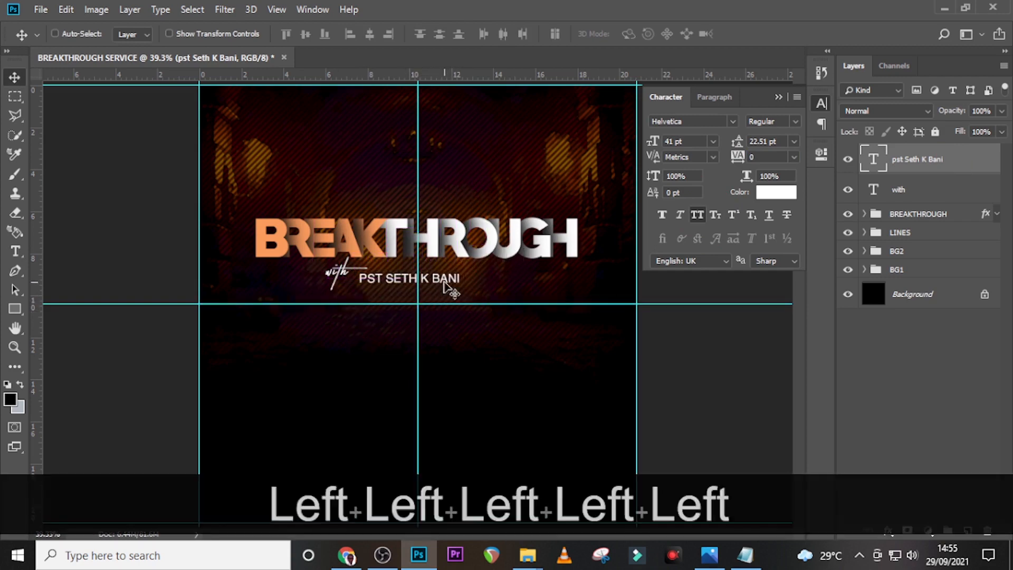
pyautogui.press('Down')
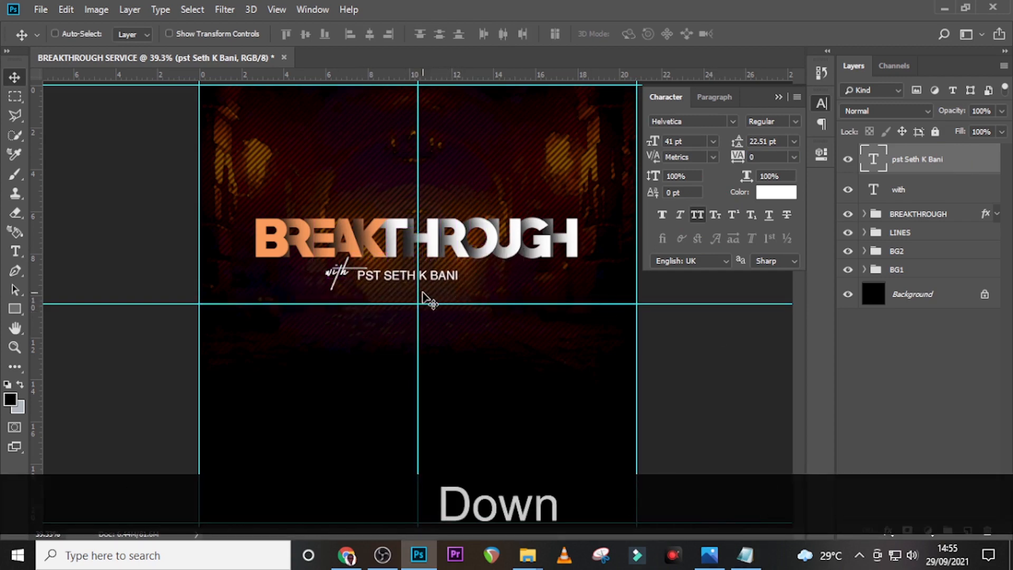
# Add a new text layer below the pastor's name containing "october chapter" copied from U17.txt in Notepad
pyautogui.press('t')
pyautogui.click(395, 289)
pyautogui.click(745, 555)
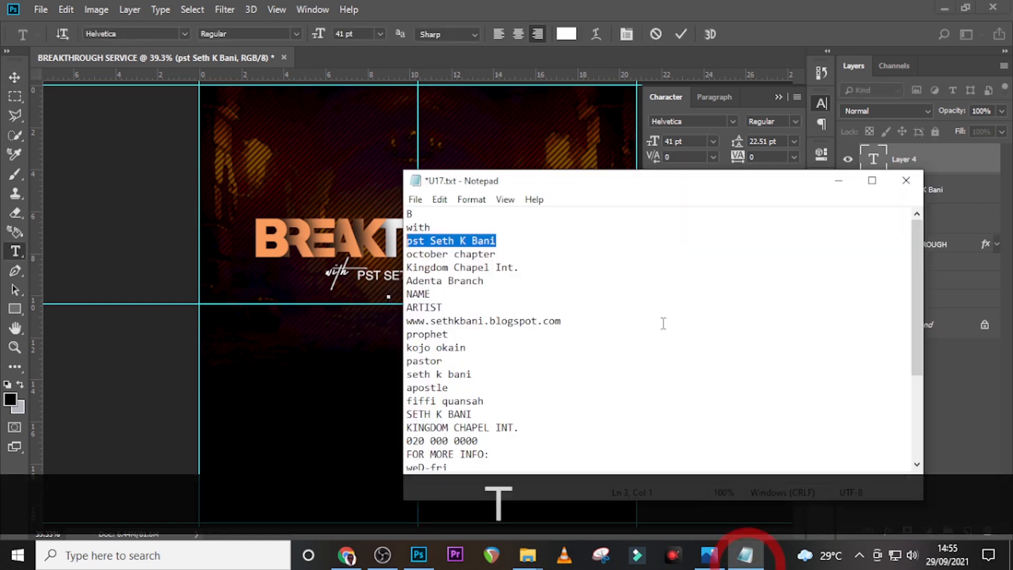
pyautogui.moveTo(510, 259); pyautogui.dragTo(406, 255)
pyautogui.hotkey('ctrl', 'c')
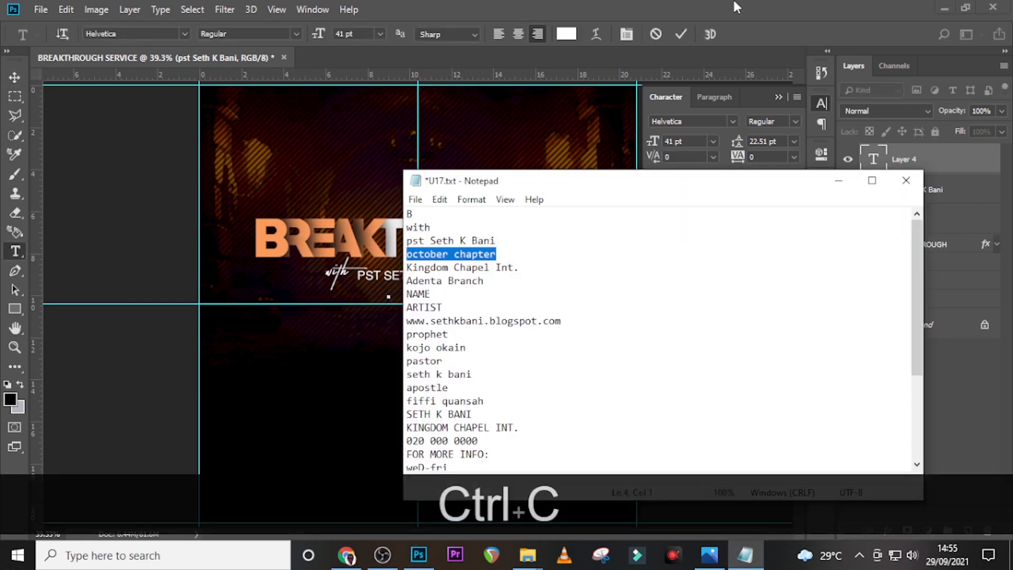
pyautogui.click(838, 181)
pyautogui.hotkey('ctrl', 'v')
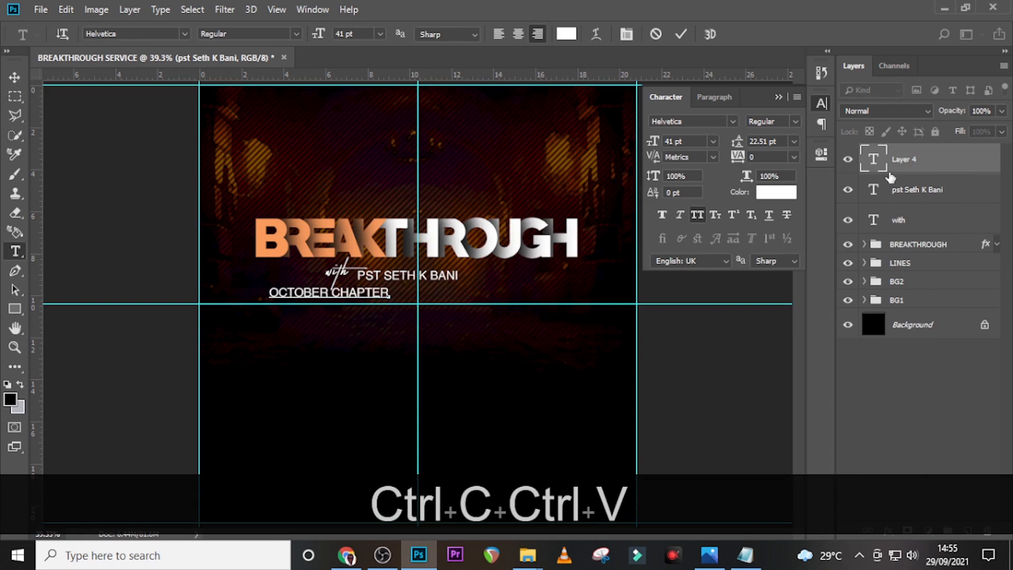
pyautogui.click(892, 168)
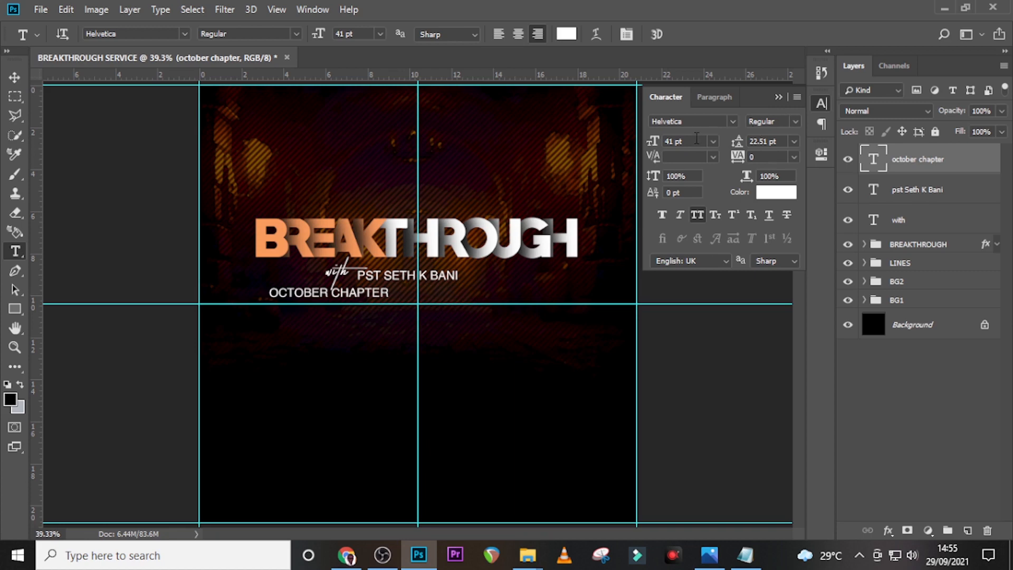
# Set the "october chapter" text to 14 pt with tracking 1000
pyautogui.moveTo(697, 137); pyautogui.dragTo(624, 137)
pyautogui.write('14')
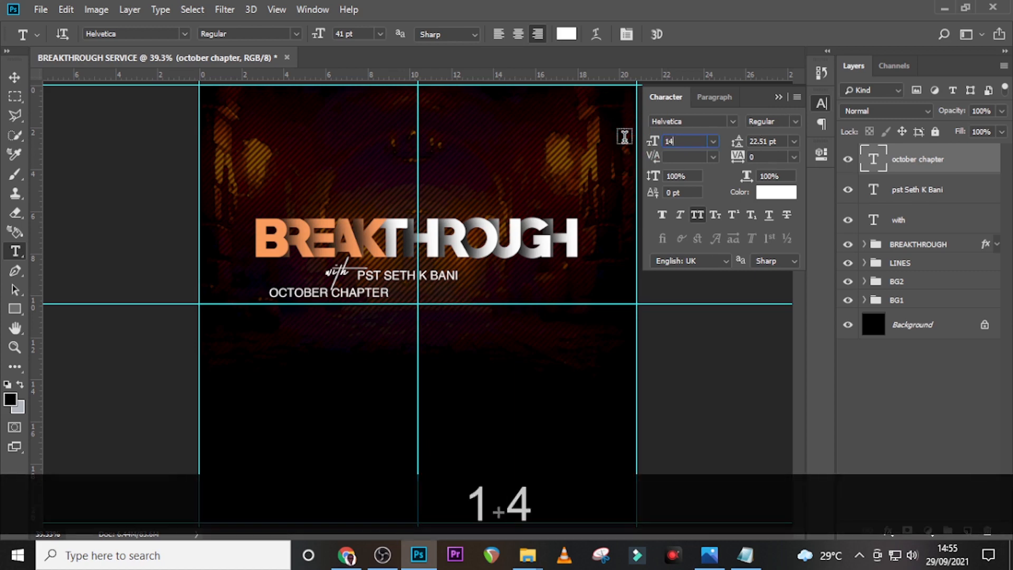
pyautogui.press('Return')
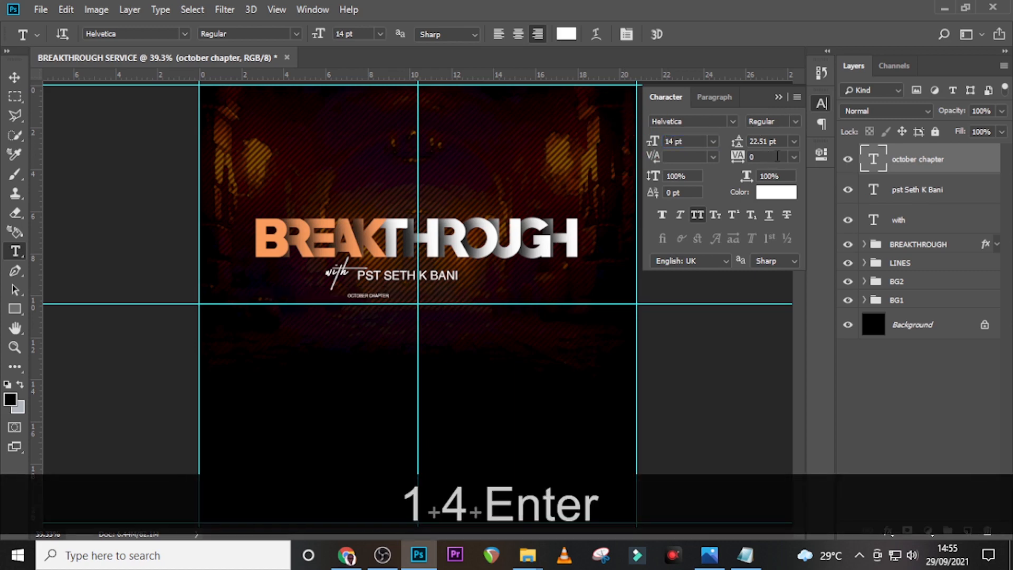
pyautogui.click(736, 153)
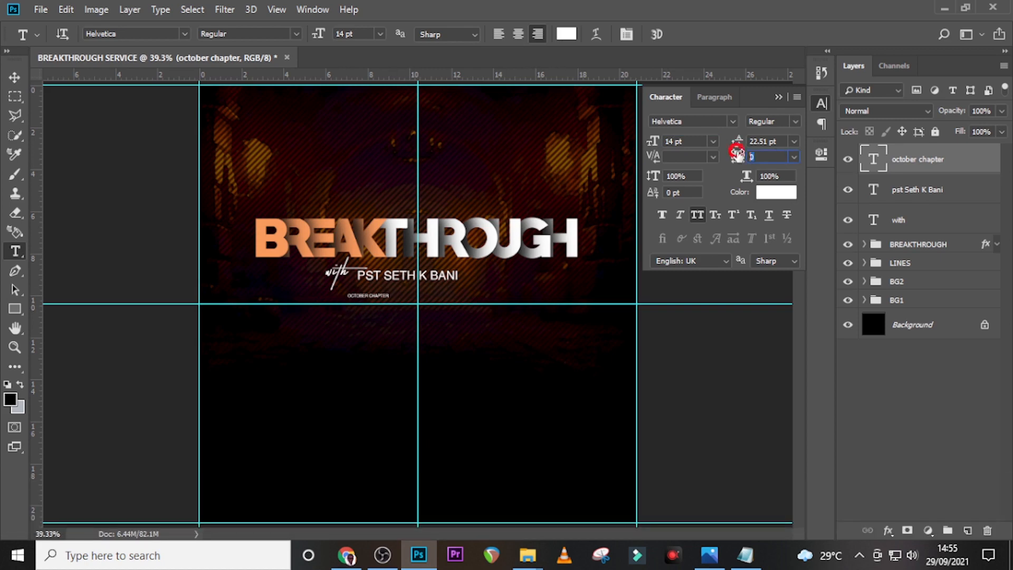
pyautogui.write('1000')
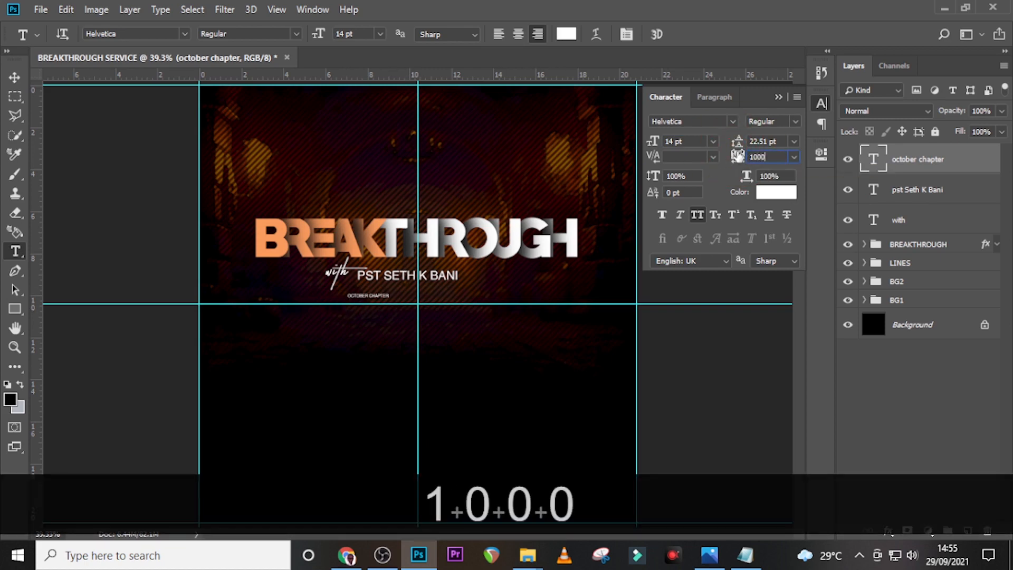
pyautogui.press('Return')
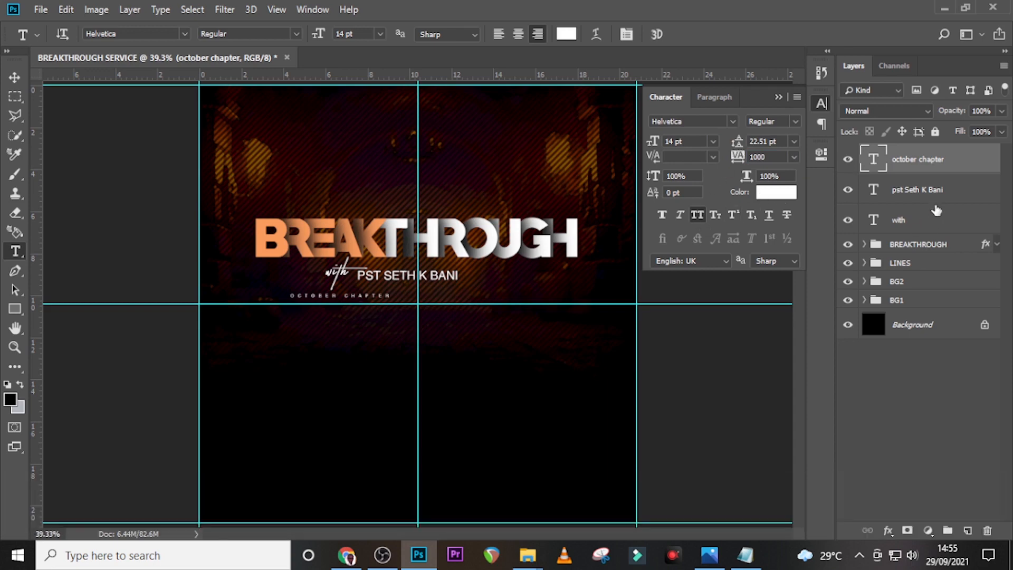
# Position the "october chapter" text directly beneath the pastor's name, aligned with its left edge
pyautogui.click(933, 162)
pyautogui.hotkey('ctrl', '=')
pyautogui.hotkey('ctrl', '=')
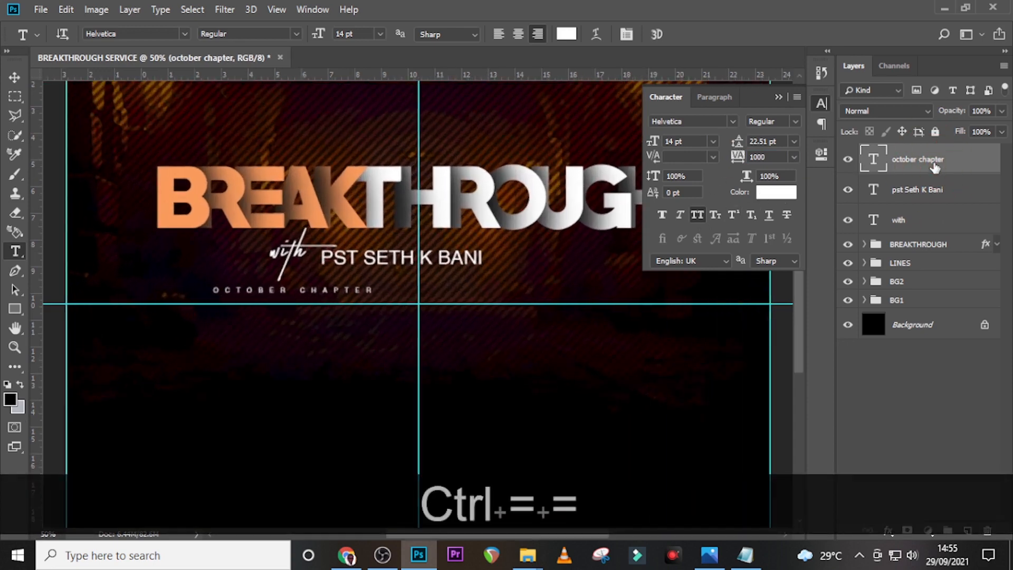
pyautogui.press('v')
pyautogui.moveTo(318, 285); pyautogui.dragTo(430, 267)
pyautogui.press('Left')
pyautogui.press('Left')
pyautogui.press('Left')
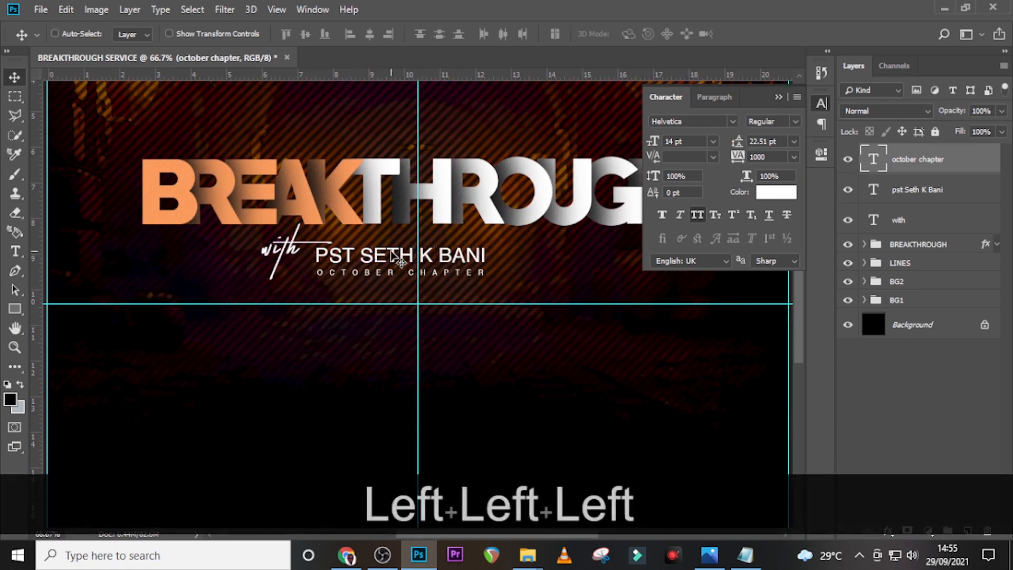
pyautogui.press('Up')
pyautogui.press('Up')
pyautogui.press('Left')
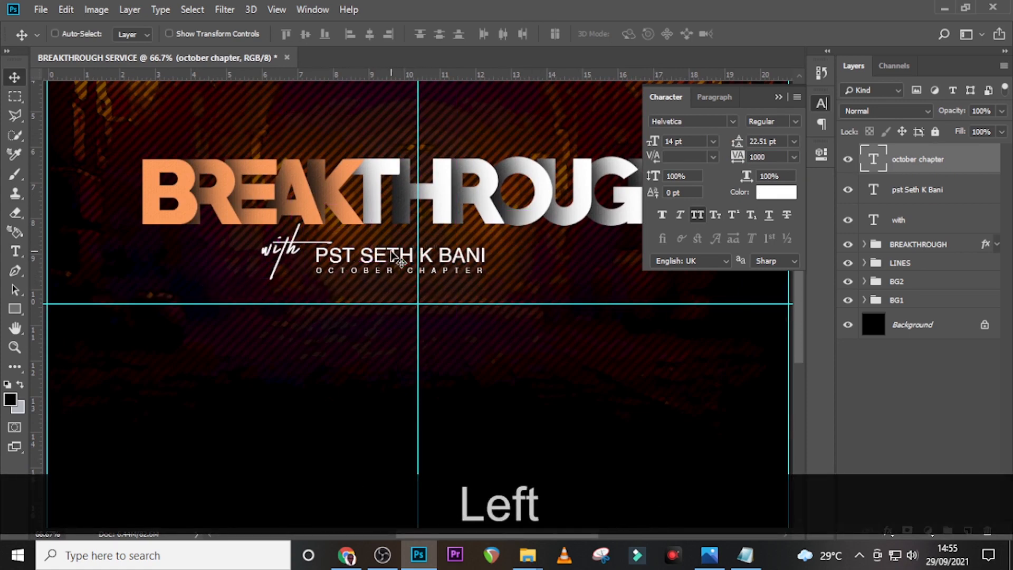
pyautogui.press('Up')
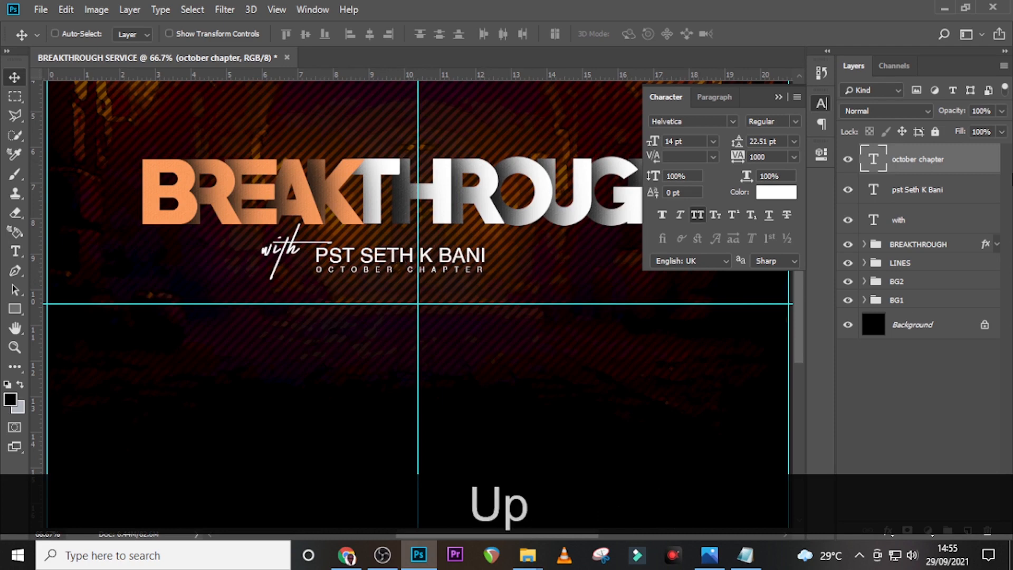
# Draw a thin horizontal rectangle about 366 px wide and 2 px high above the pastor's name and fill it with white
pyautogui.click(15, 308)
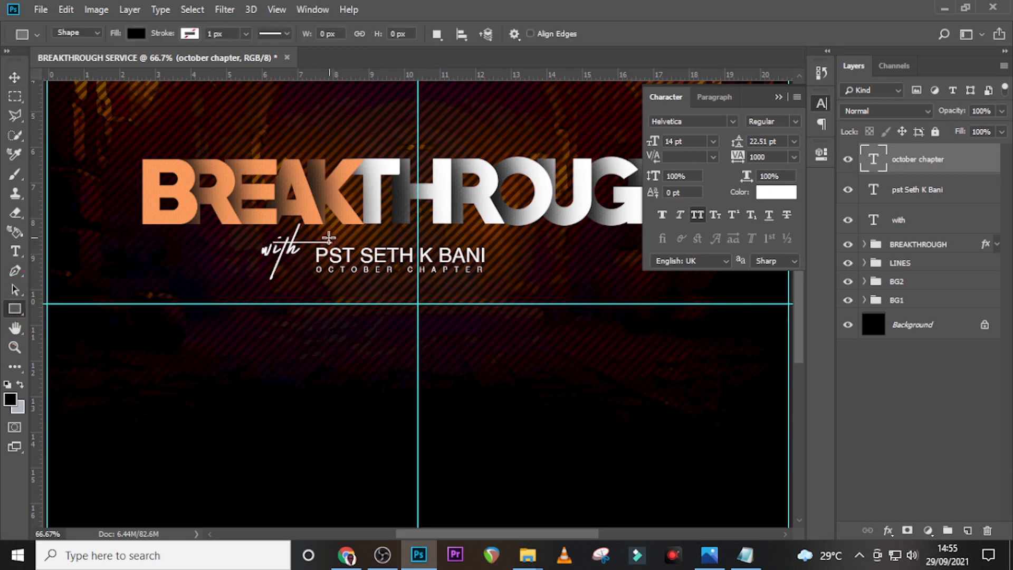
pyautogui.moveTo(327, 234); pyautogui.dragTo(508, 236)
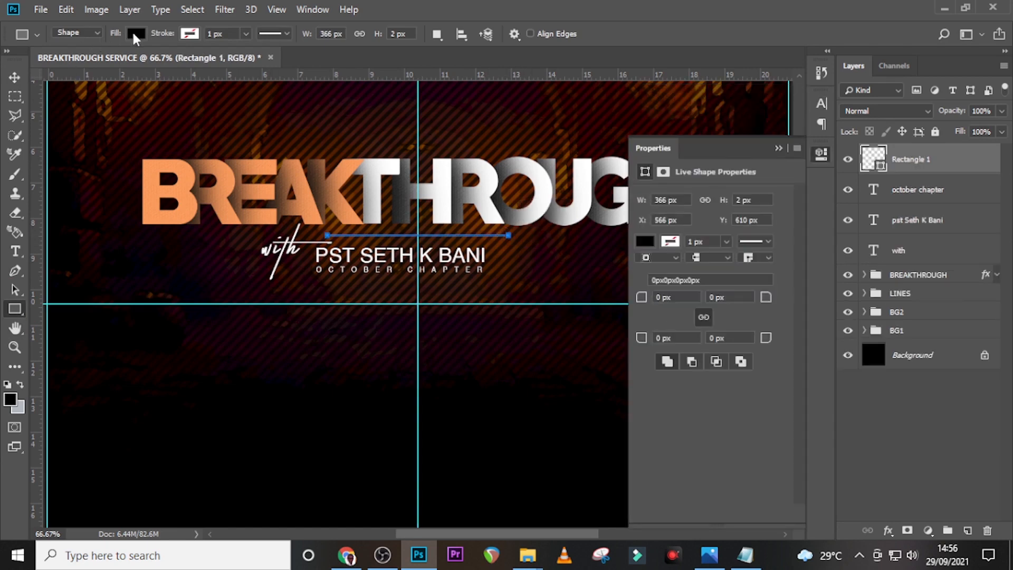
pyautogui.click(135, 33)
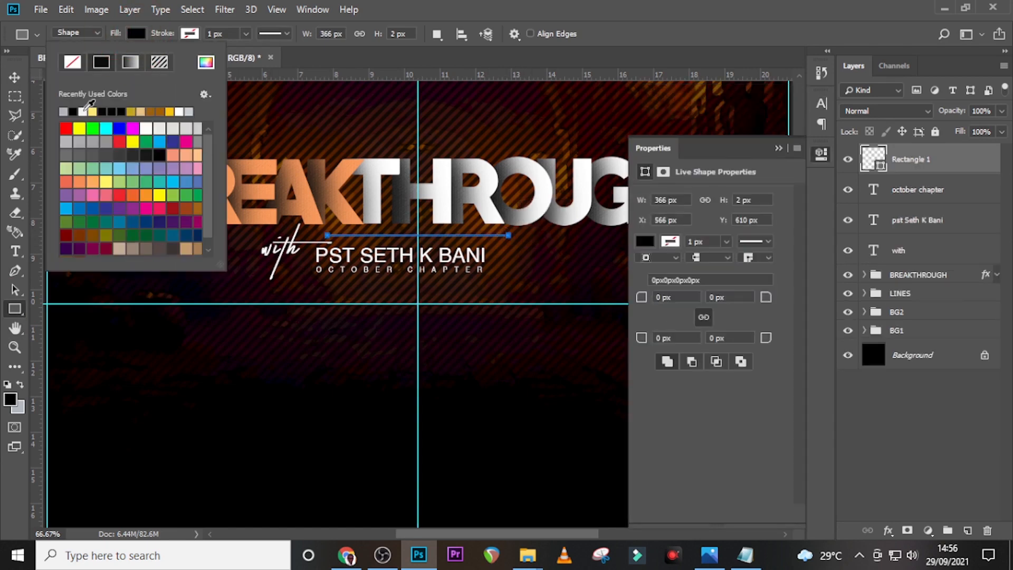
pyautogui.click(84, 110)
pyautogui.click(866, 167)
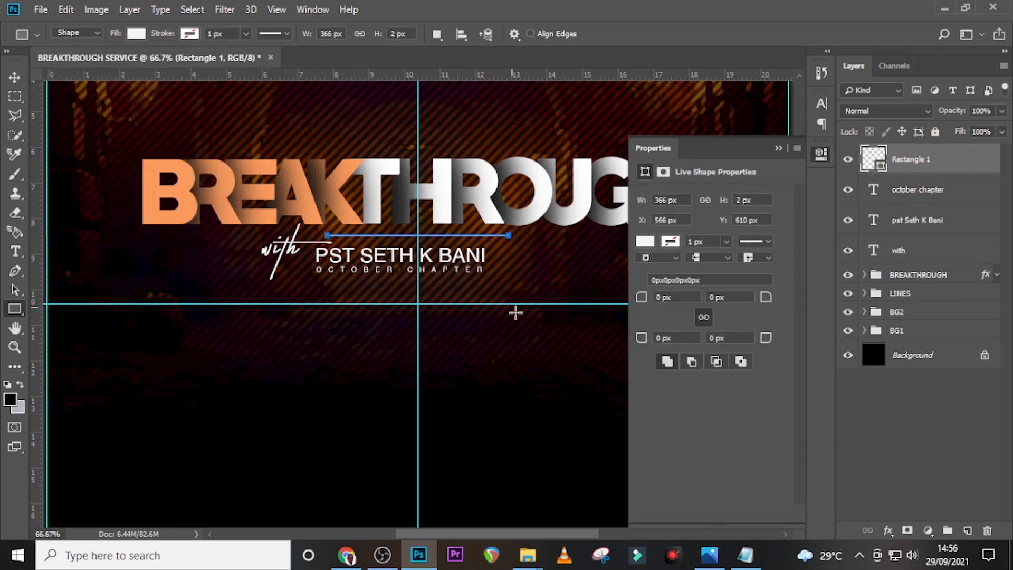
# Nudge the thin rectangle down and left to X 516 px, Y 624 px, so it ends flush with the pastor's name
pyautogui.press('v')
pyautogui.press('Down')
pyautogui.press('Down')
pyautogui.press('Down')
pyautogui.press('Down')
pyautogui.press('Down')
pyautogui.press('Down')
pyautogui.press('Down')
pyautogui.press('Down')
pyautogui.press('Down')
pyautogui.press('Down')
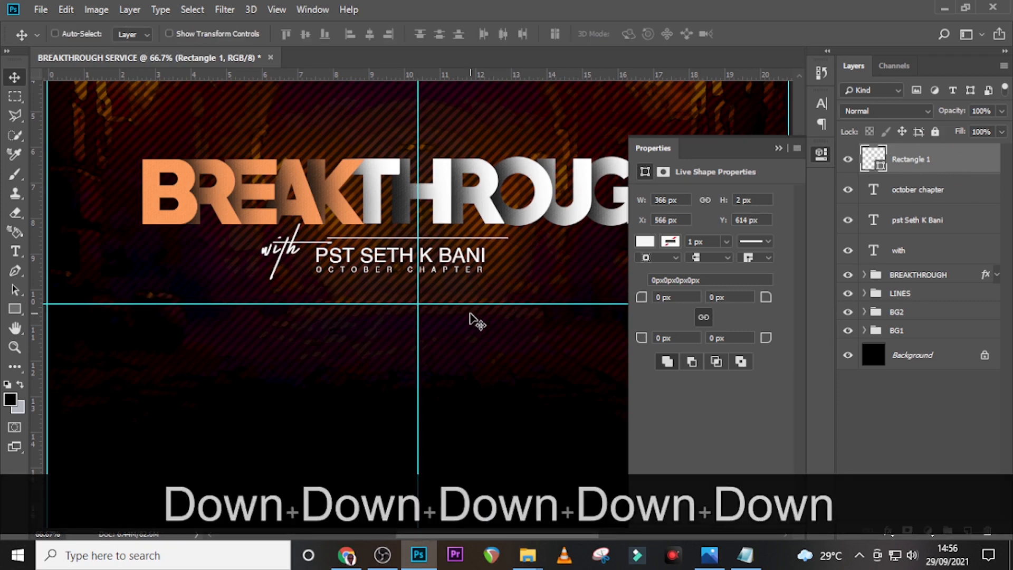
pyautogui.press('Down')
pyautogui.press('Down')
pyautogui.press('Down')
pyautogui.press('Down')
pyautogui.press('Left')
pyautogui.press('Left')
pyautogui.press('Left')
pyautogui.press('Left')
pyautogui.press('Left')
pyautogui.press('Left')
pyautogui.press('Left')
pyautogui.press('Left')
pyautogui.press('Left')
pyautogui.press('Left')
pyautogui.press('Left')
pyautogui.press('Left')
pyautogui.press('Left')
pyautogui.press('Left')
pyautogui.press('Left')
pyautogui.press('Left')
pyautogui.press('Left')
pyautogui.press('Left')
pyautogui.press('Left')
pyautogui.press('Left')
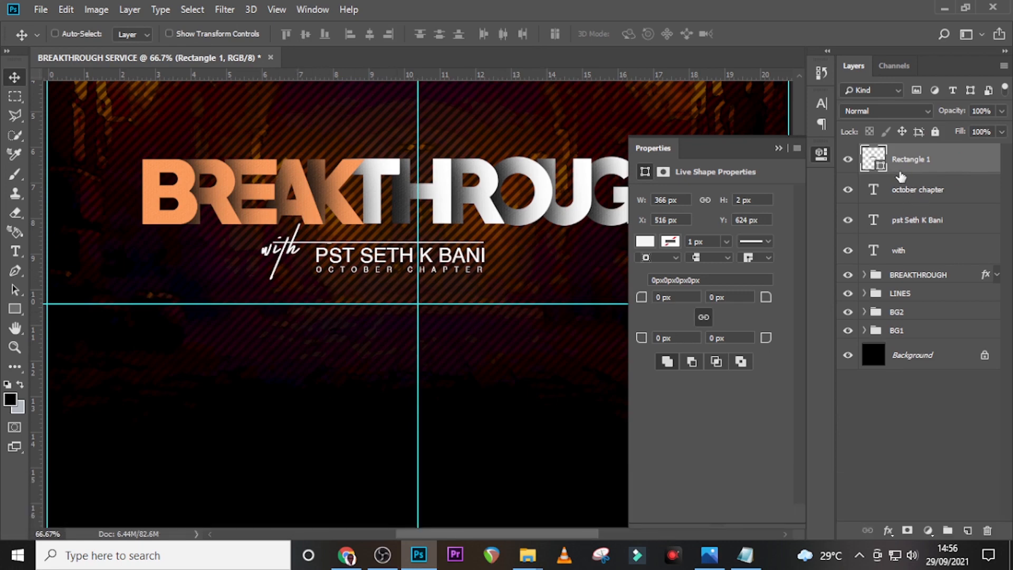
# Group the rectangle, "october chapter", pastor's name and "with" layers and rename the group WITH PASTOR
pyautogui.keyDown('shift'); pyautogui.click(910, 250); pyautogui.keyUp('shift')
pyautogui.hotkey('ctrl', 'shift', 'g')
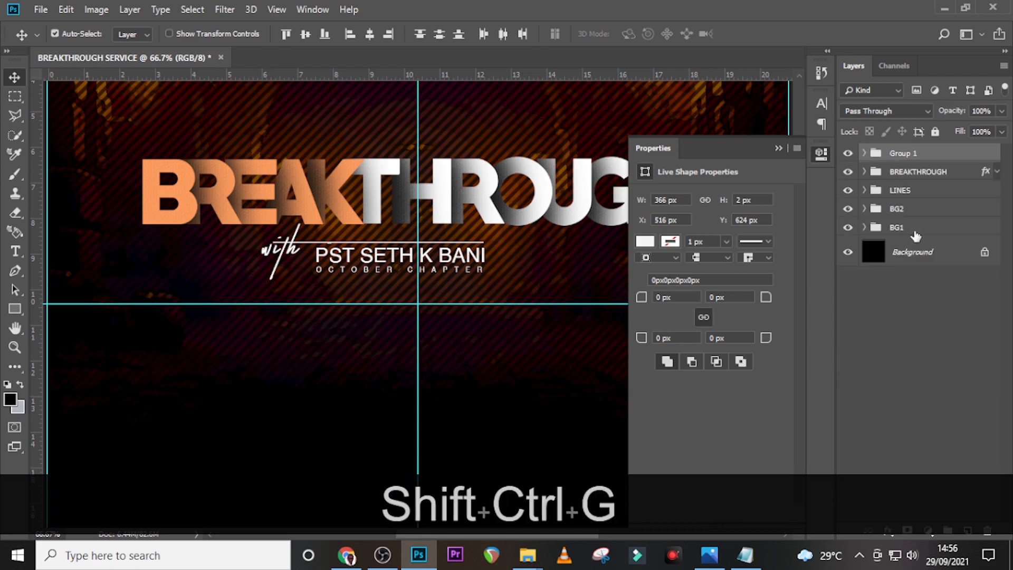
pyautogui.doubleClick(891, 152)
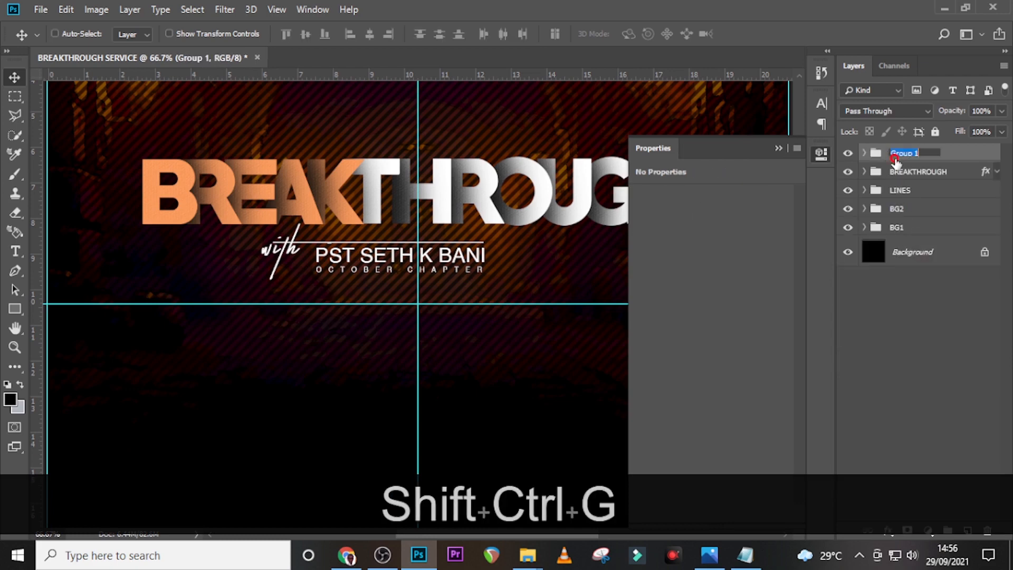
pyautogui.write('WI')
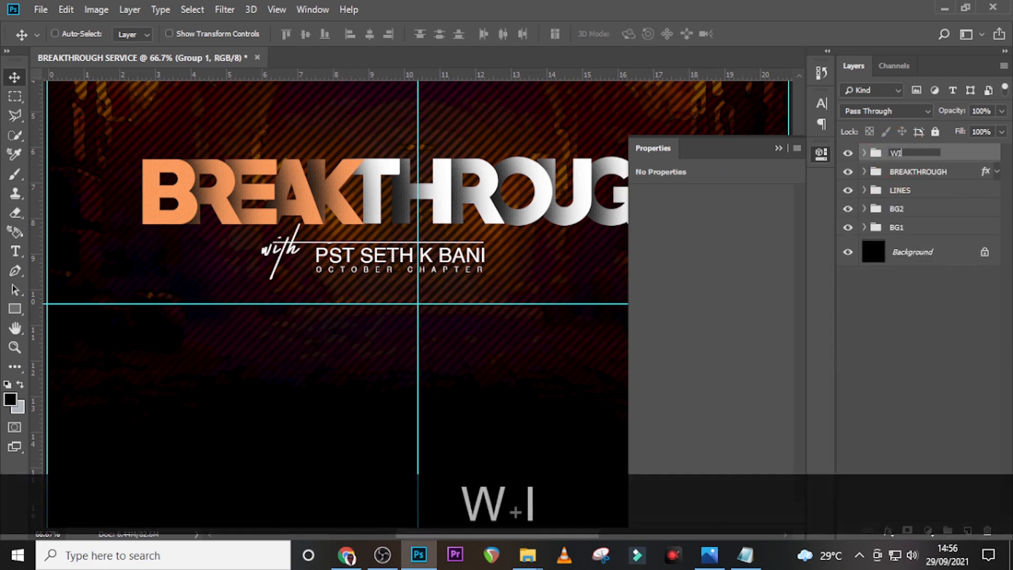
pyautogui.write('TH PASTOR')
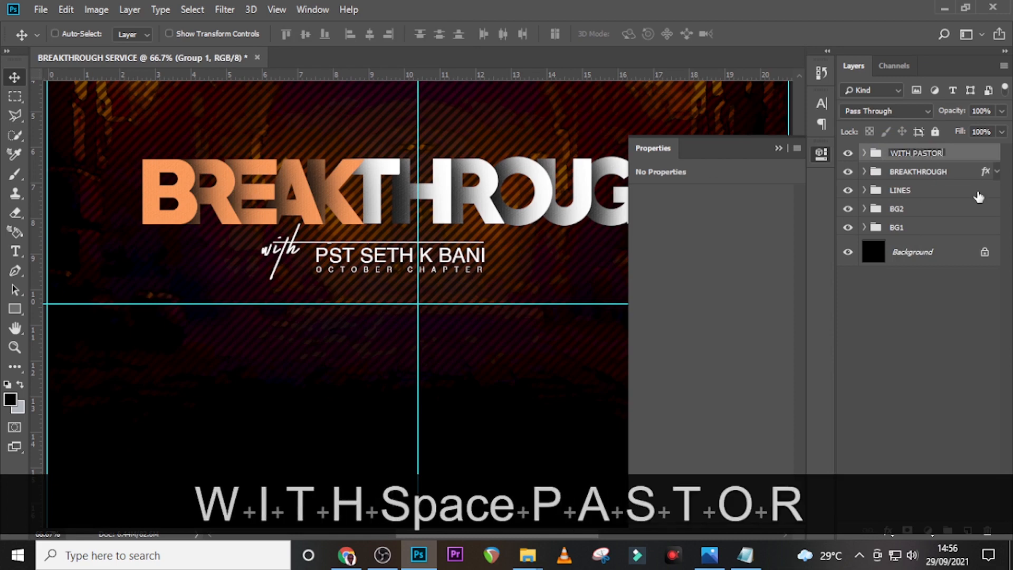
pyautogui.press('Return')
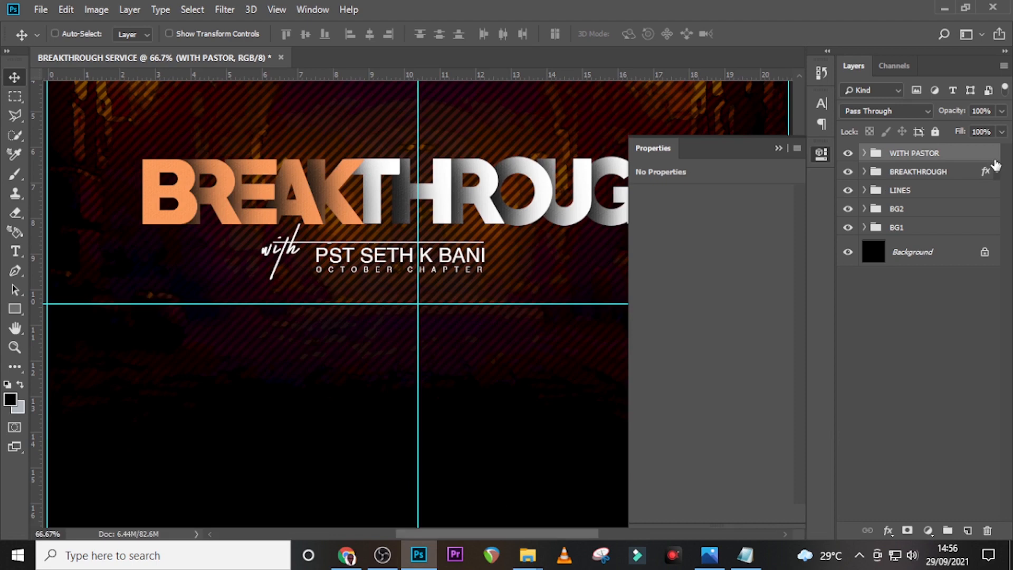
# Add a two-line text above the title with "Kingdom Chapel Int." and "Adenta Branch" copied from the U17.txt notes
pyautogui.scroll(2, 501, 224)
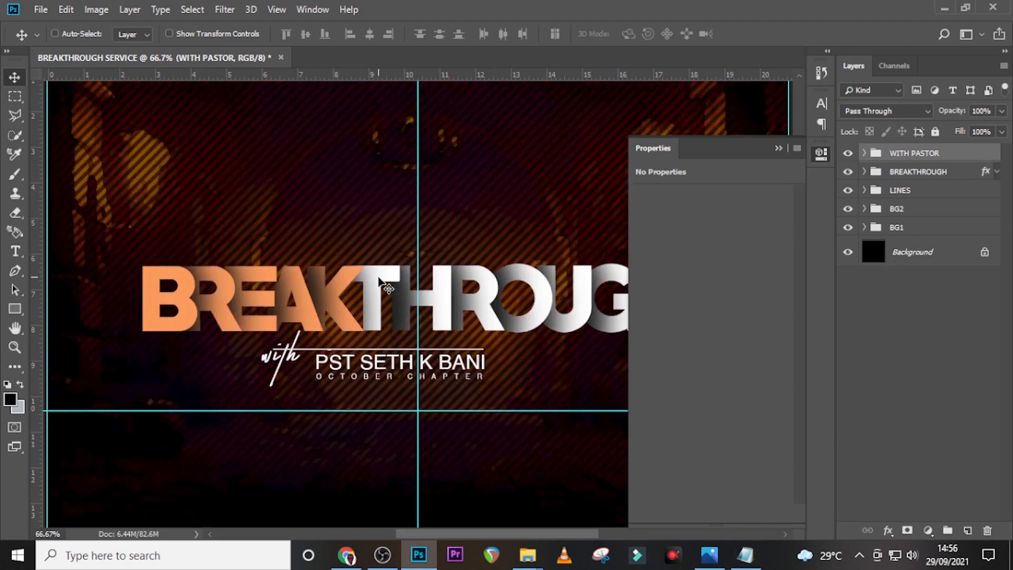
pyautogui.press('t')
pyautogui.click(379, 196)
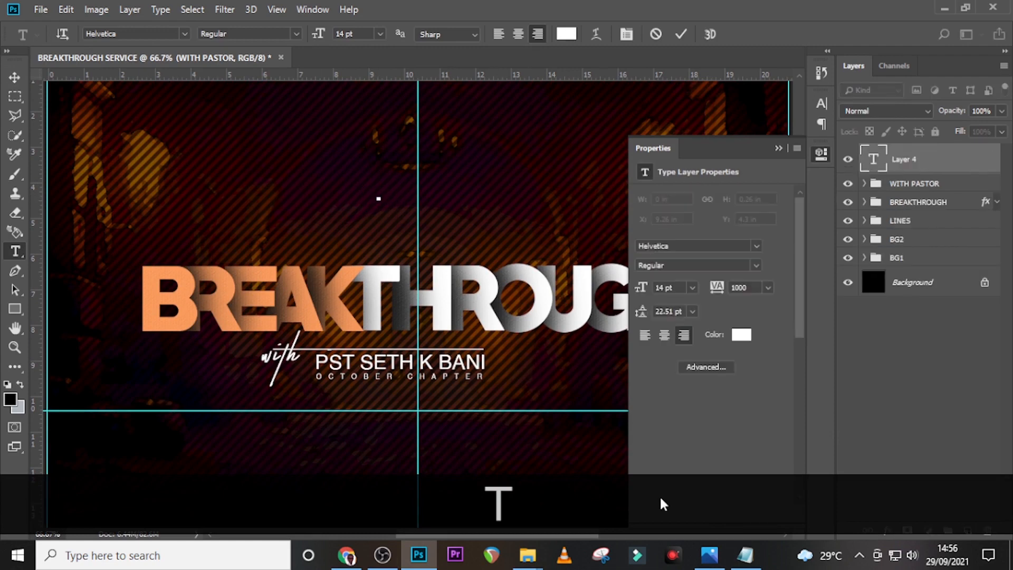
pyautogui.click(745, 555)
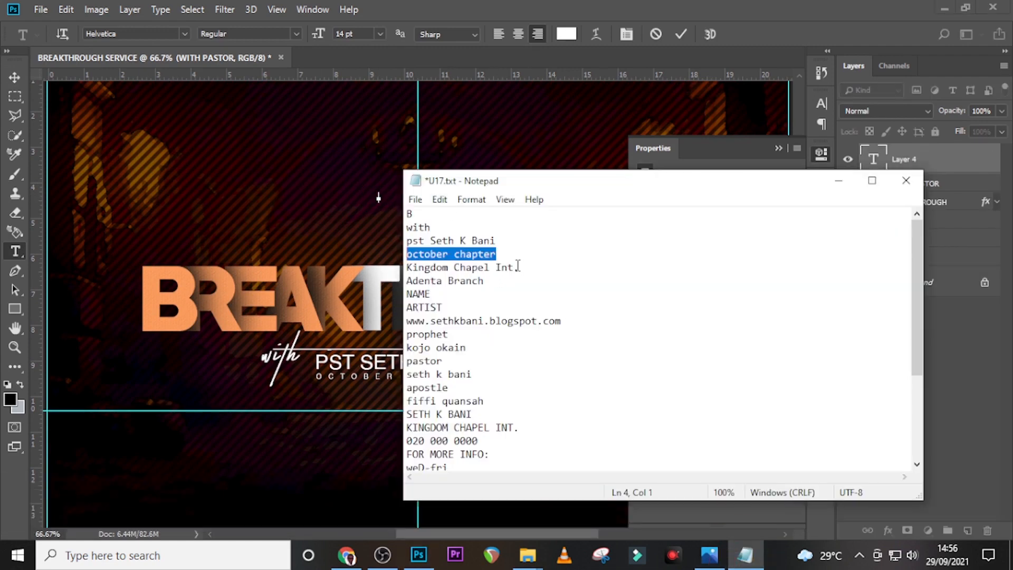
pyautogui.moveTo(505, 279); pyautogui.dragTo(389, 267)
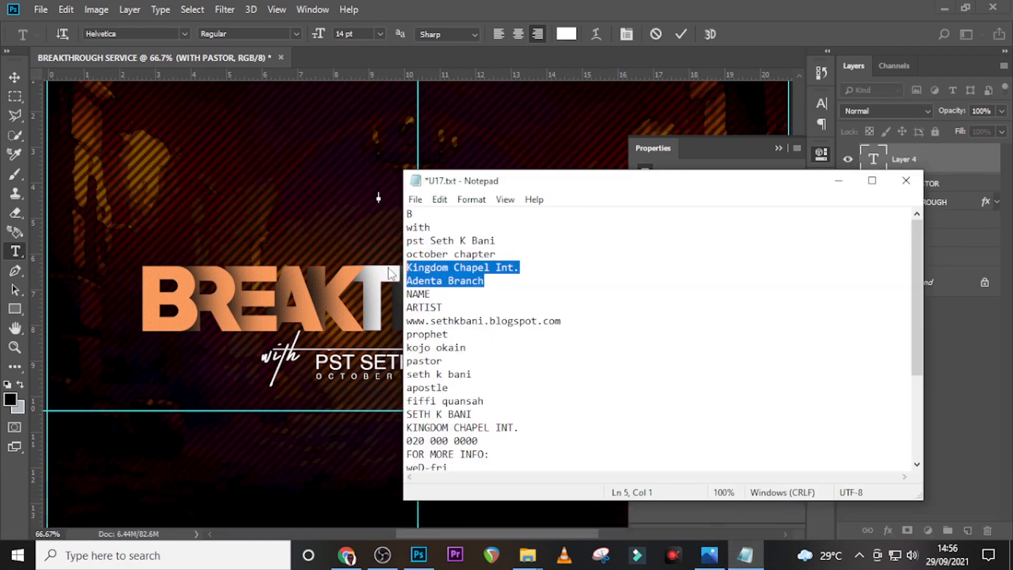
pyautogui.hotkey('ctrl', 'c')
pyautogui.click(746, 6)
pyautogui.hotkey('ctrl', 'v')
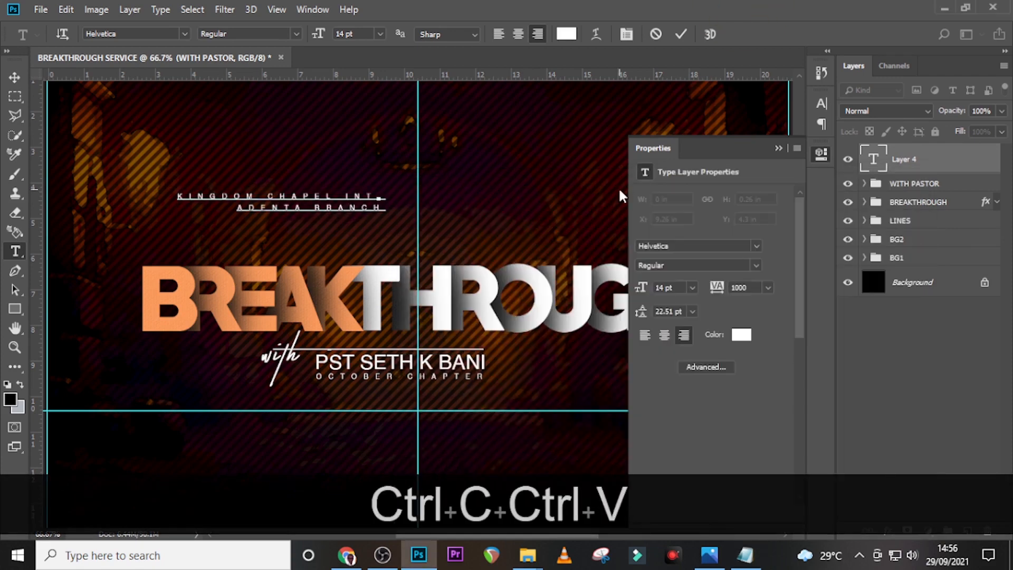
pyautogui.click(911, 160)
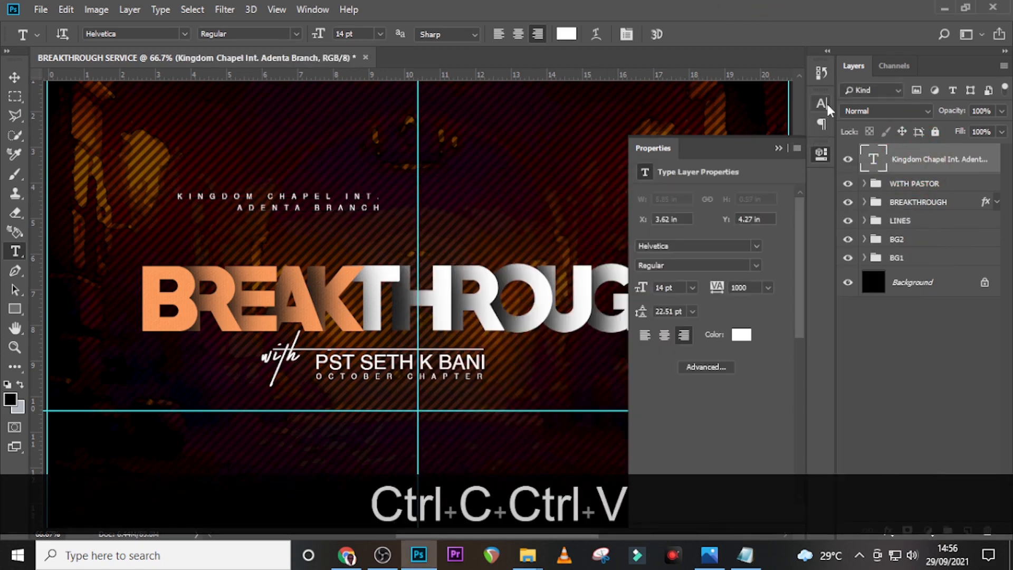
# Left-align the church name text and change its font to Cambria
pyautogui.click(822, 124)
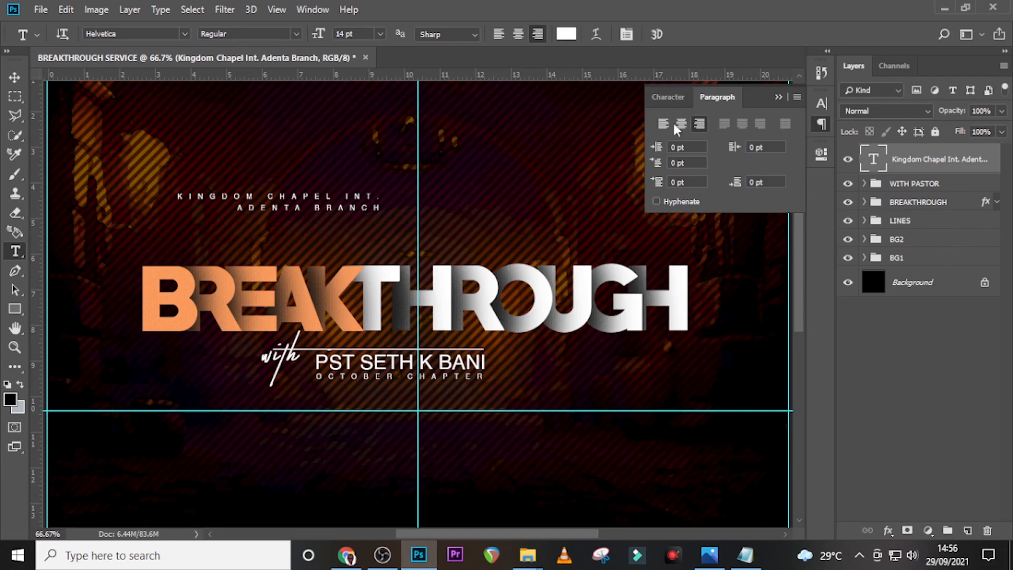
pyautogui.click(664, 123)
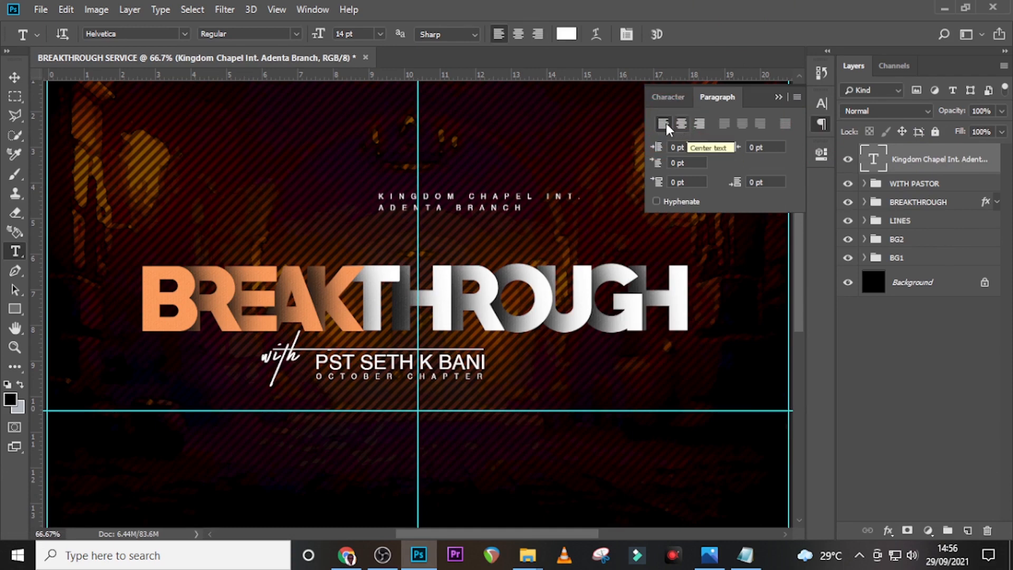
pyautogui.click(666, 98)
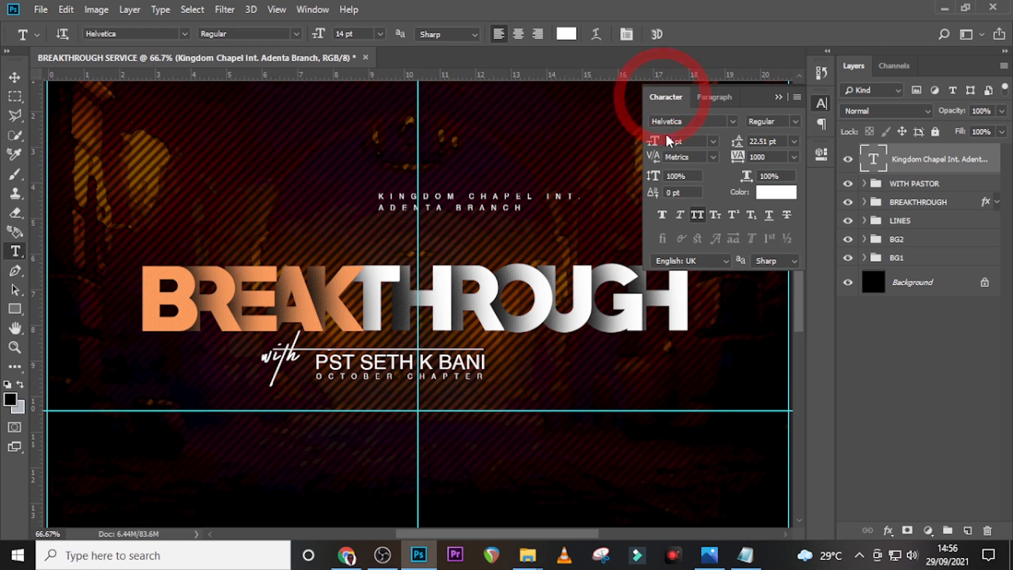
pyautogui.click(732, 121)
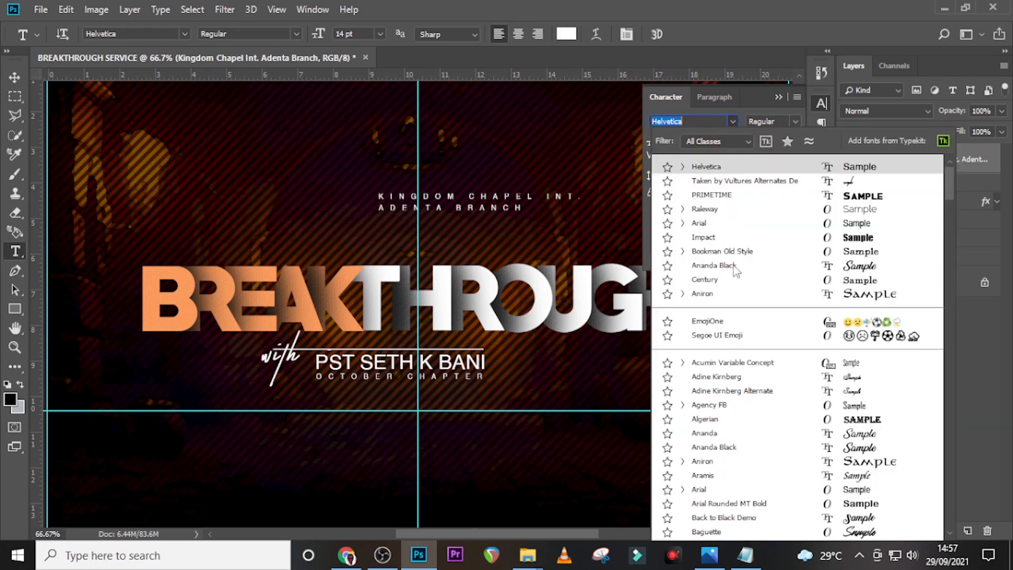
pyautogui.scroll(-5, 744, 433)
pyautogui.scroll(-6, 743, 434)
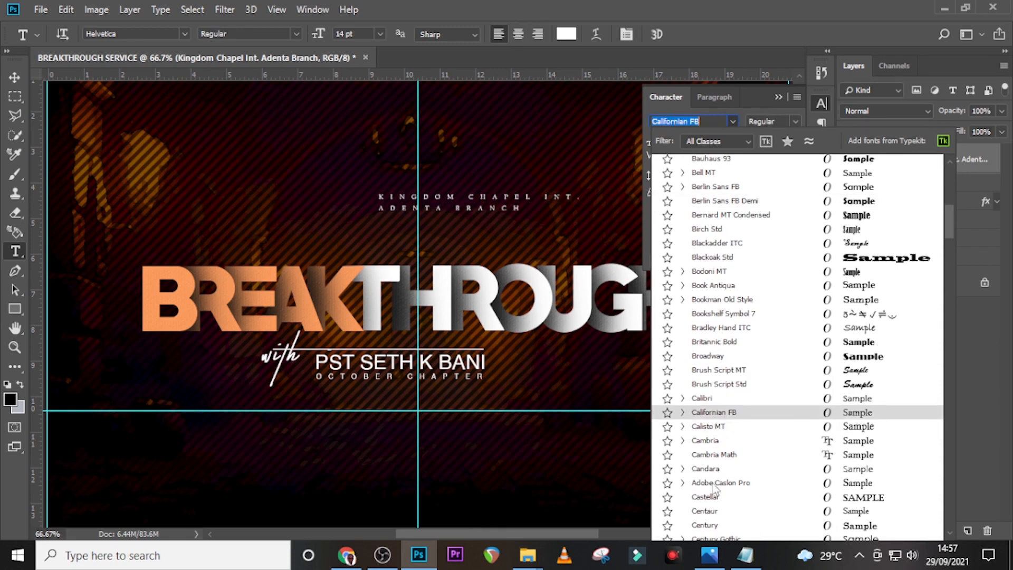
pyautogui.click(699, 440)
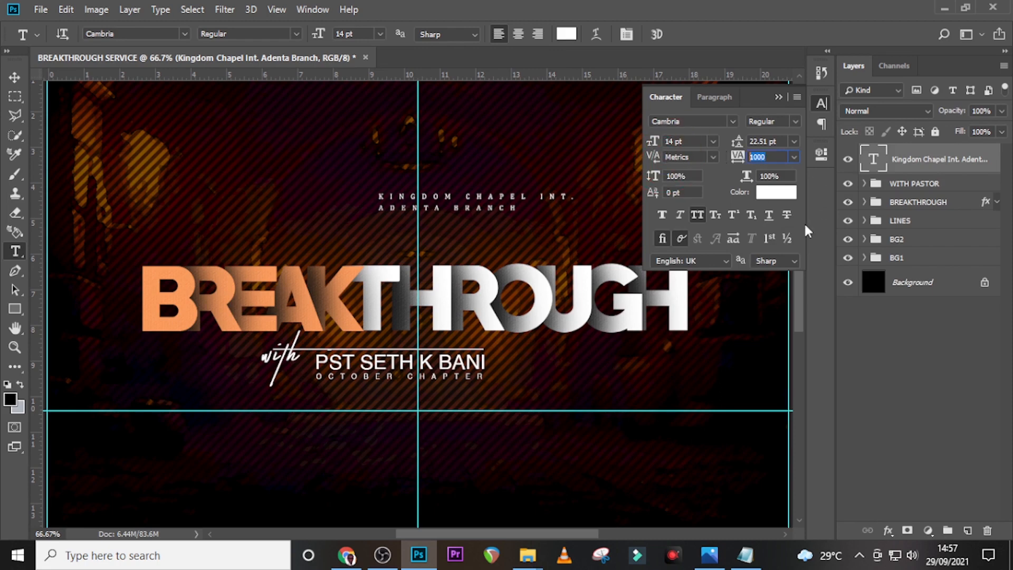
# Set the church name text's tracking to 0 and its font size to 32 pt
pyautogui.write('0')
pyautogui.press('Return')
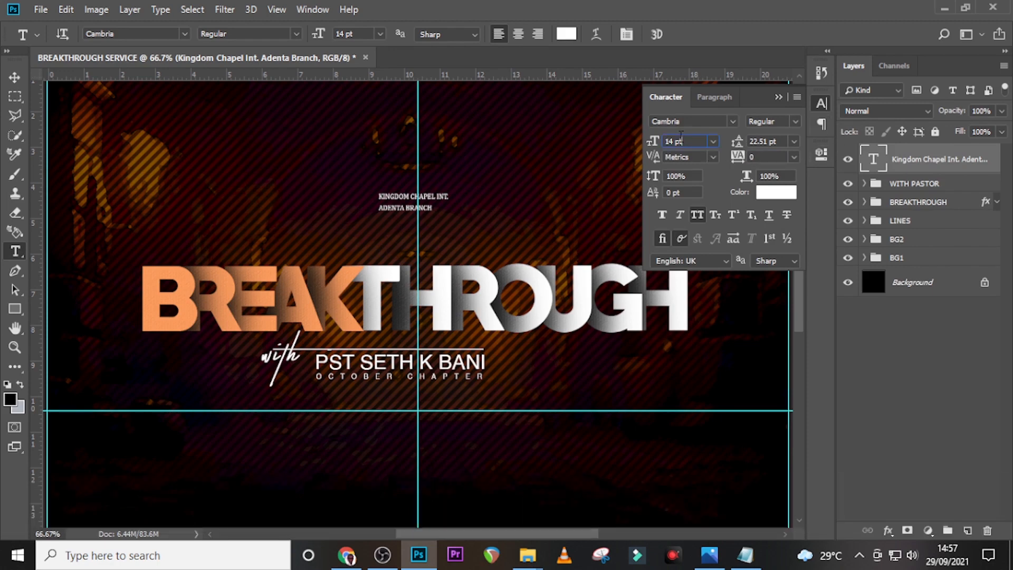
pyautogui.moveTo(680, 141); pyautogui.dragTo(612, 133)
pyautogui.write('32')
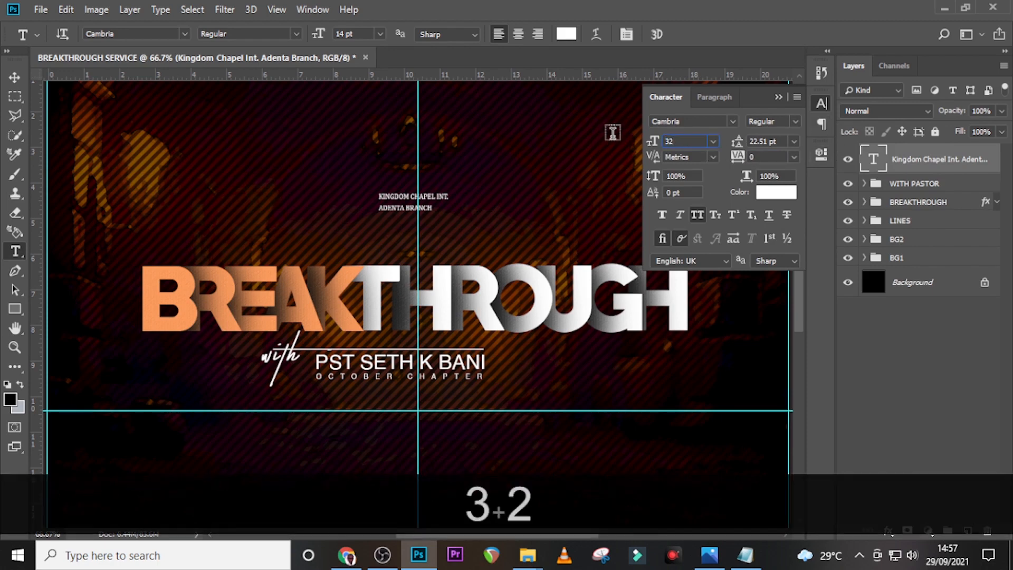
pyautogui.press('Return')
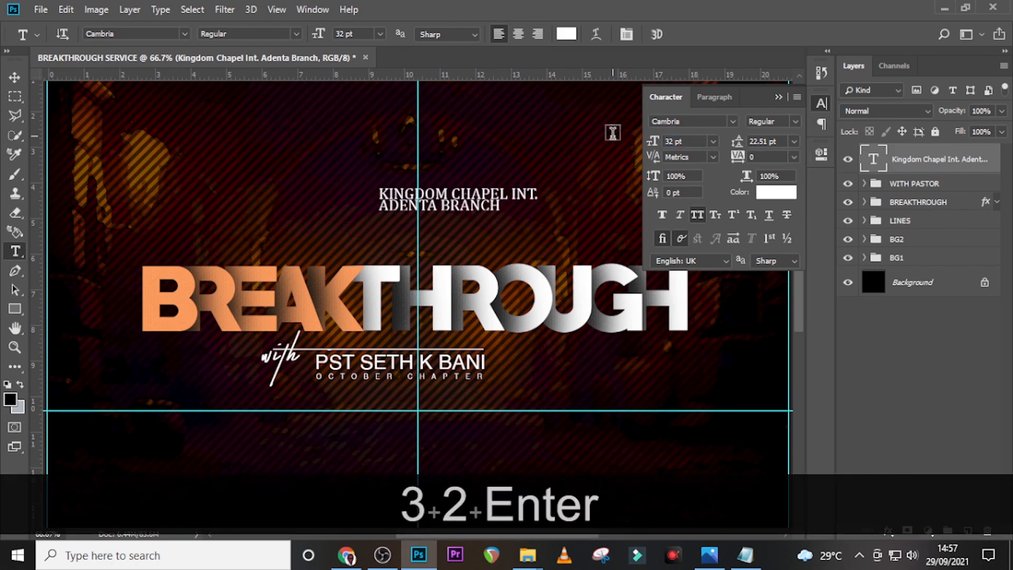
# Turn off All Caps for the church name text, apply Faux Bold and increase the leading to 34.51 pt
pyautogui.click(695, 215)
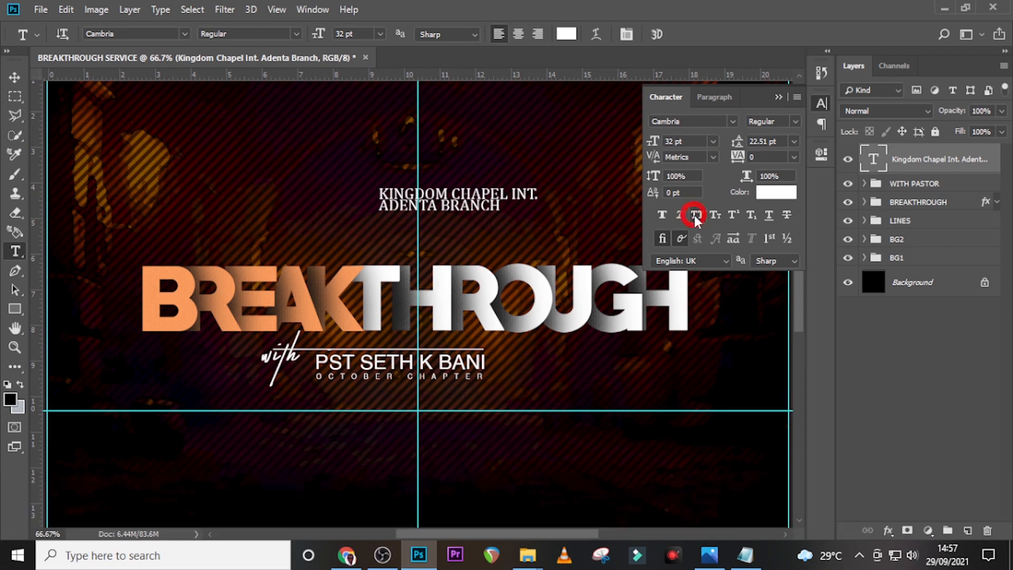
pyautogui.click(662, 215)
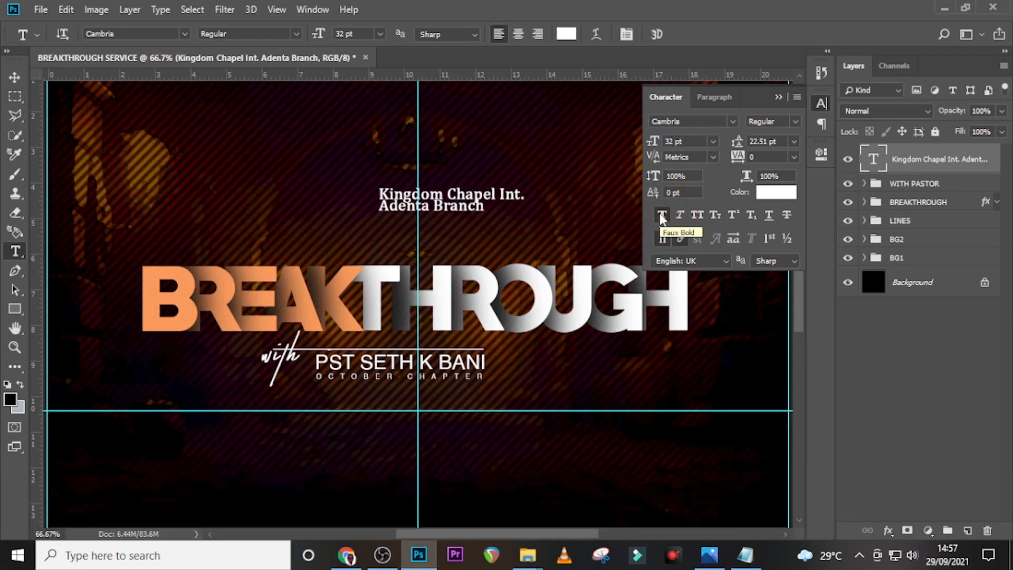
pyautogui.click(743, 136)
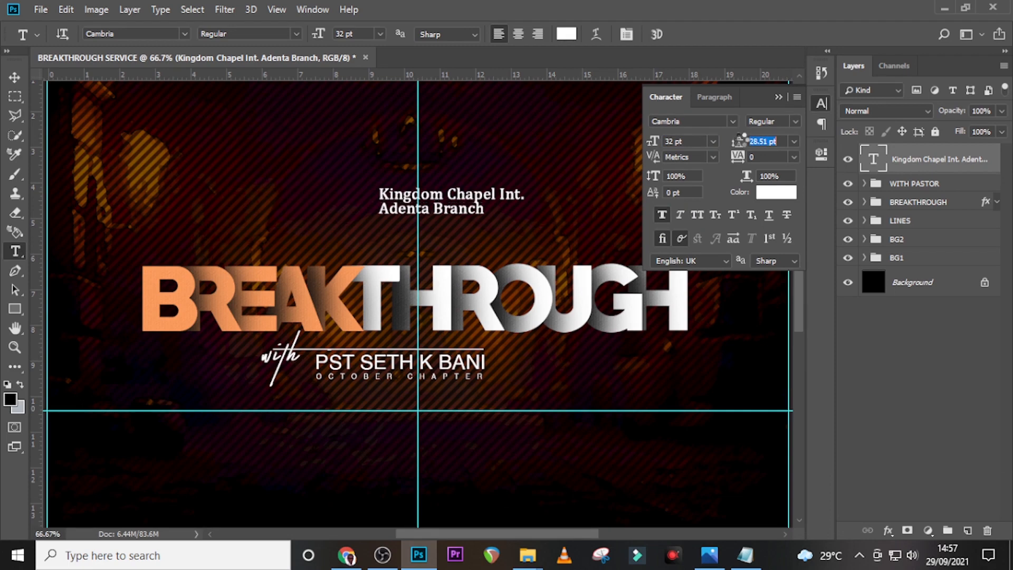
pyautogui.moveTo(744, 140); pyautogui.dragTo(736, 143)
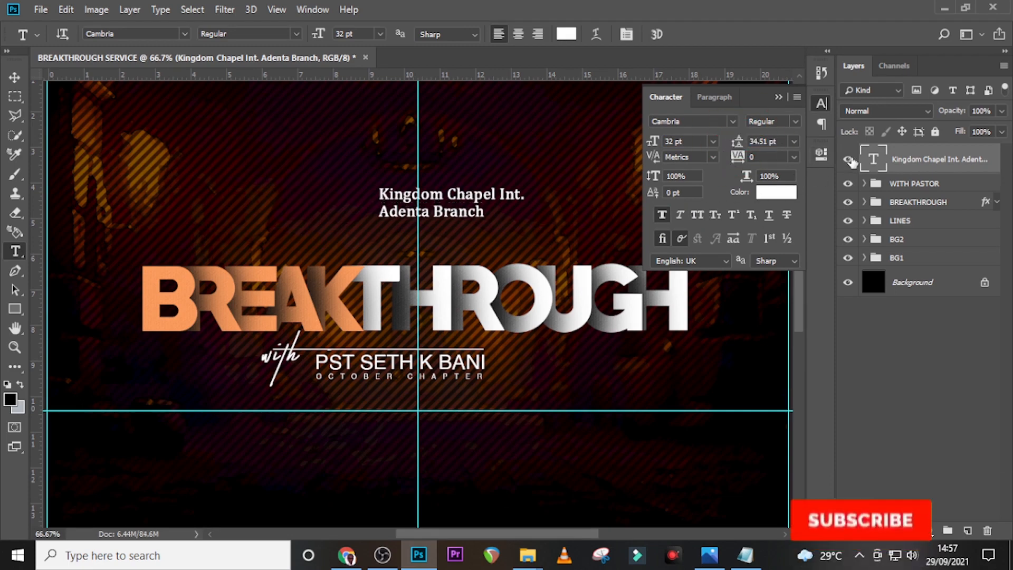
# Remove Faux Bold from the "Adenta Branch" line and set its tracking to 260
pyautogui.doubleClick(875, 161)
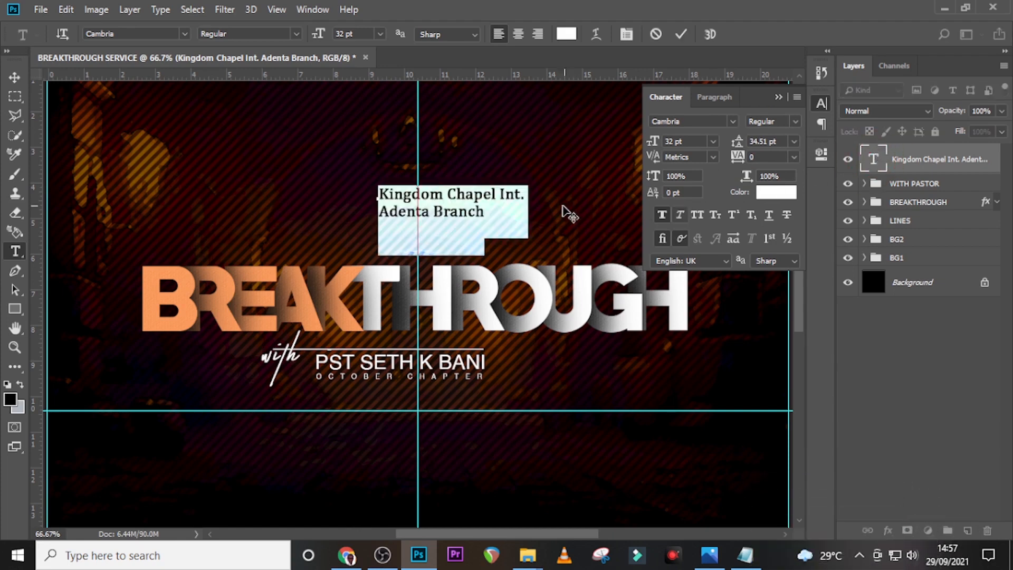
pyautogui.moveTo(478, 217); pyautogui.dragTo(360, 225)
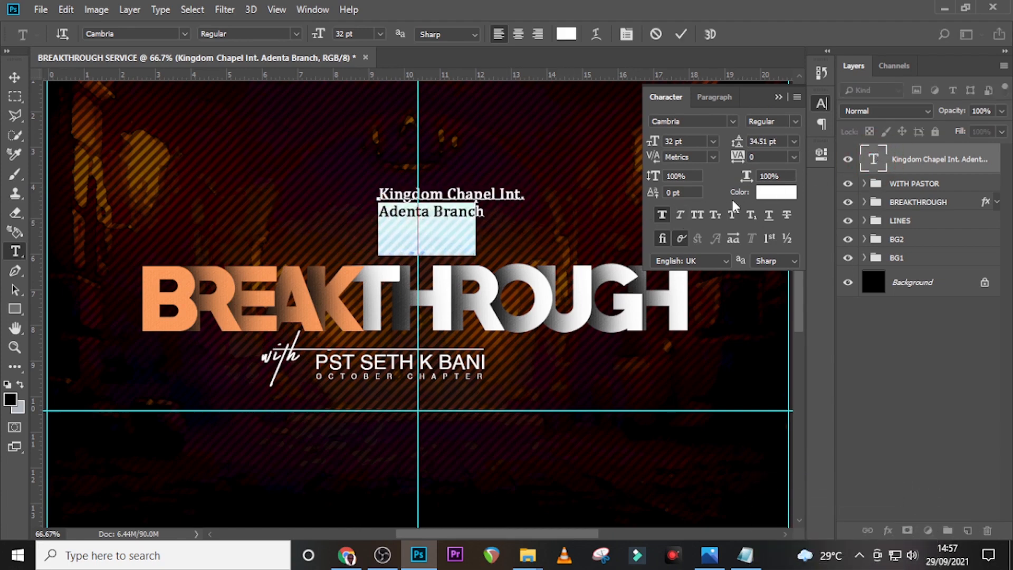
pyautogui.click(663, 212)
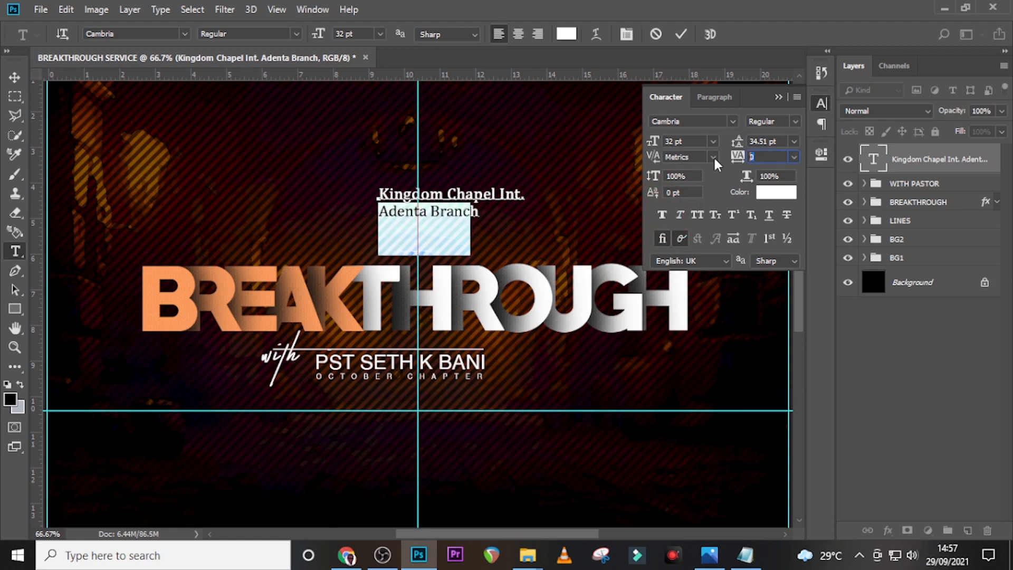
pyautogui.write('260')
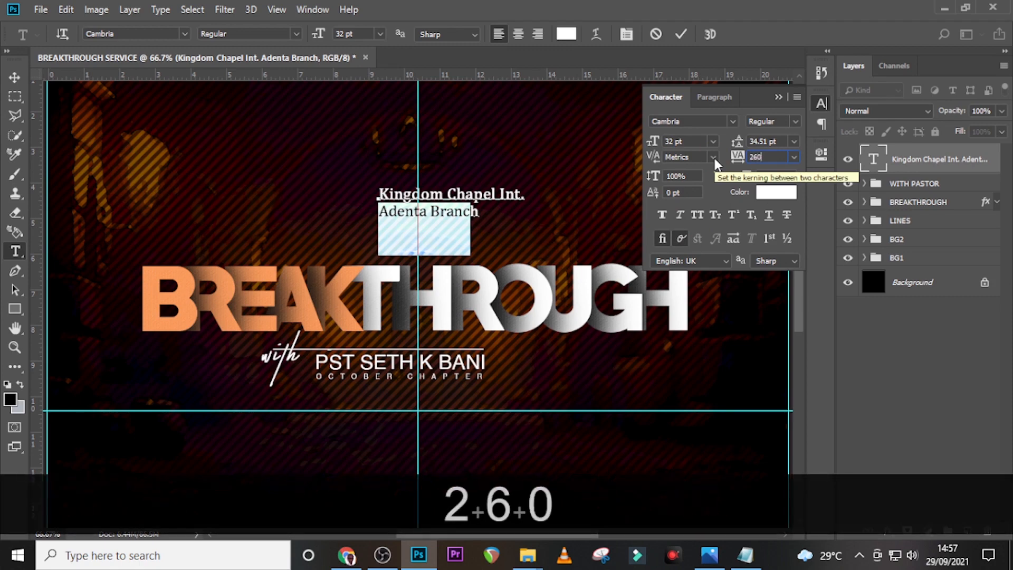
pyautogui.press('Return')
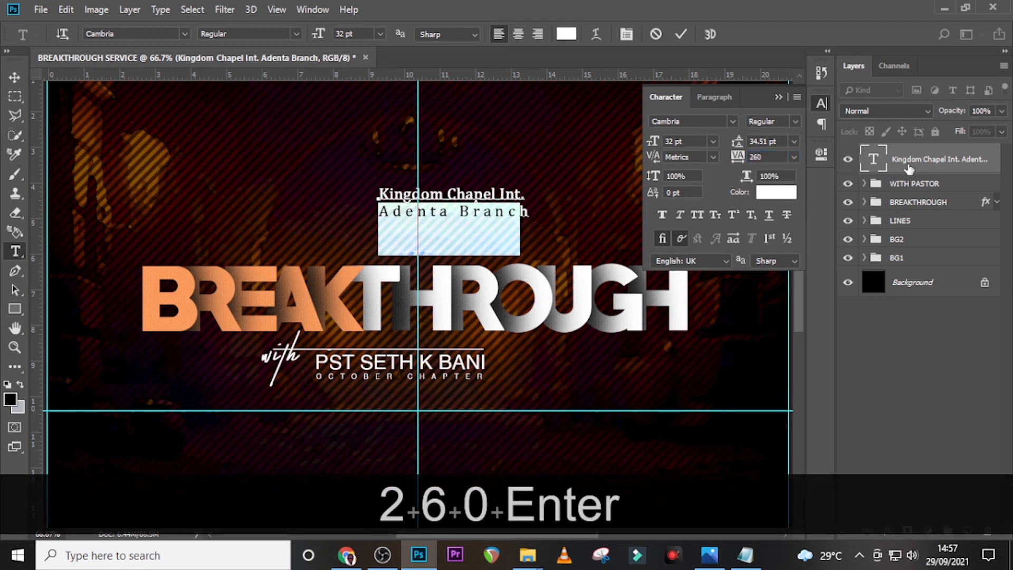
pyautogui.click(909, 168)
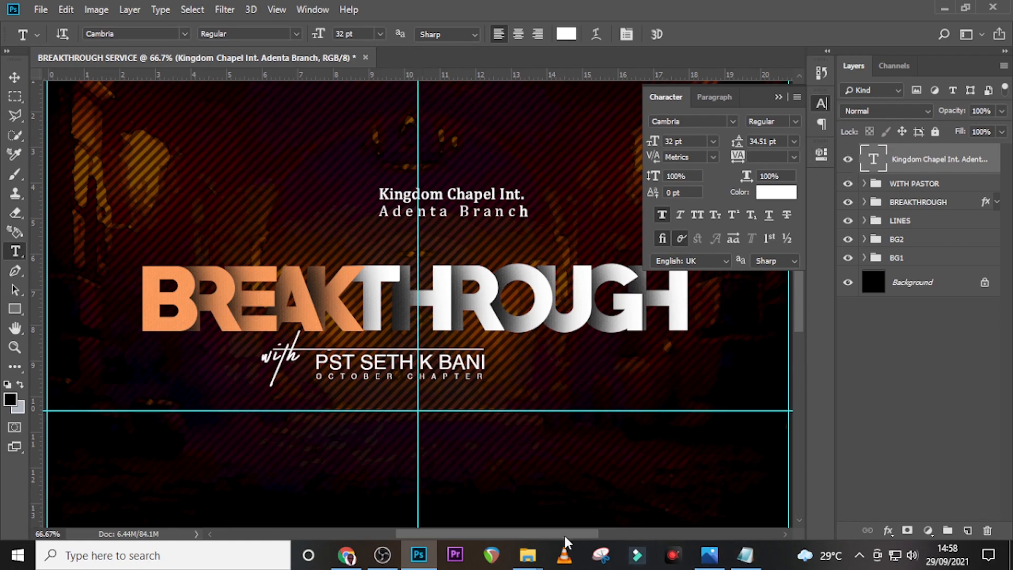
# Place white logo.png from the u17 folder beside the start of the church name and scale it to about 22%
pyautogui.moveTo(525, 558)
pyautogui.click(477, 501)
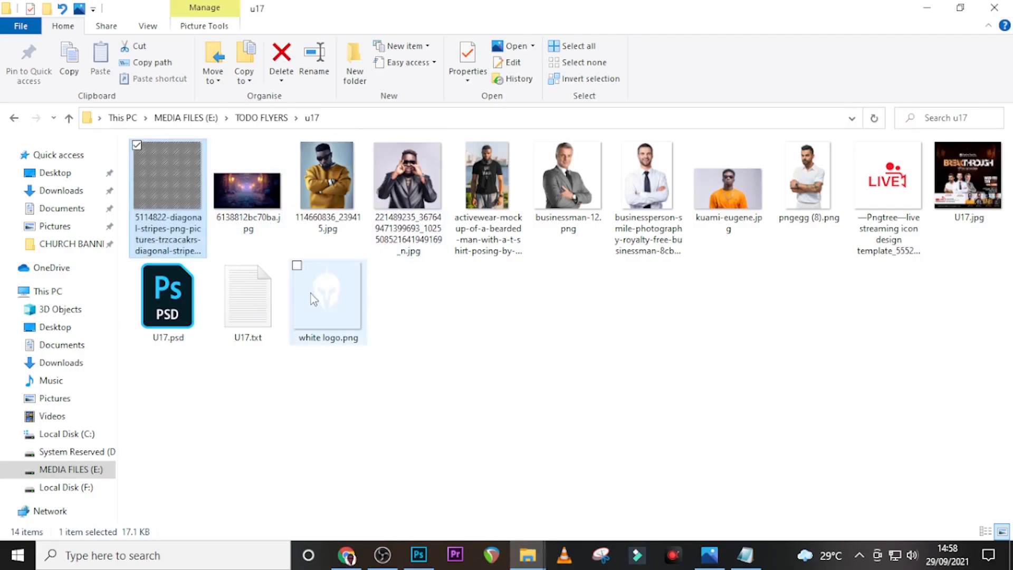
pyautogui.moveTo(405, 499); pyautogui.dragTo(334, 222)
pyautogui.press('v')
pyautogui.moveTo(294, 174); pyautogui.dragTo(351, 199)
pyautogui.press('Up')
pyautogui.hotkey('ctrl', 't')
pyautogui.moveTo(394, 249); pyautogui.dragTo(388, 239)
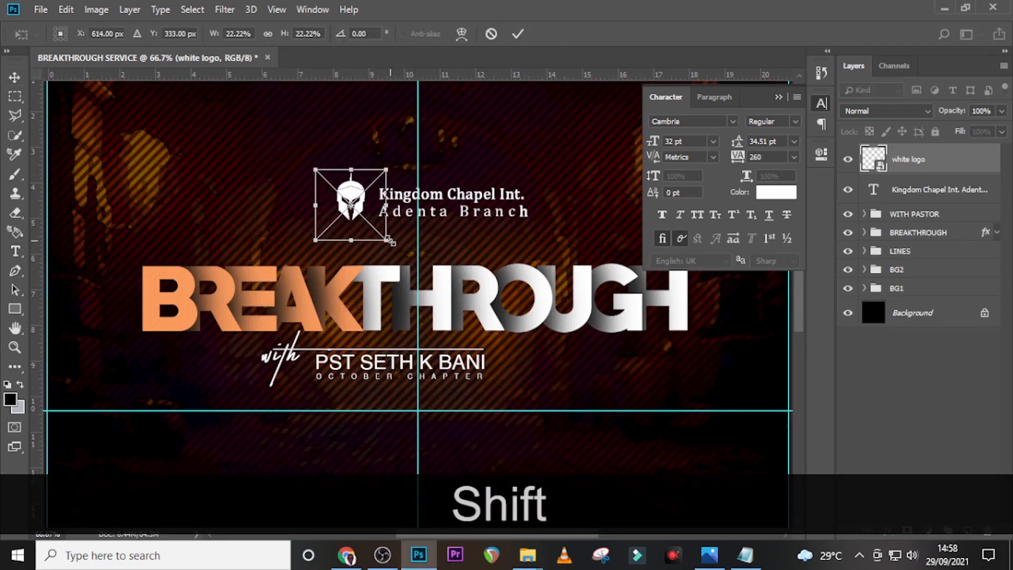
pyautogui.press('Return')
# Nudge the helmet logo slightly right so it sits closer to the church name text
pyautogui.press('Left')
pyautogui.press('Down')
pyautogui.press('Right')
pyautogui.press('Right')
pyautogui.press('Right')
pyautogui.press('Right')
pyautogui.press('Right')
pyautogui.press('Right')
pyautogui.press('Up')
# Group the white logo and church name text layers and rename the group LOGO
pyautogui.hotkey('ctrl', '-')
pyautogui.hotkey('ctrl', '-')
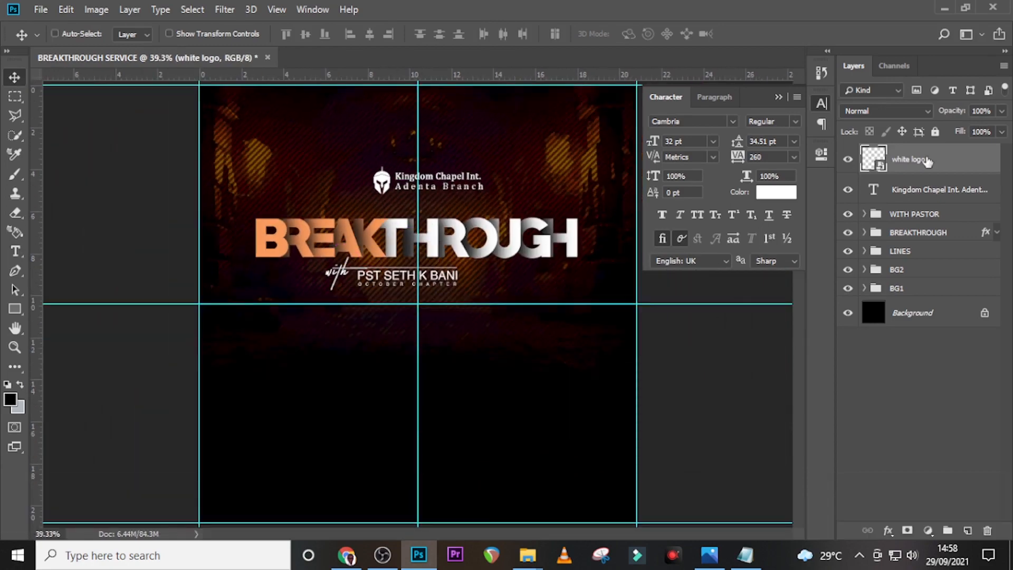
pyautogui.keyDown('ctrl'); pyautogui.click(917, 191); pyautogui.keyUp('ctrl')
pyautogui.hotkey('ctrl', 'g')
pyautogui.doubleClick(908, 153)
pyautogui.write('LOGO')
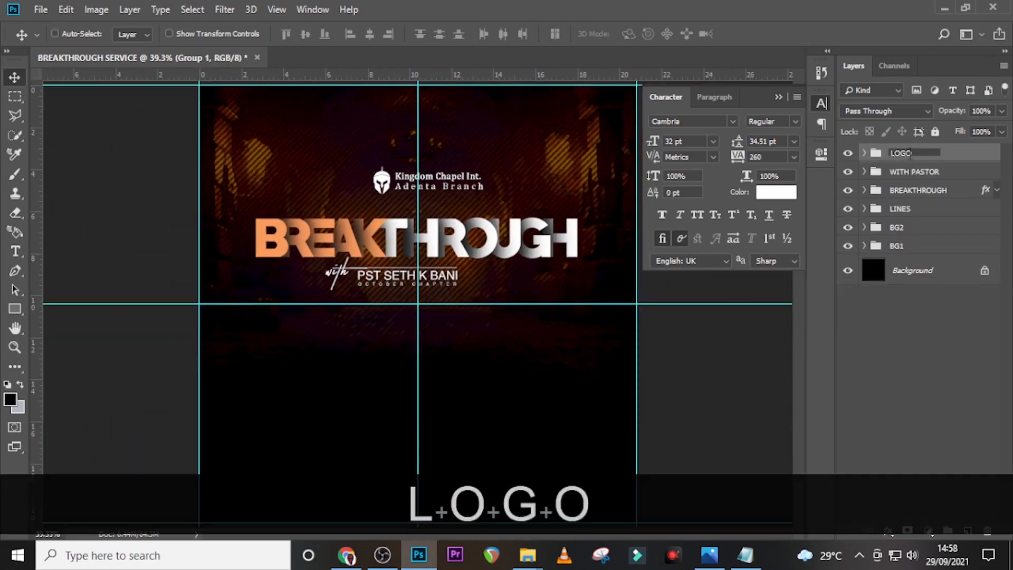
pyautogui.press('Return')
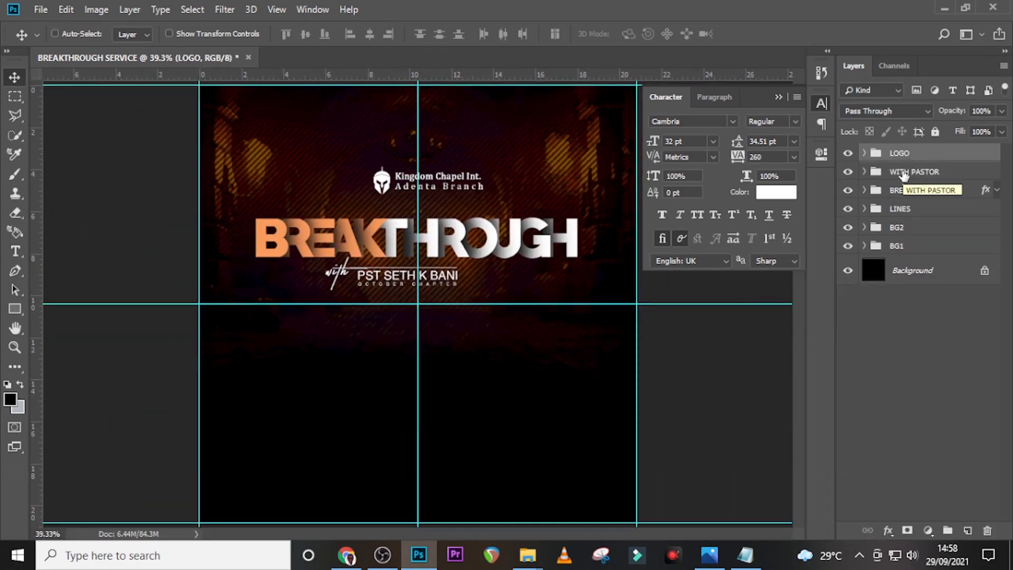
# Draw a rectangle about 1668 x 260 px across the lower part of the flyer and fill it with off-white
pyautogui.press('t')
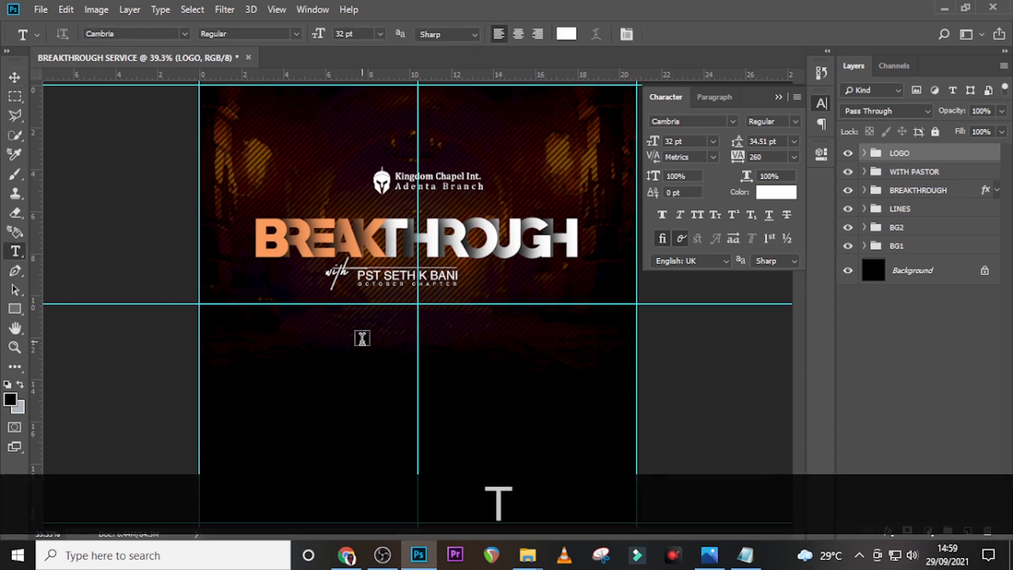
pyautogui.click(14, 312)
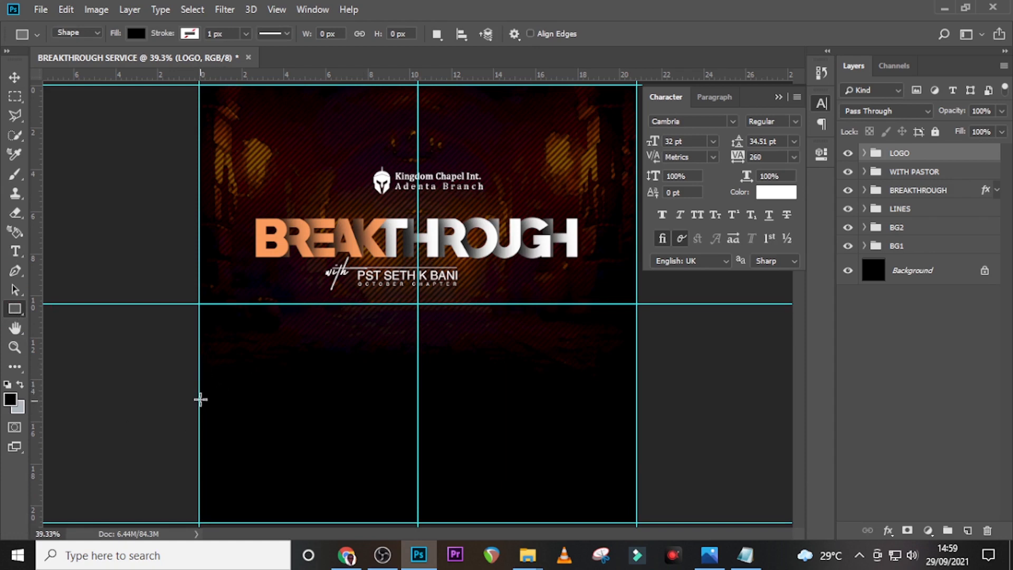
pyautogui.moveTo(203, 424); pyautogui.dragTo(680, 493)
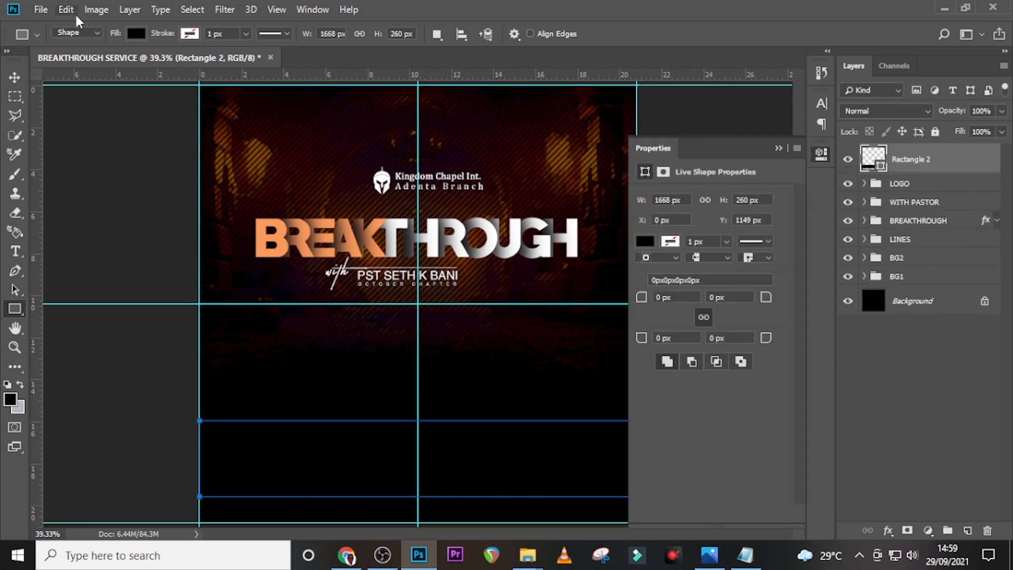
pyautogui.click(136, 33)
pyautogui.click(70, 109)
pyautogui.press('Return')
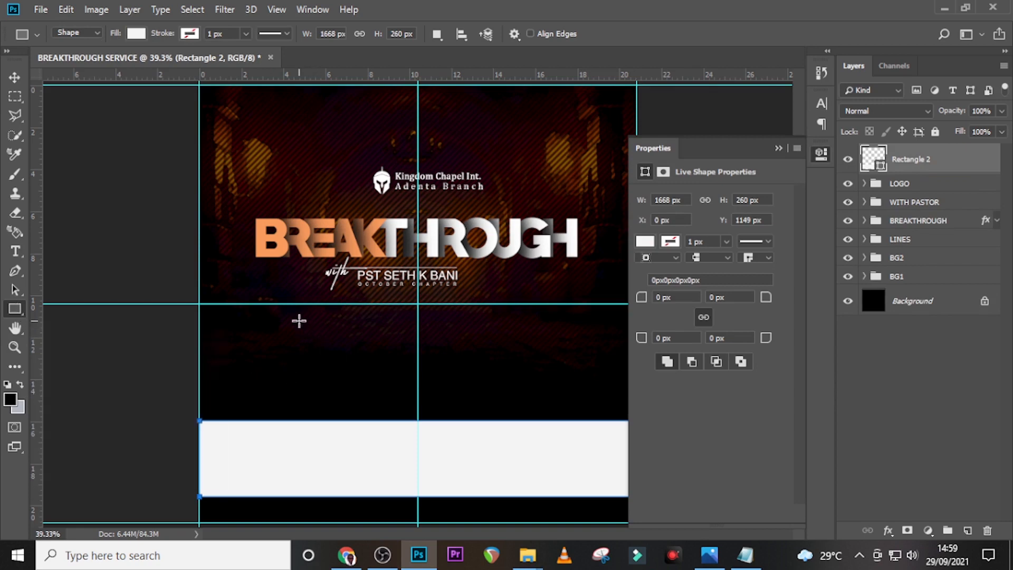
# Draw a second rectangle about 243 x 398 px over the title area and fill it with pale yellow
pyautogui.moveTo(298, 321); pyautogui.dragTo(369, 205)
pyautogui.click(136, 33)
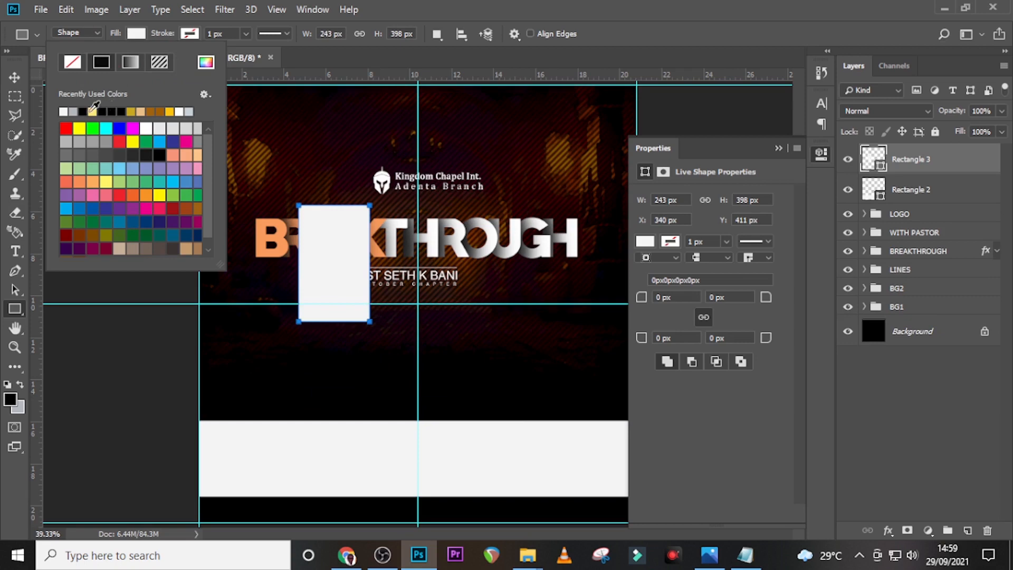
pyautogui.click(92, 111)
# Move the yellow rectangle onto the white band, just past its middle, and clip it to the band with a clipping mask
pyautogui.click(950, 169)
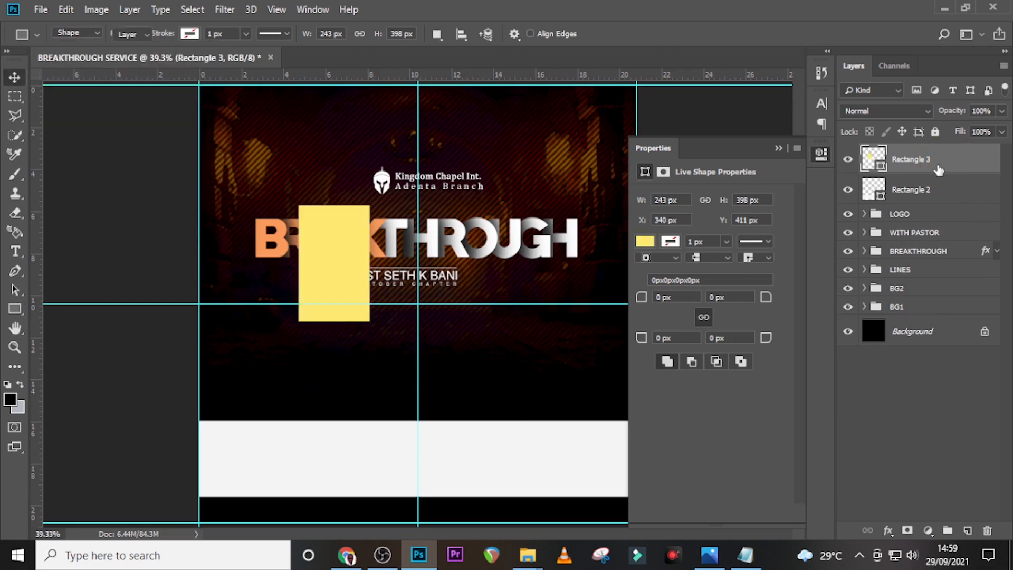
pyautogui.press('v')
pyautogui.moveTo(335, 275); pyautogui.dragTo(435, 459)
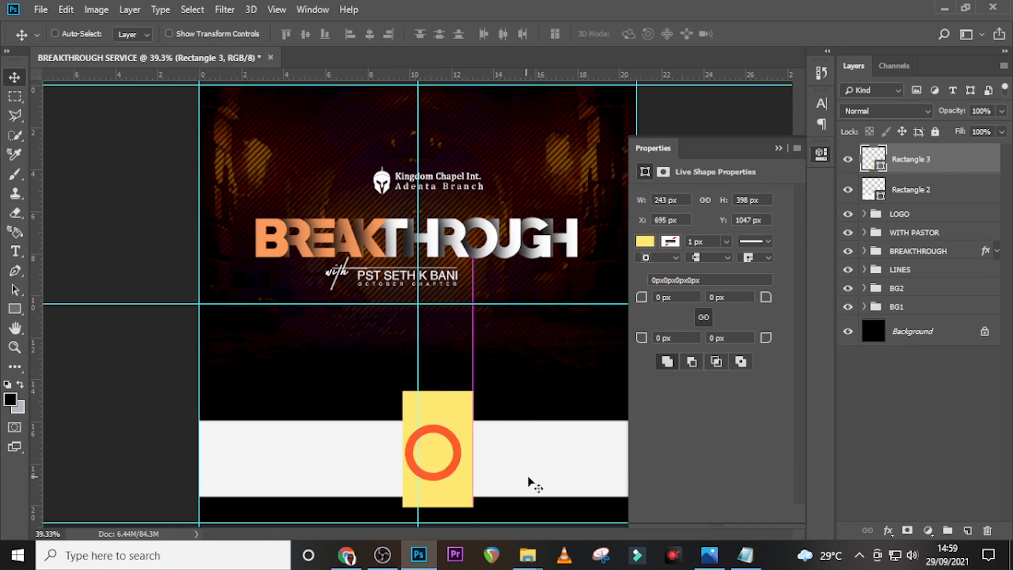
pyautogui.rightClick(916, 158)
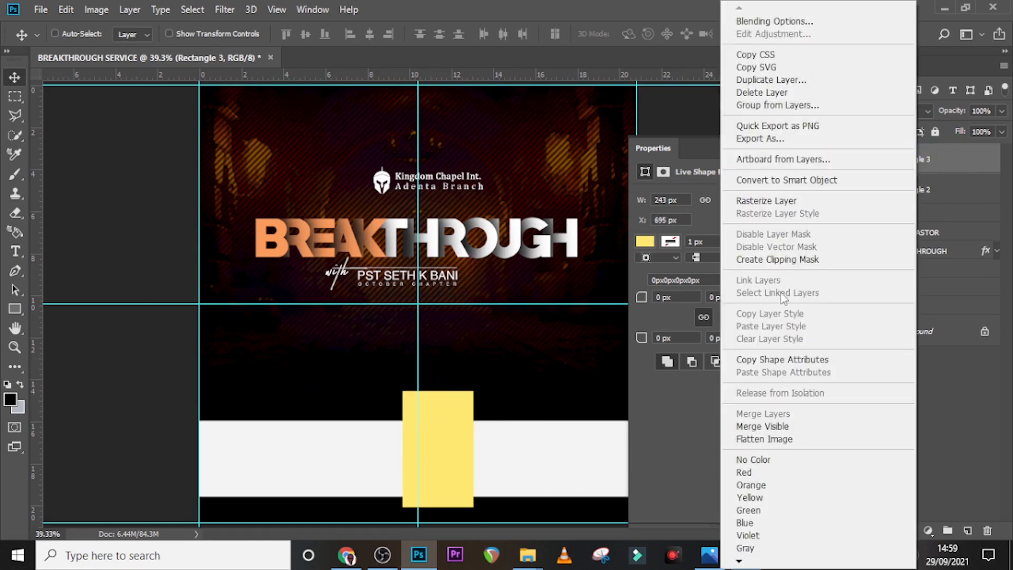
pyautogui.click(771, 260)
# Narrow the clipped yellow rectangle to about 198 px wide, keeping its left edge in place
pyautogui.hotkey('ctrl', 't')
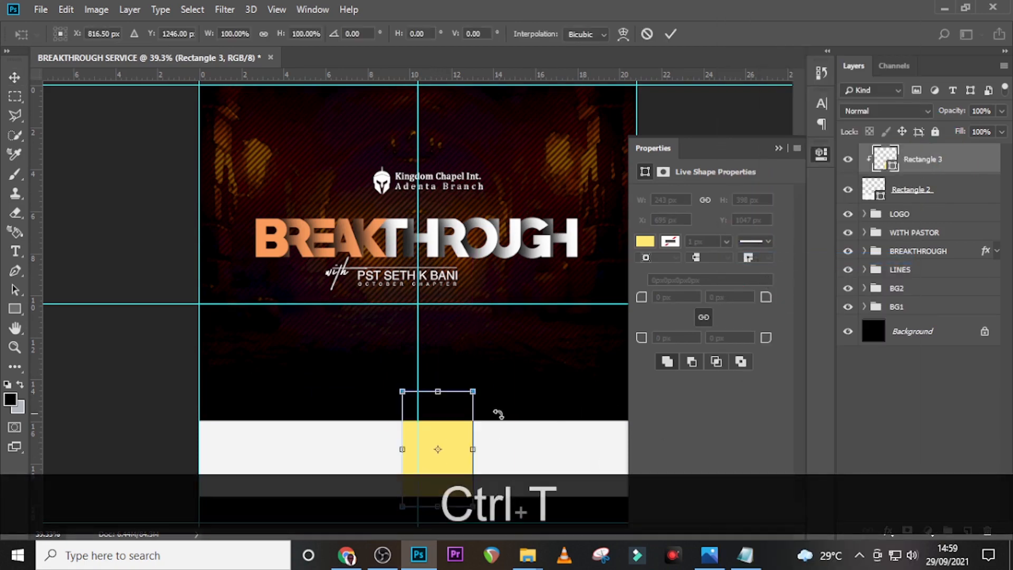
pyautogui.moveTo(473, 450); pyautogui.dragTo(460, 451)
pyautogui.press('Return')
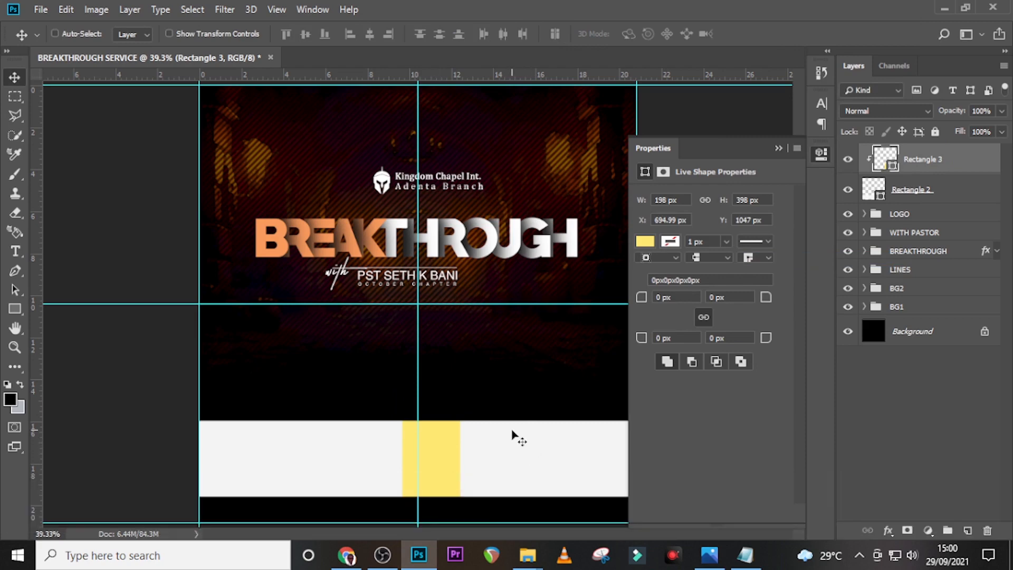
# Duplicate the yellow block and position the copy directly against its right edge
pyautogui.hotkey('ctrl', 'j')
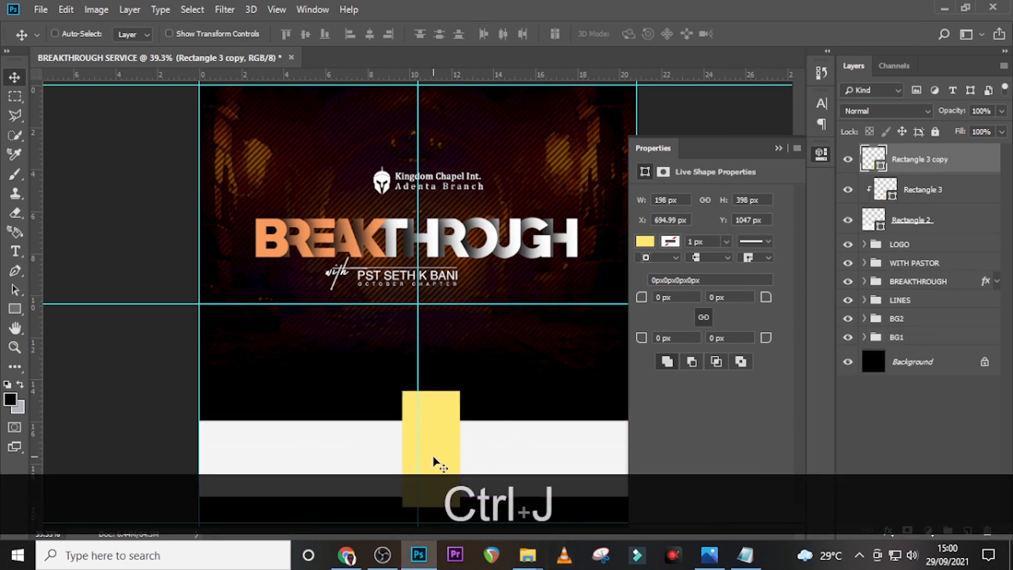
pyautogui.moveTo(433, 466); pyautogui.dragTo(496, 469)
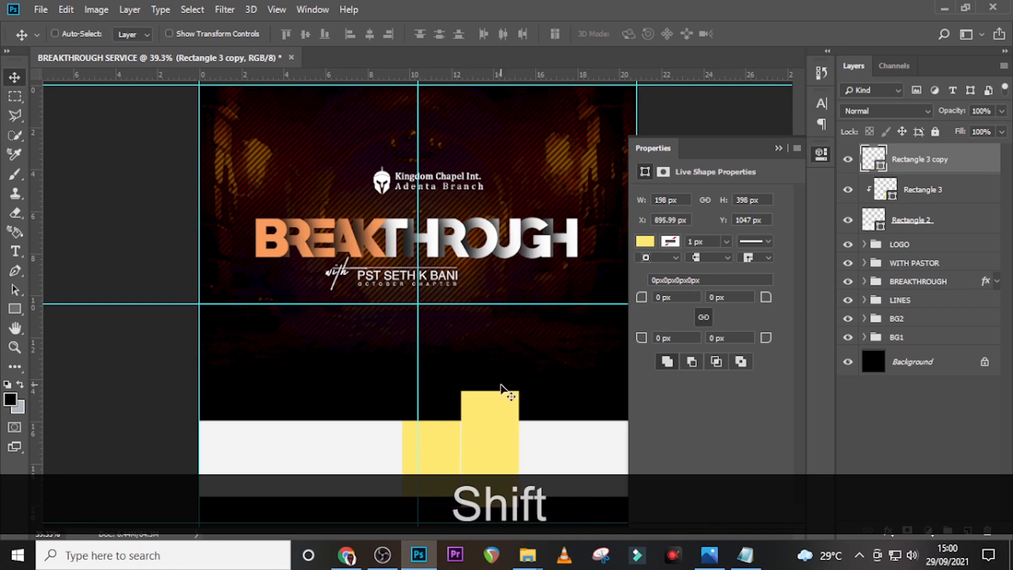
pyautogui.press('Left')
pyautogui.press('Left')
pyautogui.press('Right')
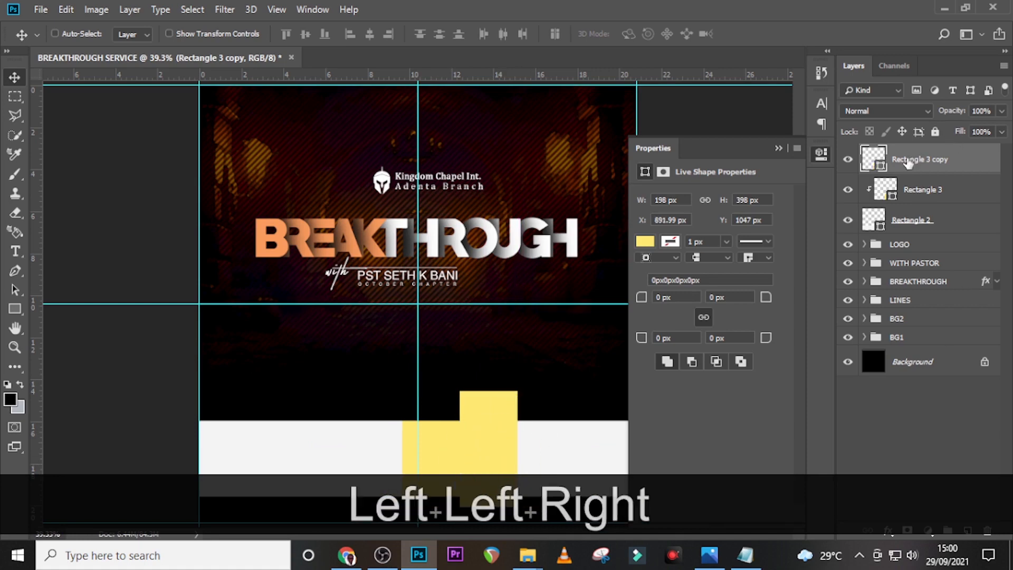
# Recolour the second block to the darker yellow cfbf63 and clip it to the white band
pyautogui.doubleClick(880, 163)
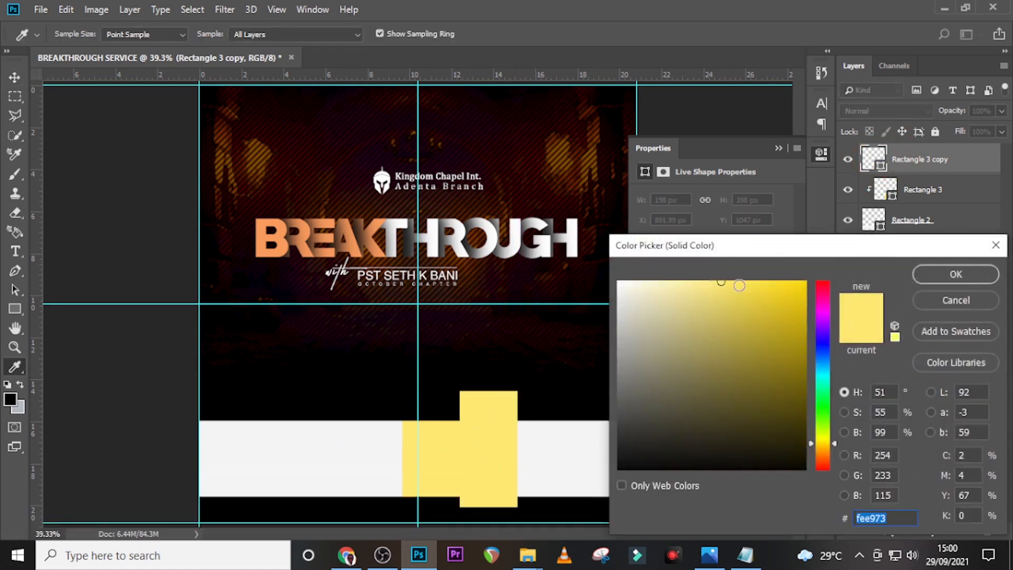
pyautogui.click(716, 316)
pyautogui.click(955, 274)
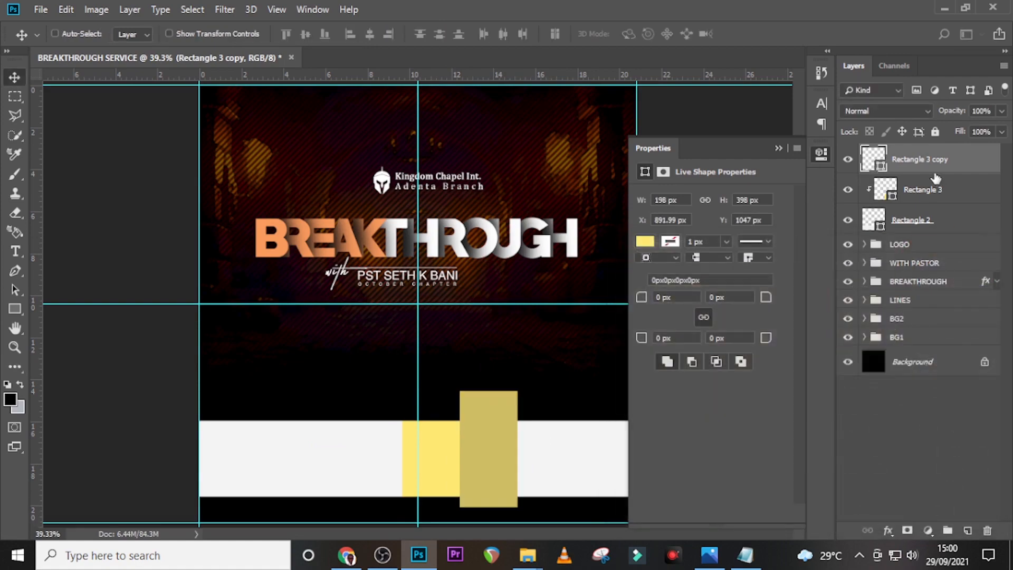
pyautogui.rightClick(934, 163)
pyautogui.click(822, 260)
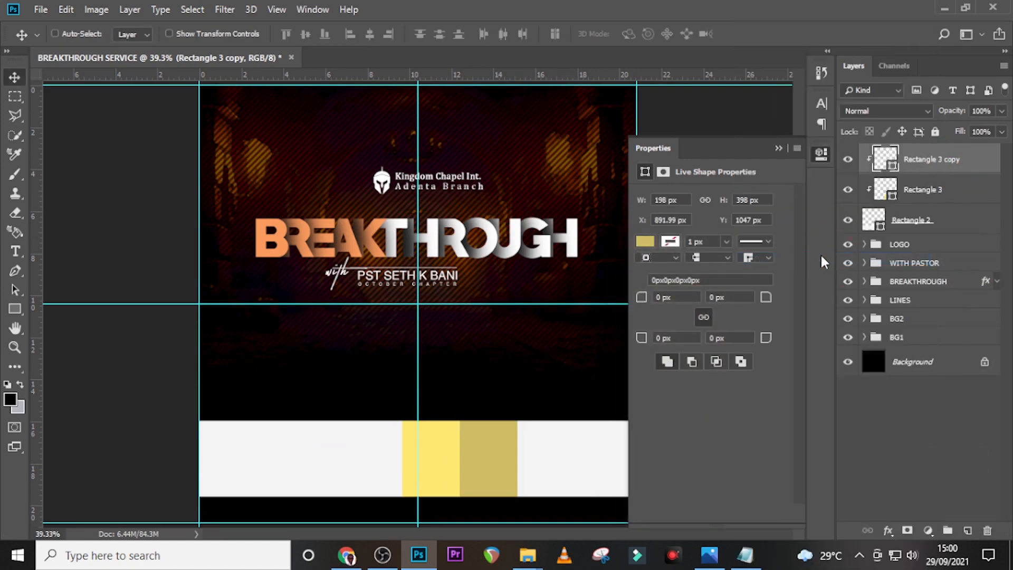
# Duplicate the darker yellow block, place the copy flush against its right edge, and clip it to the white band
pyautogui.hotkey('ctrl', 'j')
pyautogui.click(777, 148)
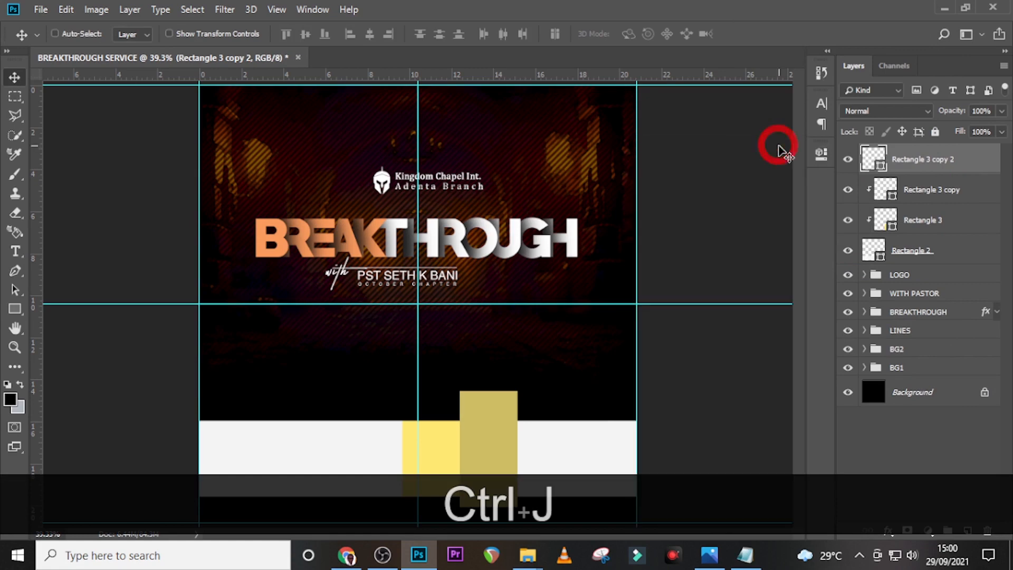
pyautogui.moveTo(510, 449); pyautogui.dragTo(566, 445)
pyautogui.hotkey('shift', 'Left')
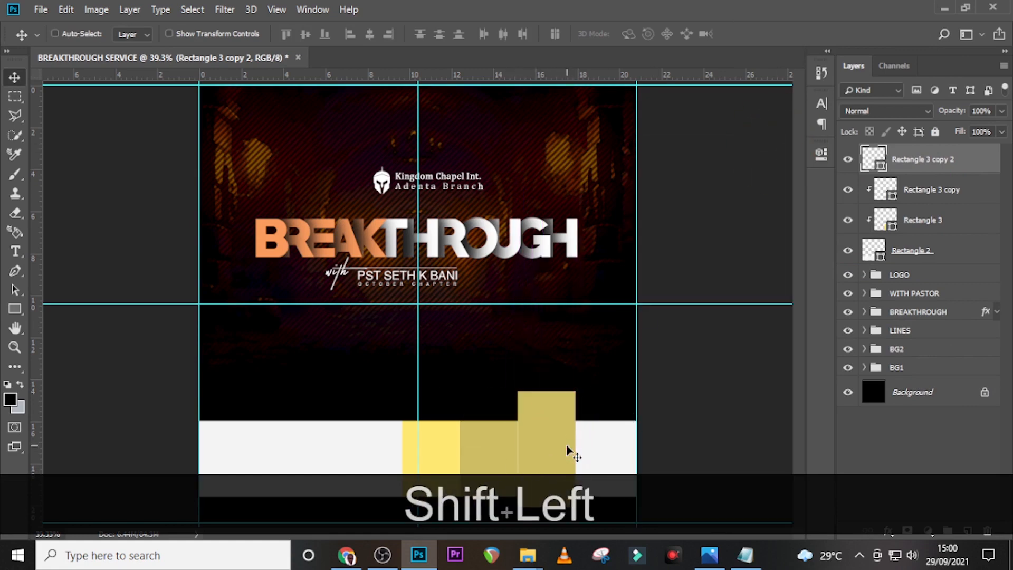
pyautogui.hotkey('shift', 'Left')
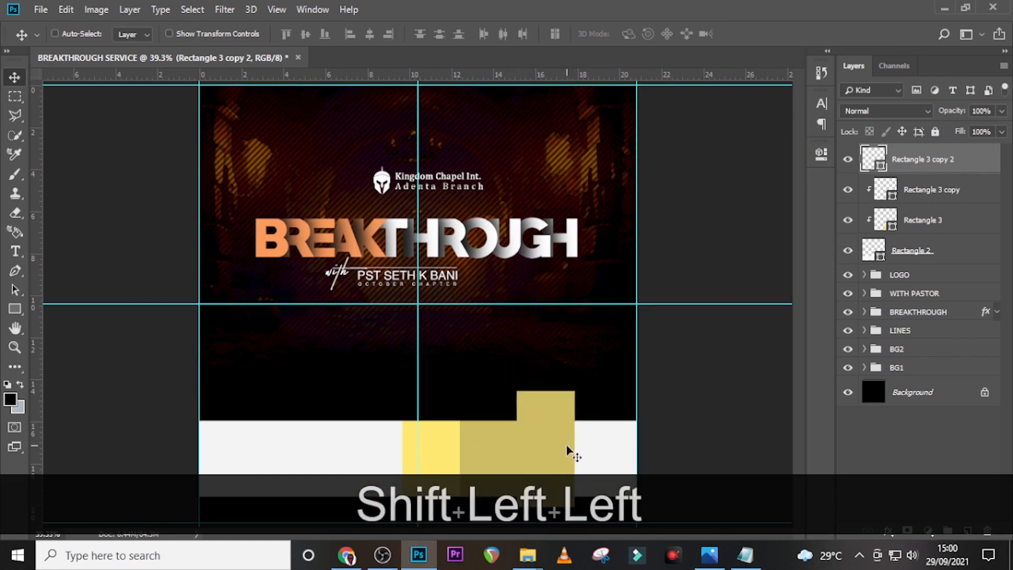
pyautogui.rightClick(930, 169)
pyautogui.click(812, 258)
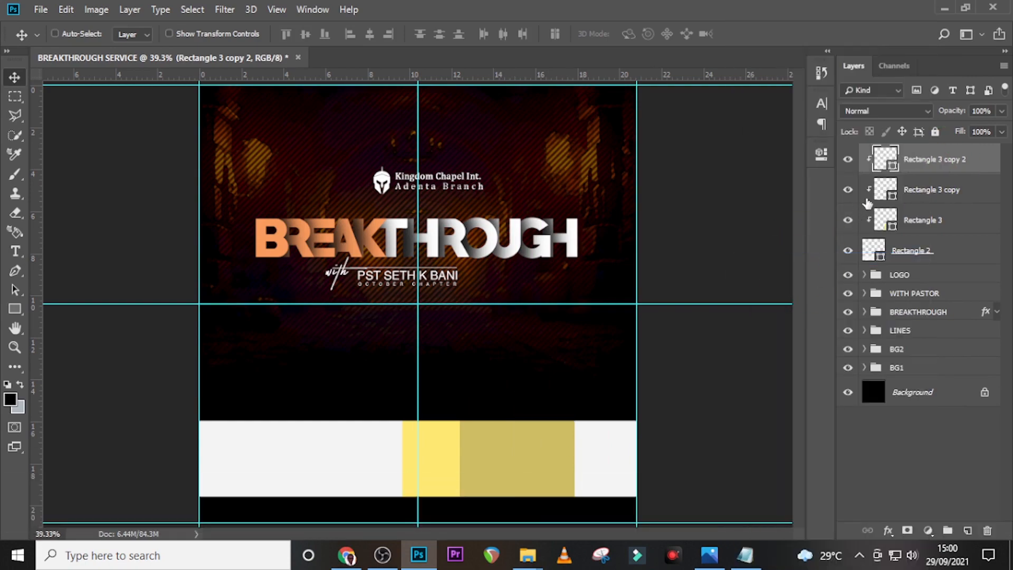
# Recolour the third block to the olive tone 776d38
pyautogui.doubleClick(885, 159)
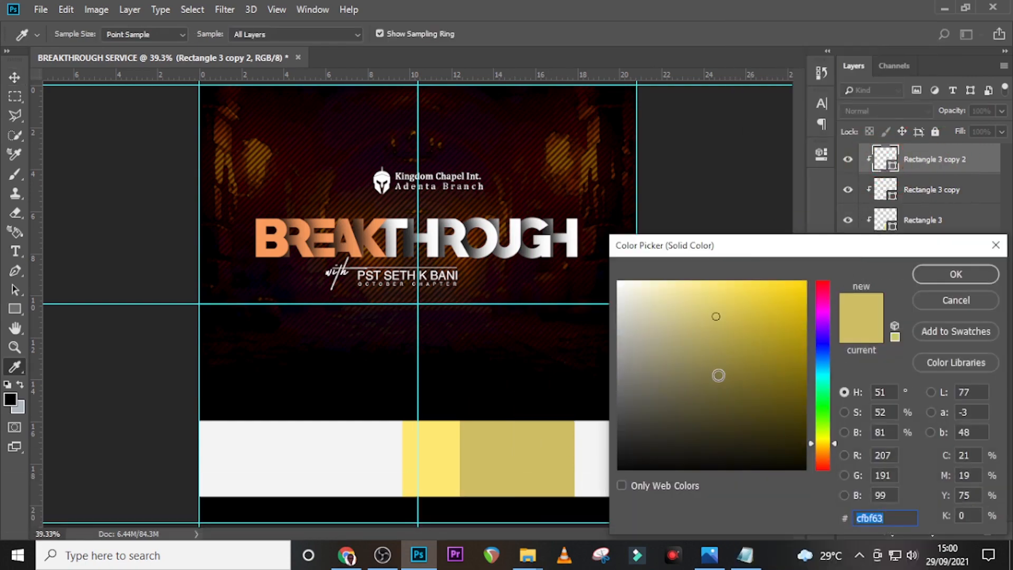
pyautogui.click(718, 375)
pyautogui.click(941, 271)
# Duplicate the olive block, place the copy flush against its right edge, and clip it to the white band
pyautogui.press('ctrl')
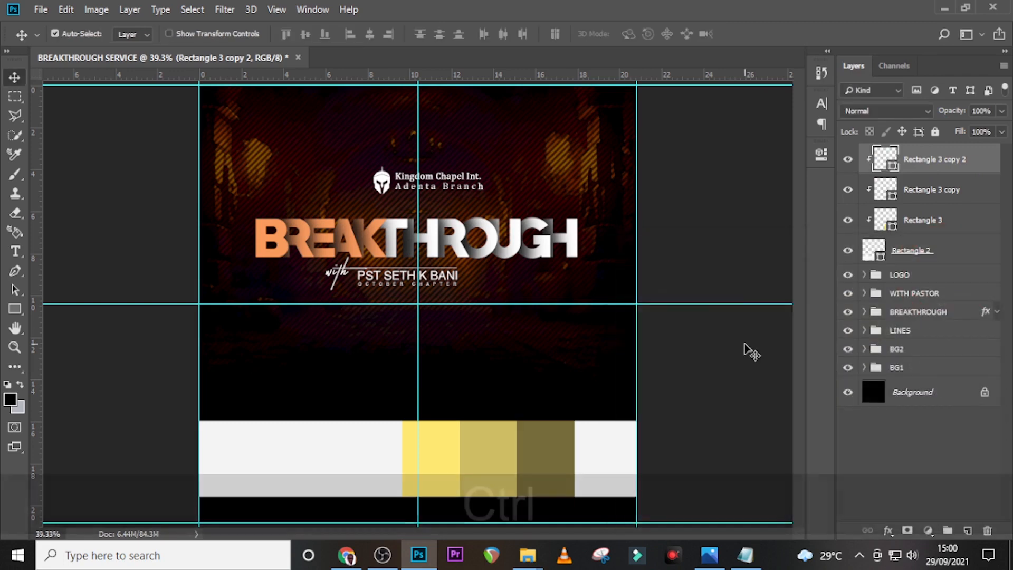
pyautogui.hotkey('ctrl', 'j')
pyautogui.press('shift')
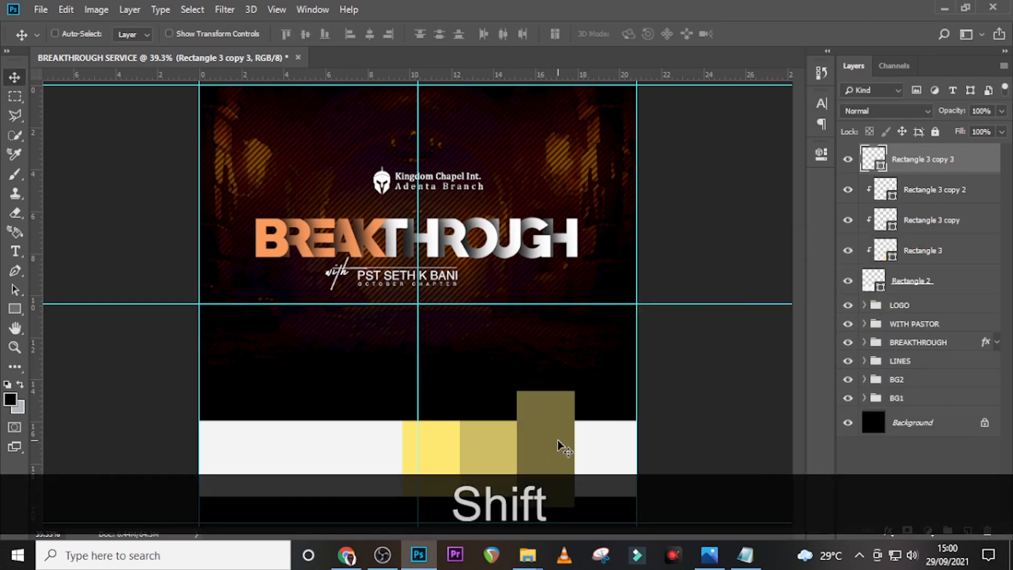
pyautogui.moveTo(555, 449); pyautogui.dragTo(616, 447)
pyautogui.hotkey('shift', 'Left')
pyautogui.hotkey('shift', 'Left')
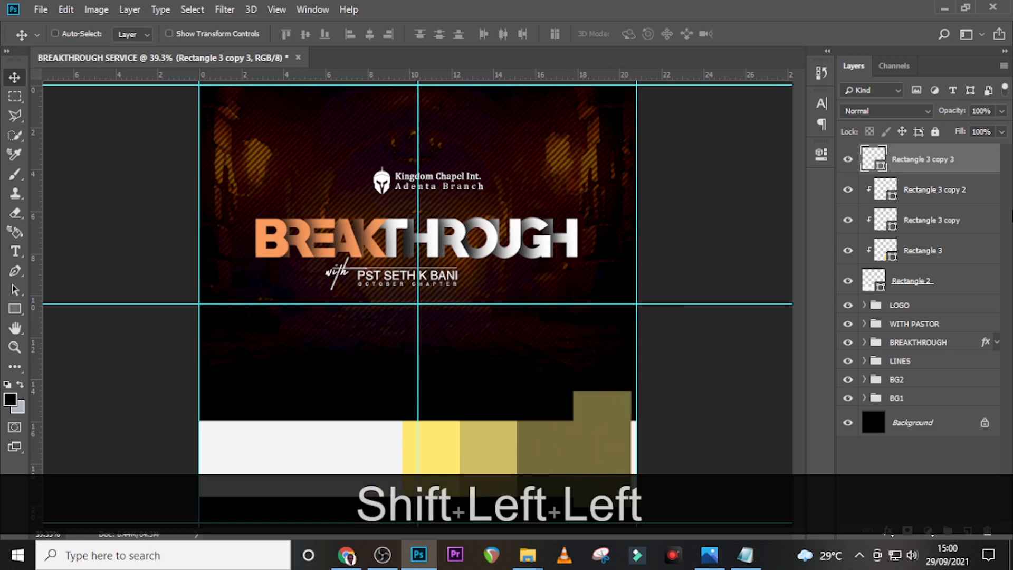
pyautogui.rightClick(929, 157)
pyautogui.click(820, 259)
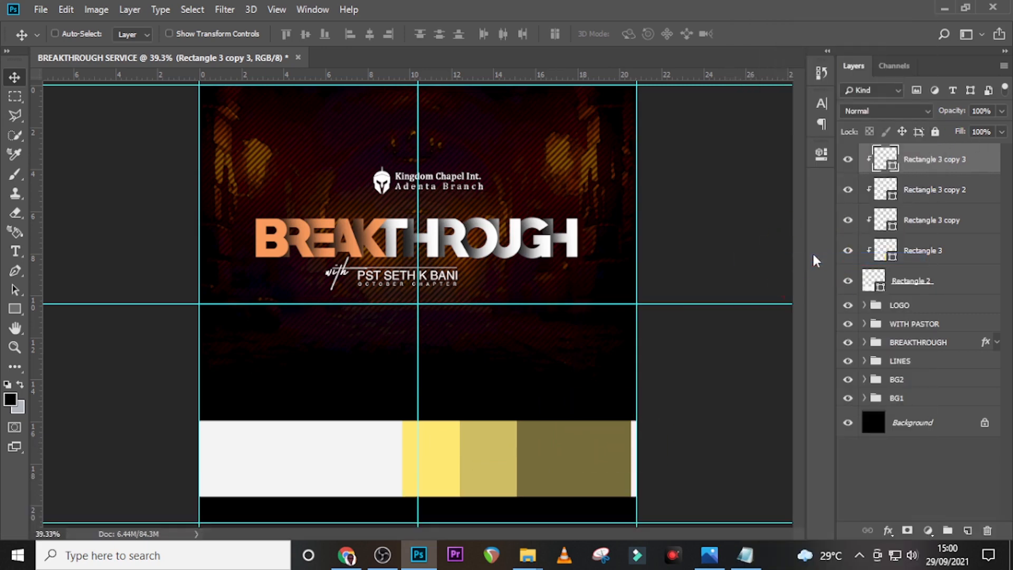
# Recolour the fourth block to a very dark olive shade
pyautogui.doubleClick(883, 158)
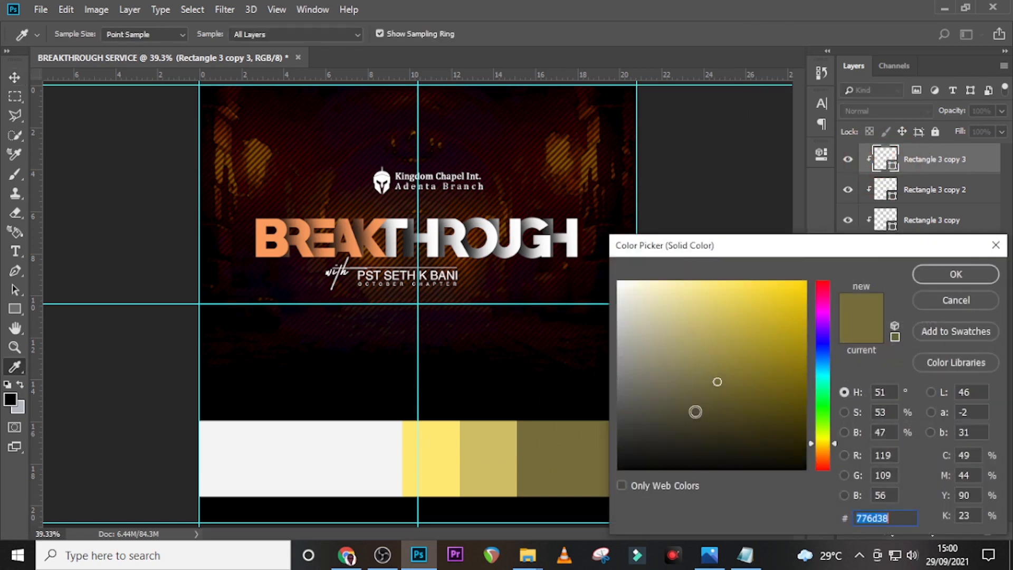
pyautogui.click(711, 427)
pyautogui.click(950, 274)
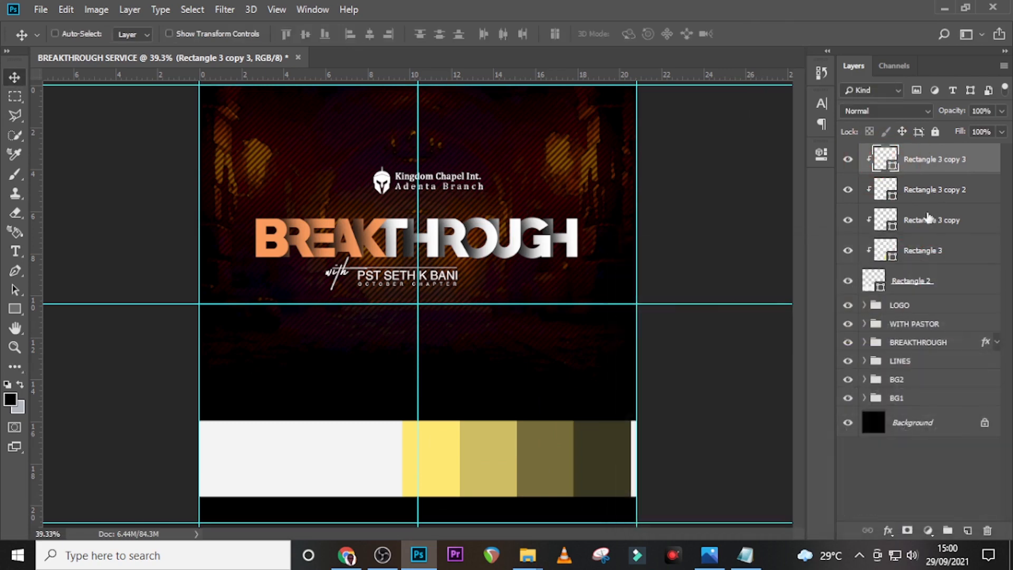
# Select all four coloured blocks and nudge them right together until the last one reaches the flyer's right edge
pyautogui.press('shift')
pyautogui.keyDown('shift'); pyautogui.click(923, 259); pyautogui.keyUp('shift')
pyautogui.press('ctrl')
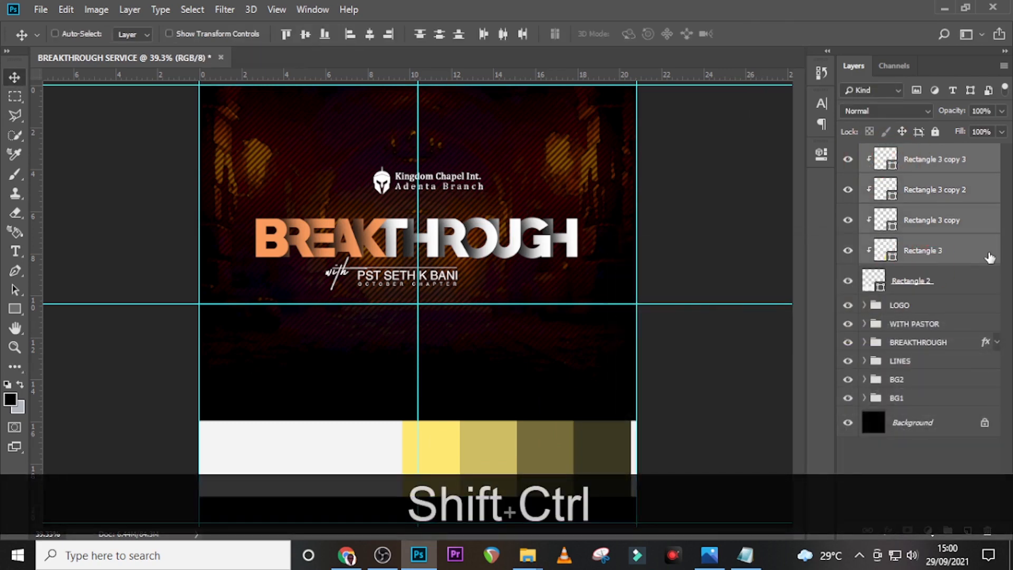
pyautogui.press('Right')
pyautogui.press('Right')
pyautogui.press('Right')
pyautogui.press('Right')
pyautogui.press('Right')
pyautogui.press('Right')
pyautogui.press('Right')
pyautogui.press('Right')
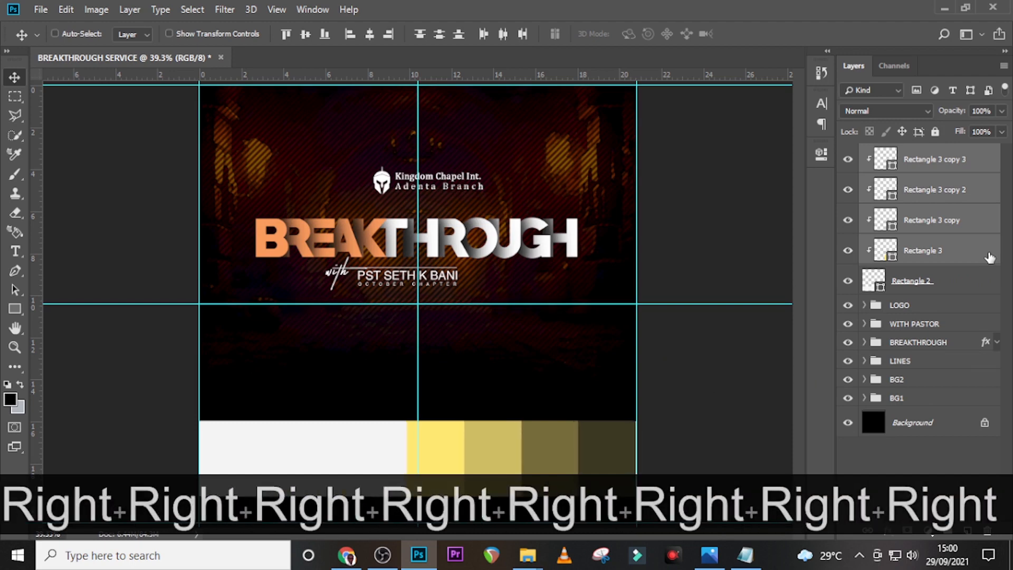
pyautogui.press('Right')
pyautogui.press('Right')
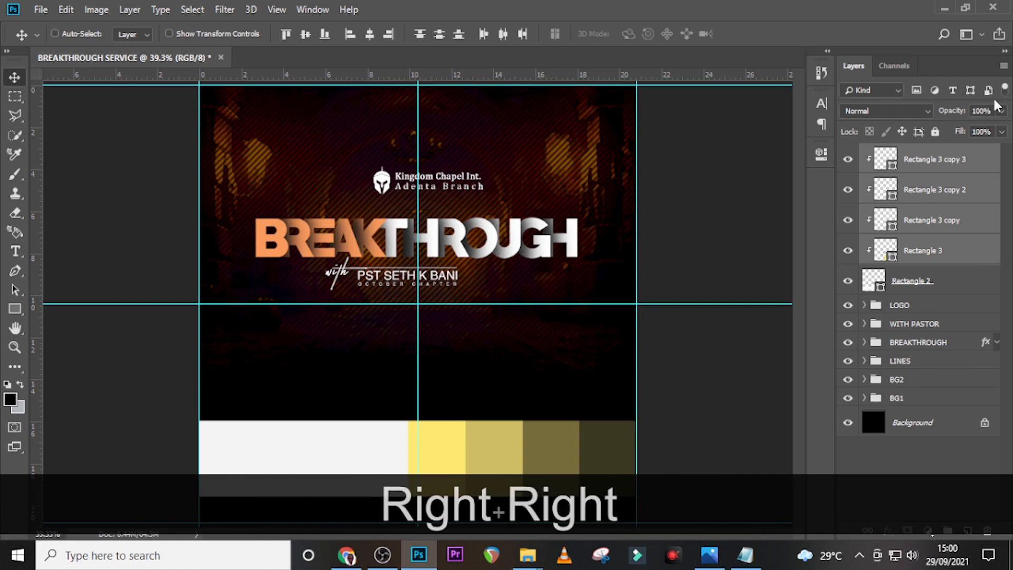
# Place kuami-eugene.jpg from the u17 folder above the first yellow block's layer, position it over that block, and create a clipping mask
pyautogui.click(942, 158)
pyautogui.click(928, 251)
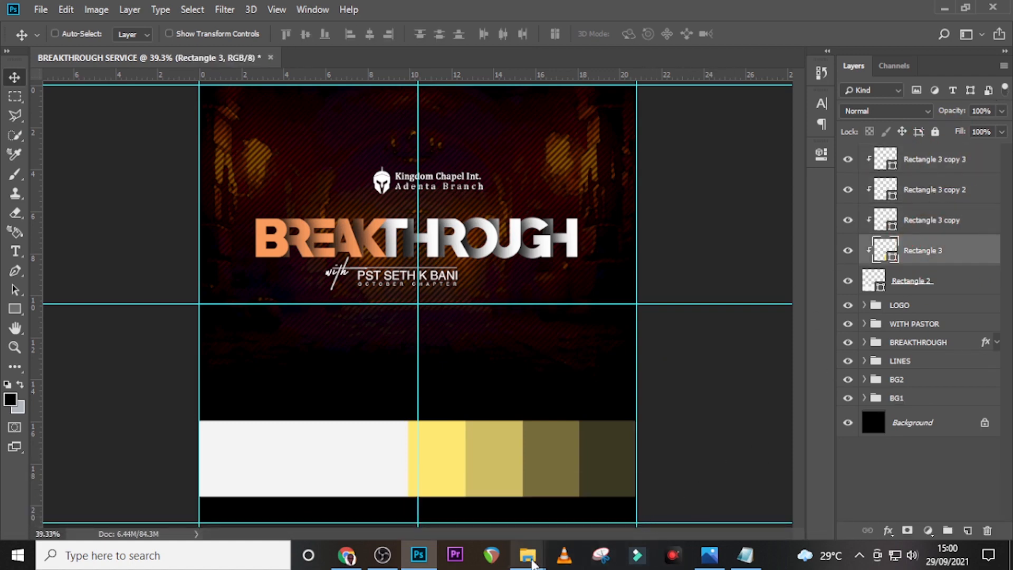
pyautogui.moveTo(528, 555)
pyautogui.click(463, 495)
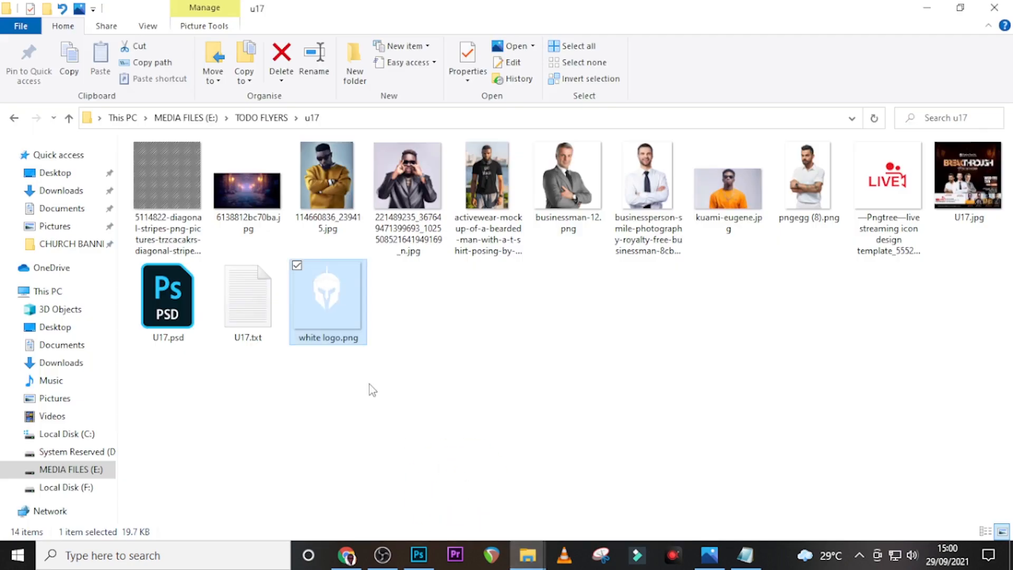
pyautogui.moveTo(717, 192); pyautogui.dragTo(490, 400)
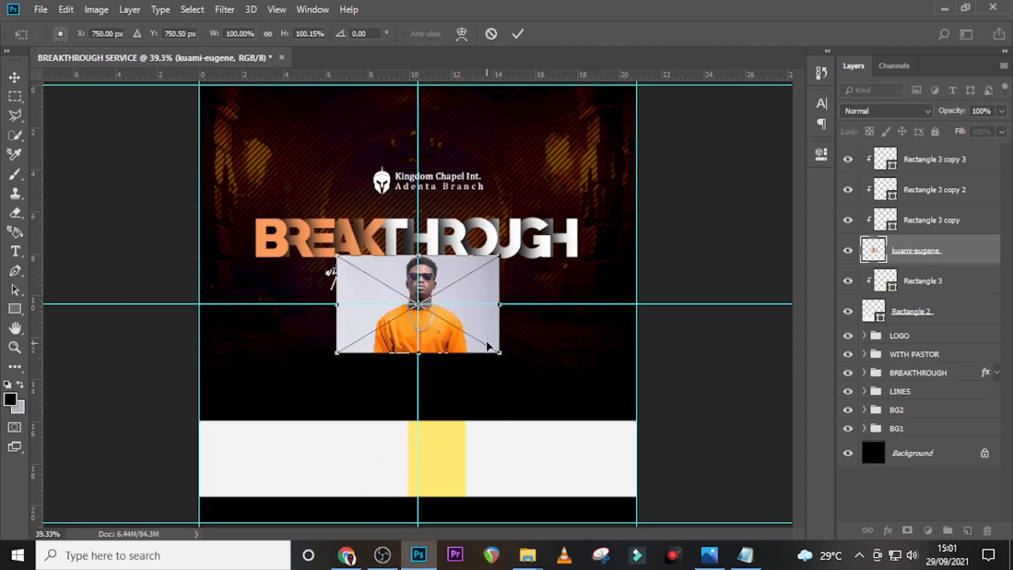
pyautogui.moveTo(490, 338); pyautogui.dragTo(509, 483)
pyautogui.press('Return')
pyautogui.rightClick(859, 253)
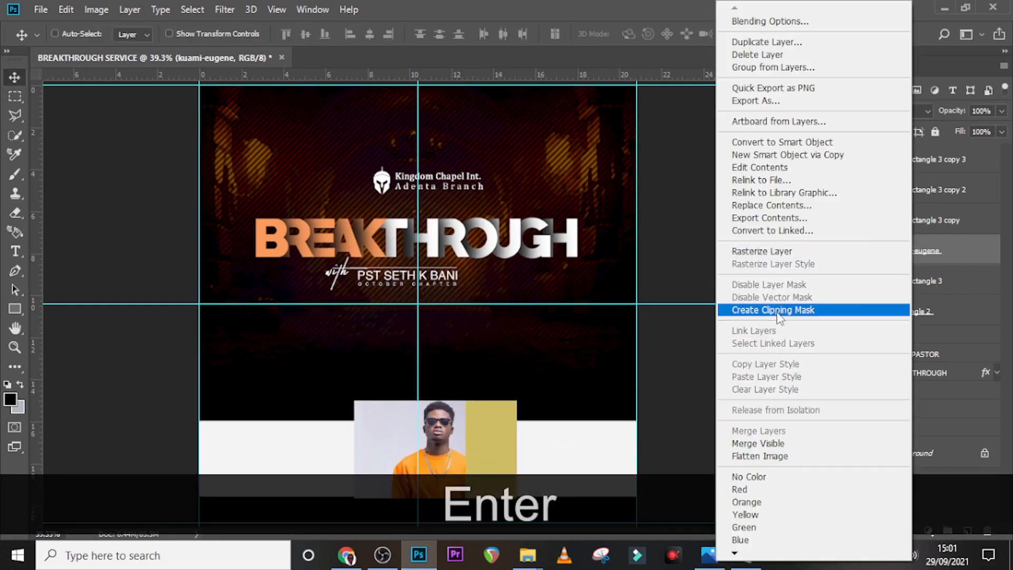
pyautogui.click(776, 311)
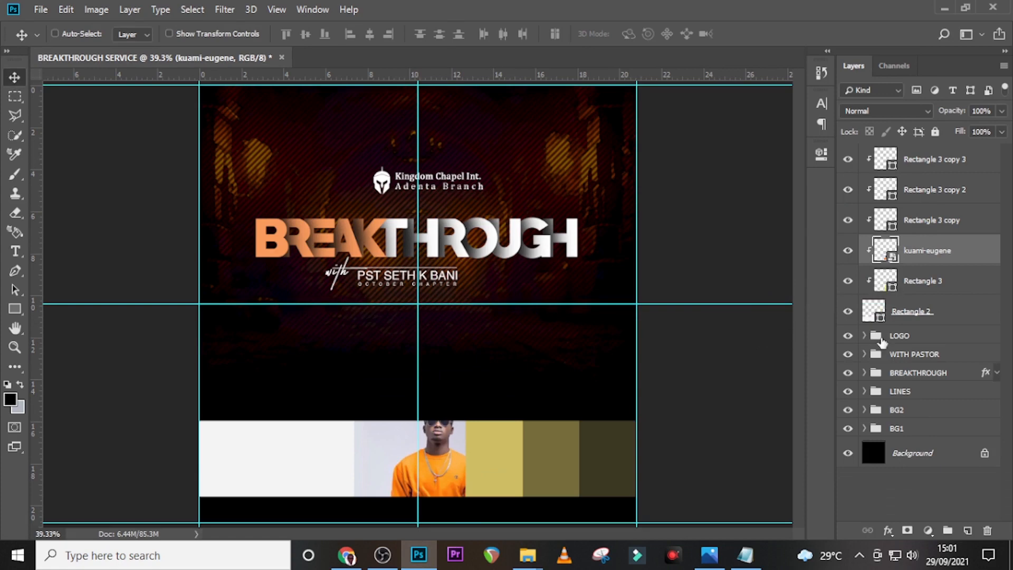
# Load the first yellow block's outline as a selection and add it as a layer mask on the kuami-eugene photo
pyautogui.press('ctrl')
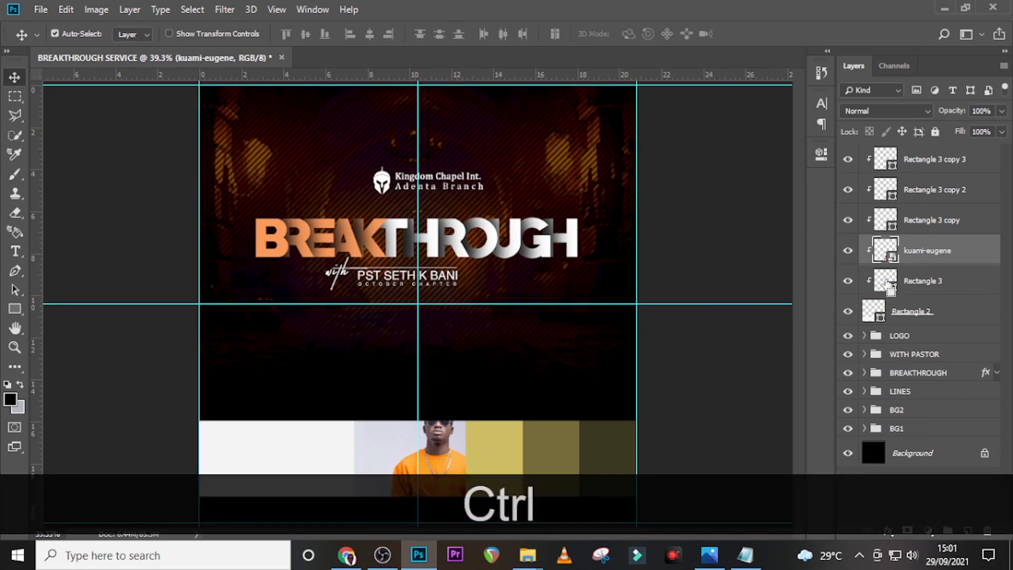
pyautogui.keyDown('ctrl'); pyautogui.click(886, 284); pyautogui.keyUp('ctrl')
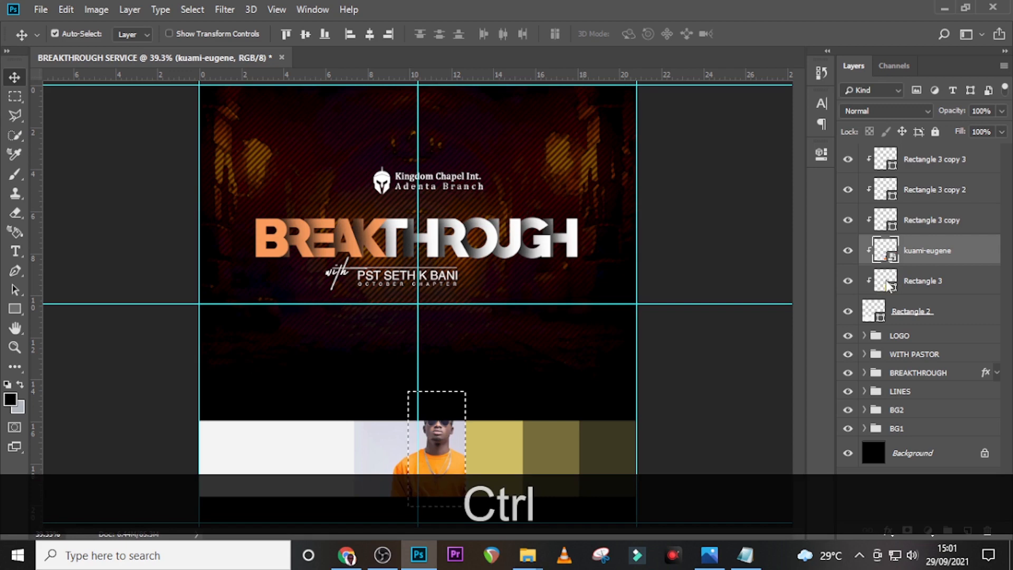
pyautogui.click(905, 531)
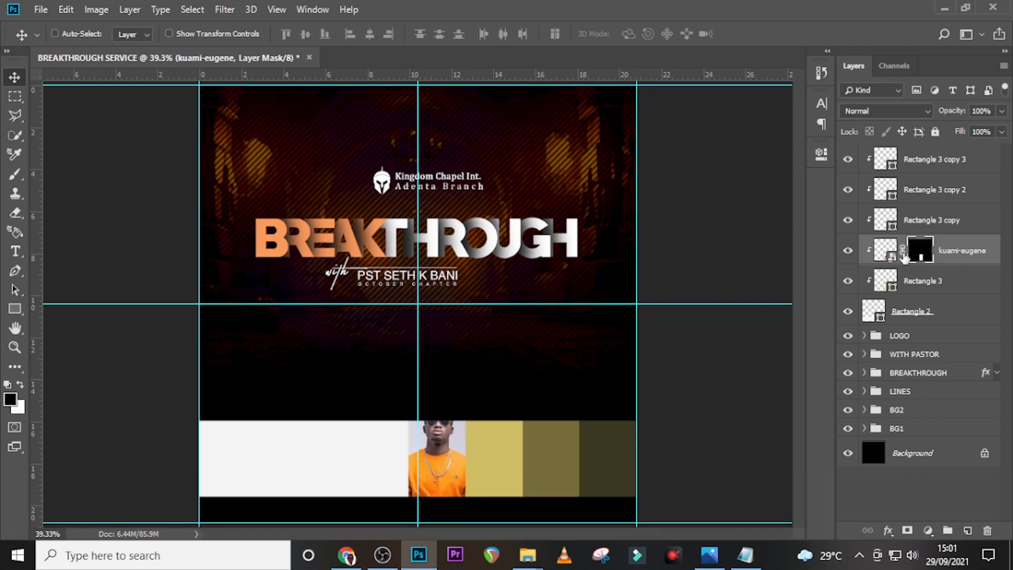
# Unlink the kuami-eugene photo from its mask, nudge it vertically until the whole head fits inside the block, and relink it
pyautogui.click(901, 248)
pyautogui.click(903, 251)
pyautogui.click(901, 250)
pyautogui.click(883, 249)
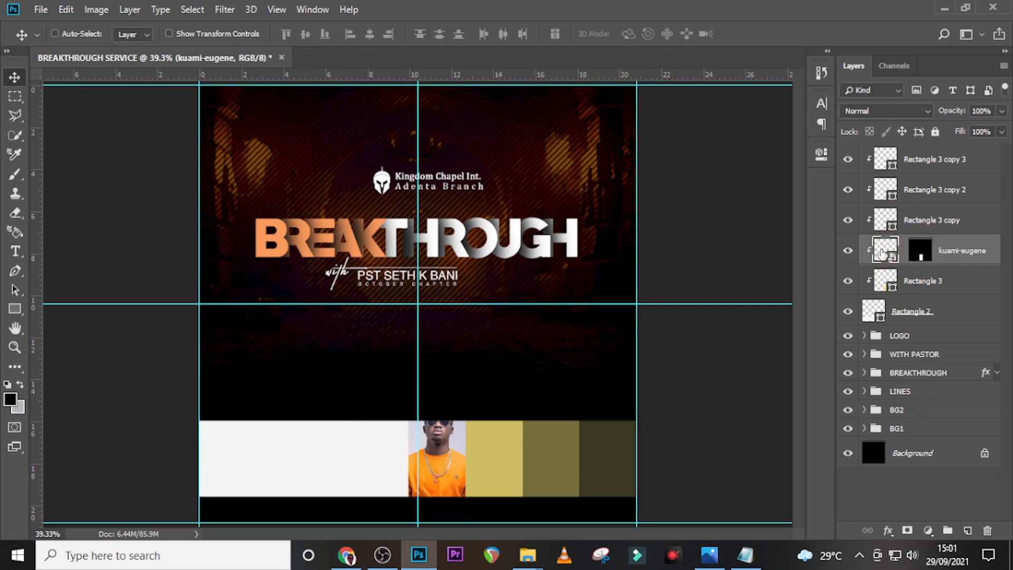
pyautogui.press('Down')
pyautogui.press('Down')
pyautogui.press('Down')
pyautogui.press('Down')
pyautogui.press('Down')
pyautogui.press('Down')
pyautogui.press('Down')
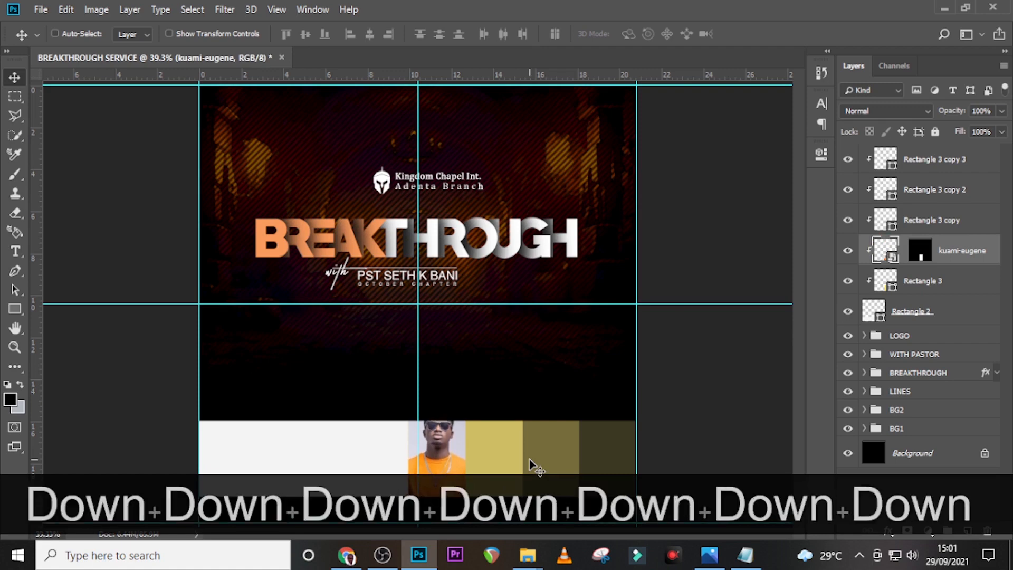
pyautogui.press('Up')
pyautogui.press('Up')
pyautogui.press('Up')
pyautogui.press('Up')
pyautogui.press('Up')
pyautogui.press('Up')
pyautogui.press('Up')
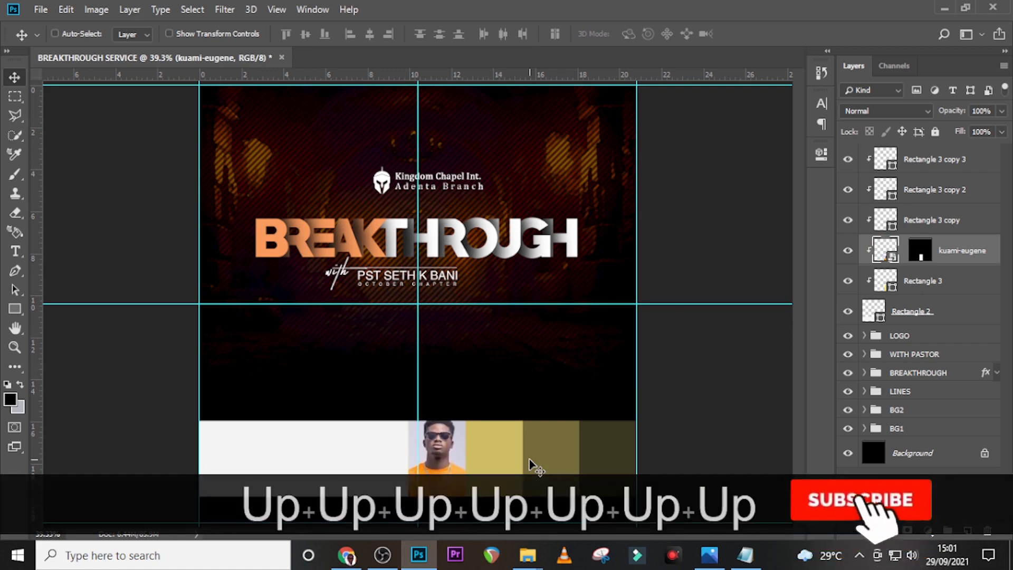
pyautogui.click(923, 227)
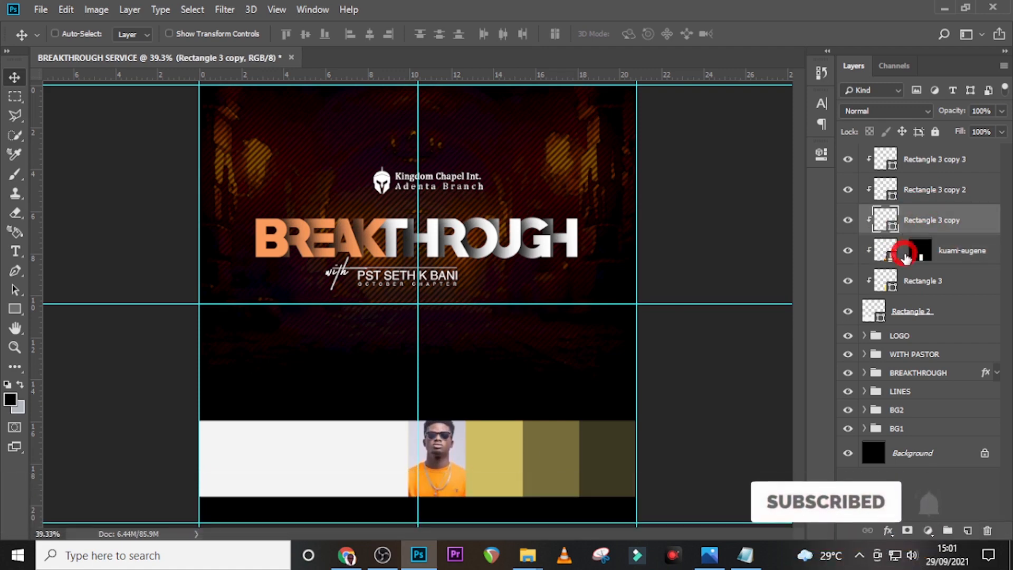
pyautogui.click(907, 225)
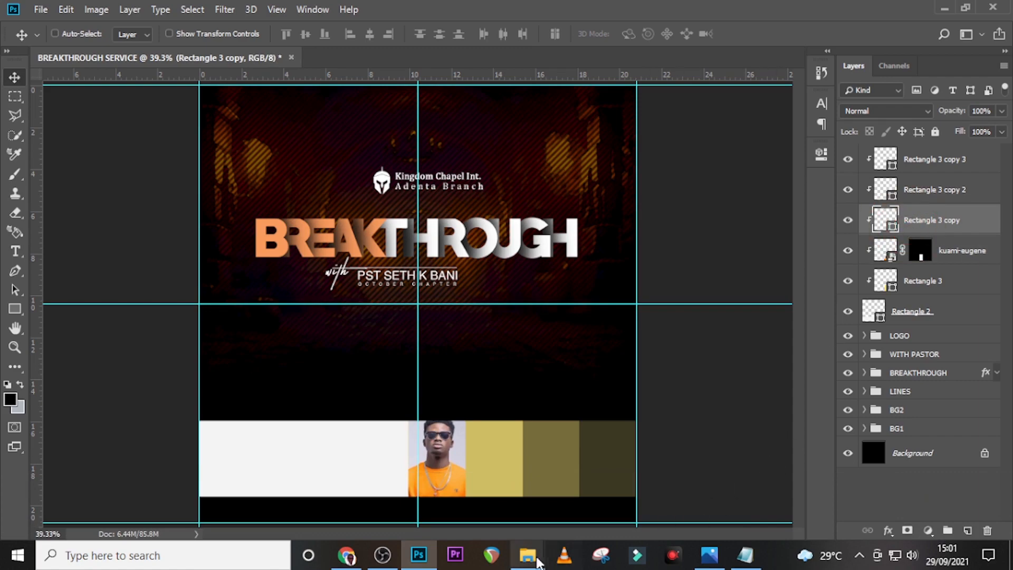
# Place the black-jacket portrait starting 221489235 from the u17 folder above the second block's layer, scaled to about 29% over that block
pyautogui.moveTo(535, 564)
pyautogui.click(475, 491)
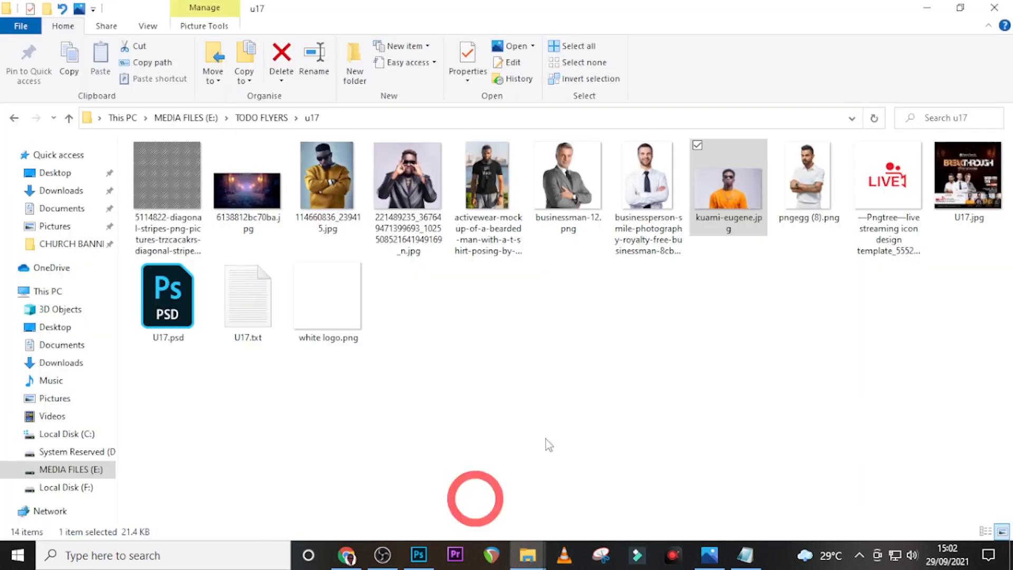
pyautogui.moveTo(420, 180); pyautogui.dragTo(587, 418)
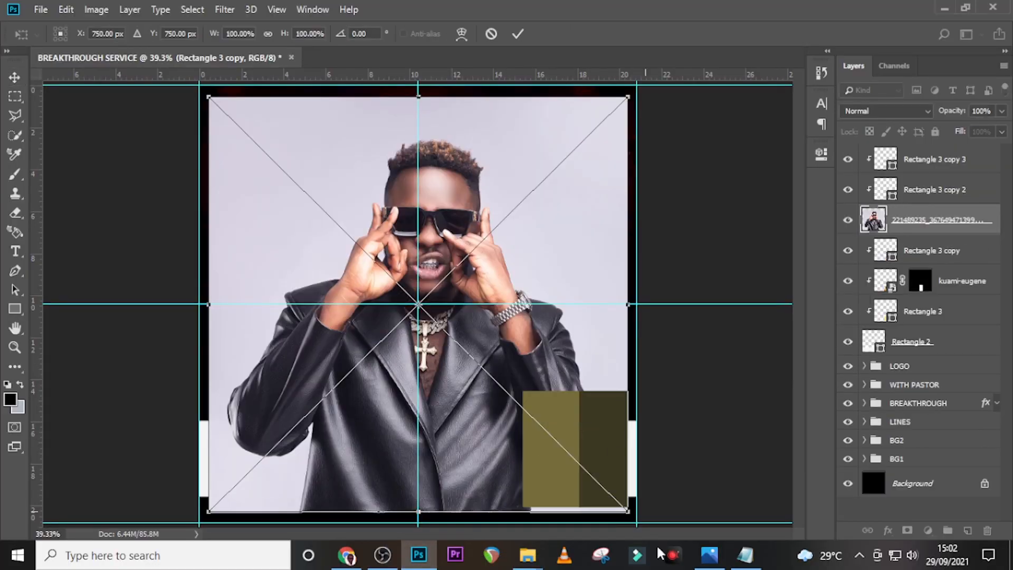
pyautogui.moveTo(627, 507); pyautogui.dragTo(537, 468)
pyautogui.press('Return')
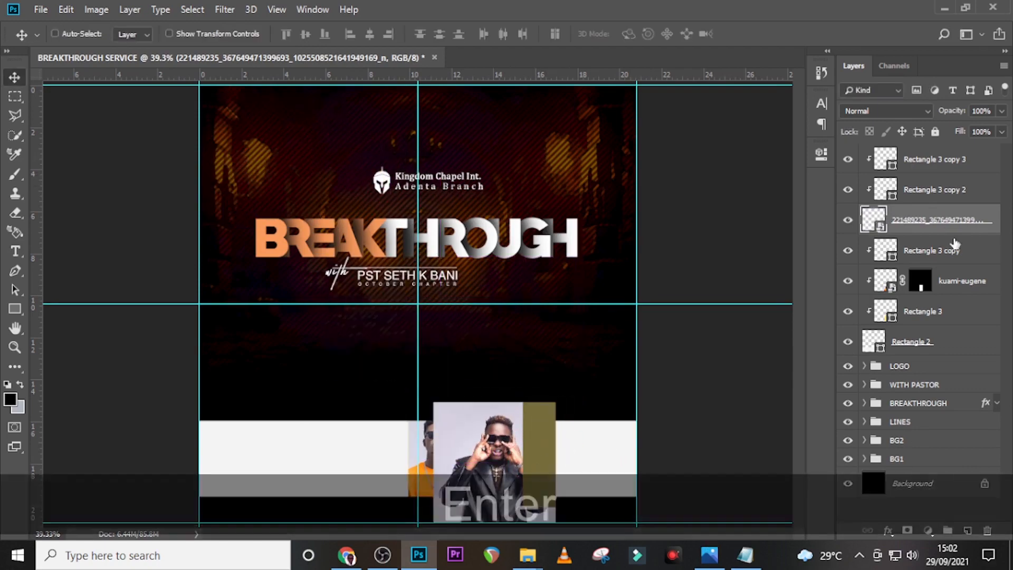
# Clip the black-jacket portrait to the white band and mask it to the second block's outline
pyautogui.rightClick(939, 227)
pyautogui.click(798, 311)
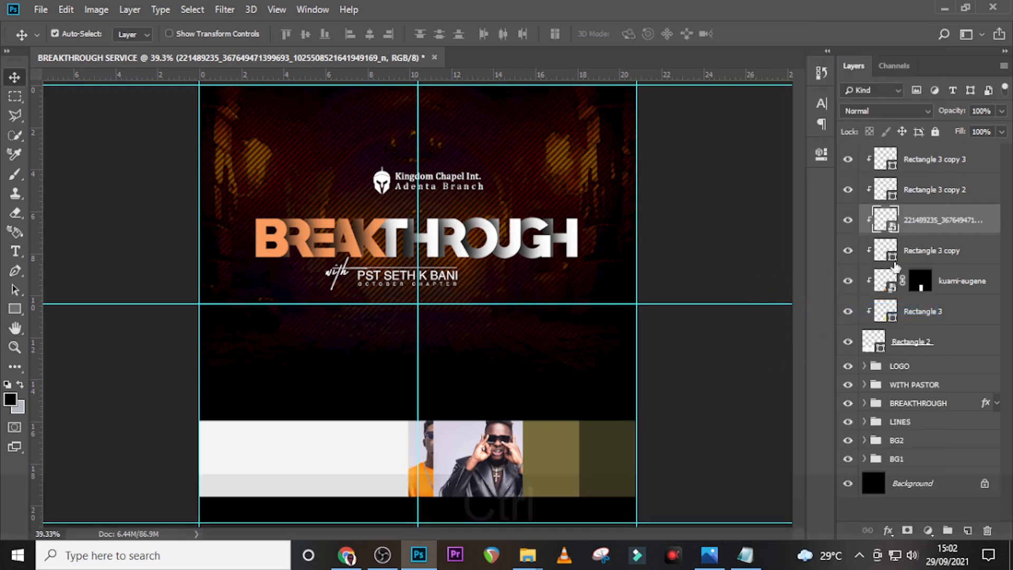
pyautogui.press('ctrl')
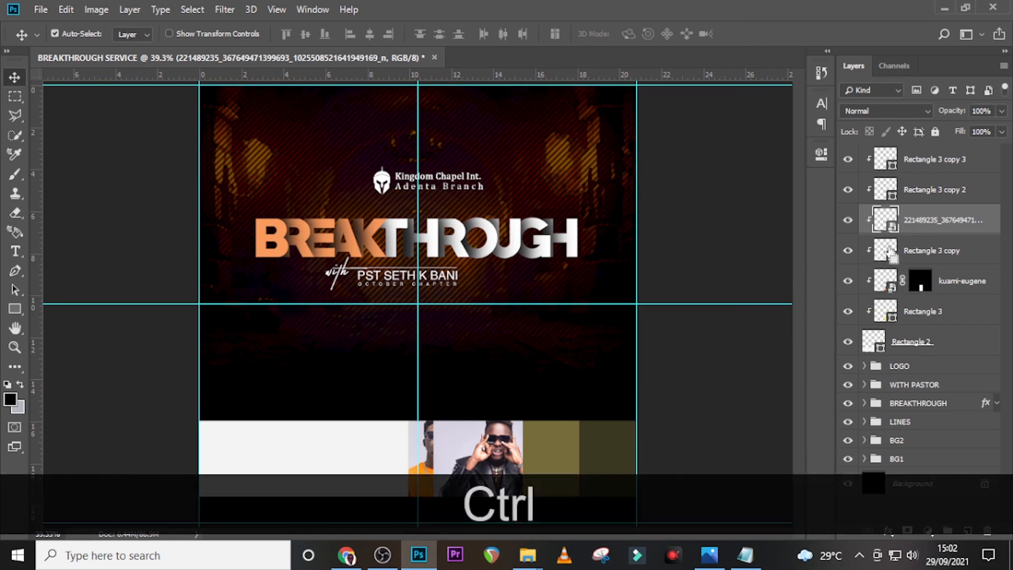
pyautogui.keyDown('ctrl'); pyautogui.click(886, 248); pyautogui.keyUp('ctrl')
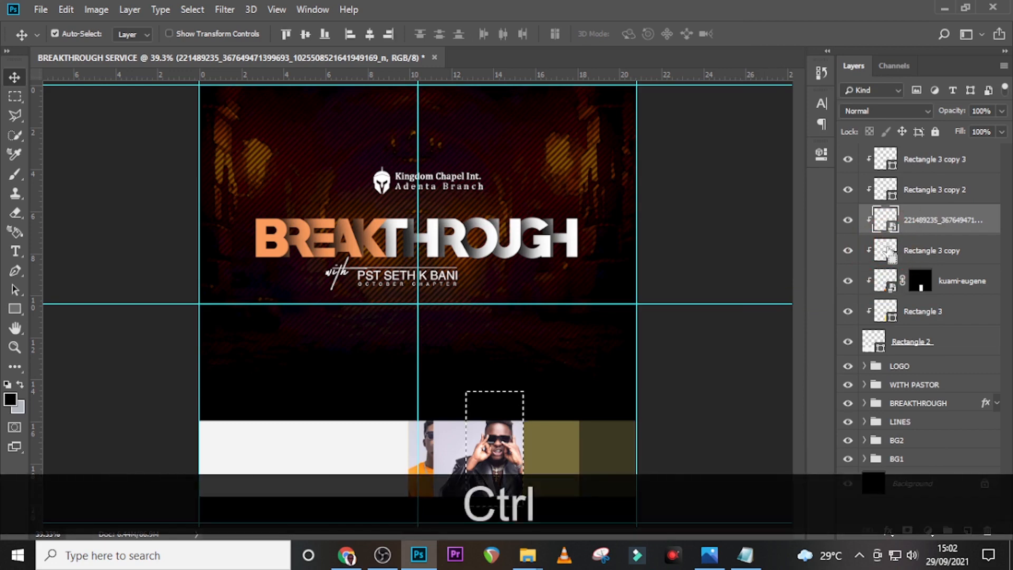
pyautogui.click(915, 218)
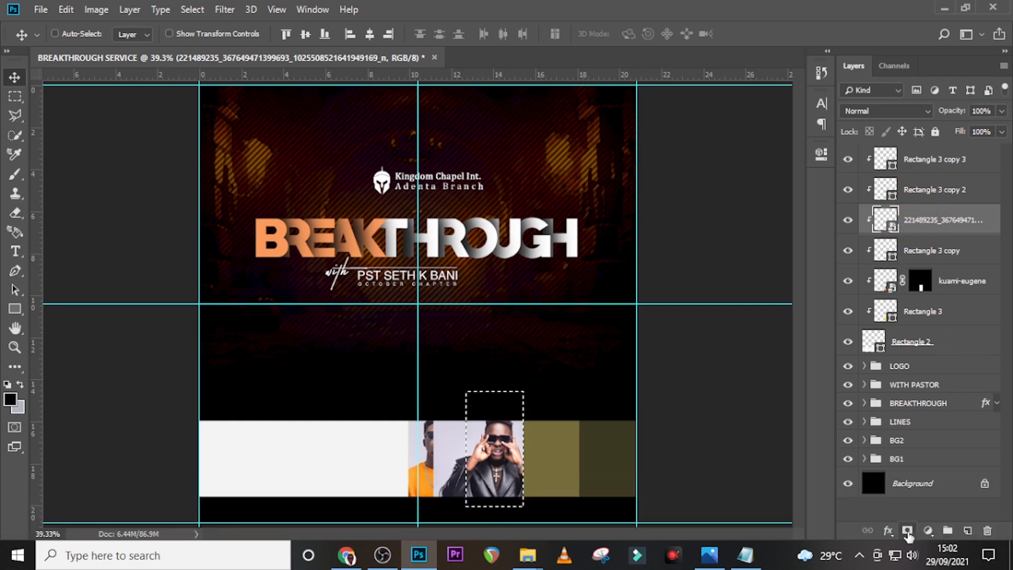
pyautogui.click(906, 531)
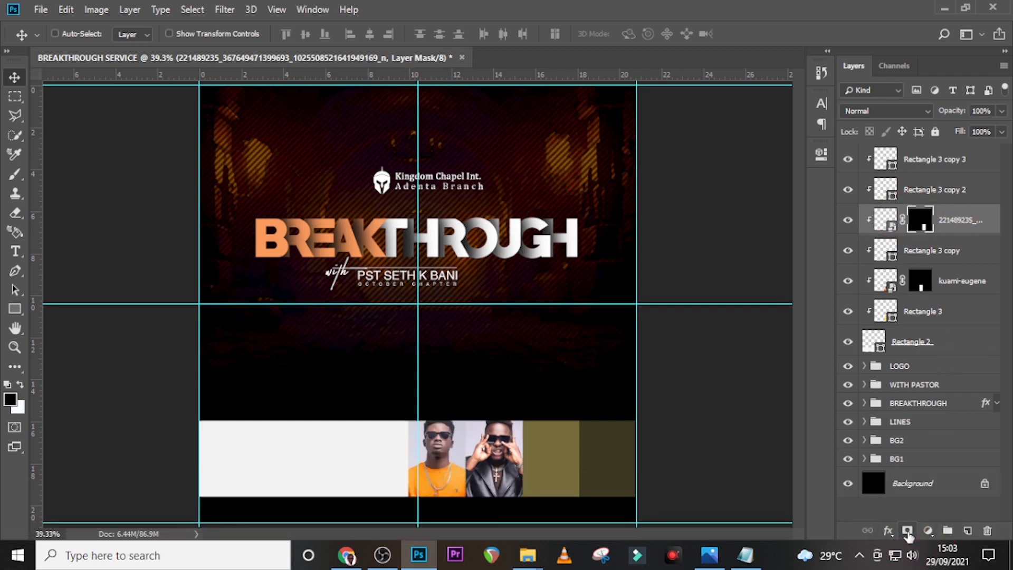
# Unlink the black-jacket portrait from its mask, nudge it slightly left within the second block, and relink it
pyautogui.click(902, 221)
pyautogui.click(886, 220)
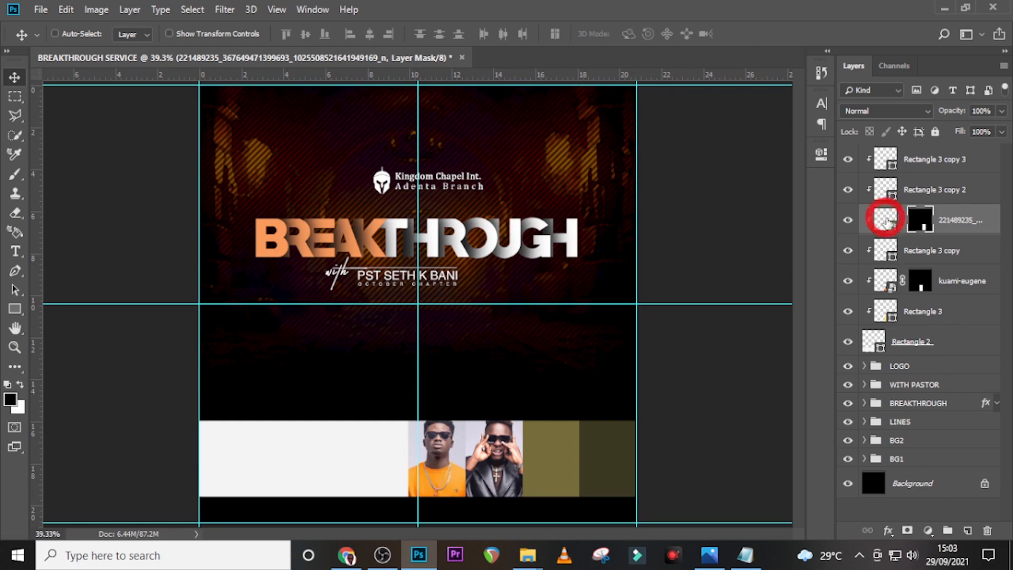
pyautogui.hotkey('ctrl', 't')
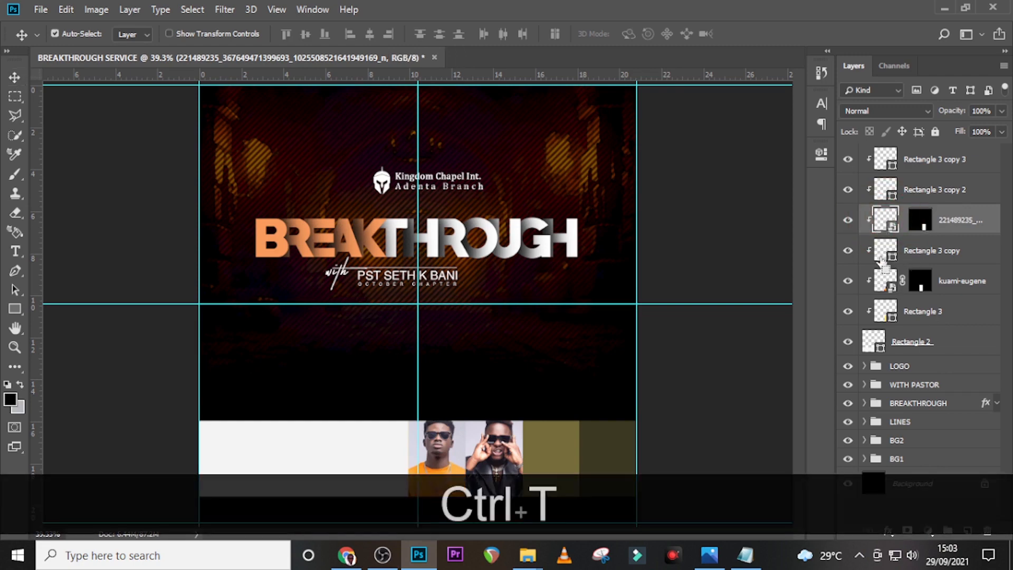
pyautogui.press('Left')
pyautogui.press('Left')
pyautogui.press('Left')
pyautogui.press('Left')
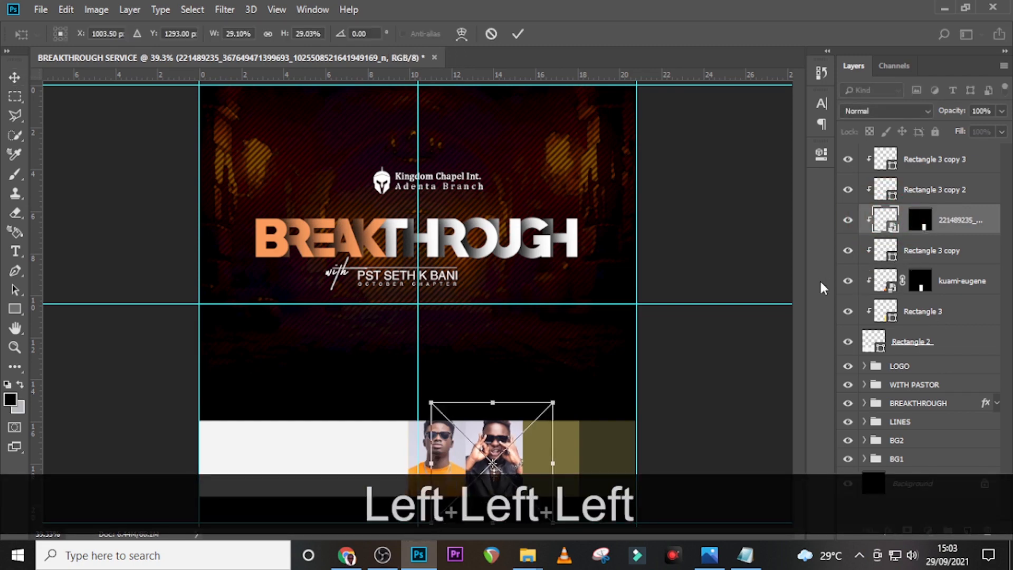
pyautogui.press('Left')
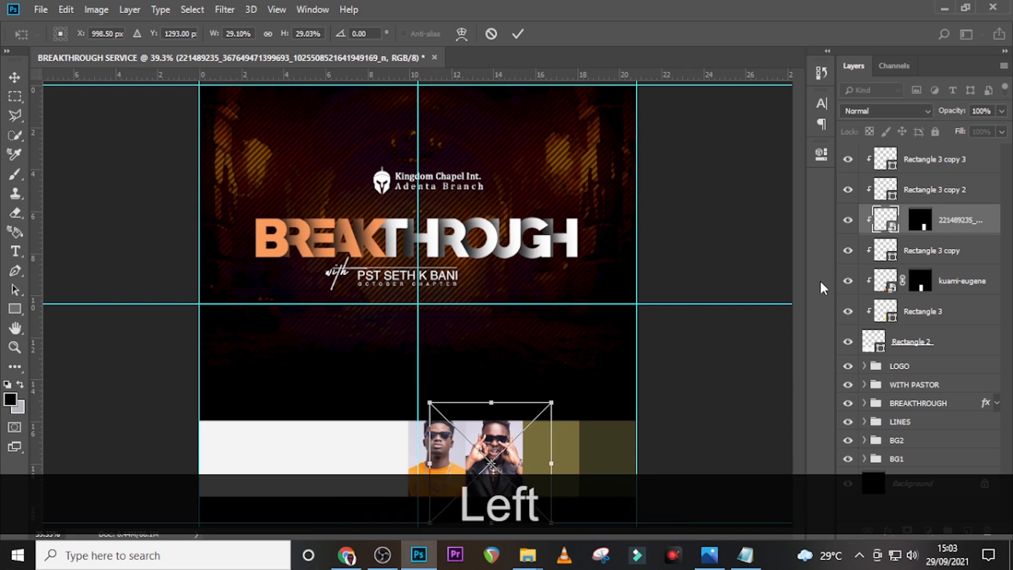
pyautogui.press('Return')
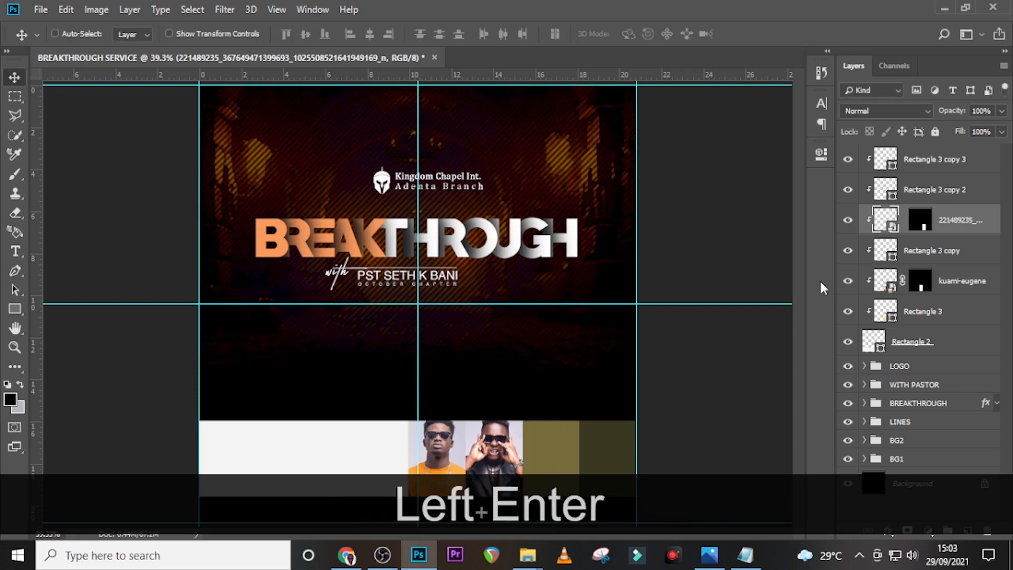
pyautogui.press('Left')
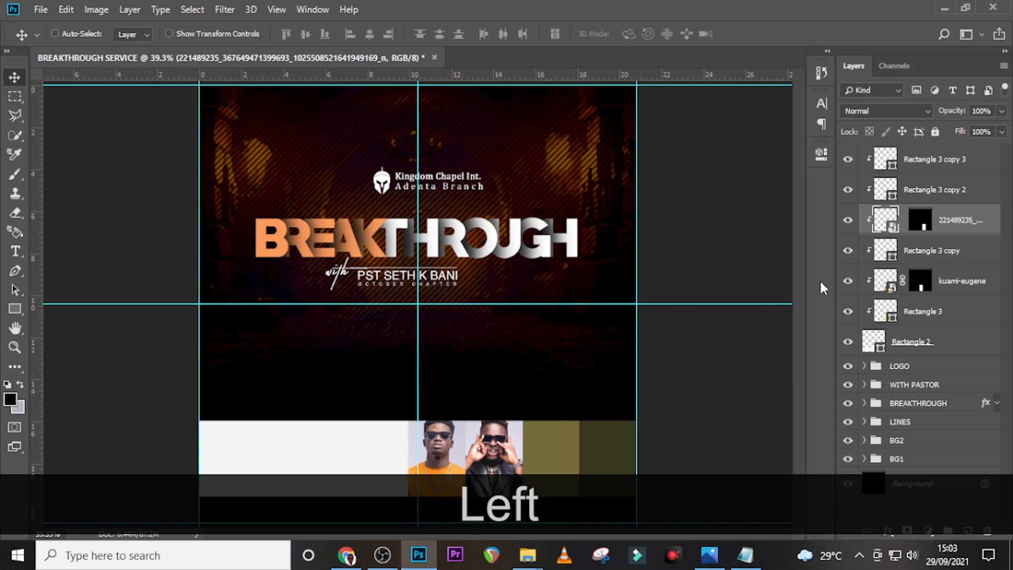
pyautogui.click(902, 222)
# Place 114660836_239415.jpg from the u17 folder above the third block's layer, scale it down, and move it over the olive block
pyautogui.click(947, 203)
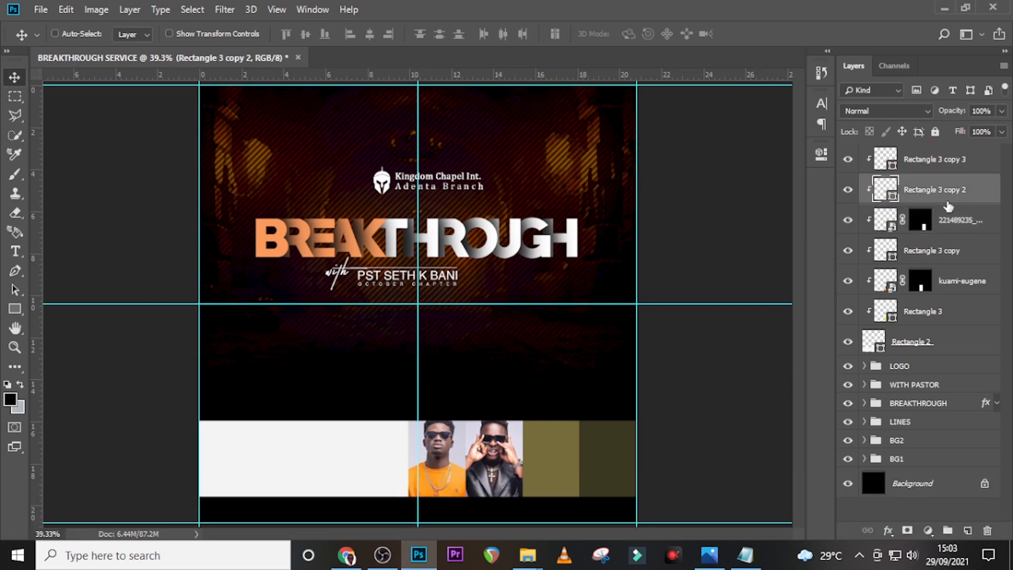
pyautogui.click(527, 555)
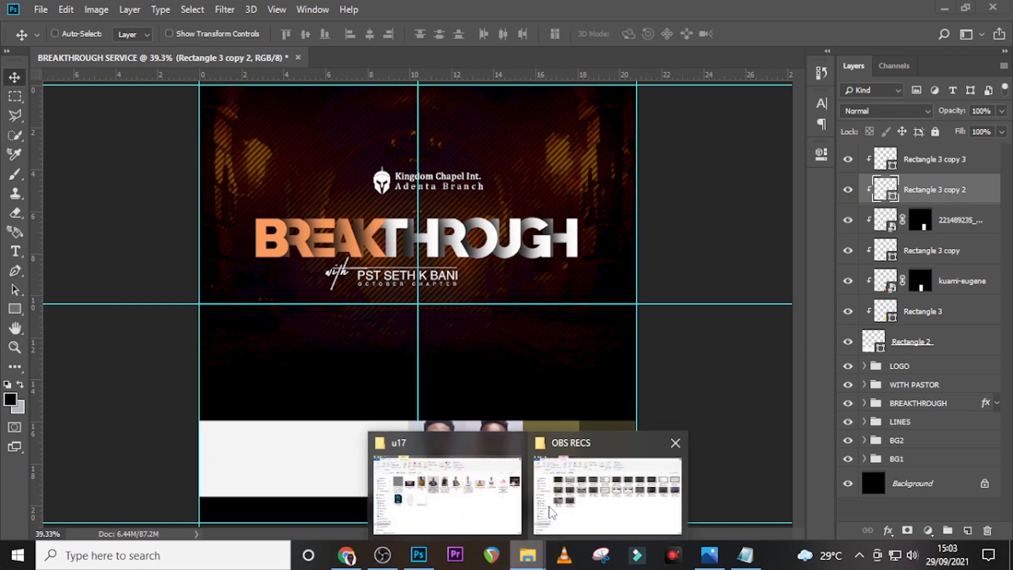
pyautogui.click(445, 514)
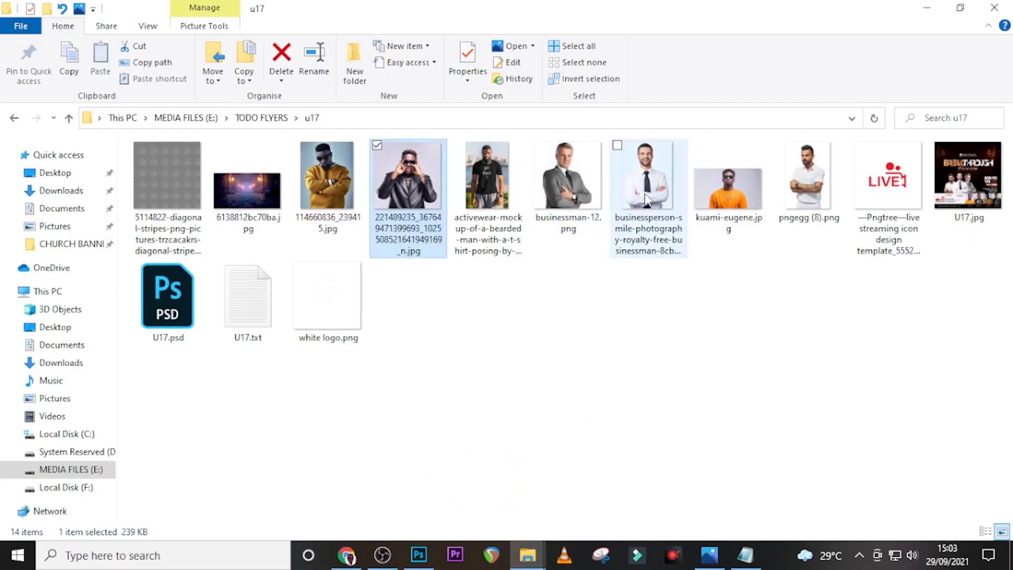
pyautogui.moveTo(345, 176); pyautogui.dragTo(592, 406)
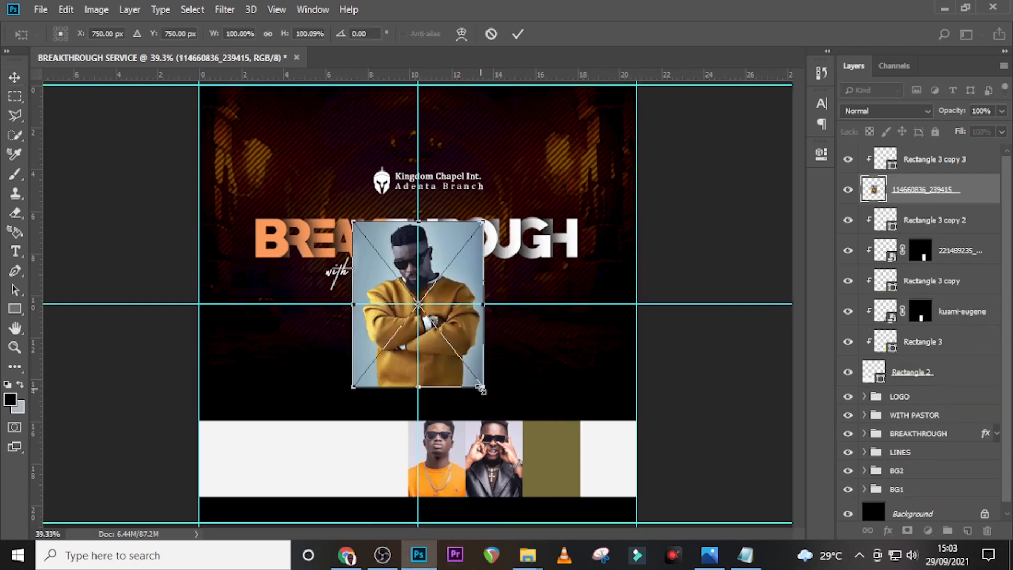
pyautogui.moveTo(481, 387); pyautogui.dragTo(452, 341)
pyautogui.hotkey('shift', 'Return')
pyautogui.moveTo(413, 296); pyautogui.dragTo(555, 490)
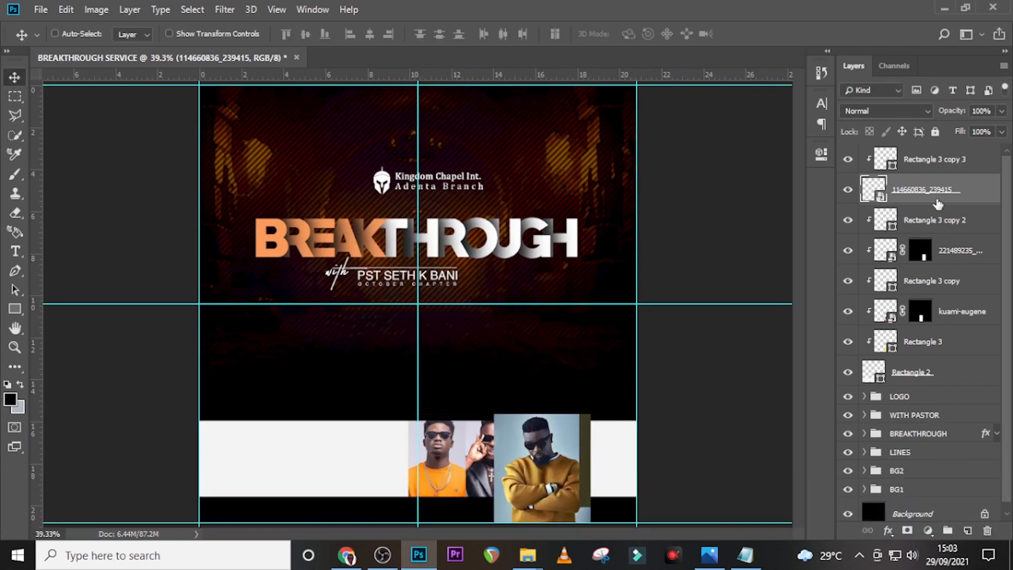
# Clip the mustard-sweater portrait to the white band and mask it to the third block's outline
pyautogui.rightClick(937, 203)
pyautogui.click(815, 308)
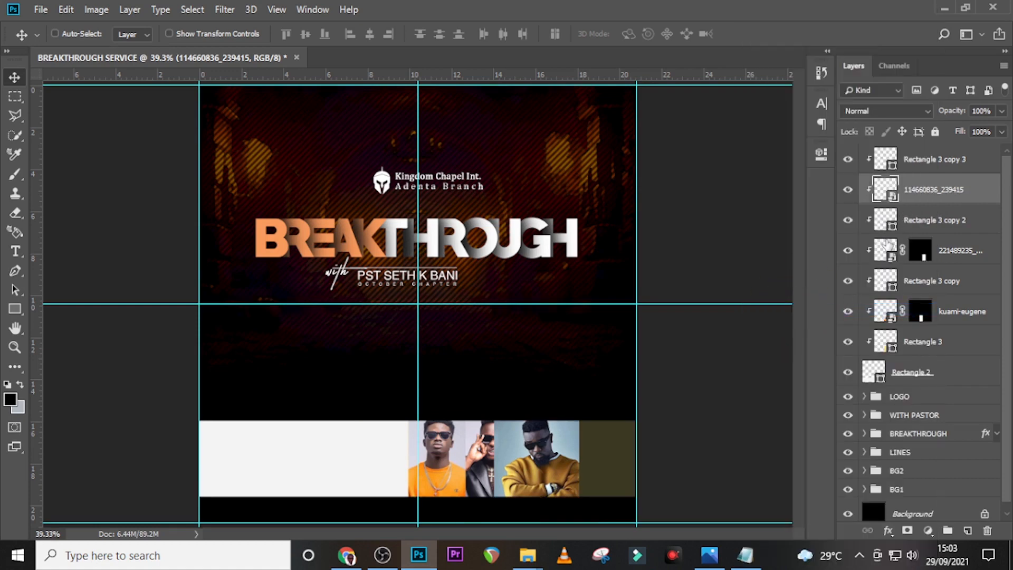
pyautogui.press('ctrl')
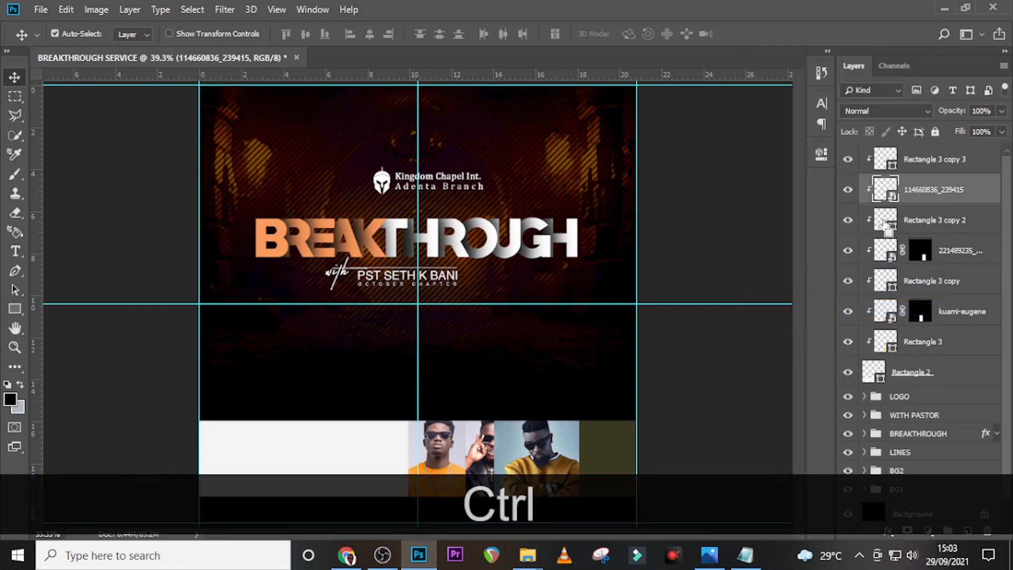
pyautogui.keyDown('ctrl'); pyautogui.click(884, 222); pyautogui.keyUp('ctrl')
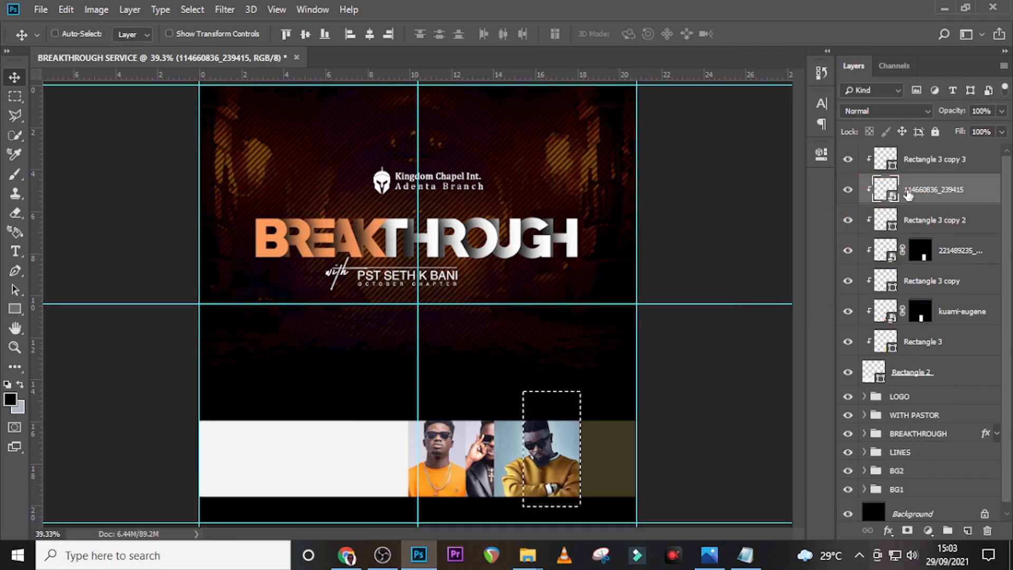
pyautogui.click(906, 530)
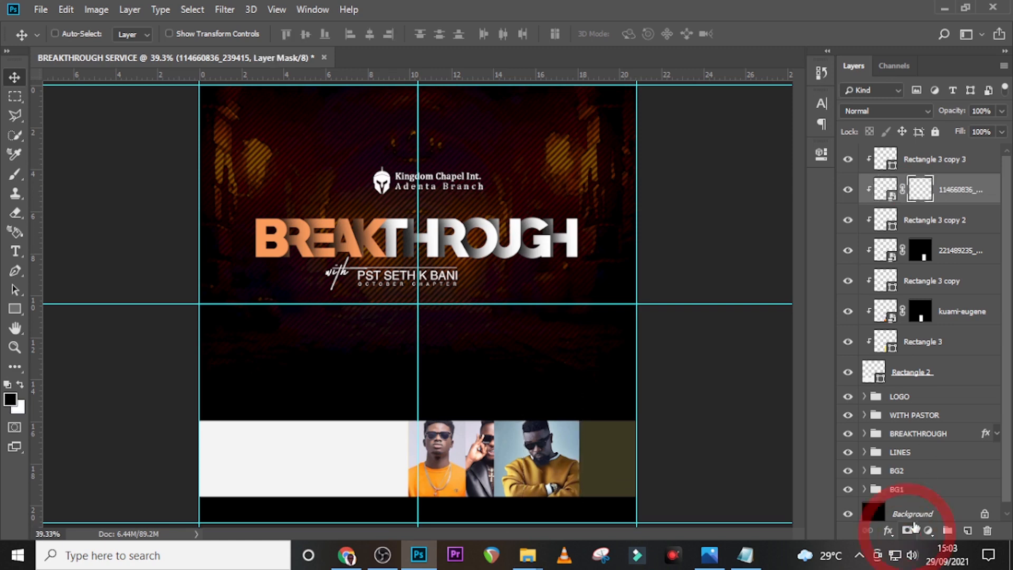
# Unlink the mustard-sweater portrait from its mask, nudge it right and slightly up to centre it within the third block, and relink it
pyautogui.click(901, 190)
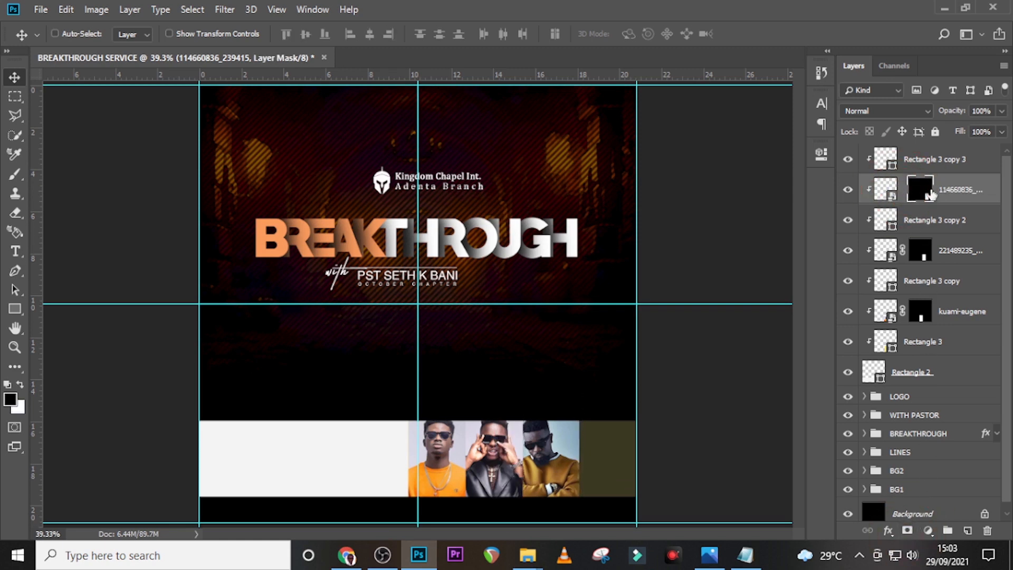
pyautogui.click(885, 191)
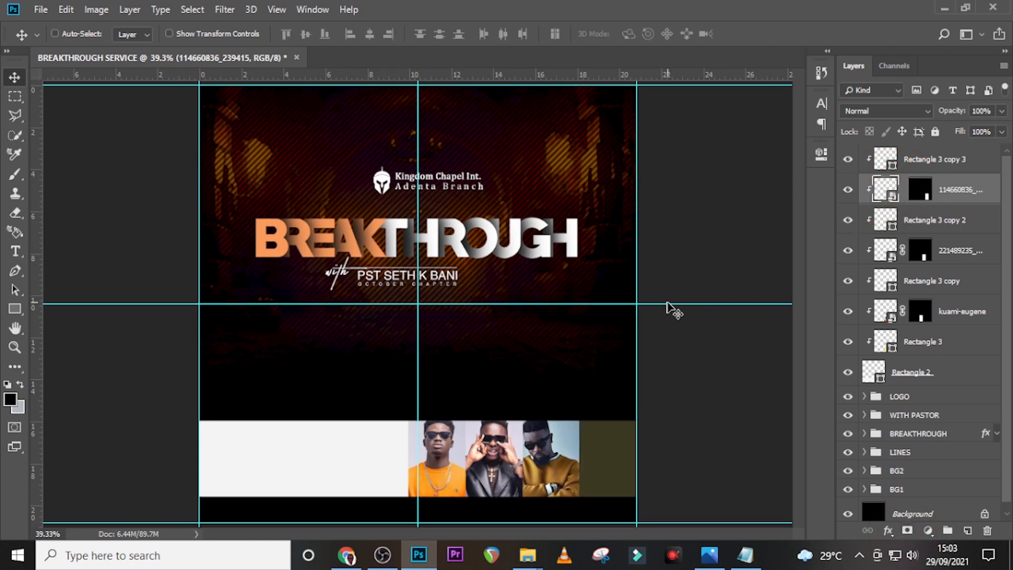
pyautogui.press('Up')
pyautogui.press('Right')
pyautogui.press('Right')
pyautogui.press('Right')
pyautogui.press('Right')
pyautogui.press('Right')
pyautogui.press('Right')
pyautogui.press('Right')
pyautogui.press('Right')
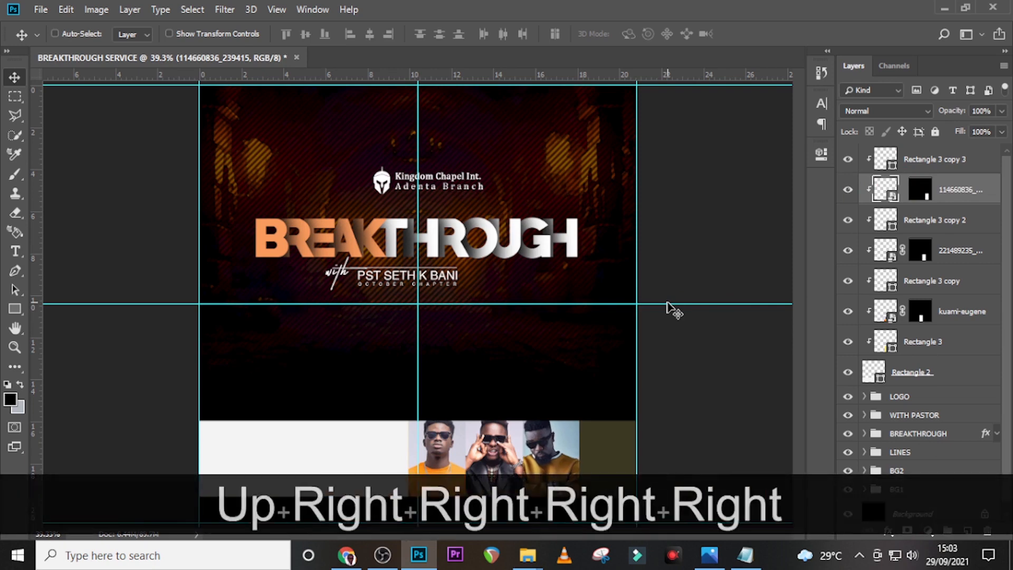
pyautogui.press('Right')
pyautogui.press('Right')
pyautogui.press('Right')
pyautogui.press('Right')
pyautogui.press('Right')
pyautogui.press('Right')
pyautogui.press('Right')
pyautogui.press('Right')
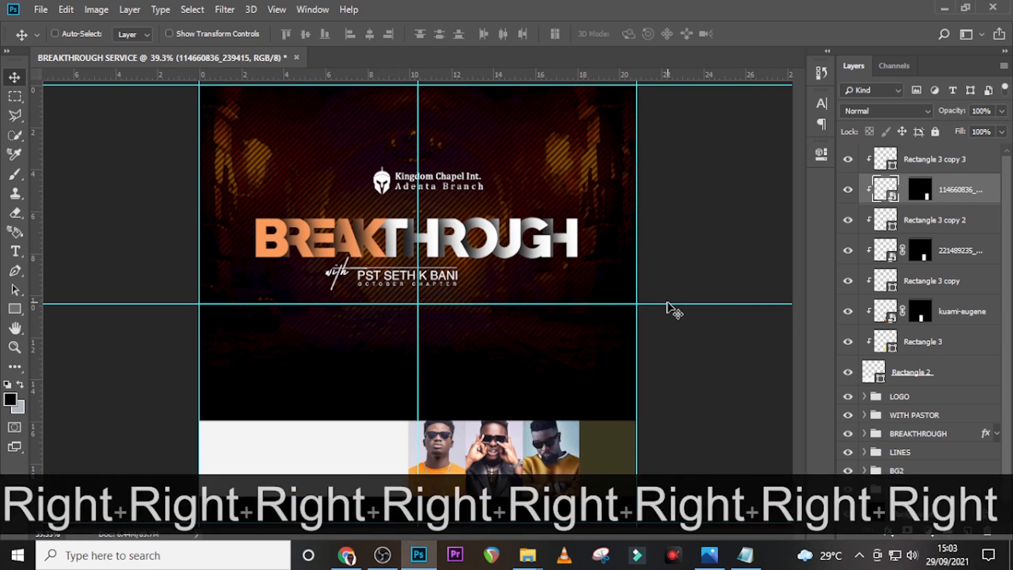
pyautogui.press('Up')
pyautogui.press('Up')
pyautogui.press('Up')
pyautogui.press('Up')
pyautogui.press('Up')
pyautogui.press('Up')
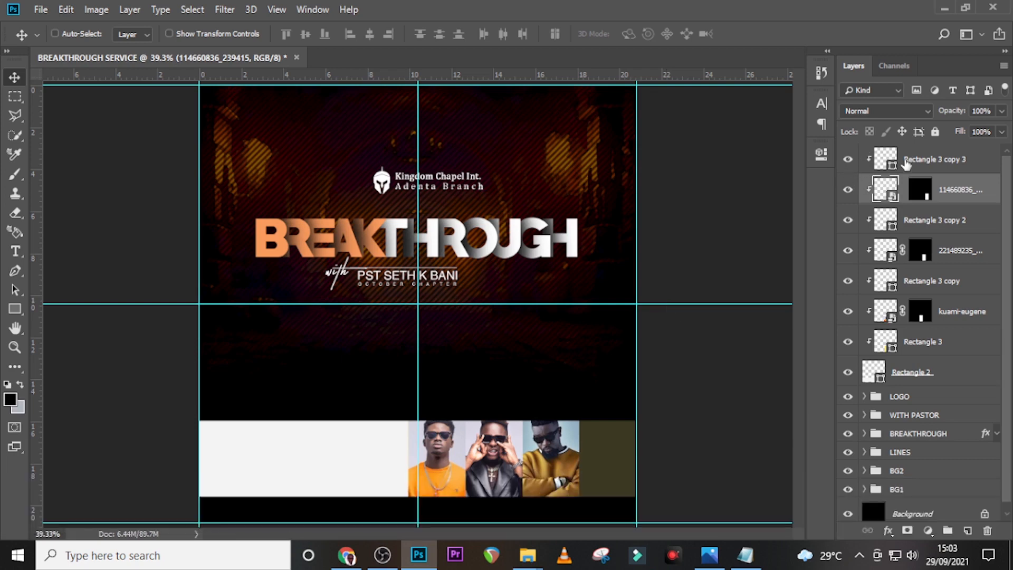
pyautogui.click(928, 164)
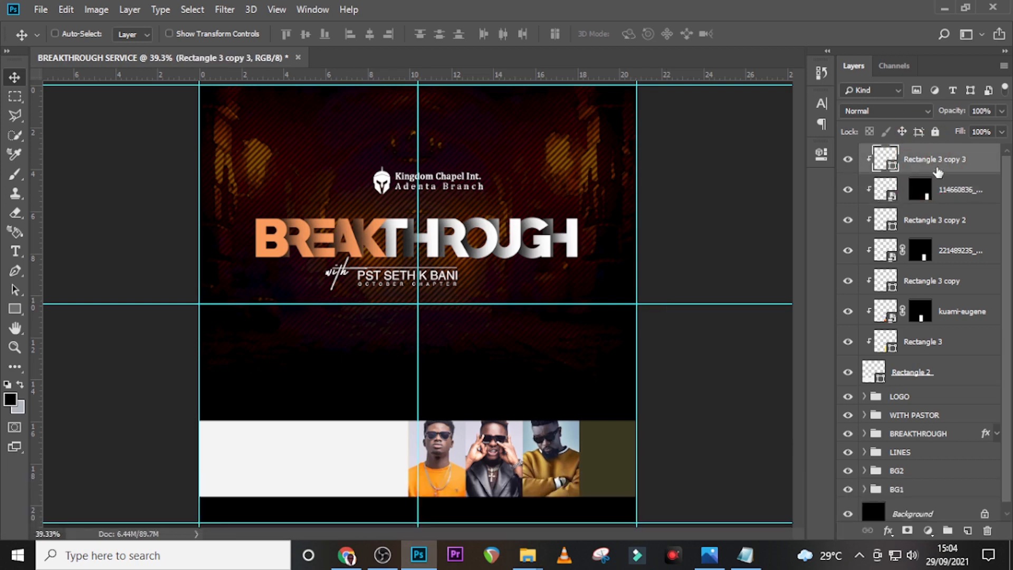
pyautogui.click(899, 191)
# Place the activewear-mockup portrait from the u17 folder above the fourth block's layer, scale it to about 70%, and move it over that block
pyautogui.click(911, 163)
pyautogui.moveTo(527, 555)
pyautogui.click(470, 501)
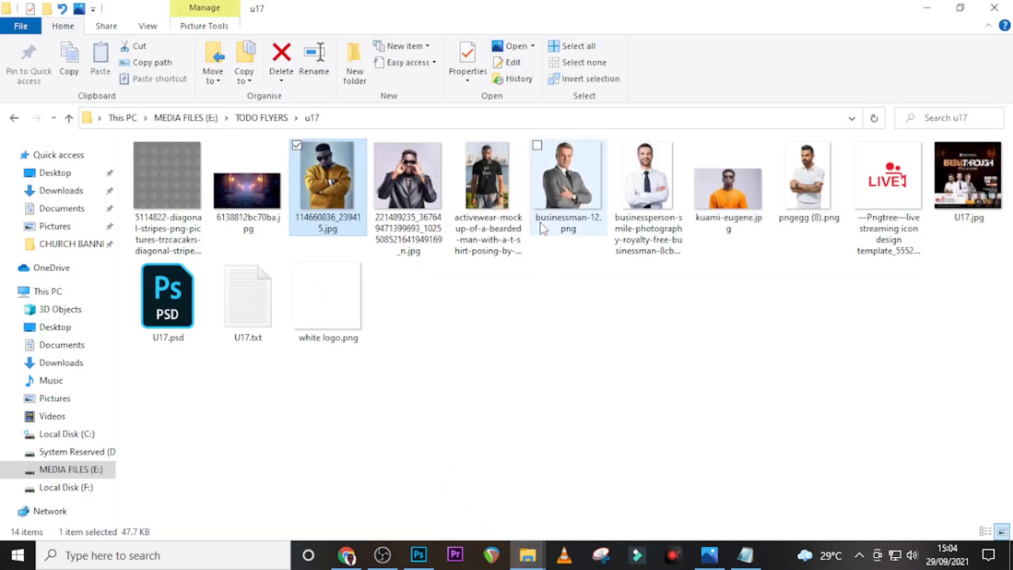
pyautogui.moveTo(487, 180); pyautogui.dragTo(514, 374)
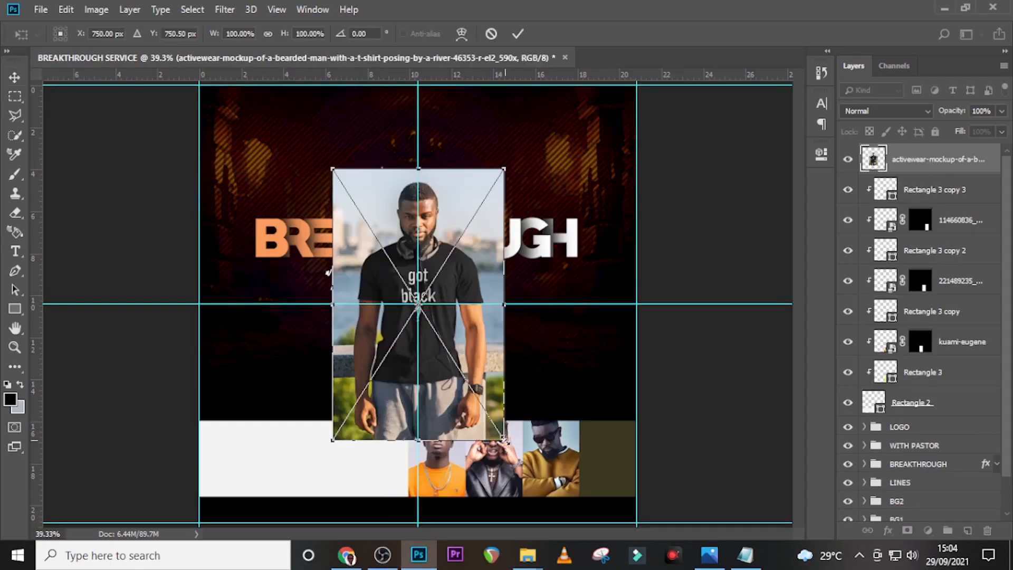
pyautogui.moveTo(504, 440); pyautogui.dragTo(464, 350)
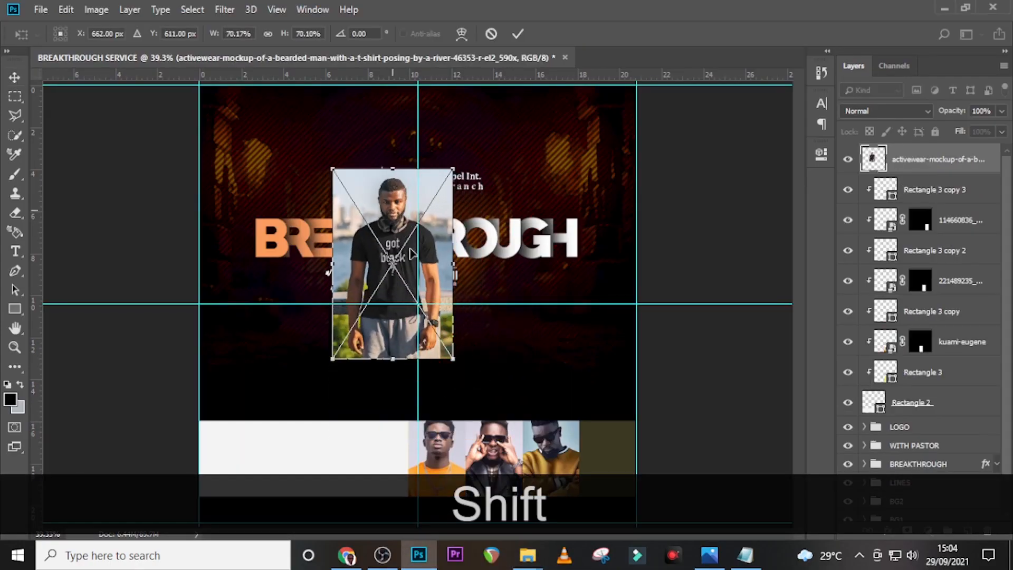
pyautogui.moveTo(411, 254); pyautogui.dragTo(613, 455)
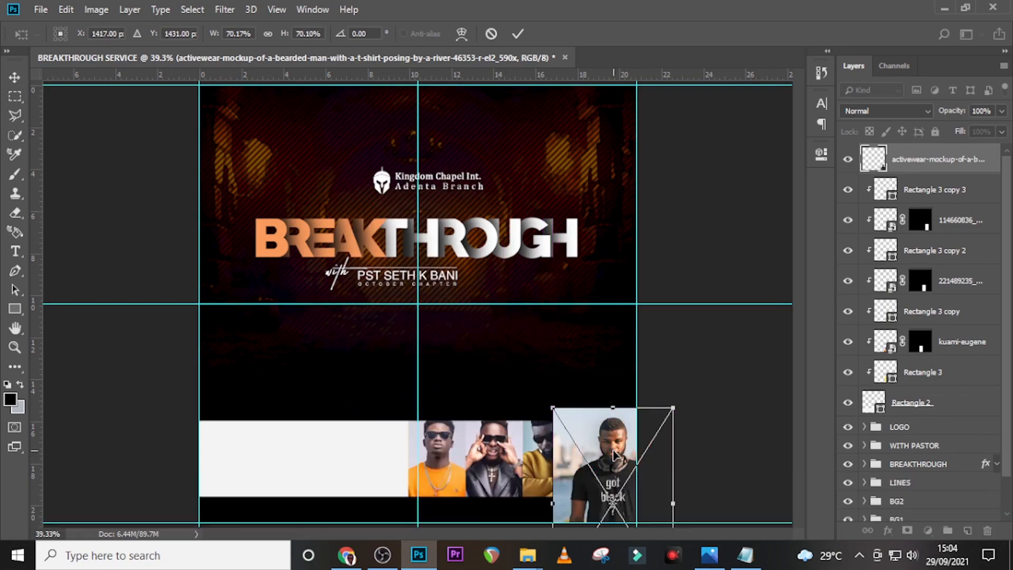
pyautogui.press('Return')
# Clip the black T-shirt portrait to the white band and mask it to the fourth block's outline
pyautogui.rightClick(908, 155)
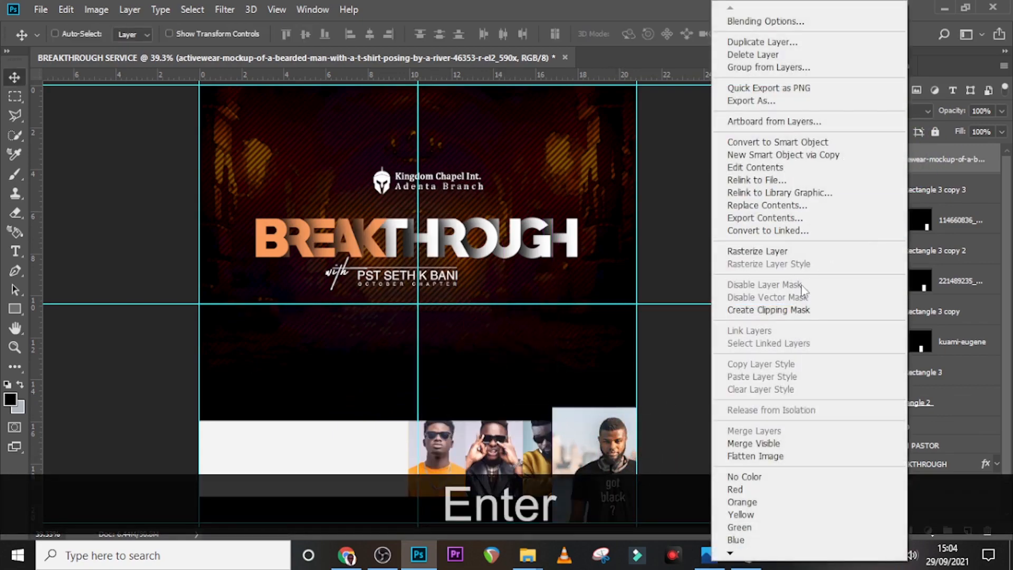
pyautogui.click(788, 314)
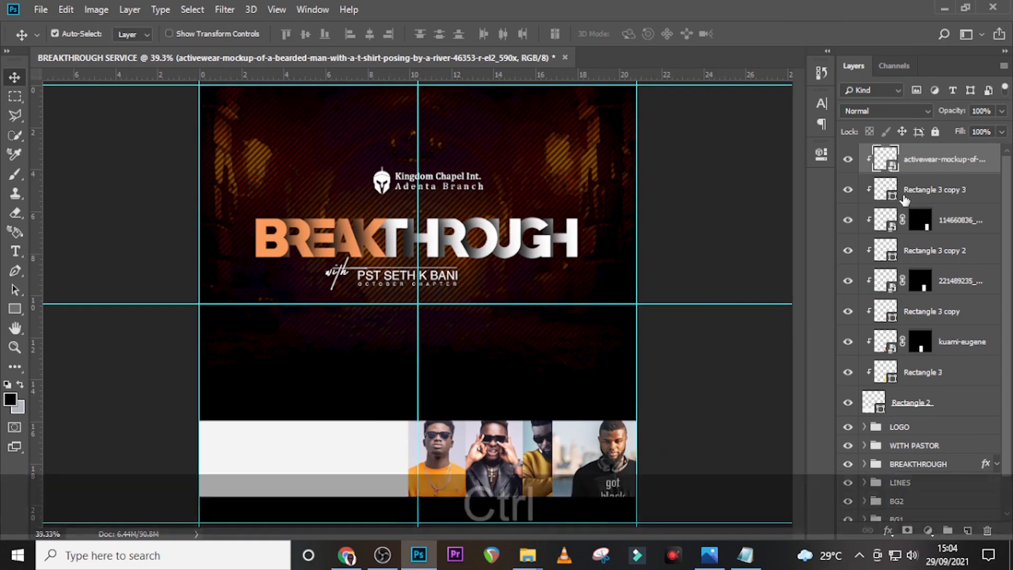
pyautogui.keyDown('ctrl'); pyautogui.click(886, 189); pyautogui.keyUp('ctrl')
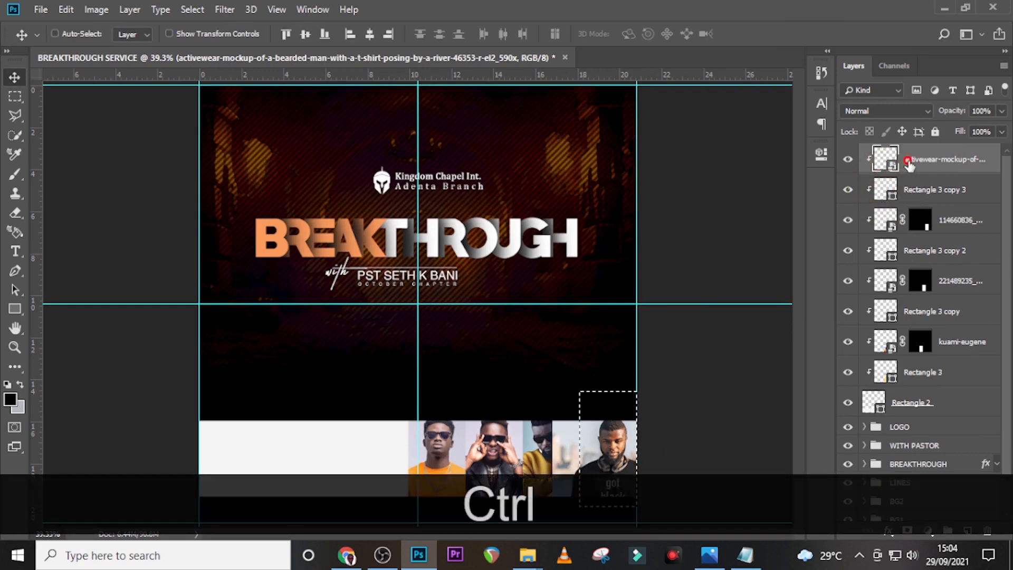
pyautogui.click(907, 531)
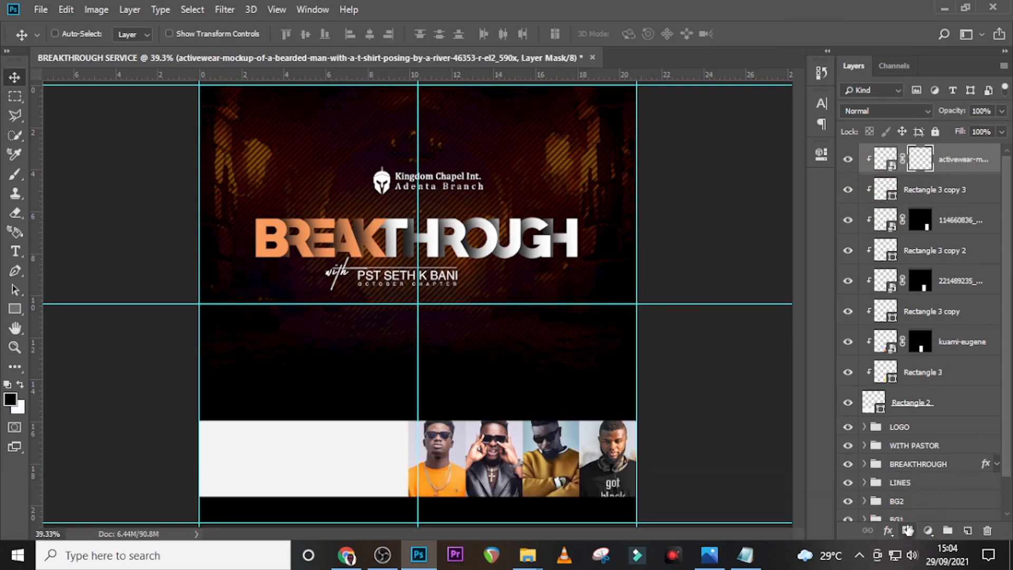
# Unlink the black T-shirt portrait from its mask and nudge it up and slightly left within the fourth block
pyautogui.click(902, 158)
pyautogui.click(885, 158)
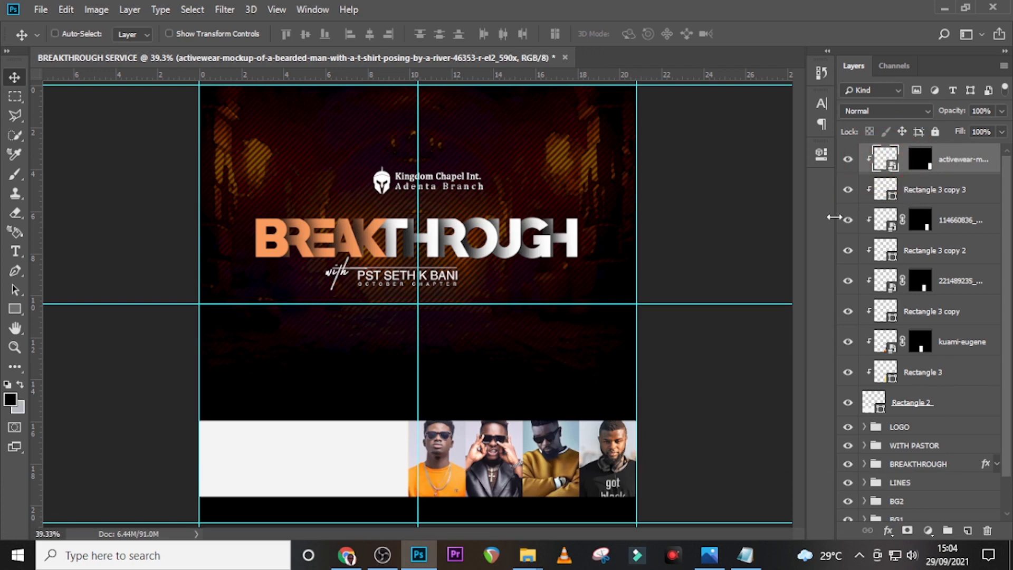
pyautogui.press('Up')
pyautogui.press('Up')
pyautogui.press('Up')
pyautogui.press('Up')
pyautogui.press('Up')
pyautogui.press('Up')
pyautogui.press('Up')
pyautogui.press('Up')
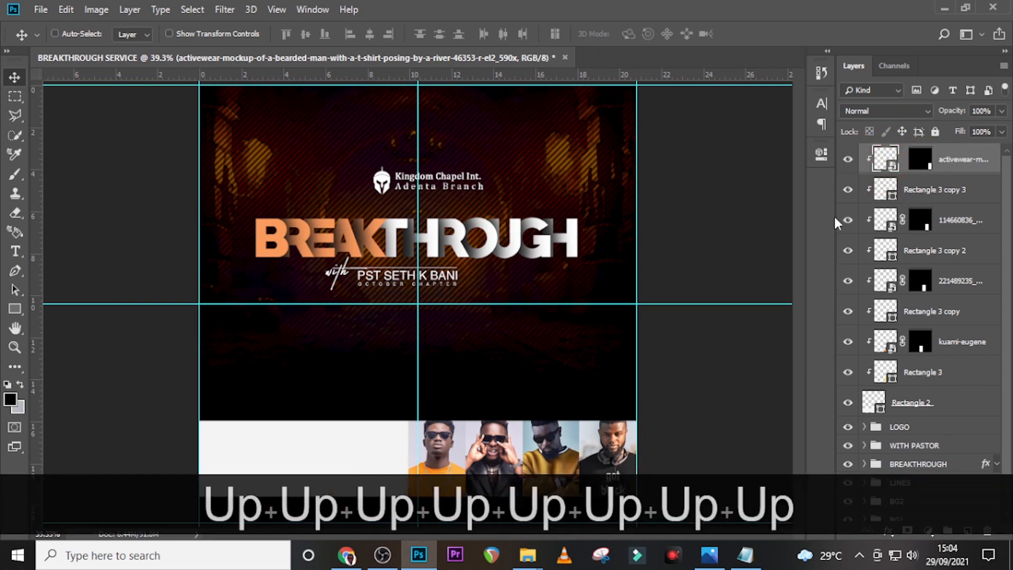
pyautogui.press('Left')
pyautogui.press('Left')
pyautogui.press('Left')
pyautogui.press('Left')
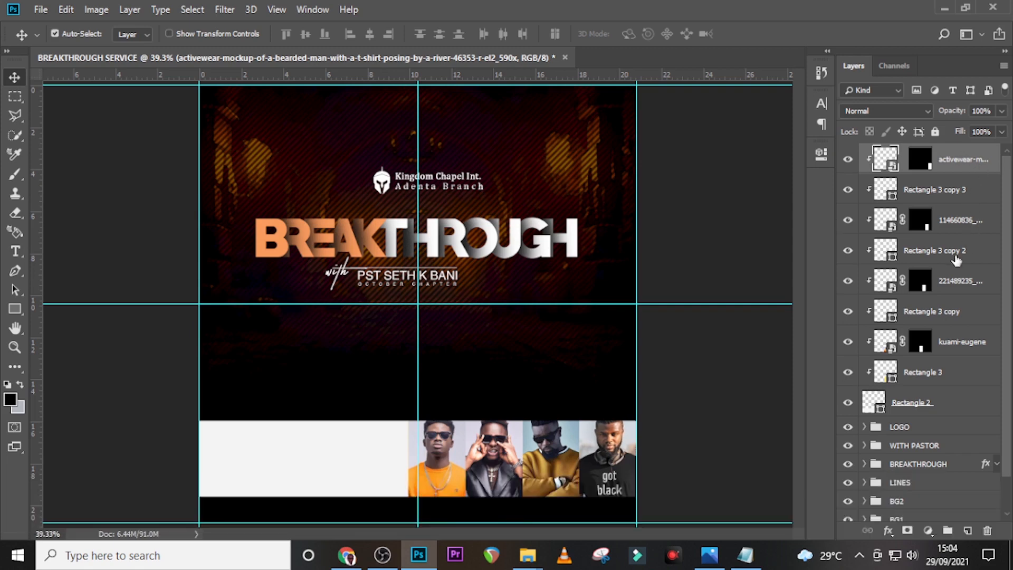
# Group the white band with all its blocks and portraits, and name the group INVITED GUESTS PHOTOS
pyautogui.press('ctrl')
pyautogui.keyDown('ctrl'); pyautogui.click(925, 403); pyautogui.keyUp('ctrl')
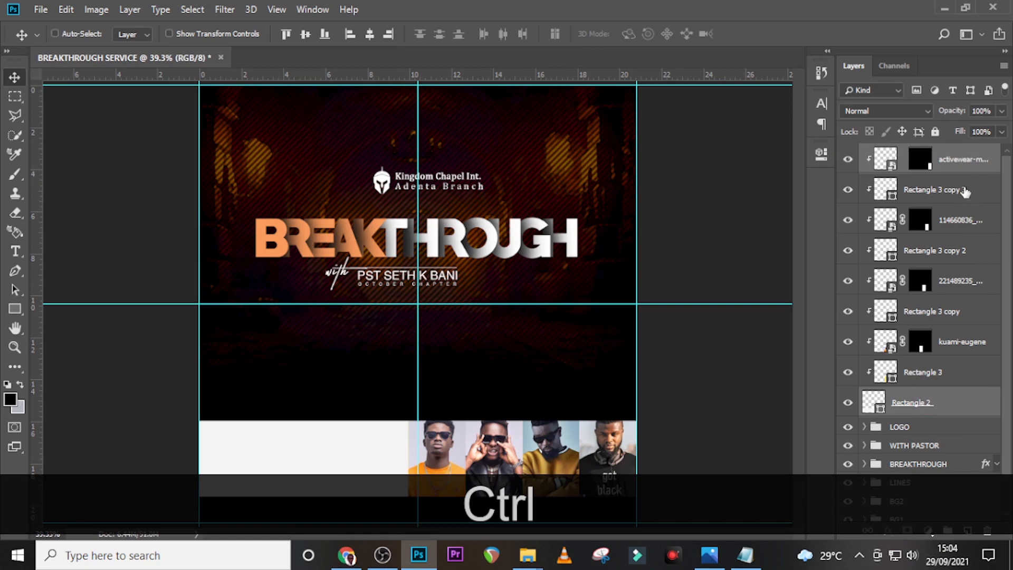
pyautogui.click(964, 161)
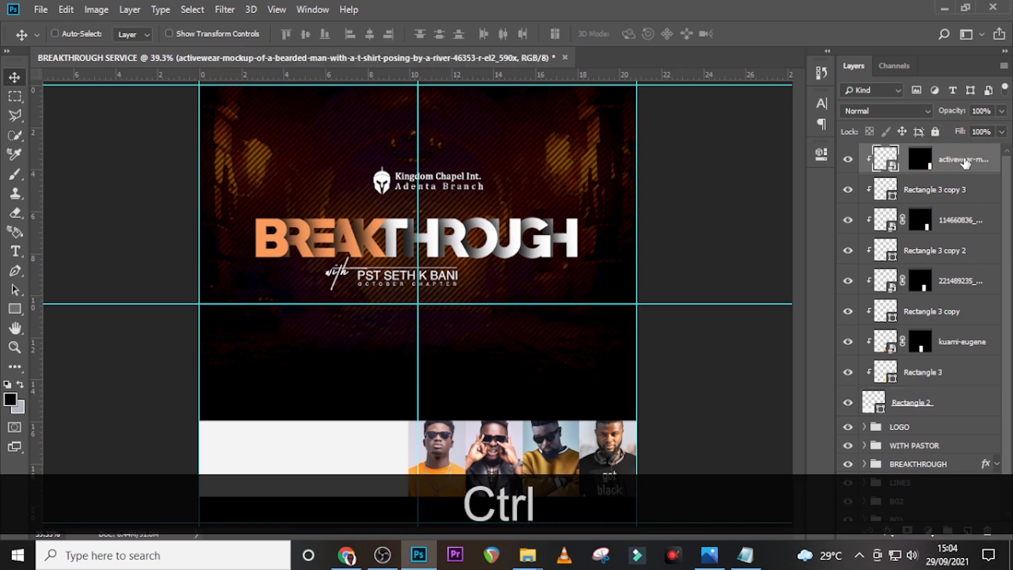
pyautogui.keyDown('shift'); pyautogui.click(912, 413); pyautogui.keyUp('shift')
pyautogui.hotkey('ctrl', 'shift', 'g')
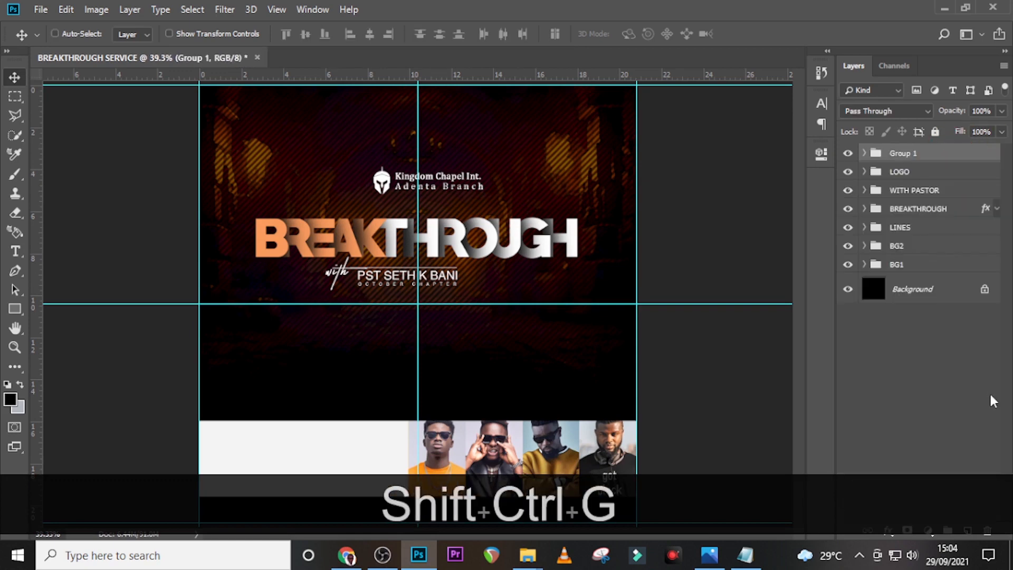
pyautogui.doubleClick(902, 153)
pyautogui.write('IN')
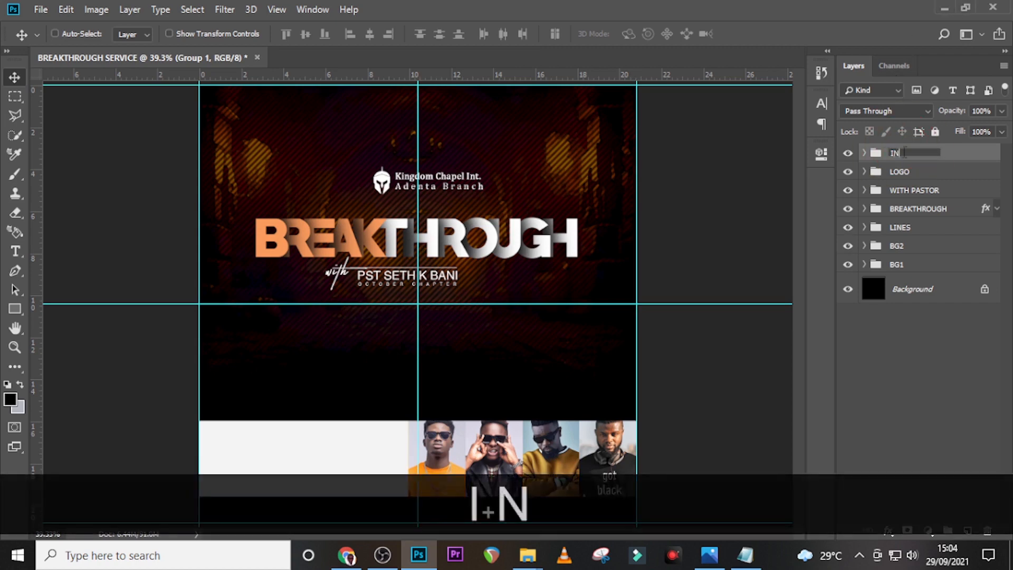
pyautogui.write('VITED GUESTS ')
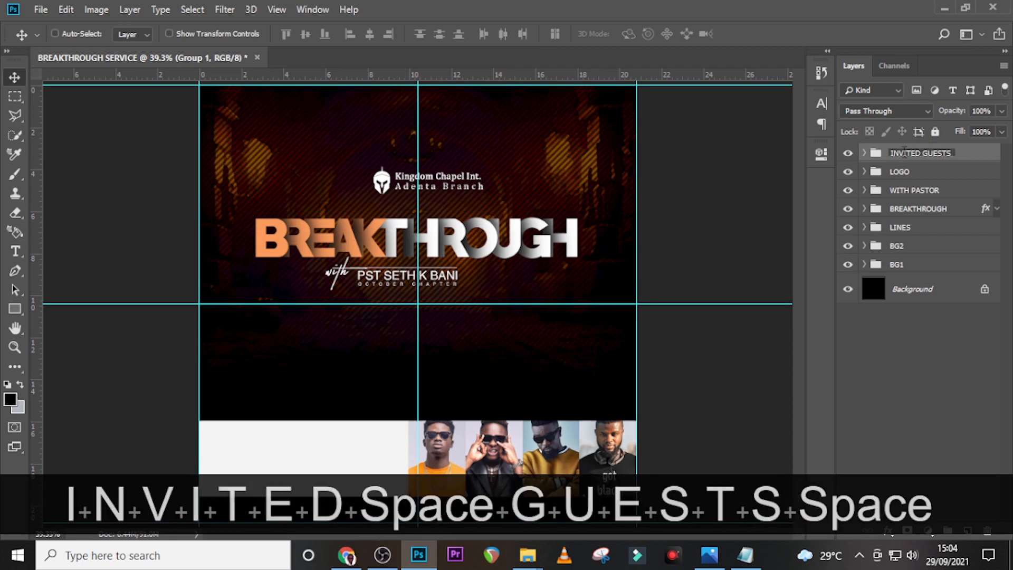
pyautogui.write('P')
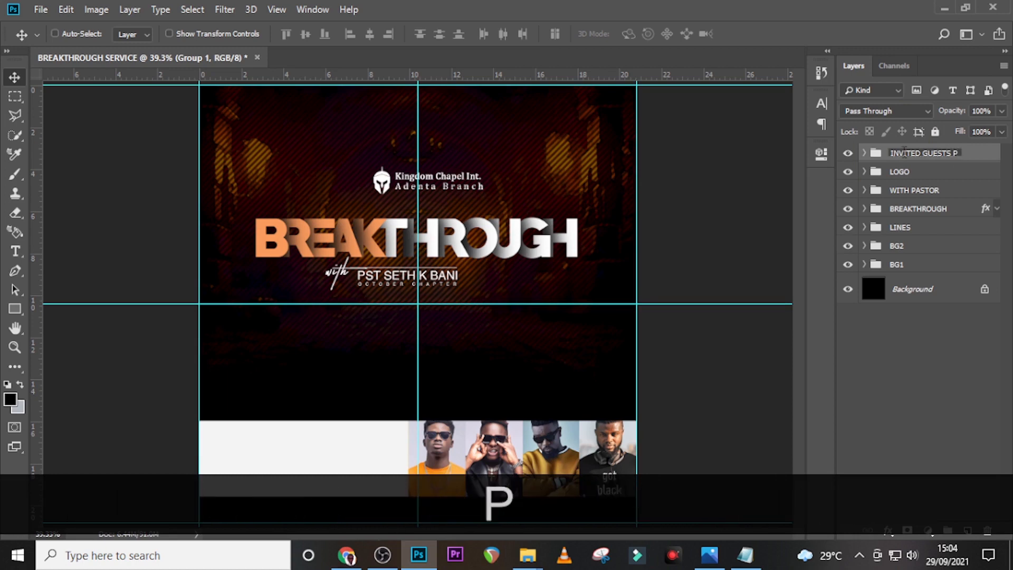
pyautogui.write('HOTOS')
pyautogui.press('Return')
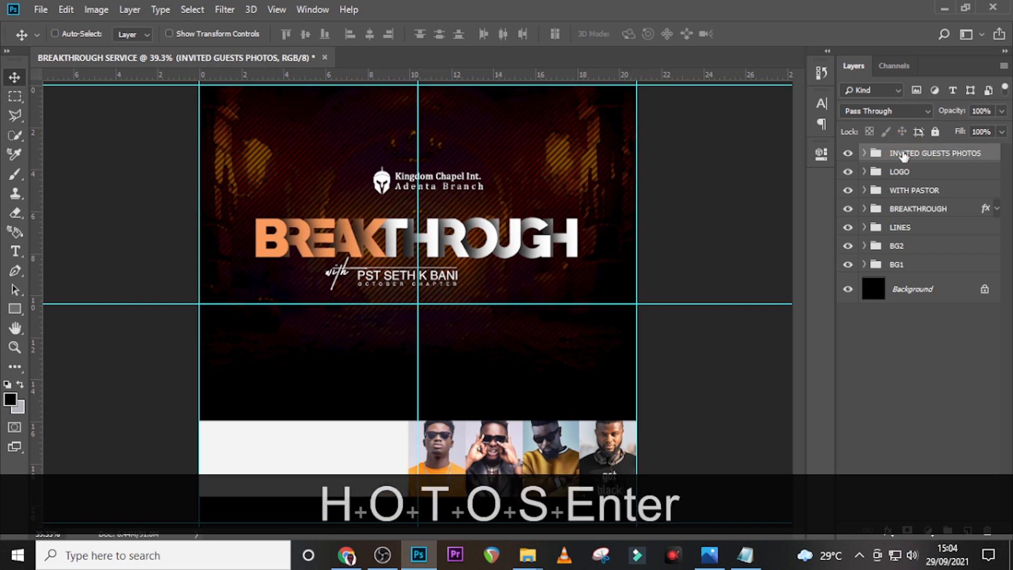
# Place pngegg (8).png from the u17 folder, scale it down proportionally, and stand the man over the white band's left end, below the title
pyautogui.press('t')
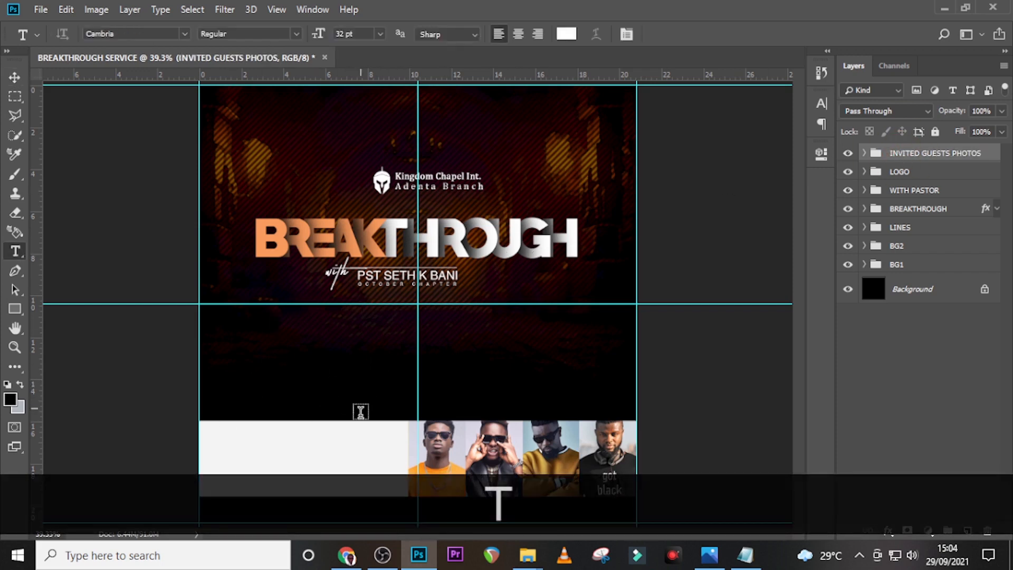
pyautogui.moveTo(527, 554)
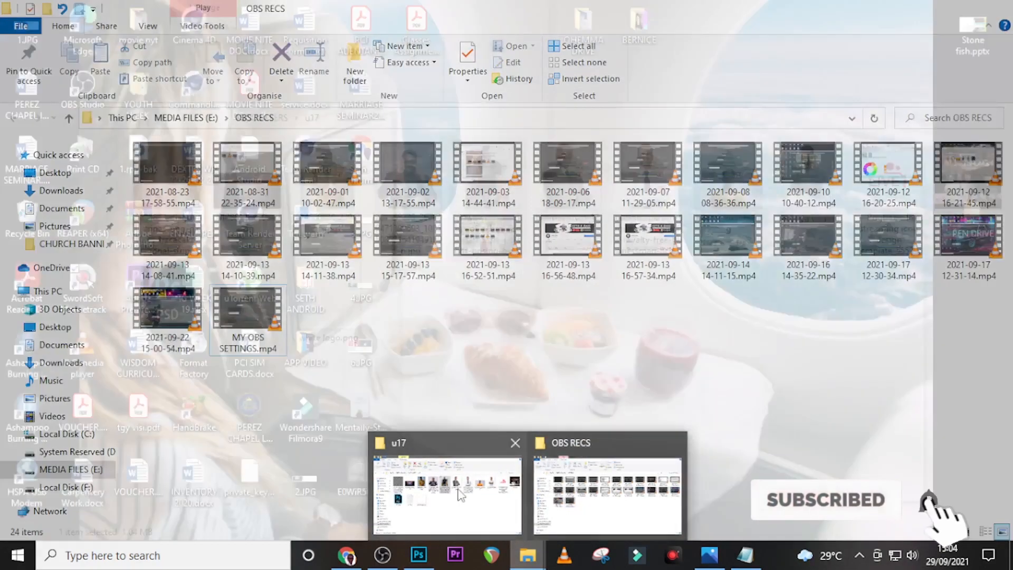
pyautogui.click(469, 488)
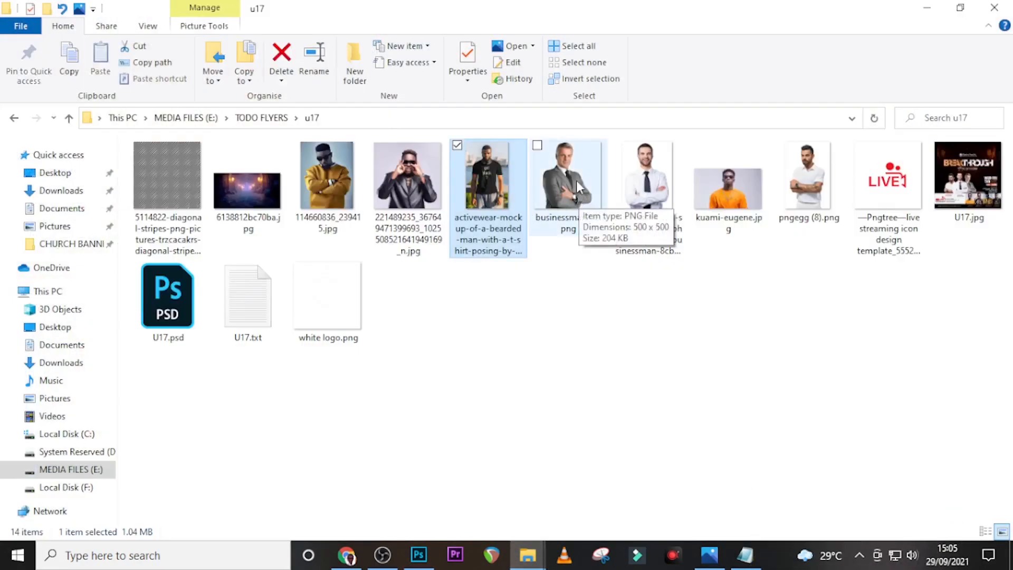
pyautogui.moveTo(798, 184); pyautogui.dragTo(372, 369)
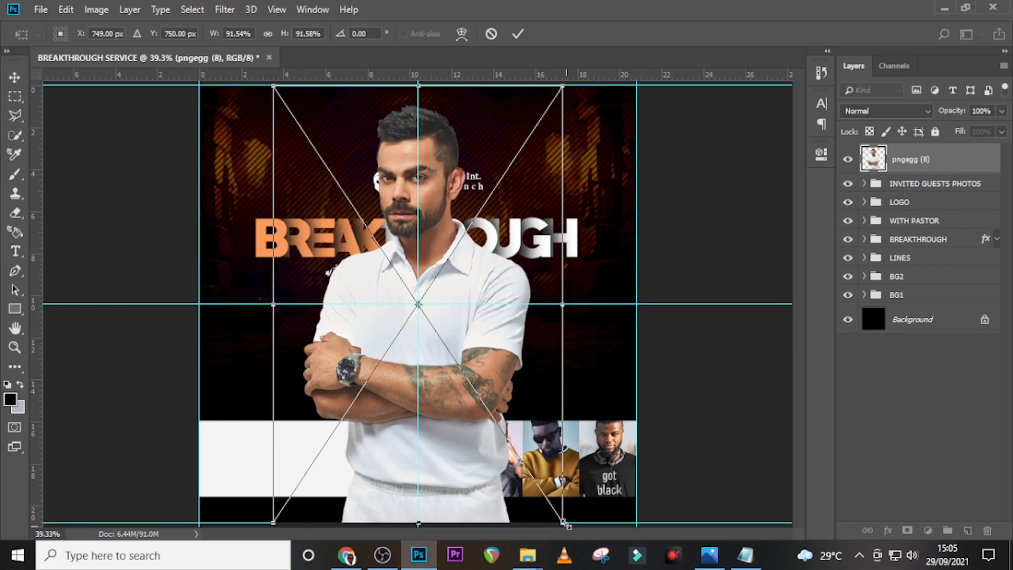
pyautogui.moveTo(564, 524); pyautogui.dragTo(446, 380)
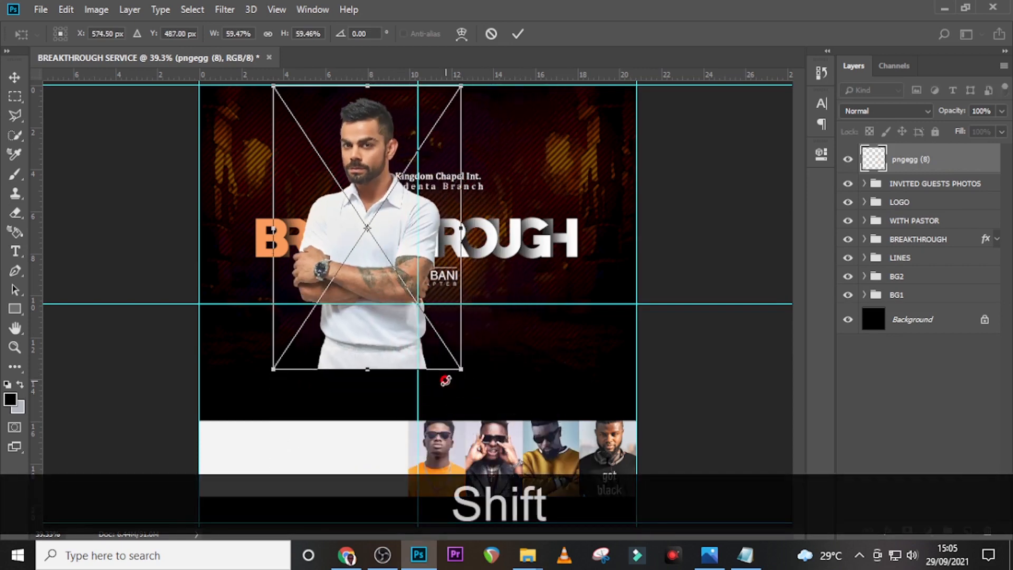
pyautogui.moveTo(416, 230); pyautogui.dragTo(316, 399)
pyautogui.moveTo(362, 258); pyautogui.dragTo(315, 327)
pyautogui.moveTo(300, 391); pyautogui.dragTo(312, 359)
pyautogui.moveTo(325, 296); pyautogui.dragTo(311, 318)
pyautogui.moveTo(298, 415); pyautogui.dragTo(309, 382)
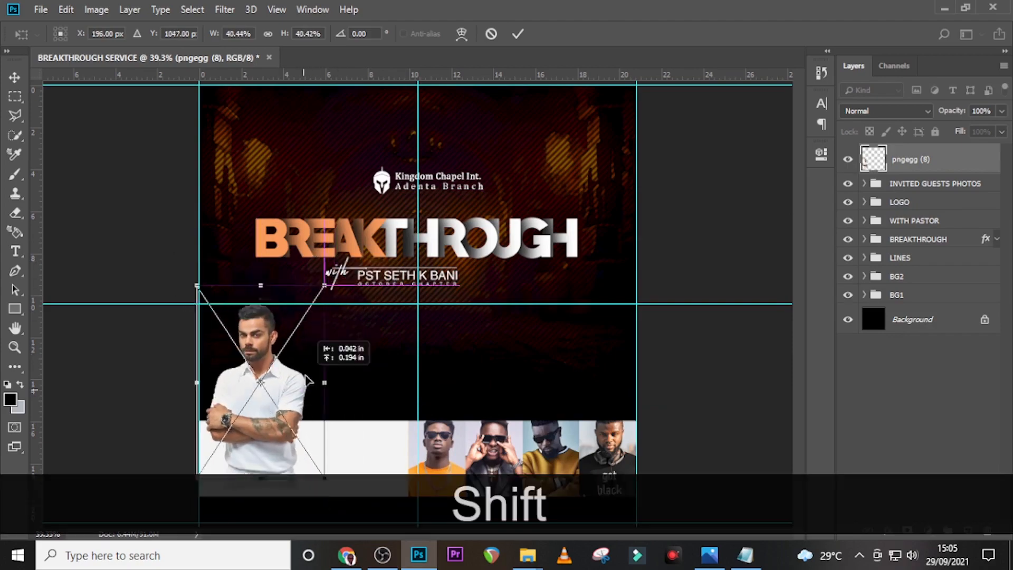
pyautogui.moveTo(323, 285); pyautogui.dragTo(315, 297)
pyautogui.moveTo(304, 380); pyautogui.dragTo(307, 362)
pyautogui.press('Return')
# Place the businessperson-smile image from the u17 folder at 100% and move it directly right of the man in the white polo
pyautogui.click(528, 555)
pyautogui.click(421, 481)
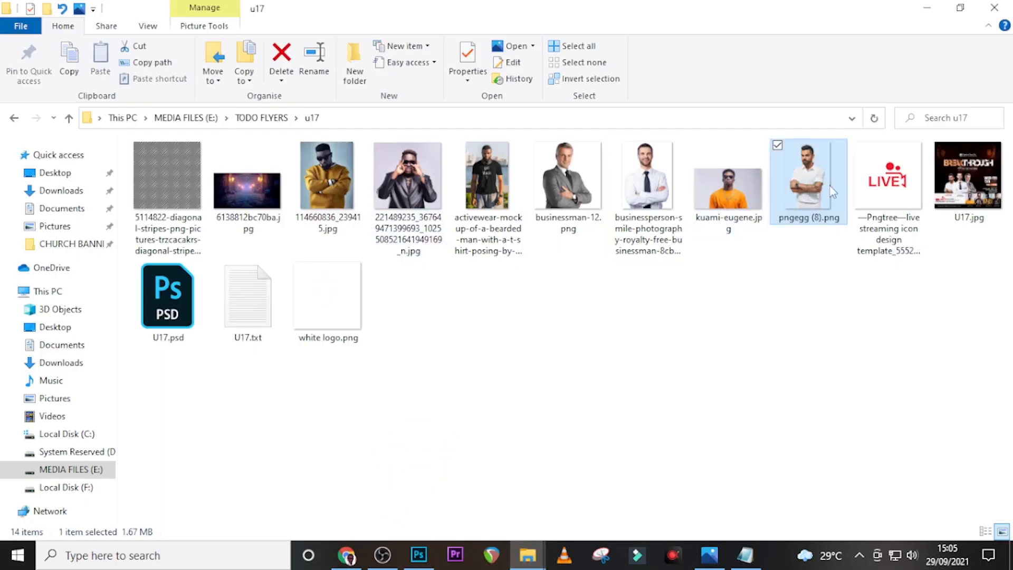
pyautogui.click(635, 189)
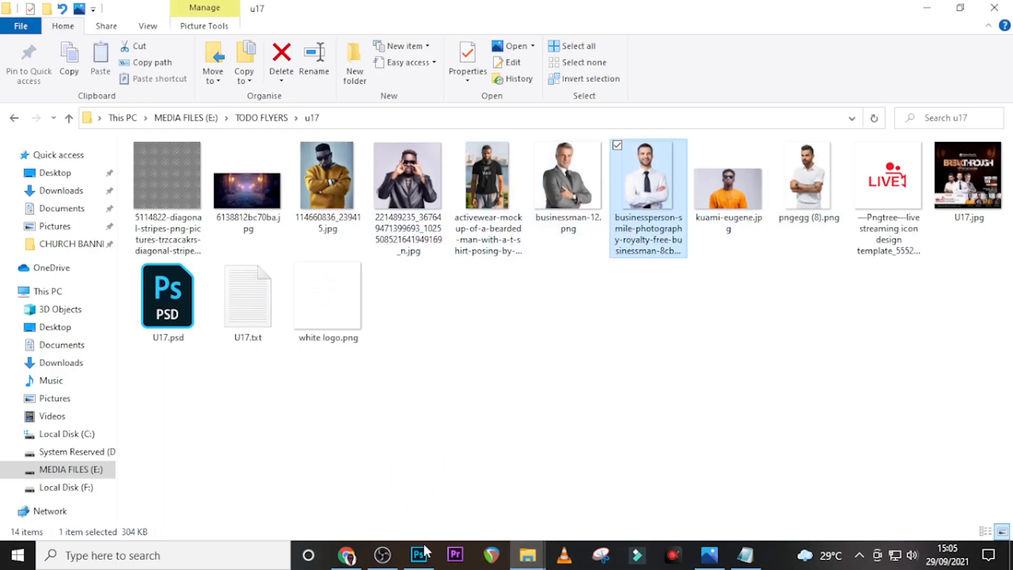
pyautogui.moveTo(426, 551); pyautogui.dragTo(396, 432)
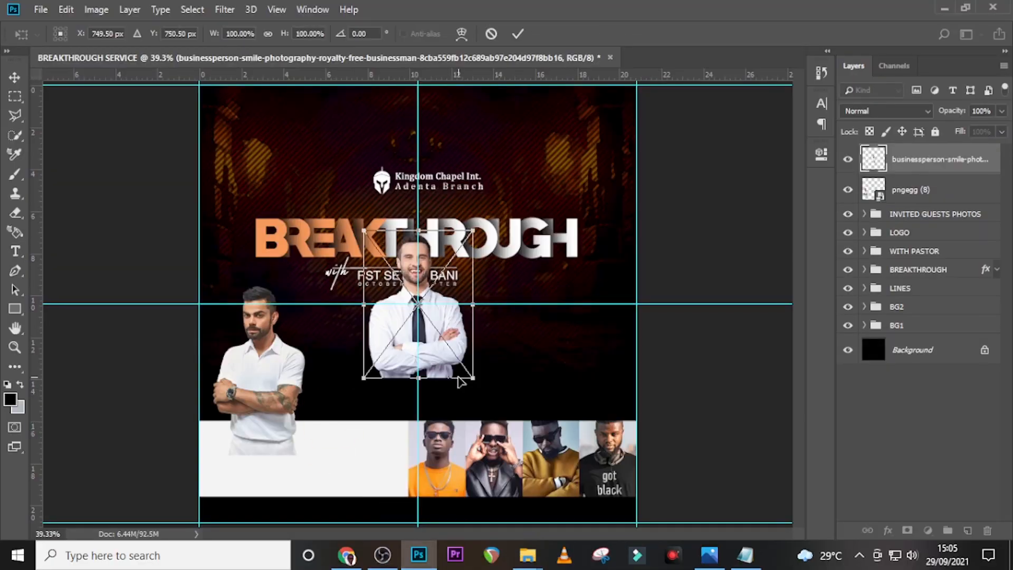
pyautogui.moveTo(460, 325); pyautogui.dragTo(384, 355)
pyautogui.press('Return')
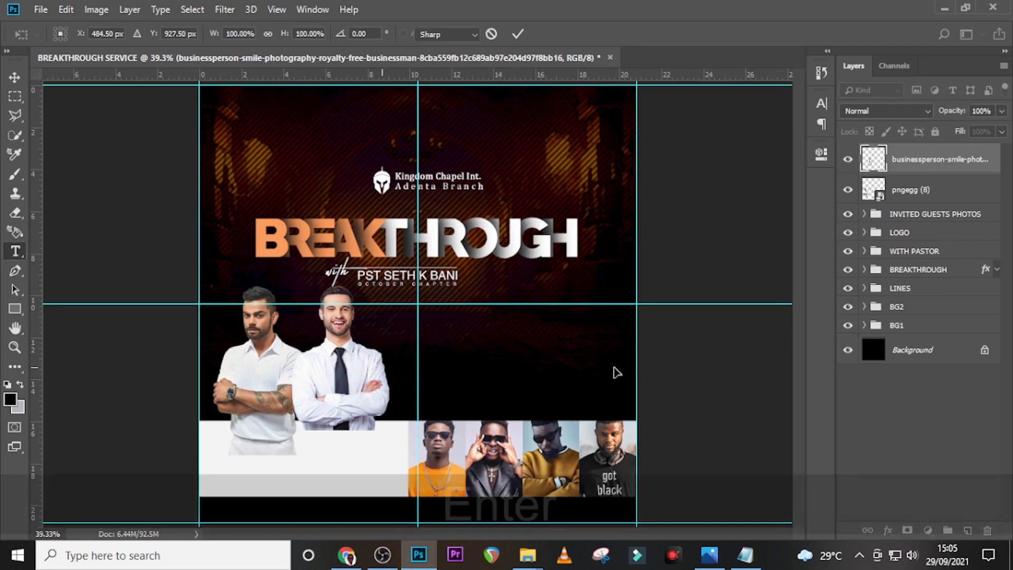
# Place businessman-12.png from the u17 folder right of the man in the black tie, and reorder its layer beneath that man's layer
pyautogui.moveTo(528, 555)
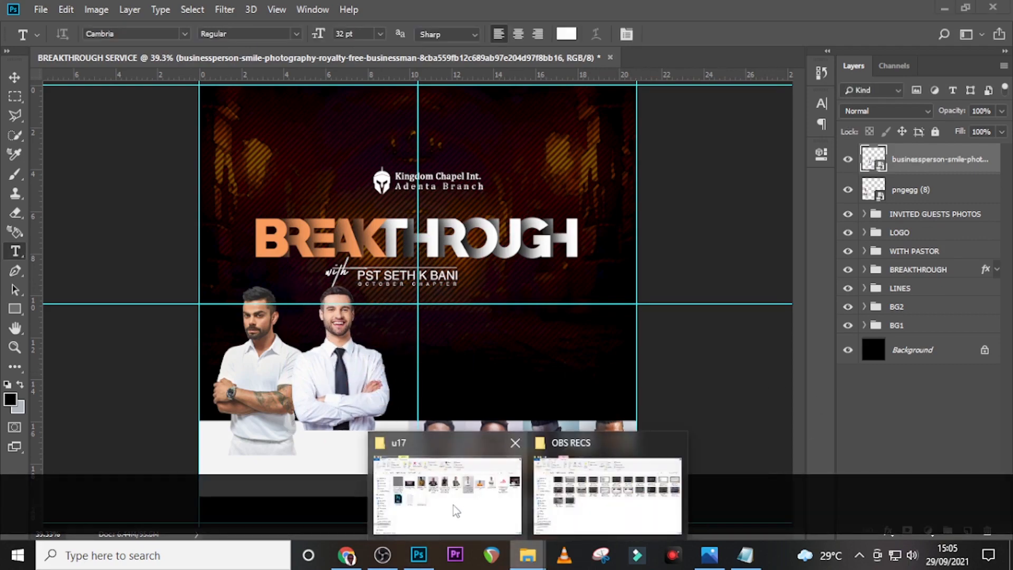
pyautogui.click(424, 458)
pyautogui.moveTo(564, 211); pyautogui.dragTo(398, 384)
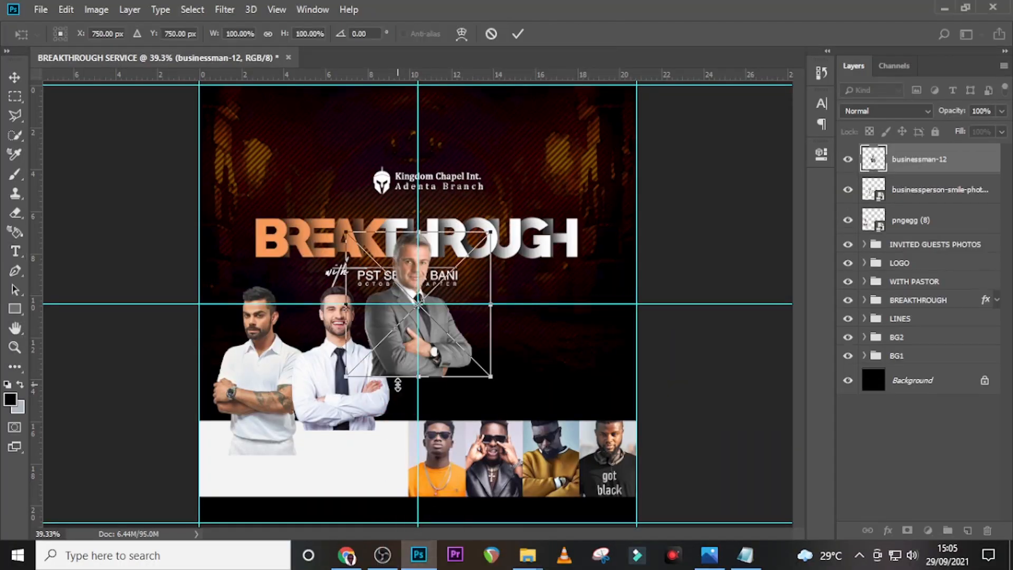
pyautogui.moveTo(449, 350); pyautogui.dragTo(444, 391)
pyautogui.press('Return')
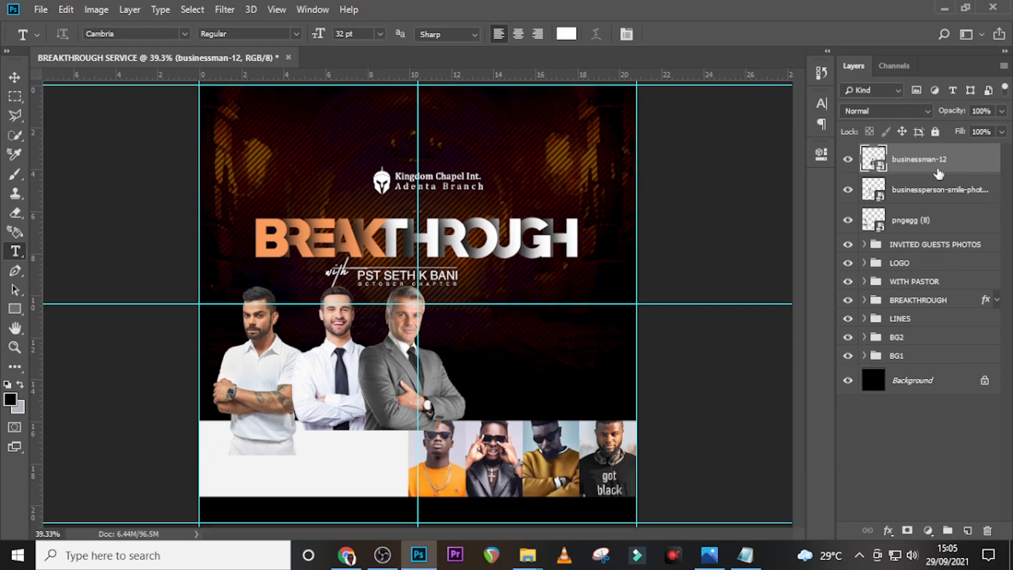
pyautogui.moveTo(912, 165); pyautogui.dragTo(911, 203)
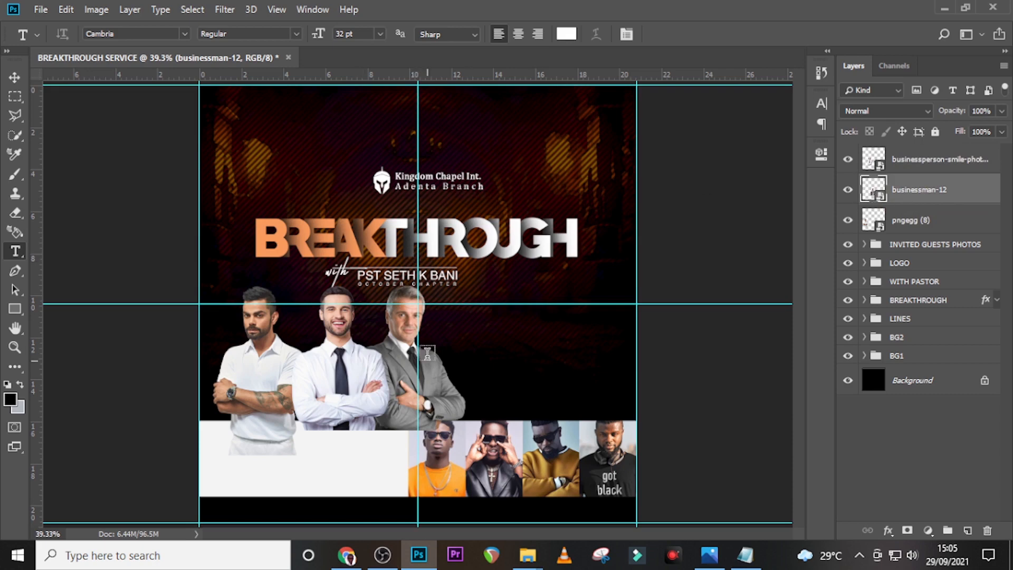
pyautogui.press('ctrl')
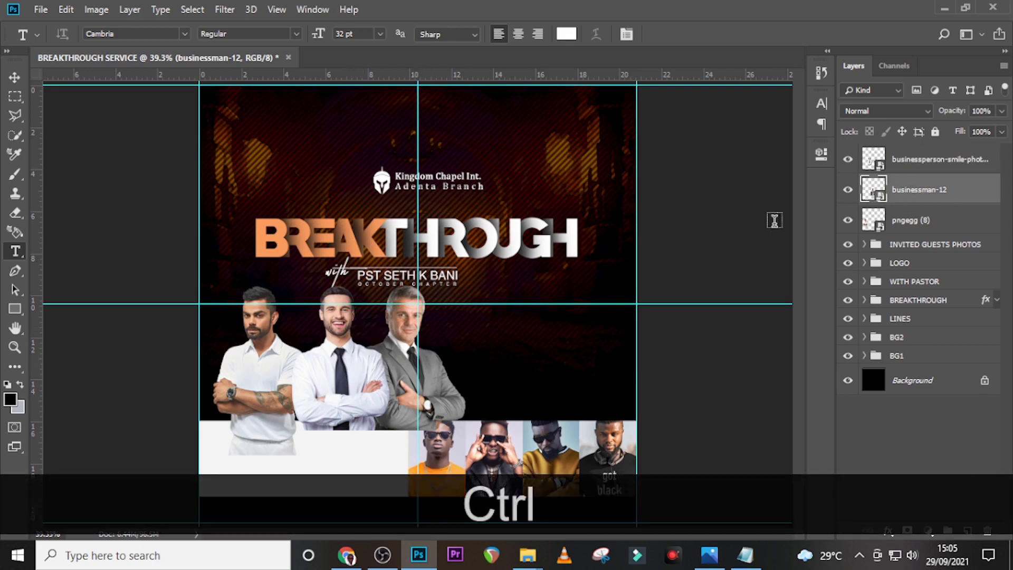
# Move the businessman-12 and smiling businessperson photos to the right, clear of the man in the white polo
pyautogui.press('v')
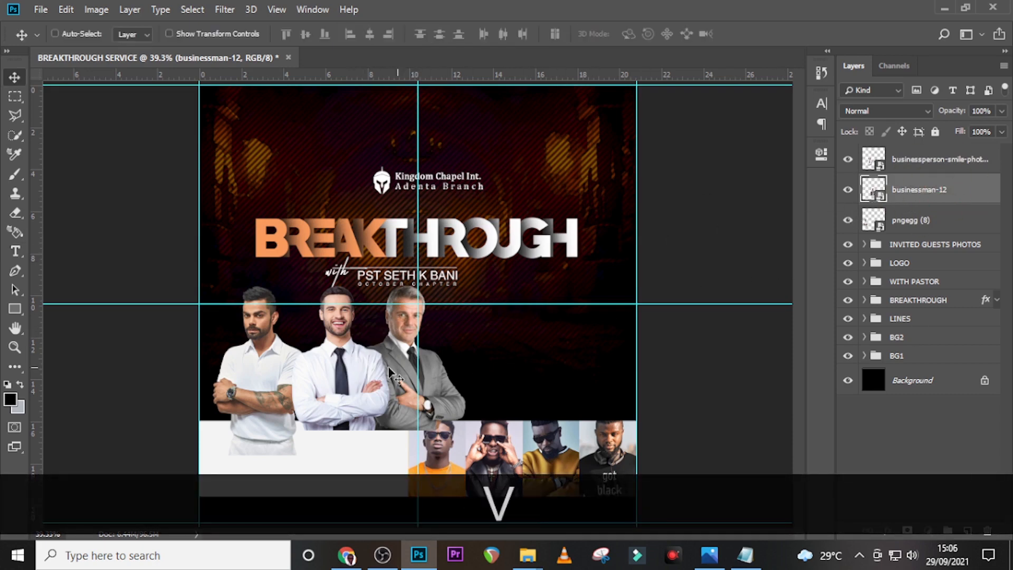
pyautogui.moveTo(351, 372); pyautogui.dragTo(387, 362)
pyautogui.click(920, 160)
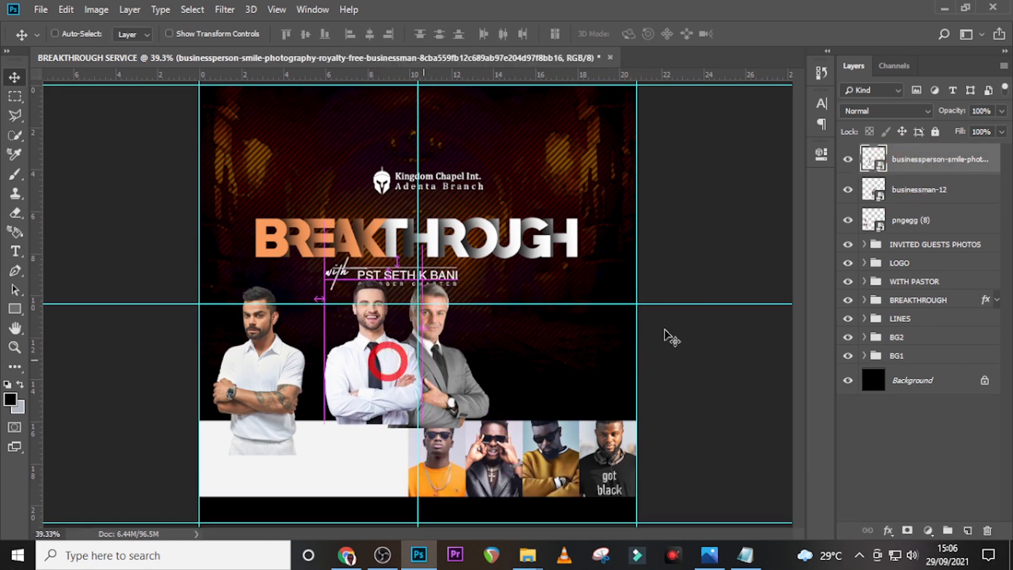
pyautogui.click(918, 193)
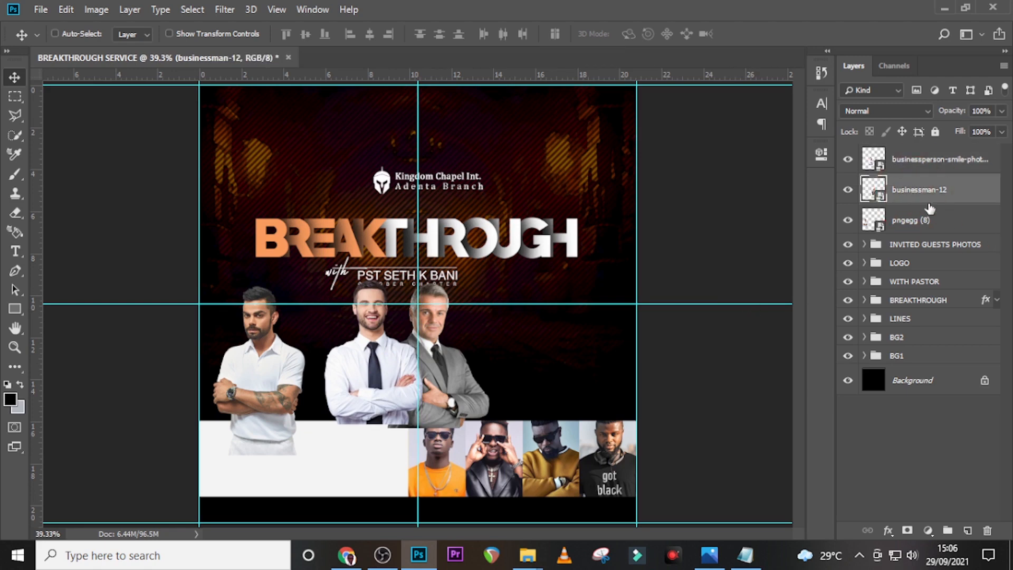
# Move the pngegg (8) photo right and slightly down so it stands beside the smiling man in the tie
pyautogui.click(904, 223)
pyautogui.hotkey('ctrl', 't')
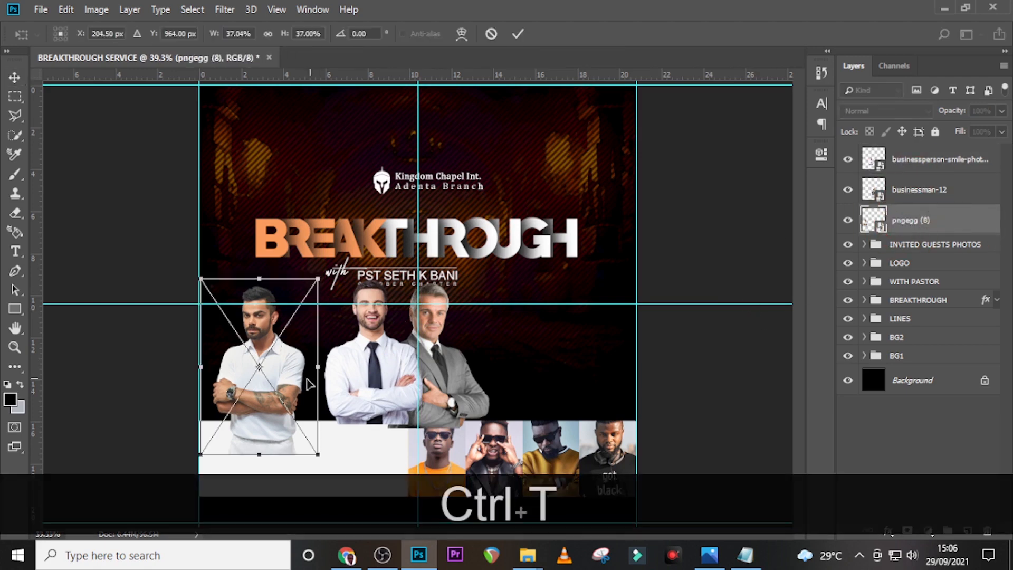
pyautogui.moveTo(320, 381); pyautogui.dragTo(359, 390)
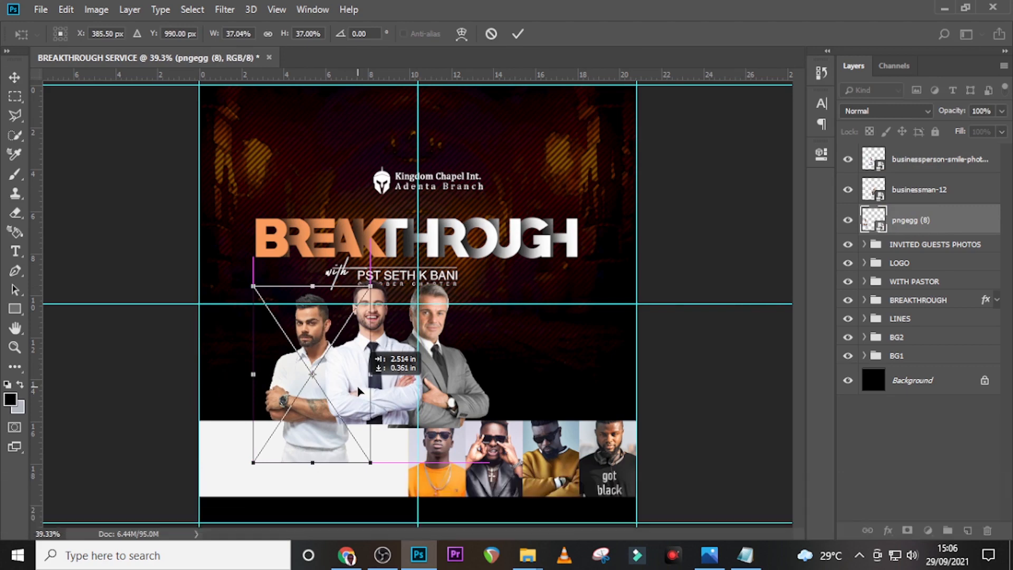
pyautogui.press('Return')
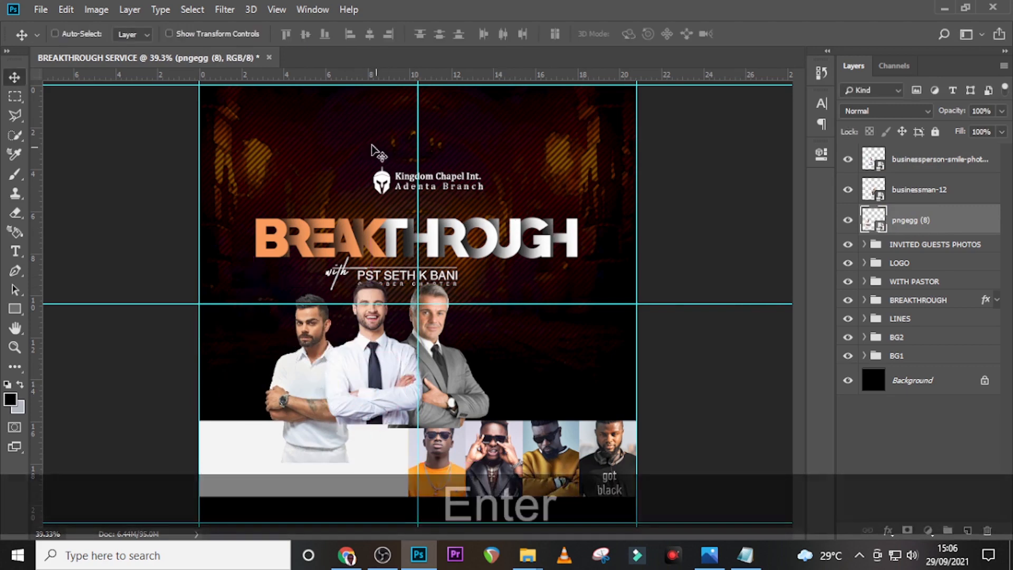
# Add a horizontal guide at the pngegg (8) man's head height and scale the businessman-12 photo proportionally to about 93.4%
pyautogui.moveTo(347, 79); pyautogui.dragTo(334, 290)
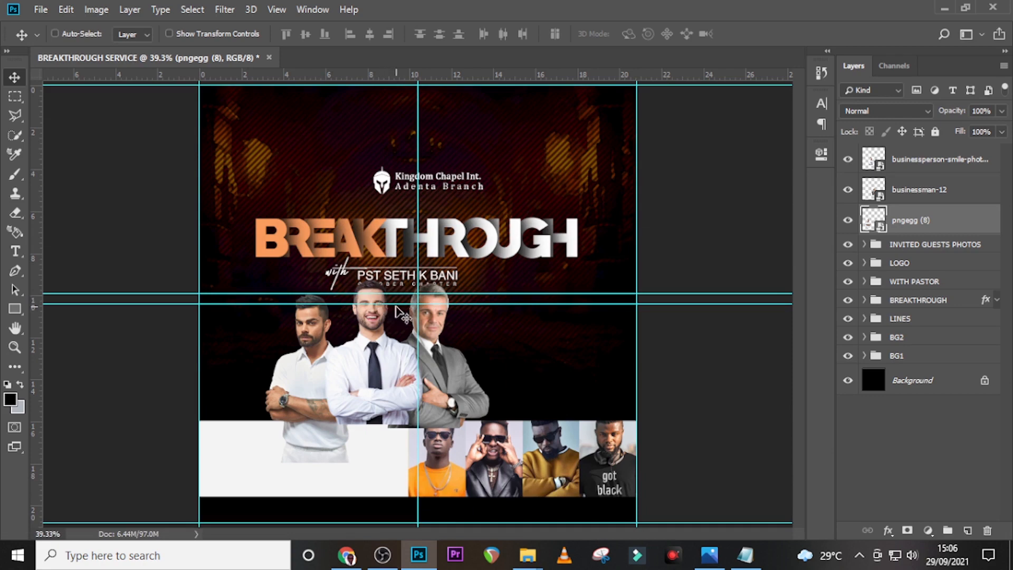
pyautogui.click(907, 190)
pyautogui.hotkey('ctrl', 't')
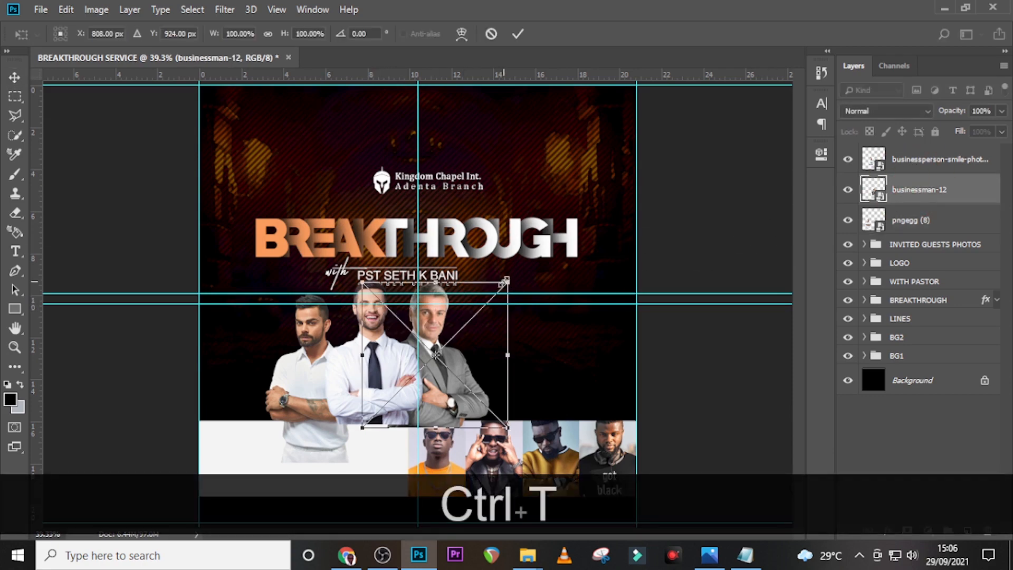
pyautogui.moveTo(505, 280); pyautogui.dragTo(494, 293)
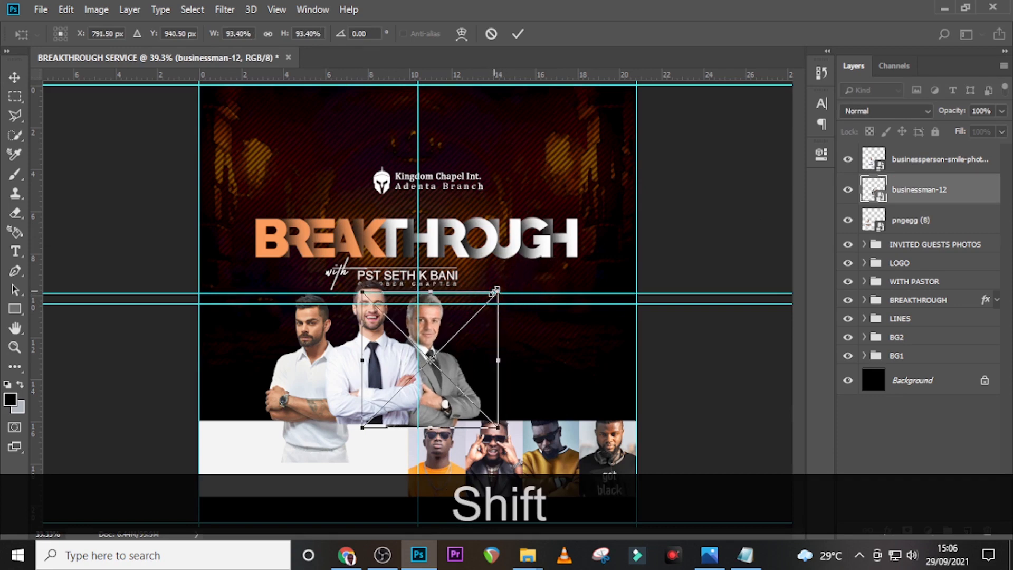
pyautogui.hotkey('shift', 'Return')
# Nudge the businessman-12 photo down and a little to the right beside the smiling man
pyautogui.hotkey('shift', 'Down')
pyautogui.hotkey('shift', 'Down')
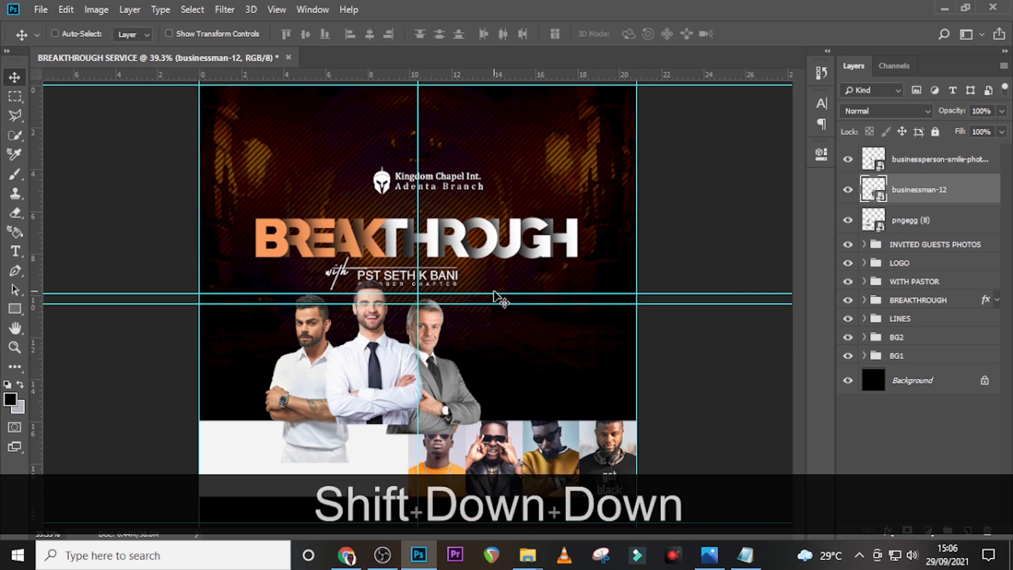
pyautogui.press('Up')
pyautogui.press('Right')
pyautogui.press('Right')
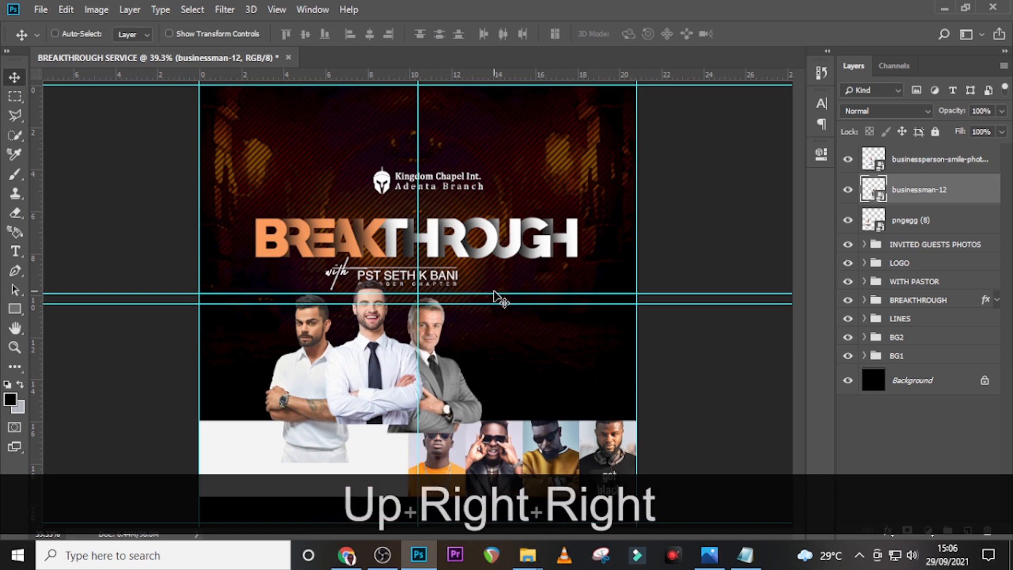
pyautogui.press('Right')
pyautogui.press('Right')
pyautogui.press('Right')
pyautogui.press('Right')
pyautogui.press('Right')
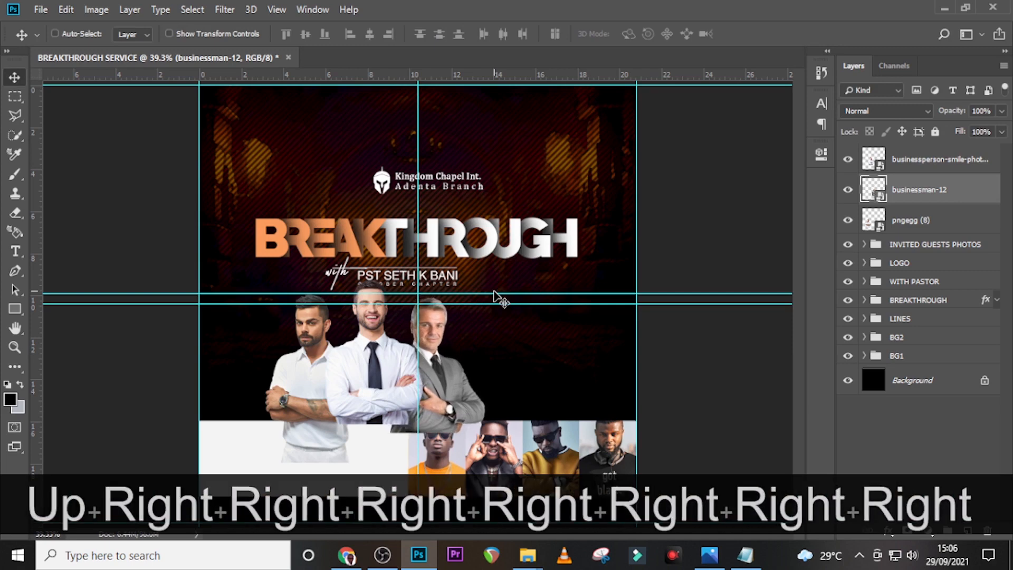
# Group the three host photos, name the group HOSTS, and place it beneath the INVITED GUESTS PHOTOS group in the layer order
pyautogui.click(920, 222)
pyautogui.keyDown('ctrl'); pyautogui.click(917, 159); pyautogui.keyUp('ctrl')
pyautogui.keyDown('ctrl'); pyautogui.click(911, 191); pyautogui.keyUp('ctrl')
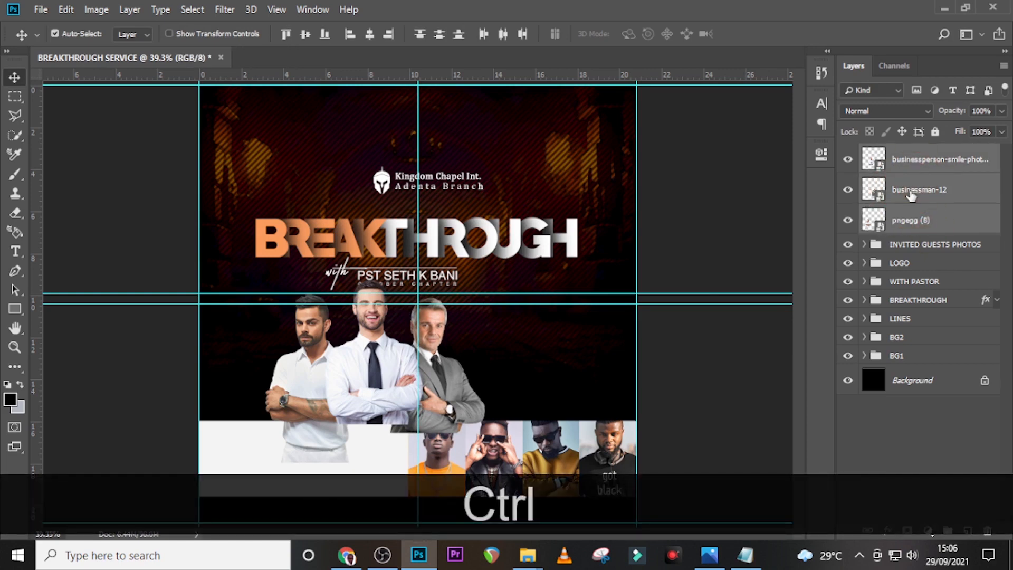
pyautogui.hotkey('ctrl', 'g')
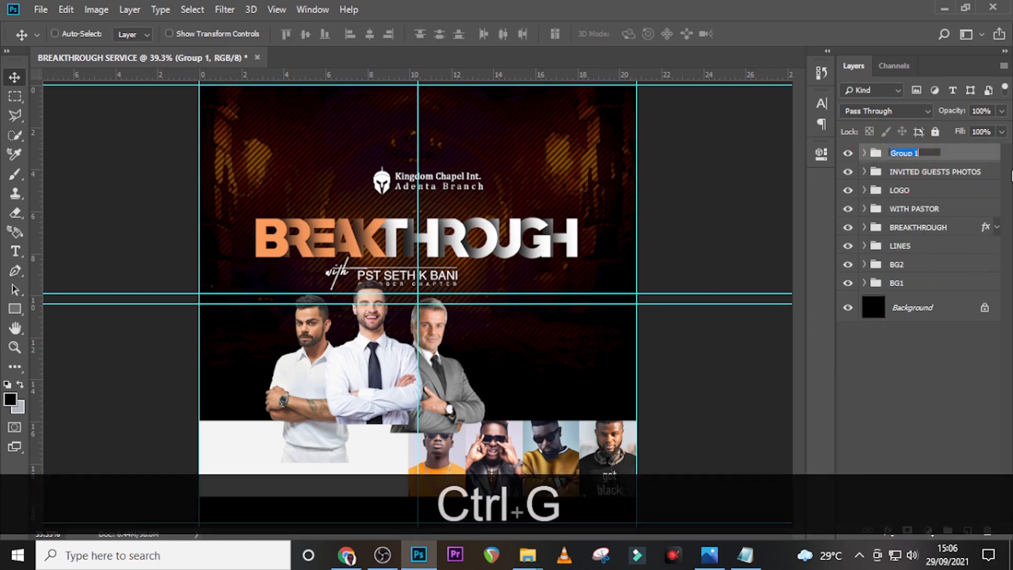
pyautogui.press('capslock')
pyautogui.press('capslock')
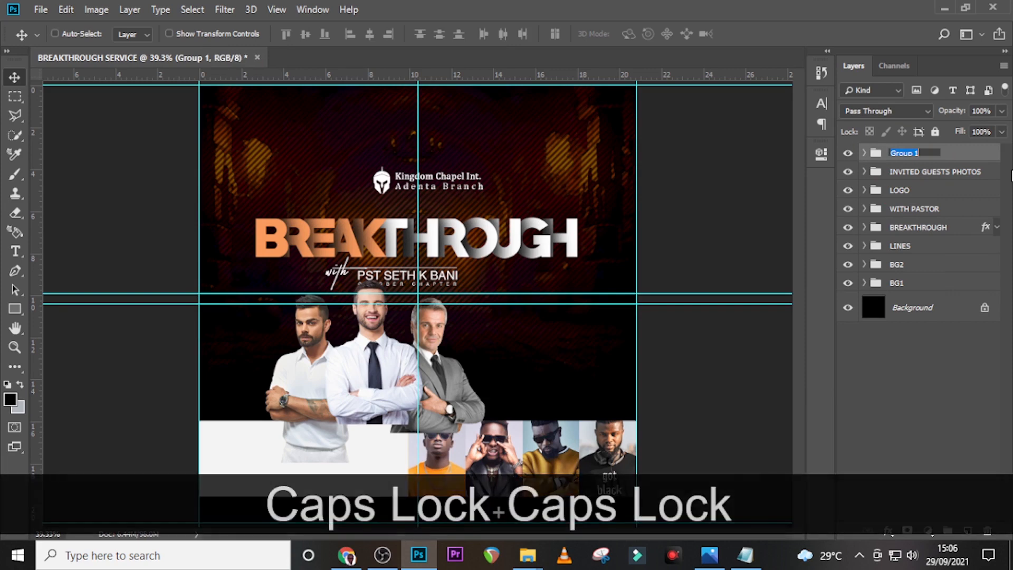
pyautogui.write('HOSTS')
pyautogui.press('Return')
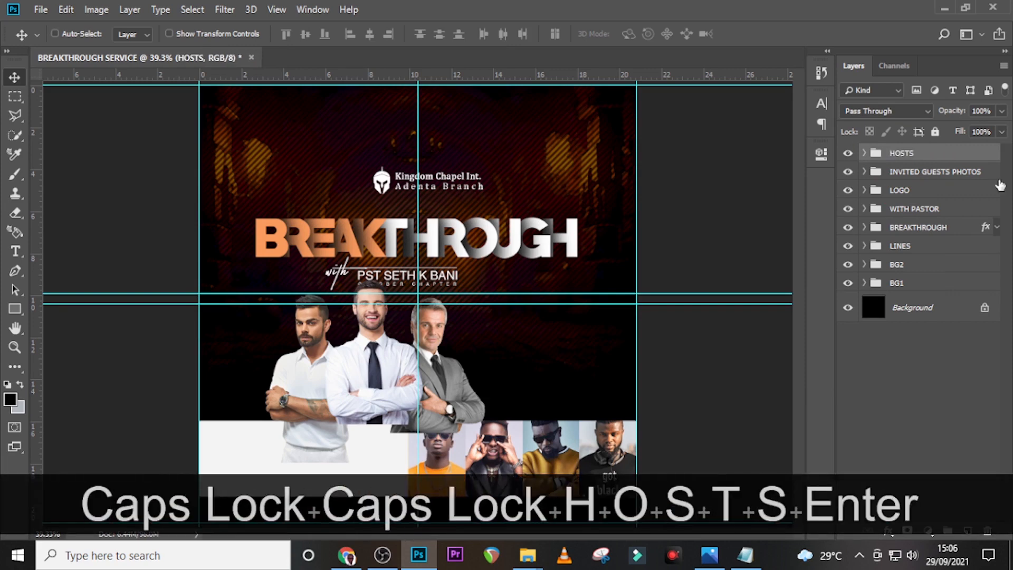
pyautogui.moveTo(914, 158); pyautogui.dragTo(921, 182)
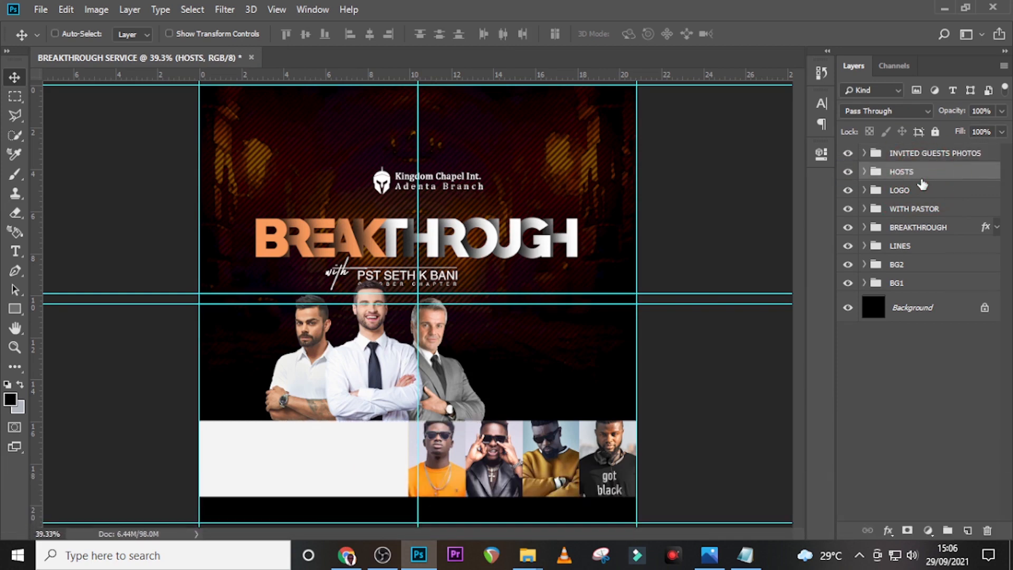
# Shift the BREAKTHROUGH, WITH PASTOR and LOGO groups upward together, away from the host photos
pyautogui.click(904, 231)
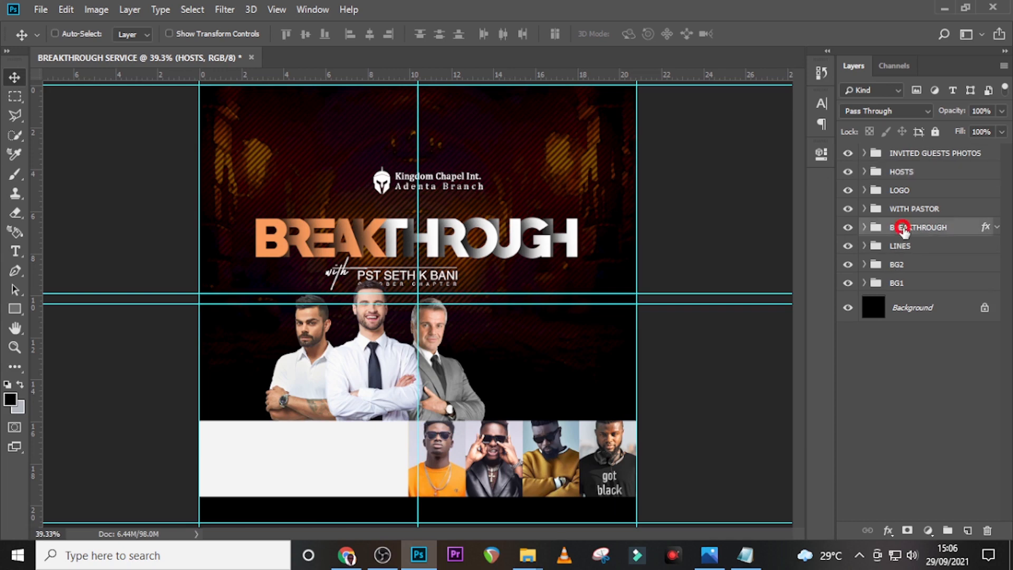
pyautogui.press('ctrl')
pyautogui.keyDown('ctrl'); pyautogui.click(911, 211); pyautogui.keyUp('ctrl')
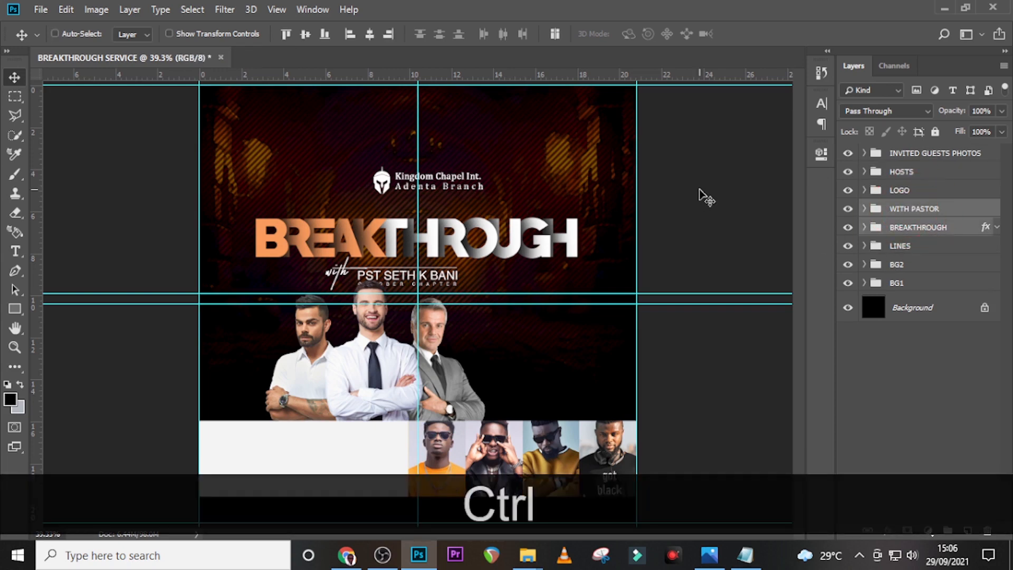
pyautogui.keyDown('ctrl'); pyautogui.click(912, 192); pyautogui.keyUp('ctrl')
pyautogui.hotkey('ctrl', 'shift', 'Up')
pyautogui.hotkey('ctrl', 'shift', 'Up')
pyautogui.hotkey('ctrl', 'shift', 'Up')
pyautogui.hotkey('ctrl', 'shift', 'Up')
pyautogui.hotkey('ctrl', 'shift', 'Up')
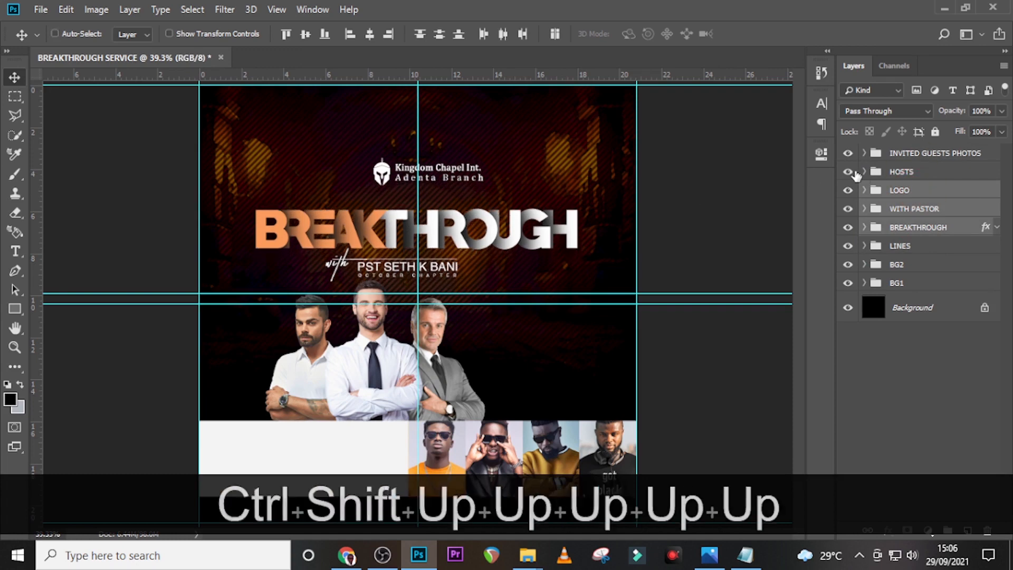
pyautogui.hotkey('ctrl', 'shift', 'Up')
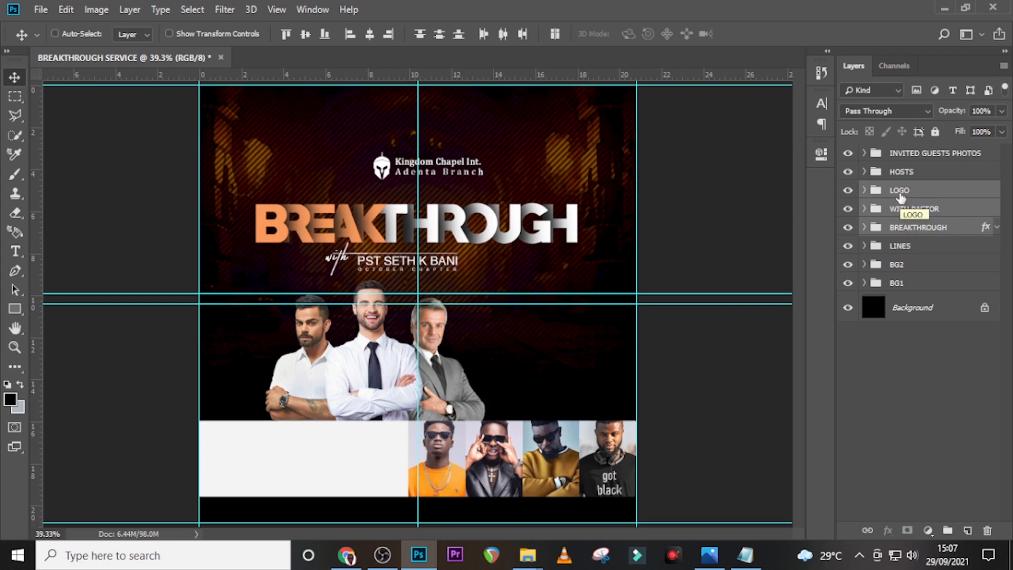
# Nudge the LOGO group down, closer to the BREAKTHROUGH title
pyautogui.click(900, 191)
pyautogui.press('Down')
pyautogui.press('Down')
pyautogui.press('Down')
pyautogui.press('Down')
pyautogui.press('Down')
pyautogui.press('Down')
pyautogui.press('Down')
pyautogui.press('Down')
pyautogui.press('Down')
pyautogui.press('Down')
pyautogui.press('Down')
pyautogui.press('Down')
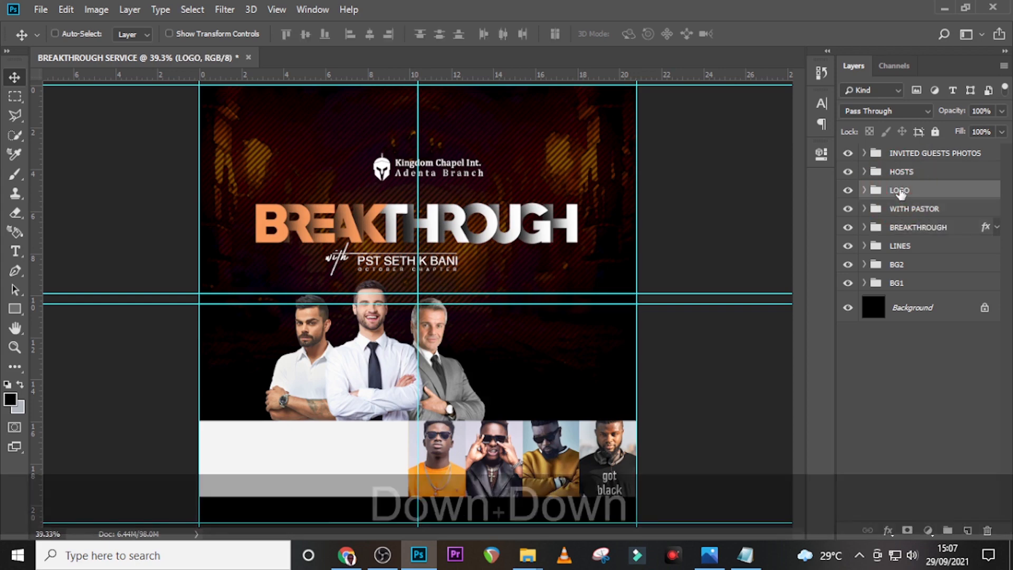
# Centre the LOGO group on the vertical centre guide at X 753 px and lower it further towards the title
pyautogui.hotkey('ctrl', 't')
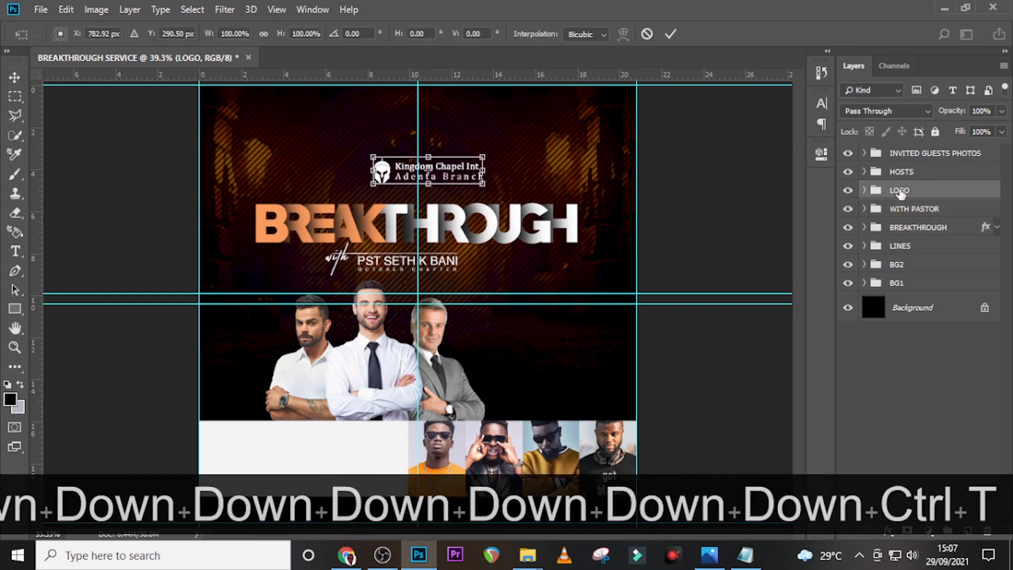
pyautogui.hotkey('shift', 'Left')
pyautogui.hotkey('shift', 'Left')
pyautogui.hotkey('shift', 'Left')
pyautogui.hotkey('shift', 'Left')
pyautogui.hotkey('shift', 'Left')
pyautogui.hotkey('shift', 'Left')
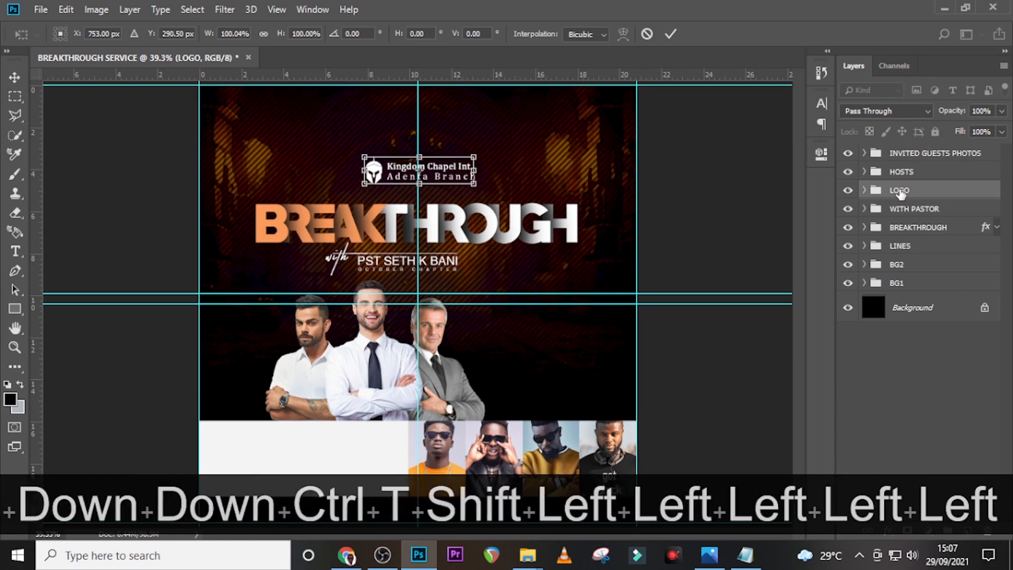
pyautogui.hotkey('shift', 'Down')
pyautogui.hotkey('shift', 'Down')
pyautogui.hotkey('shift', 'Down')
pyautogui.hotkey('shift', 'Down')
pyautogui.press('Down')
pyautogui.press('Down')
pyautogui.press('Down')
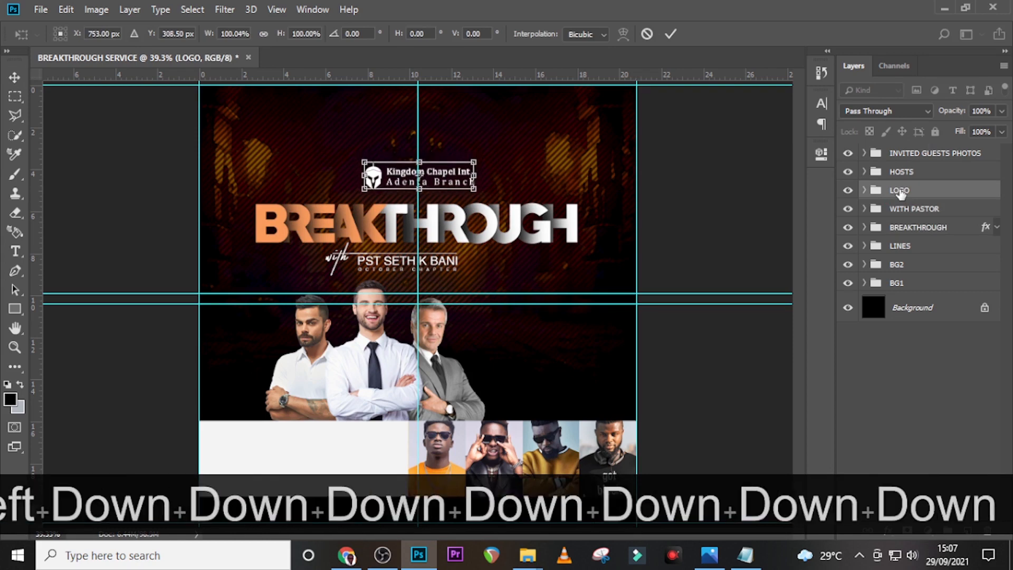
pyautogui.press('Down')
pyautogui.press('Return')
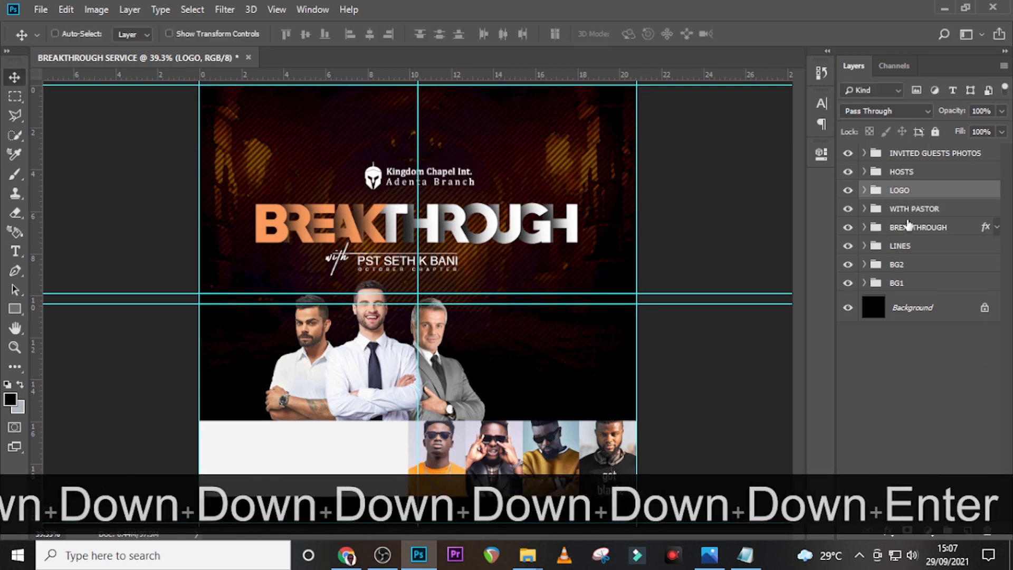
# Transform the WITH PASTOR group to X 748 px, centring it on the vertical guide beneath the title
pyautogui.click(912, 210)
pyautogui.hotkey('ctrl', 't')
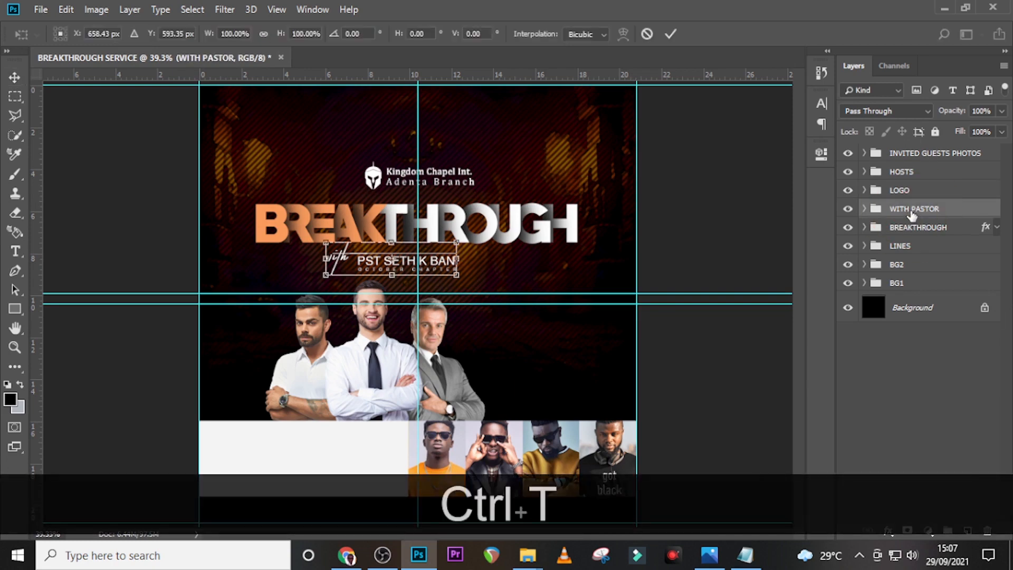
pyautogui.hotkey('shift', 'Right')
pyautogui.hotkey('shift', 'Right')
pyautogui.hotkey('shift', 'Right')
pyautogui.hotkey('shift', 'Right')
pyautogui.hotkey('shift', 'Right')
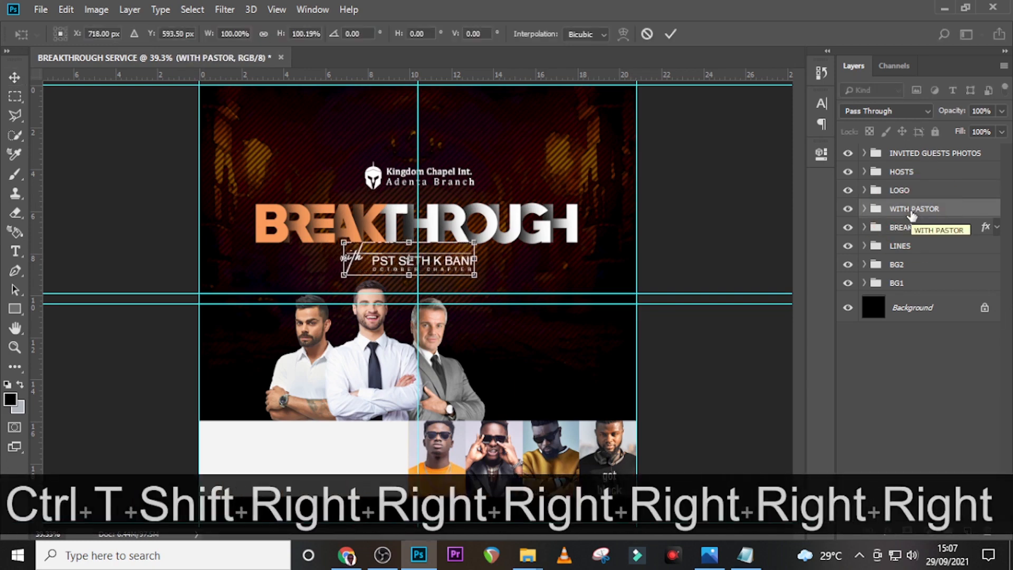
pyautogui.hotkey('shift', 'Right')
pyautogui.hotkey('shift', 'Right')
pyautogui.hotkey('shift', 'Right')
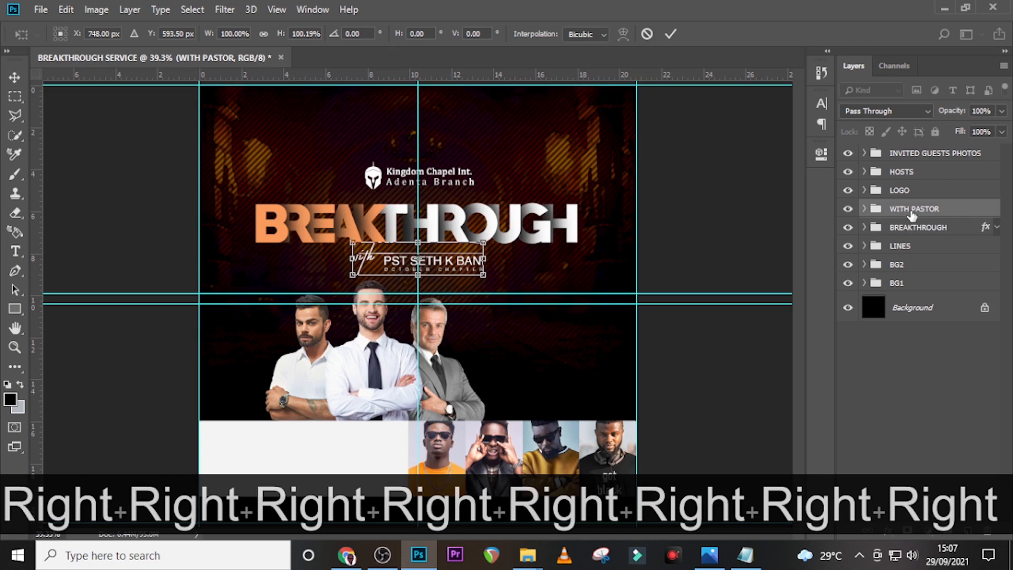
pyautogui.press('Return')
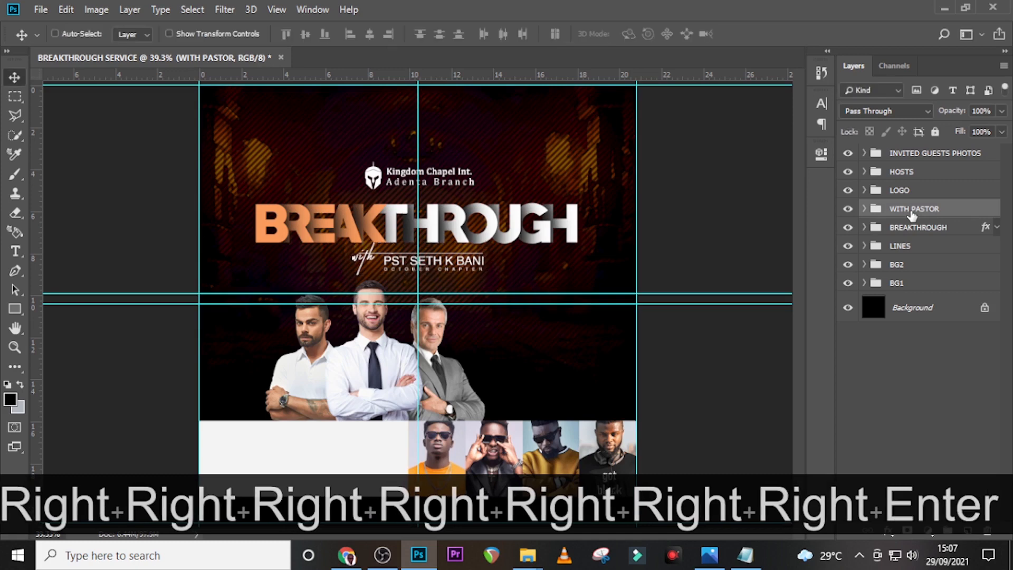
# Nudge the WITH PASTOR group down slightly to add space beneath the BREAKTHROUGH title
pyautogui.press('Down')
pyautogui.press('Down')
pyautogui.press('Down')
pyautogui.press('Down')
pyautogui.press('Down')
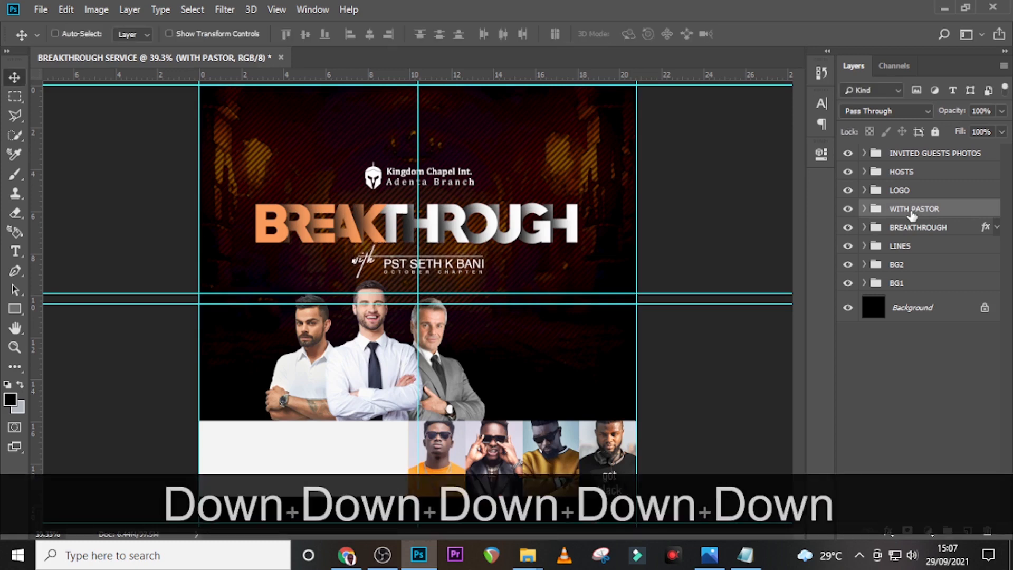
# Nudge the LOGO group down slightly to tighten its spacing above the BREAKTHROUGH title
pyautogui.click(915, 191)
pyautogui.press('Down')
pyautogui.press('Down')
pyautogui.press('Down')
pyautogui.press('Down')
pyautogui.press('Down')
pyautogui.press('Down')
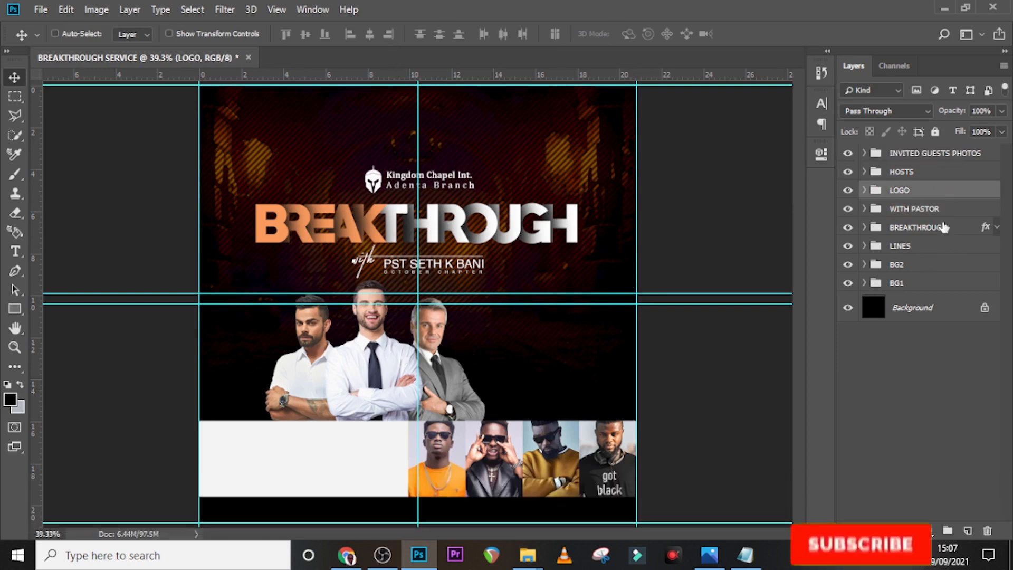
# Nudge the HOSTS group left so the three men sit further left of the vertical centre guide
pyautogui.click(899, 173)
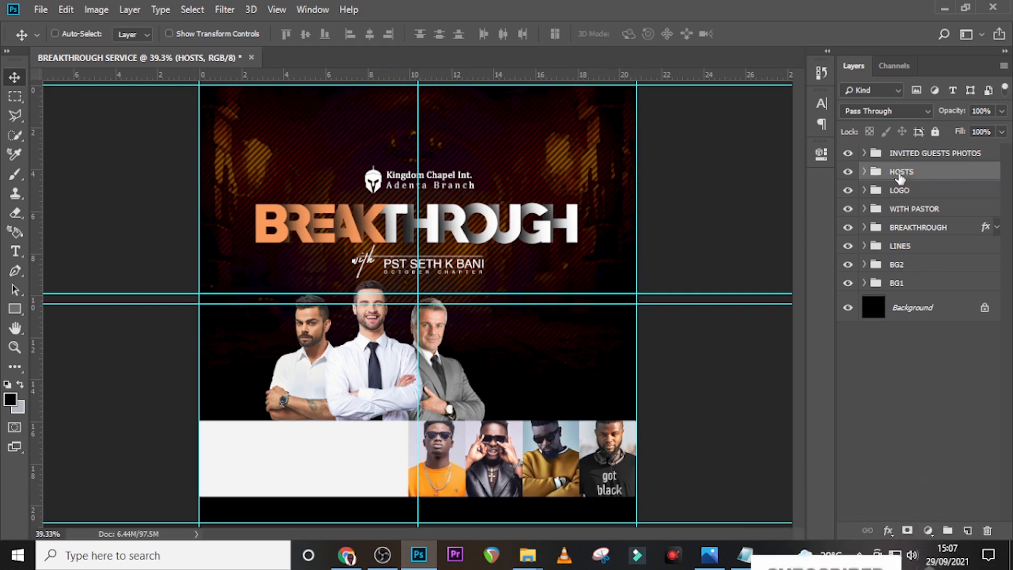
pyautogui.press('Left')
pyautogui.press('Left')
pyautogui.press('Left')
pyautogui.press('Left')
pyautogui.press('Left')
pyautogui.press('Left')
pyautogui.press('Left')
pyautogui.press('Left')
pyautogui.press('Left')
pyautogui.press('Left')
pyautogui.press('Left')
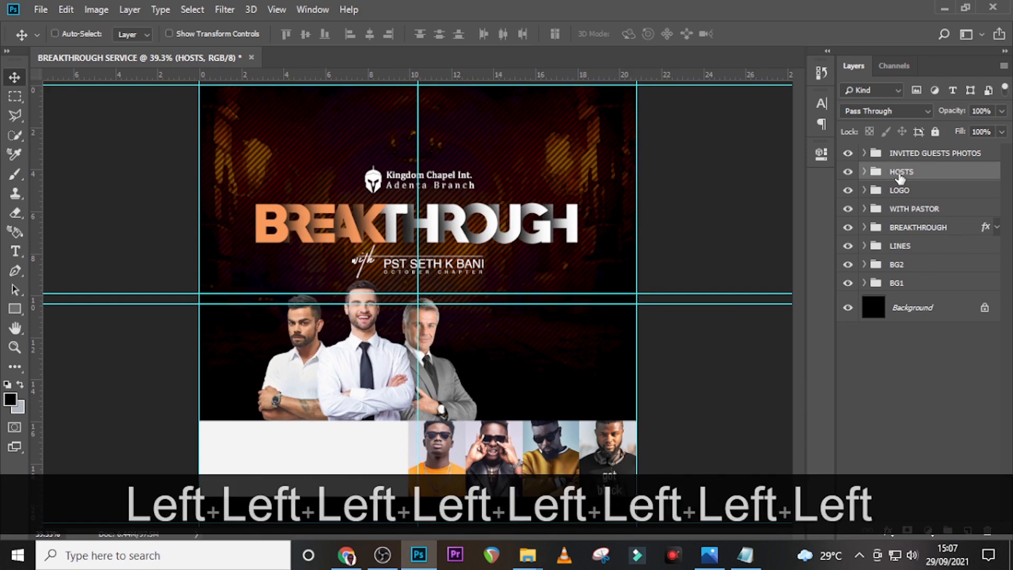
pyautogui.press('Left')
pyautogui.press('Left')
pyautogui.press('Left')
pyautogui.press('Left')
pyautogui.press('Left')
pyautogui.press('Left')
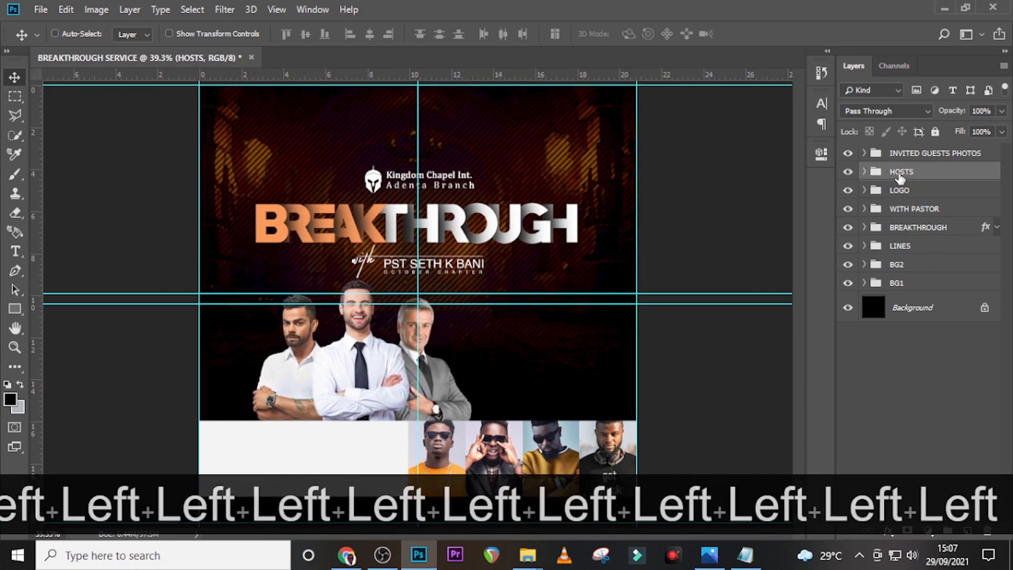
# Nudge the HOSTS group slightly back to the right and fit the whole flyer in view
pyautogui.press('Right')
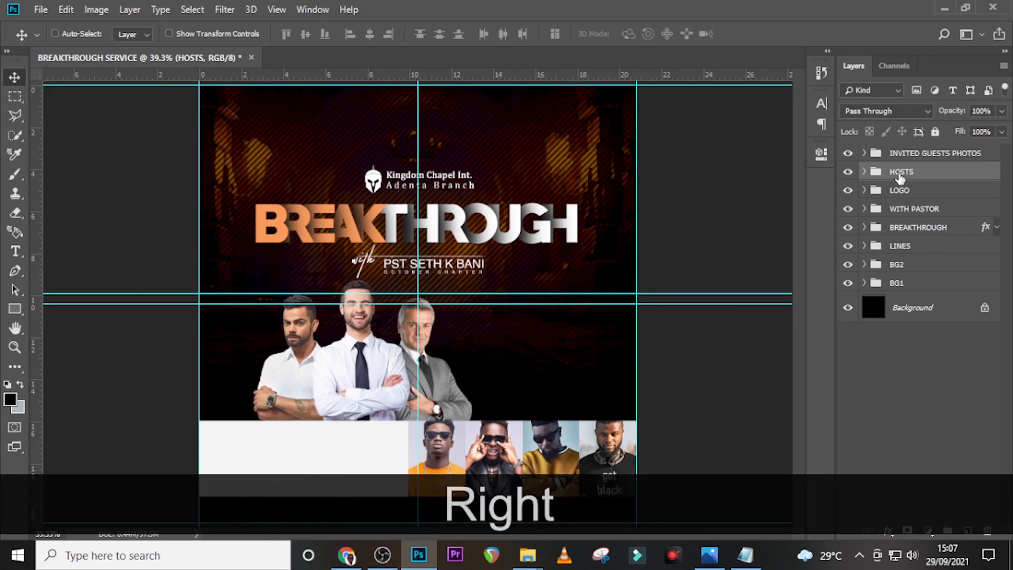
pyautogui.hotkey('ctrl', '=')
pyautogui.hotkey('ctrl', '0')
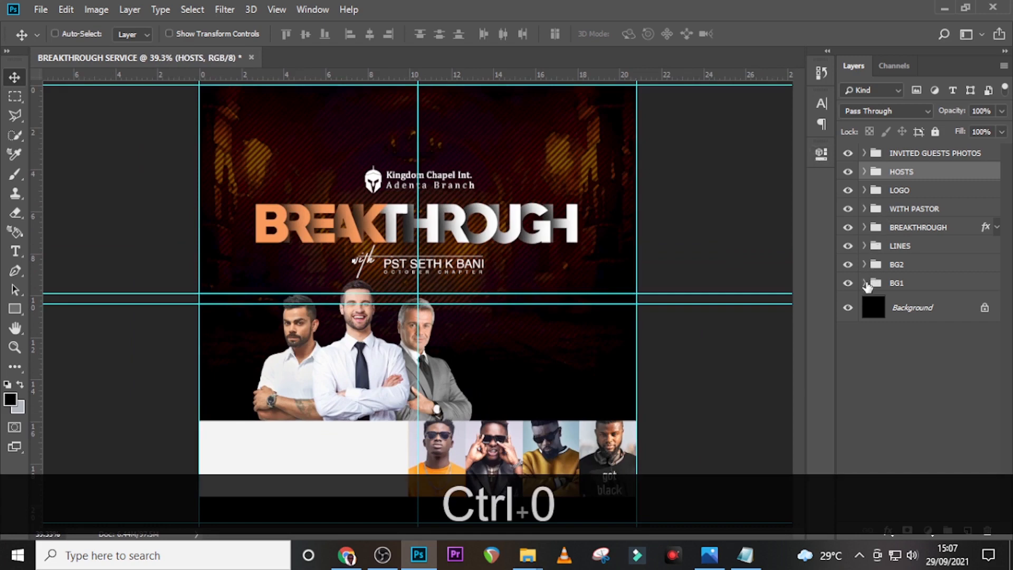
# Lower the exposure of the Exposure 1 adjustment inside the BG2 group to darken the background
pyautogui.click(864, 264)
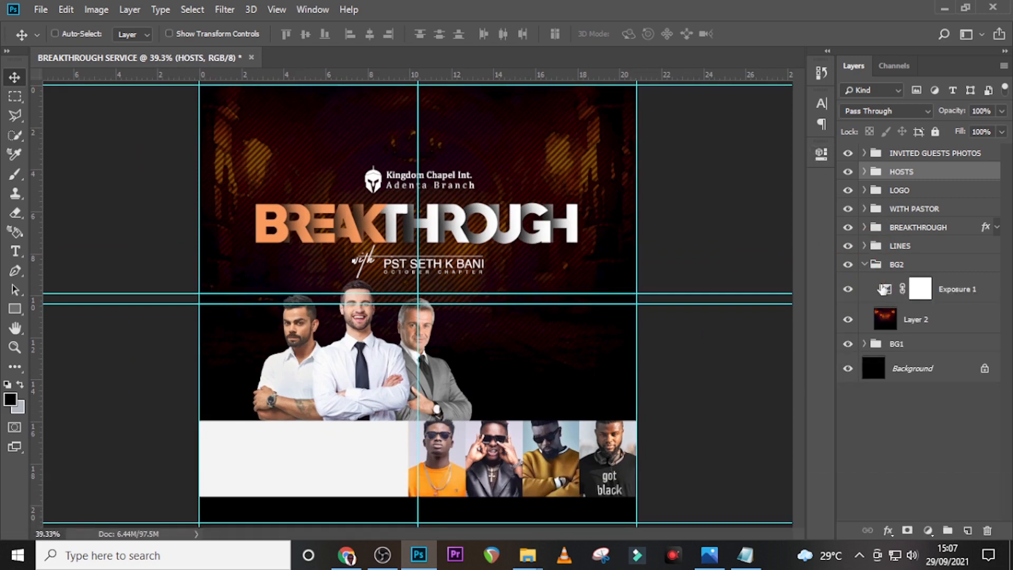
pyautogui.doubleClick(883, 288)
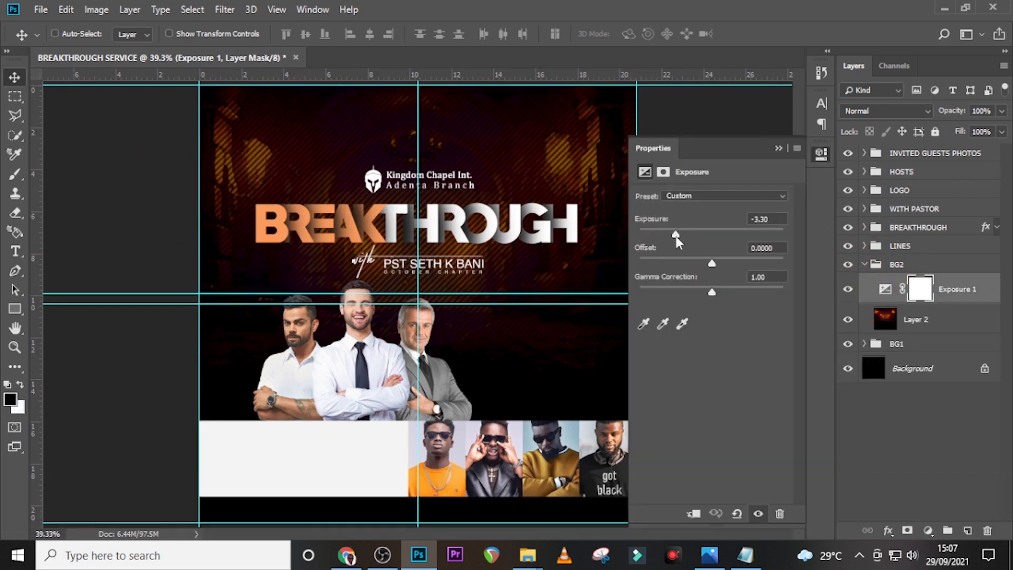
pyautogui.moveTo(665, 241); pyautogui.dragTo(664, 242)
pyautogui.click(777, 148)
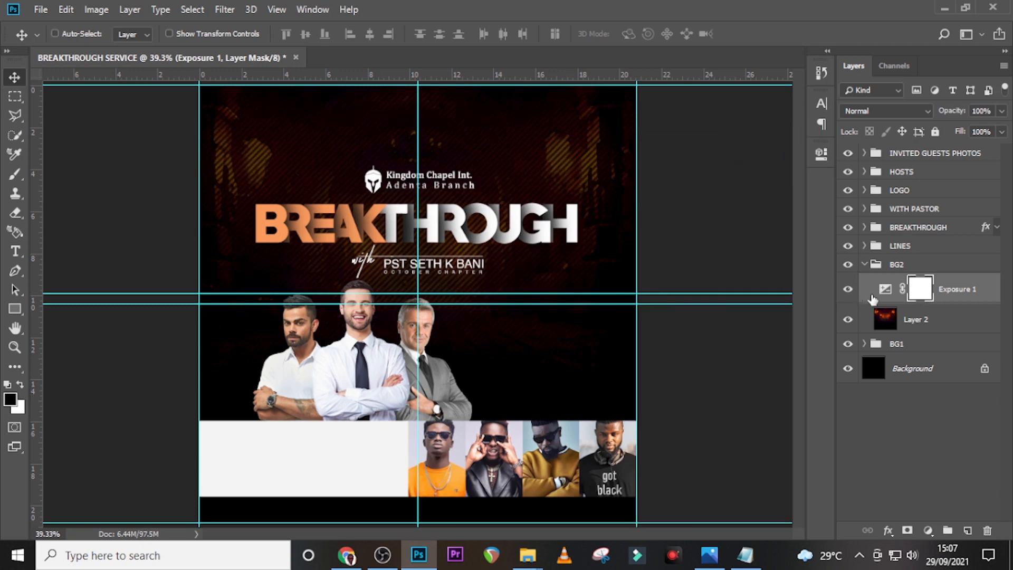
# Paint black on the Exposure 1 mask behind the title with a 600 px brush at 50% opacity, undoing excess strokes
pyautogui.press('b')
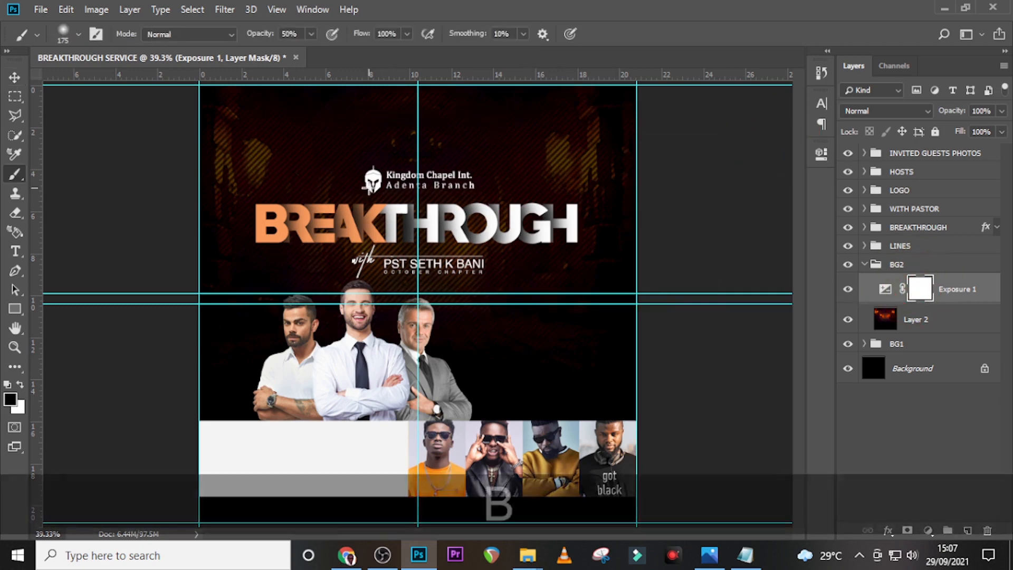
pyautogui.press('capslock')
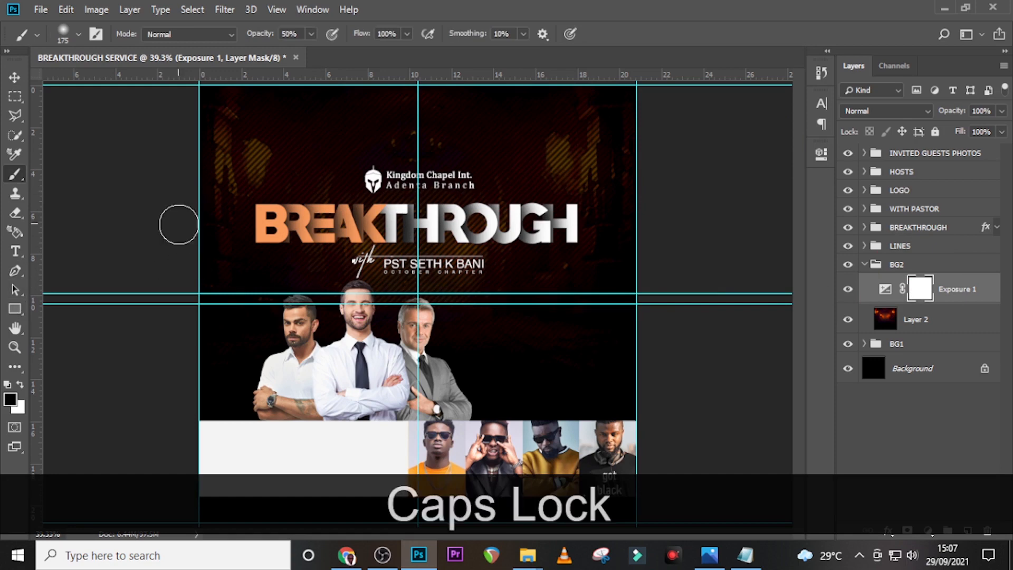
pyautogui.press(']')
pyautogui.press(']')
pyautogui.press(']')
pyautogui.press(']')
pyautogui.press(']')
pyautogui.press(']')
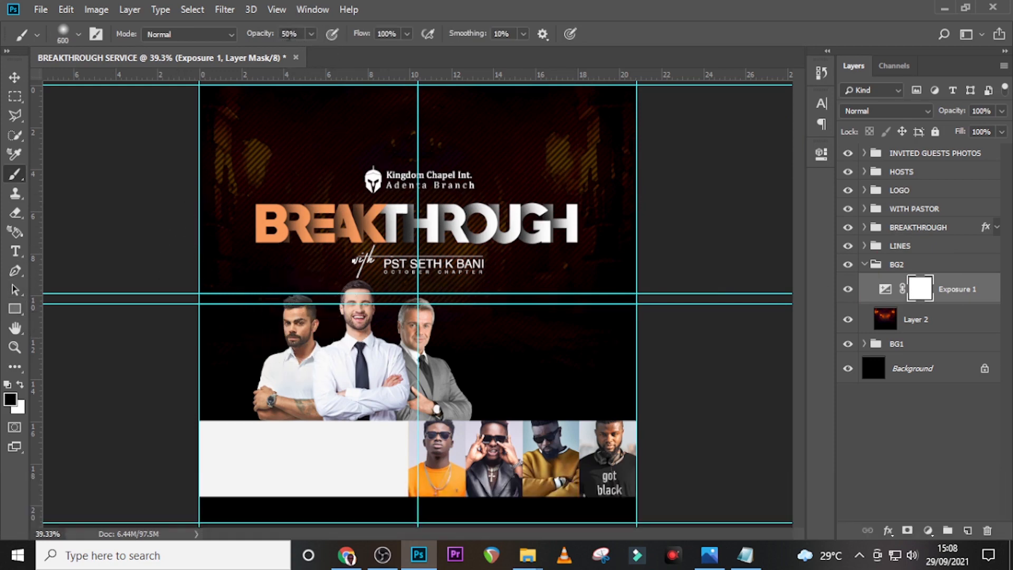
pyautogui.click(408, 229)
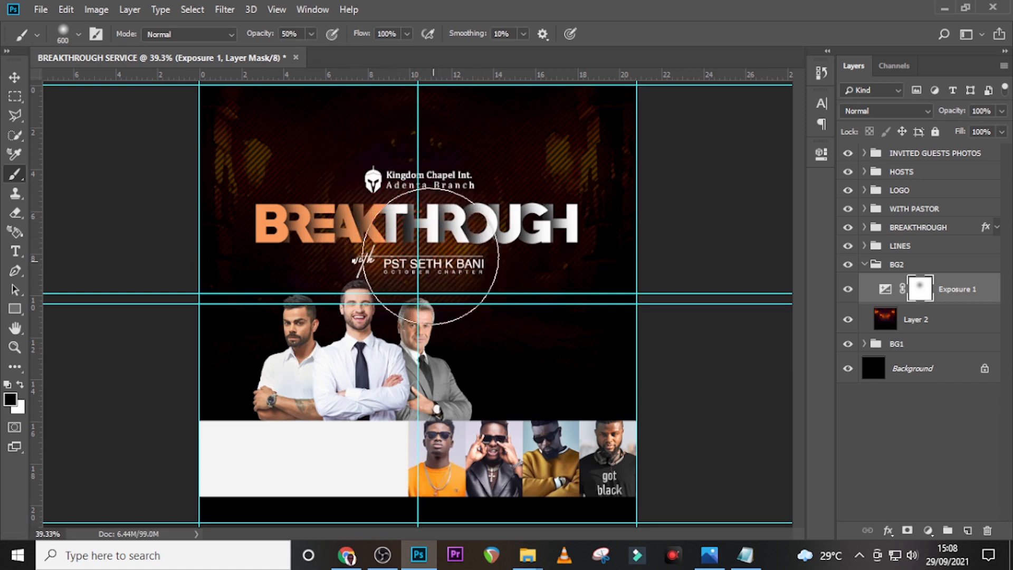
pyautogui.hotkey('ctrl', 'alt', 'z')
pyautogui.hotkey('ctrl', 'alt', 'z')
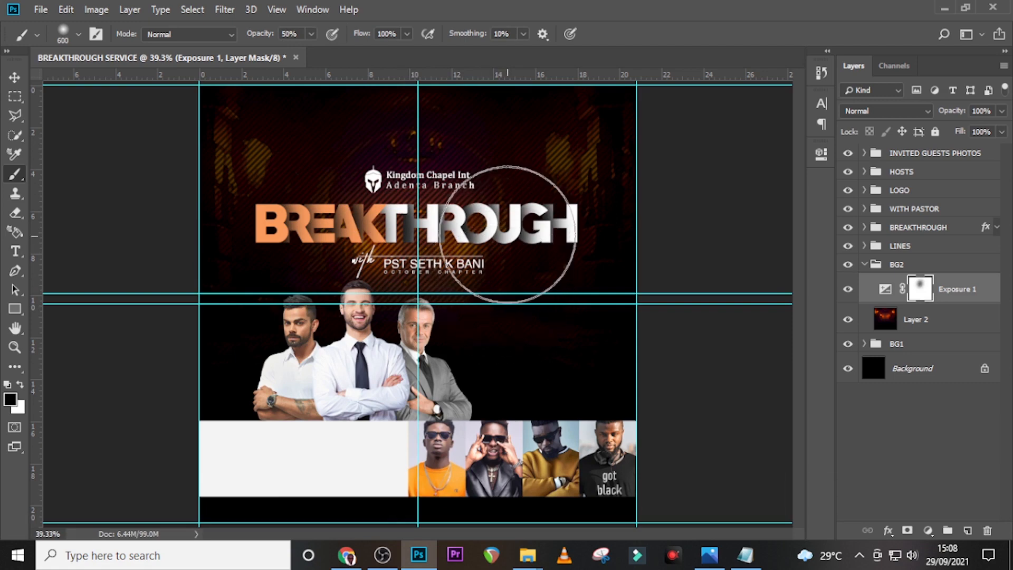
# Paint the Exposure 1 mask around the title at 16% brush opacity and collapse the BG2 group
pyautogui.click(312, 34)
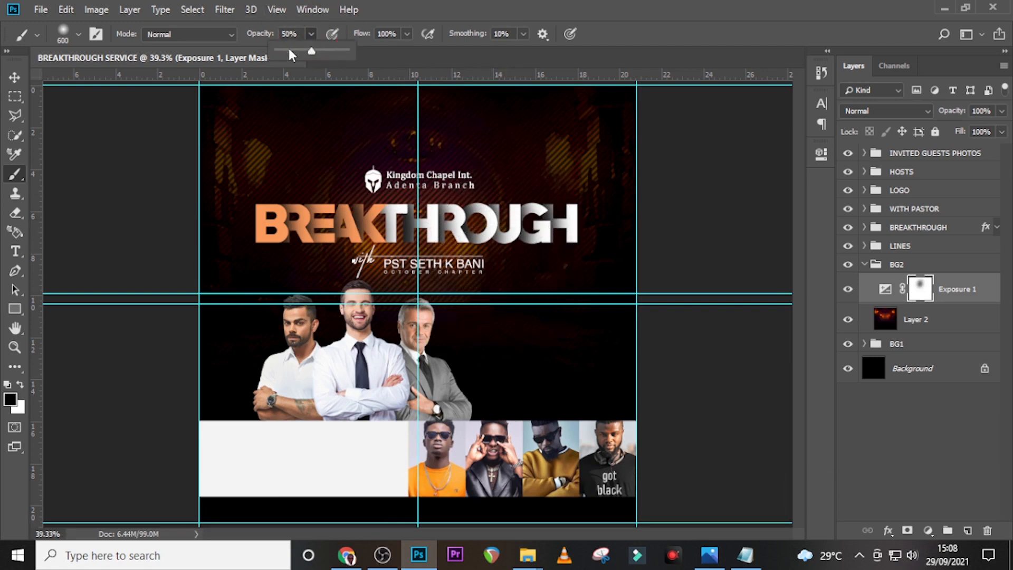
pyautogui.click(455, 7)
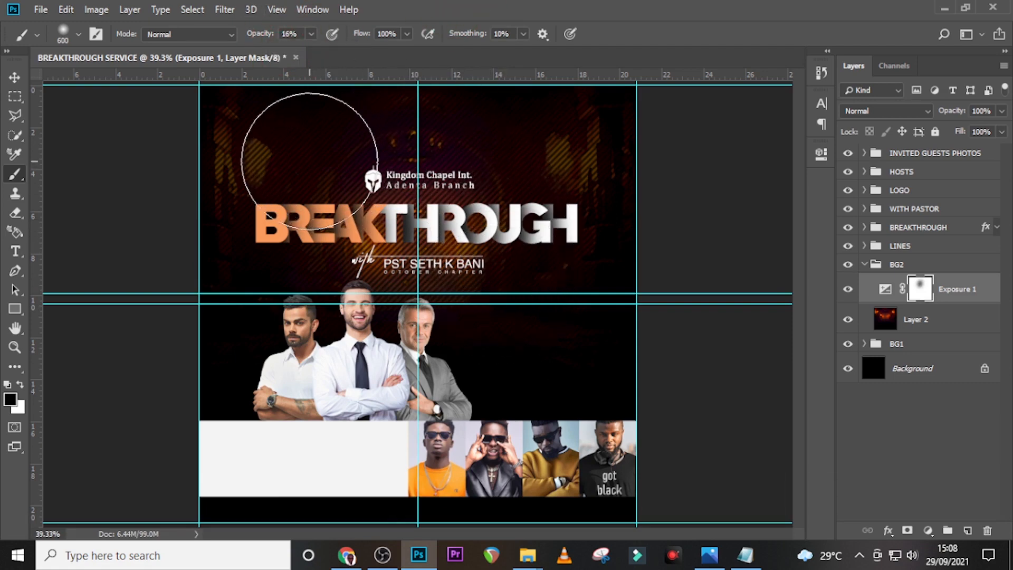
pyautogui.click(309, 161)
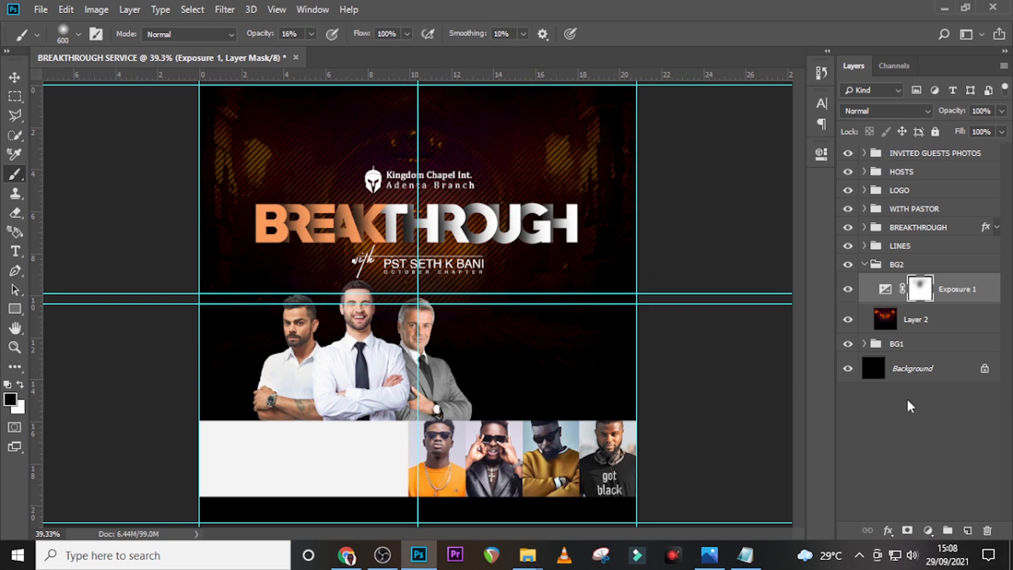
pyautogui.click(863, 263)
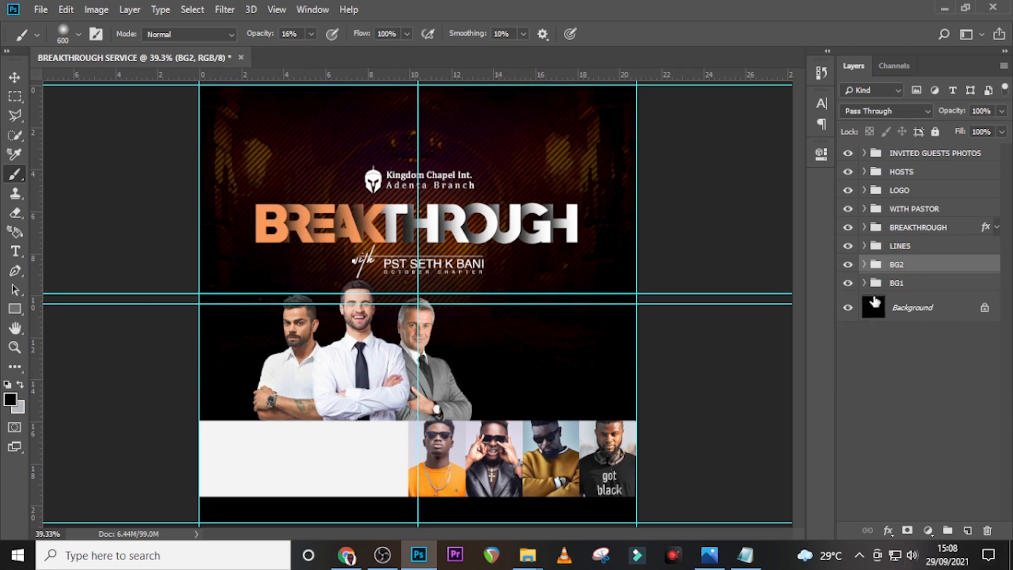
# Add a text layer on the white strip above INVITED GUESTS PHOTOS, containing the prophet's title and name copied from U17.txt in Notepad
pyautogui.click(921, 154)
pyautogui.press('t')
pyautogui.click(226, 441)
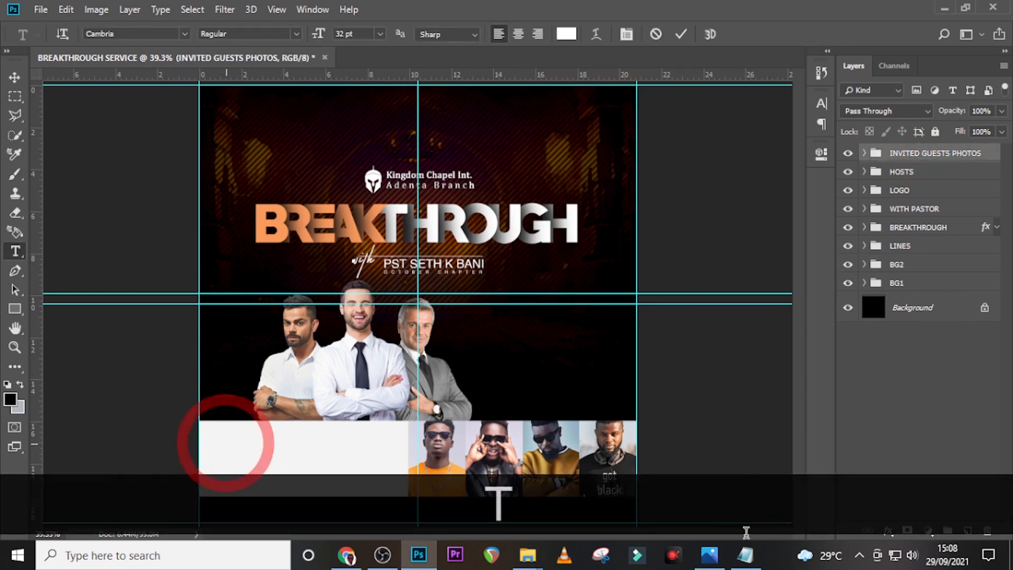
pyautogui.click(746, 555)
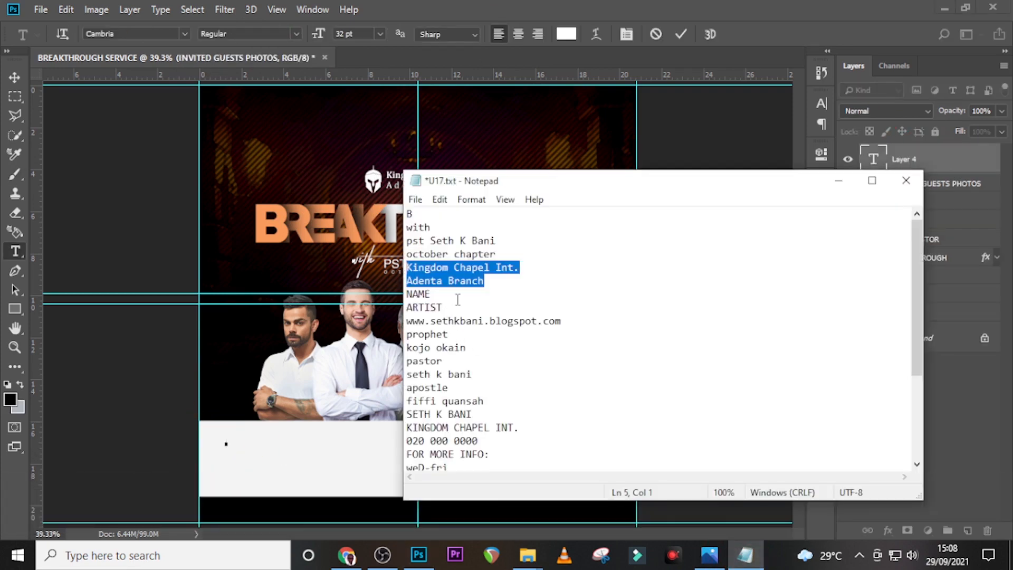
pyautogui.hotkey('shift', 'Home')
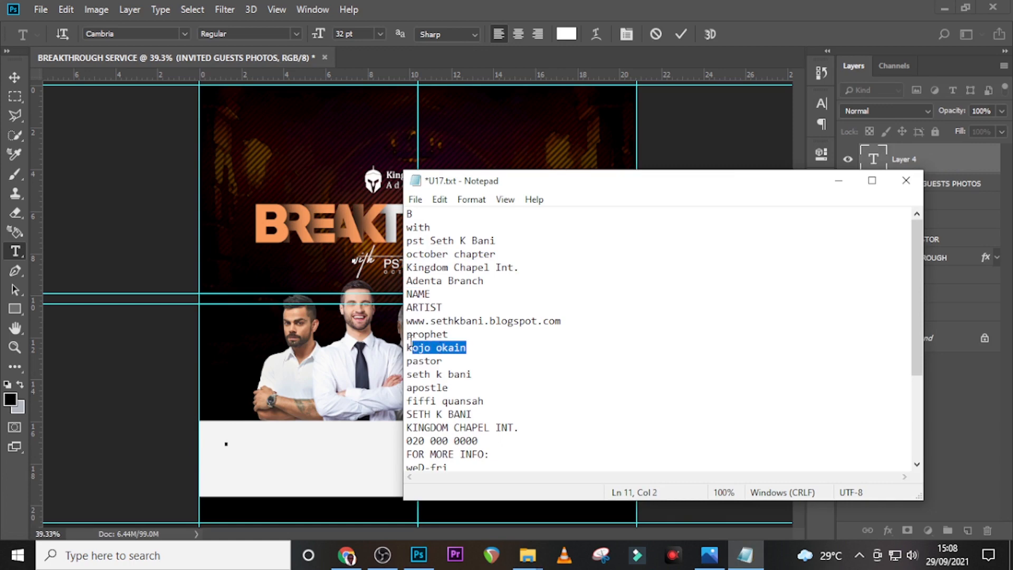
pyautogui.hotkey('shift', 'Up')
pyautogui.hotkey('ctrl', 'c')
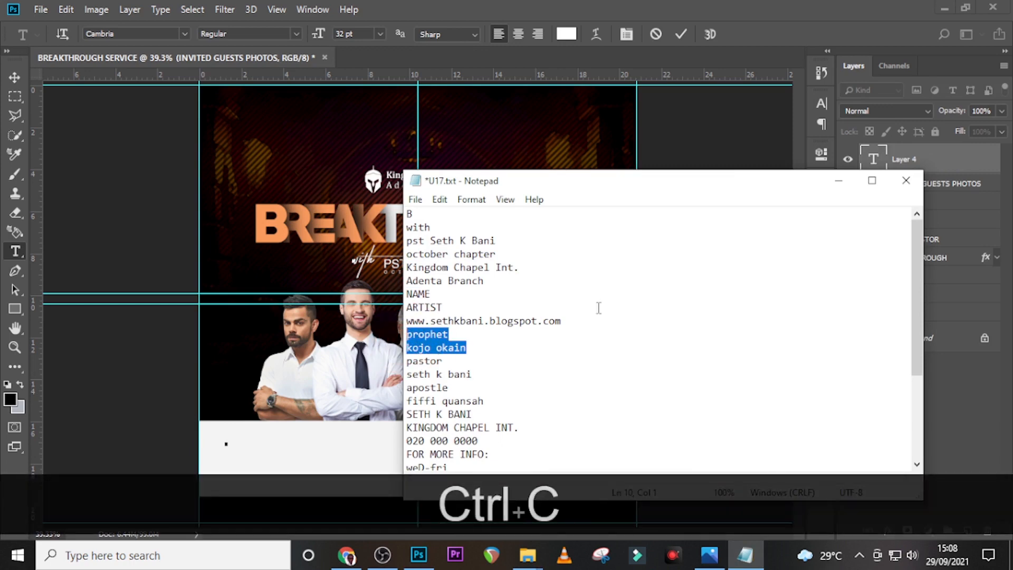
pyautogui.click(565, 17)
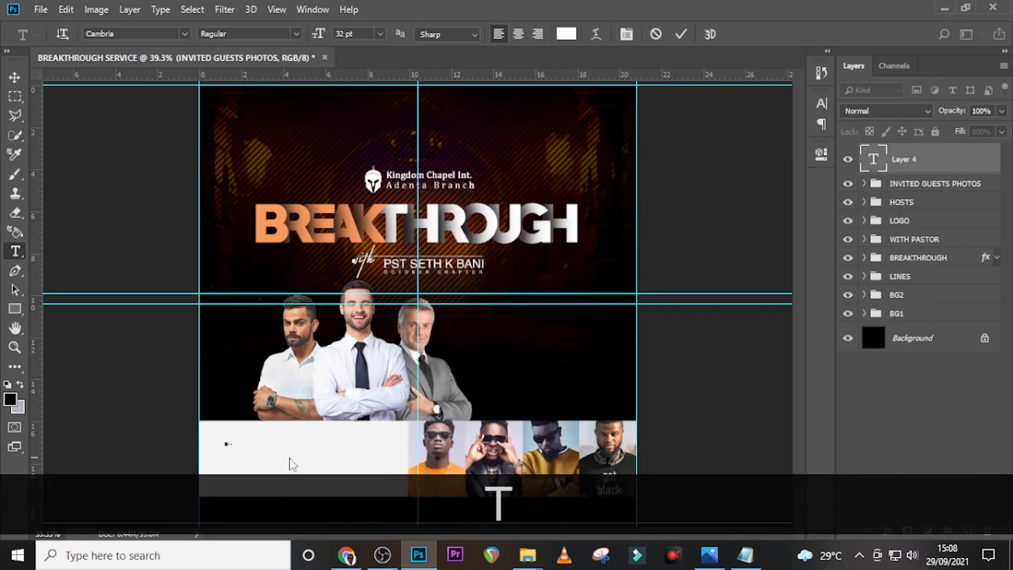
pyautogui.hotkey('ctrl', 'v')
# Set the prophet text's font to Raleway SemiBold
pyautogui.click(821, 104)
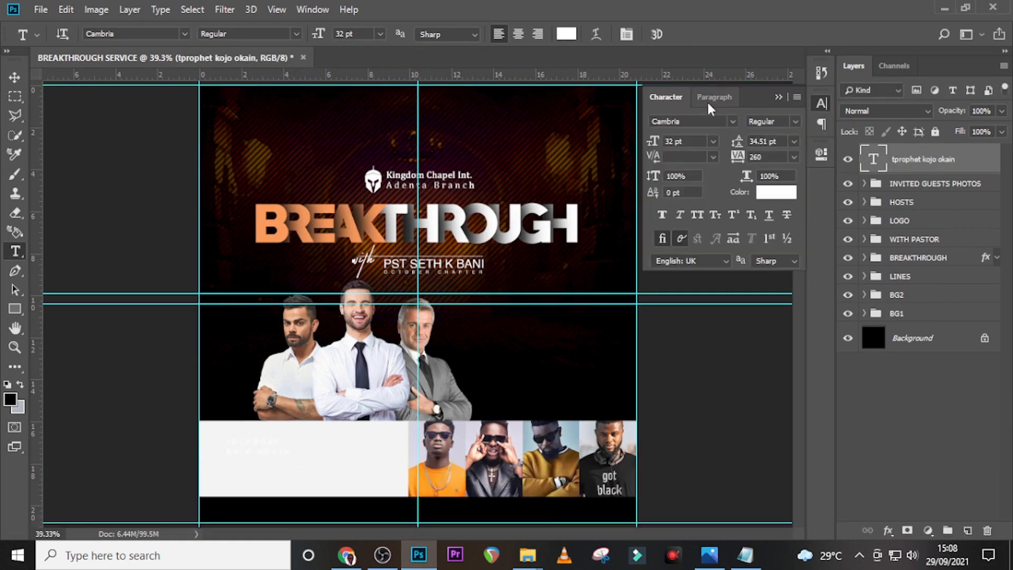
pyautogui.click(731, 122)
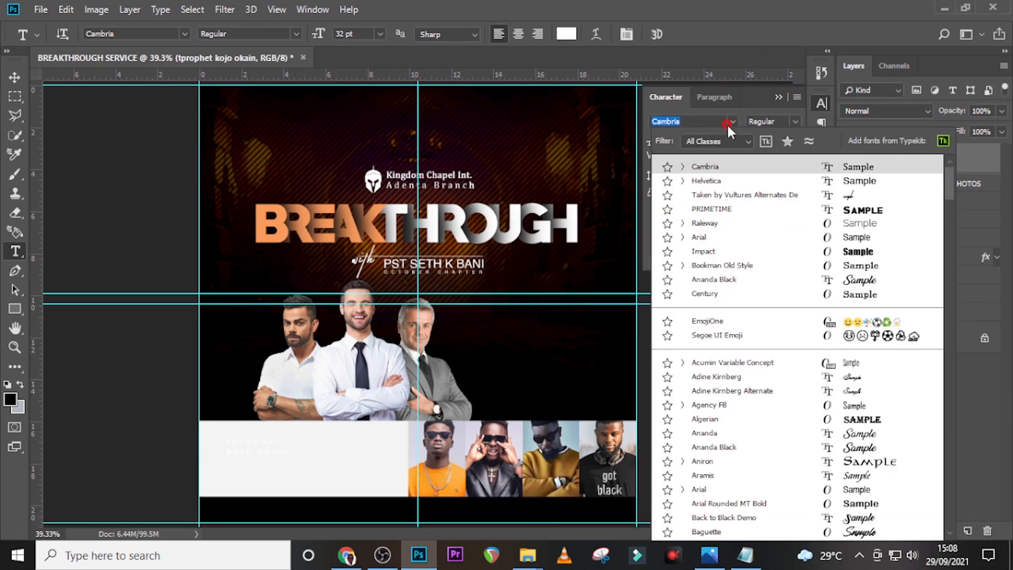
pyautogui.click(700, 223)
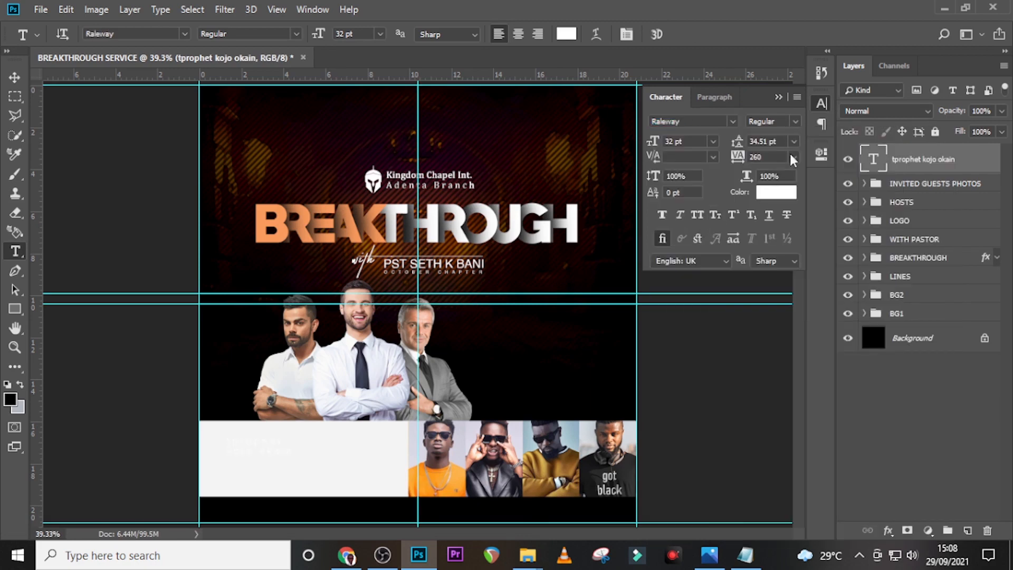
pyautogui.click(795, 121)
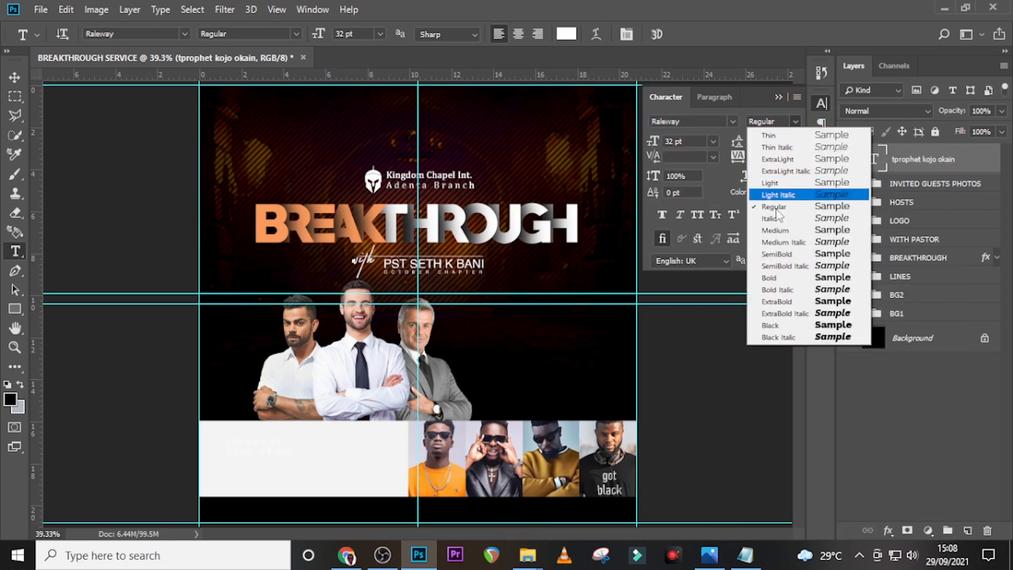
pyautogui.click(775, 254)
# Set the prophet text's size to 25 pt and its leading to 21.45 pt
pyautogui.moveTo(697, 142); pyautogui.dragTo(615, 132)
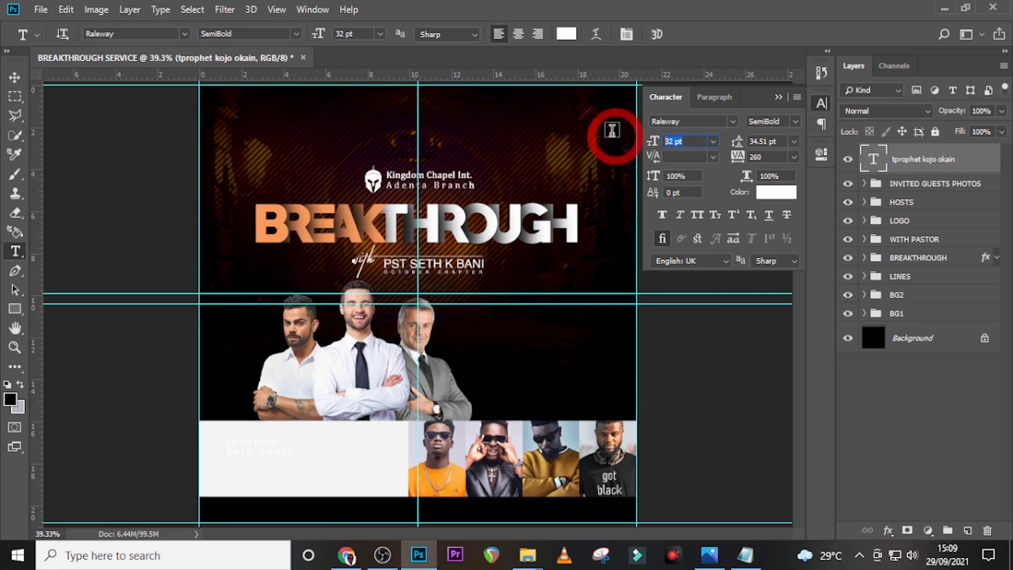
pyautogui.write('25')
pyautogui.press('Return')
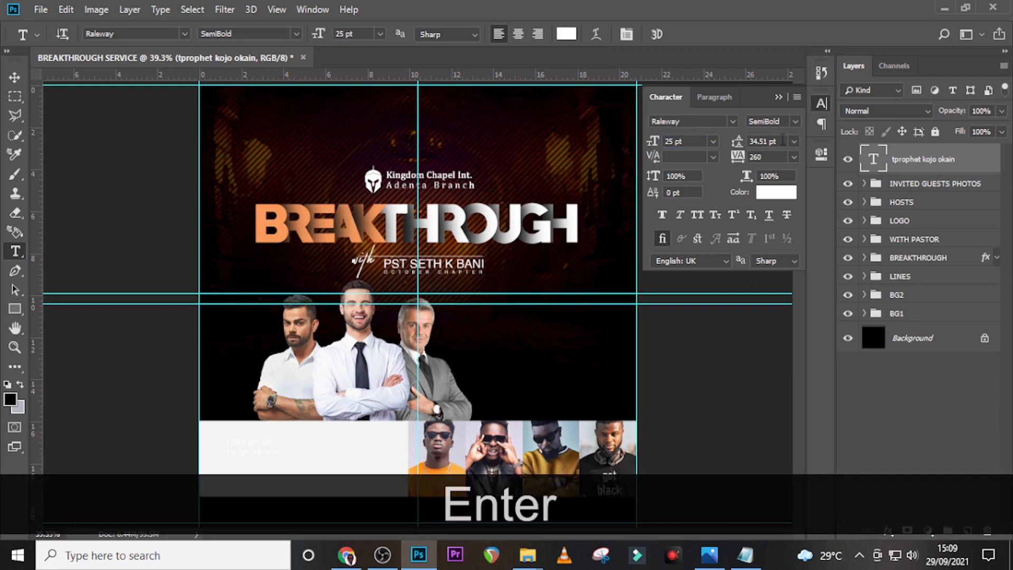
pyautogui.moveTo(783, 140); pyautogui.dragTo(726, 142)
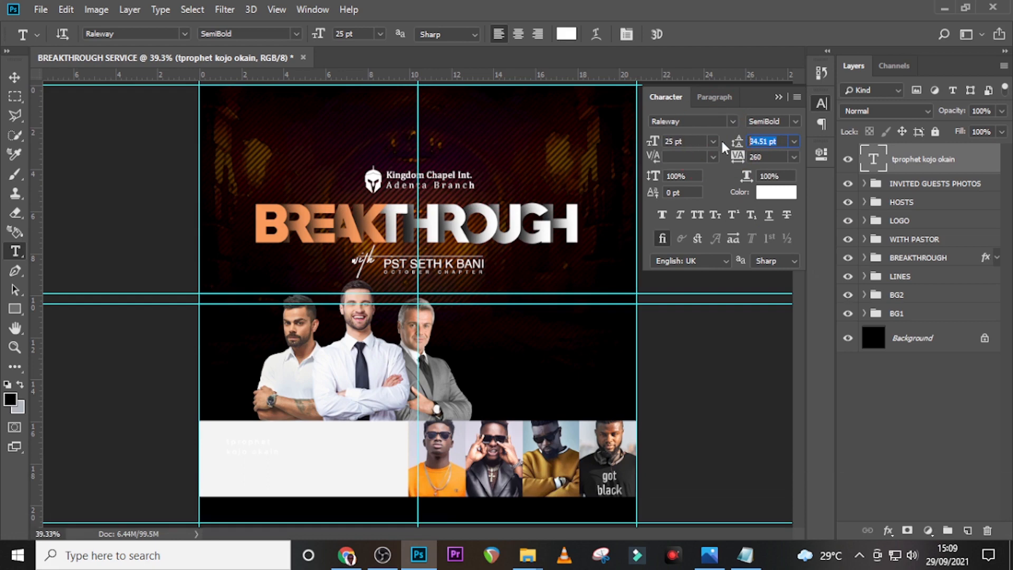
pyautogui.write('21.4')
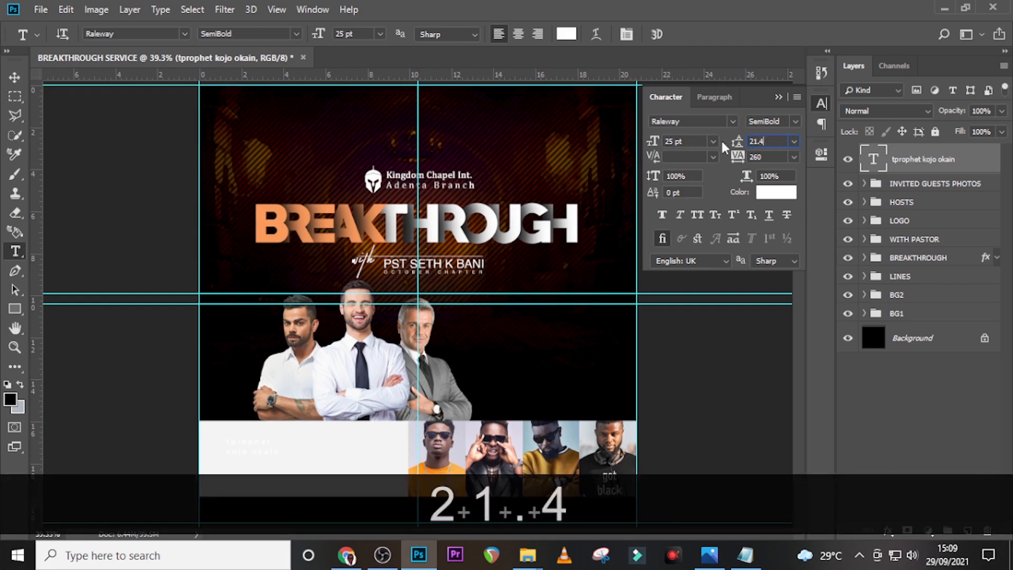
pyautogui.write('55')
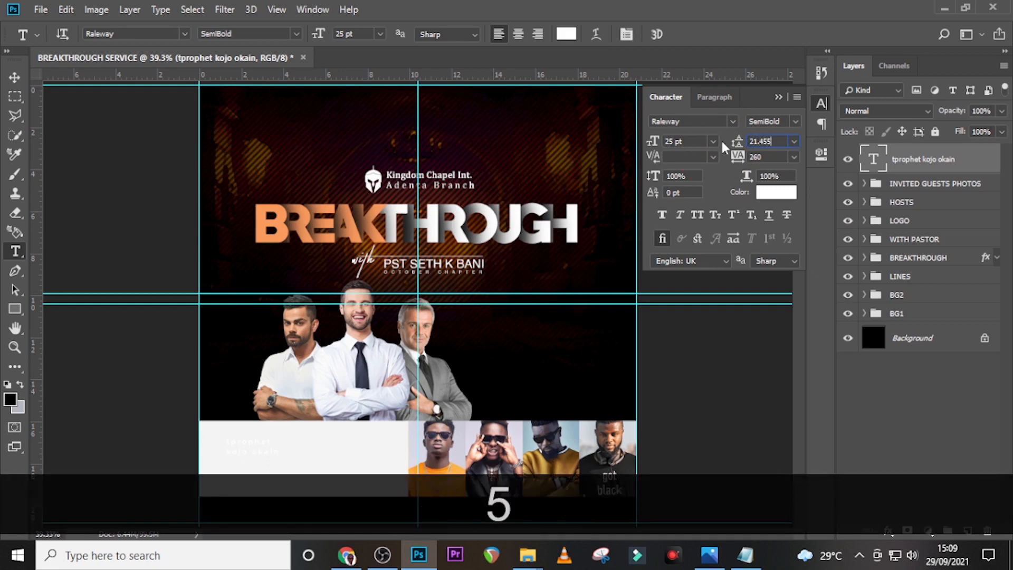
pyautogui.press('BackSpace')
pyautogui.press('Return')
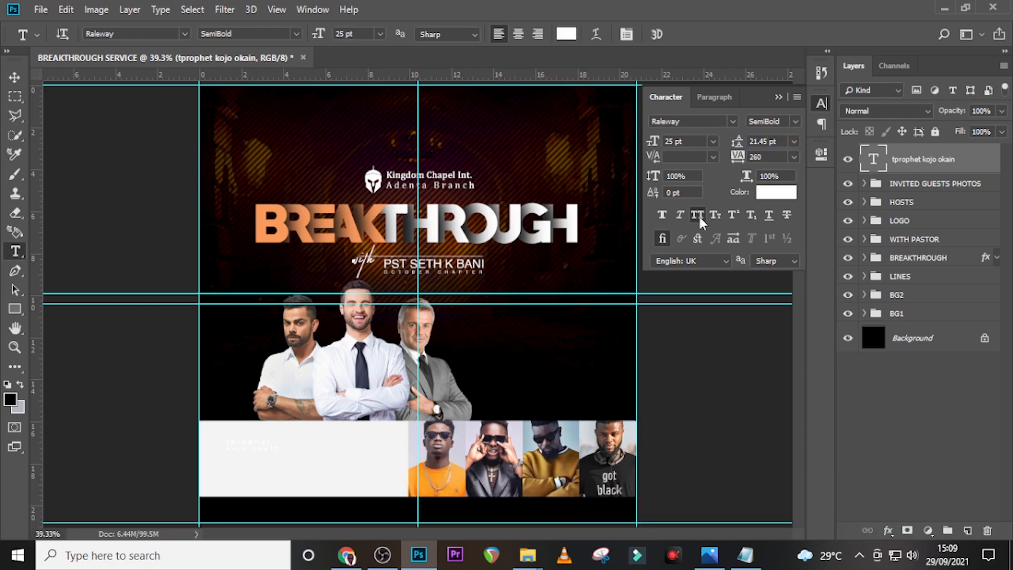
# Make the prophet text all caps in black (000000) and set its tracking to 0
pyautogui.click(776, 192)
pyautogui.moveTo(623, 463); pyautogui.dragTo(599, 482)
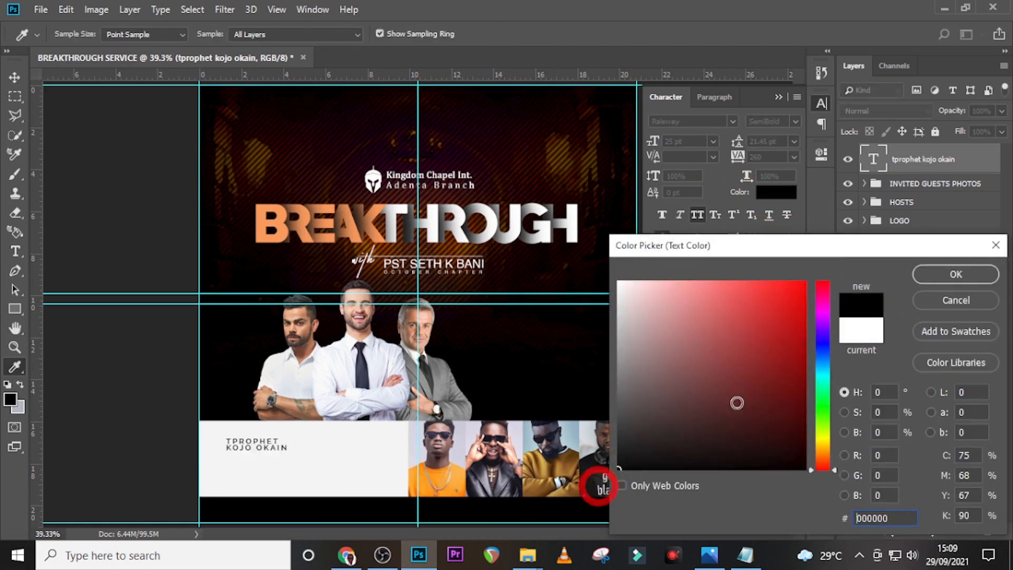
pyautogui.click(933, 275)
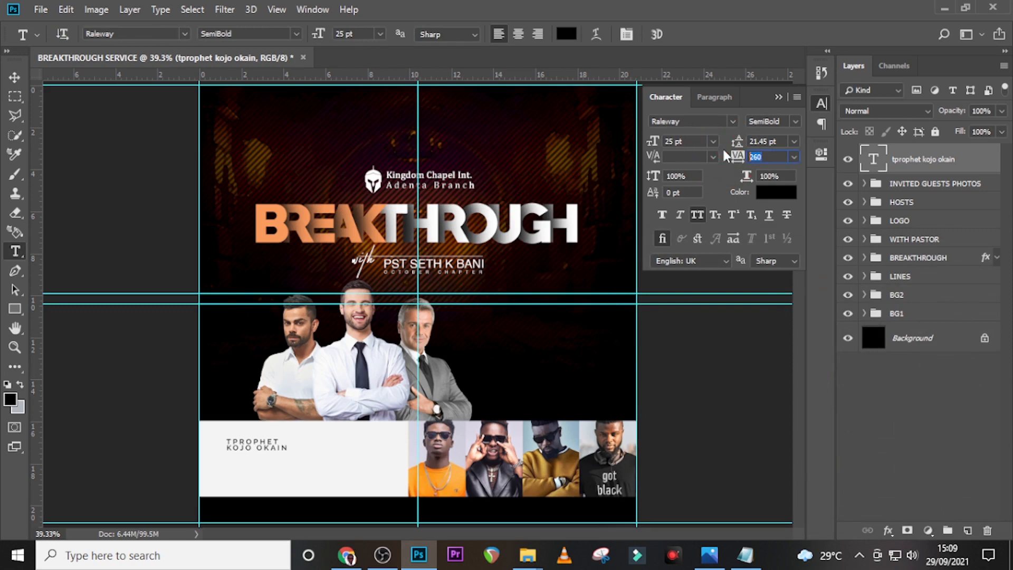
pyautogui.write('0')
pyautogui.press('Return')
# Recolour only the title line of the prophet text to red d82624, keeping the name line black
pyautogui.doubleClick(873, 158)
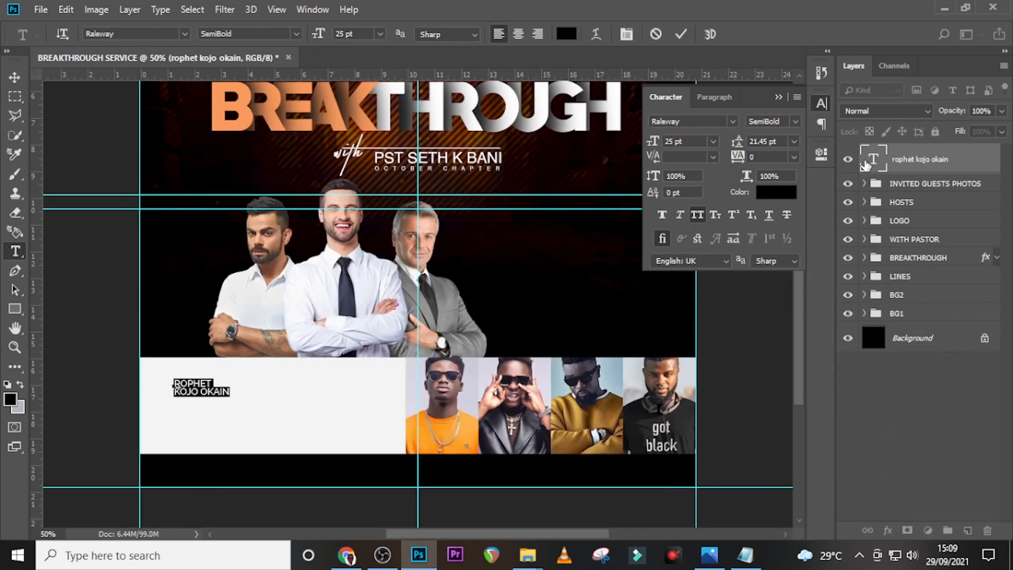
pyautogui.press('Up')
pyautogui.hotkey('shift', 'Right')
pyautogui.hotkey('shift', 'Right')
pyautogui.hotkey('shift', 'Right')
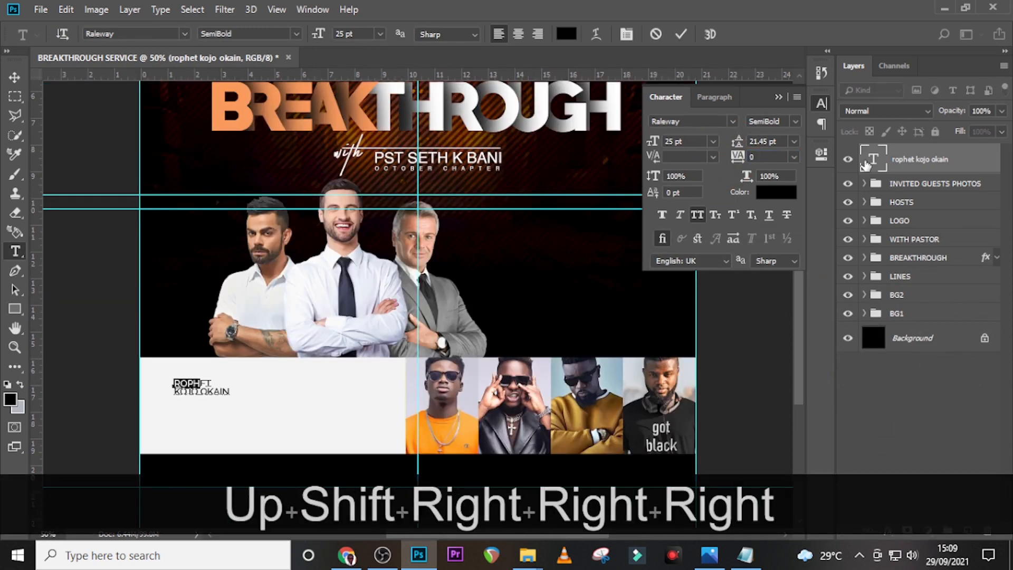
pyautogui.hotkey('shift', 'Right')
pyautogui.hotkey('shift', 'Right')
pyautogui.hotkey('shift', 'Right')
pyautogui.hotkey('shift', 'Right')
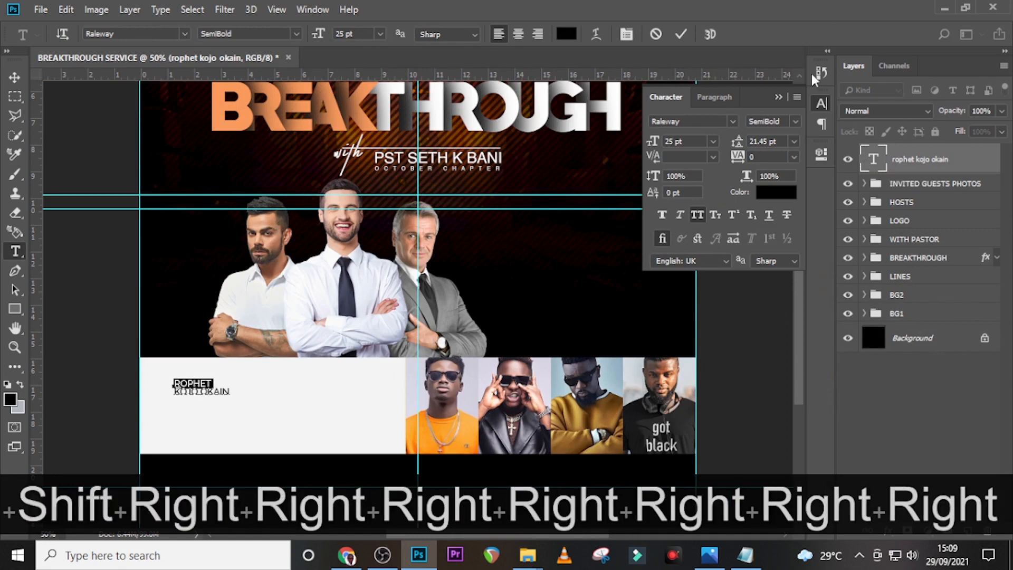
pyautogui.click(764, 195)
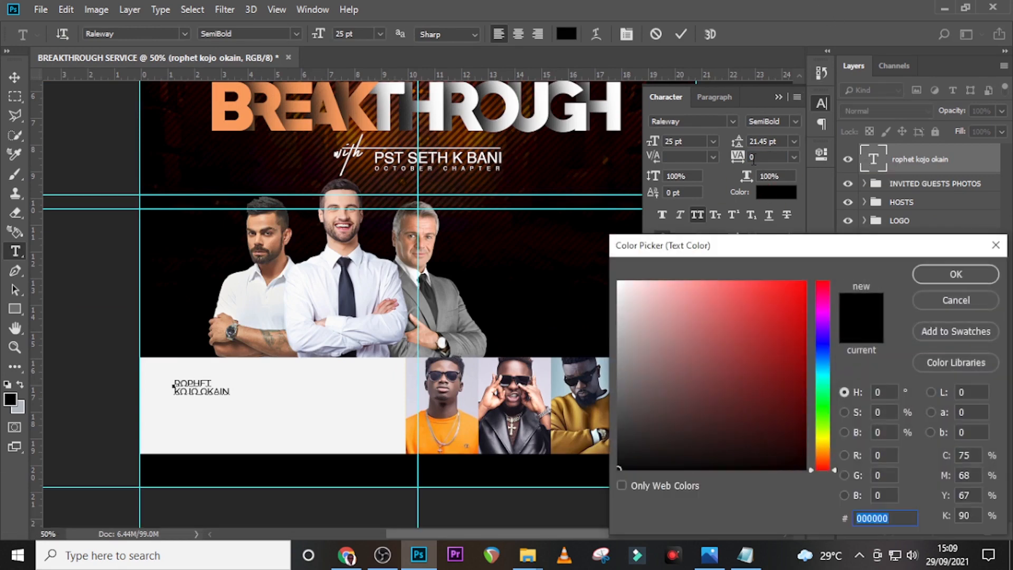
pyautogui.write('d')
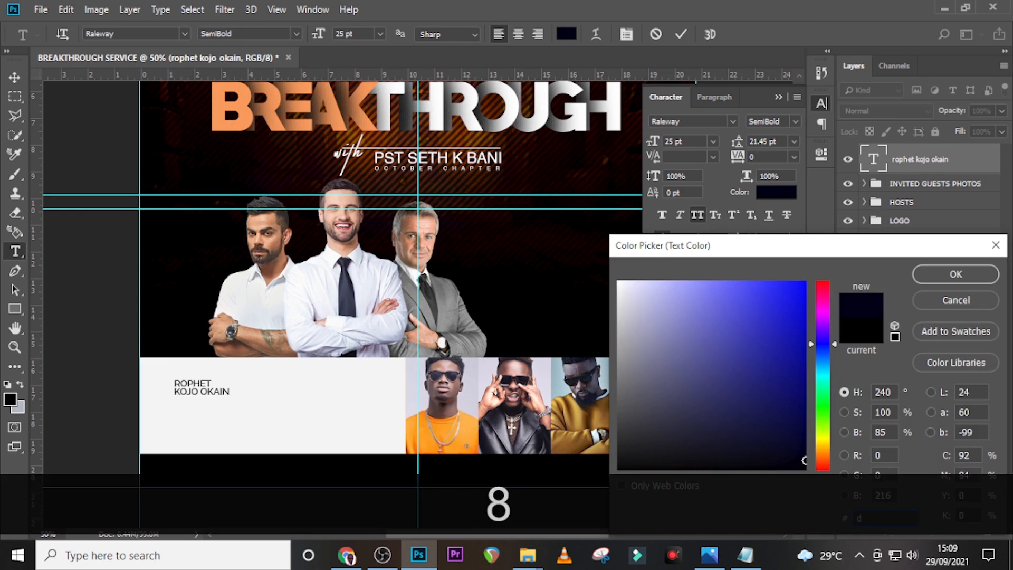
pyautogui.write('82')
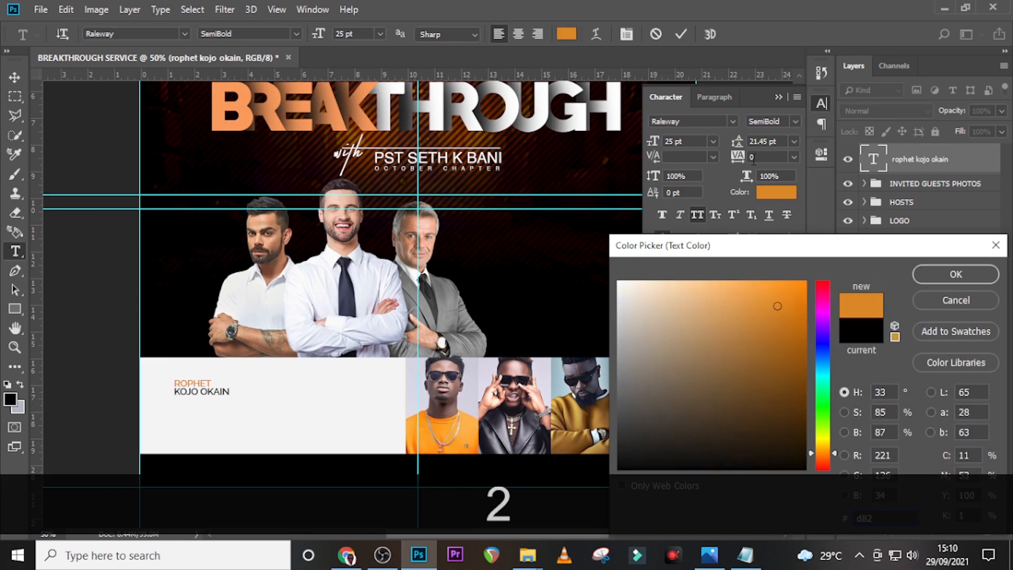
pyautogui.write('62')
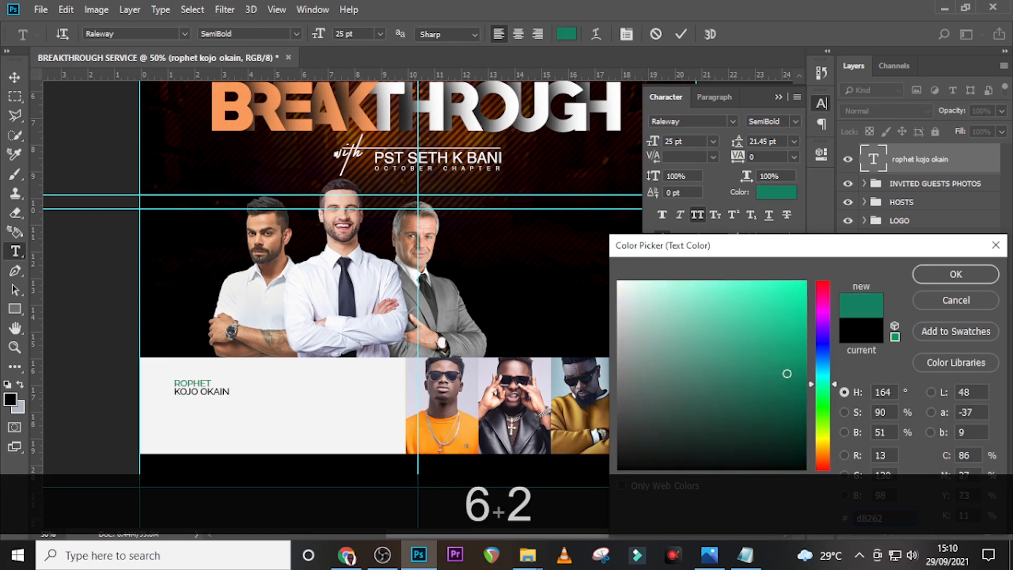
pyautogui.write('4')
pyautogui.press('Return')
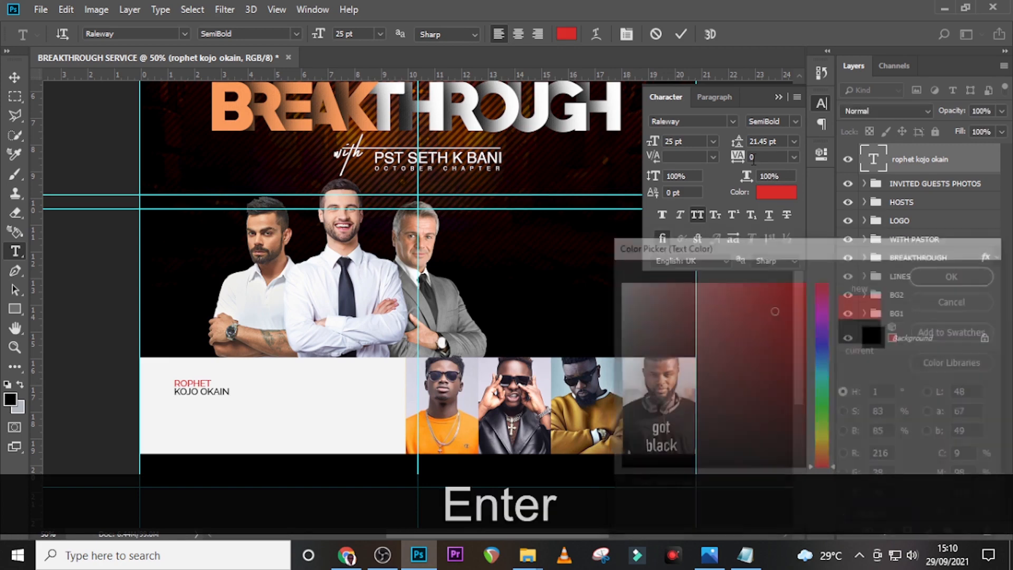
pyautogui.press('Return')
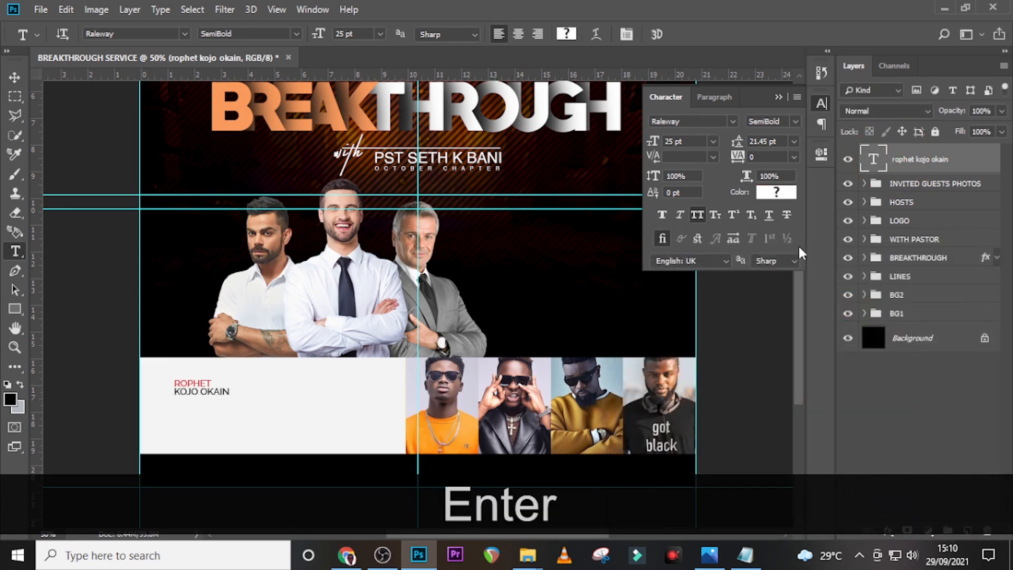
# Move the prophet text up to the top edge of the white strip and right-align its lines
pyautogui.press('v')
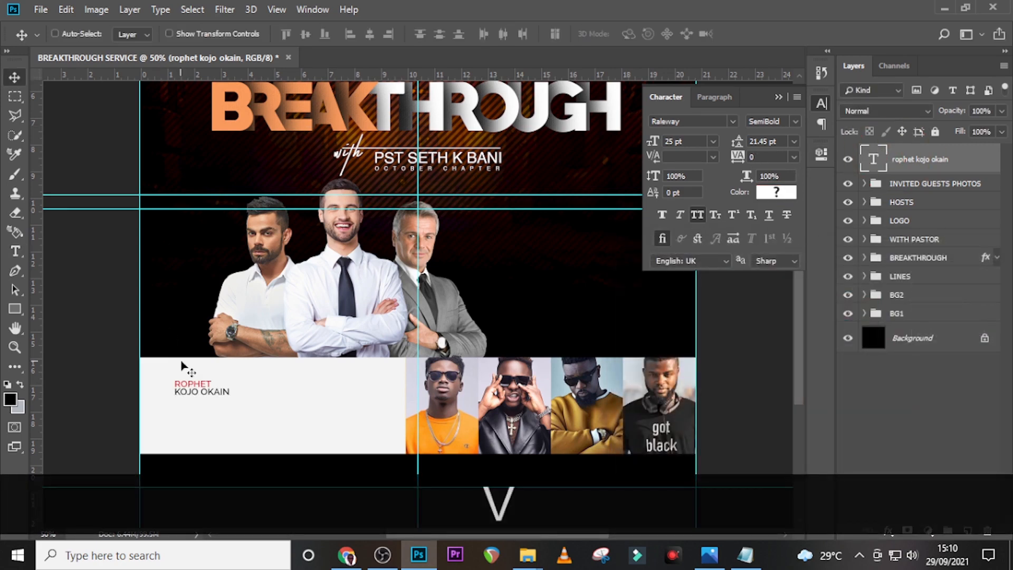
pyautogui.moveTo(157, 404); pyautogui.dragTo(198, 390)
pyautogui.click(715, 97)
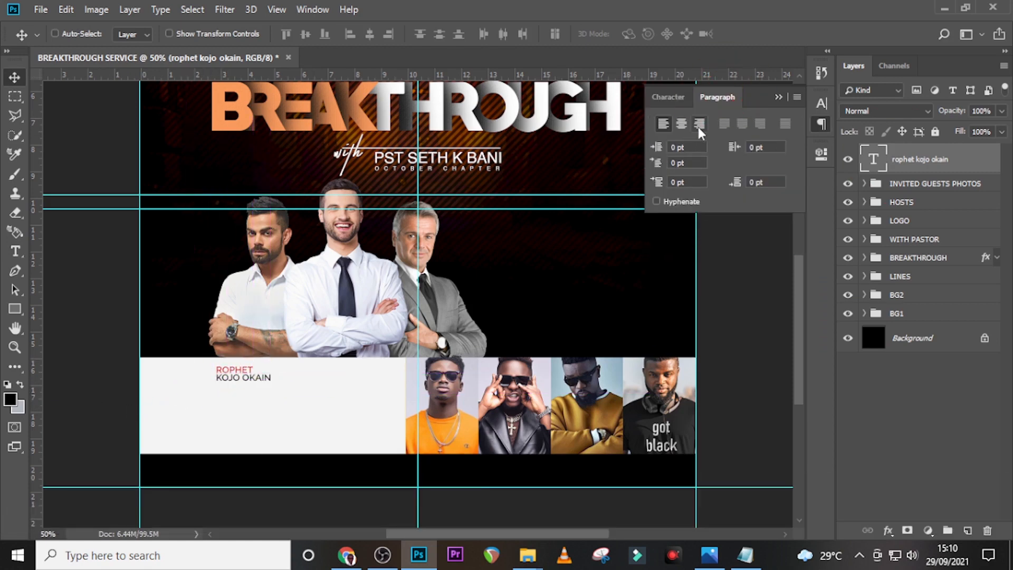
pyautogui.click(698, 126)
# Nudge the prophet text right and slightly up so it sits beneath the host in the white shirt without a tie
pyautogui.hotkey('shift', 'Right')
pyautogui.hotkey('shift', 'Right')
pyautogui.hotkey('shift', 'Right')
pyautogui.hotkey('shift', 'Right')
pyautogui.hotkey('shift', 'Right')
pyautogui.hotkey('shift', 'Right')
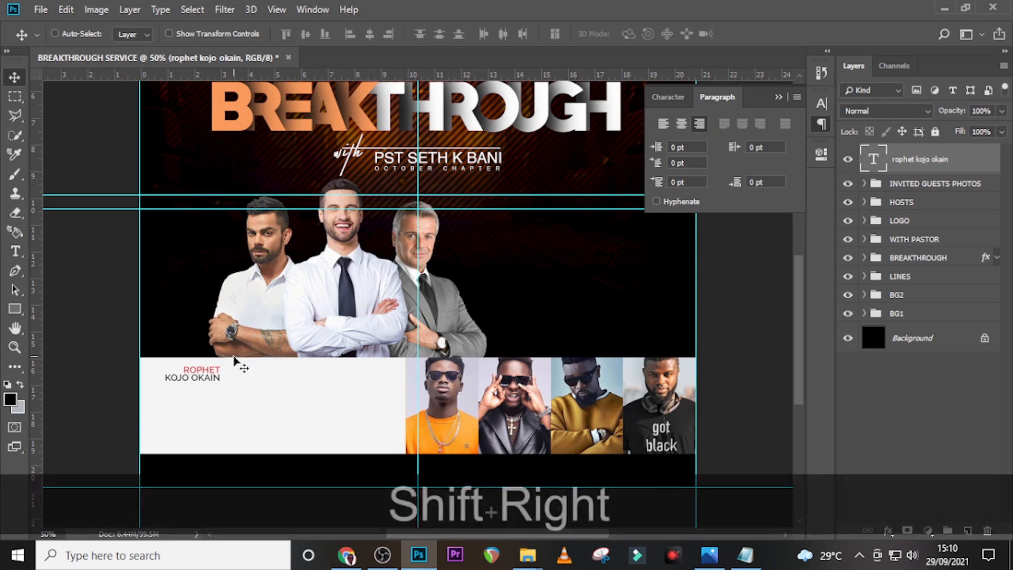
pyautogui.press('Up')
pyautogui.press('Up')
pyautogui.press('Up')
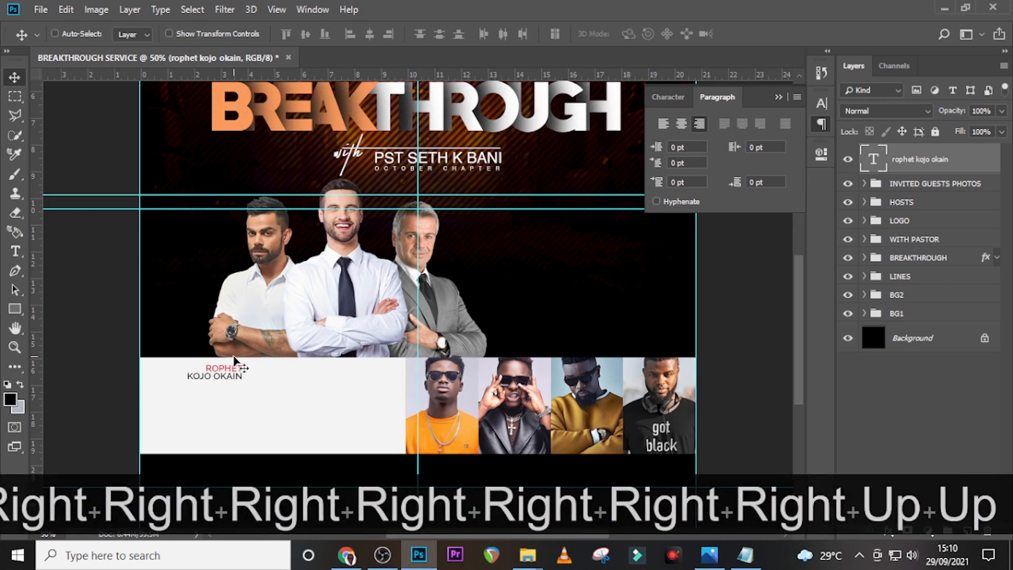
pyautogui.hotkey('shift', 'Right')
pyautogui.hotkey('shift', 'Right')
pyautogui.hotkey('shift', 'Right')
pyautogui.hotkey('shift', 'Right')
pyautogui.hotkey('shift', 'Right')
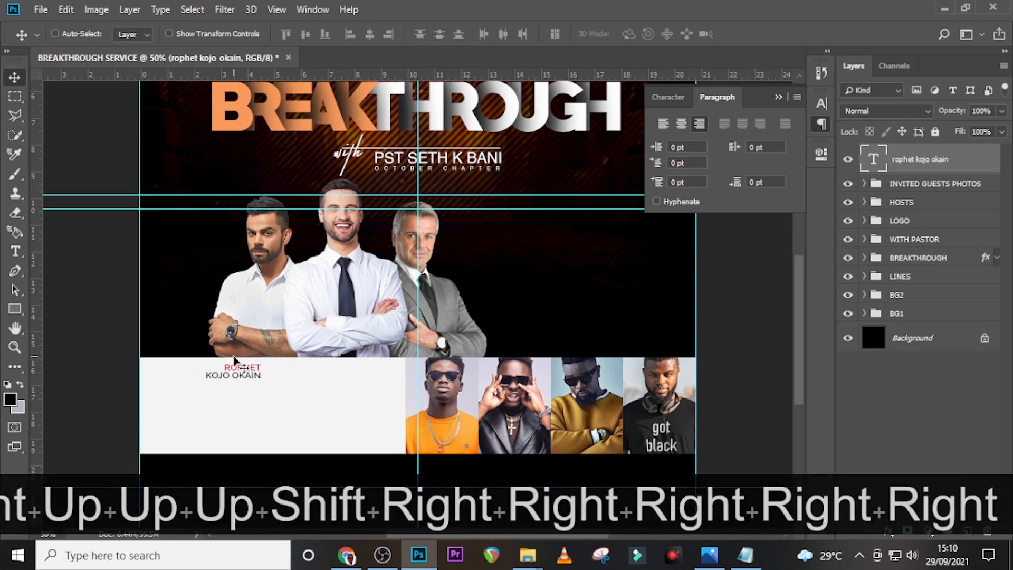
# Duplicate the prophet text, place the copy beneath the middle host and centre-align its lines
pyautogui.hotkey('ctrl', 'j')
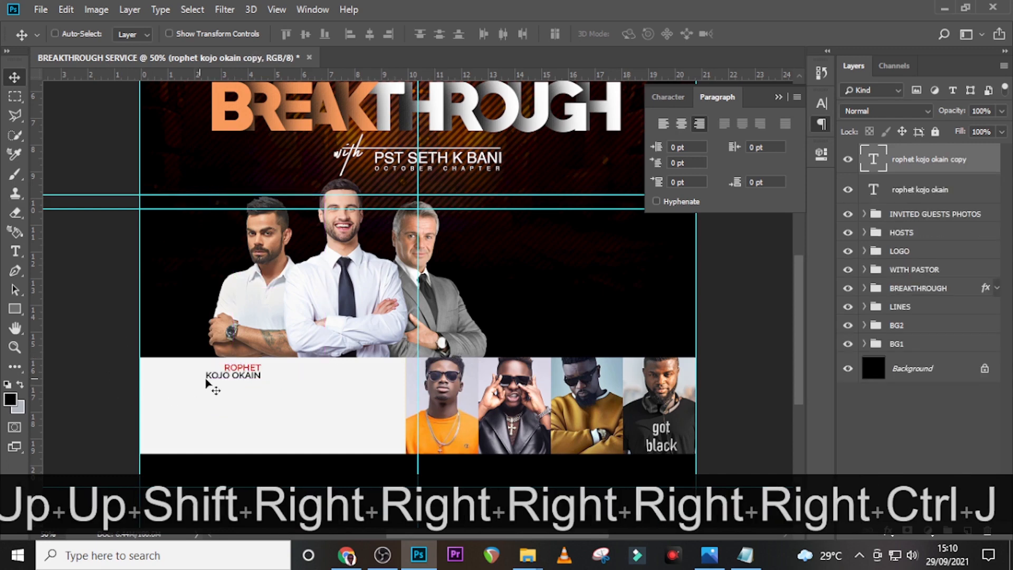
pyautogui.moveTo(206, 382); pyautogui.dragTo(338, 376)
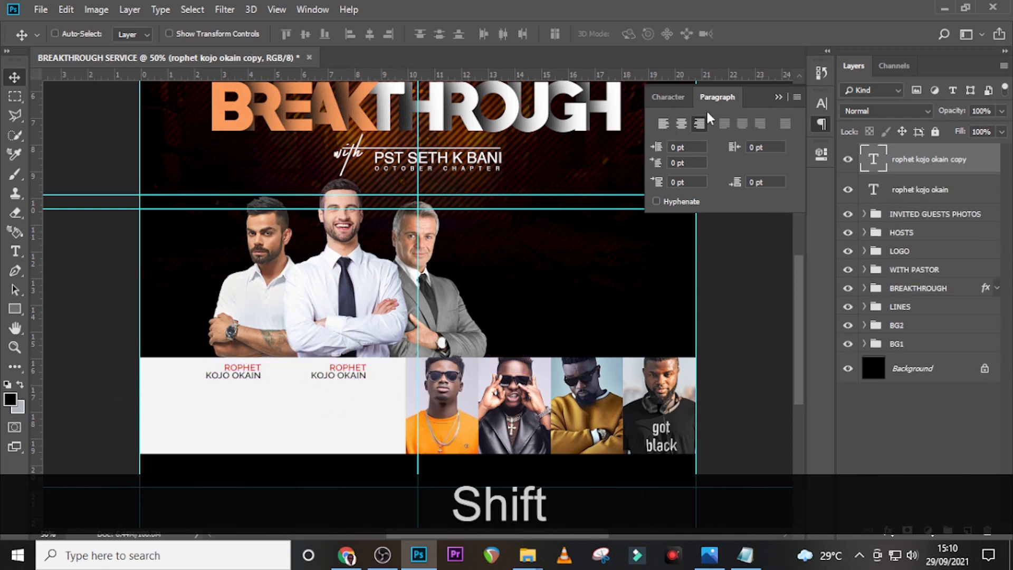
pyautogui.click(678, 131)
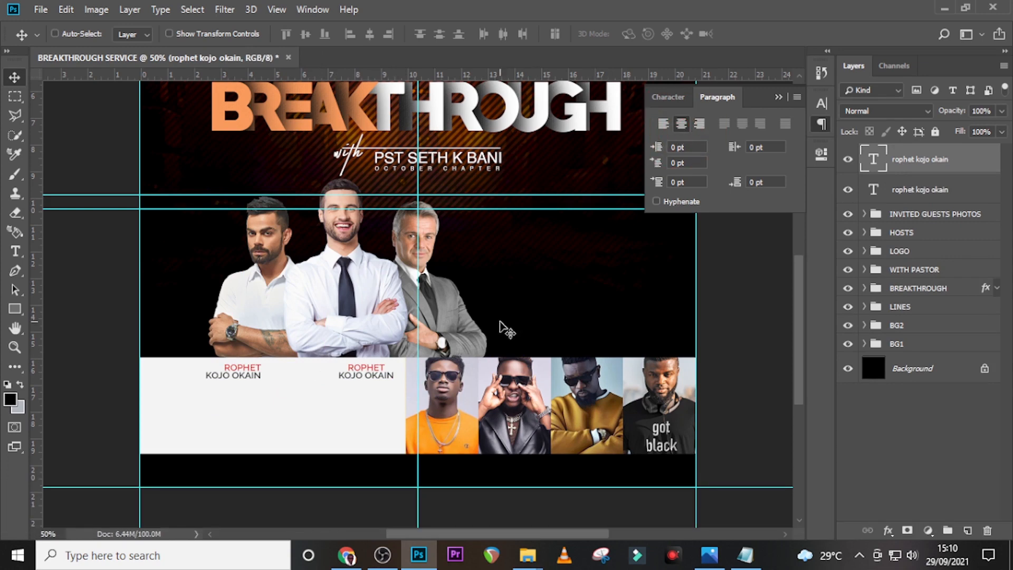
pyautogui.hotkey('shift', 'Left')
pyautogui.hotkey('shift', 'Left')
pyautogui.hotkey('shift', 'Left')
pyautogui.hotkey('shift', 'Left')
pyautogui.hotkey('shift', 'Left')
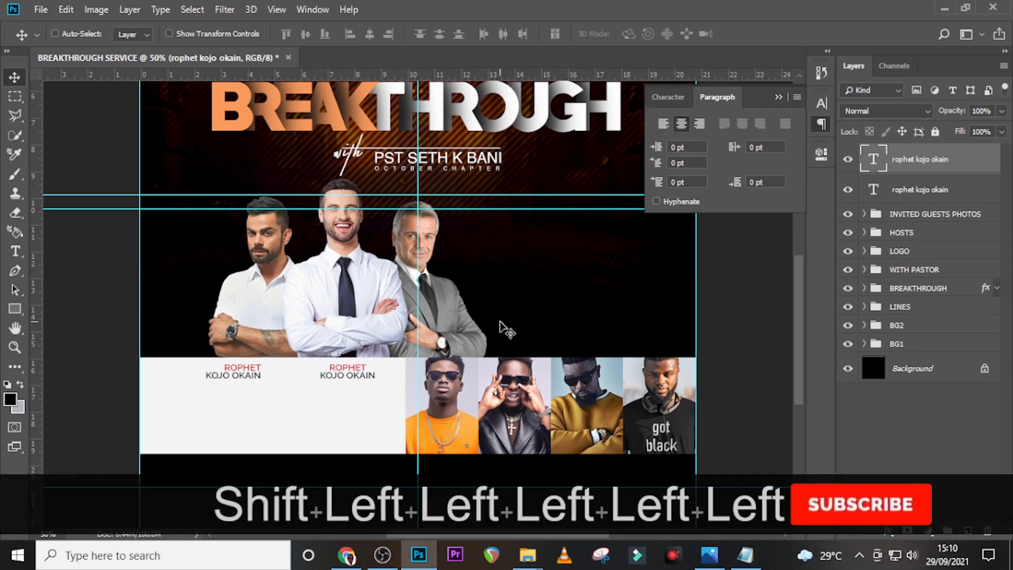
# Replace the duplicated text with the pastor's title and name copied from U17.txt in Notepad
pyautogui.click(746, 555)
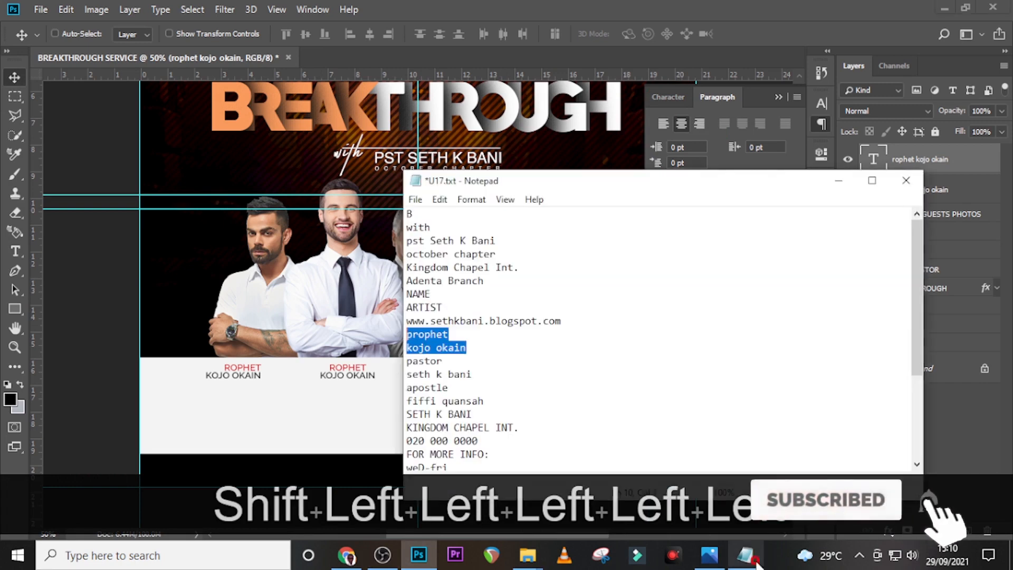
pyautogui.moveTo(472, 374); pyautogui.dragTo(406, 360)
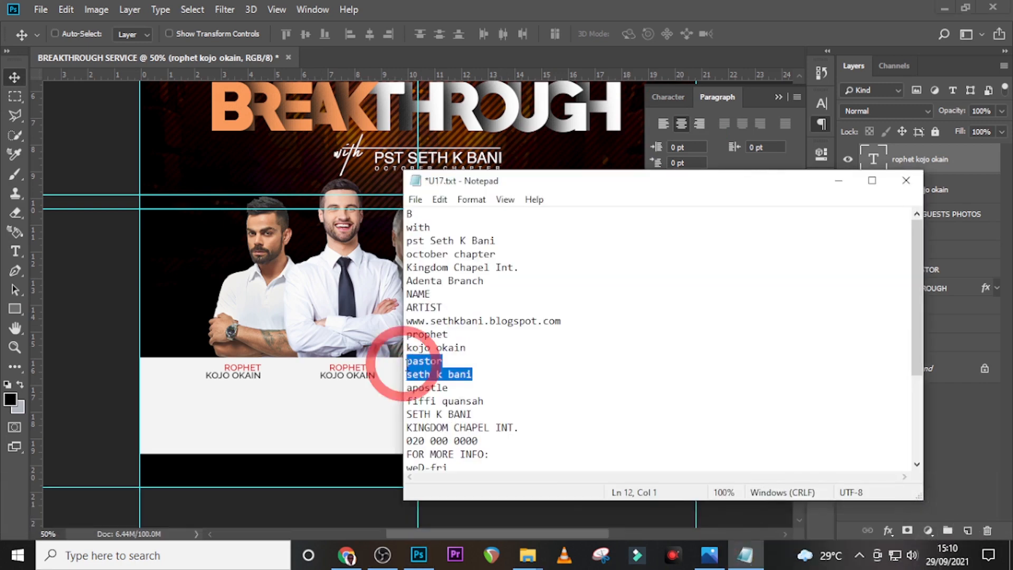
pyautogui.hotkey('ctrl', 'c')
pyautogui.click(866, 165)
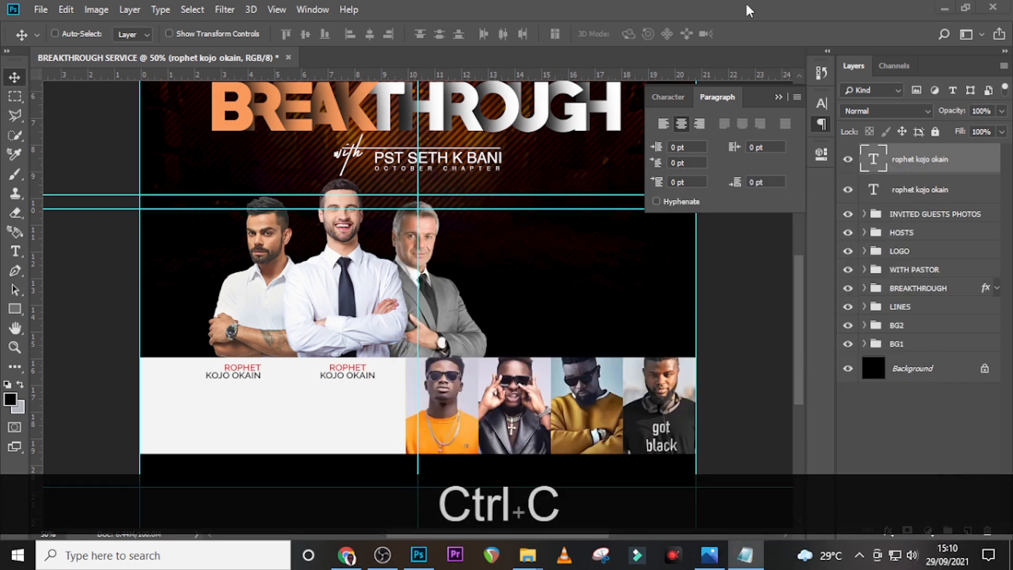
pyautogui.doubleClick(877, 162)
pyautogui.hotkey('ctrl', 'v')
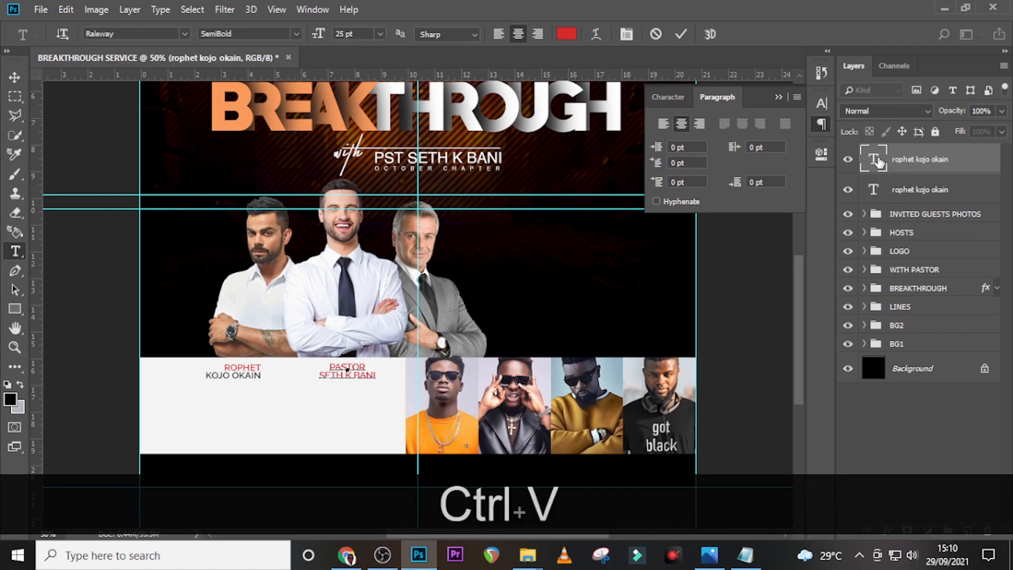
pyautogui.click(869, 166)
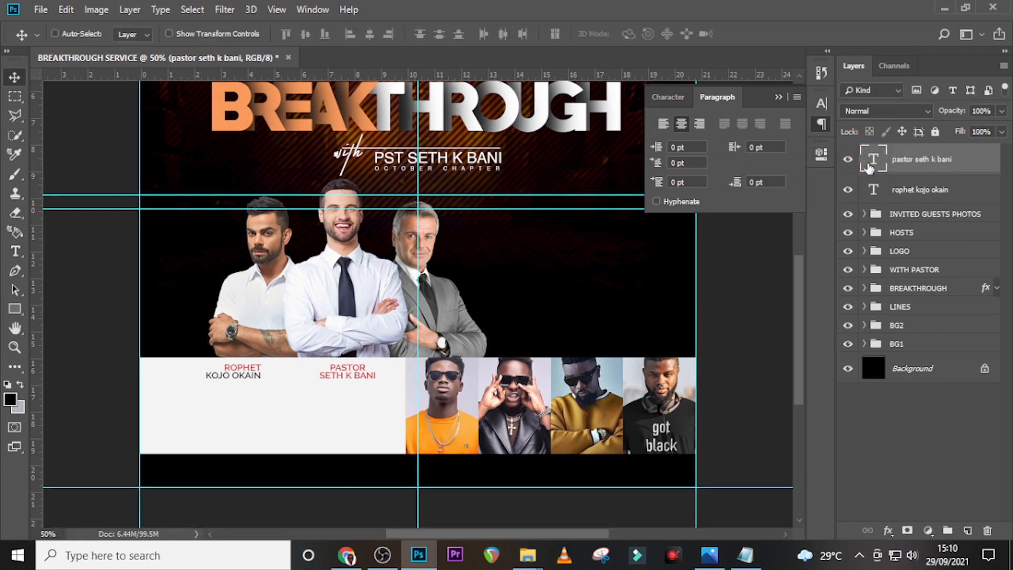
# Recolour the name line of the pastor text to black (000000), keeping its title line red
pyautogui.doubleClick(869, 166)
pyautogui.press('Right')
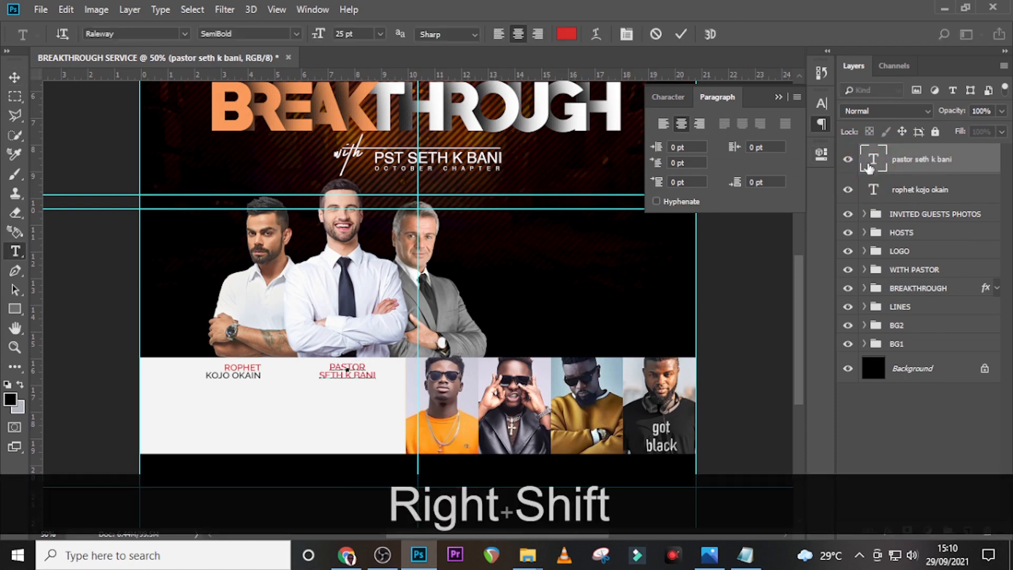
pyautogui.hotkey('shift', 'Left')
pyautogui.hotkey('shift', 'Left')
pyautogui.hotkey('shift', 'Left')
pyautogui.hotkey('shift', 'Left')
pyautogui.hotkey('shift', 'Left')
pyautogui.hotkey('shift', 'Left')
pyautogui.hotkey('shift', 'Left')
pyautogui.hotkey('shift', 'Left')
pyautogui.hotkey('shift', 'Left')
pyautogui.hotkey('shift', 'Left')
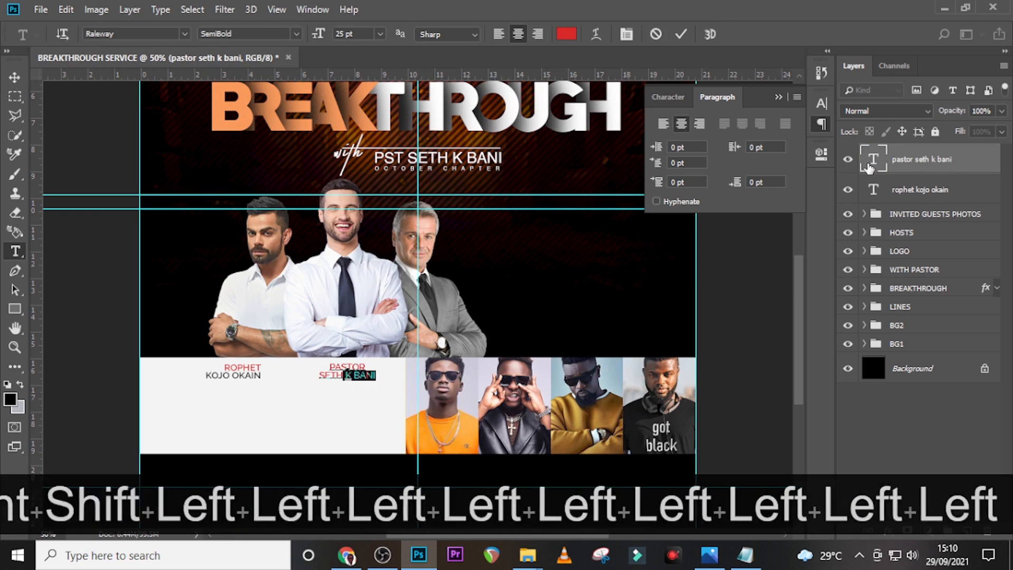
pyautogui.hotkey('shift', 'Left')
pyautogui.hotkey('shift', 'Left')
pyautogui.hotkey('shift', 'Left')
pyautogui.hotkey('shift', 'Right')
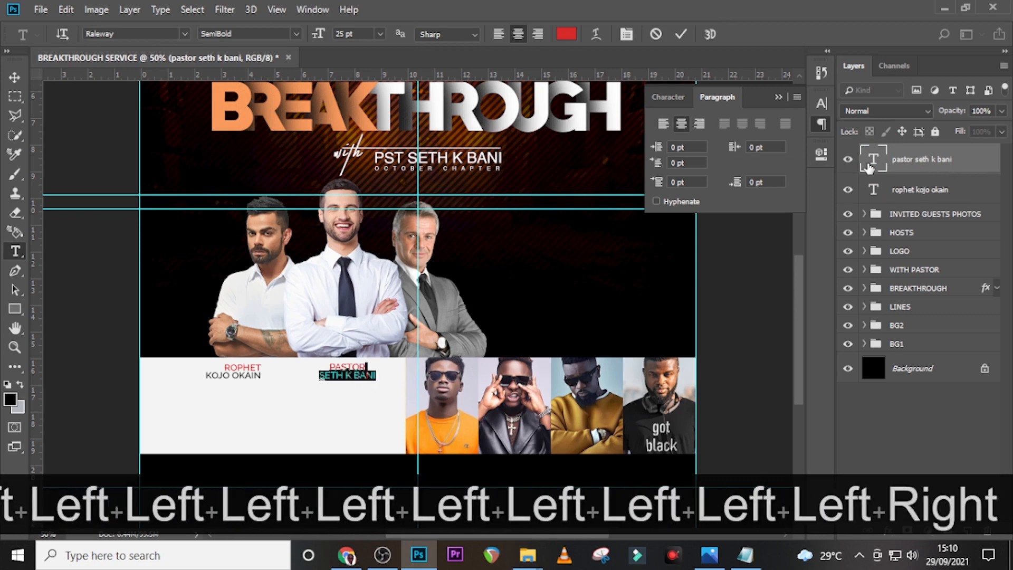
pyautogui.hotkey('shift', 'Right')
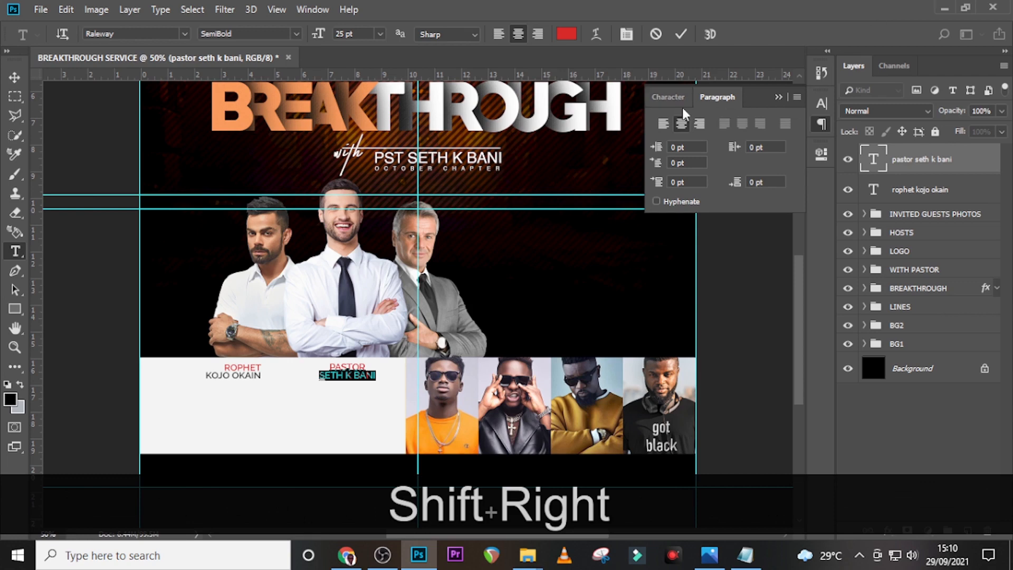
pyautogui.click(670, 97)
pyautogui.click(773, 192)
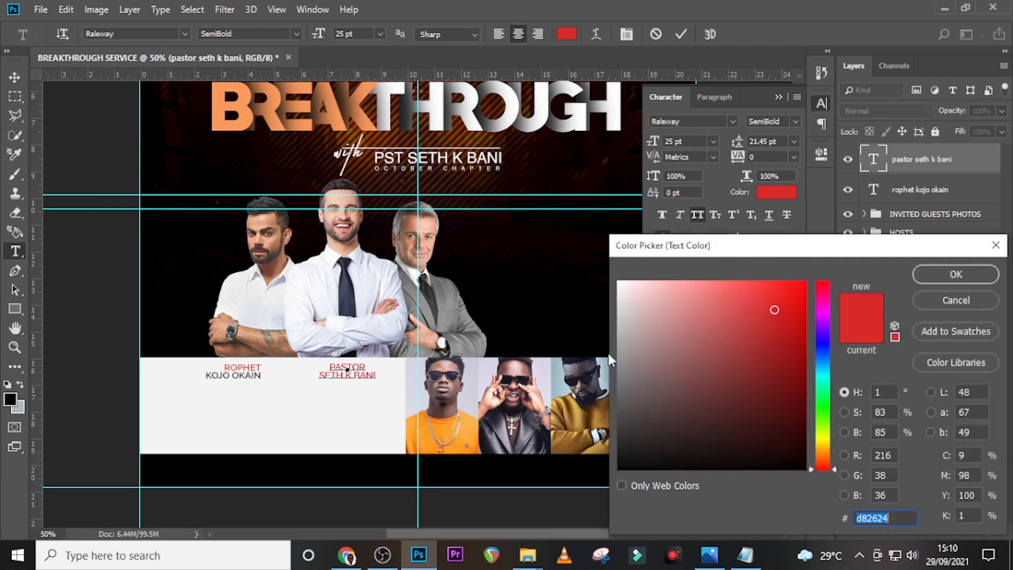
pyautogui.click(617, 467)
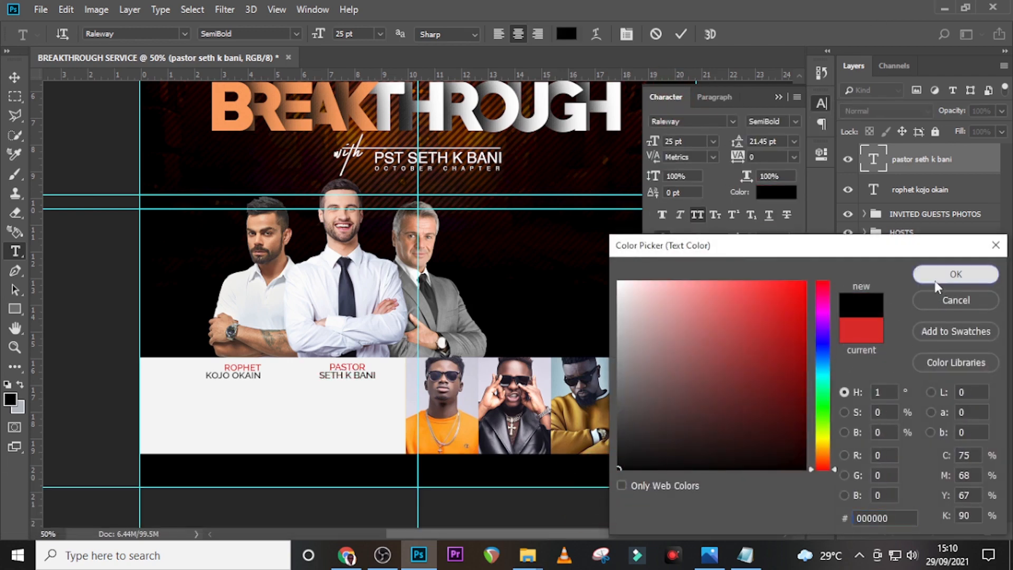
pyautogui.click(966, 274)
pyautogui.hotkey('ctrl', 'Return')
pyautogui.press('v')
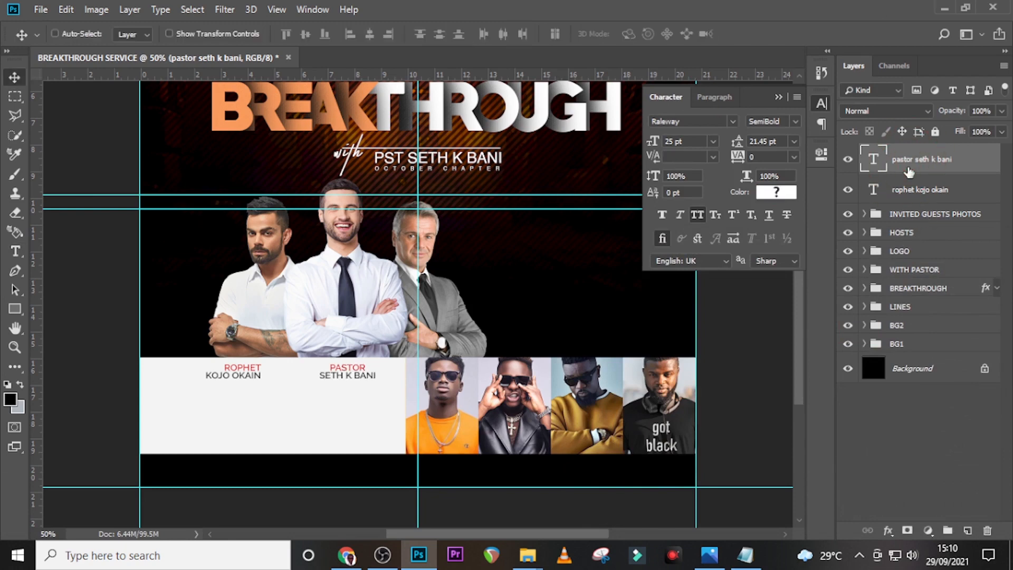
# Duplicate the pastor text and move the copy onto the dark area beside the grey-suited host
pyautogui.scroll(-2, 384, 395)
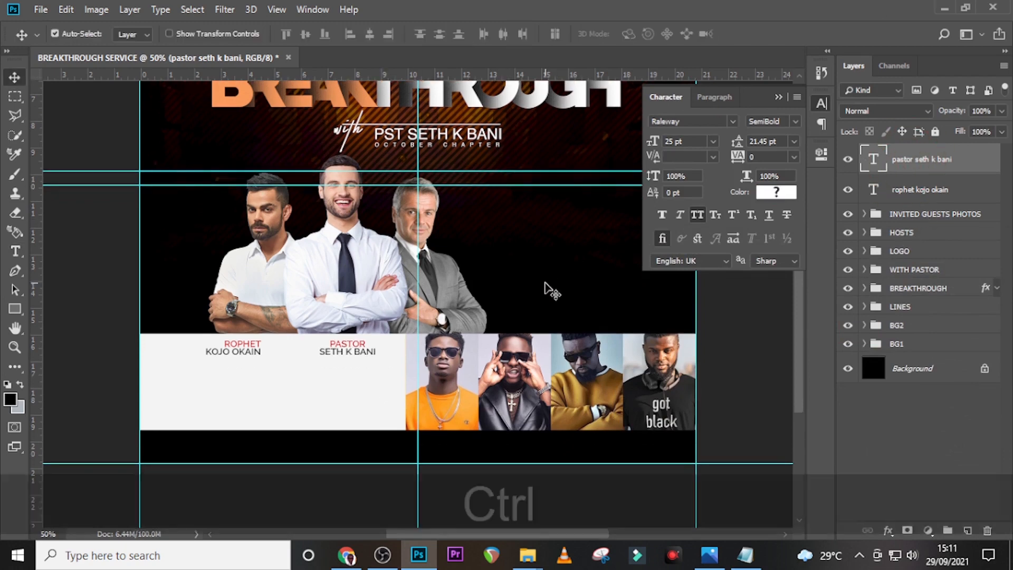
pyautogui.hotkey('ctrl', 'j')
pyautogui.press('v')
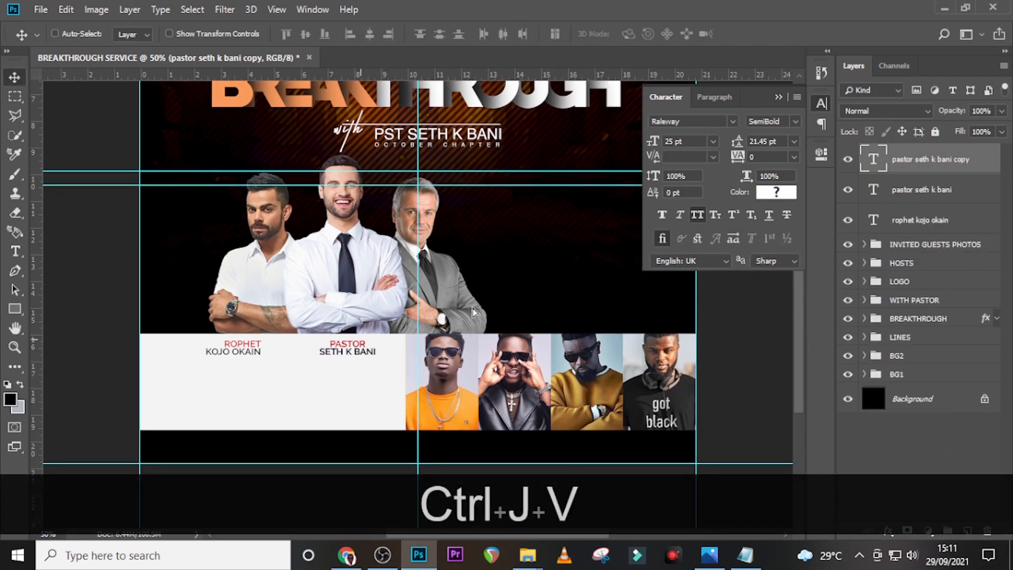
pyautogui.moveTo(361, 340); pyautogui.dragTo(523, 314)
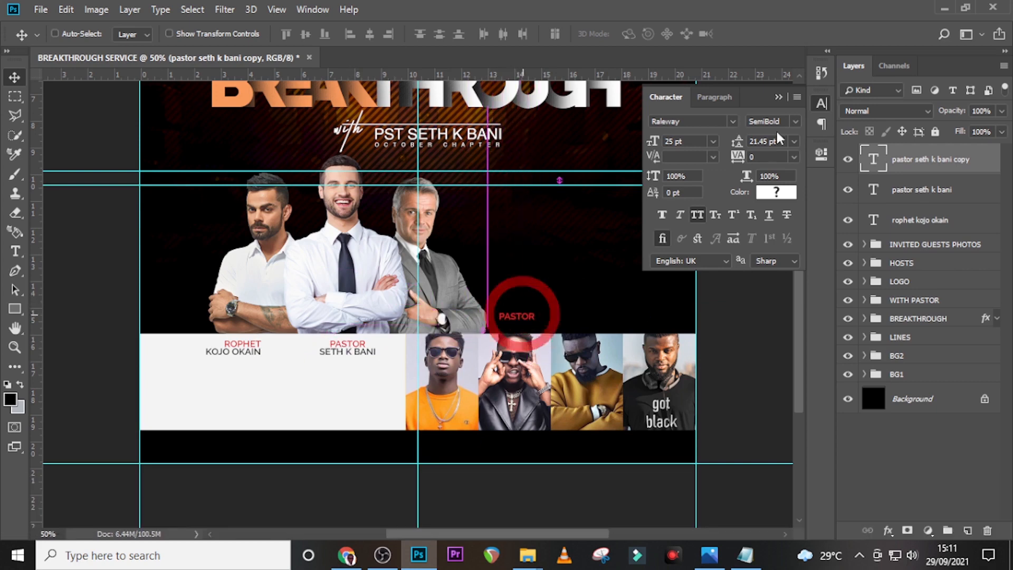
# Left-align the copied pastor text and nudge it left to sit close beside the grey-suited host
pyautogui.click(724, 98)
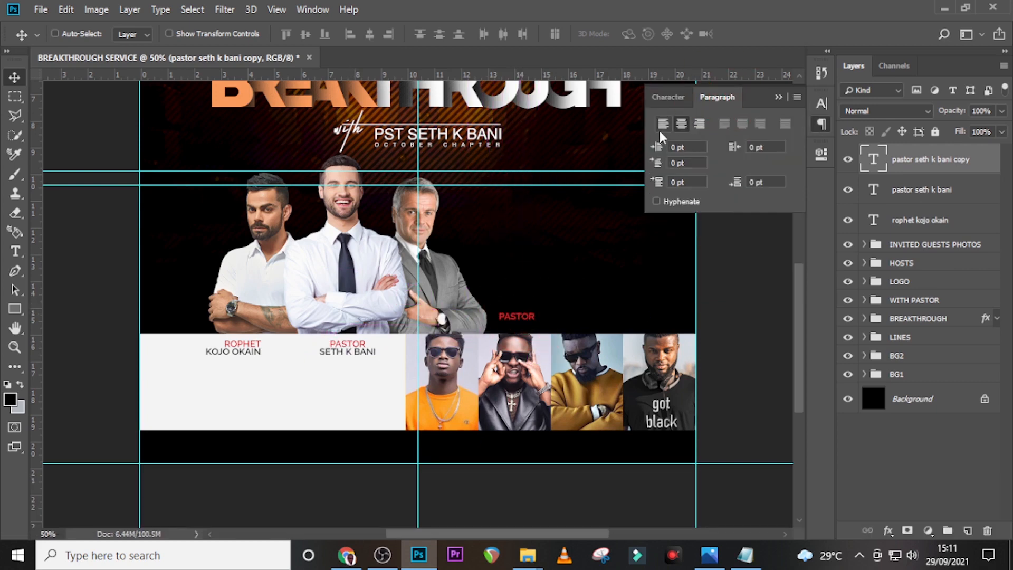
pyautogui.click(660, 129)
pyautogui.hotkey('shift', 'Left')
pyautogui.press('Left')
pyautogui.press('Left')
pyautogui.press('Left')
pyautogui.hotkey('shift', 'Left')
pyautogui.press('Left')
pyautogui.hotkey('shift', 'Right')
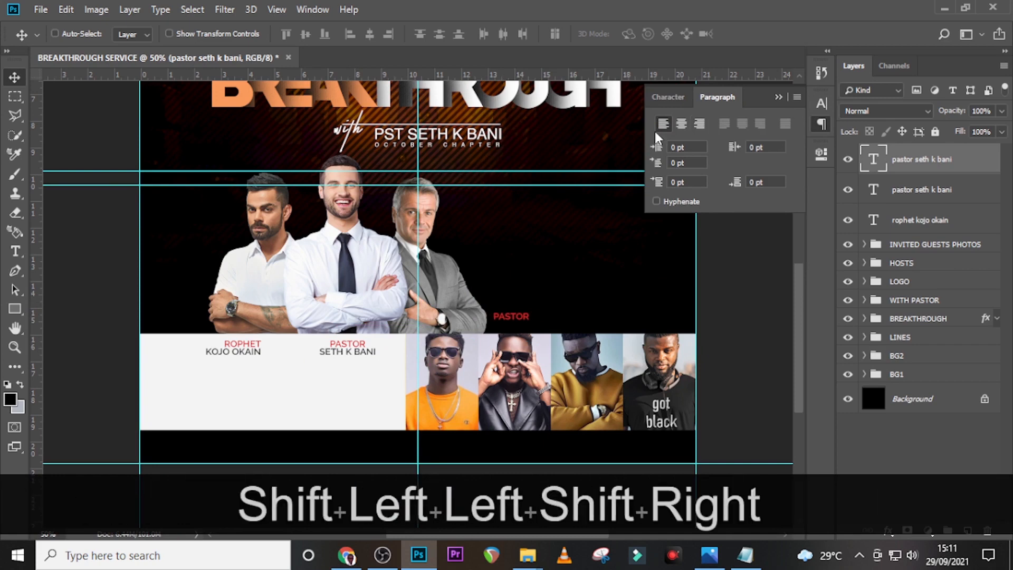
# Replace the copied text beside the grey-suited host with the apostle's title and name from U17.txt in Notepad
pyautogui.click(744, 554)
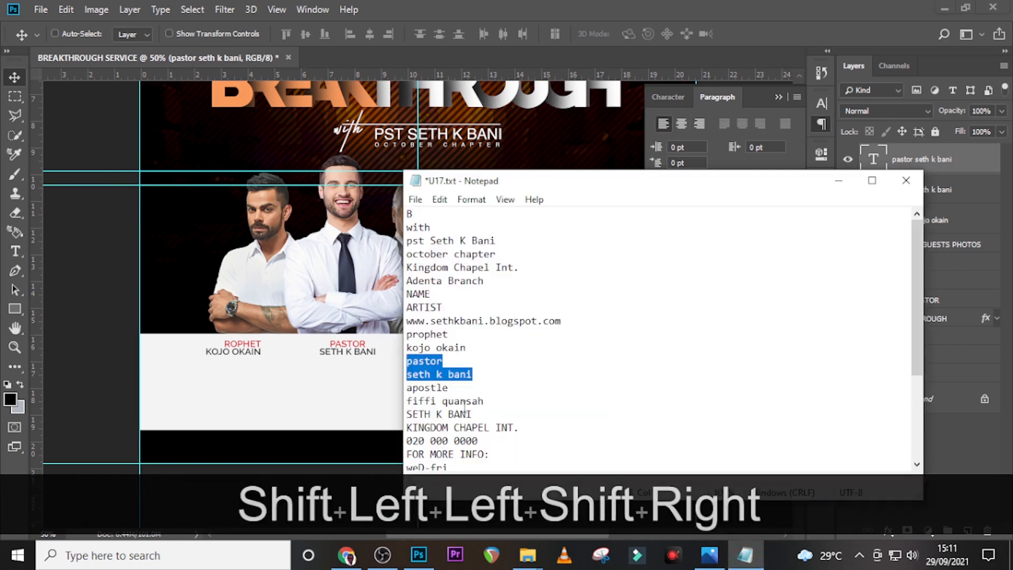
pyautogui.moveTo(485, 401); pyautogui.dragTo(405, 386)
pyautogui.hotkey('ctrl', 'c')
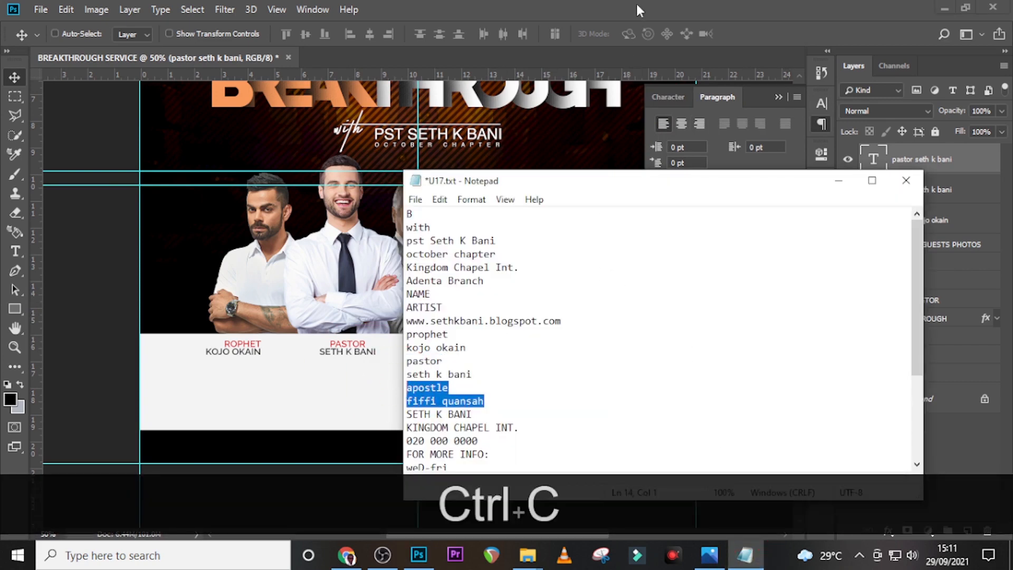
pyautogui.click(636, 5)
pyautogui.doubleClick(873, 160)
pyautogui.hotkey('ctrl', 'v')
# Recolour the name line of the apostle text to white (ffffff), keeping its title line red
pyautogui.click(873, 161)
pyautogui.doubleClick(873, 161)
pyautogui.press('Right')
pyautogui.hotkey('shift', 'Left')
pyautogui.hotkey('shift', 'Left')
pyautogui.hotkey('shift', 'Left')
pyautogui.hotkey('shift', 'Left')
pyautogui.hotkey('shift', 'Left')
pyautogui.hotkey('shift', 'Left')
pyautogui.hotkey('shift', 'Left')
pyautogui.hotkey('shift', 'Left')
pyautogui.hotkey('shift', 'Left')
pyautogui.hotkey('shift', 'Left')
pyautogui.hotkey('shift', 'Left')
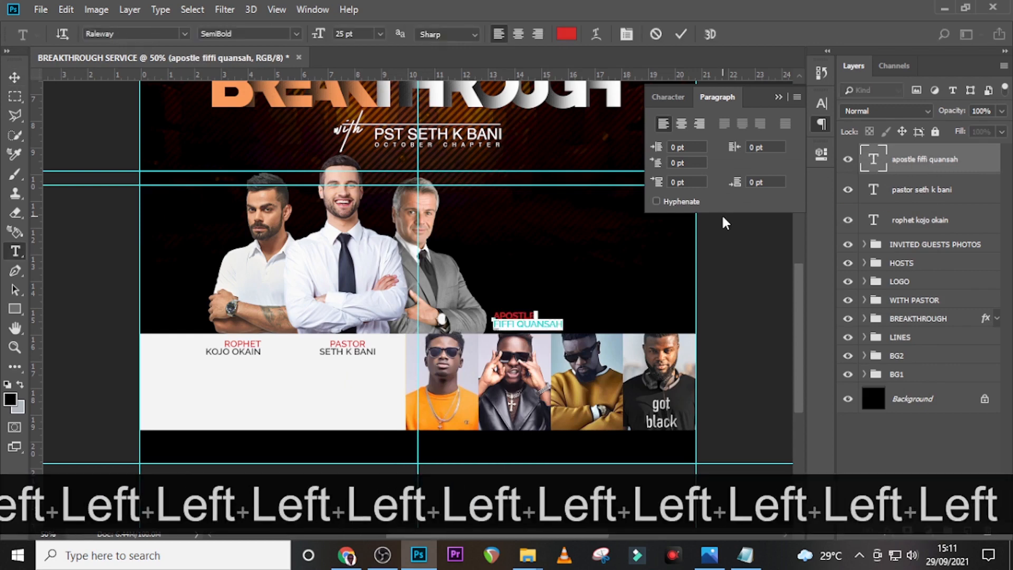
pyautogui.hotkey('shift', 'Right')
pyautogui.hotkey('shift', 'Right')
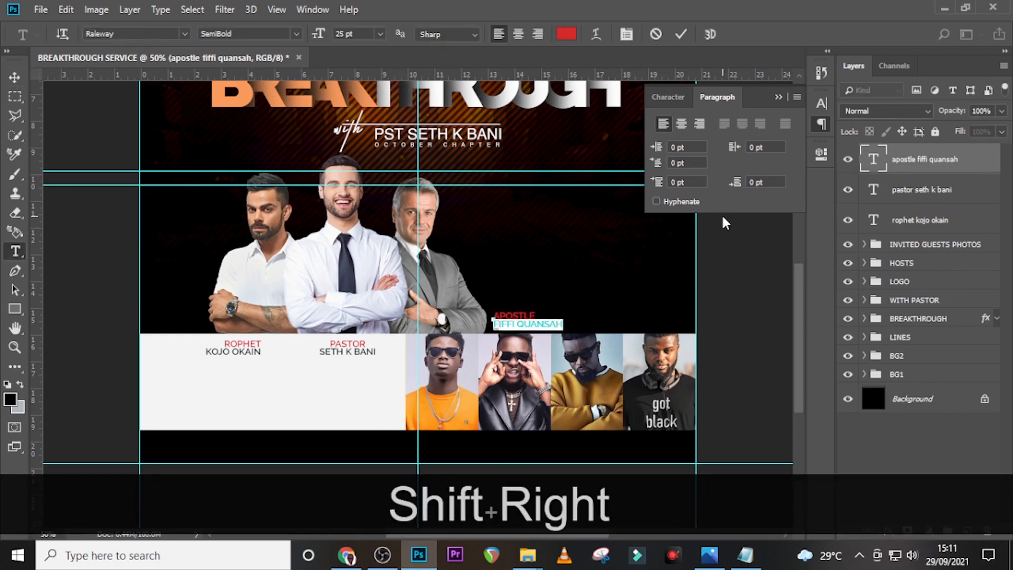
pyautogui.click(667, 96)
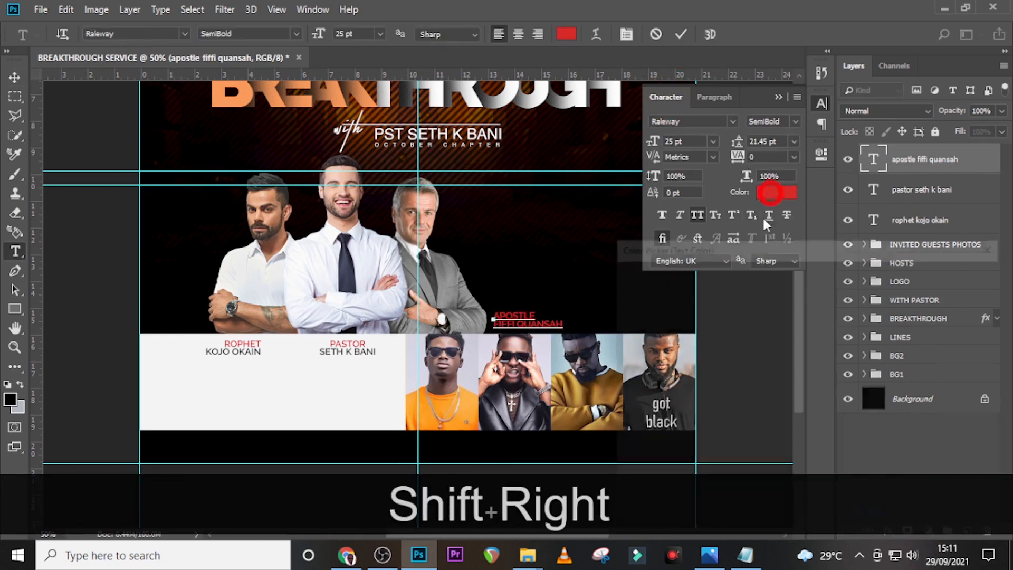
pyautogui.click(776, 192)
pyautogui.click(618, 282)
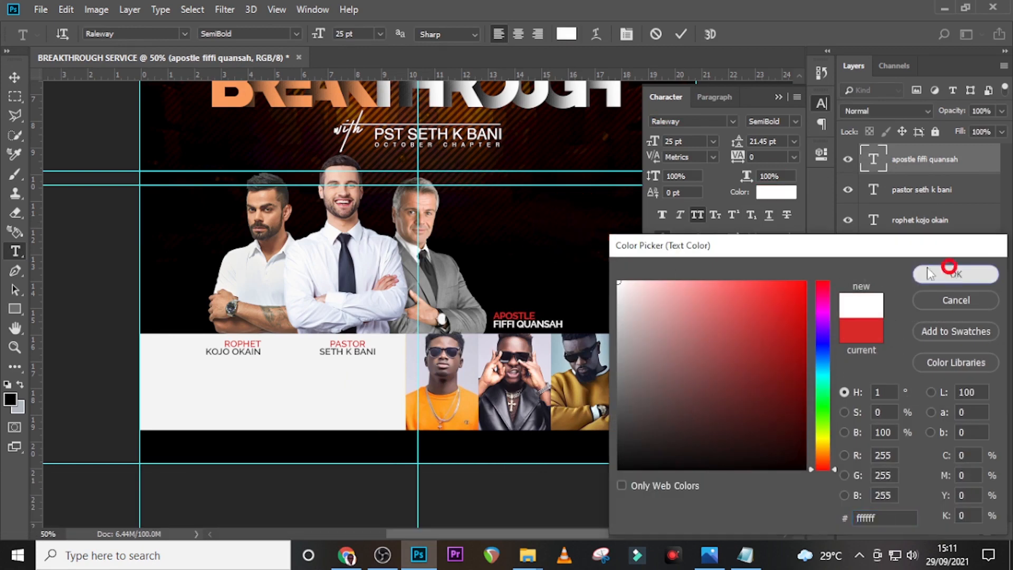
pyautogui.click(927, 272)
pyautogui.hotkey('ctrl', 'Return')
# Nudge the apostle text slightly left, closer to the grey-suited host
pyautogui.press('v')
pyautogui.press('Left')
pyautogui.press('Left')
pyautogui.press('Left')
pyautogui.press('Left')
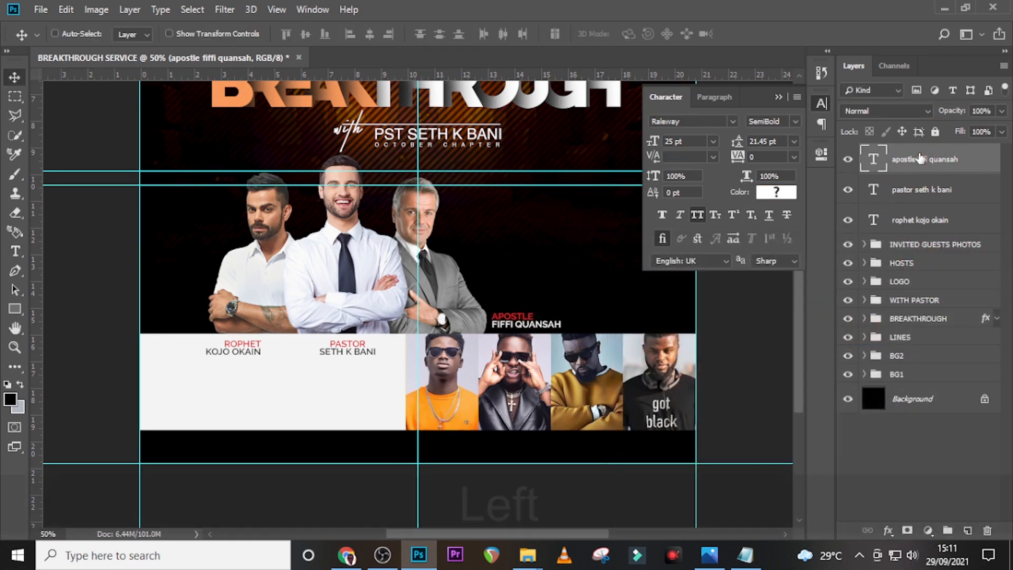
# Add a two-line NAME ARTIST text, copied from U17.txt in Notepad, on the black strip below the first guest photo
pyautogui.press('t')
pyautogui.click(439, 447)
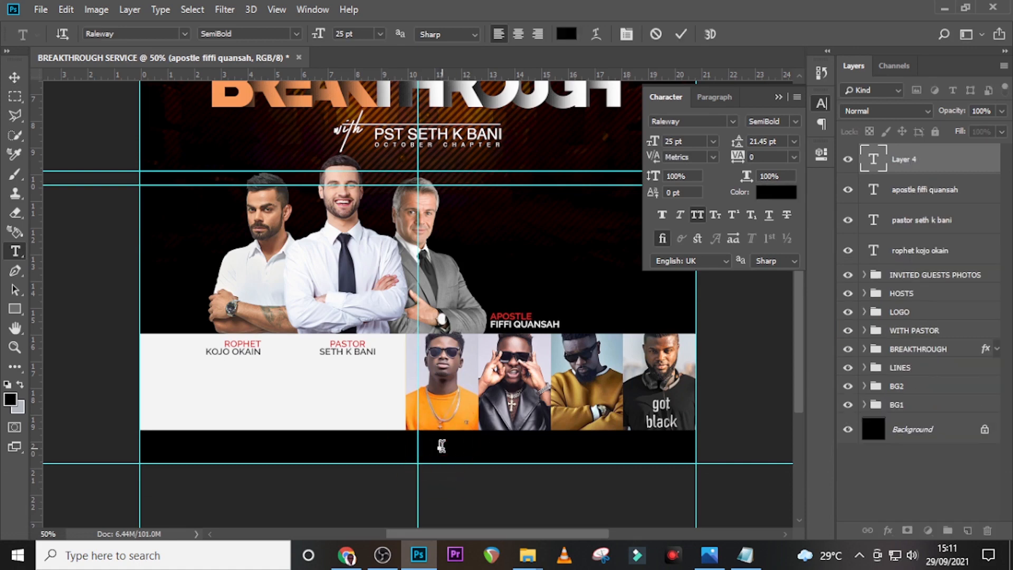
pyautogui.click(748, 555)
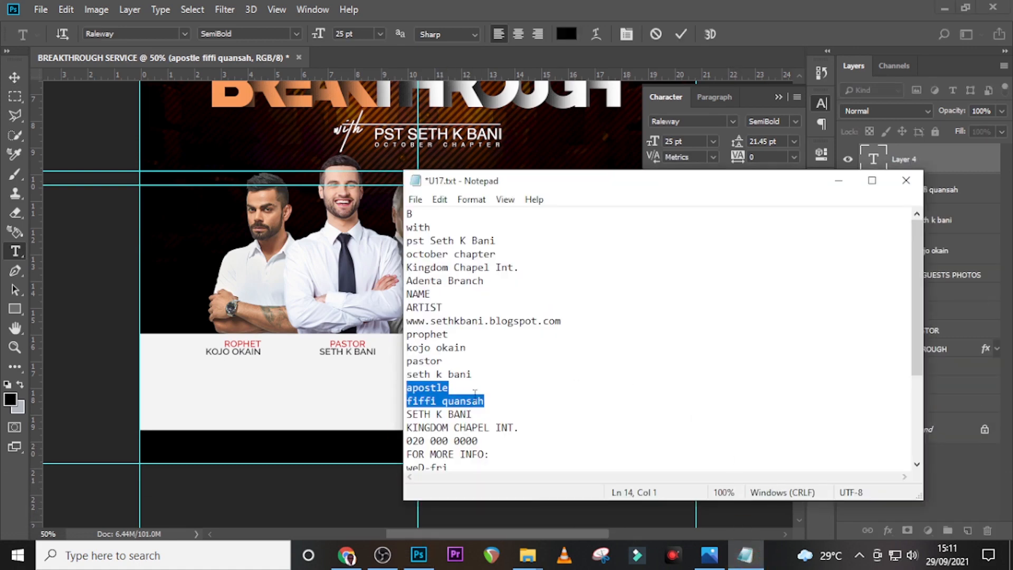
pyautogui.moveTo(453, 307); pyautogui.dragTo(406, 294)
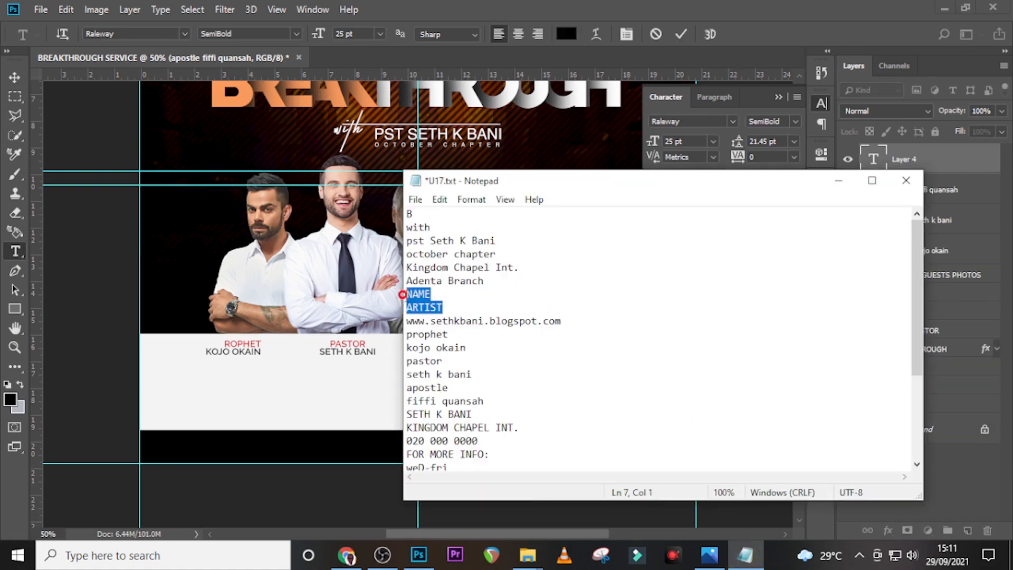
pyautogui.hotkey('ctrl', 'c')
pyautogui.click(745, 7)
pyautogui.hotkey('ctrl', 'v')
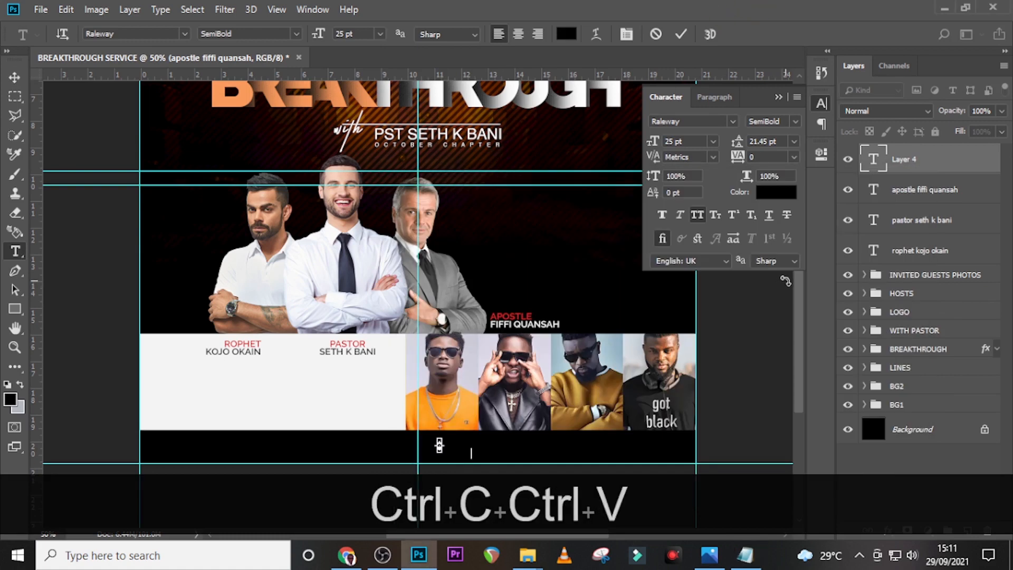
pyautogui.hotkey('ctrl', 'Return')
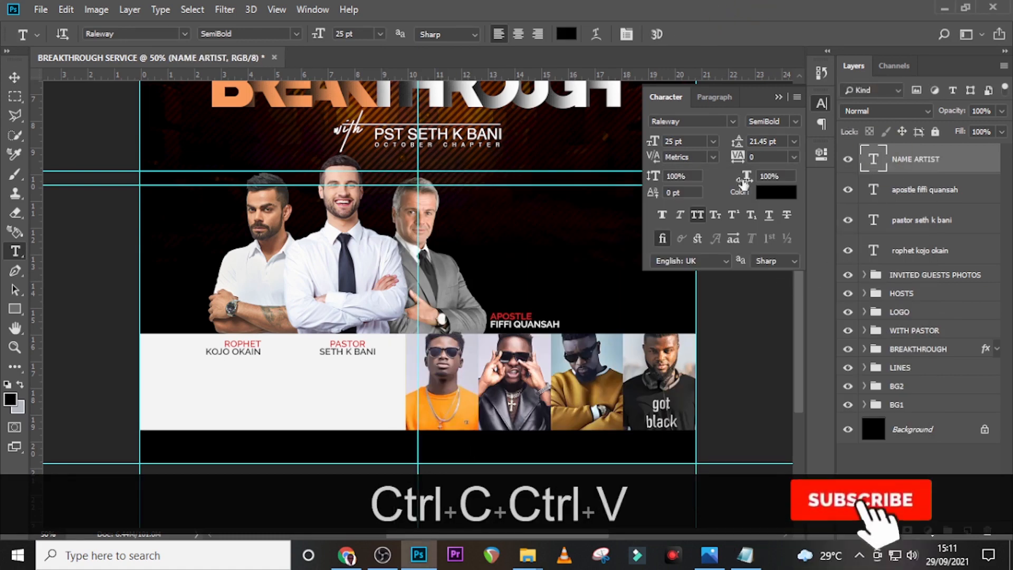
# Recolour the NAME ARTIST text to orange f59a5c sampled from the BREAKTHROUGH title and centre-align it
pyautogui.click(773, 193)
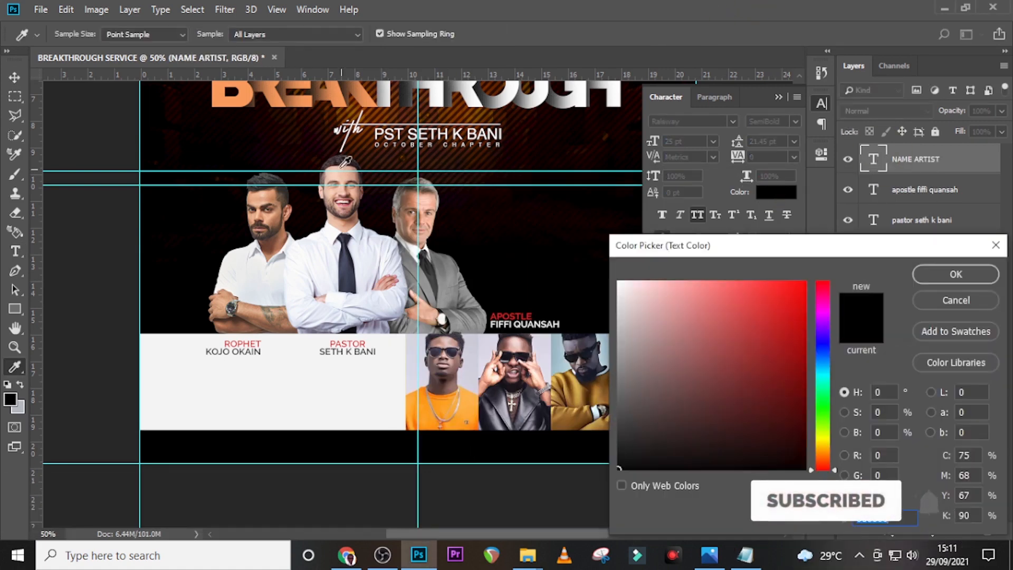
pyautogui.click(281, 97)
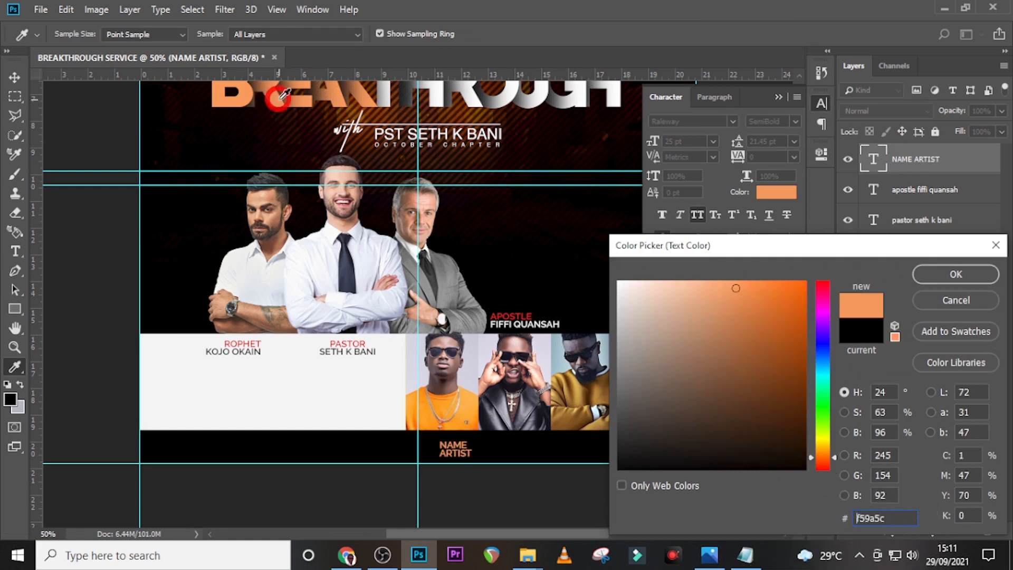
pyautogui.click(955, 273)
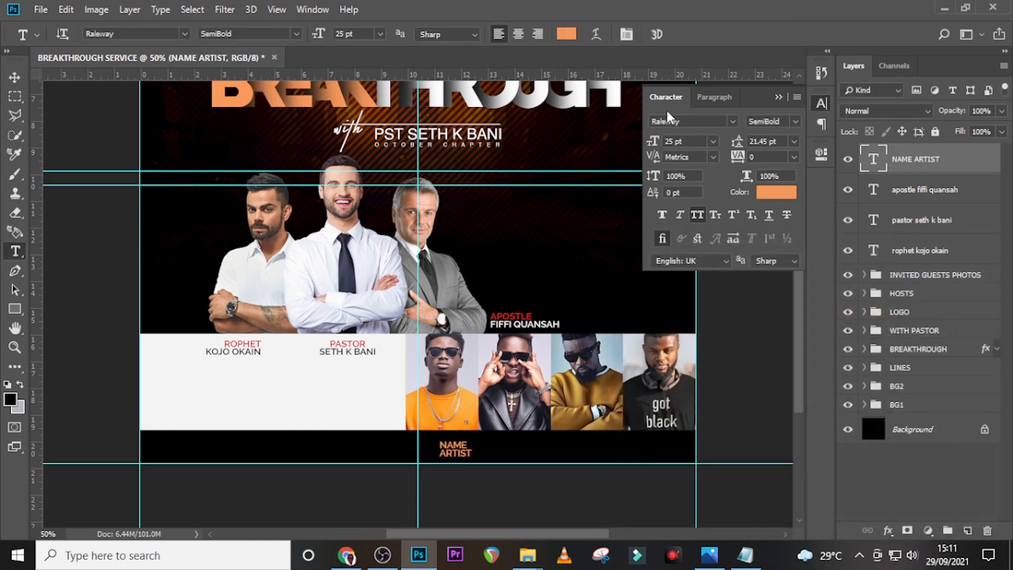
pyautogui.click(713, 97)
pyautogui.click(679, 124)
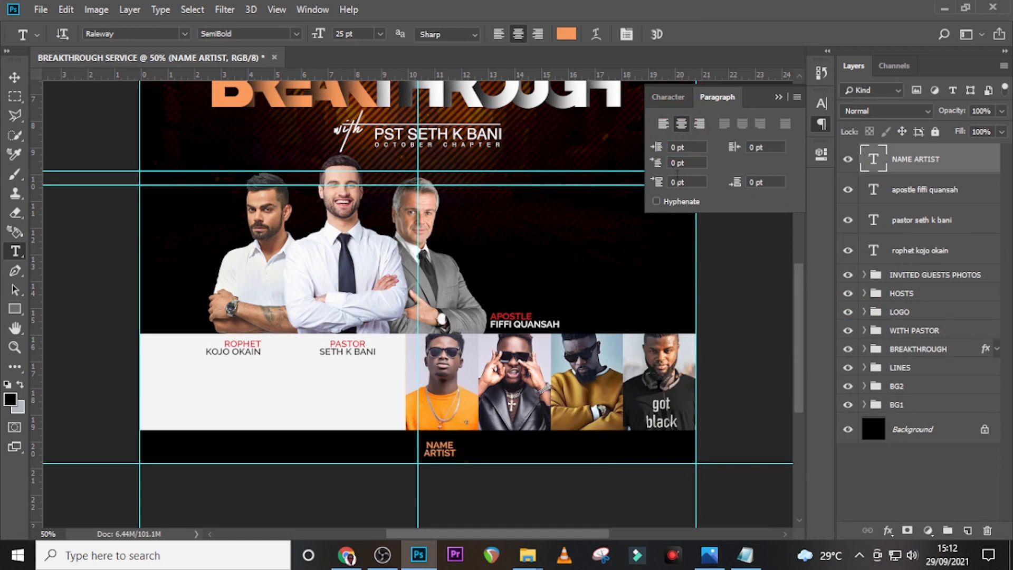
# Nudge the NAME ARTIST text slightly up and right to sit centred beneath the first guest photo
pyautogui.click(878, 158)
pyautogui.press('Up')
pyautogui.press('Up')
pyautogui.press('Up')
pyautogui.press('Up')
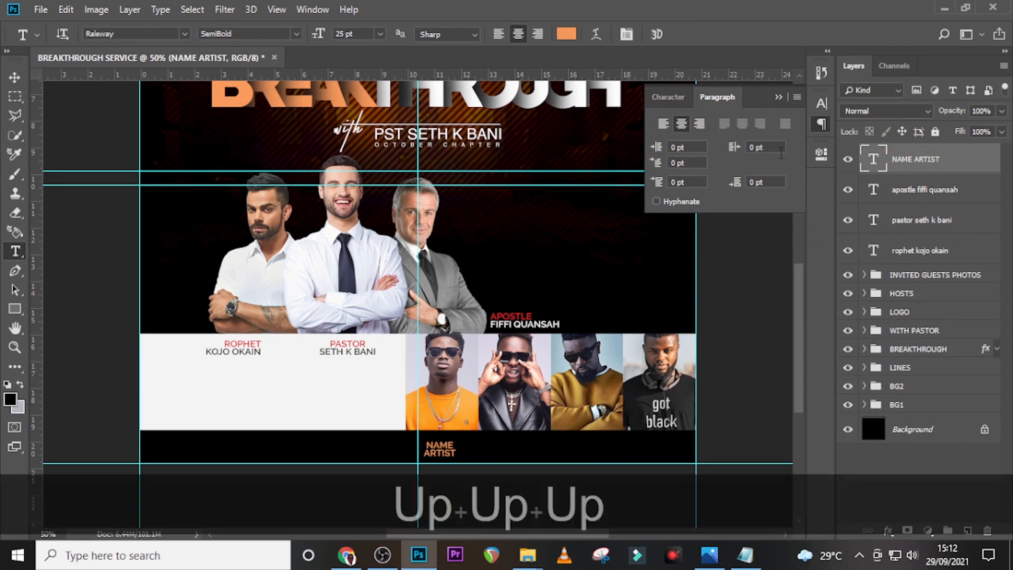
pyautogui.press('v')
pyautogui.press('Up')
pyautogui.press('Up')
pyautogui.press('Up')
pyautogui.press('Up')
pyautogui.press('Up')
pyautogui.press('Up')
pyautogui.press('Up')
pyautogui.press('Up')
pyautogui.press('Up')
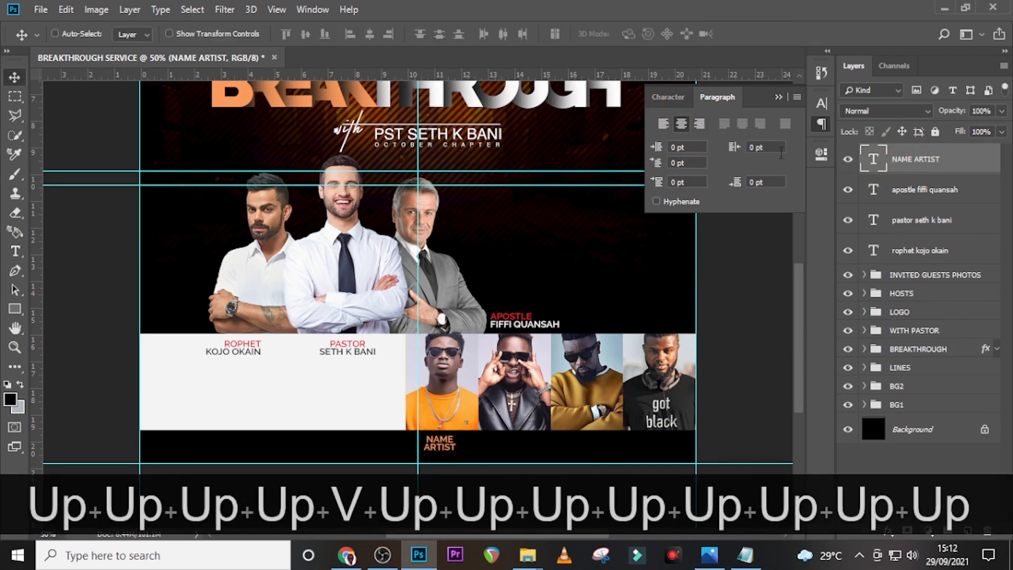
pyautogui.press('Right')
pyautogui.press('Right')
pyautogui.press('Right')
pyautogui.press('Right')
pyautogui.press('Down')
pyautogui.press('Down')
pyautogui.press('Down')
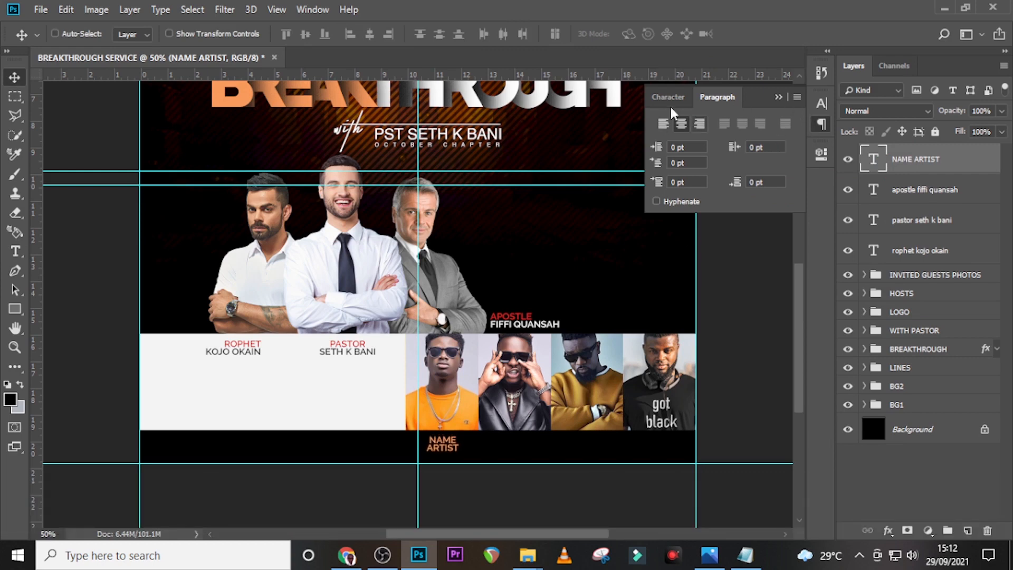
# Set the NAME ARTIST text's leading to 27 pt and its tracking to 300
pyautogui.click(668, 97)
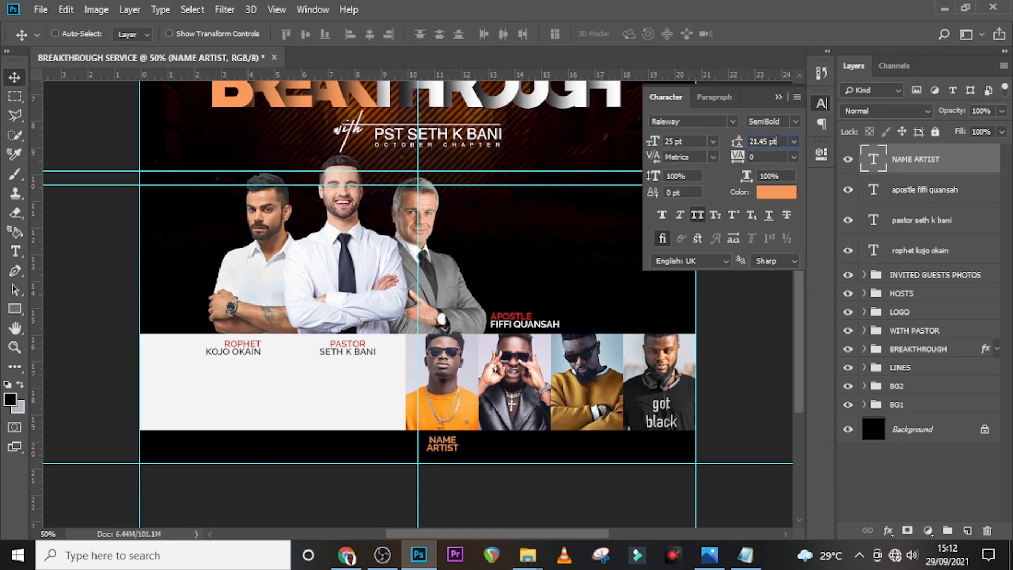
pyautogui.click(775, 141)
pyautogui.write('27')
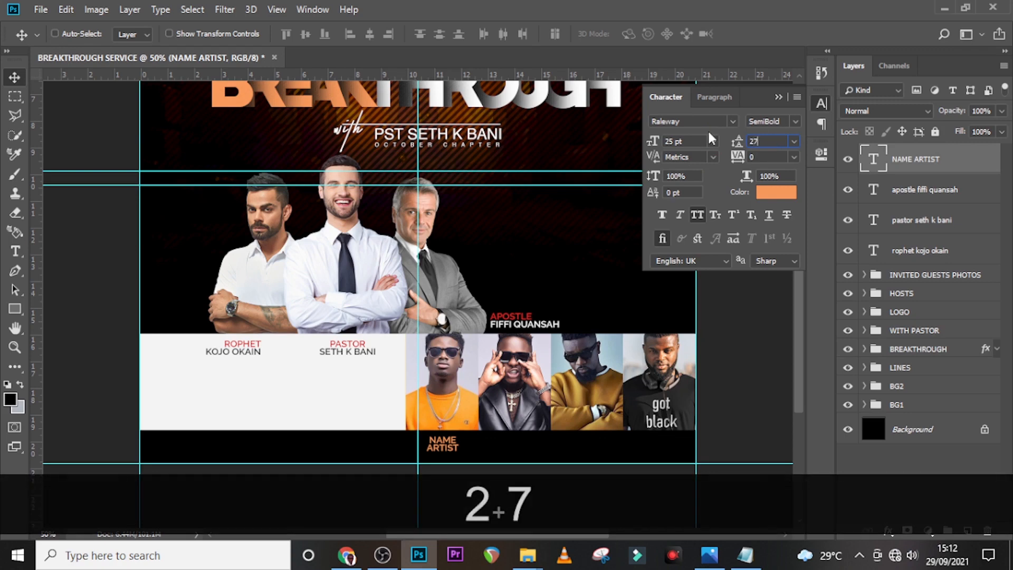
pyautogui.press('Return')
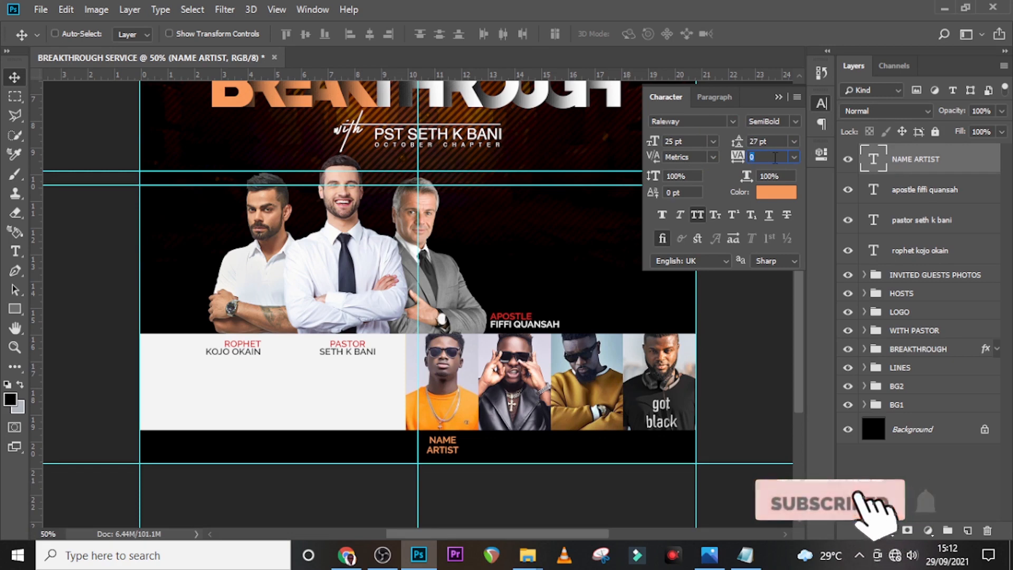
pyautogui.write('300')
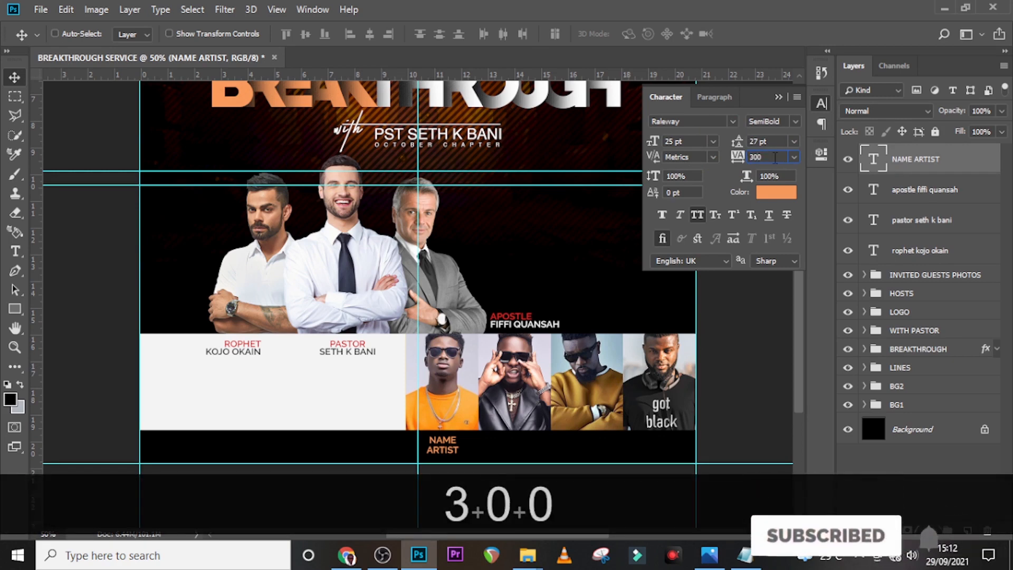
pyautogui.press('Return')
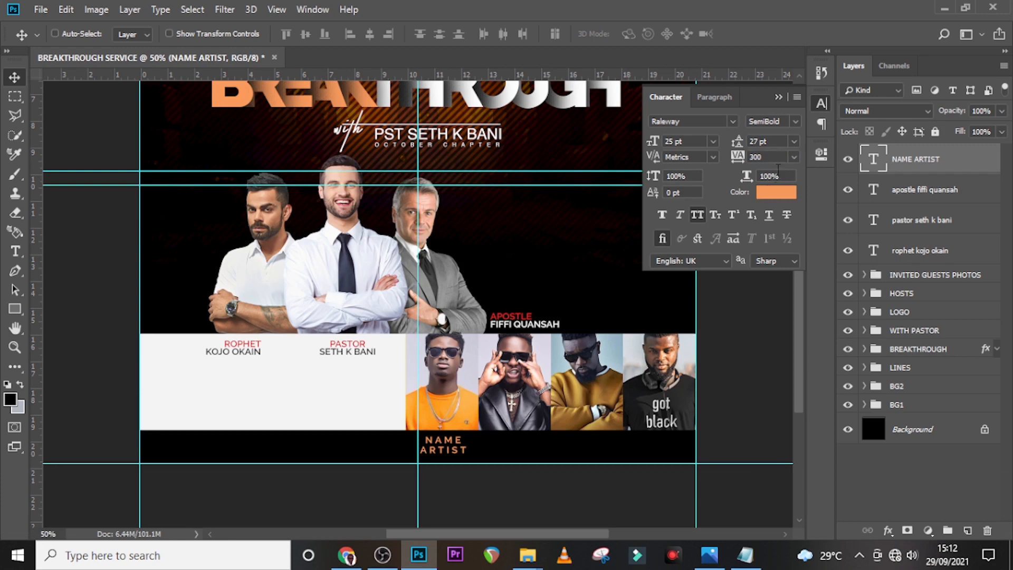
# Duplicate the NAME ARTIST text three times and place one copy beneath each of the other three guest photos
pyautogui.hotkey('ctrl', 'j')
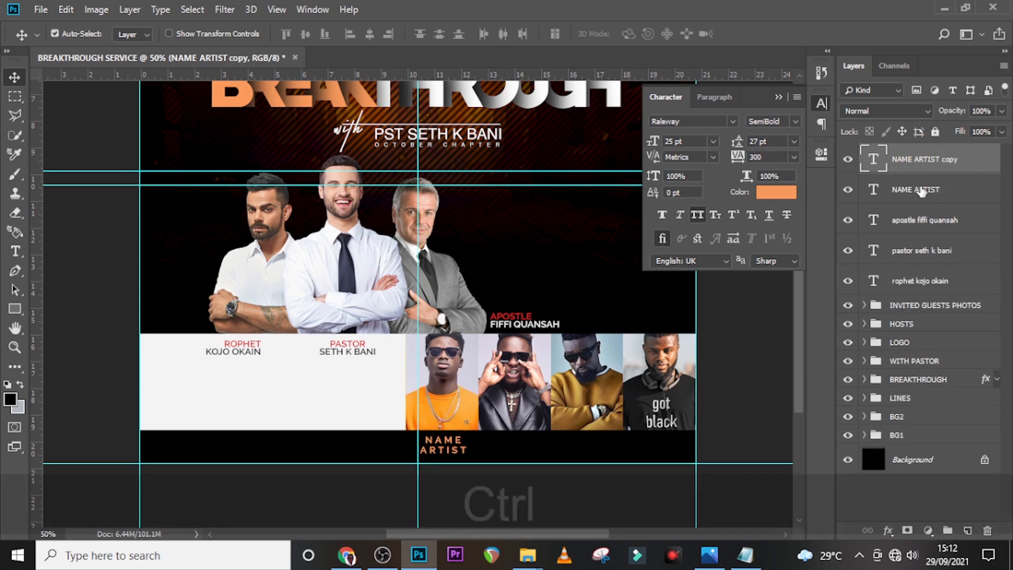
pyautogui.moveTo(454, 449); pyautogui.dragTo(601, 450)
pyautogui.hotkey('ctrl', 'j')
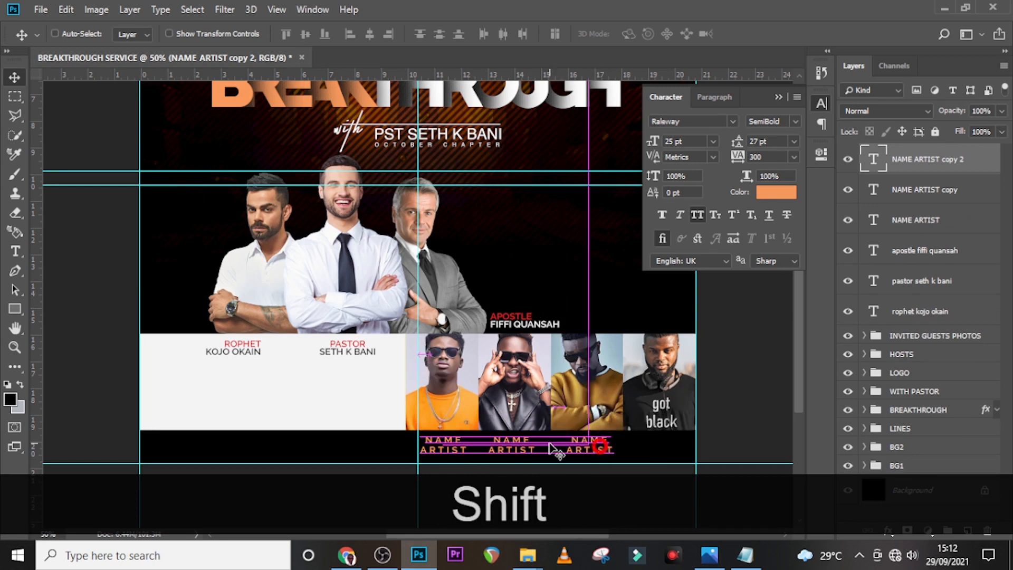
pyautogui.hotkey('shift', 'ctrl', 'j')
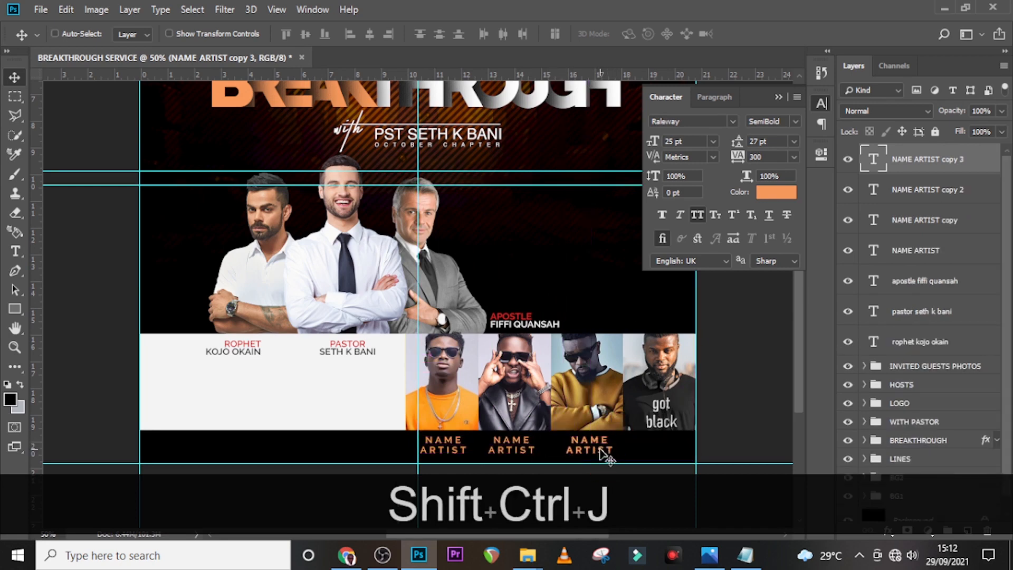
pyautogui.moveTo(599, 449); pyautogui.dragTo(671, 449)
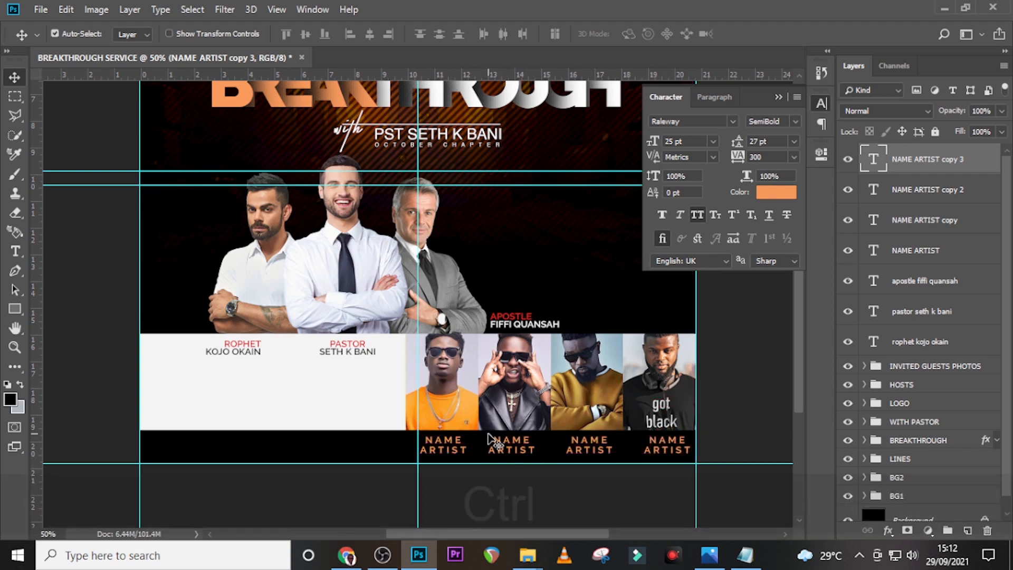
# Place another NAME ARTIST copy below the white panel and replace its text with the website address from U17.txt
pyautogui.hotkey('ctrl', 'j')
pyautogui.moveTo(514, 448); pyautogui.dragTo(245, 455)
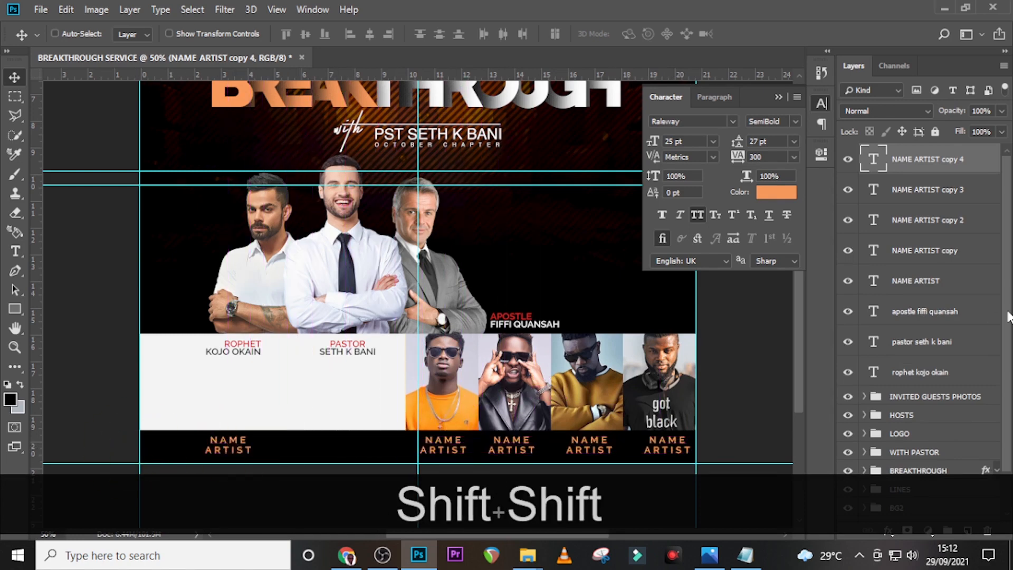
pyautogui.doubleClick(879, 165)
pyautogui.click(744, 554)
pyautogui.click(526, 327)
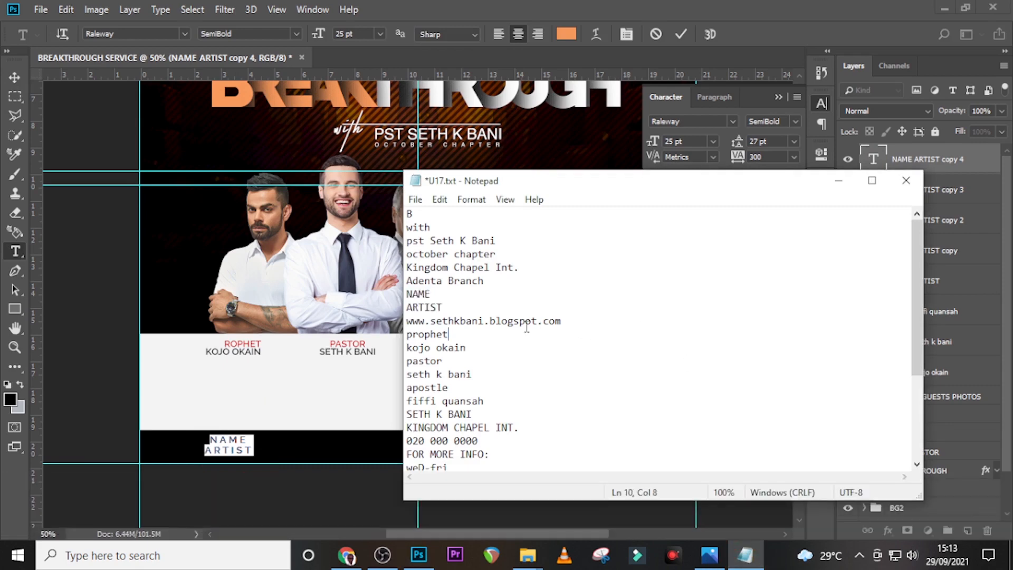
pyautogui.hotkey('shift', 'Home')
pyautogui.moveTo(407, 321); pyautogui.dragTo(600, 321)
pyautogui.hotkey('ctrl', 'c')
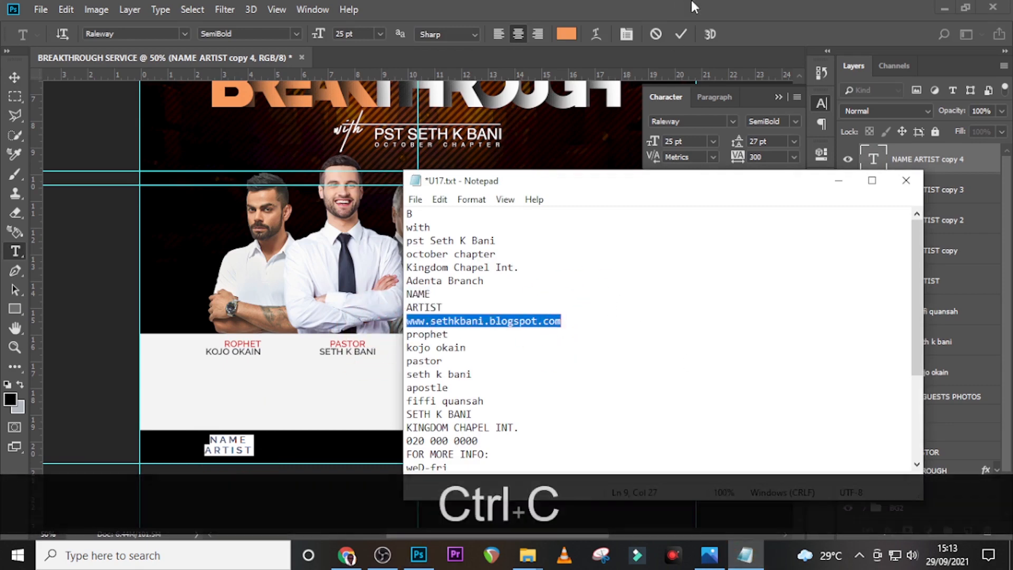
pyautogui.click(838, 181)
pyautogui.hotkey('ctrl', 'v')
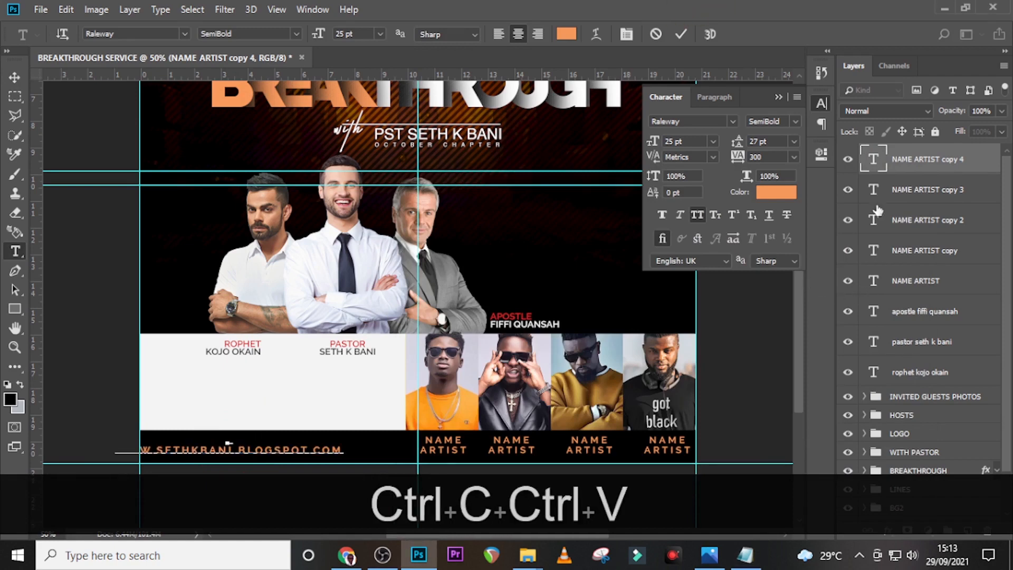
pyautogui.hotkey('ctrl', 'Return')
# Turn off All Caps for the website address and nudge it right until it lies fully inside the flyer
pyautogui.press('v')
pyautogui.click(699, 214)
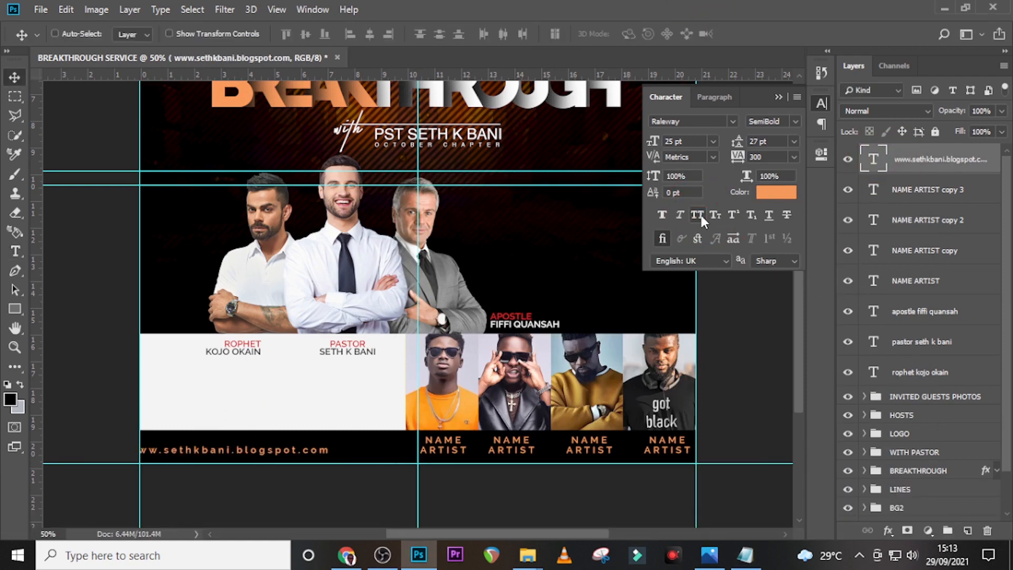
pyautogui.hotkey('shift', 'Right')
pyautogui.hotkey('shift', 'Right')
pyautogui.hotkey('shift', 'Right')
pyautogui.hotkey('shift', 'Right')
pyautogui.hotkey('shift', 'Right')
pyautogui.hotkey('shift', 'Right')
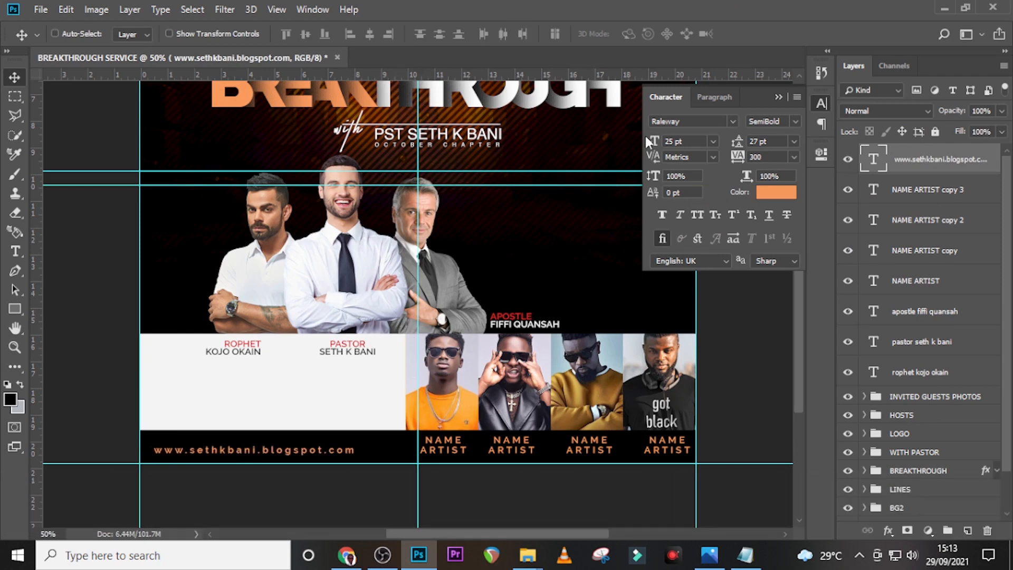
# Set the website address text to the Light font style at a size of 24 pt
pyautogui.click(795, 120)
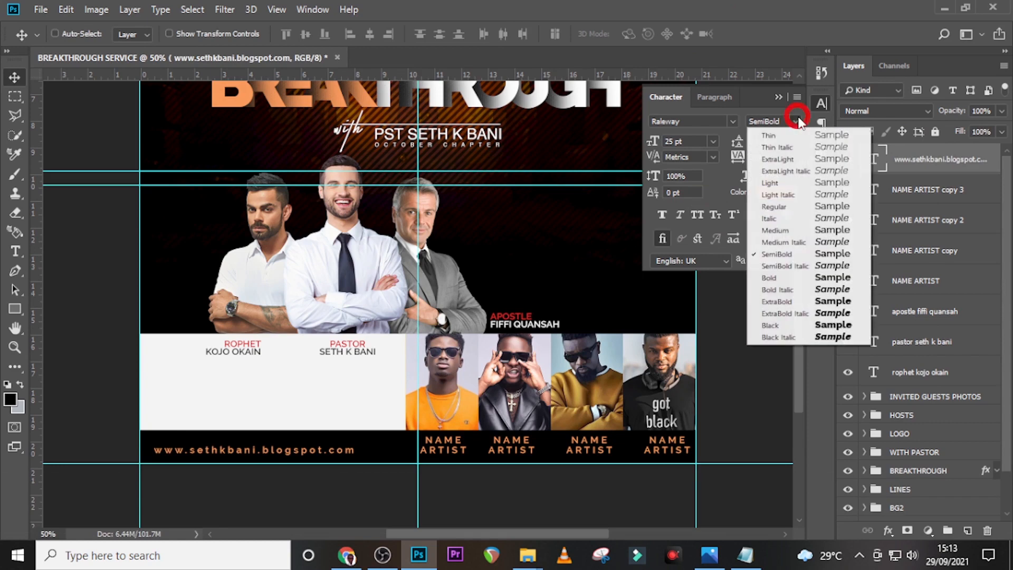
pyautogui.click(778, 184)
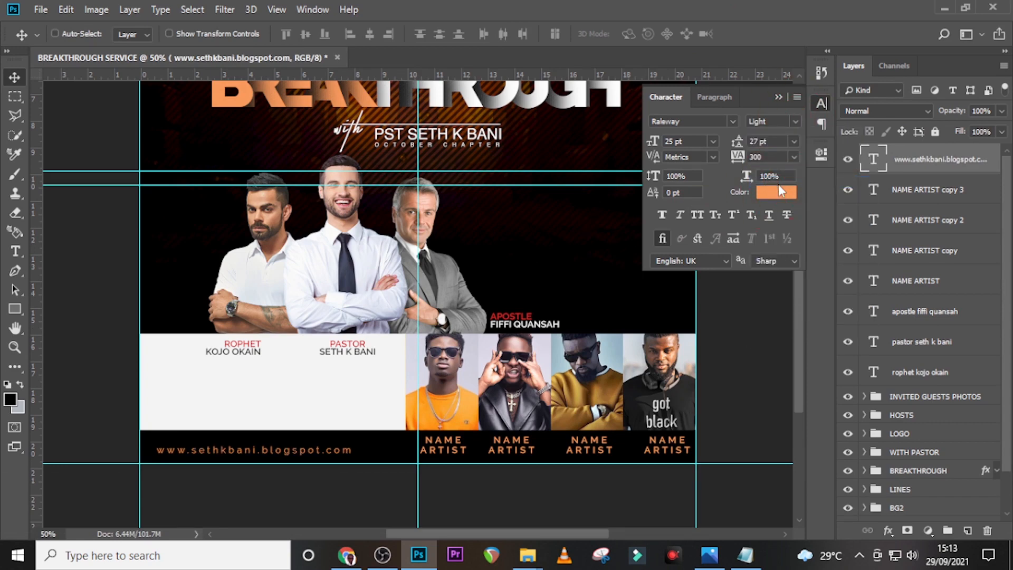
pyautogui.click(681, 141)
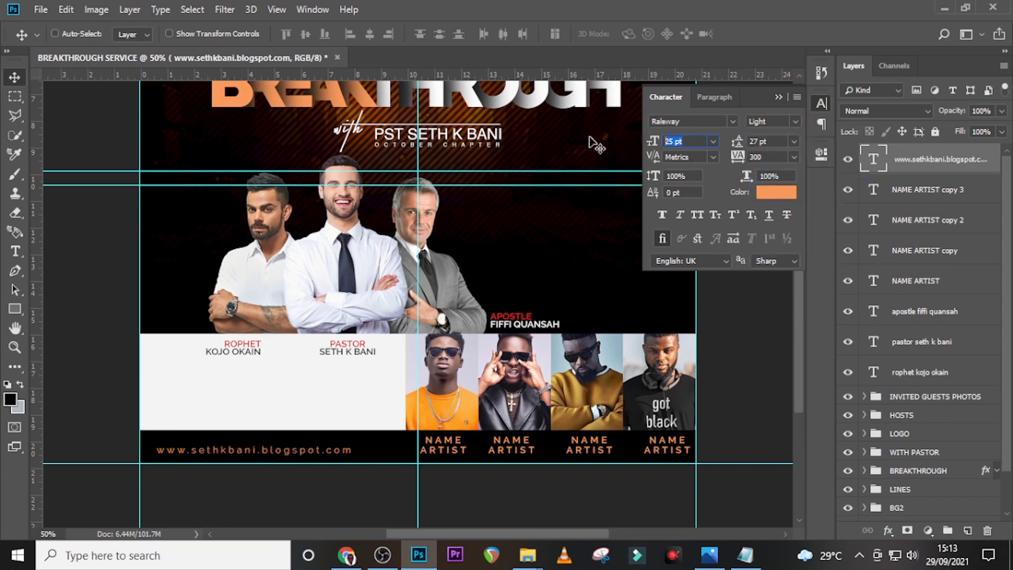
pyautogui.write('24')
pyautogui.press('Return')
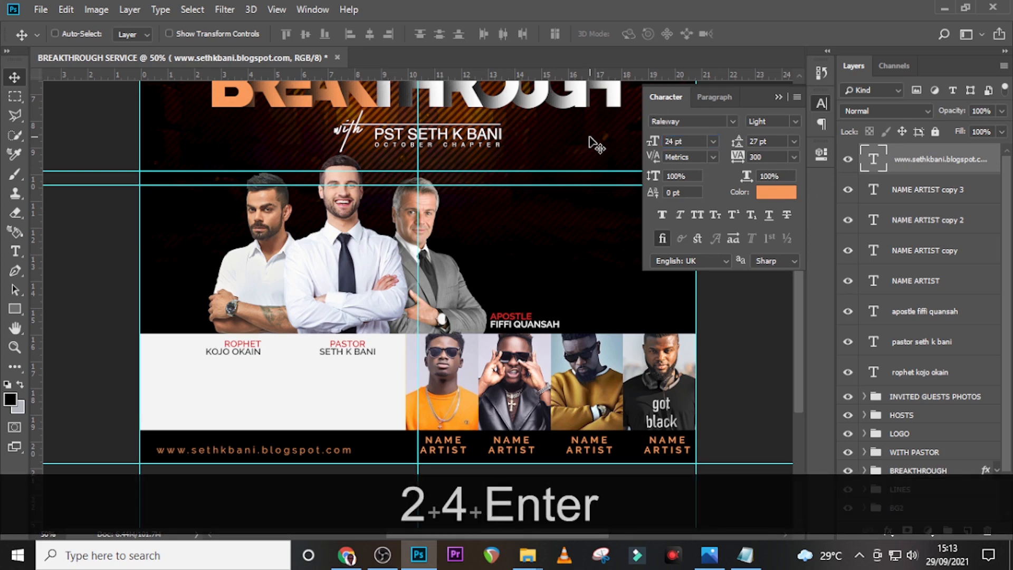
# Change the website address text color to white and nudge the text slightly upward in the black strip
pyautogui.click(762, 197)
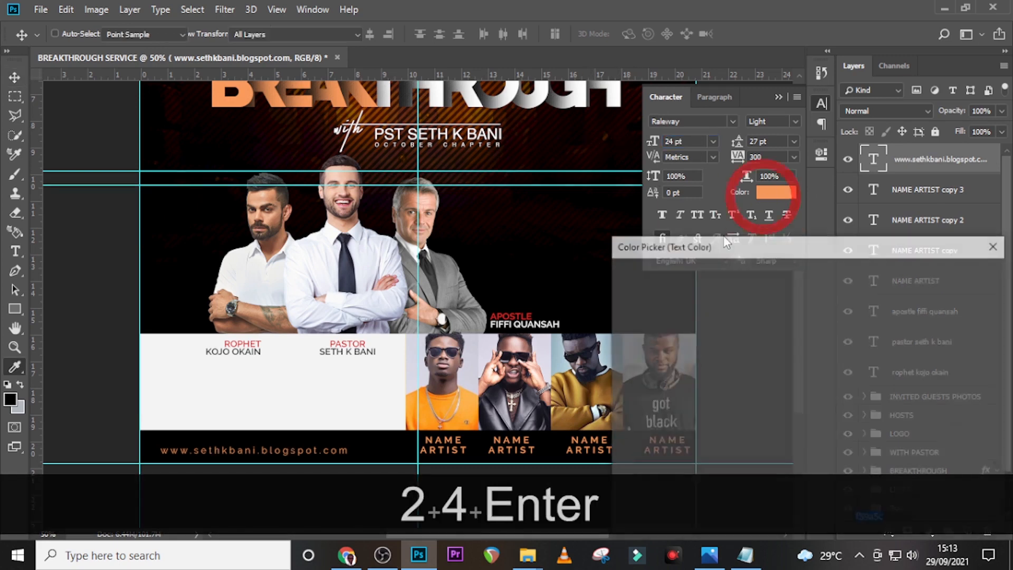
pyautogui.click(619, 282)
pyautogui.click(937, 279)
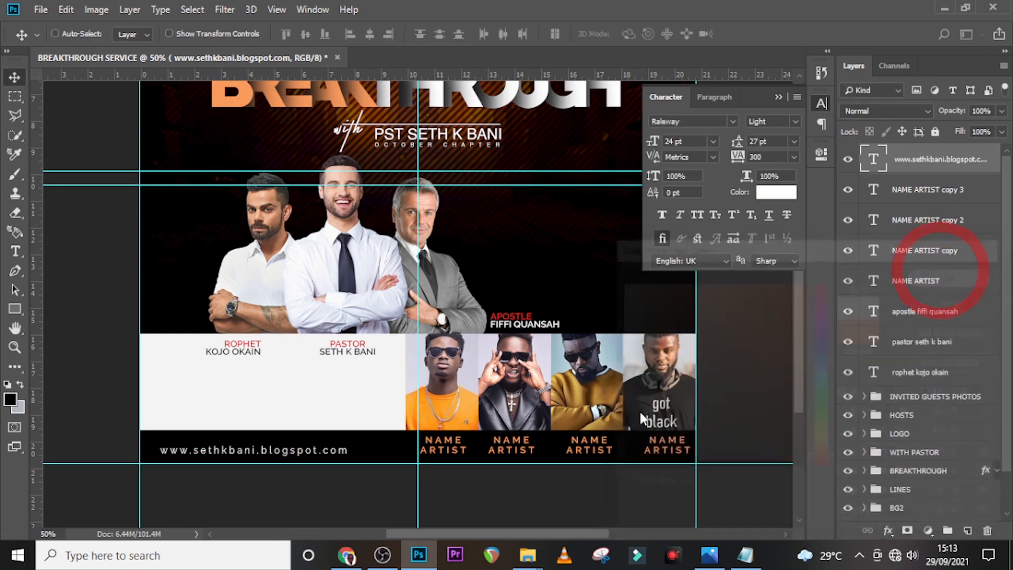
pyautogui.press('Up')
pyautogui.press('Up')
pyautogui.press('Up')
pyautogui.press('Up')
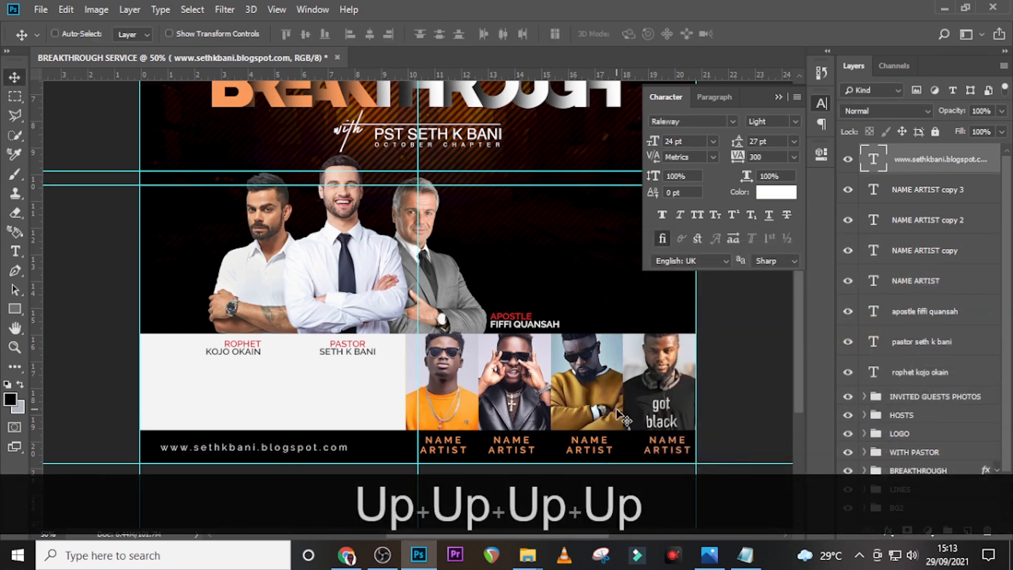
# Group the three host name text layers and name the group NAME OF HOSTS
pyautogui.press('shift')
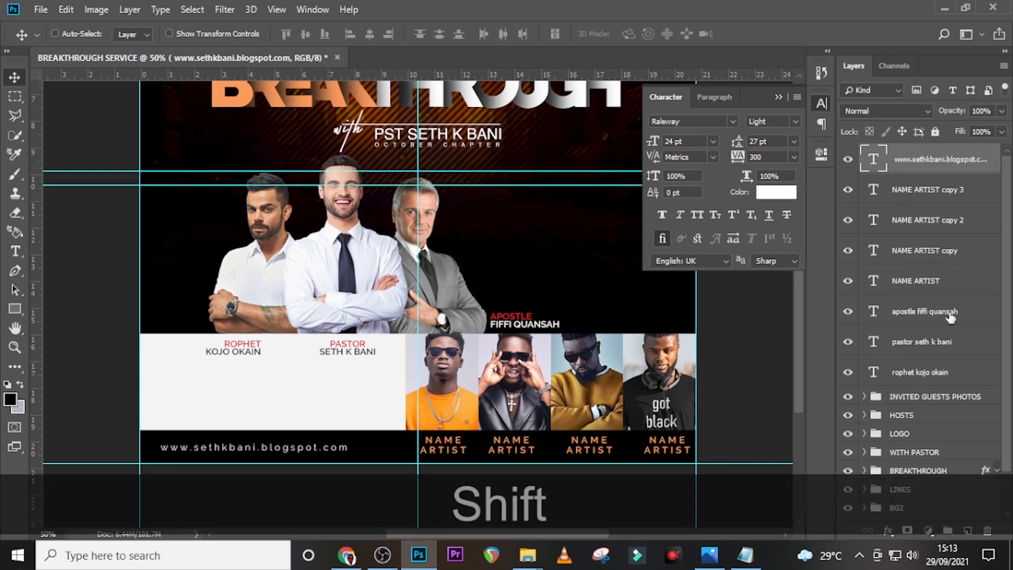
pyautogui.click(913, 374)
pyautogui.keyDown('ctrl'); pyautogui.click(915, 342); pyautogui.keyUp('ctrl')
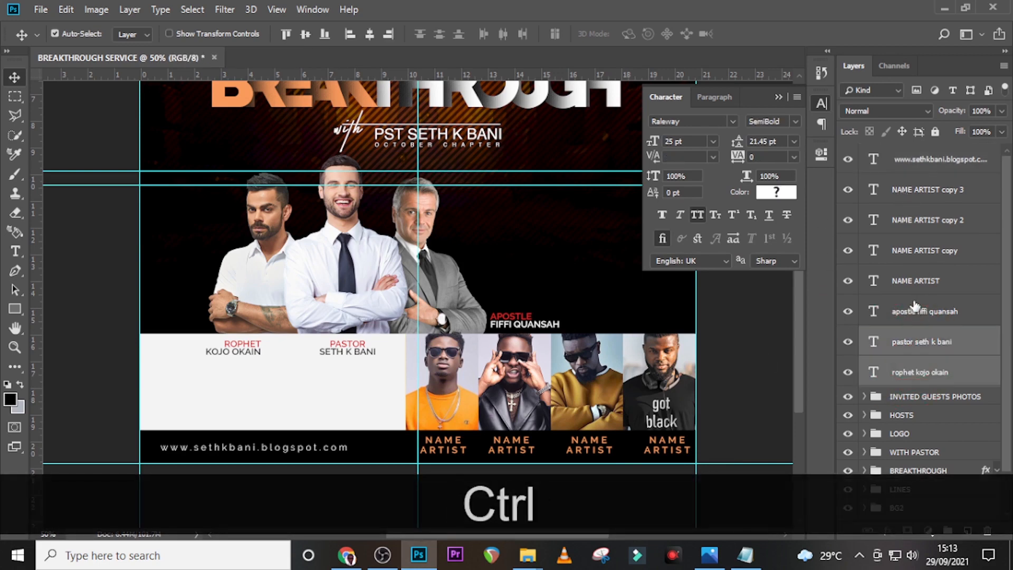
pyautogui.keyDown('ctrl'); pyautogui.click(916, 313); pyautogui.keyUp('ctrl')
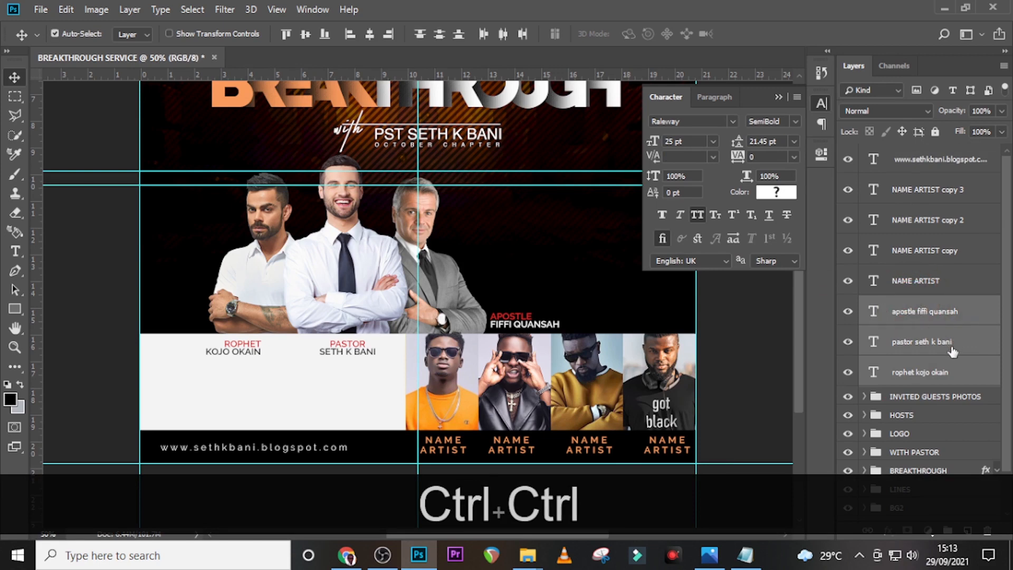
pyautogui.hotkey('ctrl', 'g')
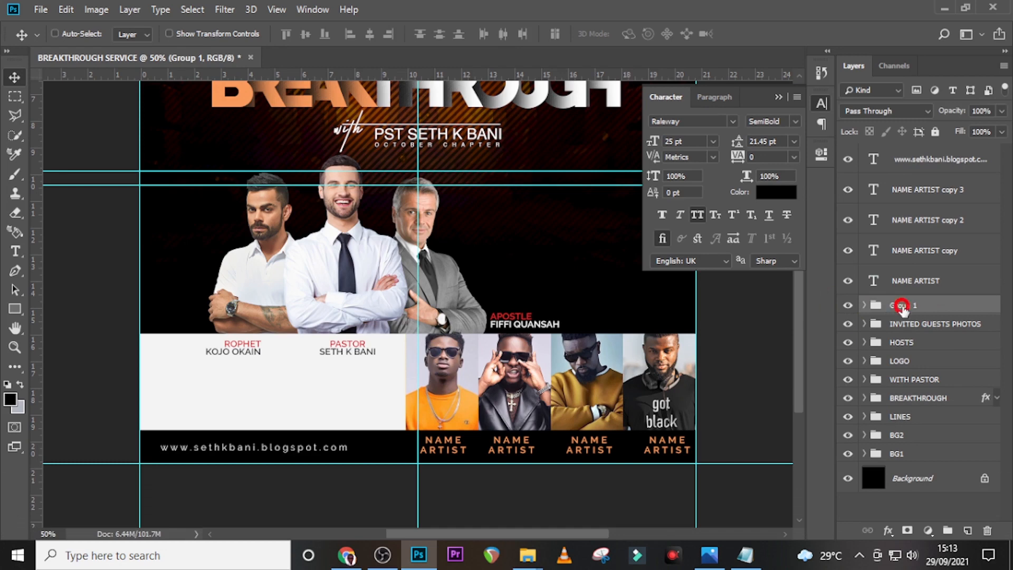
pyautogui.doubleClick(902, 304)
pyautogui.press('capslock')
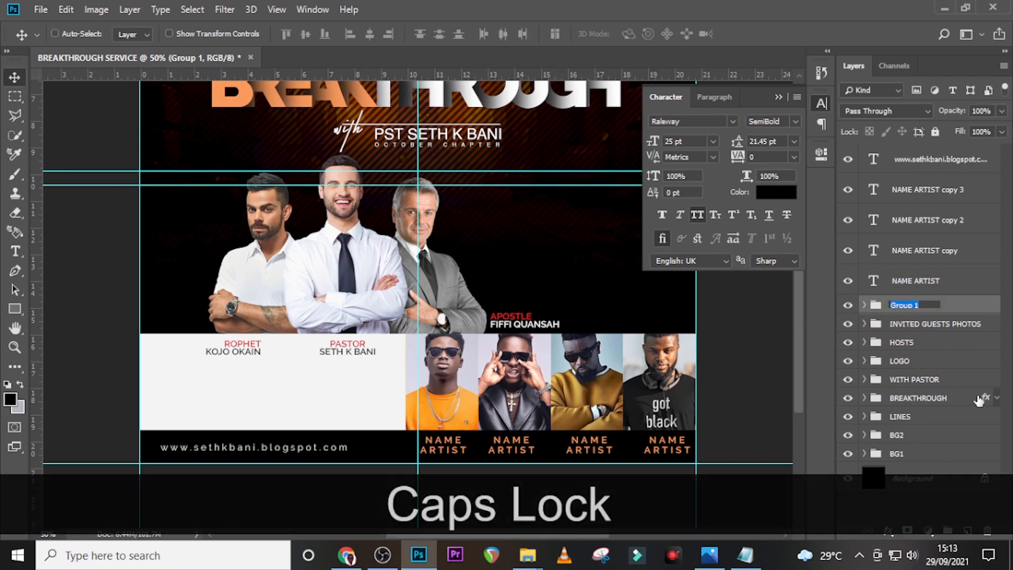
pyautogui.write('NAME OF HOSTS')
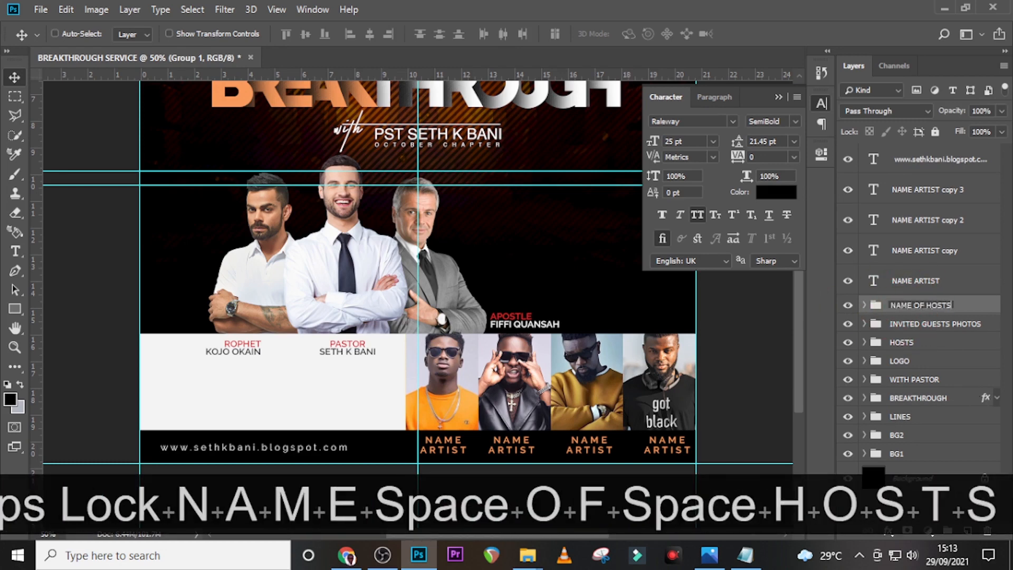
pyautogui.press('Return')
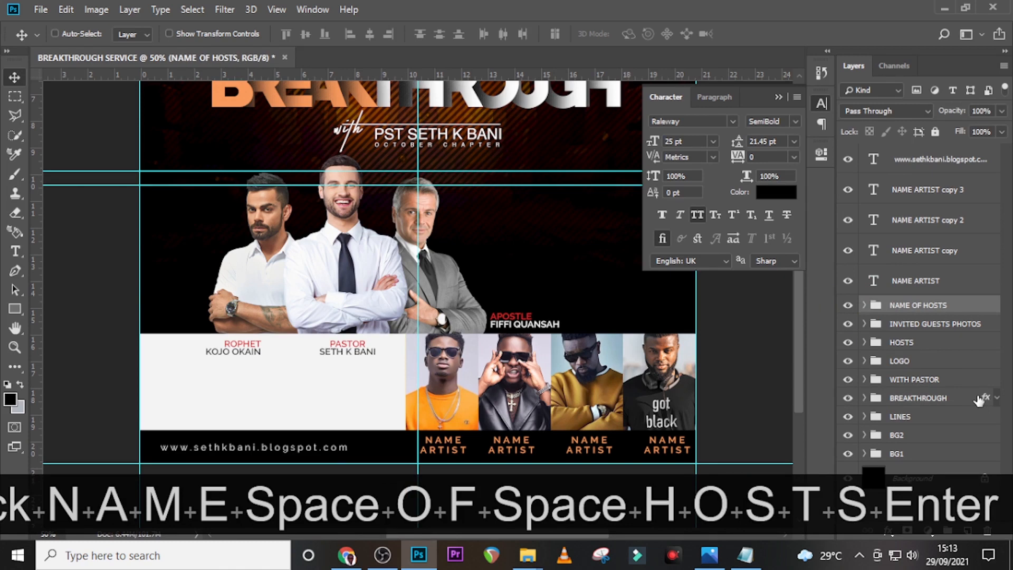
# Group the four NAME ARTIST layers with the website address layer and name the group NAME OF GUESTS
pyautogui.click(915, 282)
pyautogui.keyDown('shift'); pyautogui.click(918, 160); pyautogui.keyUp('shift')
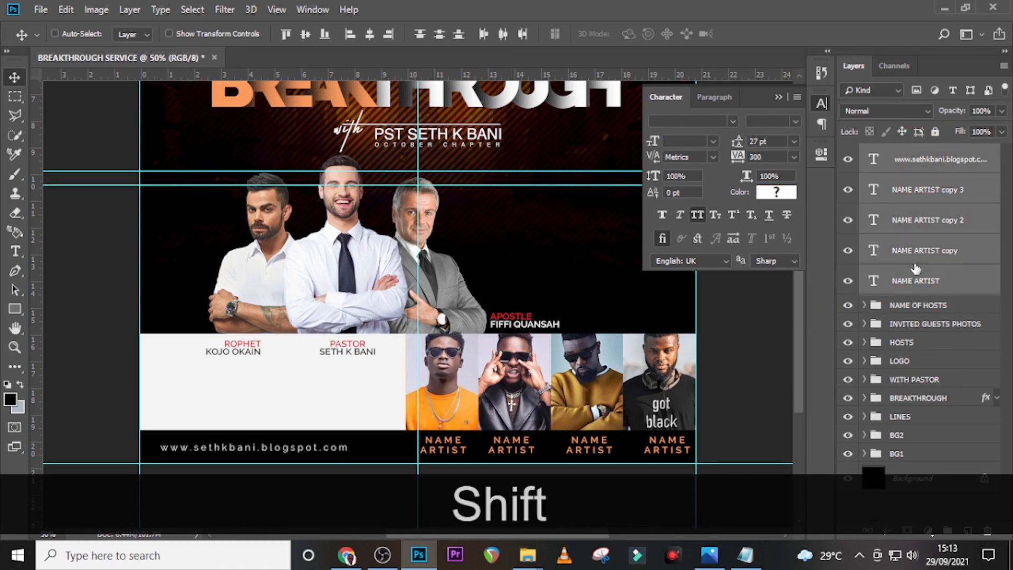
pyautogui.hotkey('ctrl', 'shift', 'g')
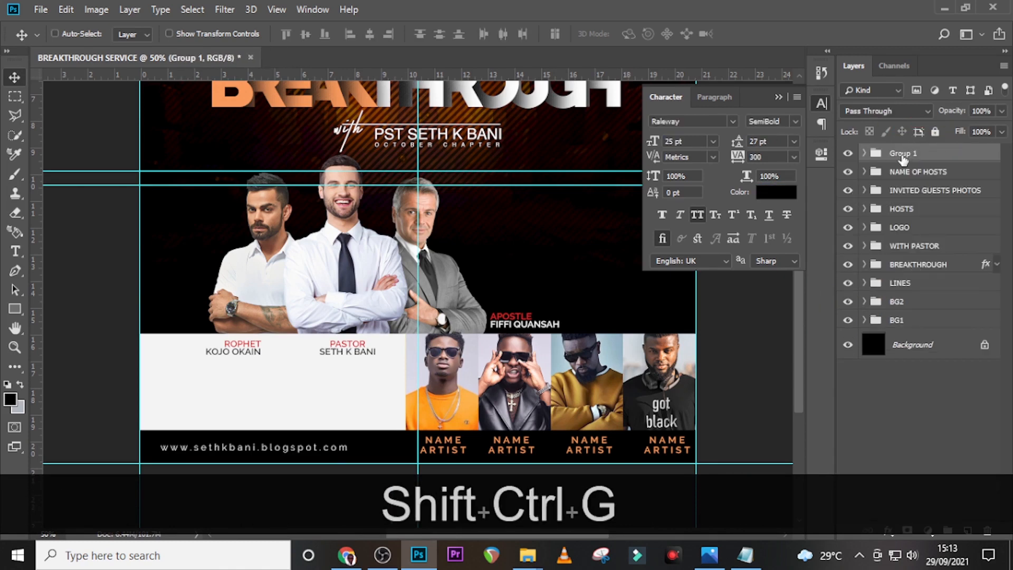
pyautogui.doubleClick(901, 154)
pyautogui.write('NAME')
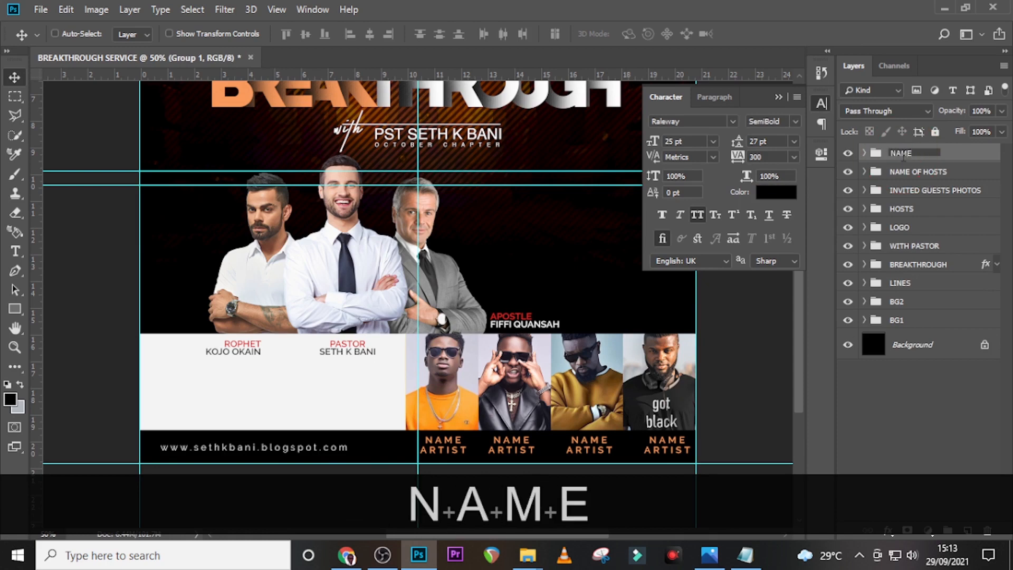
pyautogui.write(' OF GUES')
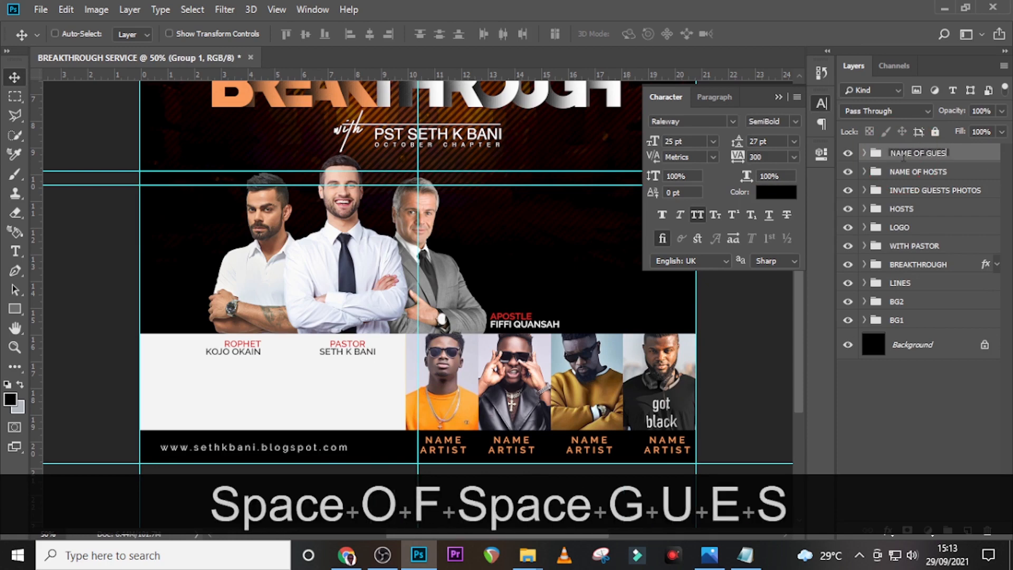
pyautogui.write('TS')
pyautogui.press('Return')
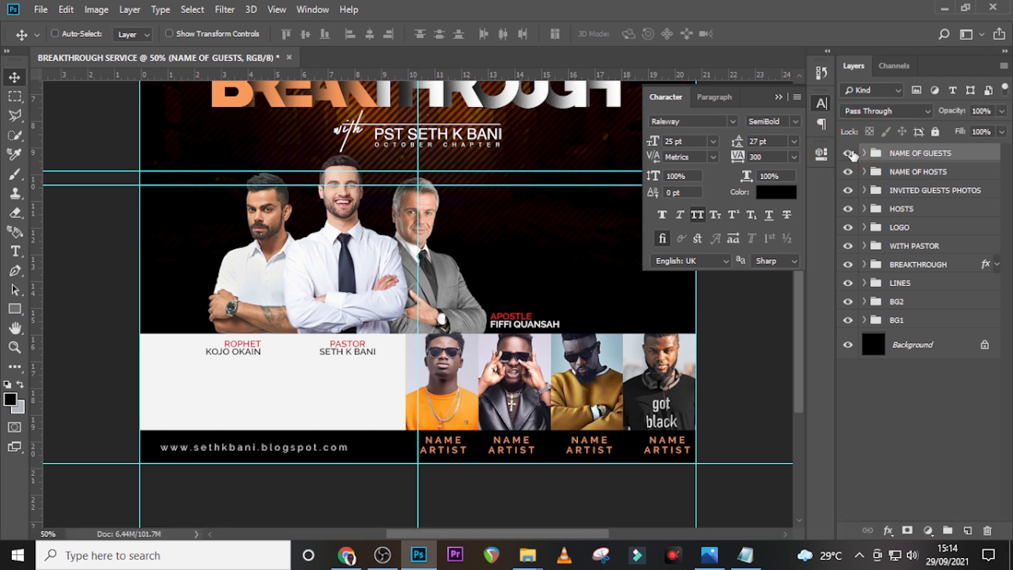
# Add a text layer on the white panel containing the pastor's name copied from the uppercase line in U17.txt
pyautogui.scroll(1, 290, 430)
pyautogui.press('t')
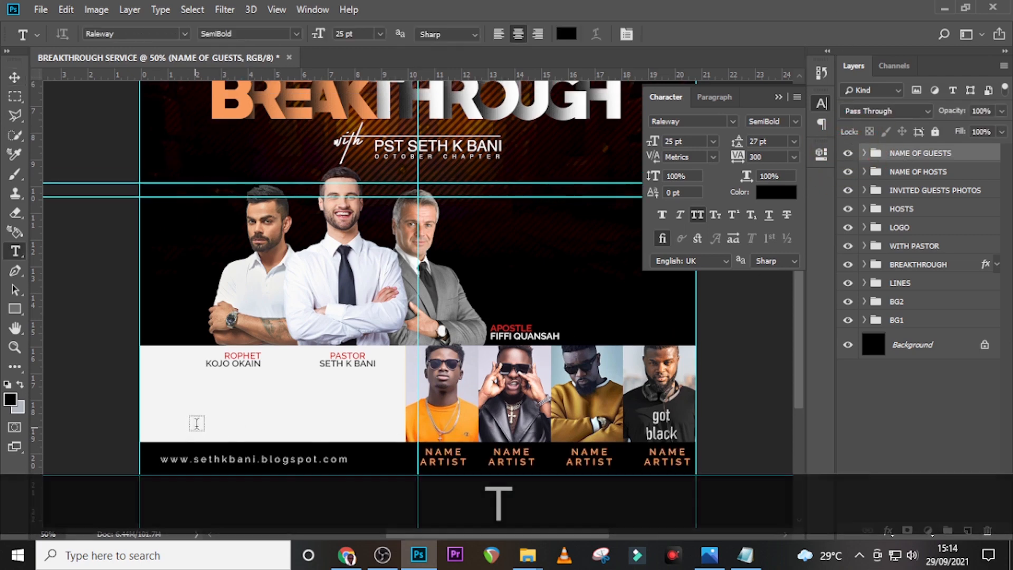
pyautogui.click(248, 420)
pyautogui.click(745, 554)
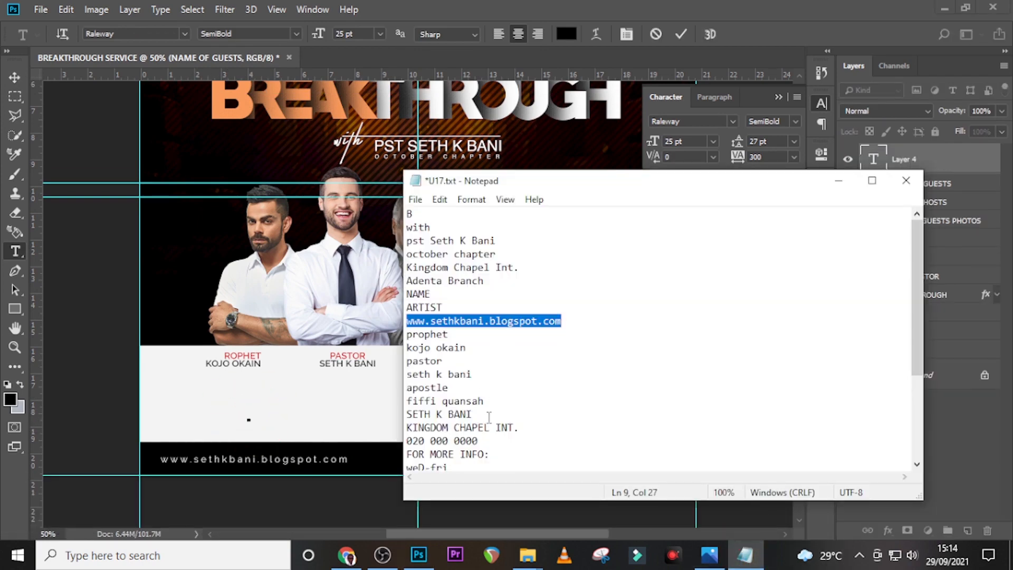
pyautogui.moveTo(488, 416); pyautogui.dragTo(403, 416)
pyautogui.hotkey('ctrl', 'c')
pyautogui.click(578, 7)
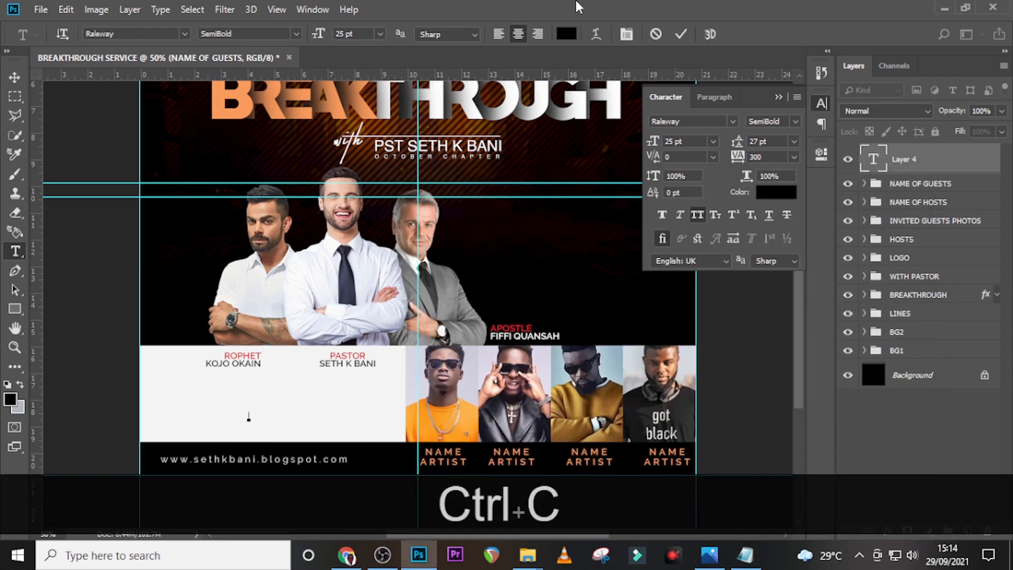
pyautogui.hotkey('ctrl', 'v')
pyautogui.click(785, 310)
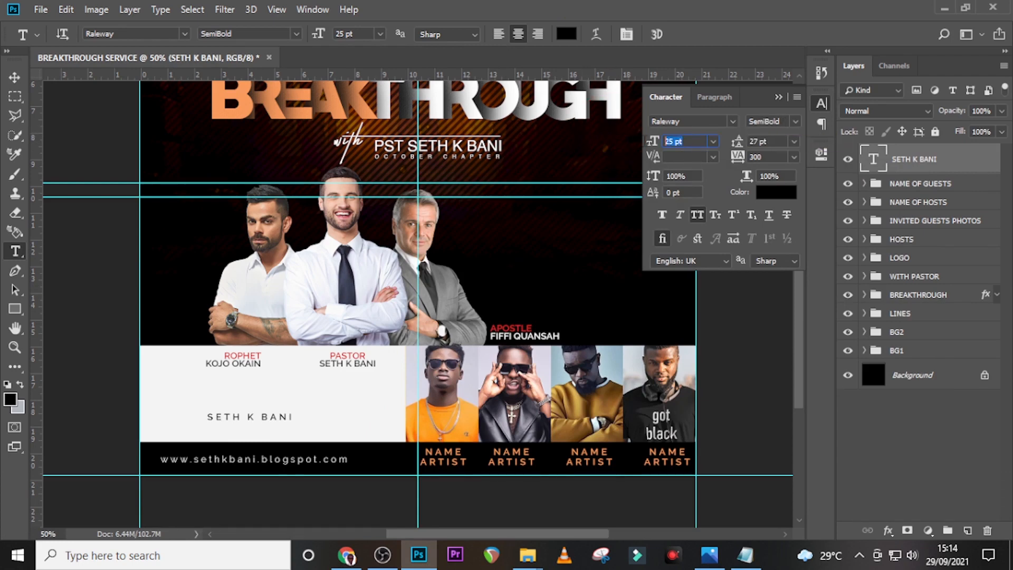
# Set the new pastor name text to 27 pt with Faux Bold and a tracking of 0
pyautogui.write('27')
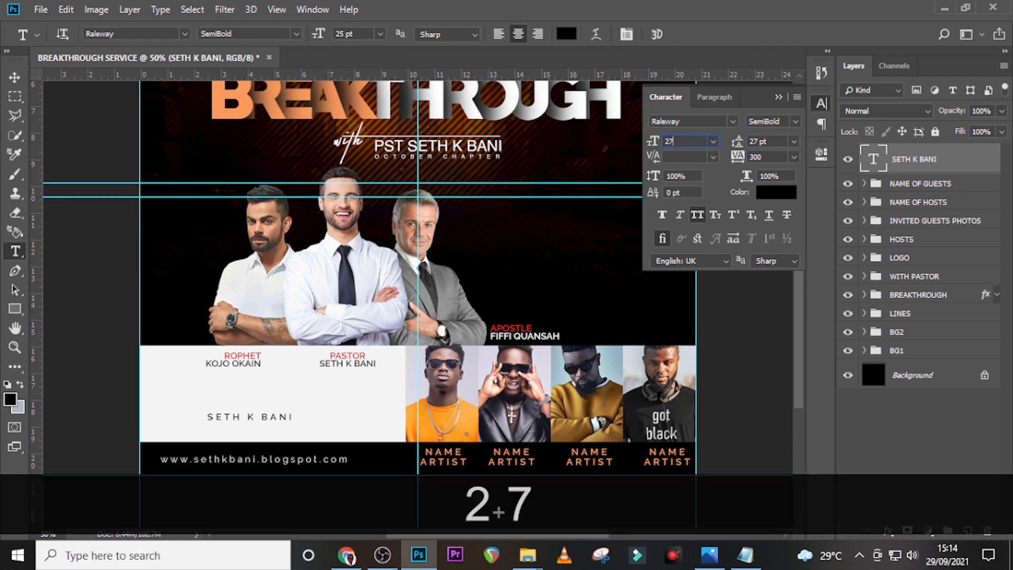
pyautogui.press('Return')
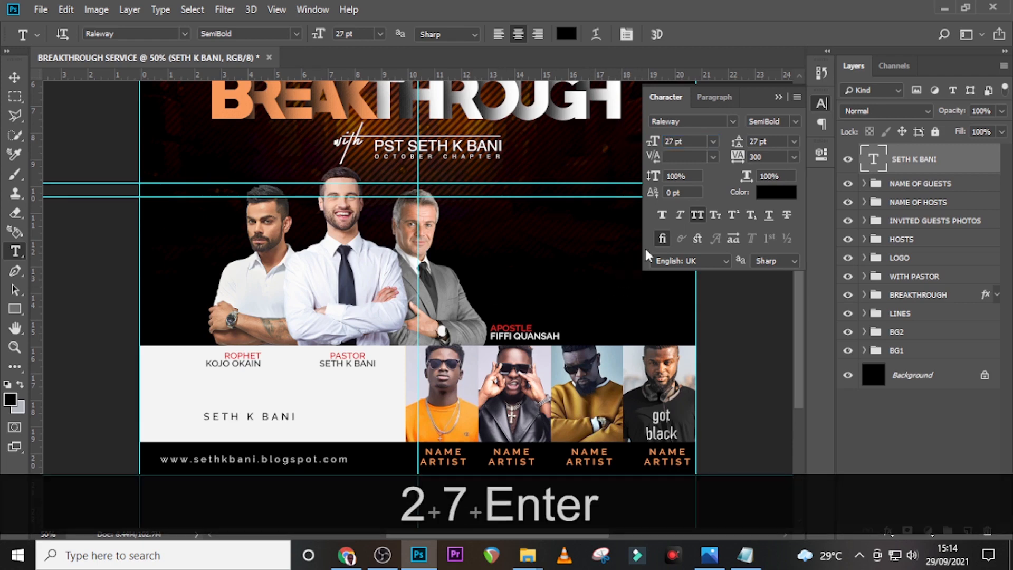
pyautogui.click(663, 214)
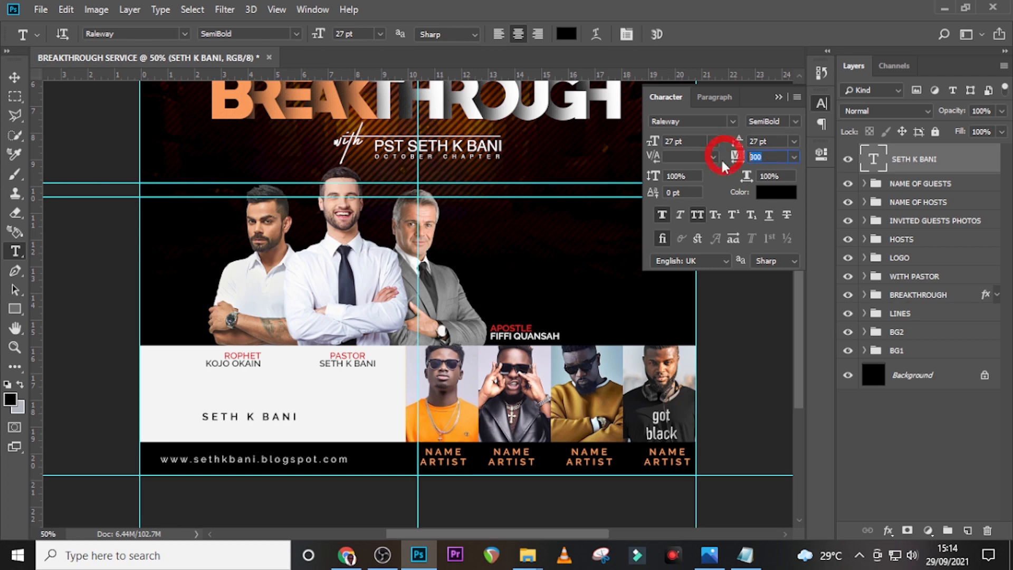
pyautogui.write('0')
pyautogui.press('Return')
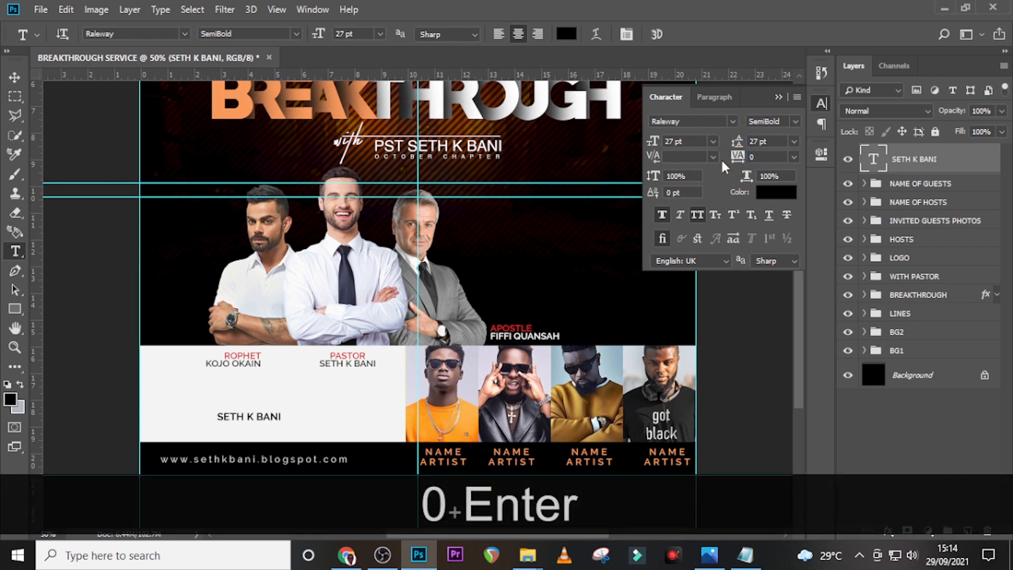
# Move the new pastor name higher on the white panel and place a duplicate of it just beneath
pyautogui.press('v')
pyautogui.moveTo(263, 418); pyautogui.dragTo(275, 391)
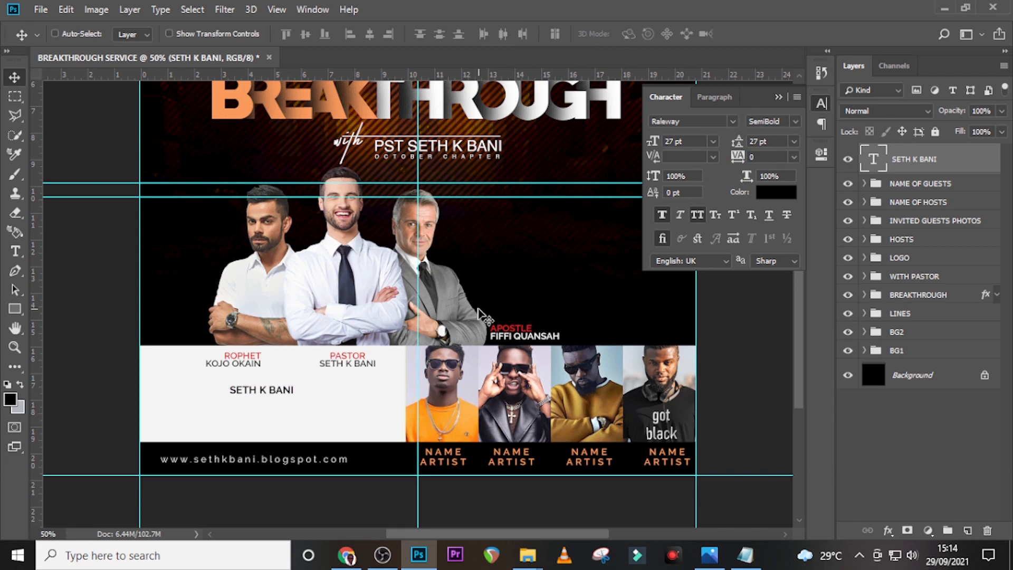
pyautogui.hotkey('ctrl', 'j')
pyautogui.hotkey('shift', 'Down')
pyautogui.hotkey('shift', 'Down')
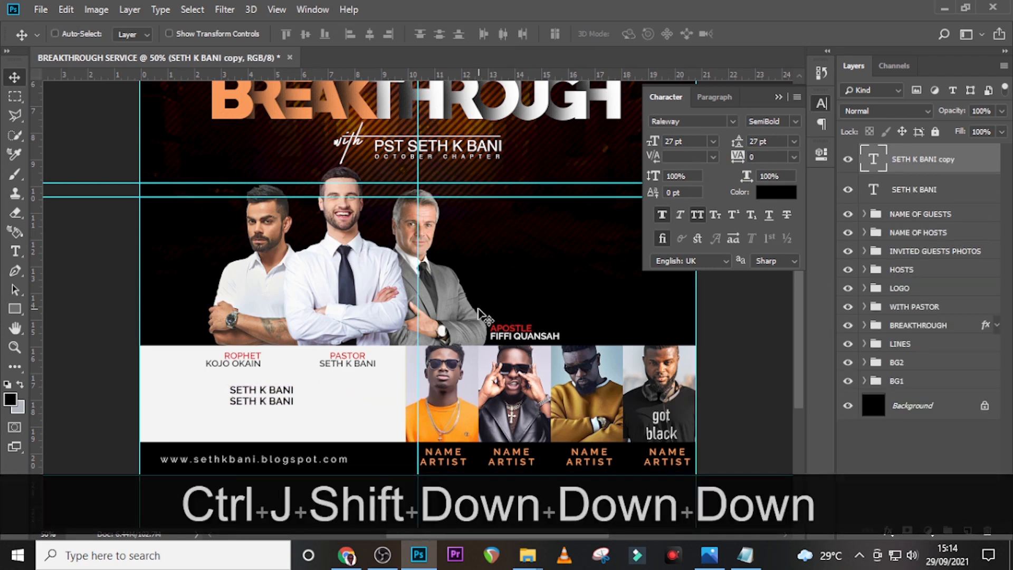
pyautogui.hotkey('shift', 'Up')
pyautogui.press('Down')
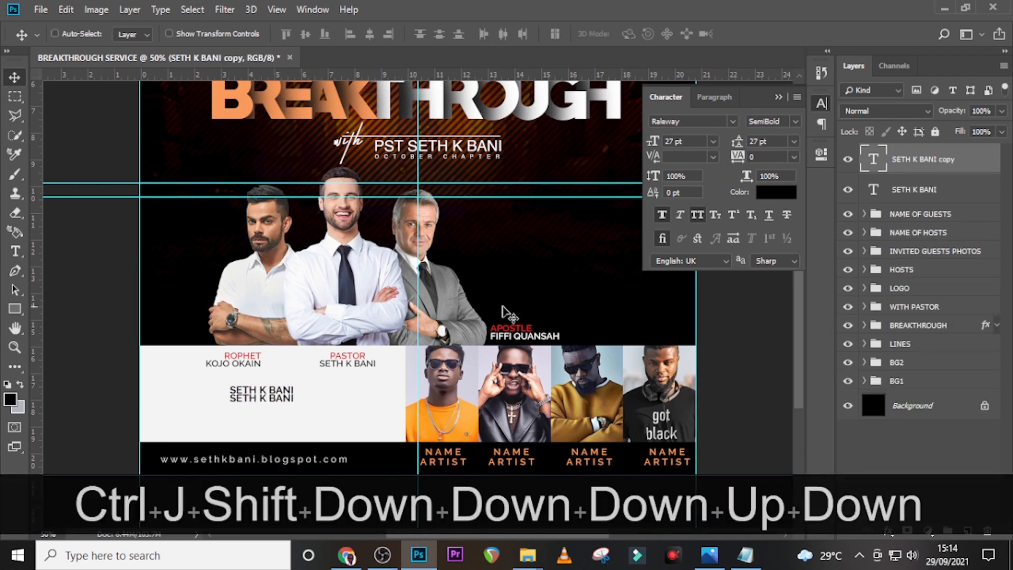
# Replace the duplicated name's text with KINGDOM CHAPEL INT. copied from U17.txt
pyautogui.click(744, 555)
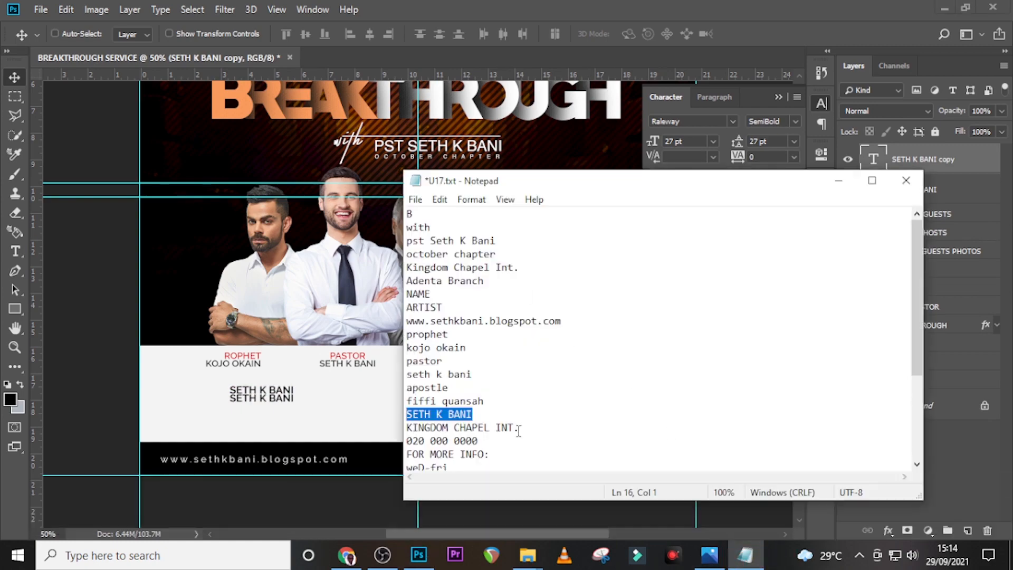
pyautogui.moveTo(520, 430); pyautogui.dragTo(393, 430)
pyautogui.hotkey('ctrl', 'c')
pyautogui.click(704, 91)
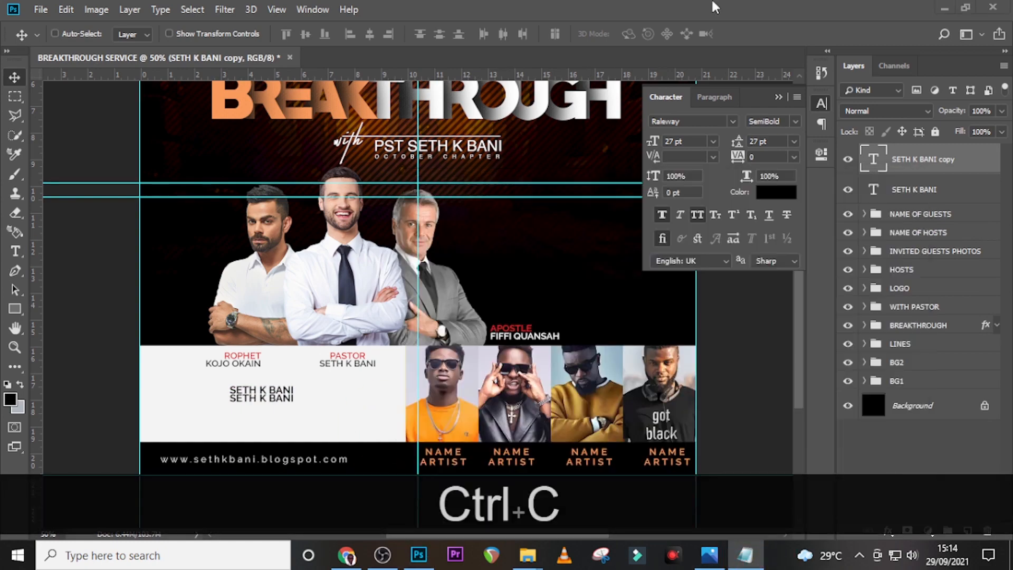
pyautogui.doubleClick(870, 160)
pyautogui.hotkey('ctrl', 'v')
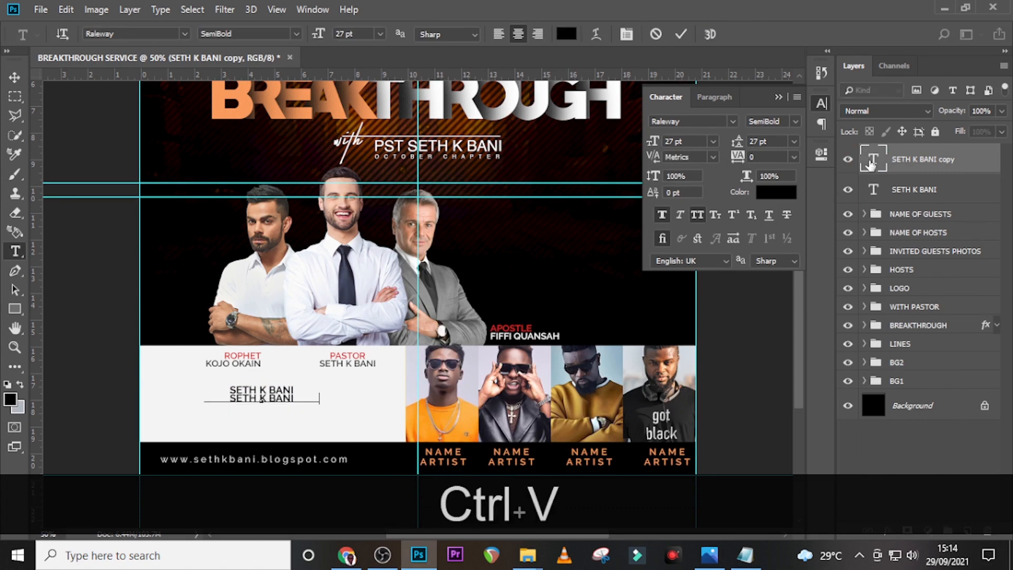
pyautogui.hotkey('ctrl', 'Return')
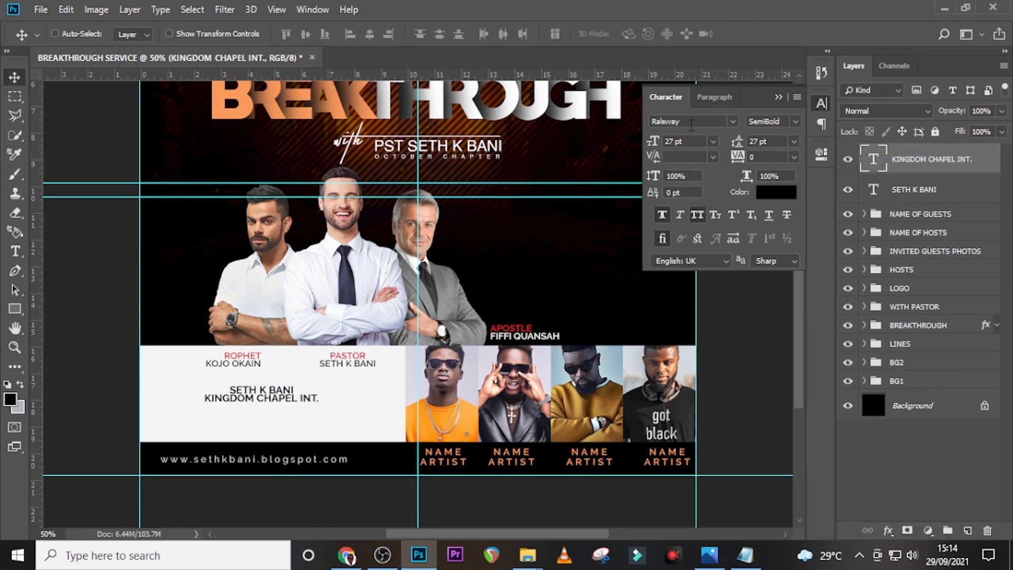
# Set the KINGDOM CHAPEL INT. line on the white panel to Raleway Regular and remove its Faux Bold
pyautogui.click(795, 122)
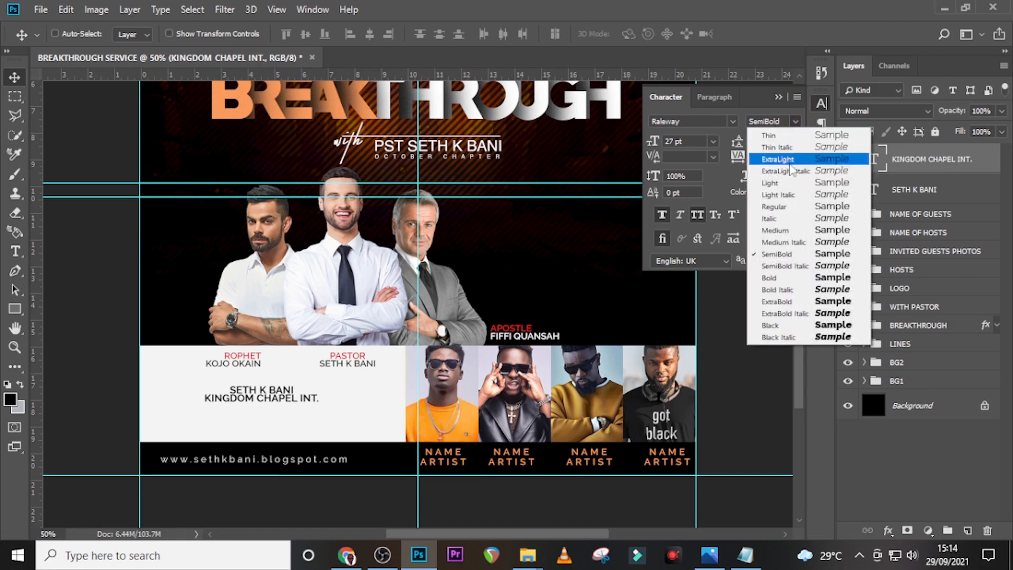
pyautogui.click(771, 205)
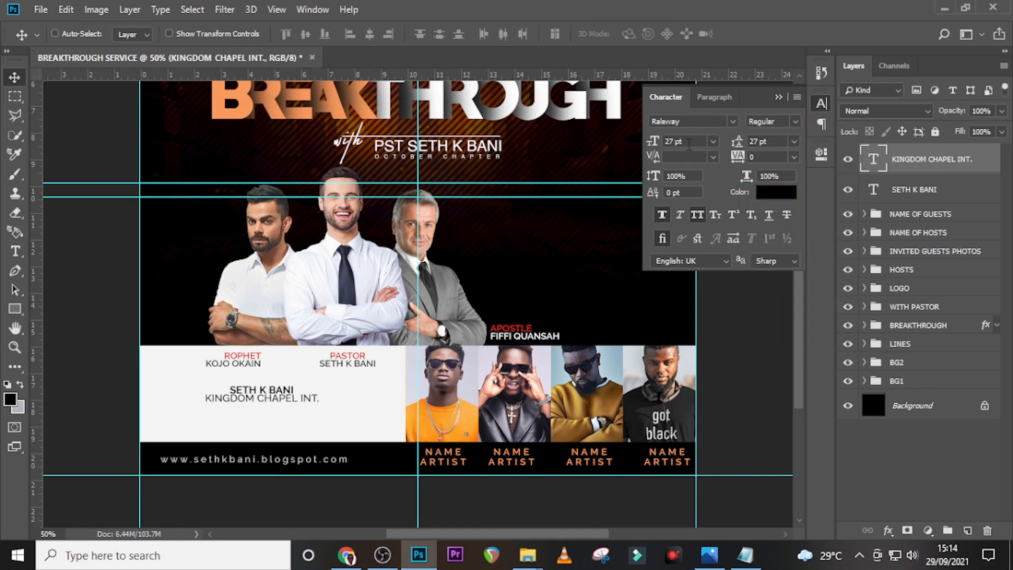
pyautogui.click(662, 213)
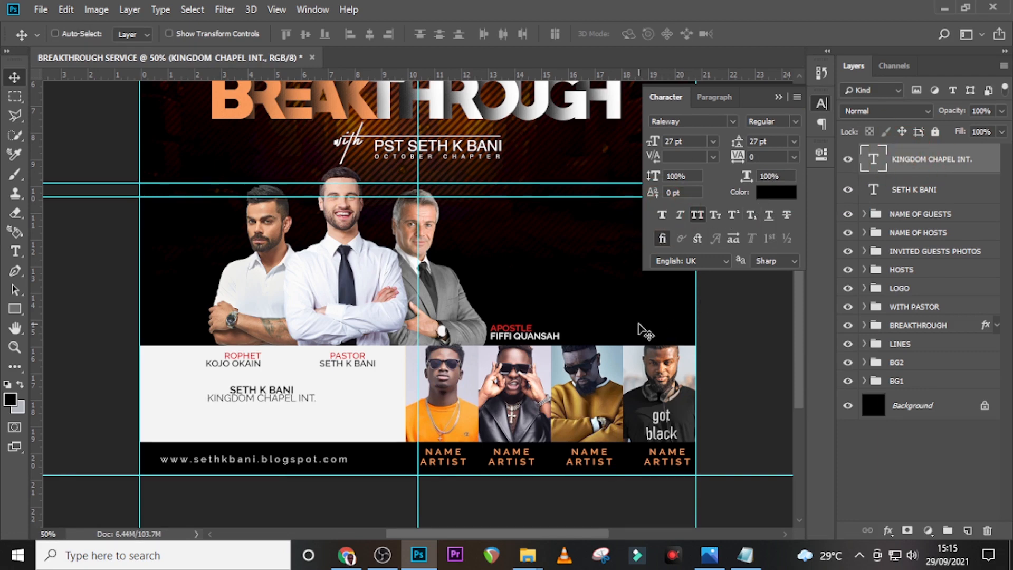
# Shift the KINGDOM CHAPEL INT. line right until its left edge aligns with the pastor's name above it
pyautogui.hotkey('shift', 'Right')
pyautogui.hotkey('shift', 'Right')
pyautogui.hotkey('shift', 'Right')
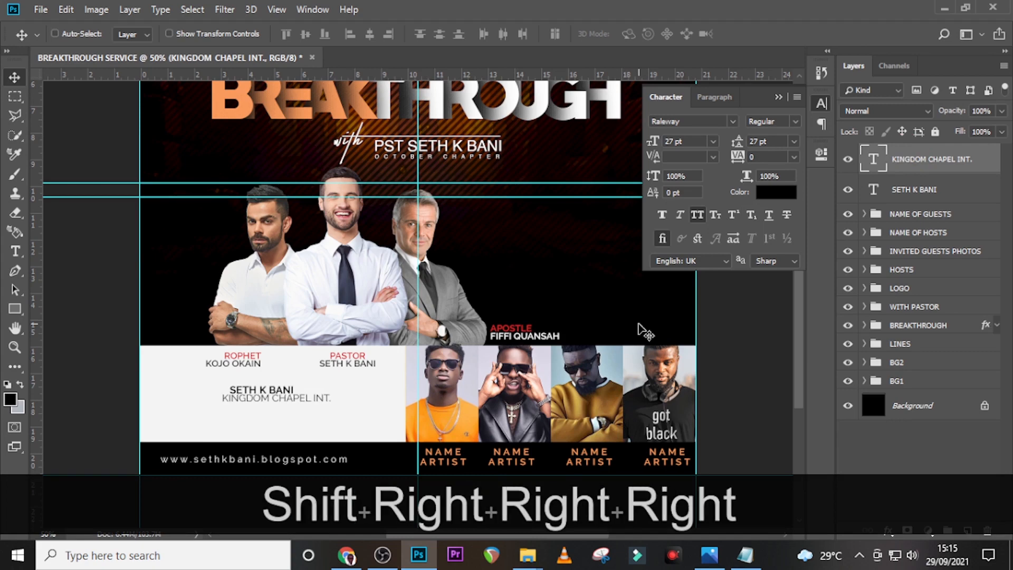
pyautogui.hotkey('shift', 'Right')
pyautogui.hotkey('shift', 'Right')
pyautogui.hotkey('shift', 'Right')
pyautogui.hotkey('shift', 'Right')
pyautogui.hotkey('shift', 'Right')
pyautogui.hotkey('shift', 'Right')
pyautogui.hotkey('shift', 'Right')
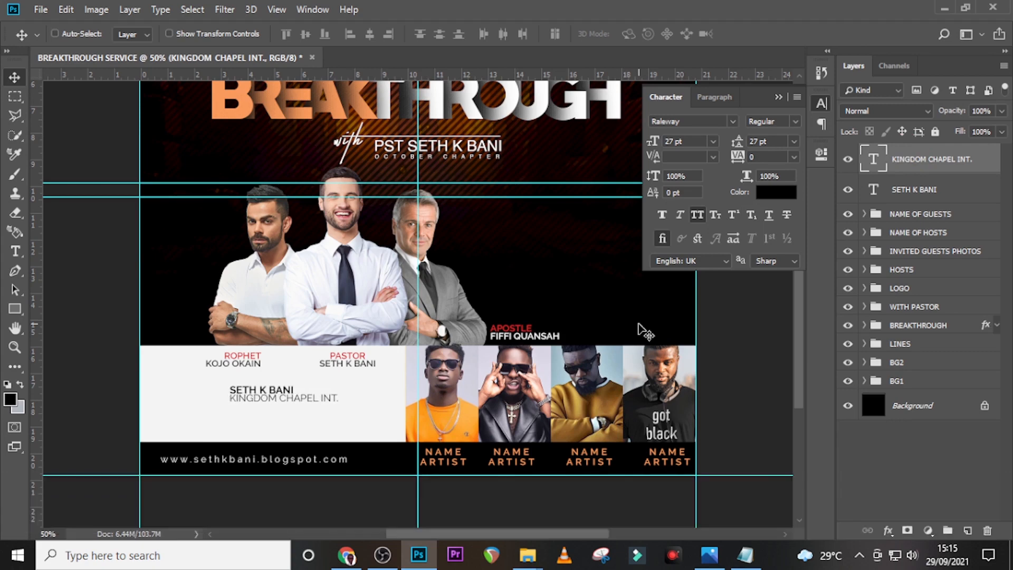
# Add a text layer reading FOR MORE INFO:, copied from U17.txt, below the church name on the white panel
pyautogui.click(743, 555)
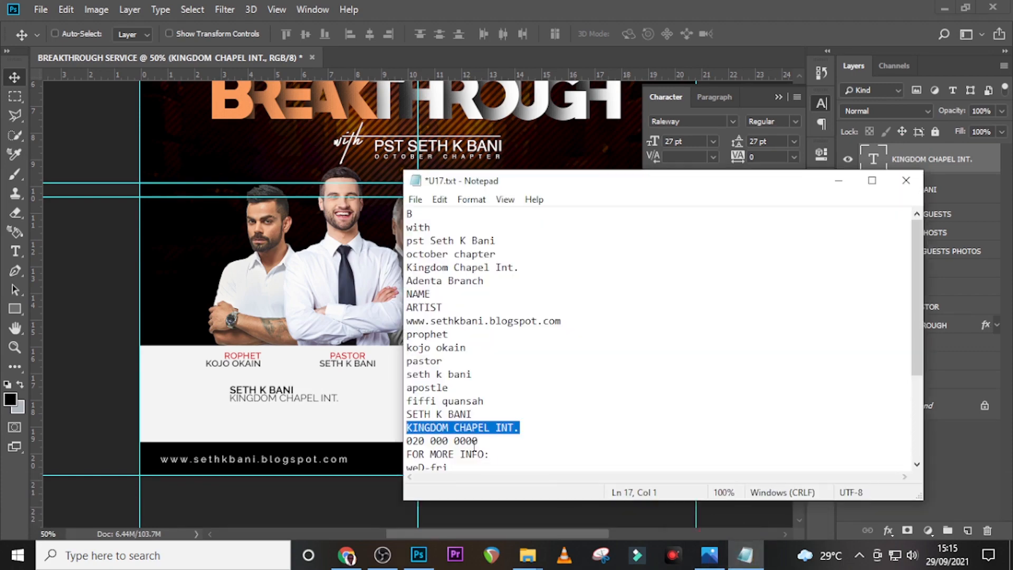
pyautogui.moveTo(486, 441); pyautogui.dragTo(444, 435)
pyautogui.moveTo(510, 455); pyautogui.dragTo(404, 460)
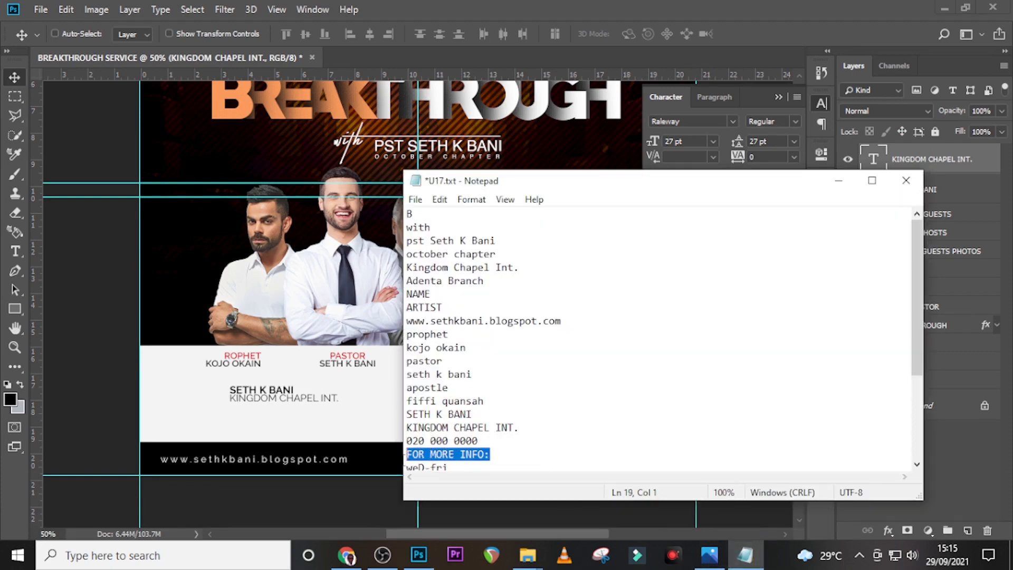
pyautogui.hotkey('ctrl', 'c')
pyautogui.click(572, 5)
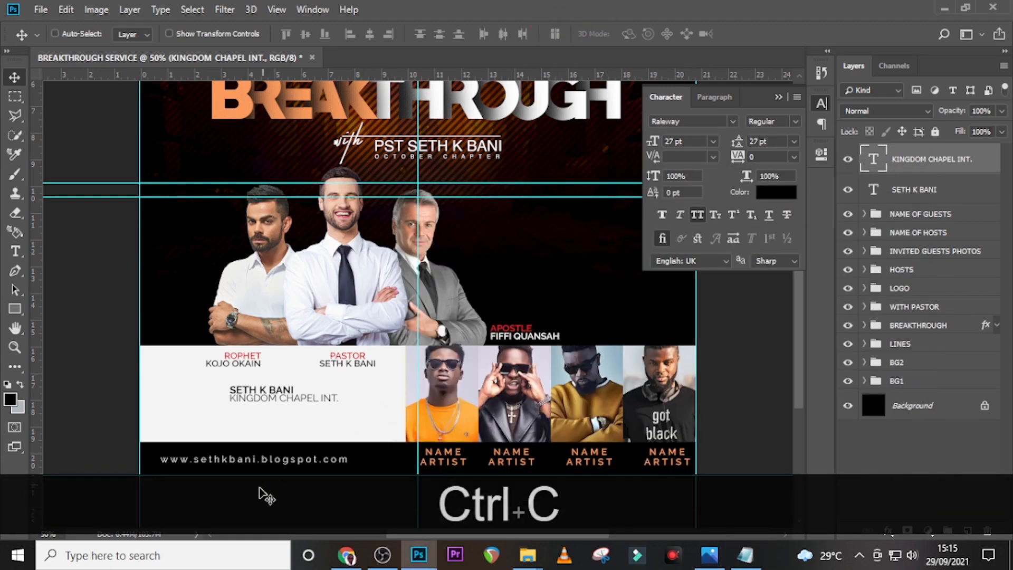
pyautogui.press('t')
pyautogui.click(242, 422)
pyautogui.hotkey('ctrl', 'v')
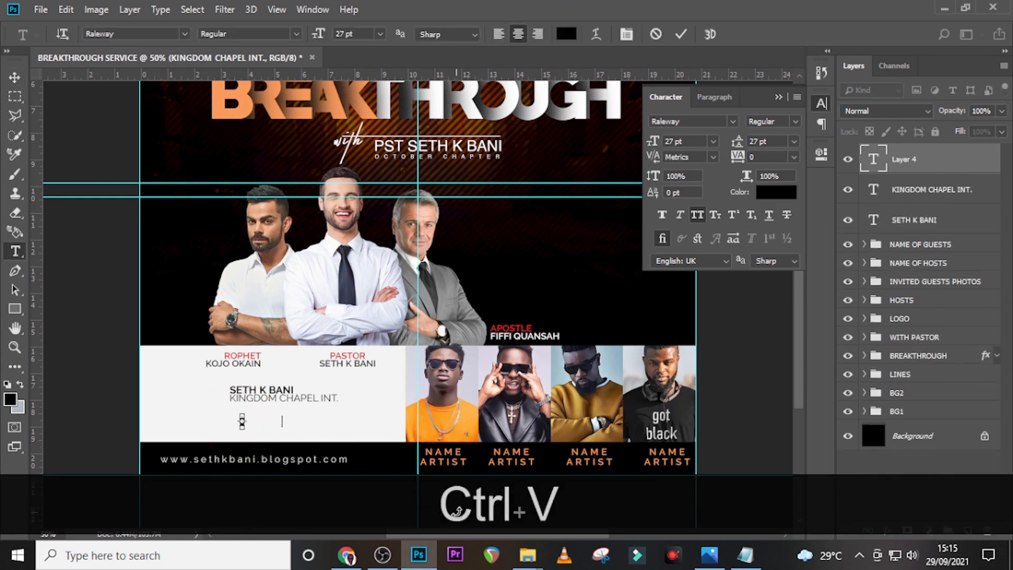
pyautogui.click(877, 161)
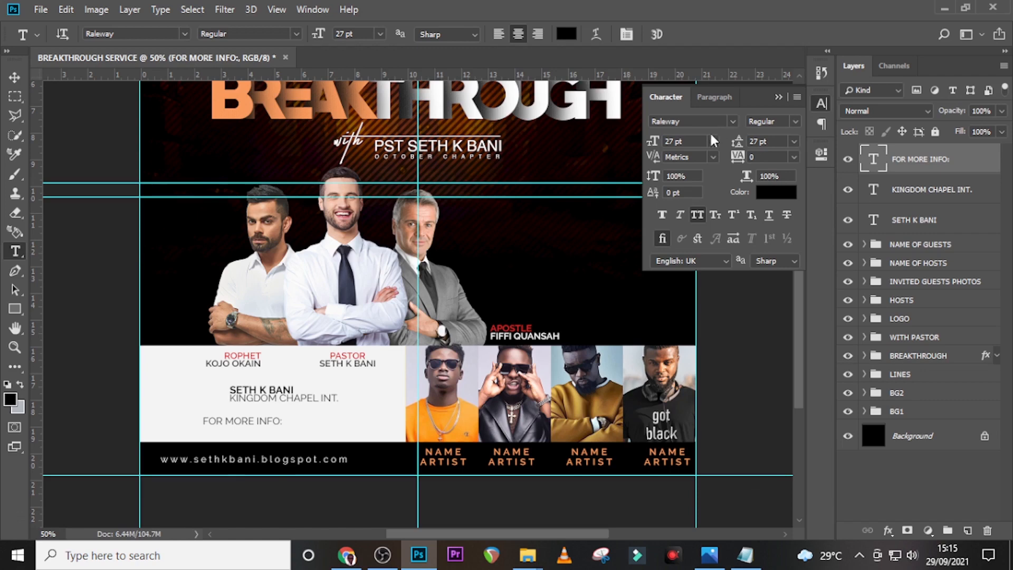
# Set the FOR MORE INFO: label to Raleway ExtraBold at 28 pt
pyautogui.click(798, 124)
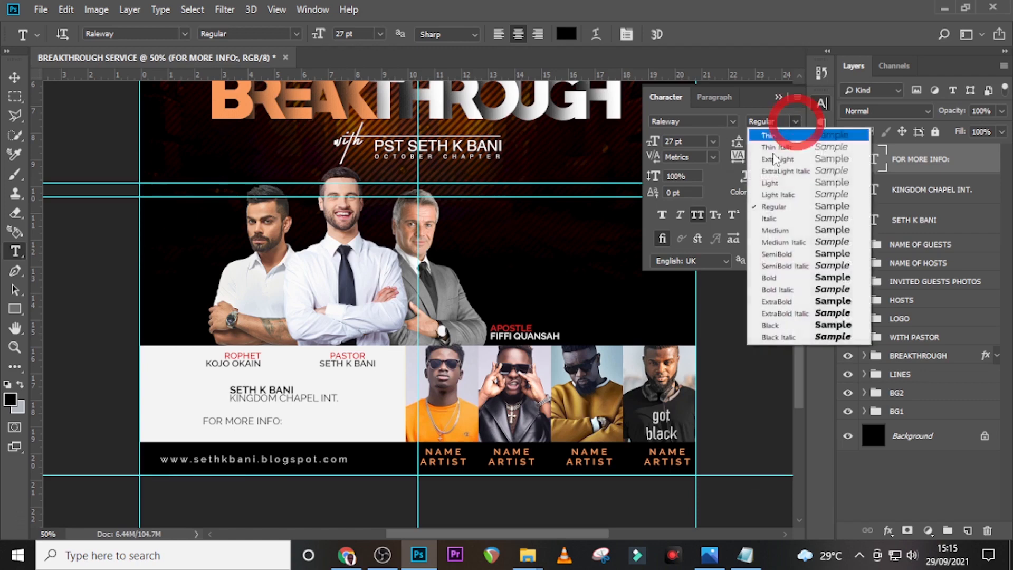
pyautogui.click(781, 308)
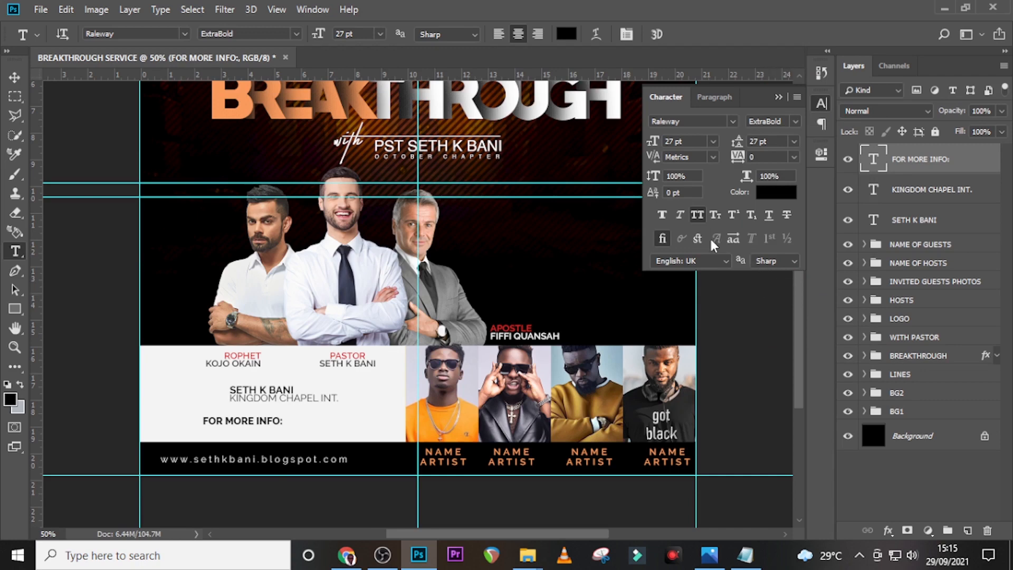
pyautogui.write('28')
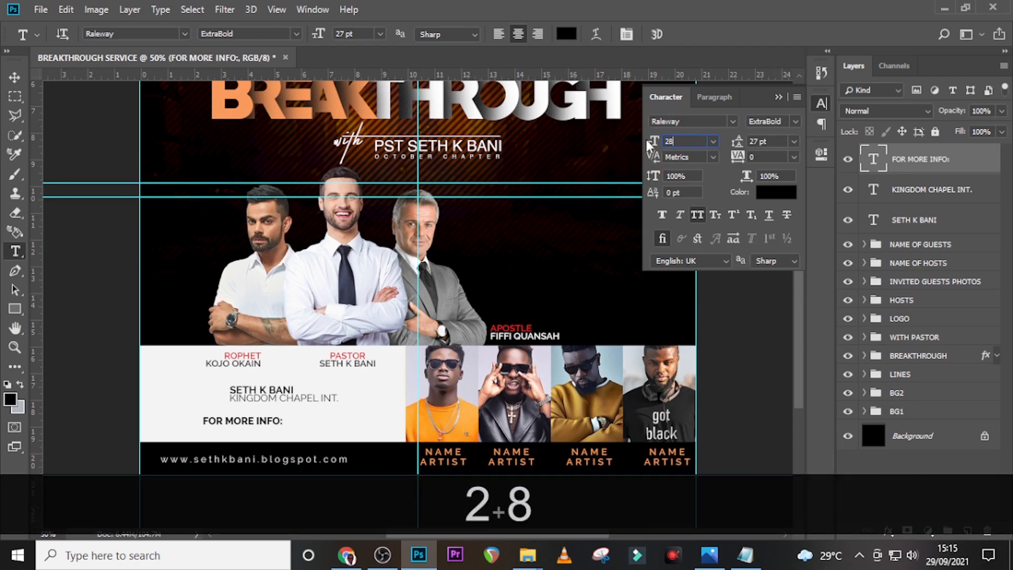
pyautogui.press('Return')
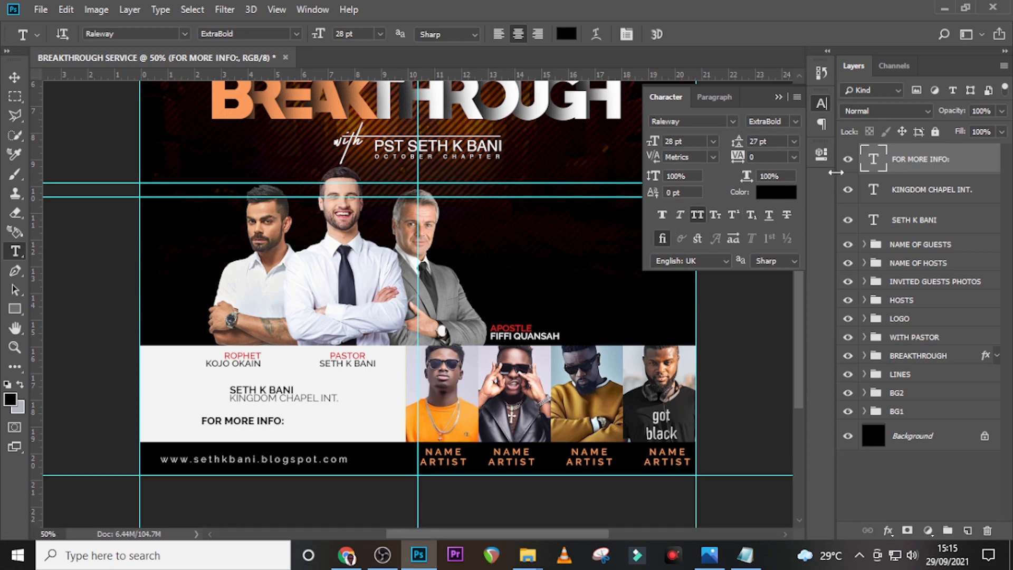
# Duplicate the FOR MORE INFO: label and place the copy beside it on the right, on the same line
pyautogui.hotkey('ctrl', 'j')
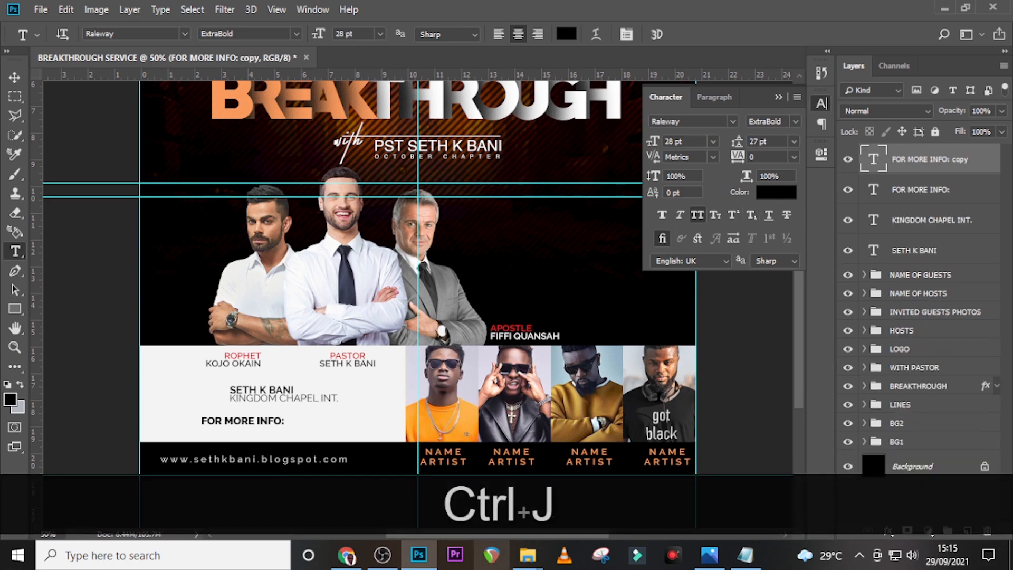
pyautogui.press('v')
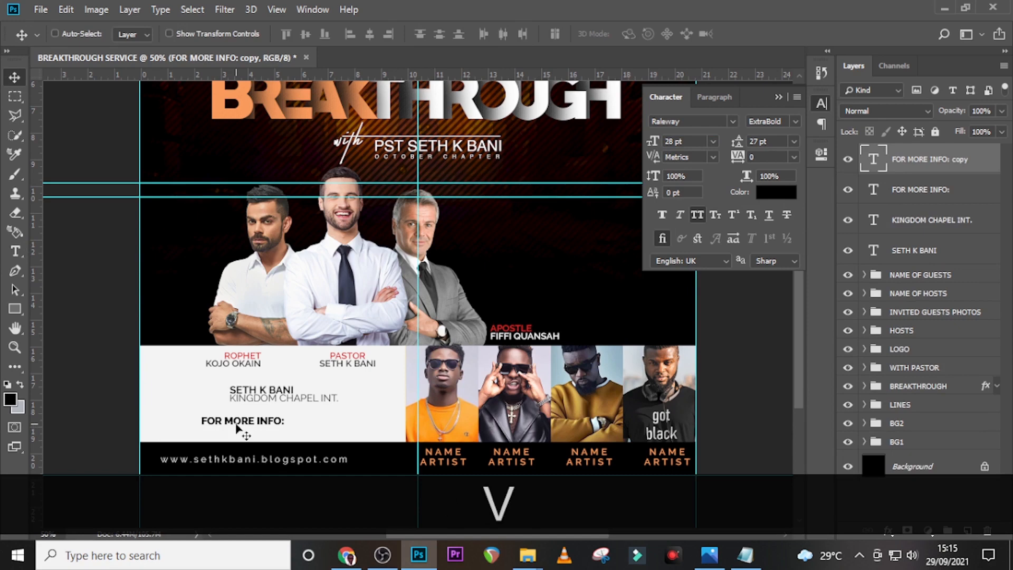
pyautogui.moveTo(237, 429); pyautogui.dragTo(324, 430)
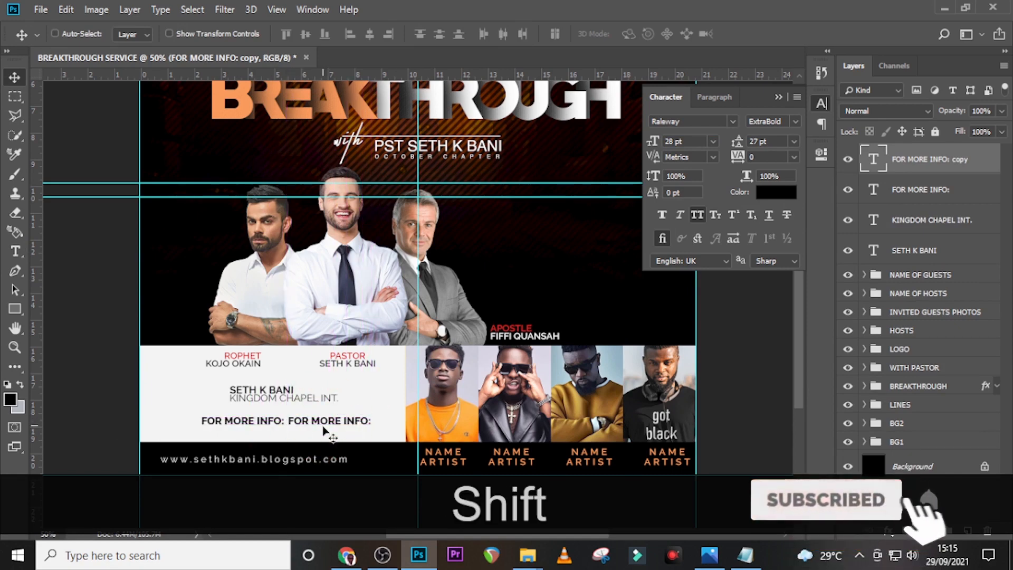
# Replace the duplicated label's text with the phone number from U17.txt and move it closer to FOR MORE INFO:
pyautogui.click(744, 555)
pyautogui.hotkey('ctrl', 'c')
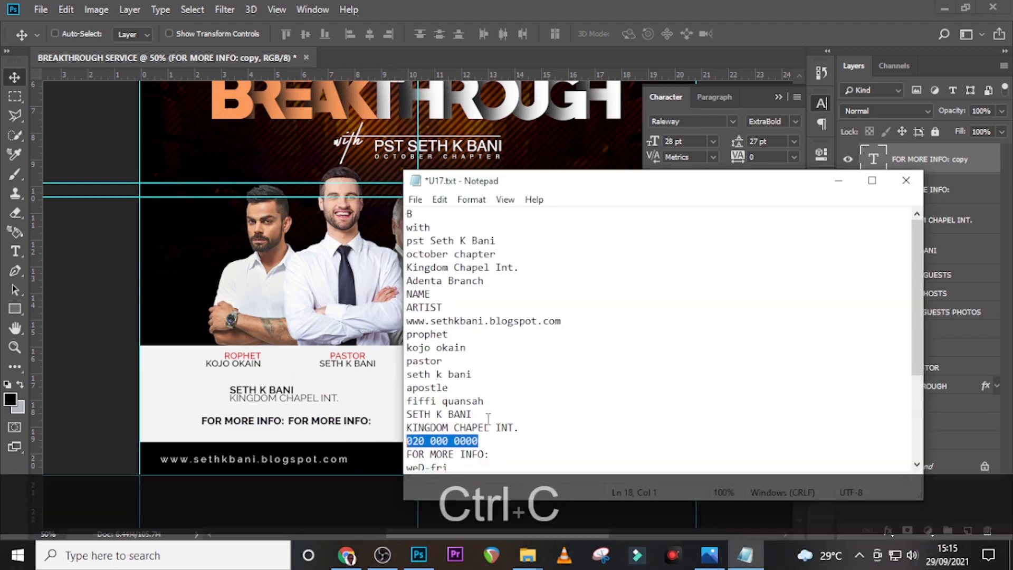
pyautogui.doubleClick(875, 162)
pyautogui.hotkey('ctrl', 'v')
pyautogui.doubleClick(876, 161)
pyautogui.hotkey('ctrl', 'v')
pyautogui.click(876, 161)
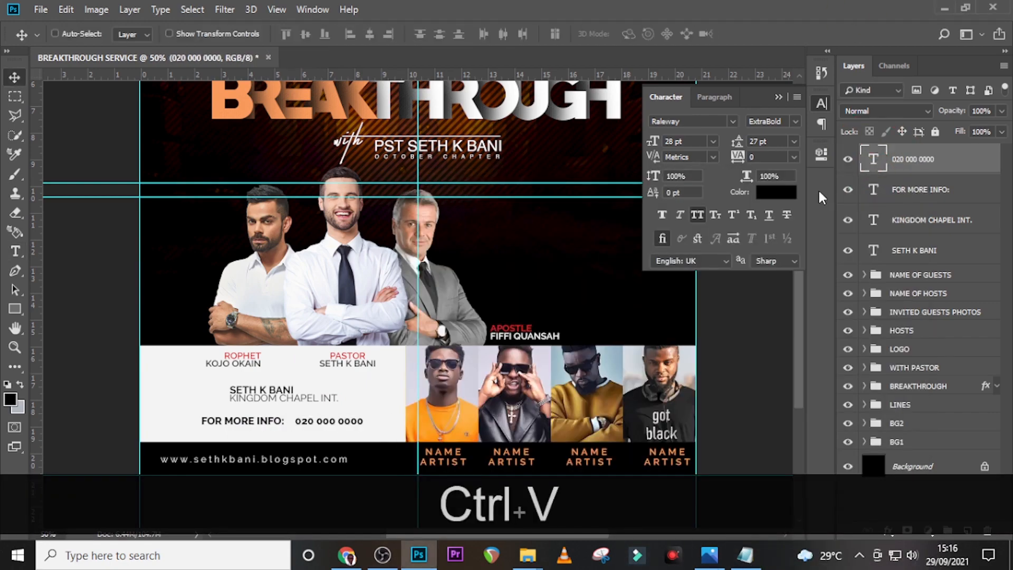
pyautogui.hotkey('shift', 'Left')
pyautogui.hotkey('shift', 'Left')
pyautogui.hotkey('shift', 'Up')
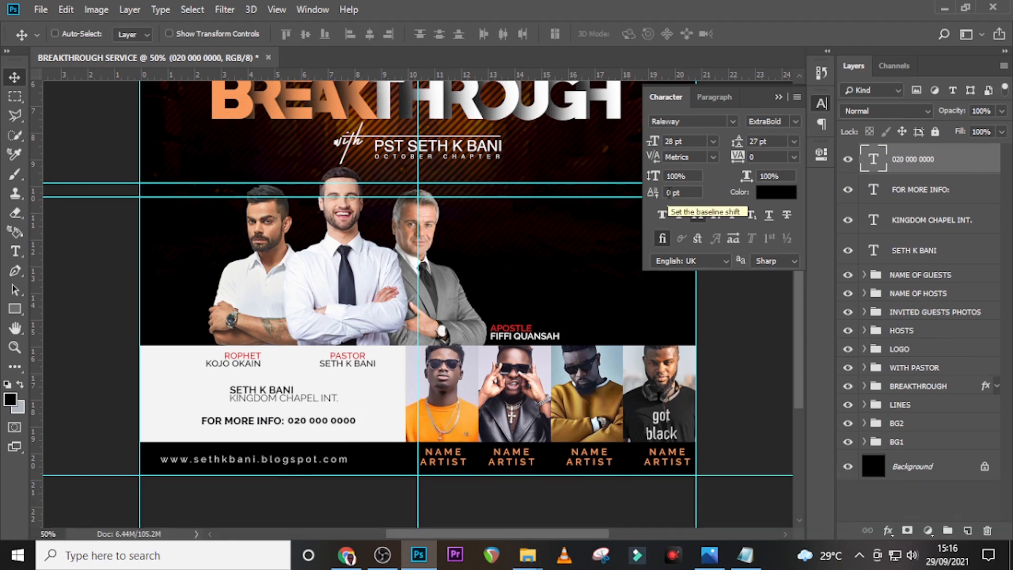
# Set the phone number to Arial Bold with a tracking of 80 and nudge it slightly right of the label
pyautogui.click(733, 120)
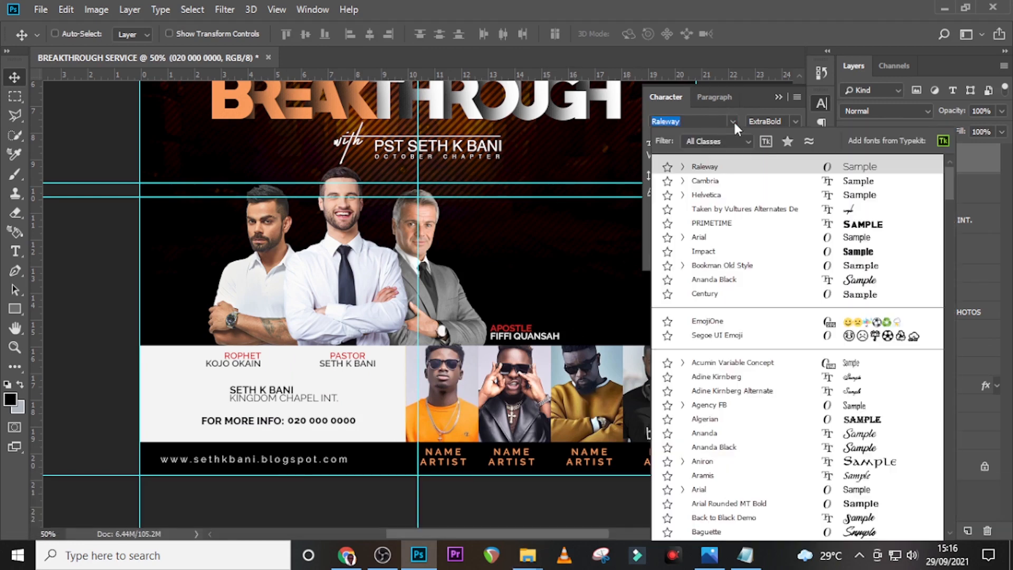
pyautogui.click(709, 241)
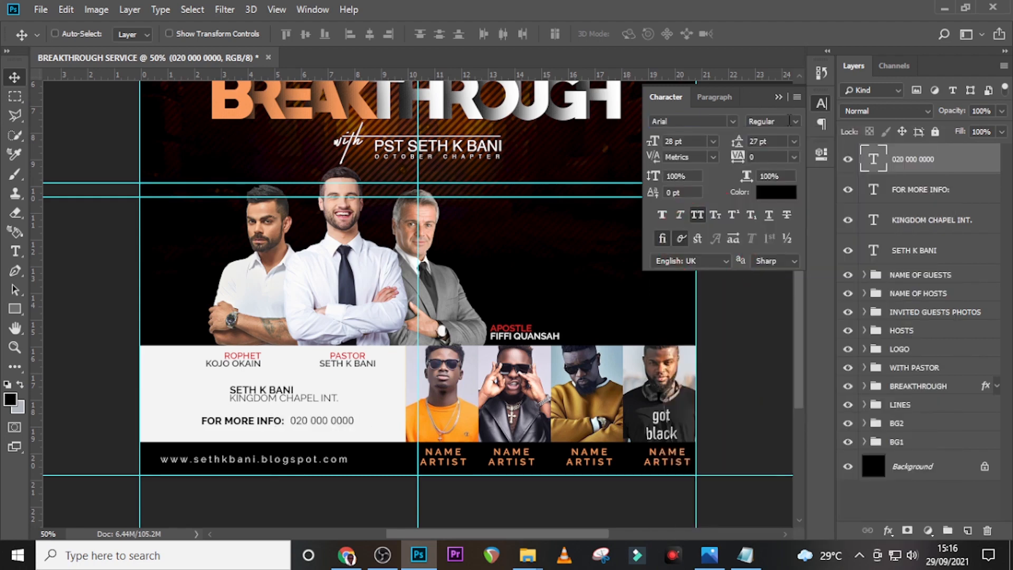
pyautogui.click(789, 121)
pyautogui.click(778, 169)
pyautogui.click(733, 157)
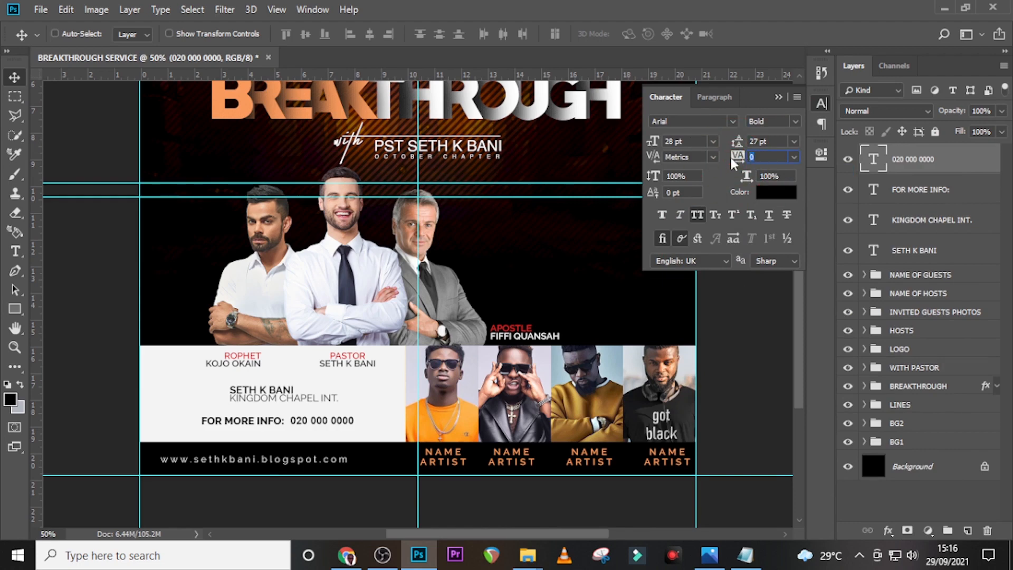
pyautogui.write('80')
pyautogui.press('Return')
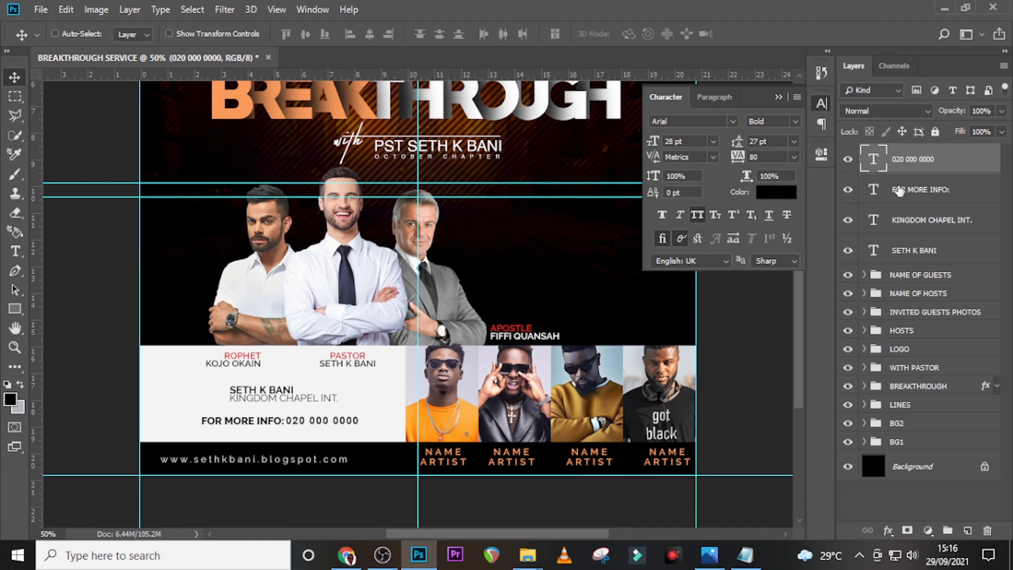
pyautogui.press('Right')
pyautogui.press('Right')
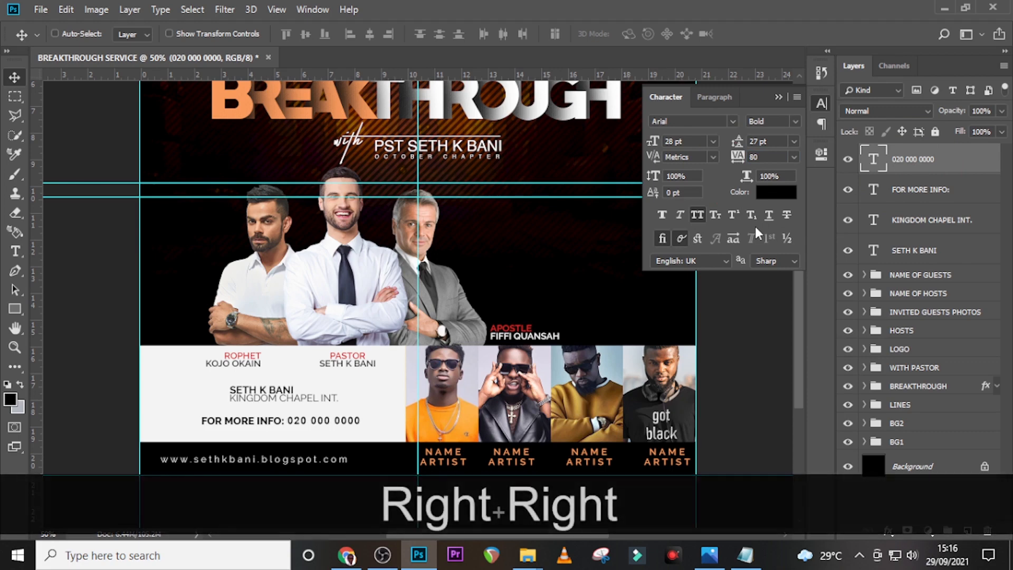
pyautogui.press('Right')
# Move the FOR MORE INFO: label and phone number together up and left to the white panel's left edge
pyautogui.keyDown('ctrl'); pyautogui.click(904, 199); pyautogui.keyUp('ctrl')
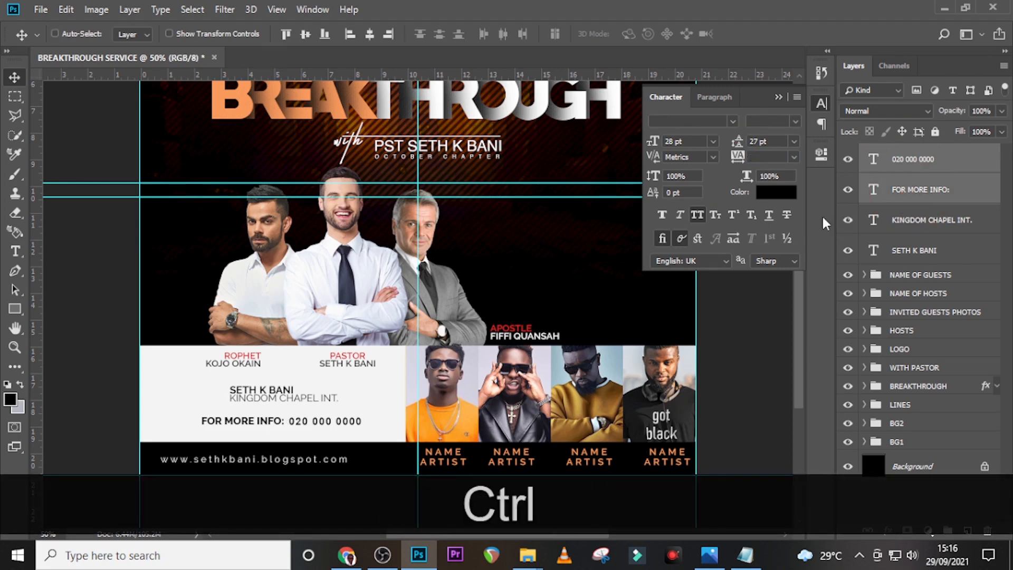
pyautogui.hotkey('ctrl', 'Up')
pyautogui.hotkey('ctrl', 'Up')
pyautogui.hotkey('ctrl', 'Up')
pyautogui.hotkey('ctrl', 'Up')
pyautogui.hotkey('ctrl', 'Up')
pyautogui.hotkey('ctrl', 'Up')
pyautogui.hotkey('shift', 'Left')
pyautogui.hotkey('shift', 'Left')
pyautogui.hotkey('shift', 'Left')
pyautogui.hotkey('shift', 'Left')
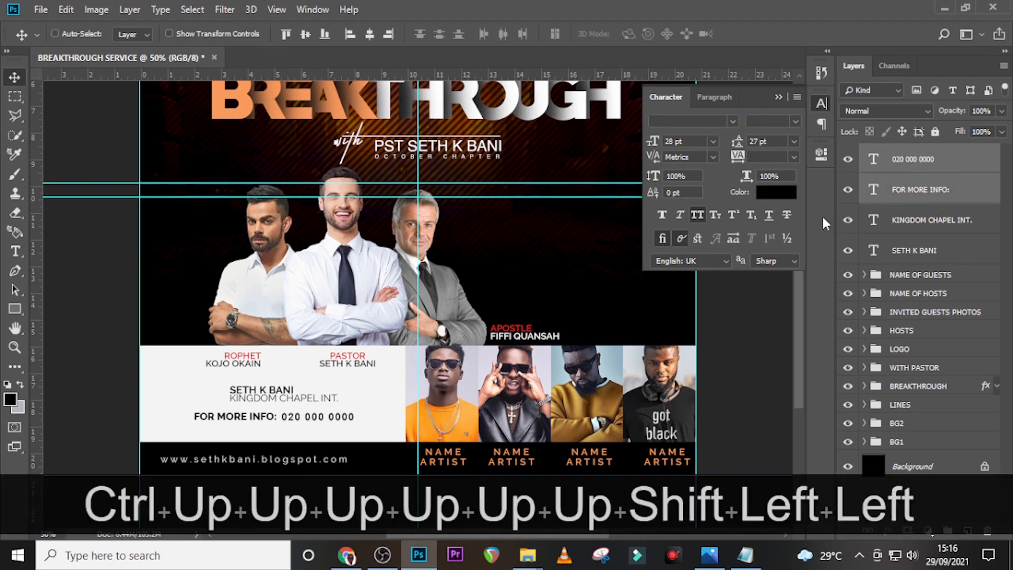
pyautogui.hotkey('shift', 'Left')
pyautogui.hotkey('shift', 'Left')
pyautogui.hotkey('shift', 'Left')
pyautogui.hotkey('shift', 'Left')
pyautogui.hotkey('shift', 'Left')
pyautogui.hotkey('shift', 'Left')
pyautogui.hotkey('shift', 'Left')
pyautogui.hotkey('shift', 'Left')
pyautogui.hotkey('shift', 'Left')
pyautogui.hotkey('shift', 'Left')
pyautogui.hotkey('shift', 'Left')
pyautogui.hotkey('shift', 'Left')
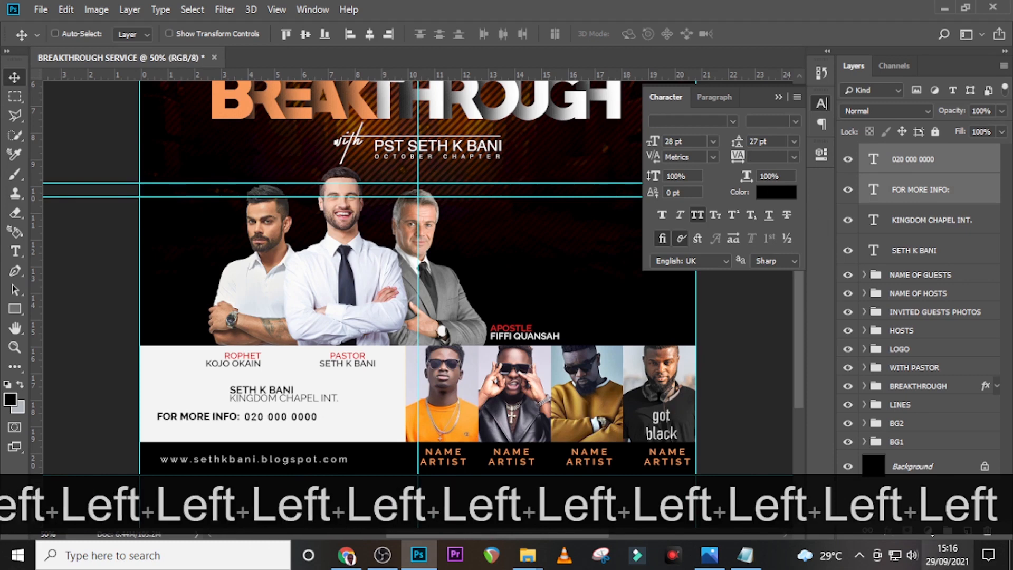
pyautogui.hotkey('shift', 'Left')
pyautogui.hotkey('shift', 'Left')
pyautogui.hotkey('shift', 'Left')
pyautogui.hotkey('shift', 'Left')
pyautogui.hotkey('shift', 'Left')
pyautogui.hotkey('shift', 'Left')
pyautogui.press('Up')
pyautogui.press('Up')
pyautogui.press('Up')
pyautogui.press('Up')
pyautogui.press('Up')
pyautogui.press('Up')
pyautogui.press('Up')
pyautogui.press('Up')
pyautogui.press('Up')
pyautogui.press('Right')
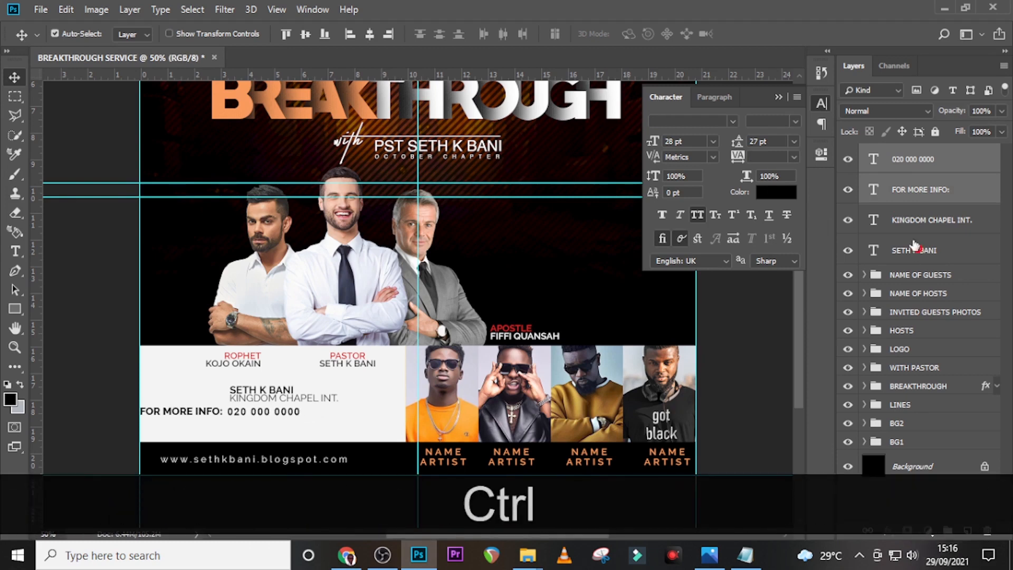
# Move all four contact text layers together about 1.33 in right and slightly down on the white panel
pyautogui.keyDown('ctrl'); pyautogui.click(914, 246); pyautogui.keyUp('ctrl')
pyautogui.keyDown('ctrl'); pyautogui.click(915, 219); pyautogui.keyUp('ctrl')
pyautogui.moveTo(269, 416); pyautogui.dragTo(304, 417)
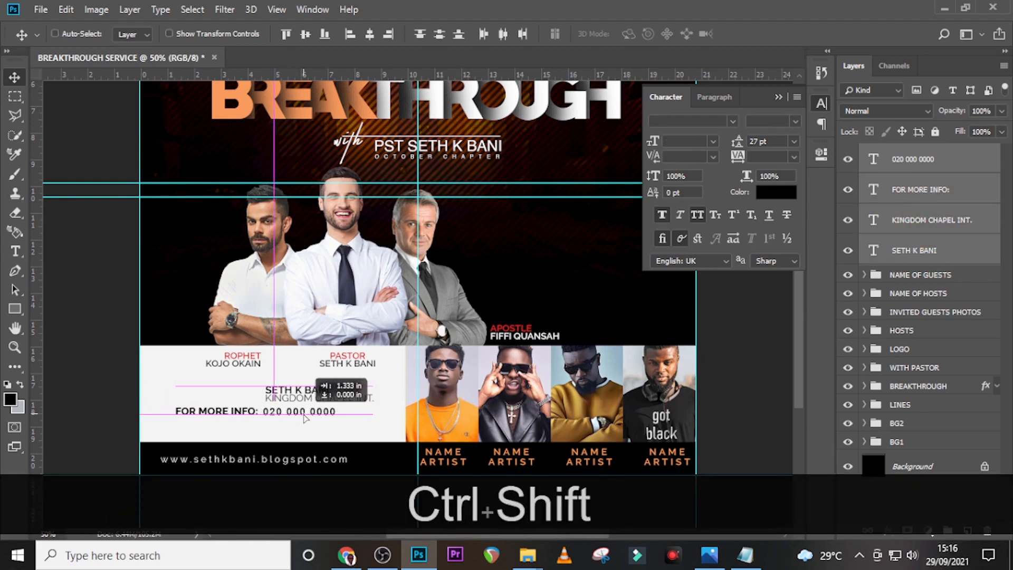
pyautogui.hotkey('shift', 'Down')
pyautogui.hotkey('shift', 'Down')
pyautogui.hotkey('shift', 'Down')
# Place the red live streaming icon image from the u17 folder into the flyer
pyautogui.moveTo(527, 553)
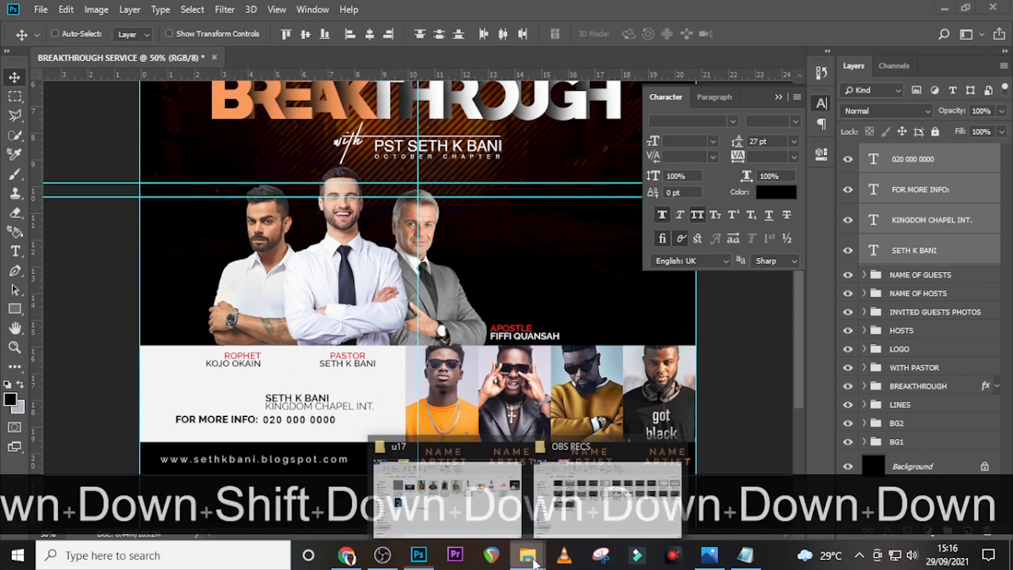
pyautogui.click(494, 501)
pyautogui.click(875, 193)
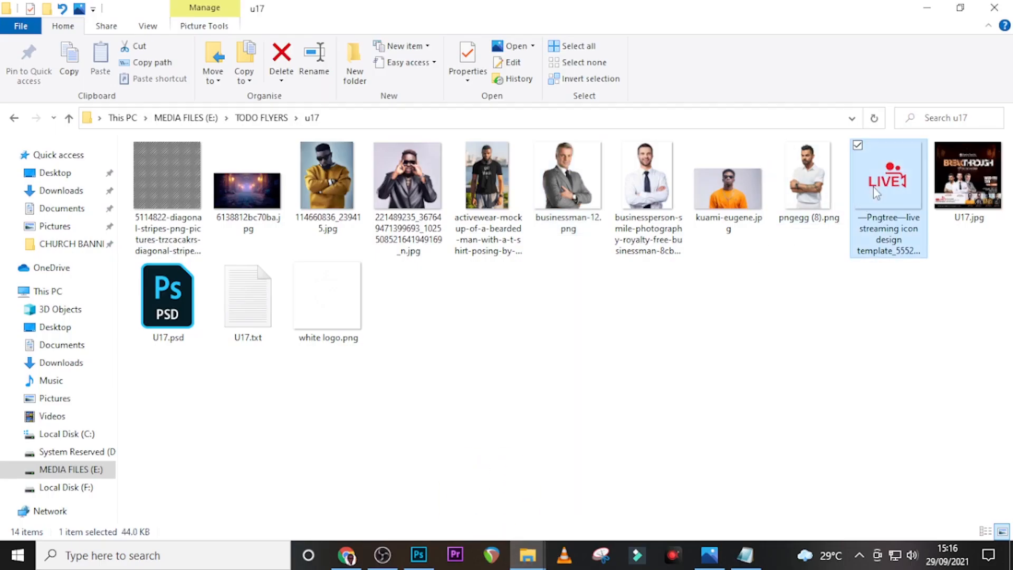
pyautogui.moveTo(898, 202); pyautogui.dragTo(797, 295)
pyautogui.moveTo(456, 511); pyautogui.dragTo(358, 448)
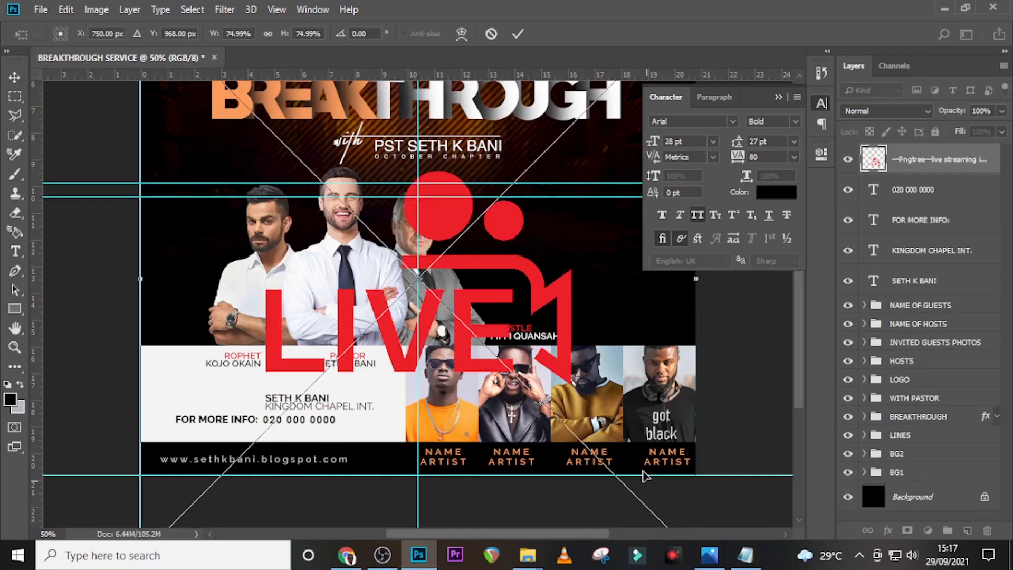
# Scale the live streaming icon down to a small size and place it on the white panel beside the contact text
pyautogui.scroll(-4, 644, 473)
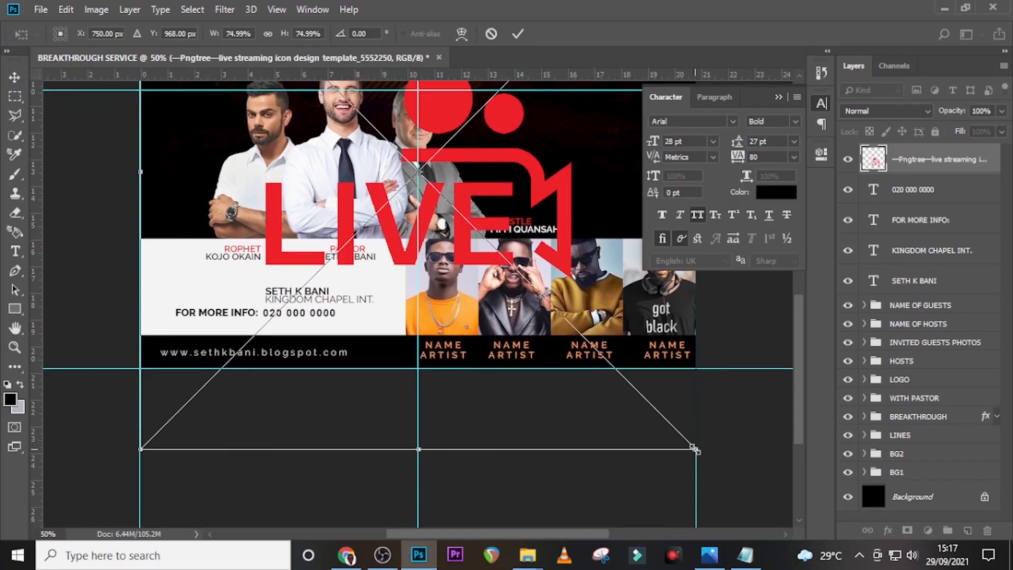
pyautogui.moveTo(695, 449); pyautogui.dragTo(383, 246)
pyautogui.scroll(4, 782, 404)
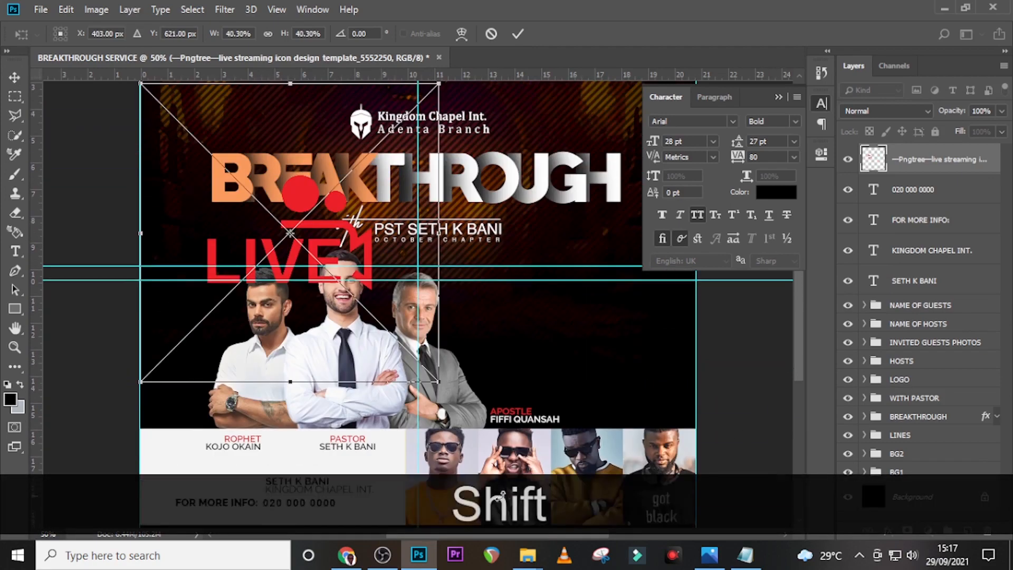
pyautogui.moveTo(141, 83); pyautogui.dragTo(349, 291)
pyautogui.moveTo(393, 337); pyautogui.dragTo(228, 473)
pyautogui.press('Return')
# Nudge the live streaming icon right and slightly down so it sits directly beside the contact name and chapel text
pyautogui.hotkey('ctrl', '=')
pyautogui.scroll(-4, 368, 389)
pyautogui.moveTo(508, 535); pyautogui.dragTo(457, 536)
pyautogui.hotkey('shift', 'Right')
pyautogui.hotkey('shift', 'Right')
pyautogui.hotkey('shift', 'Right')
pyautogui.hotkey('shift', 'Down')
pyautogui.hotkey('shift', 'Down')
pyautogui.press('Right')
pyautogui.press('Right')
pyautogui.press('Right')
pyautogui.press('Right')
pyautogui.press('Right')
pyautogui.press('Down')
pyautogui.press('Right')
pyautogui.press('Right')
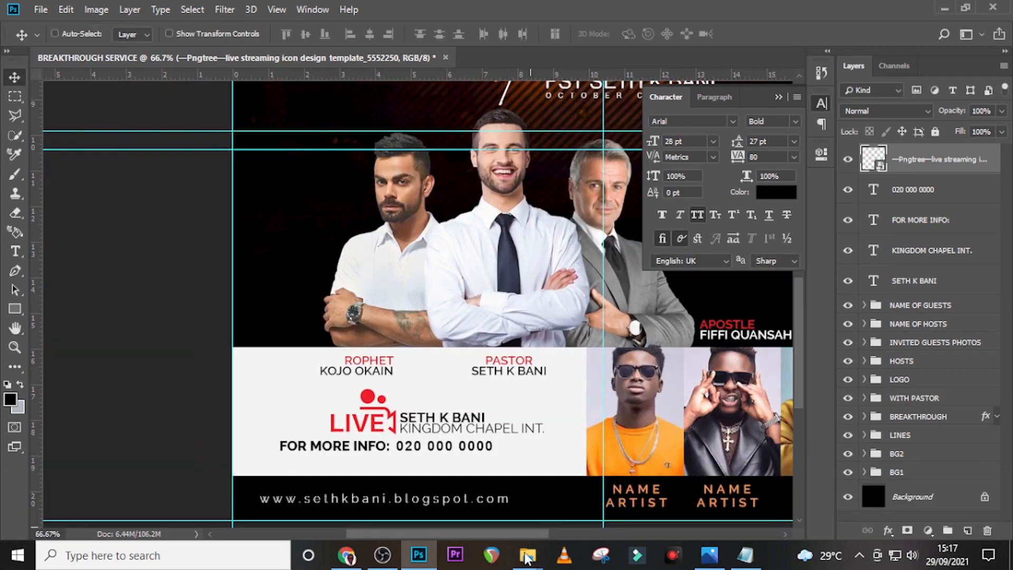
# Place the youtube-logo-png-46031 image from the image folder into the flyer and scale it down to a small icon
pyautogui.moveTo(526, 558)
pyautogui.click(437, 491)
pyautogui.moveTo(408, 303); pyautogui.dragTo(378, 457)
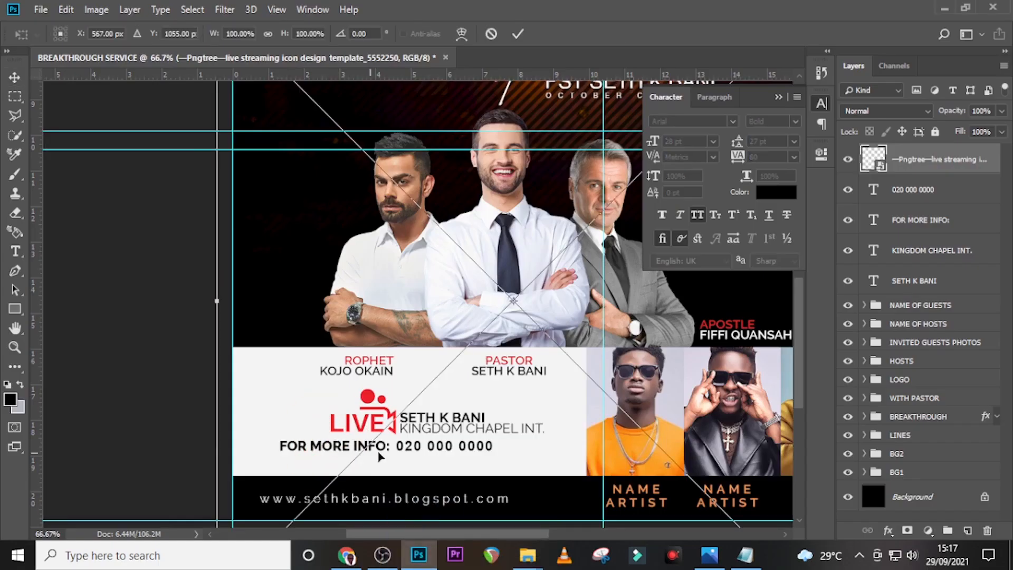
pyautogui.scroll(-9, 379, 456)
pyautogui.moveTo(217, 488); pyautogui.dragTo(429, 280)
pyautogui.scroll(5, 513, 316)
pyautogui.press('Return')
# Move the YouTube logo onto the white panel, directly left of the word LIVE and level with it
pyautogui.moveTo(598, 336); pyautogui.dragTo(305, 369)
pyautogui.press('Down')
pyautogui.press('Down')
pyautogui.press('Down')
pyautogui.press('Down')
pyautogui.press('Down')
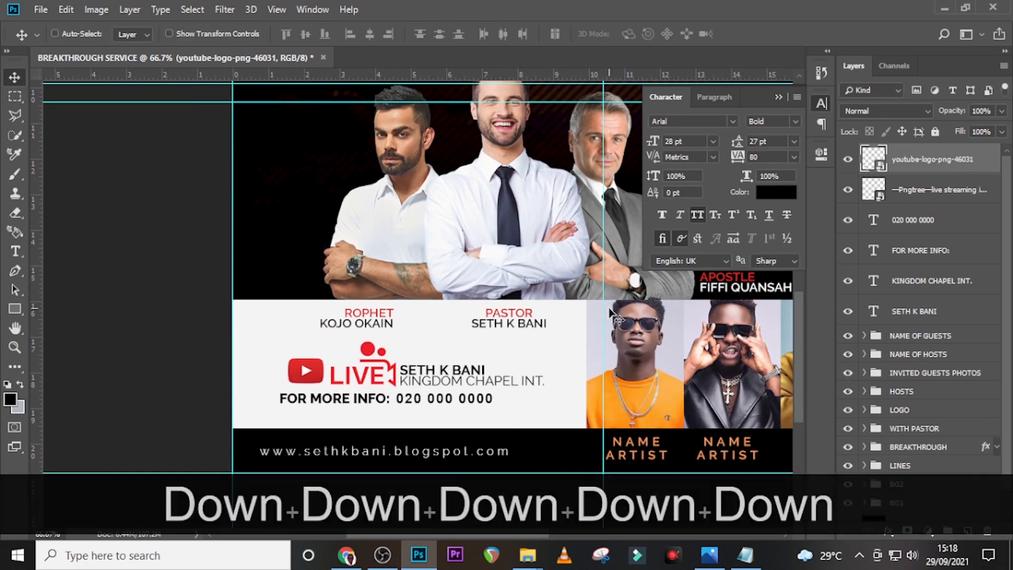
pyautogui.press('Return')
# Shift the YouTube logo and live streaming icon together 30 px left to line up with FOR MORE INFO:
pyautogui.keyDown('ctrl'); pyautogui.click(928, 190); pyautogui.keyUp('ctrl')
pyautogui.hotkey('shift', 'Left')
pyautogui.hotkey('shift', 'Left')
pyautogui.hotkey('shift', 'Left')
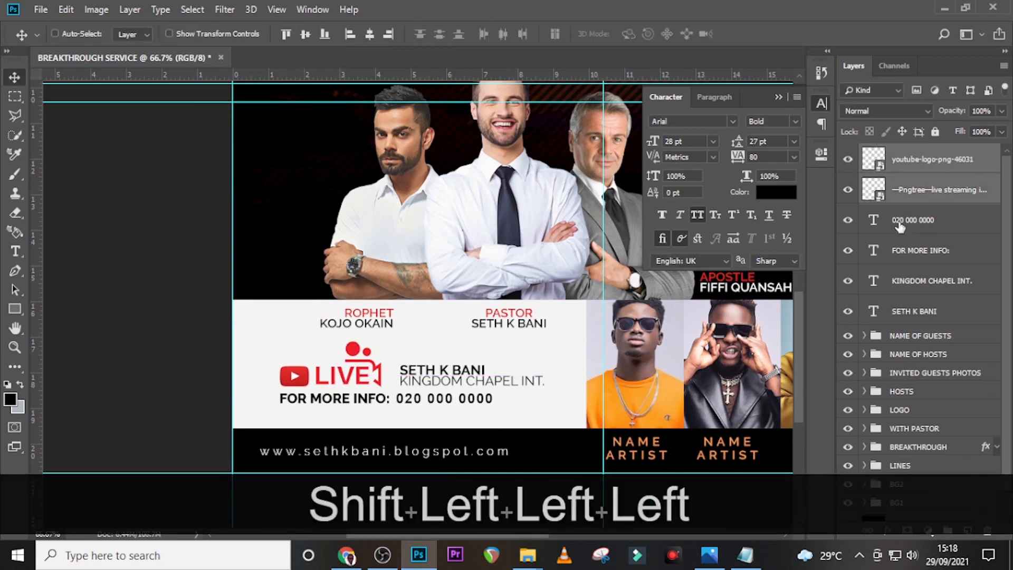
# Nudge the contact name and KINGDOM CHAPEL INT. text layers together 4 px left to align with the phone number
pyautogui.click(897, 280)
pyautogui.keyDown('ctrl'); pyautogui.click(897, 297); pyautogui.keyUp('ctrl')
pyautogui.press('Left')
pyautogui.press('Left')
pyautogui.press('Left')
pyautogui.press('Left')
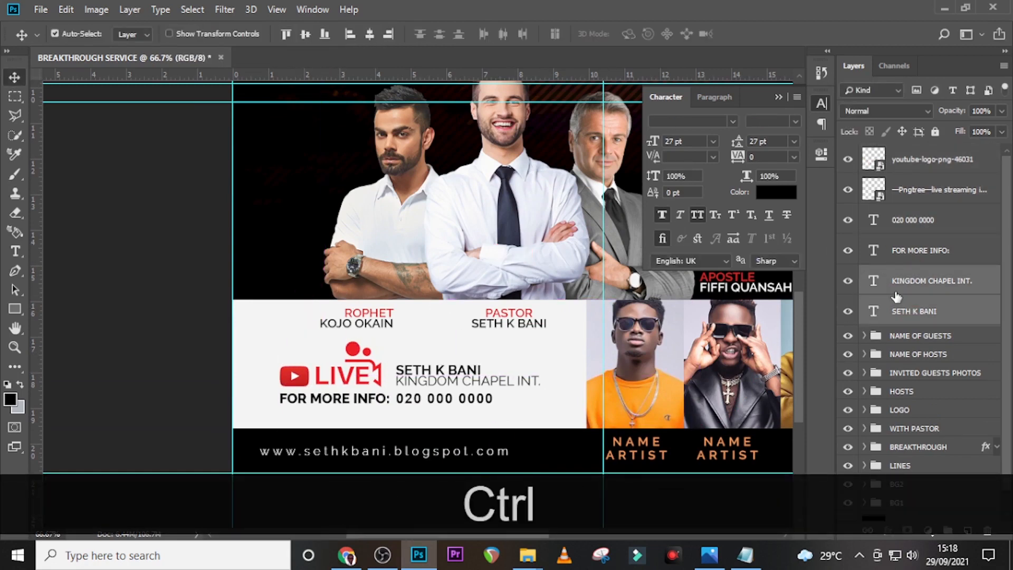
pyautogui.hotkey('ctrl', '0')
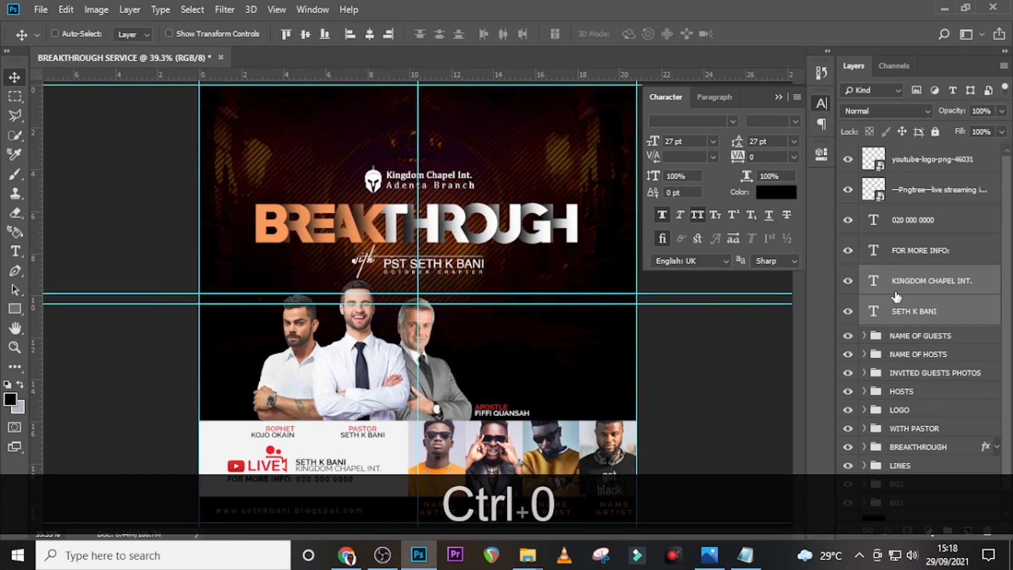
# Group the YouTube logo, live icon and four contact text layers, and name the group YOUTUBE HANDLES TELL
pyautogui.click(778, 99)
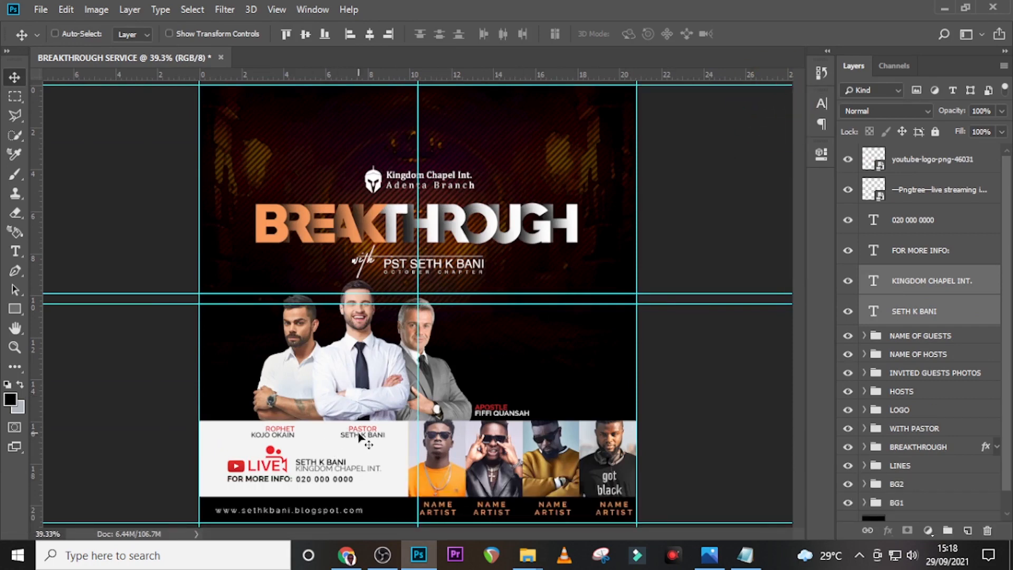
pyautogui.keyDown('ctrl'); pyautogui.click(916, 156); pyautogui.keyUp('ctrl')
pyautogui.keyDown('ctrl'); pyautogui.click(919, 194); pyautogui.keyUp('ctrl')
pyautogui.keyDown('ctrl'); pyautogui.click(910, 226); pyautogui.keyUp('ctrl')
pyautogui.keyDown('ctrl'); pyautogui.click(911, 251); pyautogui.keyUp('ctrl')
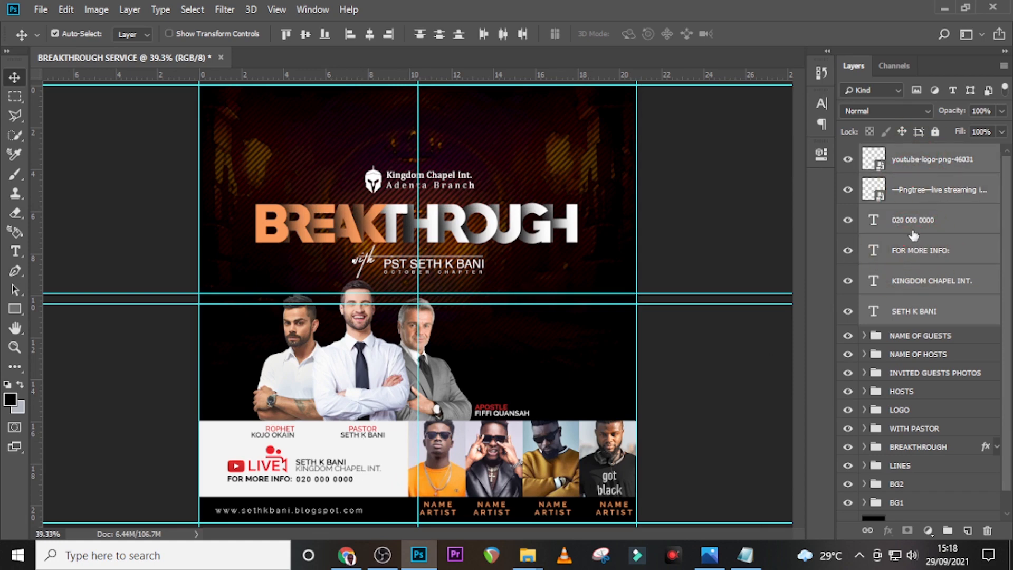
pyautogui.hotkey('ctrl', 'g')
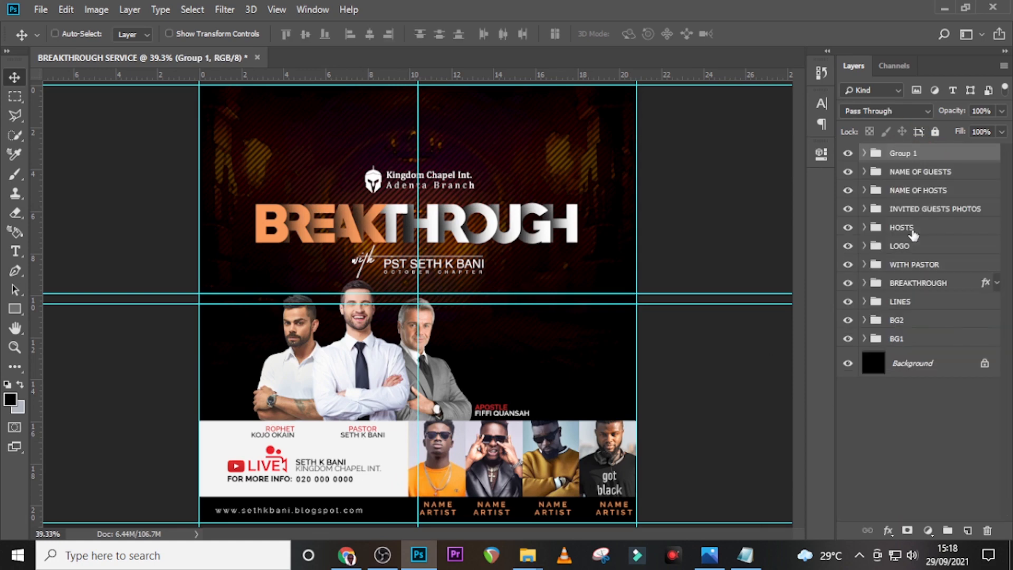
pyautogui.doubleClick(903, 153)
pyautogui.write('YOUTUBE HANDLES')
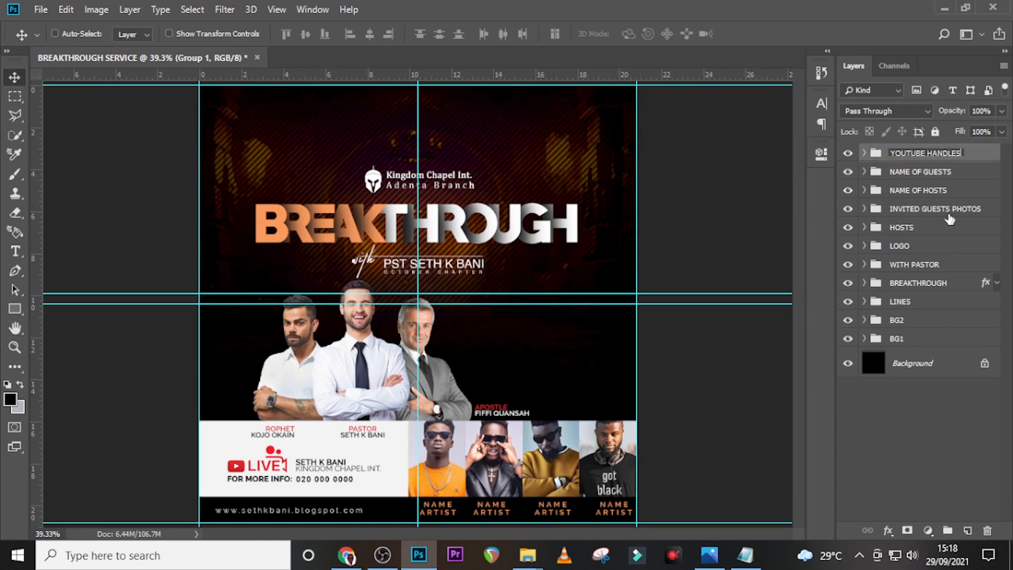
pyautogui.write(' Y')
pyautogui.write('ELL')
pyautogui.press('Return')
# Nudge the YOUTUBE HANDLES TELL group slightly down and left until its left edge lines up with the website text
pyautogui.press('Down')
pyautogui.press('Down')
pyautogui.press('Down')
pyautogui.press('Down')
pyautogui.press('Down')
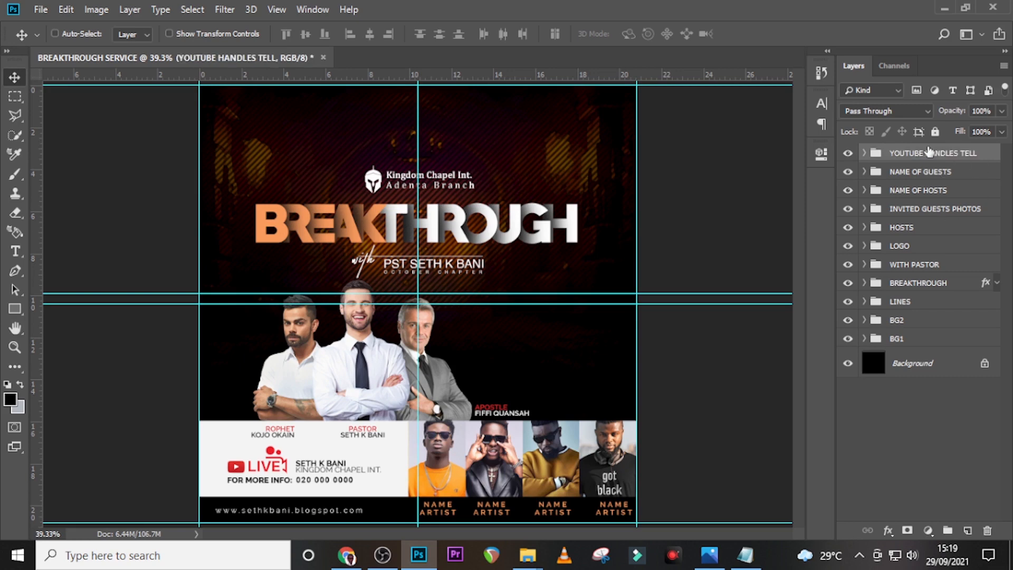
pyautogui.press('Left')
pyautogui.press('Left')
pyautogui.press('Left')
pyautogui.press('Left')
pyautogui.press('Left')
pyautogui.press('Left')
pyautogui.press('Left')
pyautogui.press('Left')
pyautogui.press('Left')
pyautogui.press('Left')
pyautogui.press('Left')
pyautogui.press('Left')
pyautogui.press('Left')
pyautogui.press('Left')
pyautogui.press('Left')
pyautogui.press('Left')
pyautogui.press('Left')
pyautogui.press('Left')
pyautogui.press('Left')
pyautogui.press('Left')
pyautogui.press('Left')
pyautogui.press('Left')
pyautogui.press('Left')
pyautogui.press('Left')
pyautogui.press('Left')
pyautogui.press('Left')
pyautogui.press('Left')
pyautogui.press('Left')
pyautogui.press('Left')
pyautogui.press('Left')
pyautogui.press('Left')
pyautogui.press('Left')
pyautogui.press('Left')
pyautogui.press('Left')
pyautogui.press('Left')
pyautogui.press('Left')
pyautogui.press('Left')
pyautogui.press('Left')
pyautogui.press('Left')
pyautogui.press('Left')
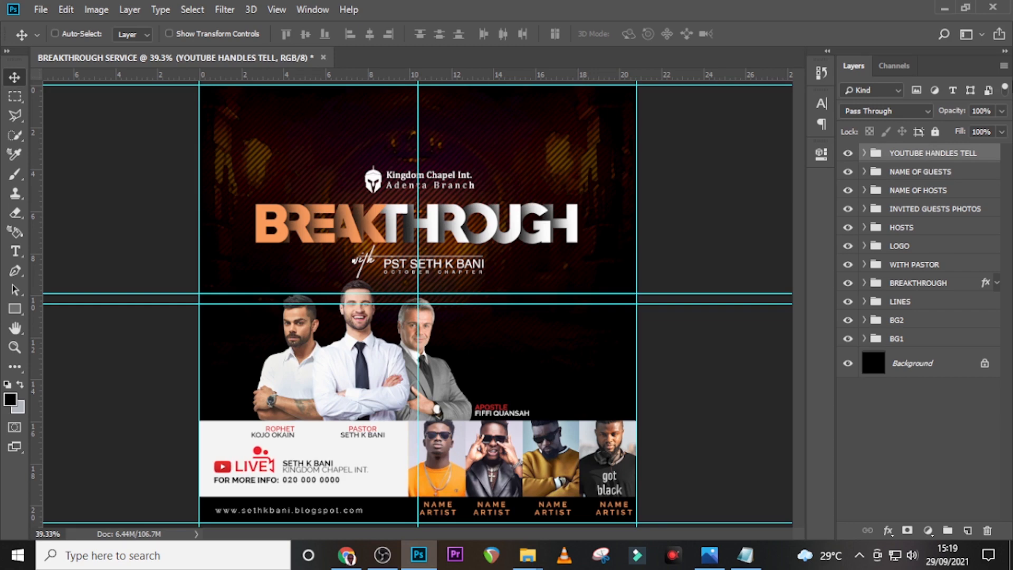
pyautogui.press('Right')
pyautogui.press('Right')
pyautogui.press('Right')
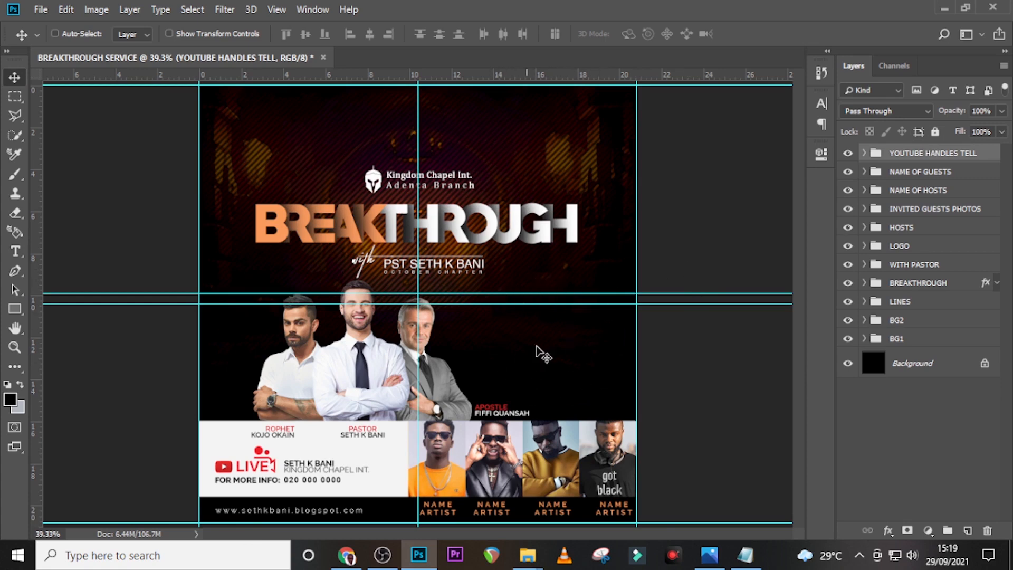
# Add a text layer reading weD-fri, copied from U17.txt, in the black area beside the third host
pyautogui.press('t')
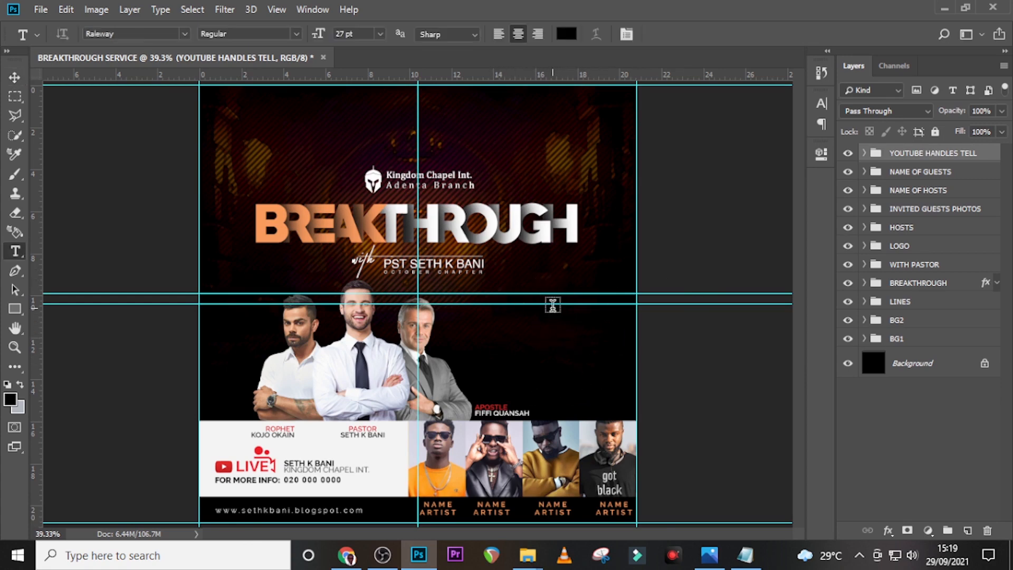
pyautogui.click(552, 305)
pyautogui.click(744, 554)
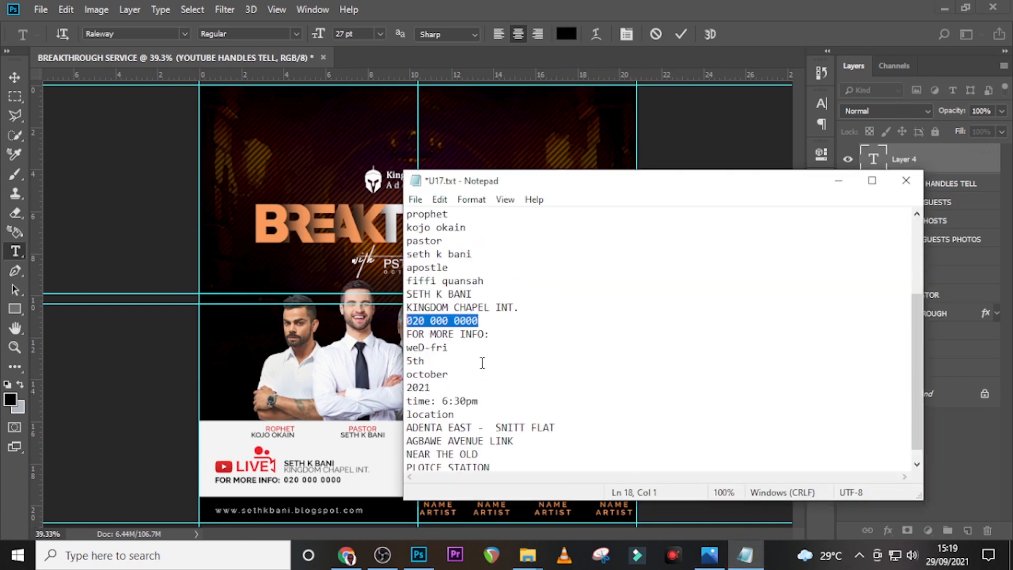
pyautogui.scroll(-1, 482, 362)
pyautogui.moveTo(444, 333); pyautogui.dragTo(413, 338)
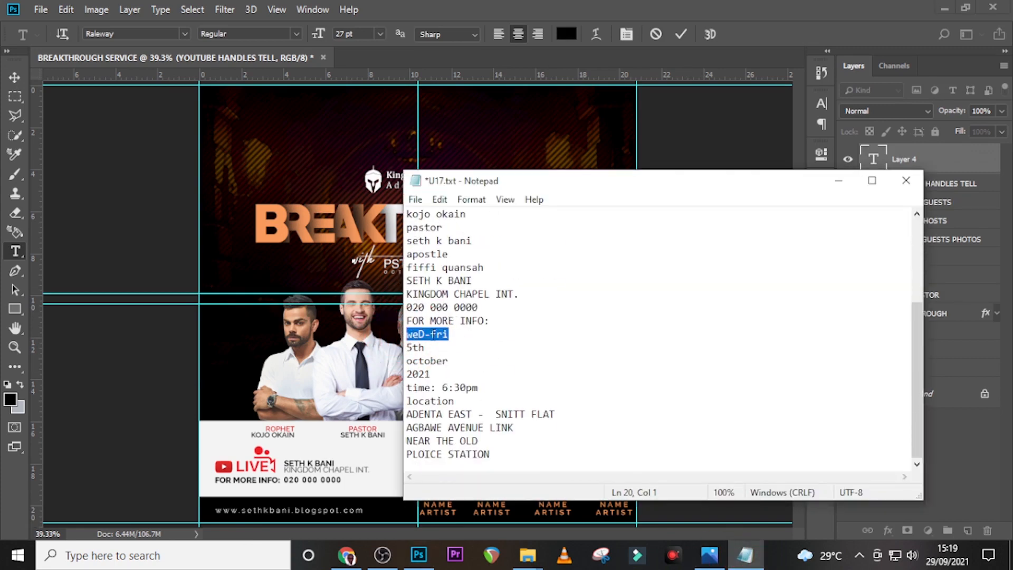
pyautogui.click(580, 7)
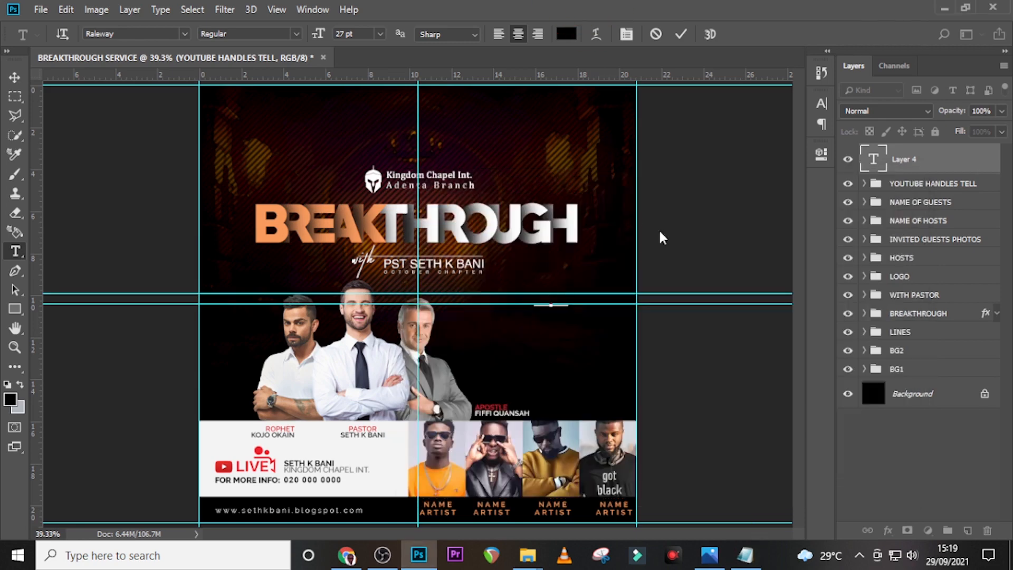
pyautogui.click(872, 158)
# Set the colour of the WED-FRI text to white (ffffff)
pyautogui.click(821, 103)
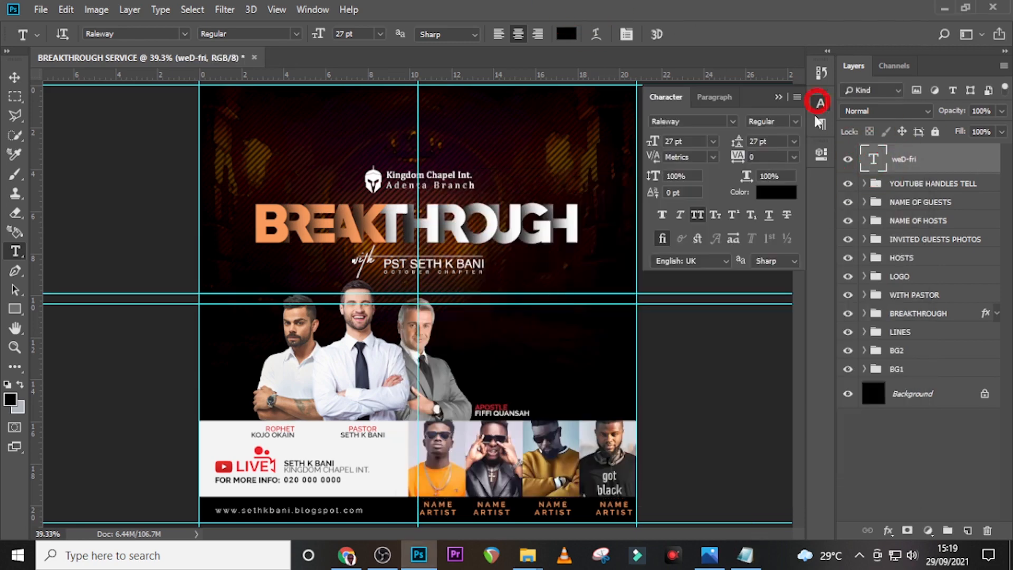
pyautogui.click(774, 192)
pyautogui.click(619, 283)
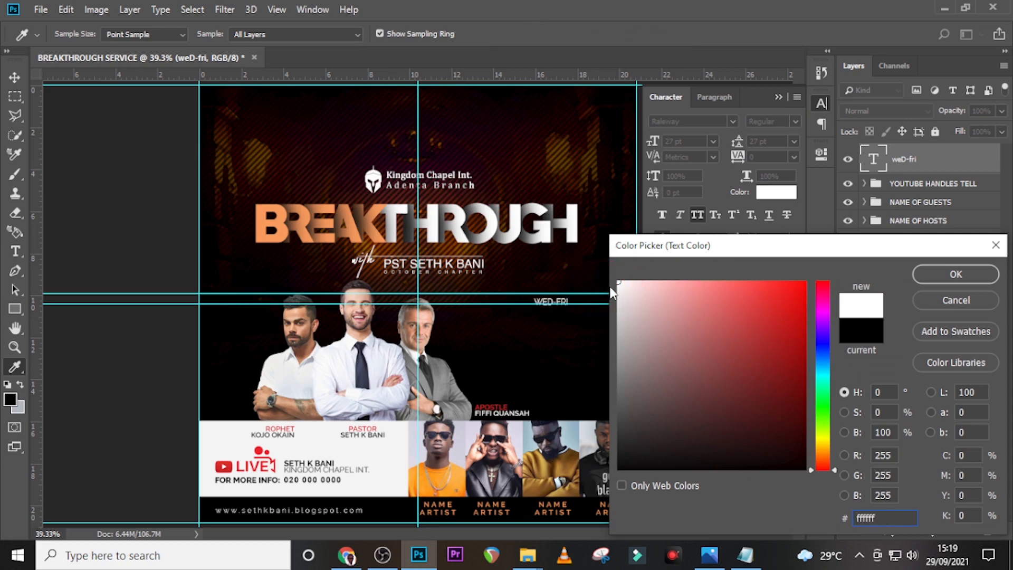
pyautogui.click(955, 273)
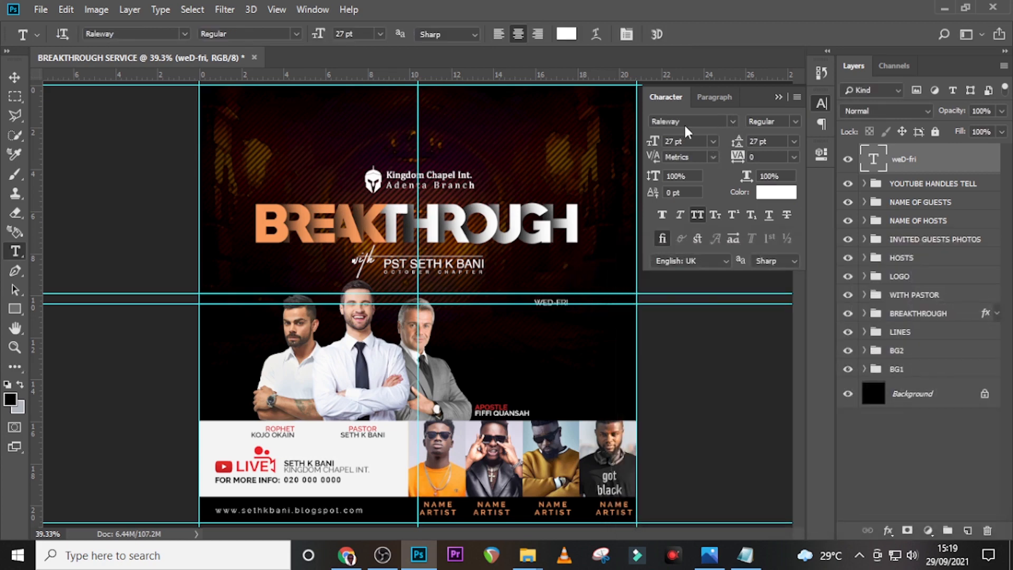
# Set the WED-FRI text to the Impact font at 84 pt
pyautogui.click(732, 121)
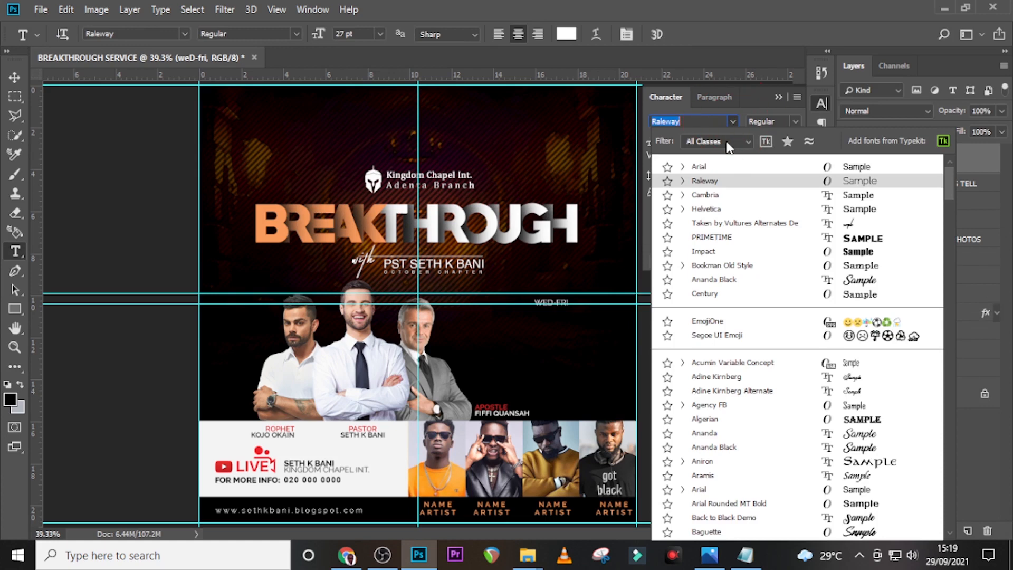
pyautogui.click(708, 251)
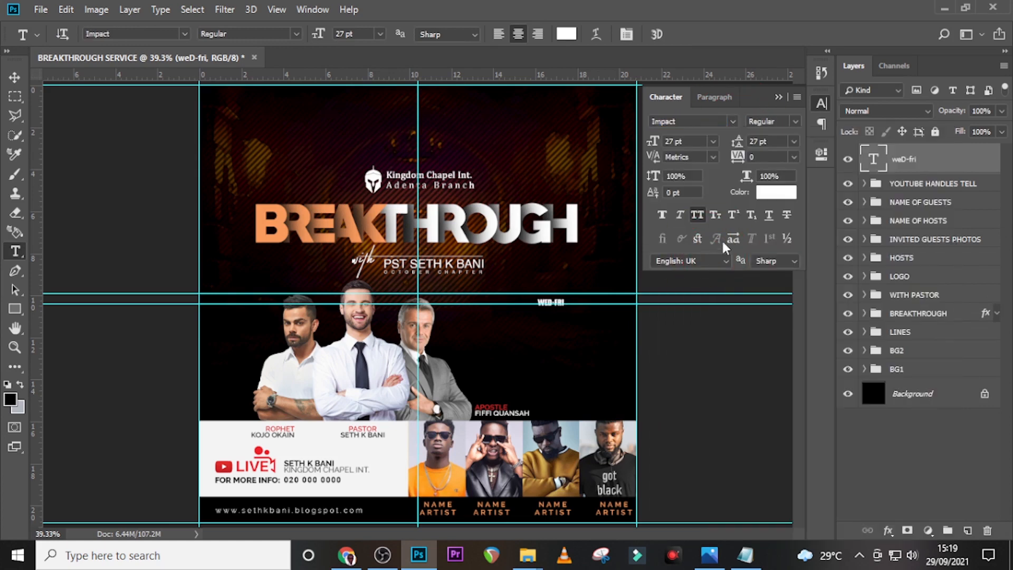
pyautogui.click(691, 141)
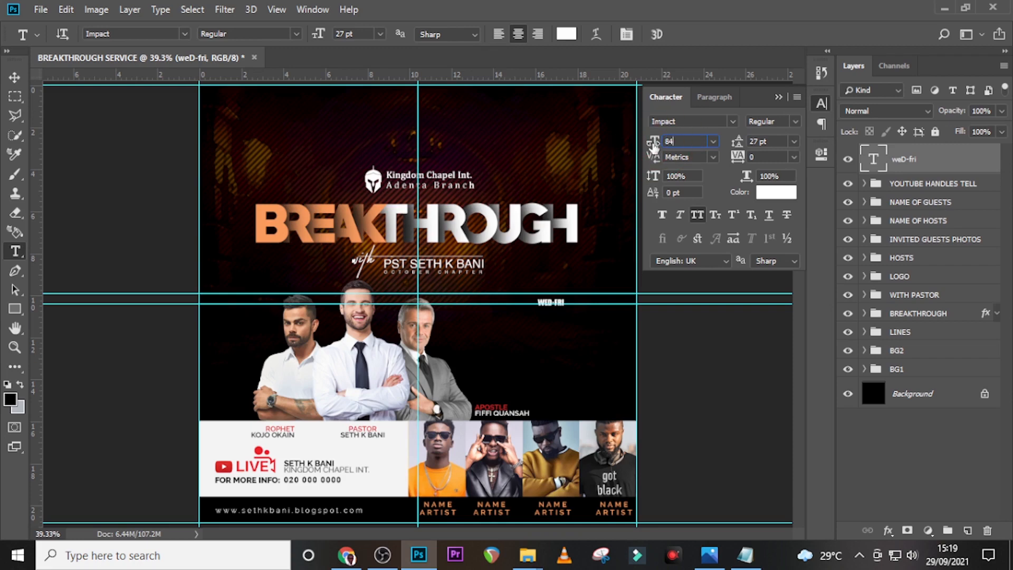
pyautogui.press('Return')
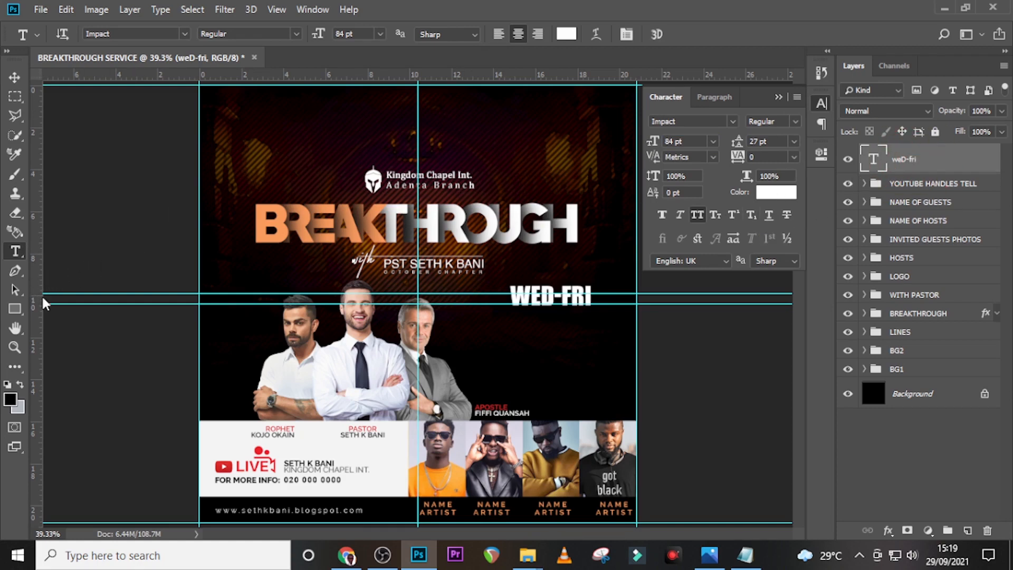
# Add a vertical guide just inside the flyer's right edge and right-align the paragraph of the WED-FRI text
pyautogui.moveTo(35, 298); pyautogui.dragTo(616, 344)
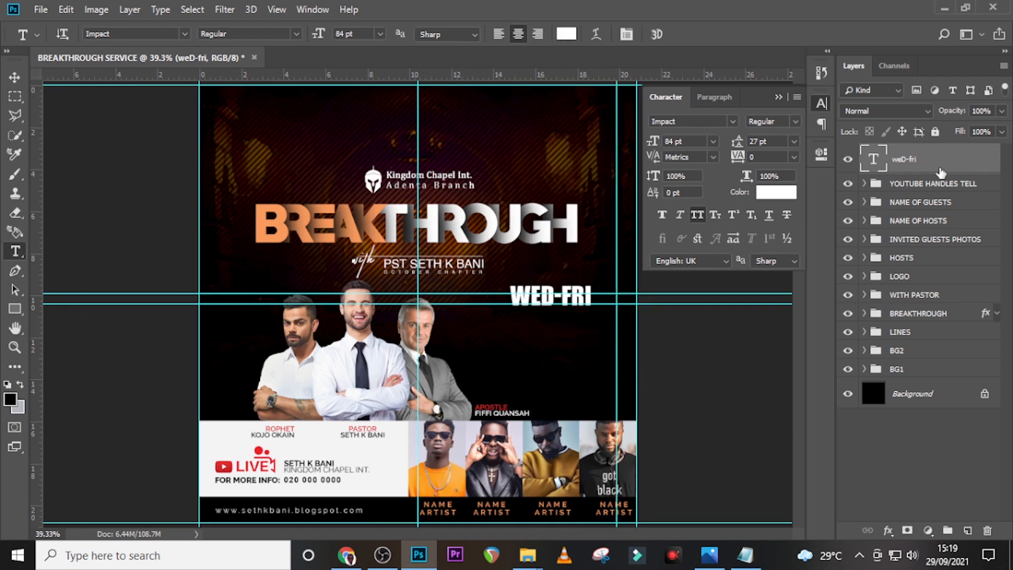
pyautogui.click(706, 99)
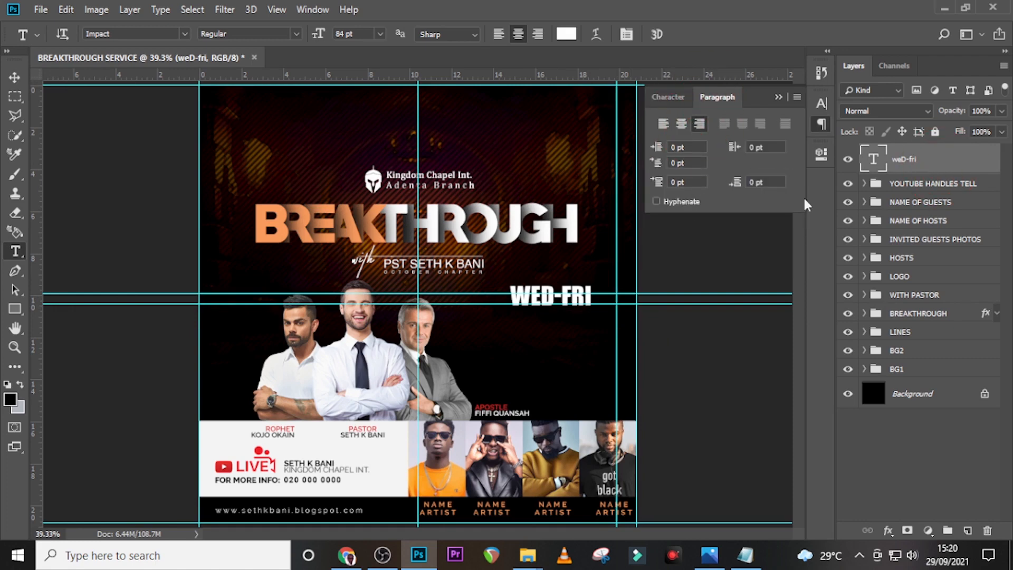
pyautogui.click(699, 123)
pyautogui.click(912, 159)
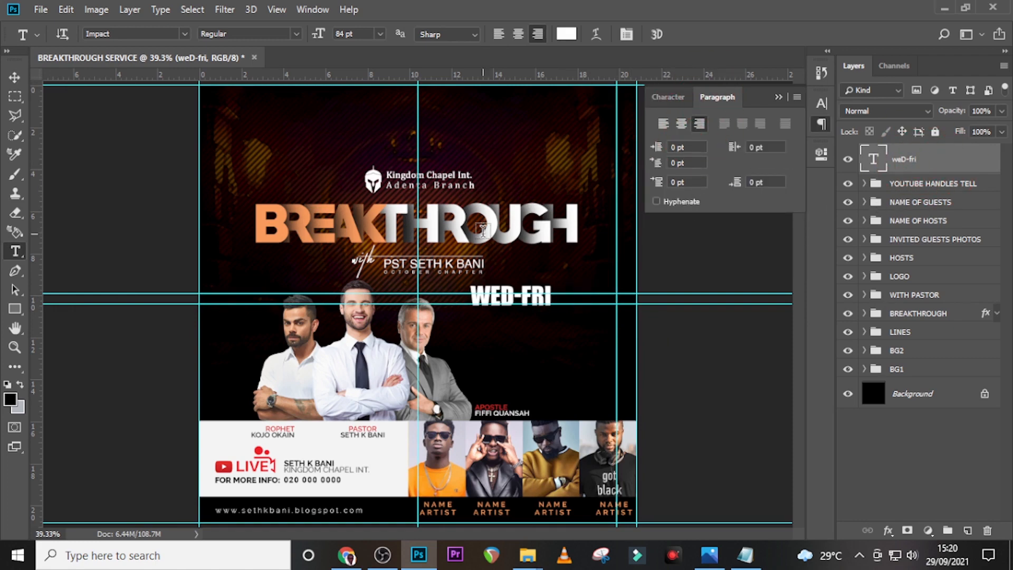
# Move the WED-FRI text right until its right edge meets the new vertical guide
pyautogui.press('v')
pyautogui.hotkey('shift', 'Right')
pyautogui.hotkey('shift', 'Right')
pyautogui.hotkey('shift', 'Right')
pyautogui.hotkey('shift', 'Right')
pyautogui.hotkey('shift', 'Right')
pyautogui.hotkey('shift', 'Right')
pyautogui.hotkey('shift', 'Right')
pyautogui.hotkey('shift', 'Right')
pyautogui.hotkey('shift', 'Right')
pyautogui.hotkey('shift', 'Right')
pyautogui.hotkey('shift', 'Right')
pyautogui.hotkey('shift', 'Right')
pyautogui.hotkey('shift', 'Right')
pyautogui.hotkey('shift', 'Right')
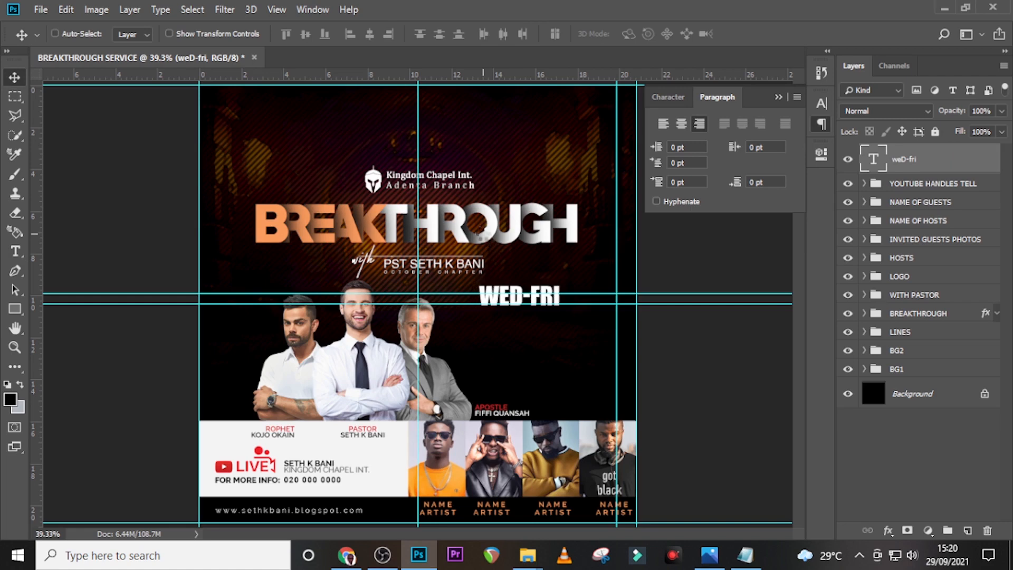
pyautogui.hotkey('shift', 'Right')
pyautogui.hotkey('shift', 'Right')
pyautogui.hotkey('shift', 'Right')
pyautogui.hotkey('shift', 'Right')
pyautogui.hotkey('shift', 'Right')
pyautogui.hotkey('shift', 'Right')
pyautogui.hotkey('shift', 'Right')
pyautogui.hotkey('shift', 'Right')
pyautogui.hotkey('shift', 'Right')
pyautogui.hotkey('shift', 'Right')
pyautogui.hotkey('shift', 'Right')
pyautogui.hotkey('shift', 'Right')
pyautogui.hotkey('shift', 'Right')
pyautogui.hotkey('shift', 'Right')
pyautogui.hotkey('shift', 'Right')
pyautogui.hotkey('shift', 'Right')
pyautogui.hotkey('shift', 'Right')
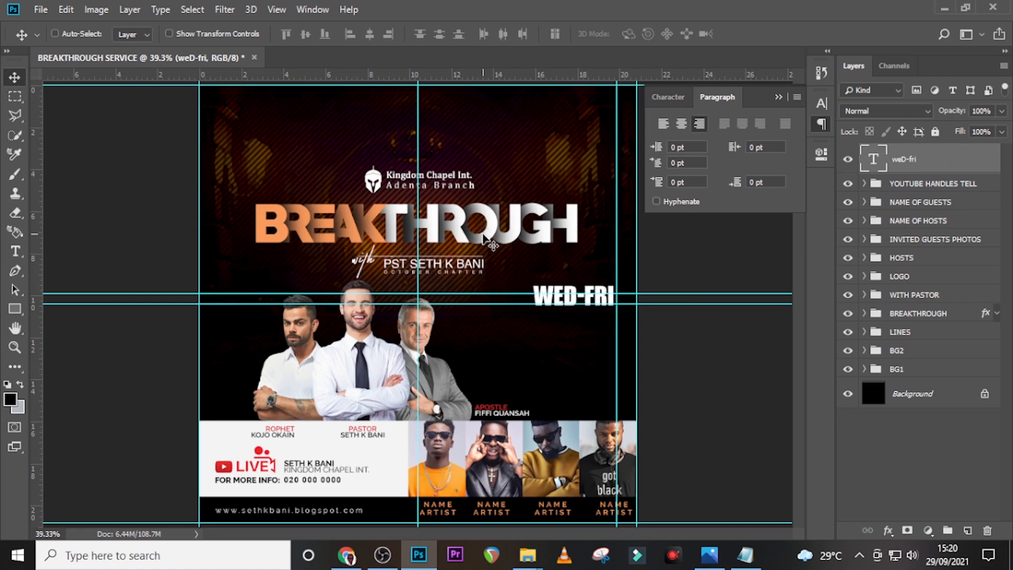
pyautogui.press('Right')
pyautogui.press('Right')
pyautogui.press('Right')
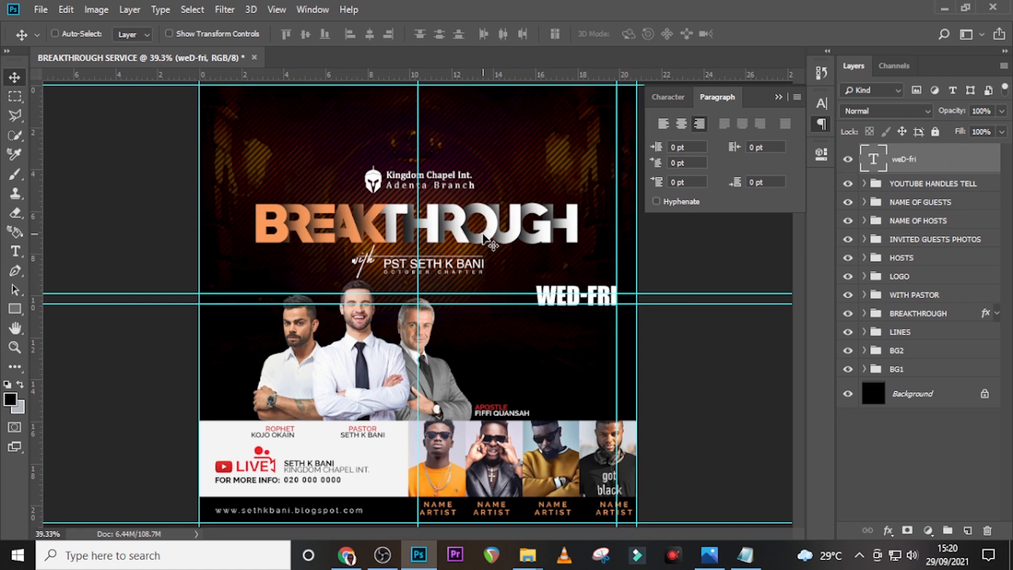
# Duplicate the WED-FRI text layer and move the copy straight down below the original
pyautogui.hotkey('ctrl', 'j')
pyautogui.hotkey('shift', 'Down')
pyautogui.hotkey('shift', 'Down')
pyautogui.hotkey('shift', 'Down')
pyautogui.hotkey('shift', 'Down')
pyautogui.hotkey('shift', 'Down')
pyautogui.hotkey('shift', 'Down')
pyautogui.hotkey('shift', 'Down')
pyautogui.hotkey('shift', 'Down')
pyautogui.hotkey('shift', 'Down')
pyautogui.hotkey('shift', 'Down')
pyautogui.hotkey('shift', 'Down')
pyautogui.hotkey('shift', 'Down')
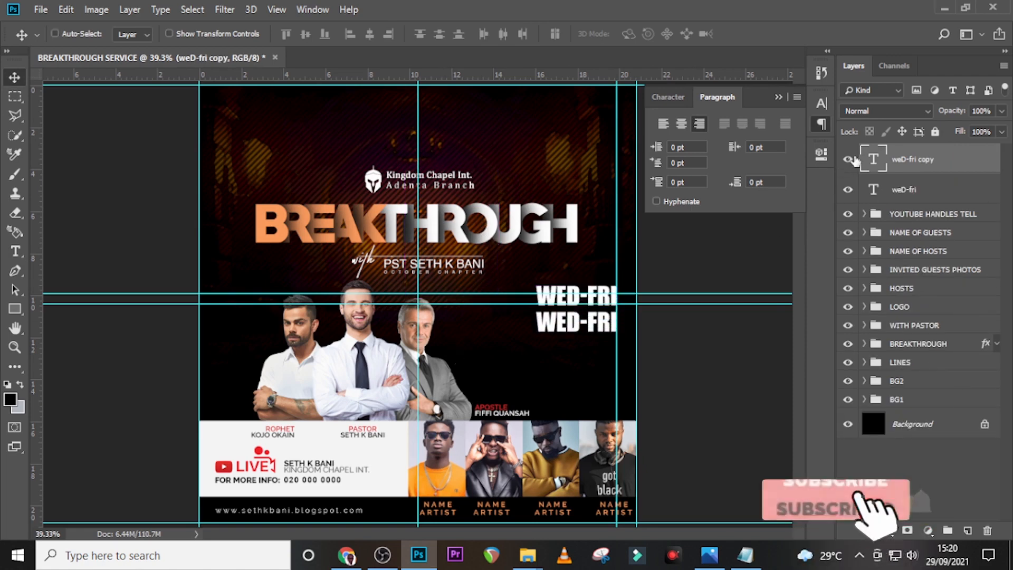
# Replace the text of the WED-FRI copy with "5th" copied from the U17.txt notes
pyautogui.doubleClick(873, 159)
pyautogui.click(745, 553)
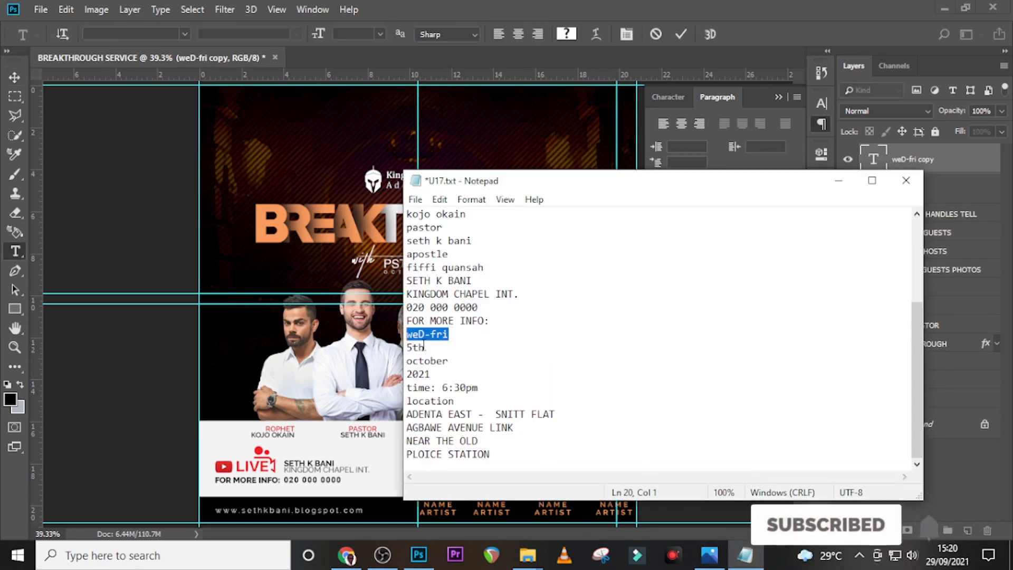
pyautogui.press('Down')
pyautogui.hotkey('shift', 'End')
pyautogui.hotkey('ctrl', 'c')
pyautogui.click(934, 153)
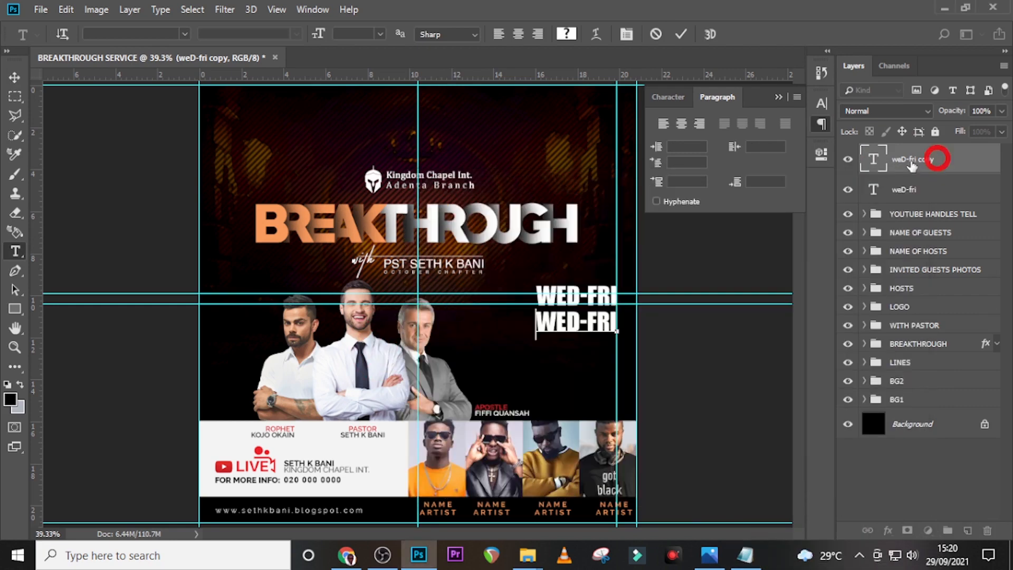
pyautogui.doubleClick(873, 158)
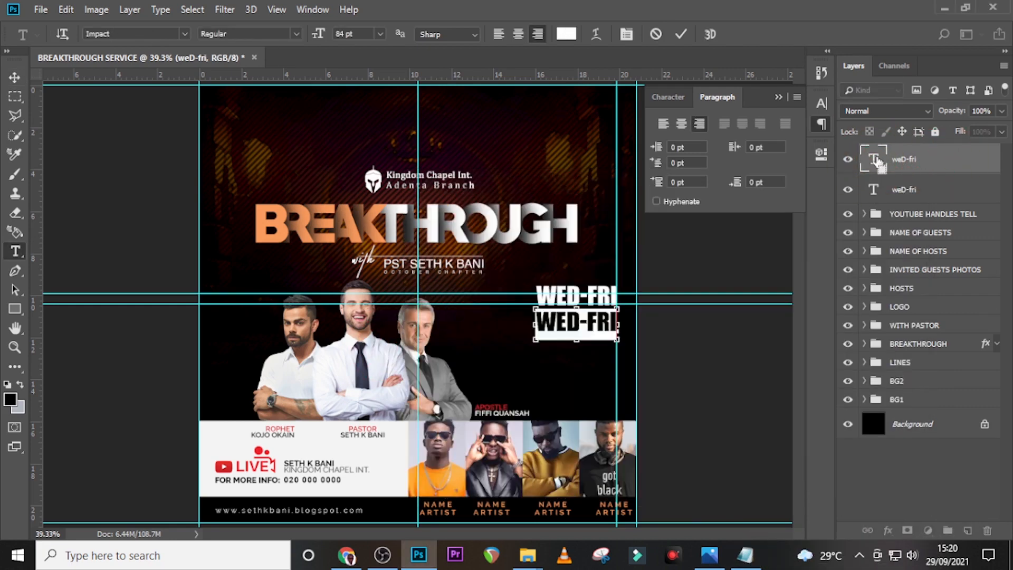
pyautogui.hotkey('ctrl', 'v')
pyautogui.hotkey('ctrl', 'Return')
# Move the 5TH text up close under WED-FRI and left until their left edges line up
pyautogui.press('Right')
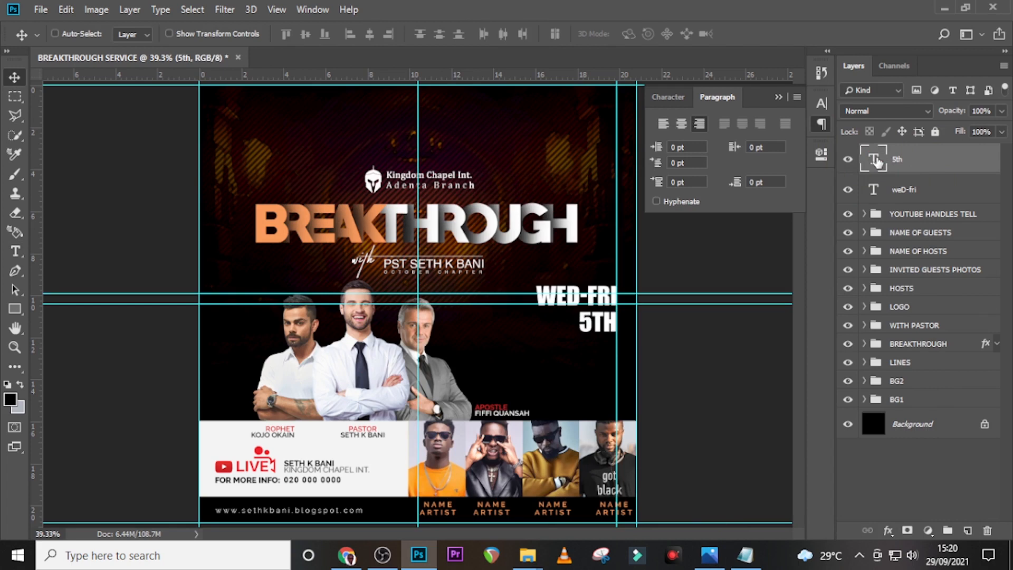
pyautogui.press('Up')
pyautogui.press('Up')
pyautogui.press('Up')
pyautogui.press('Up')
pyautogui.press('Up')
pyautogui.press('Up')
pyautogui.press('Up')
pyautogui.press('Up')
pyautogui.hotkey('shift', 'Up')
pyautogui.hotkey('shift', 'Up')
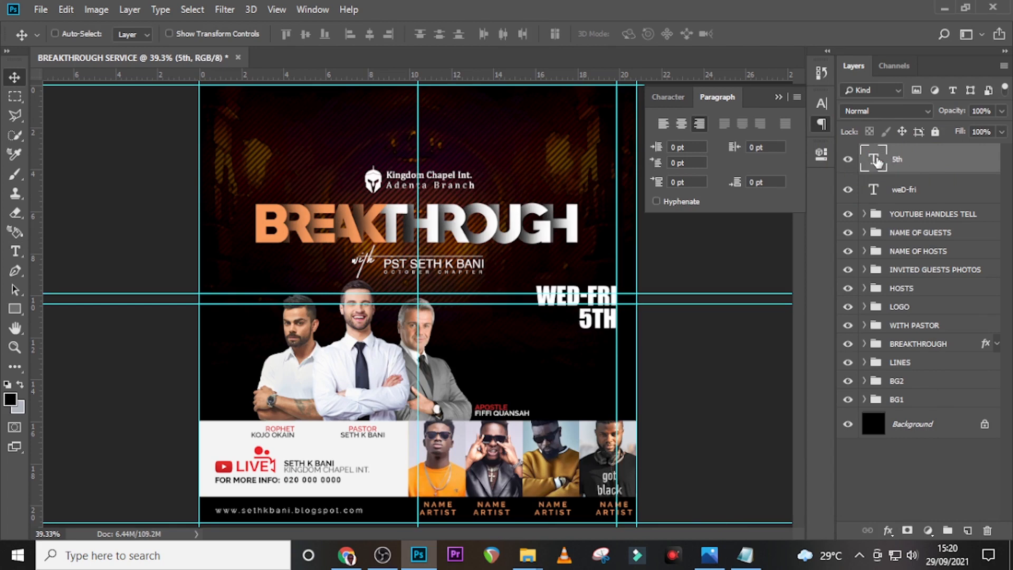
pyautogui.hotkey('shift', 'Left')
pyautogui.hotkey('shift', 'Left')
pyautogui.hotkey('shift', 'Left')
pyautogui.hotkey('shift', 'Left')
pyautogui.hotkey('shift', 'Left')
pyautogui.hotkey('shift', 'Left')
pyautogui.hotkey('shift', 'Left')
pyautogui.hotkey('shift', 'Left')
pyautogui.hotkey('shift', 'Left')
pyautogui.hotkey('shift', 'Left')
pyautogui.hotkey('shift', 'Left')
pyautogui.hotkey('shift', 'Left')
pyautogui.hotkey('shift', 'Left')
pyautogui.hotkey('shift', 'Left')
pyautogui.hotkey('shift', 'Left')
pyautogui.hotkey('shift', 'Left')
pyautogui.hotkey('shift', 'Left')
pyautogui.hotkey('shift', 'Left')
pyautogui.hotkey('shift', 'Left')
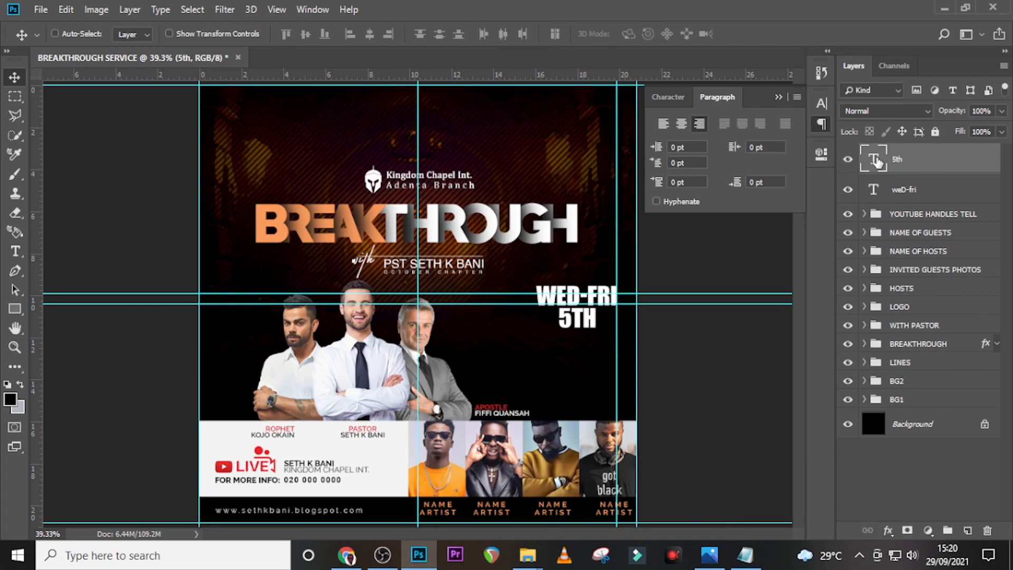
pyautogui.hotkey('shift', 'Left')
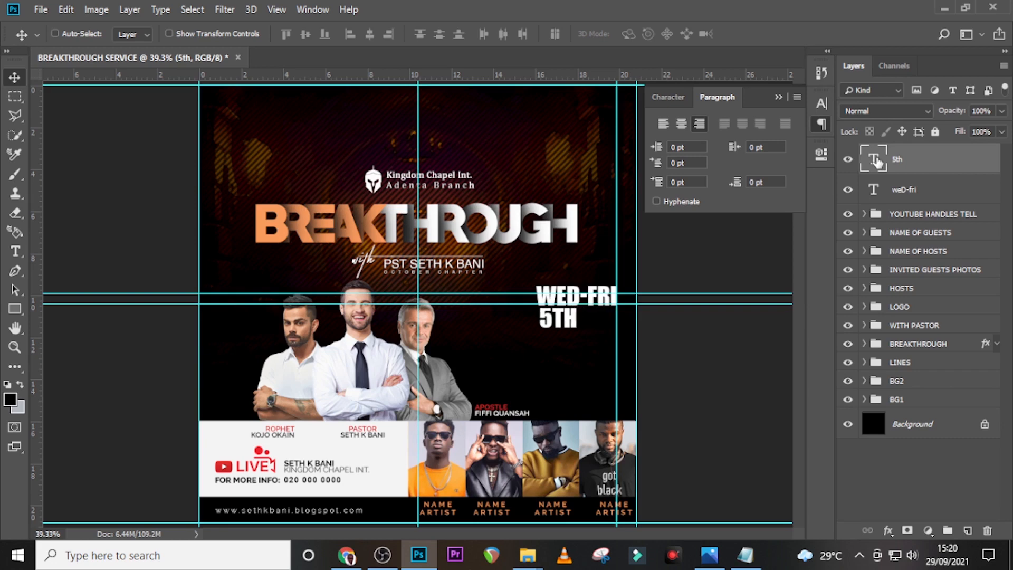
pyautogui.hotkey('shift', 'Left')
pyautogui.hotkey('shift', 'Up')
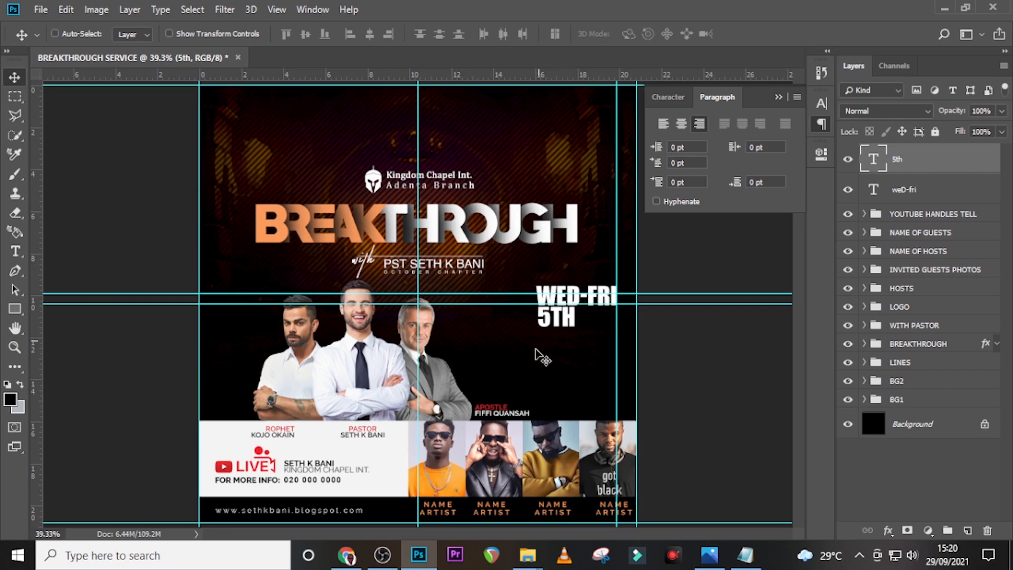
# Add a new text layer in the empty area below the date with "october" copied from the U17.txt notes
pyautogui.press('t')
pyautogui.click(515, 358)
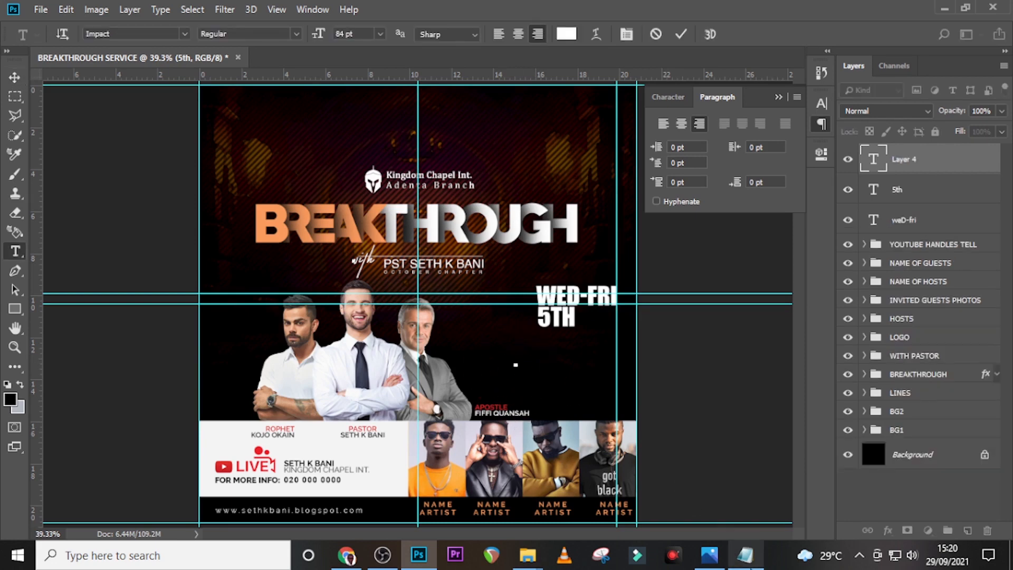
pyautogui.click(745, 554)
pyautogui.moveTo(448, 361); pyautogui.dragTo(395, 366)
pyautogui.hotkey('ctrl', 'c')
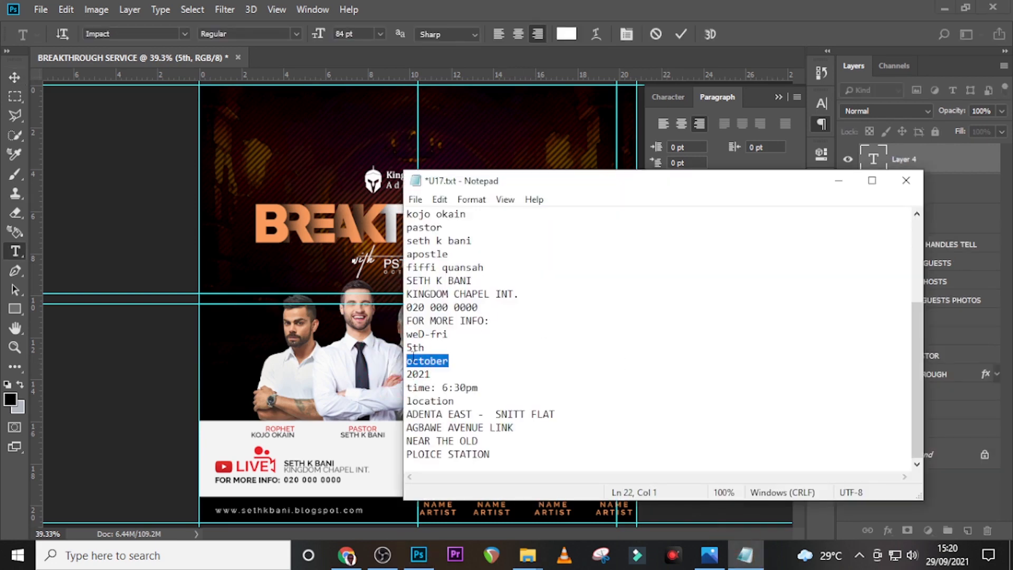
pyautogui.click(587, 9)
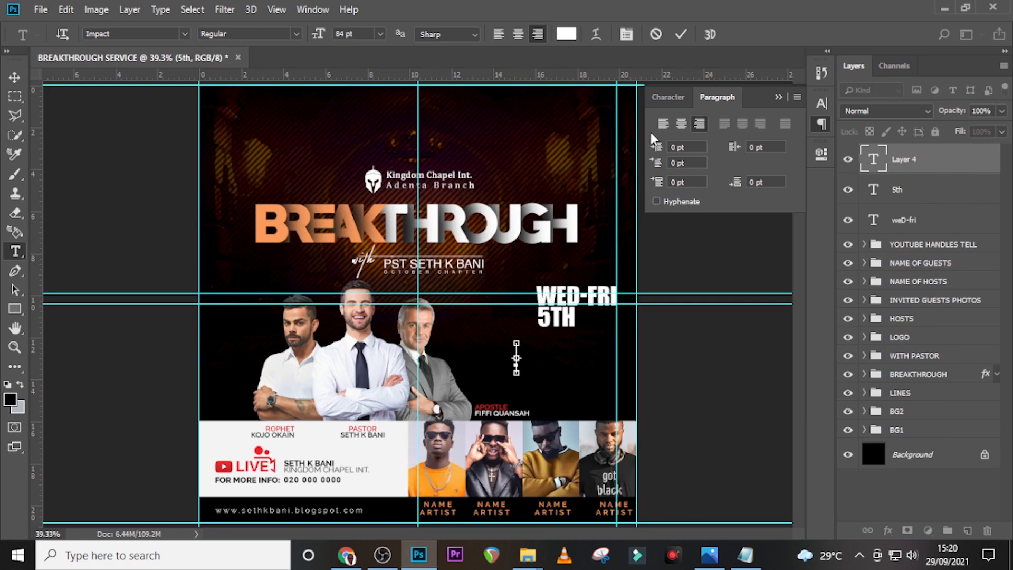
pyautogui.hotkey('ctrl', 'v')
pyautogui.click(903, 168)
# Set the OCTOBER text to the Arial Regular font at 28 pt
pyautogui.click(663, 98)
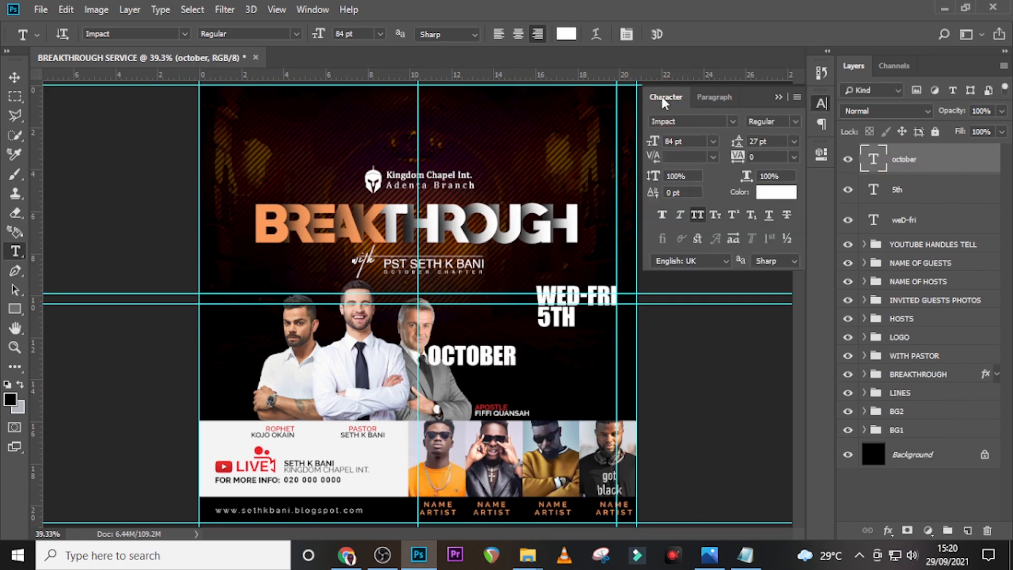
pyautogui.click(731, 121)
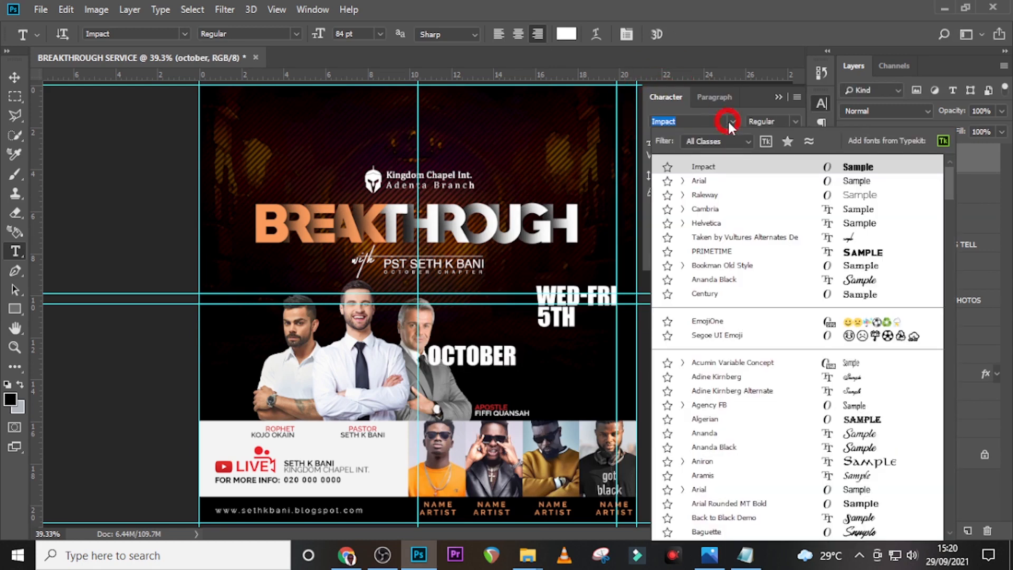
pyautogui.click(723, 179)
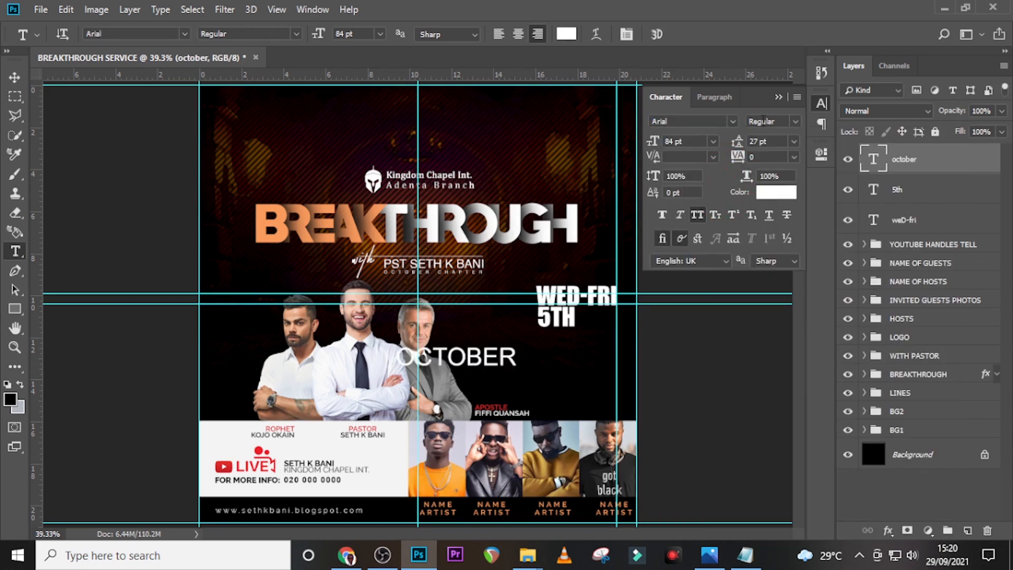
pyautogui.click(794, 122)
pyautogui.click(799, 122)
pyautogui.moveTo(690, 143); pyautogui.dragTo(628, 144)
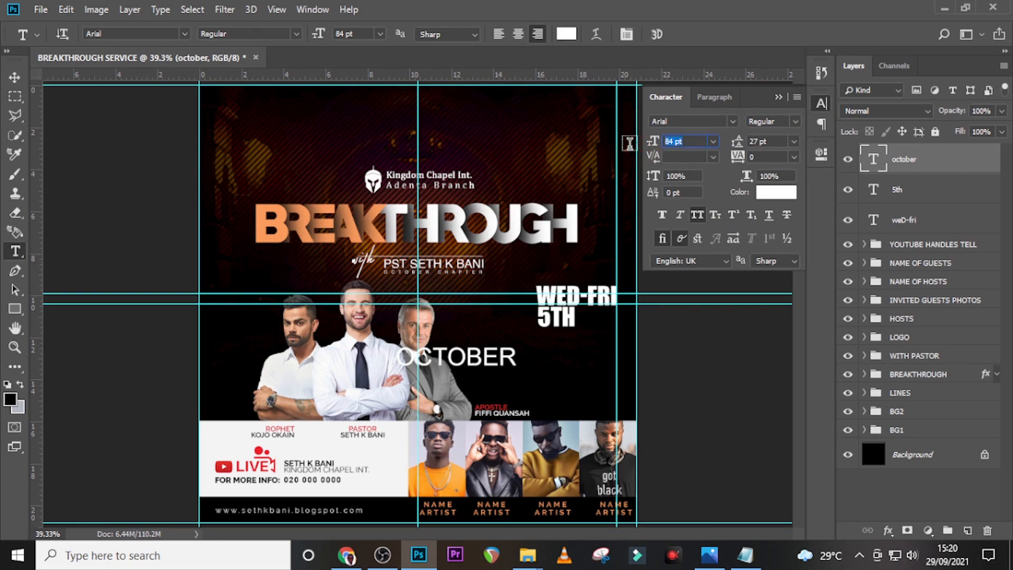
pyautogui.write('28')
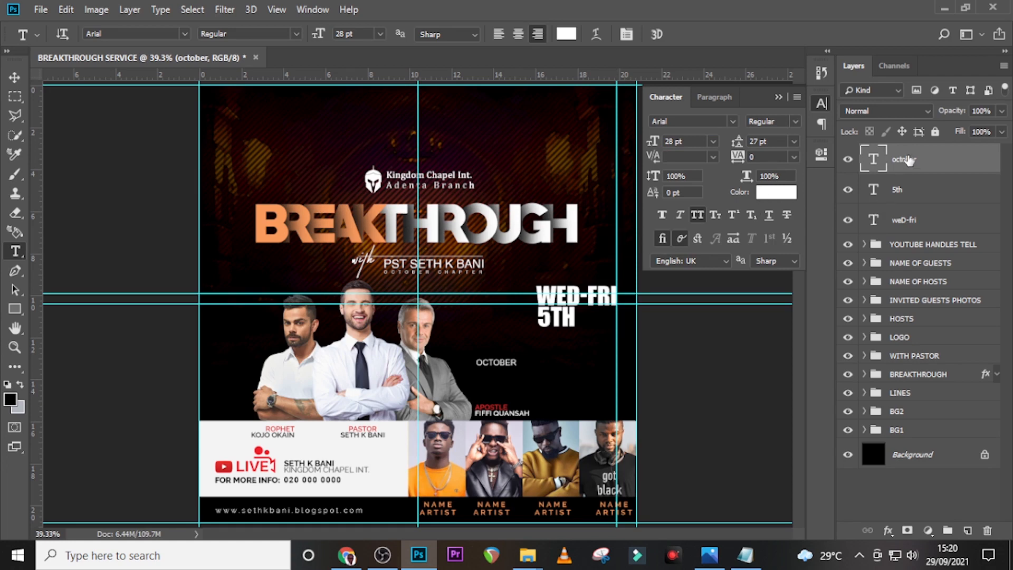
# Move the OCTOBER text beside 5TH, just under WED-FRI, with its right edge on the inner vertical guide
pyautogui.press('v')
pyautogui.moveTo(521, 365); pyautogui.dragTo(618, 310)
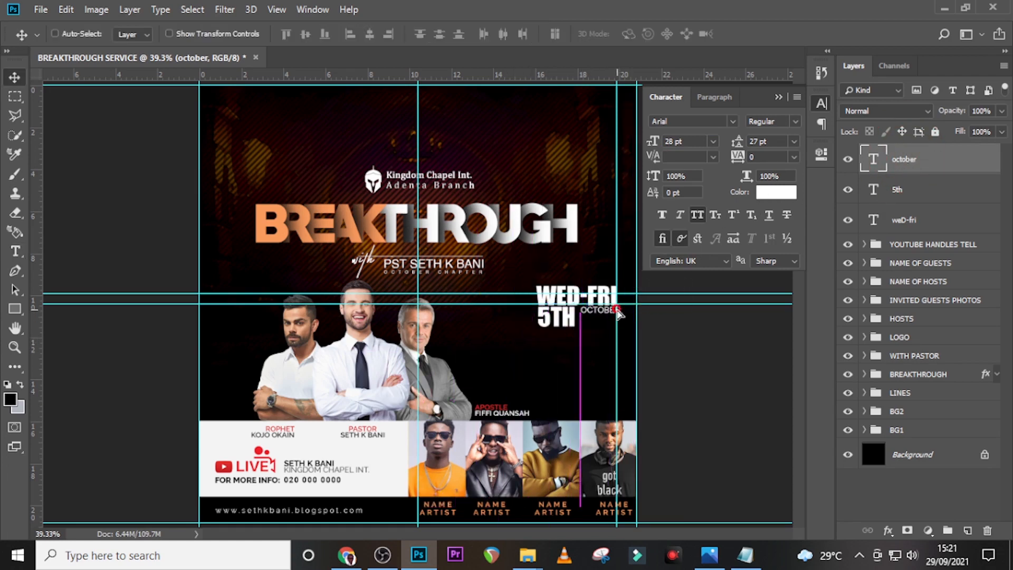
pyautogui.hotkey('ctrl', '+')
pyautogui.hotkey('ctrl', '+')
pyautogui.scroll(5, 291, 303)
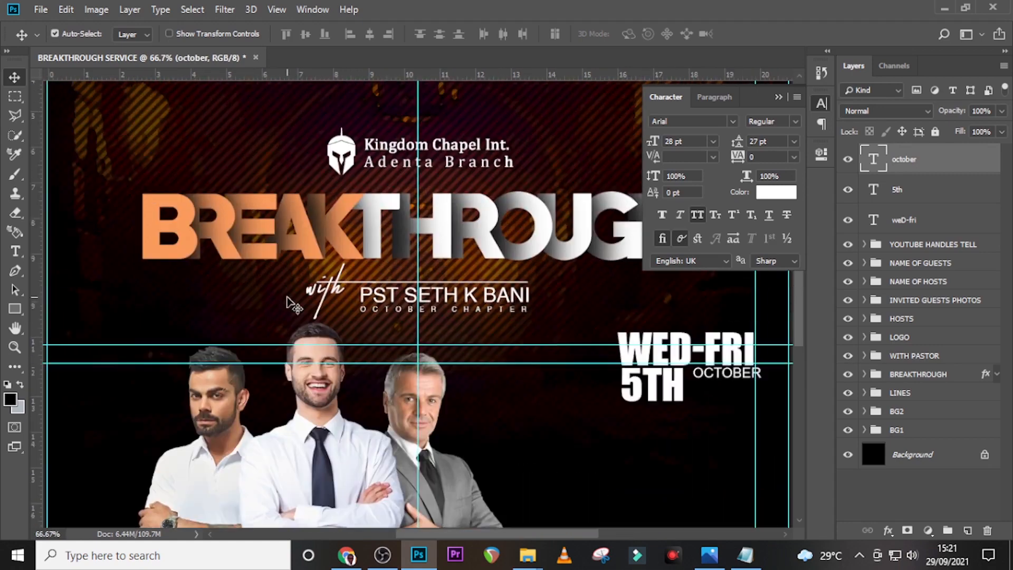
pyautogui.moveTo(429, 533); pyautogui.dragTo(483, 534)
pyautogui.press('Left')
pyautogui.press('Left')
pyautogui.press('Left')
pyautogui.press('Left')
pyautogui.press('Left')
pyautogui.press('Left')
pyautogui.press('Left')
pyautogui.press('Left')
pyautogui.press('Left')
pyautogui.press('Left')
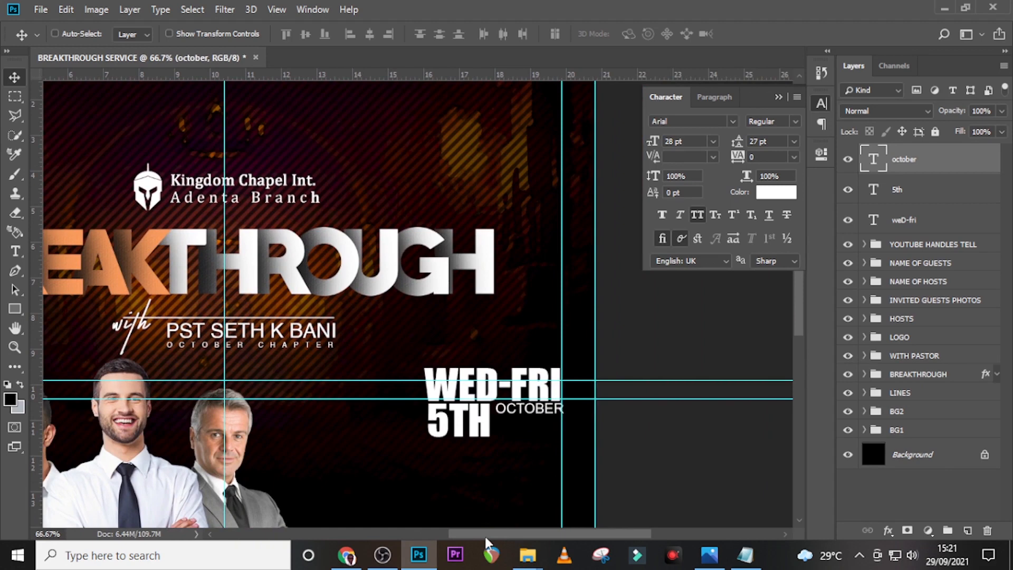
pyautogui.press('Down')
pyautogui.press('Down')
pyautogui.press('Down')
pyautogui.press('Down')
pyautogui.press('Down')
pyautogui.press('Down')
pyautogui.press('Left')
pyautogui.press('Left')
pyautogui.press('Left')
pyautogui.press('Left')
pyautogui.press('Left')
pyautogui.press('Left')
pyautogui.press('Left')
pyautogui.press('Left')
pyautogui.press('Left')
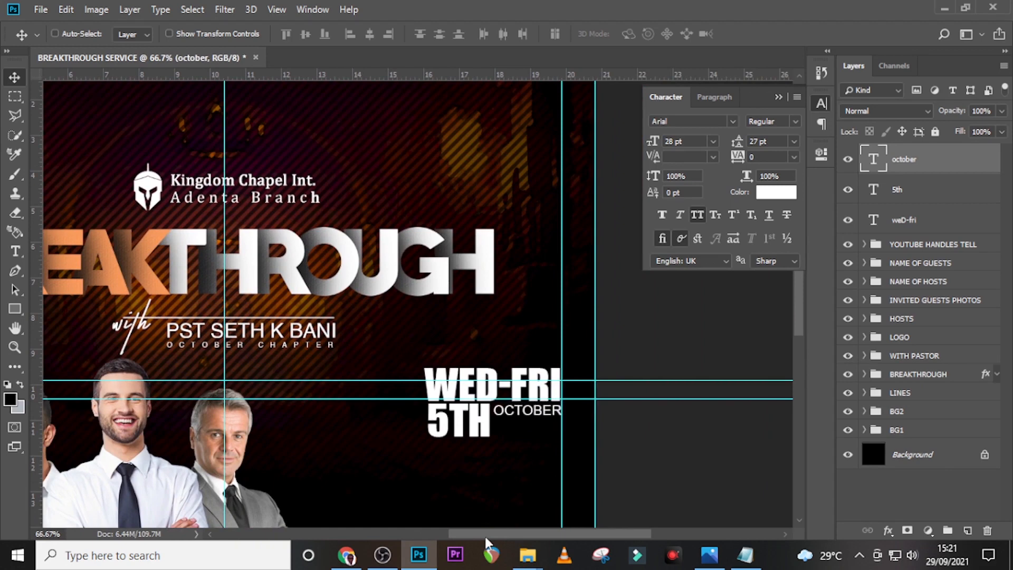
pyautogui.press('Down')
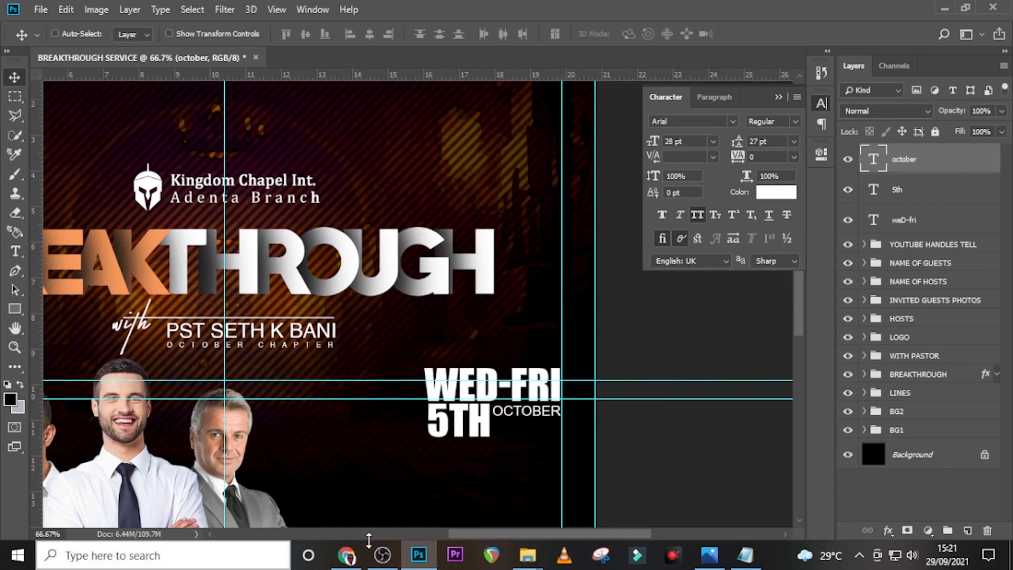
# Colour the OCTOBER text orange (f99c5c) sampled from the BREAK letters of the title, and nudge it slightly down
pyautogui.click(775, 192)
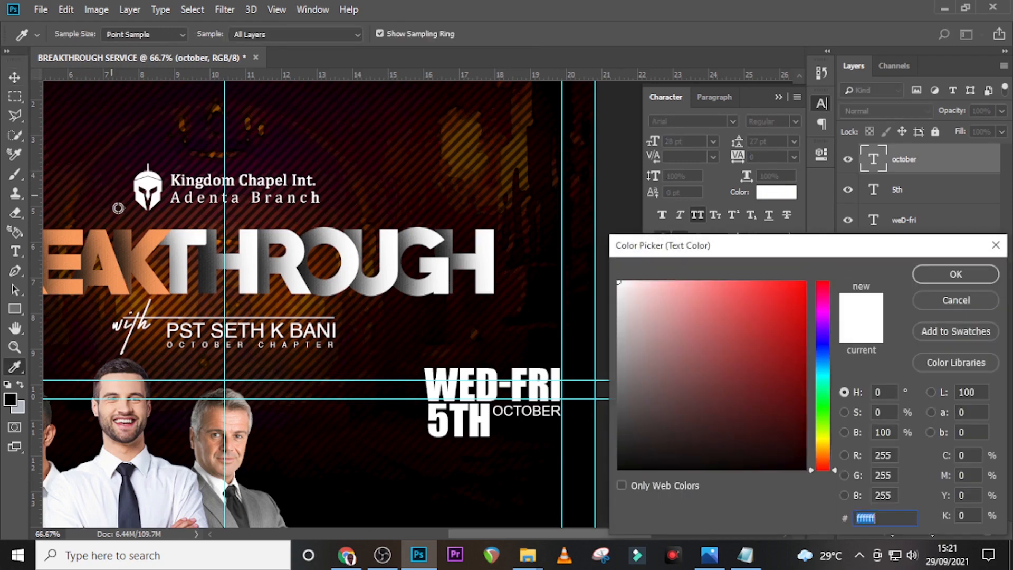
pyautogui.click(164, 231)
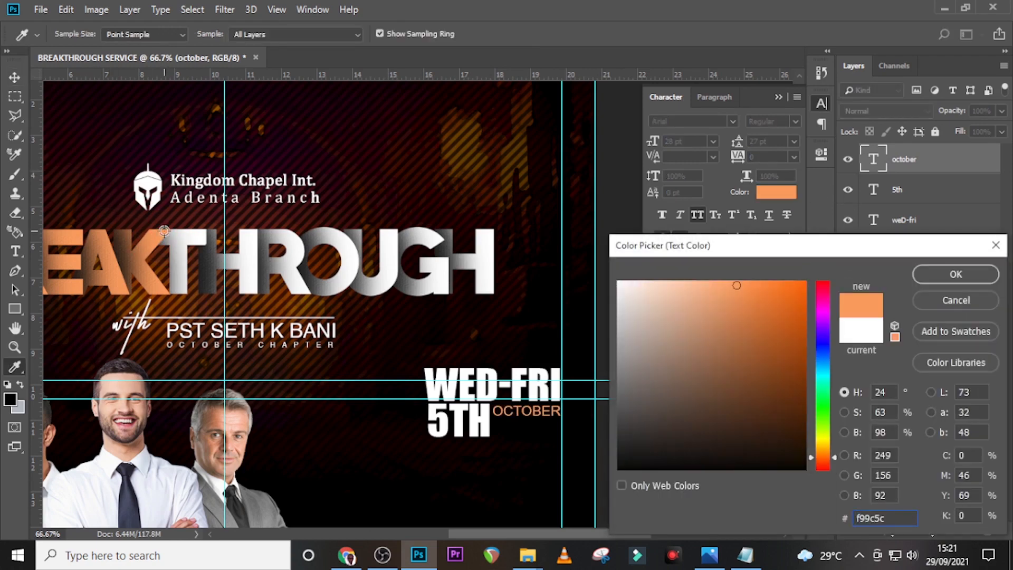
pyautogui.click(929, 275)
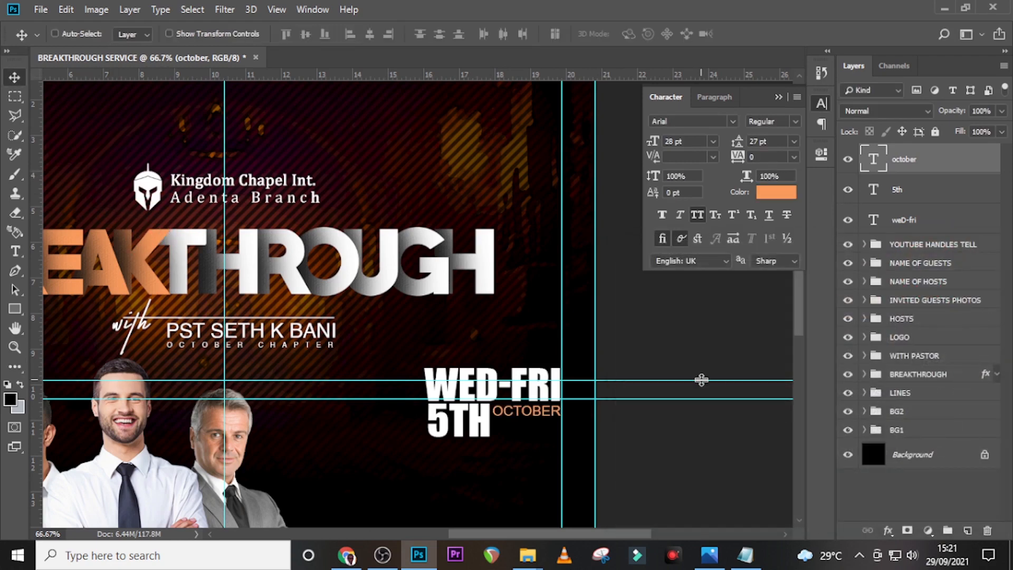
pyautogui.press('Down')
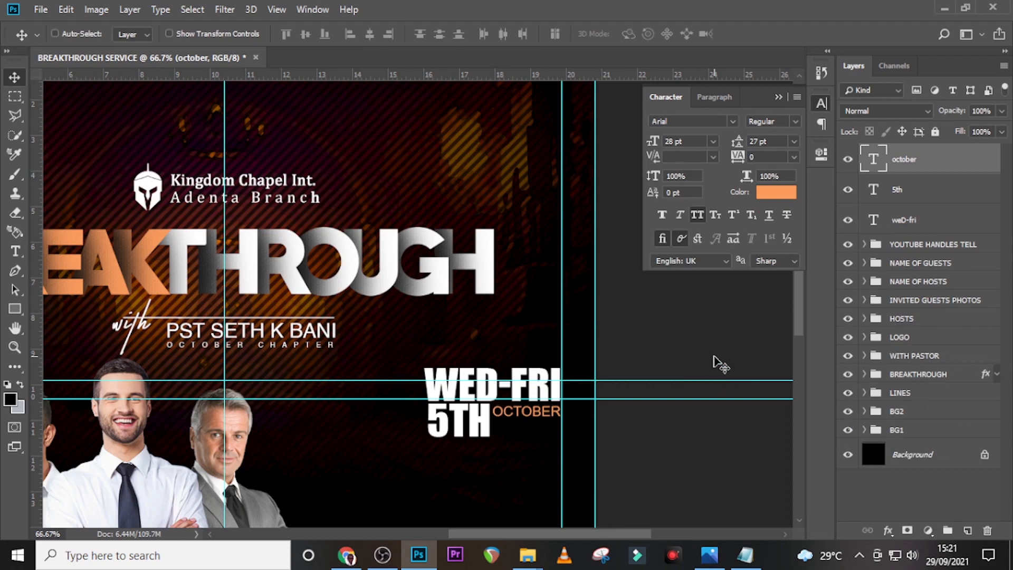
# Duplicate the OCTOBER text layer and move the copy directly beneath the original
pyautogui.hotkey('ctrl', 'j')
pyautogui.hotkey('shift', 'Down')
pyautogui.hotkey('shift', 'Down')
pyautogui.hotkey('shift', 'Down')
pyautogui.hotkey('shift', 'Down')
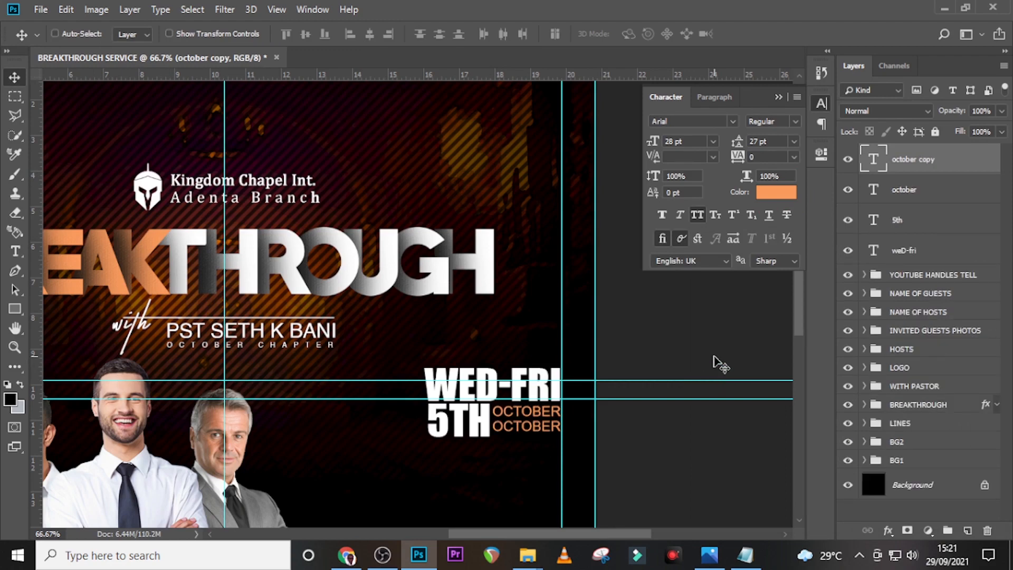
# Replace the text of the OCTOBER copy with "2021" copied from the U17.txt notes
pyautogui.click(745, 555)
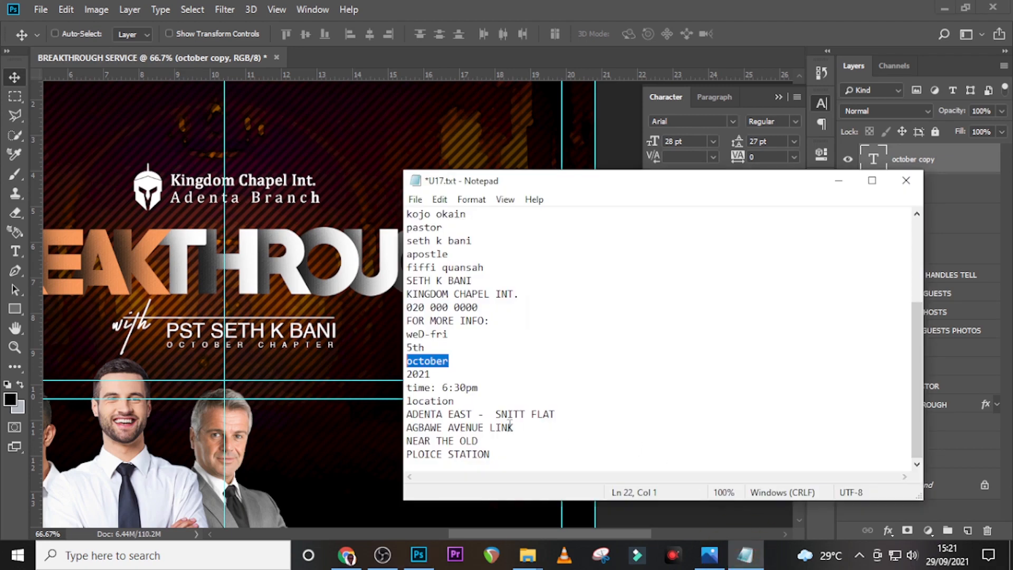
pyautogui.doubleClick(422, 374)
pyautogui.click(707, 6)
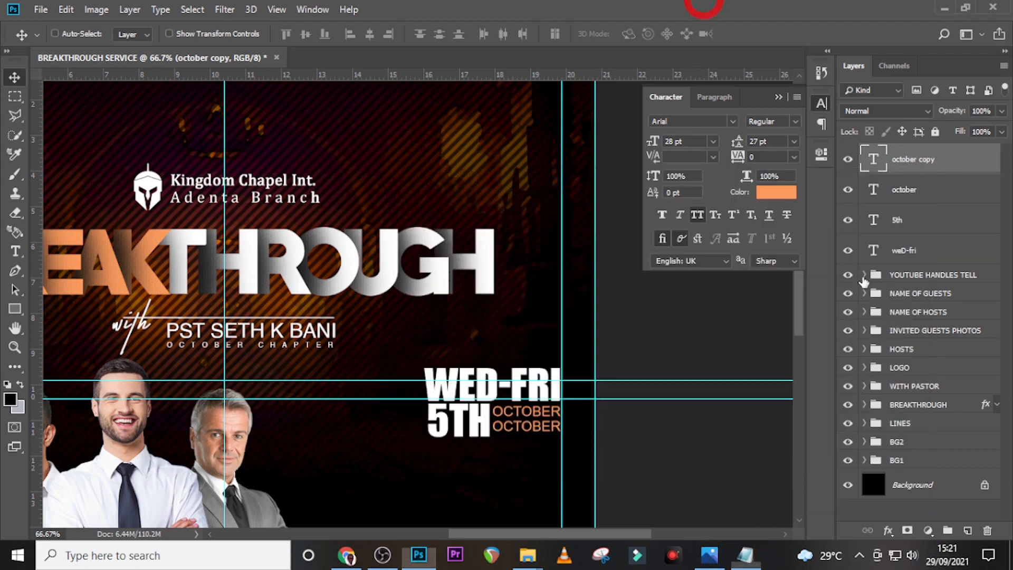
pyautogui.doubleClick(874, 160)
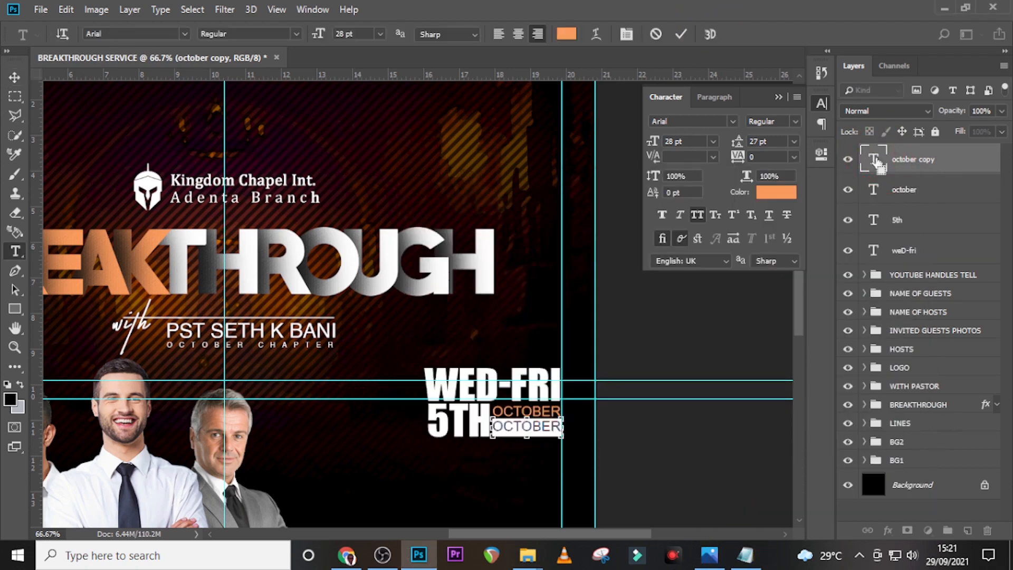
pyautogui.hotkey('ctrl', 'v')
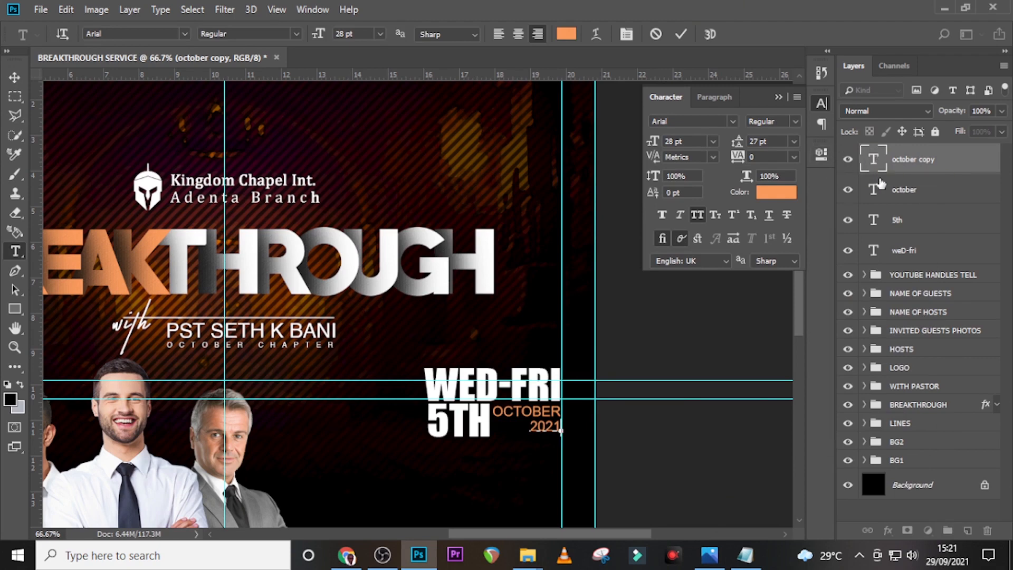
pyautogui.click(876, 160)
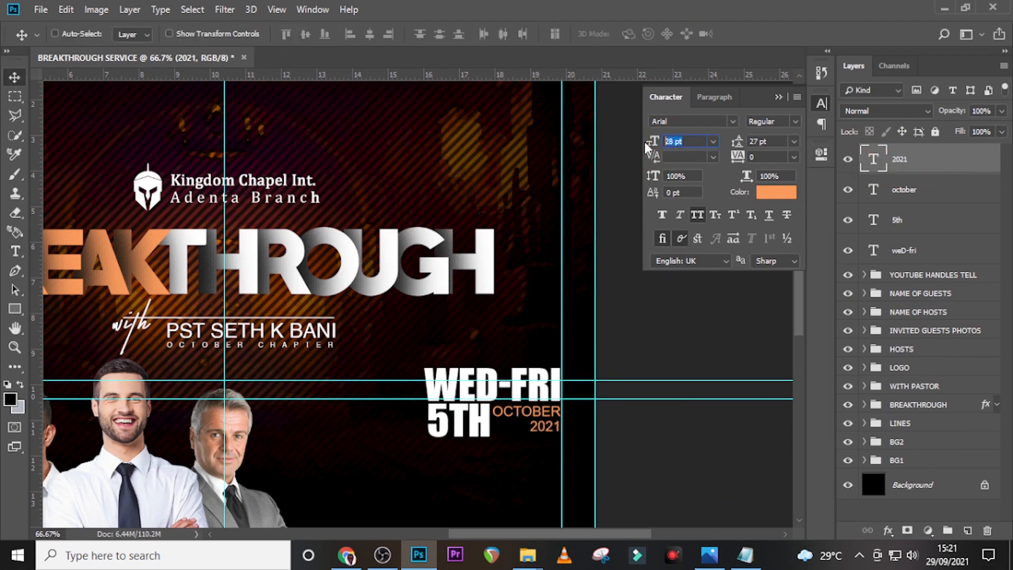
# Set the 2021 text to 42 pt with tracking 300 and shift it slightly down to clear OCTOBER
pyautogui.write('42')
pyautogui.press('Return')
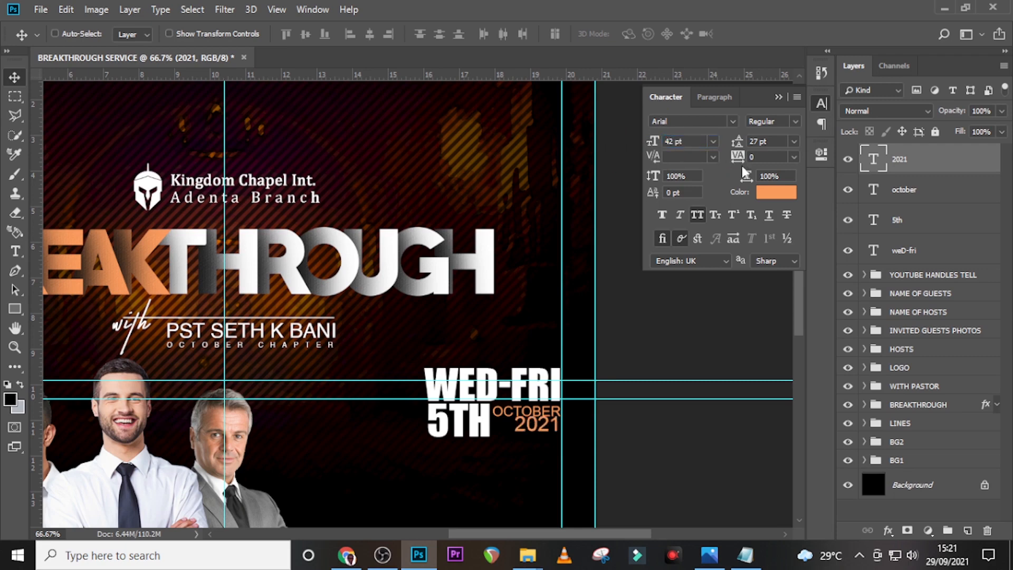
pyautogui.write('300')
pyautogui.press('Return')
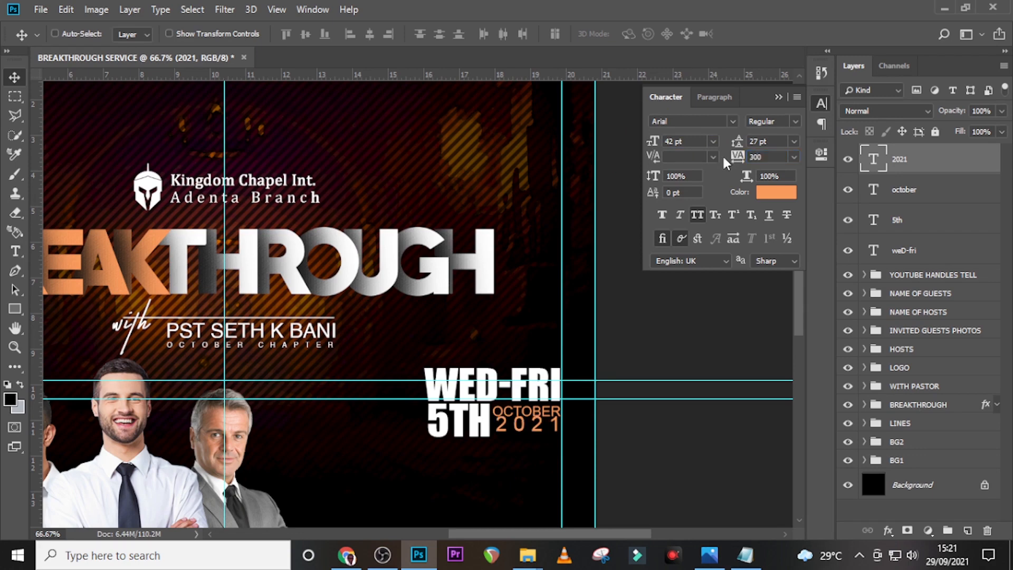
pyautogui.click(918, 158)
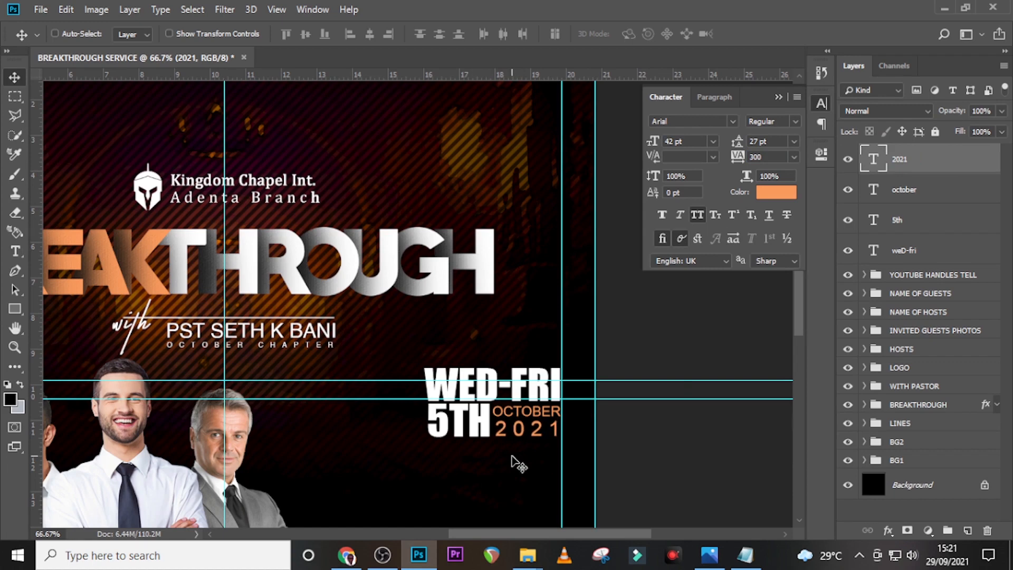
# Group the WED-FRI, 5TH, OCTOBER and 2021 text layers and name the group DATE
pyautogui.click(778, 97)
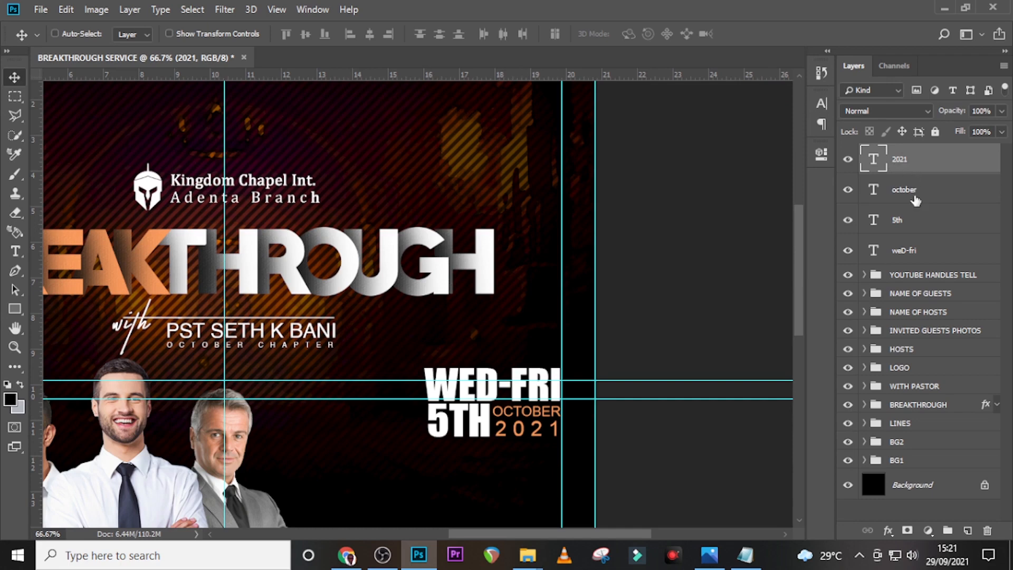
pyautogui.keyDown('shift'); pyautogui.click(905, 251); pyautogui.keyUp('shift')
pyautogui.hotkey('ctrl', 'g')
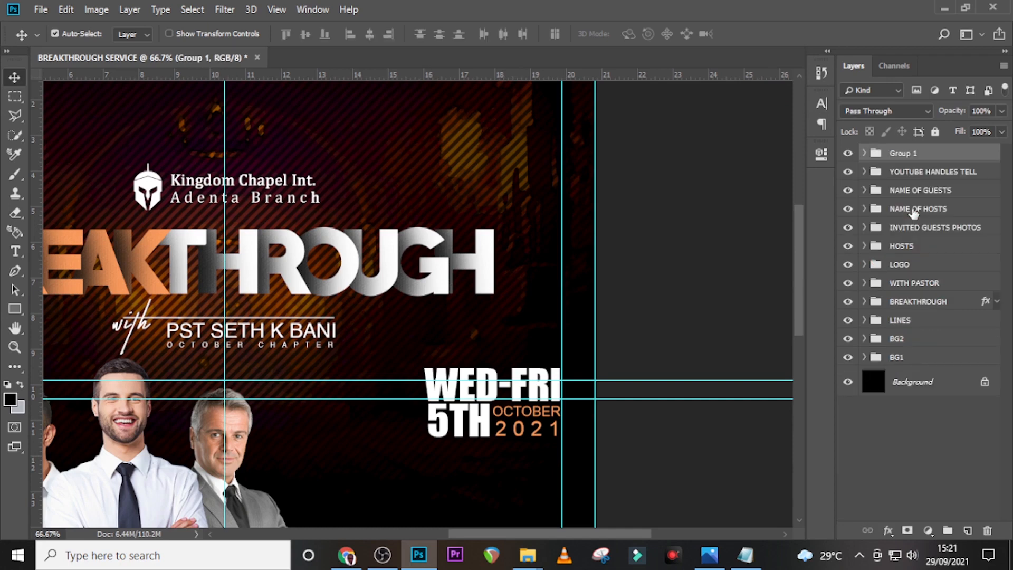
pyautogui.doubleClick(900, 153)
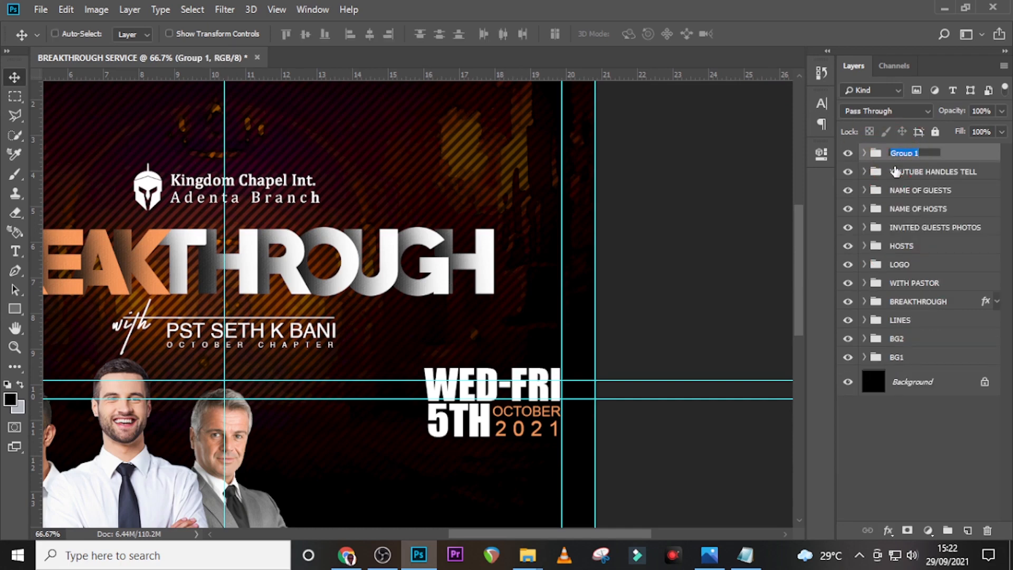
pyautogui.write('DATE')
pyautogui.press('Return')
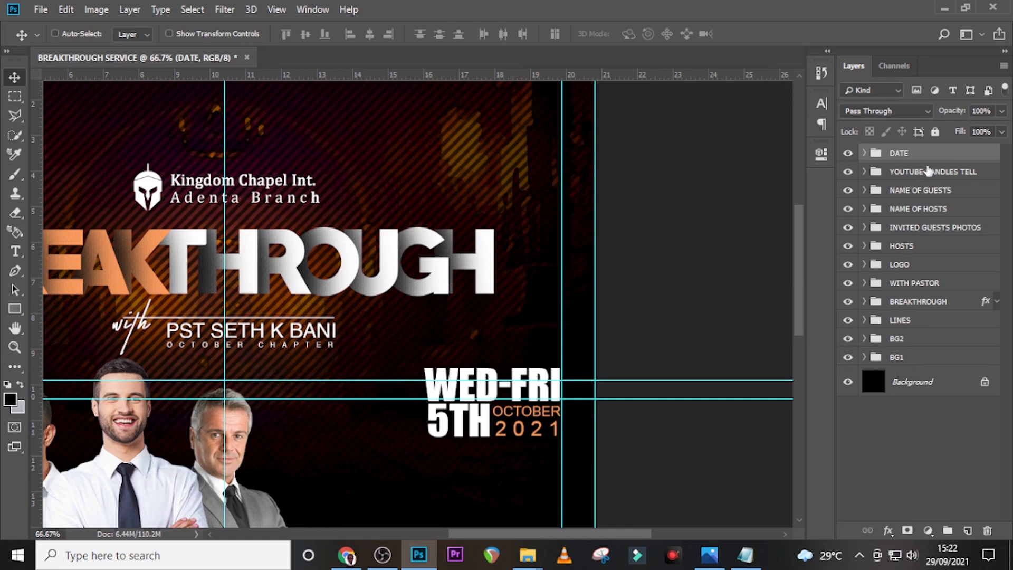
# Add a text layer below the date block reading "time: 6:30pm", copied from the U17.txt notes
pyautogui.scroll(-2, 697, 177)
pyautogui.scroll(-3, 696, 182)
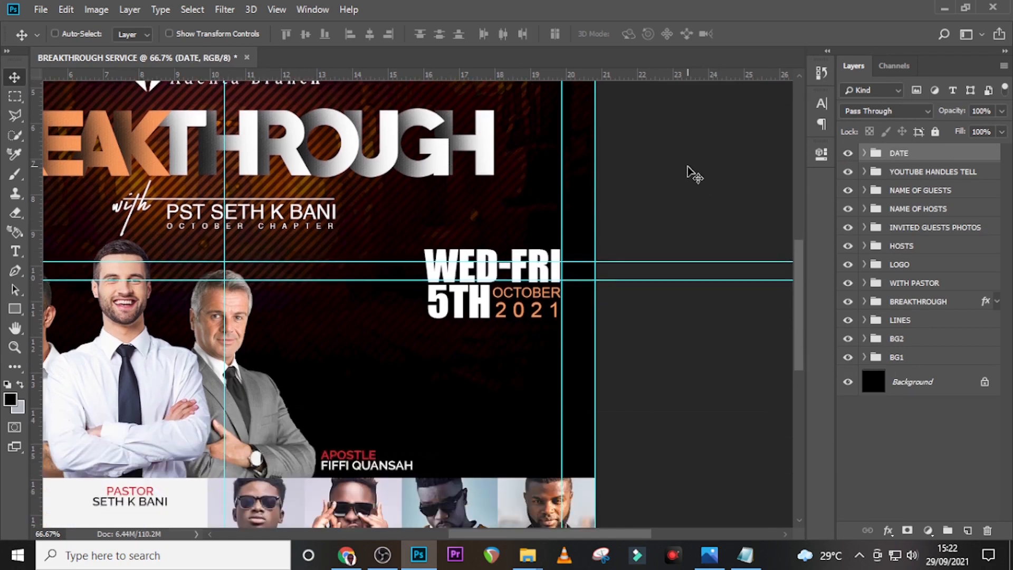
pyautogui.scroll(-3, 704, 177)
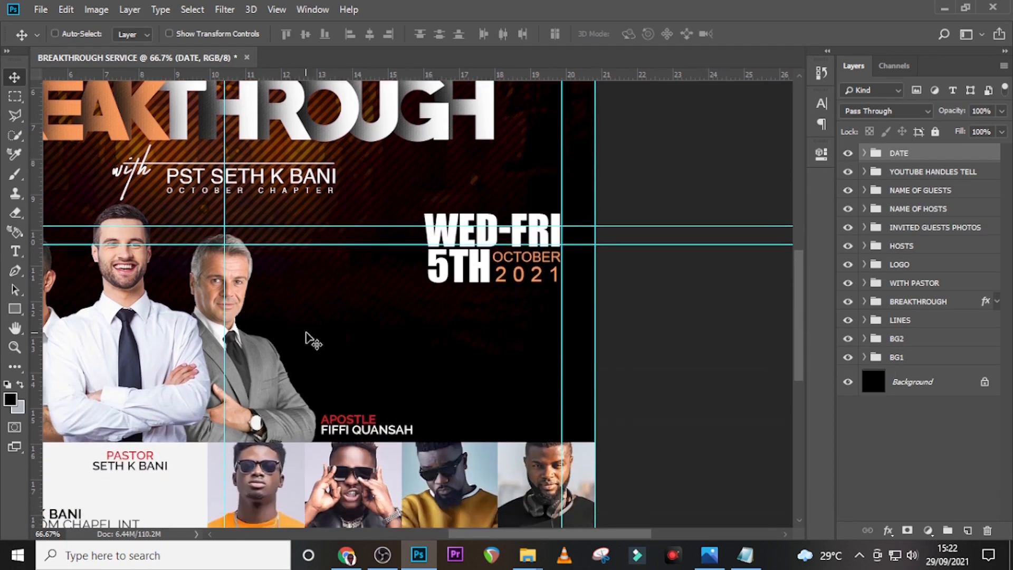
pyautogui.press('t')
pyautogui.click(441, 308)
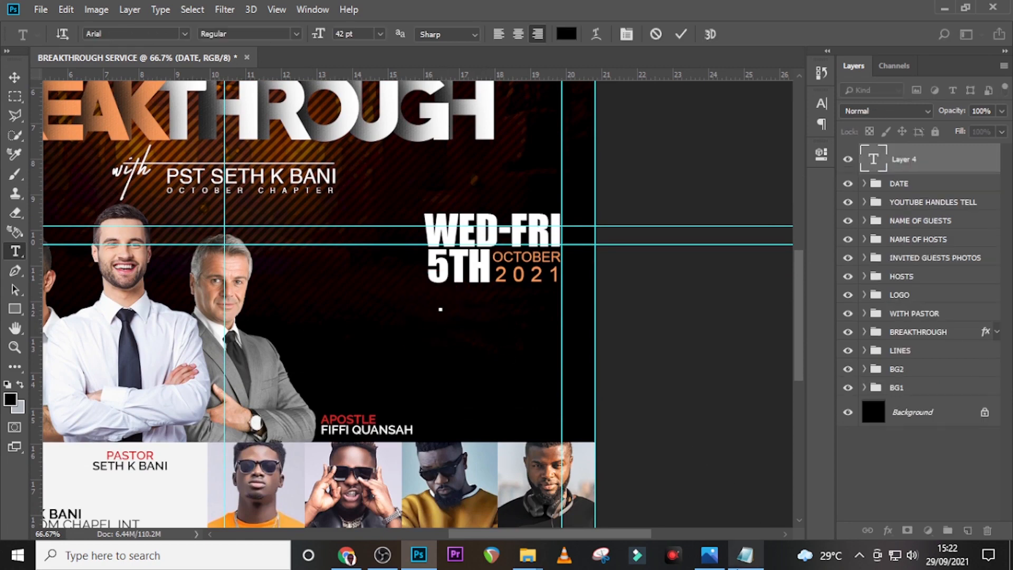
pyautogui.click(745, 555)
pyautogui.moveTo(483, 388); pyautogui.dragTo(406, 388)
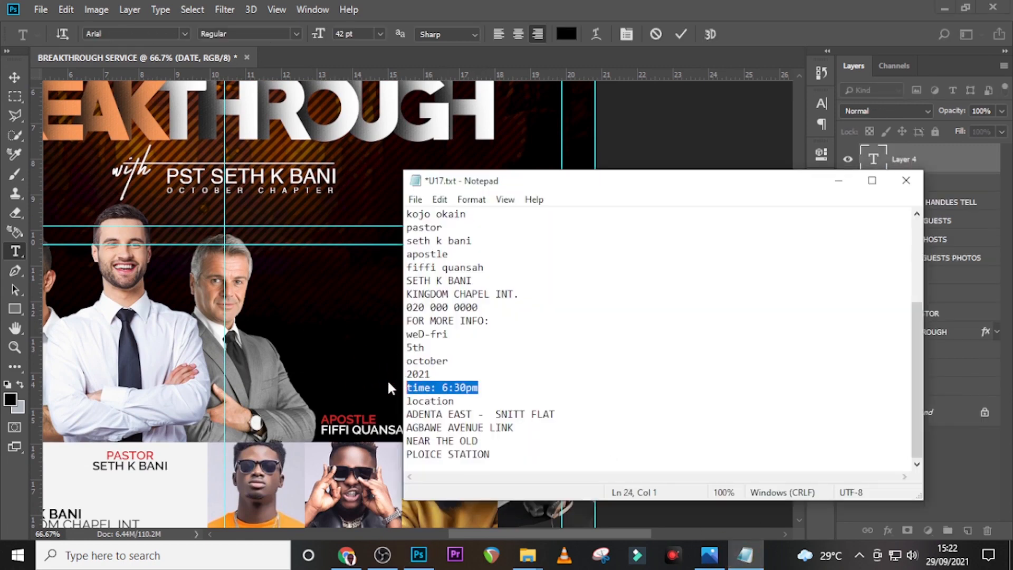
pyautogui.click(667, 3)
pyautogui.hotkey('ctrl', 'v')
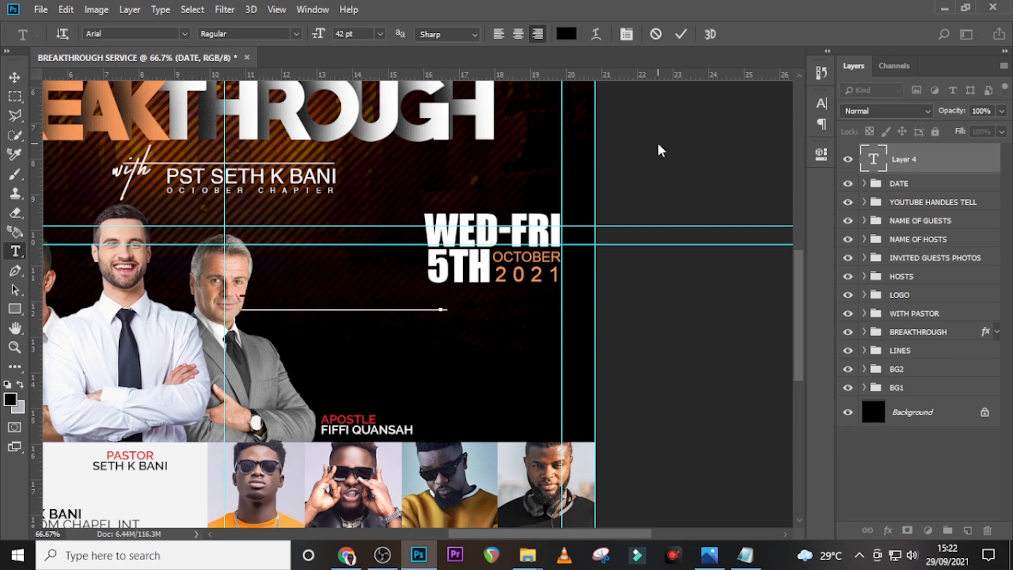
pyautogui.click(903, 159)
# Colour the TIME: 6:30PM text white (ffffff) and move it beneath the date block
pyautogui.click(821, 103)
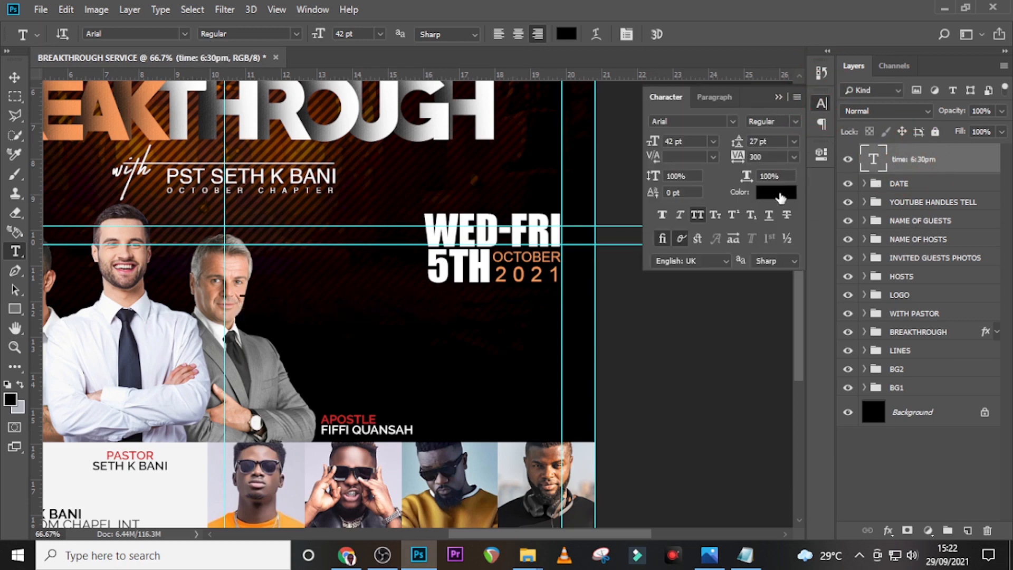
pyautogui.click(776, 192)
pyautogui.click(619, 282)
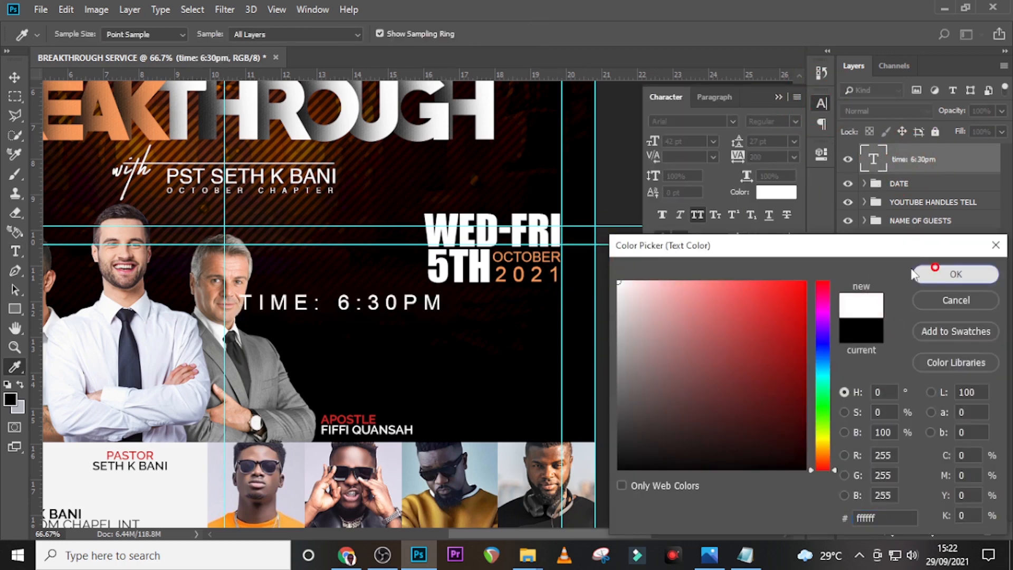
pyautogui.click(955, 274)
pyautogui.press('v')
pyautogui.moveTo(367, 304); pyautogui.dragTo(494, 311)
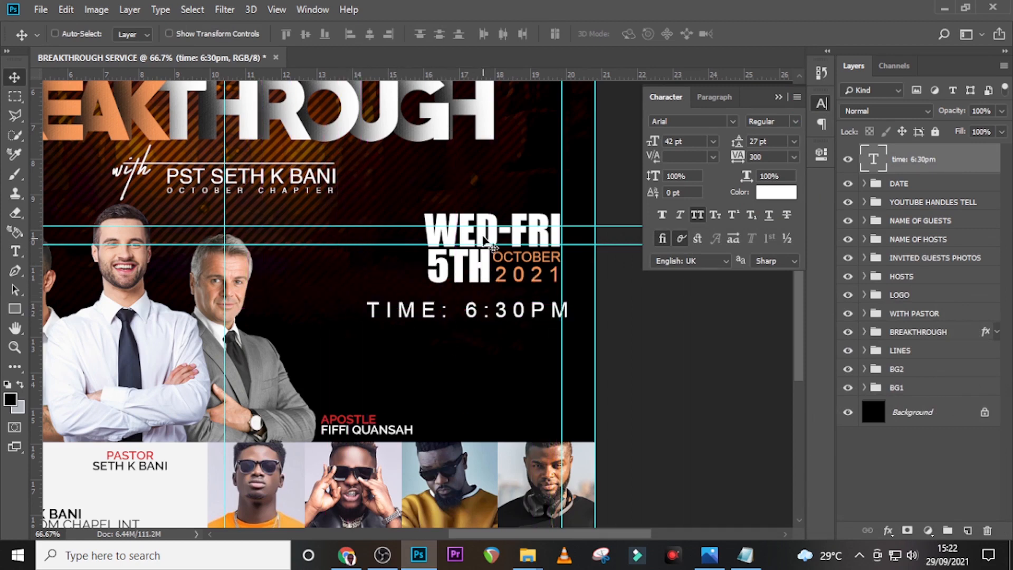
# Format the TIME: 6:30PM text in Helvetica Bold at 36 pt with tracking 0
pyautogui.click(733, 122)
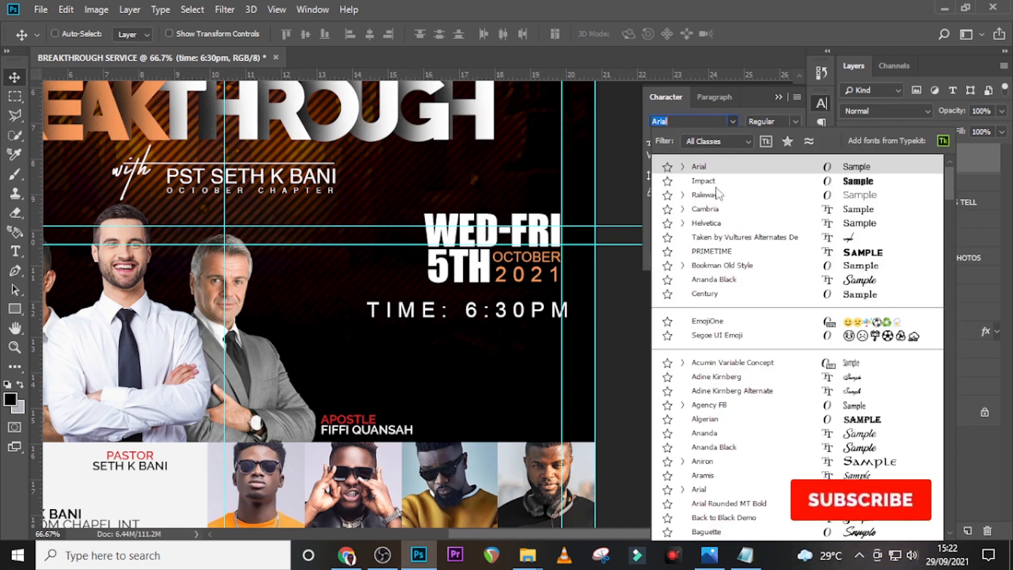
pyautogui.click(710, 223)
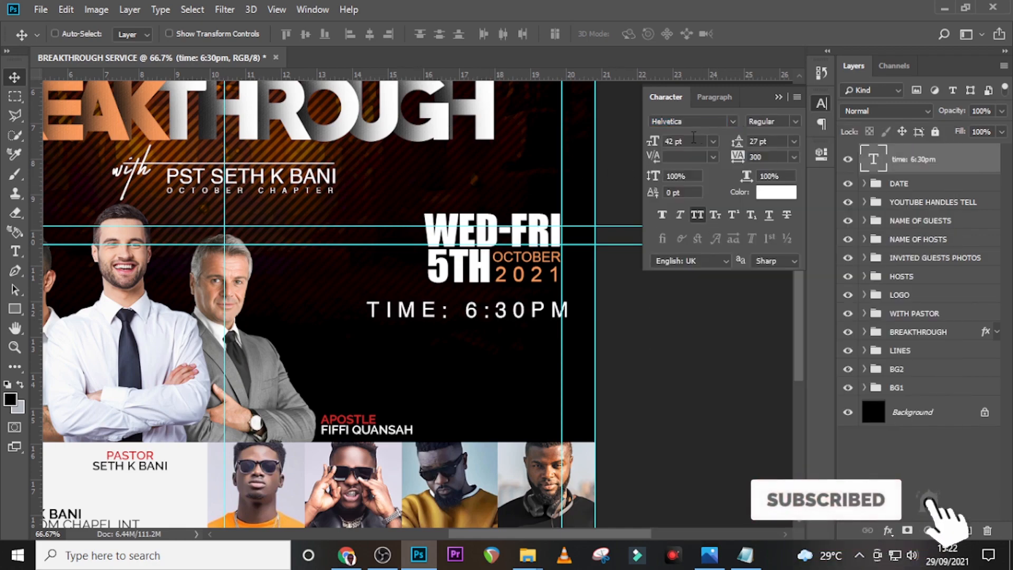
pyautogui.click(795, 121)
pyautogui.click(769, 160)
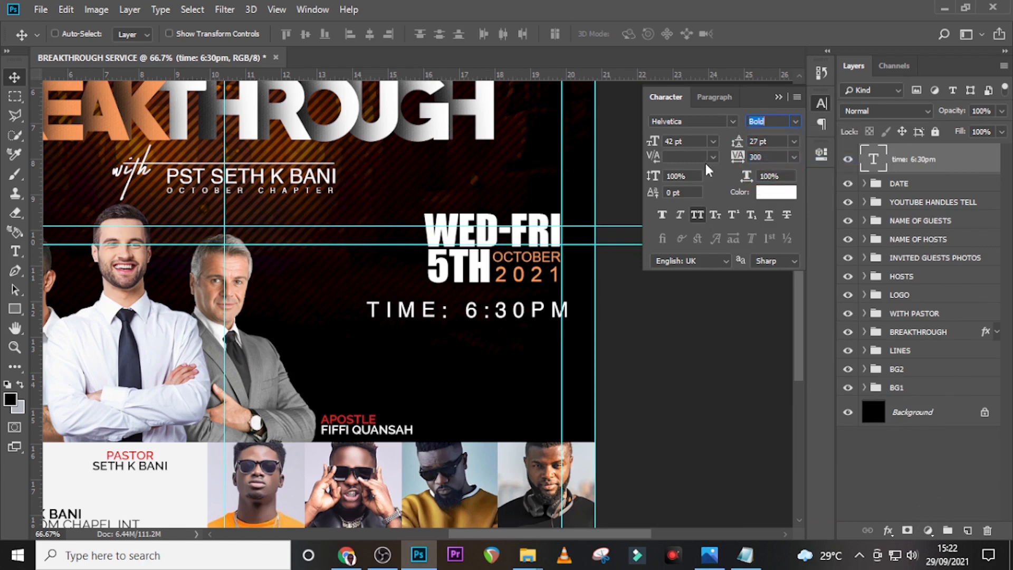
pyautogui.click(697, 141)
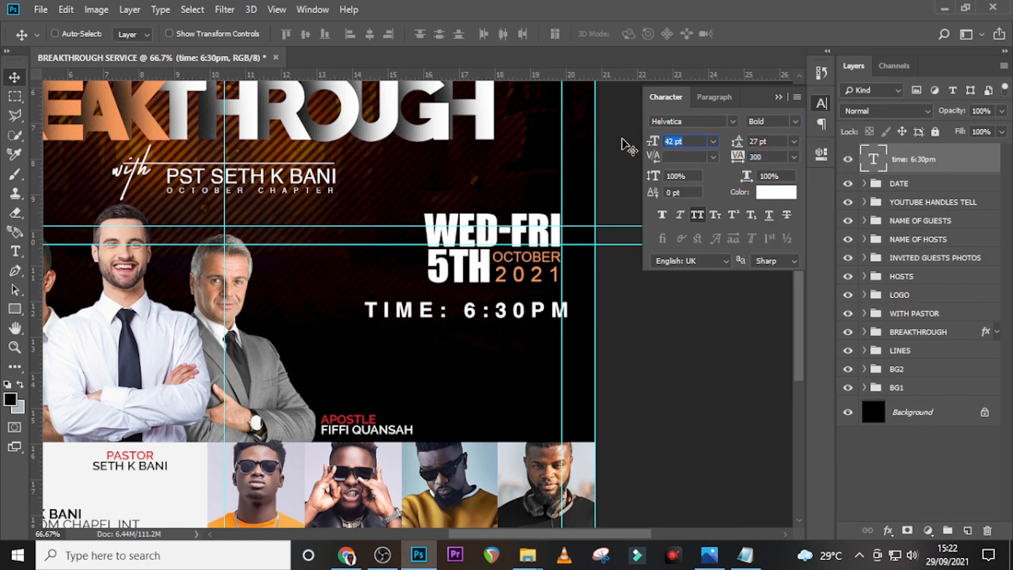
pyautogui.write('36')
pyautogui.press('Return')
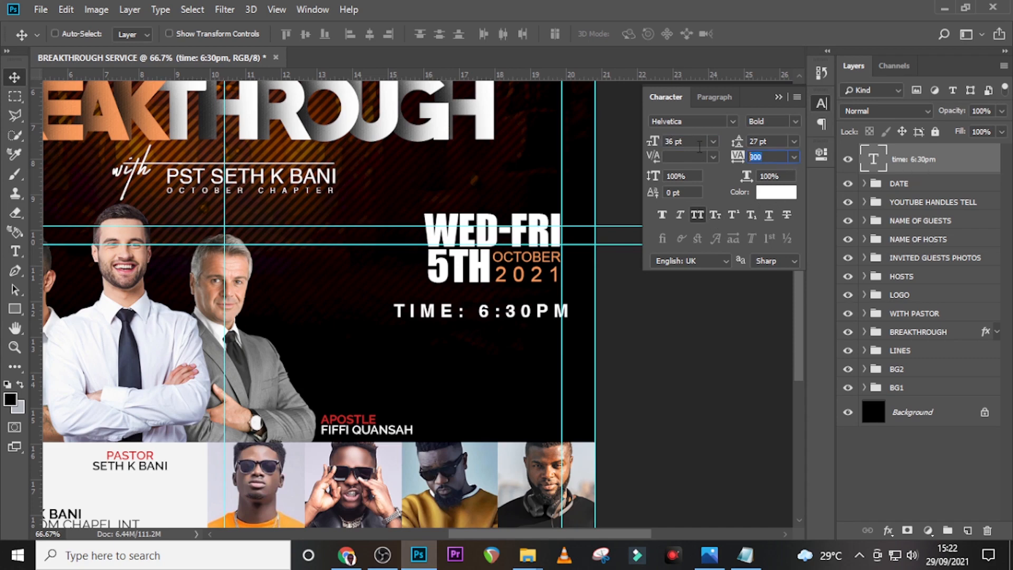
pyautogui.write('0')
pyautogui.press('Return')
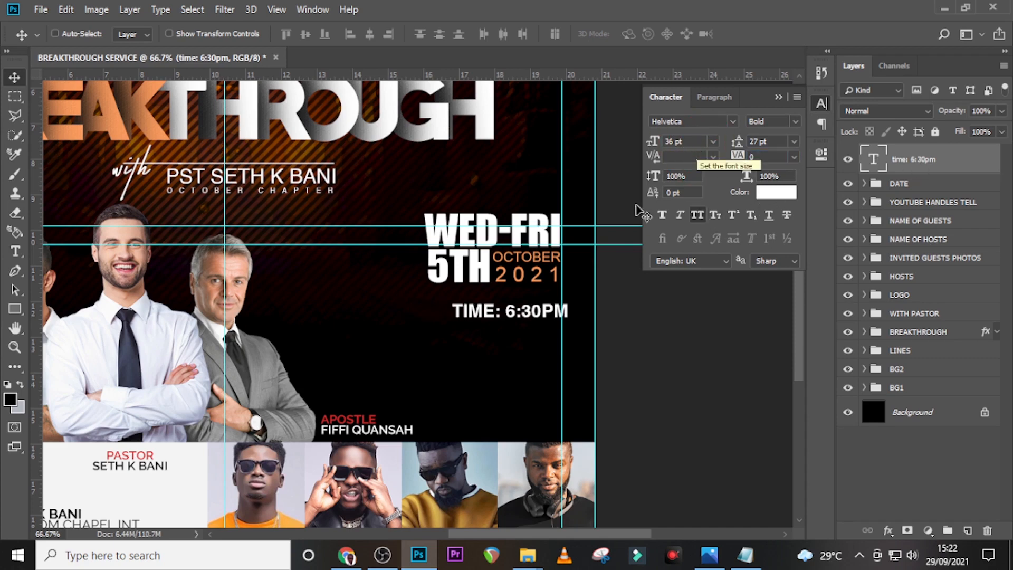
# Nudge the TIME: 6:30PM text left to centre it under the date block, and slightly up towards it
pyautogui.press('Left')
pyautogui.press('Left')
pyautogui.press('Left')
pyautogui.press('Left')
pyautogui.press('Left')
pyautogui.press('Left')
pyautogui.press('Left')
pyautogui.press('Left')
pyautogui.press('Left')
pyautogui.press('Left')
pyautogui.press('Left')
pyautogui.press('Left')
pyautogui.press('Left')
pyautogui.press('Left')
pyautogui.press('Left')
pyautogui.press('Left')
pyautogui.press('Left')
pyautogui.press('Left')
pyautogui.press('Left')
pyautogui.press('Left')
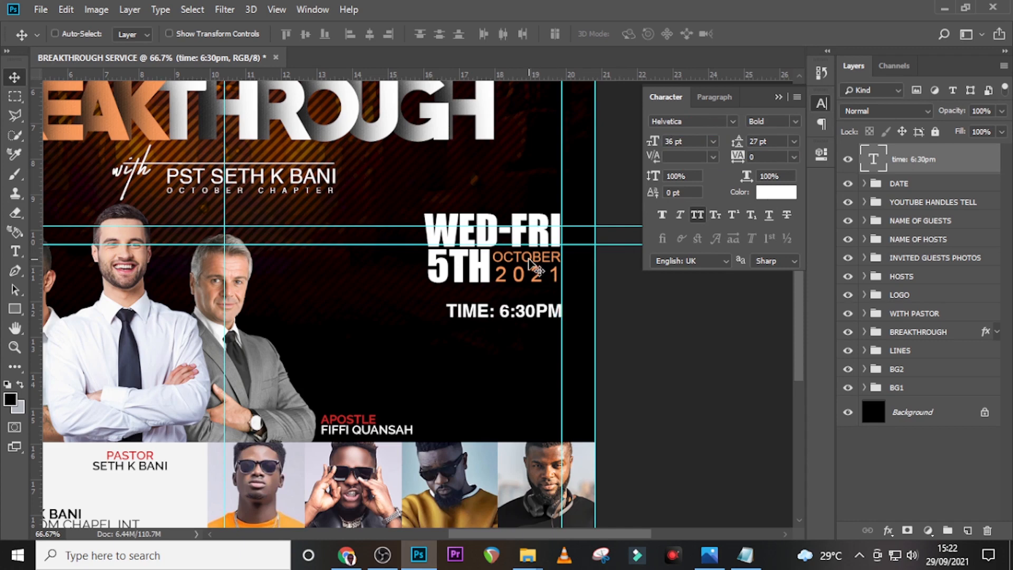
pyautogui.press('Left')
pyautogui.press('Left')
pyautogui.press('Left')
pyautogui.press('Left')
pyautogui.press('Left')
pyautogui.press('Left')
pyautogui.press('Left')
pyautogui.press('Left')
pyautogui.press('Left')
pyautogui.press('Left')
pyautogui.press('Left')
pyautogui.press('Left')
pyautogui.press('Left')
pyautogui.press('Left')
pyautogui.press('Left')
pyautogui.press('Left')
pyautogui.press('Left')
pyautogui.press('Left')
pyautogui.press('Left')
pyautogui.press('Left')
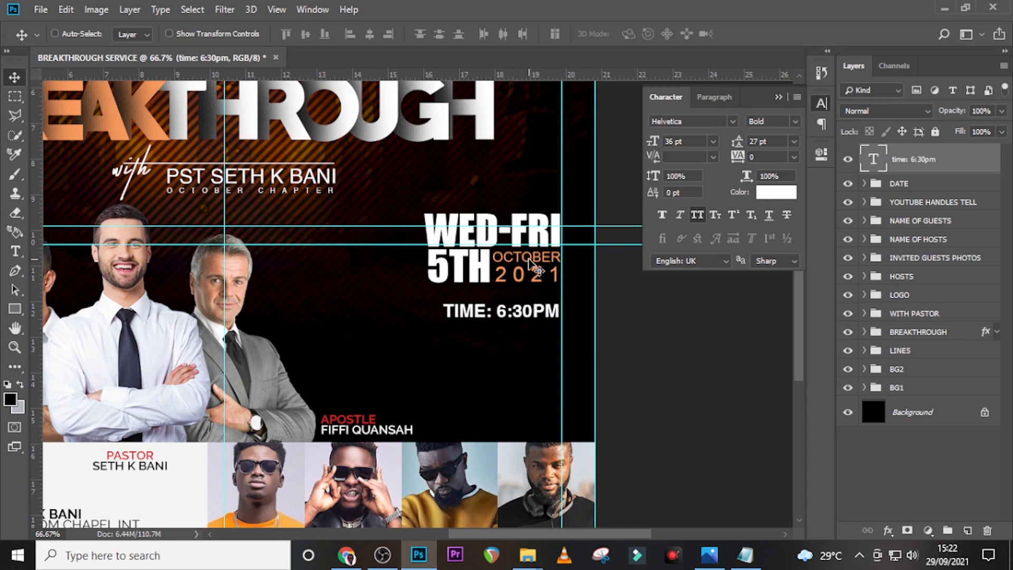
pyautogui.press('Up')
pyautogui.press('Up')
pyautogui.press('Up')
pyautogui.press('Up')
pyautogui.press('Up')
pyautogui.press('Up')
pyautogui.press('Up')
pyautogui.press('Up')
pyautogui.press('Up')
pyautogui.press('Up')
pyautogui.press('Up')
pyautogui.press('Up')
pyautogui.press('Up')
pyautogui.press('Up')
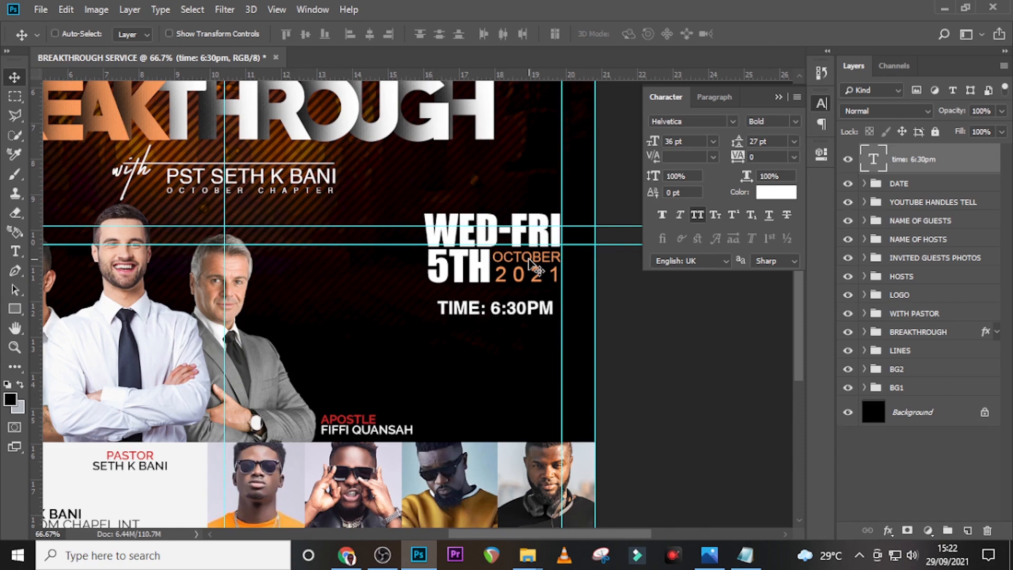
# Draw a rectangle about 265 by 52 px over the TIME: 6:30PM text and shift it slightly up
pyautogui.click(15, 308)
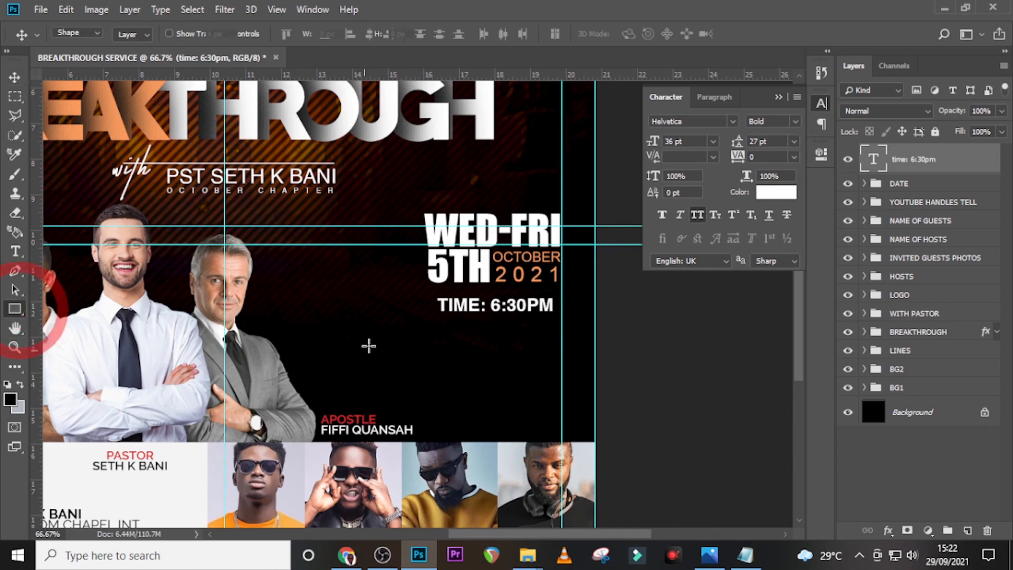
pyautogui.moveTo(430, 290); pyautogui.dragTo(563, 316)
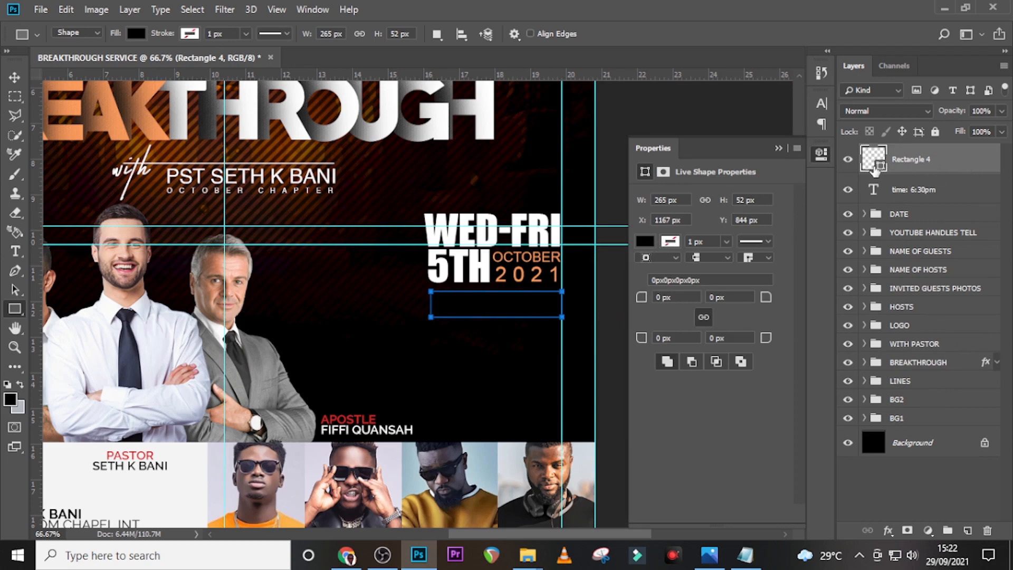
pyautogui.press('v')
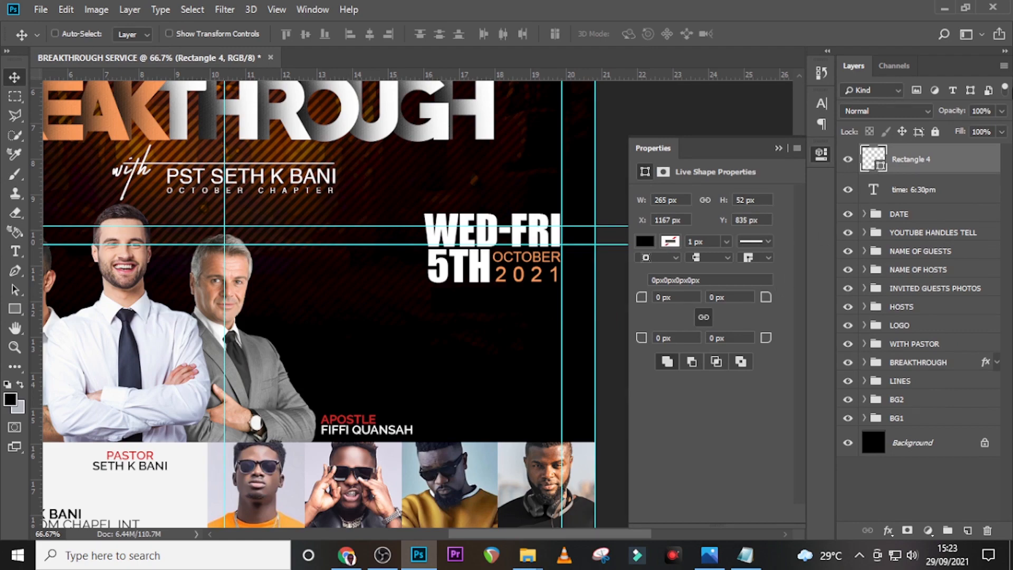
# Add a Gradient Overlay to the new rectangle layer behind the date details
pyautogui.doubleClick(986, 161)
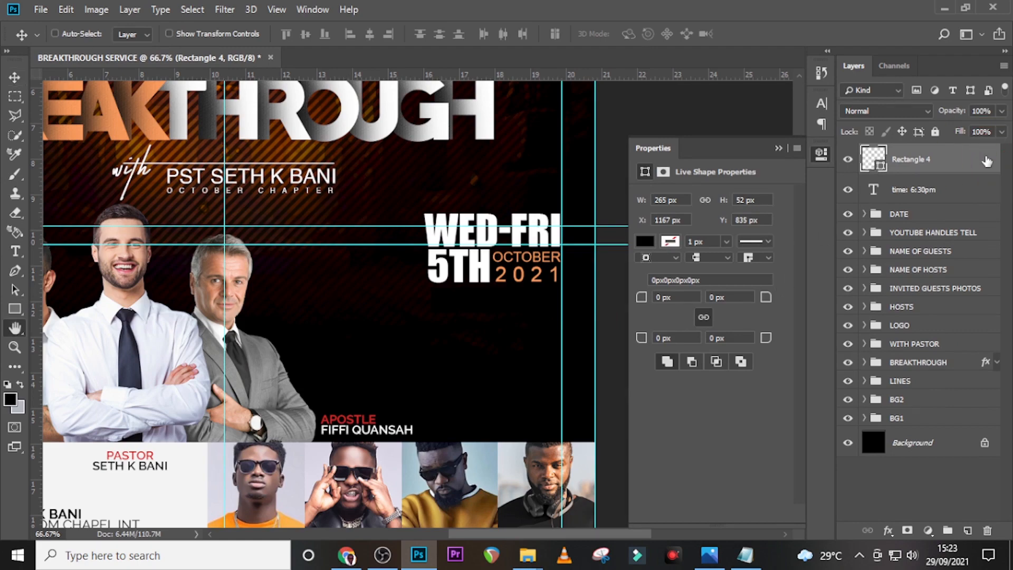
pyautogui.moveTo(706, 188); pyautogui.dragTo(705, 76)
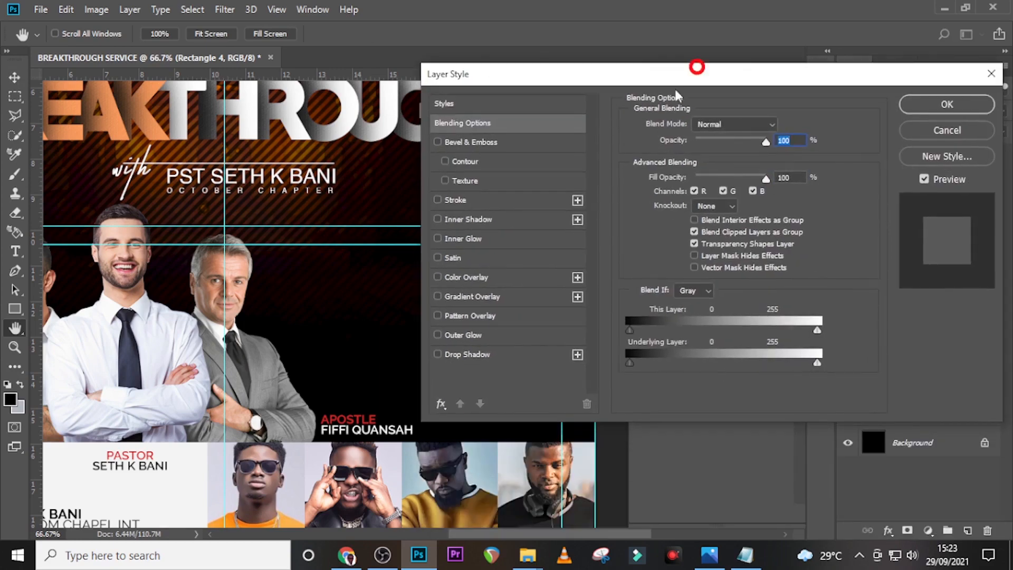
pyautogui.click(477, 296)
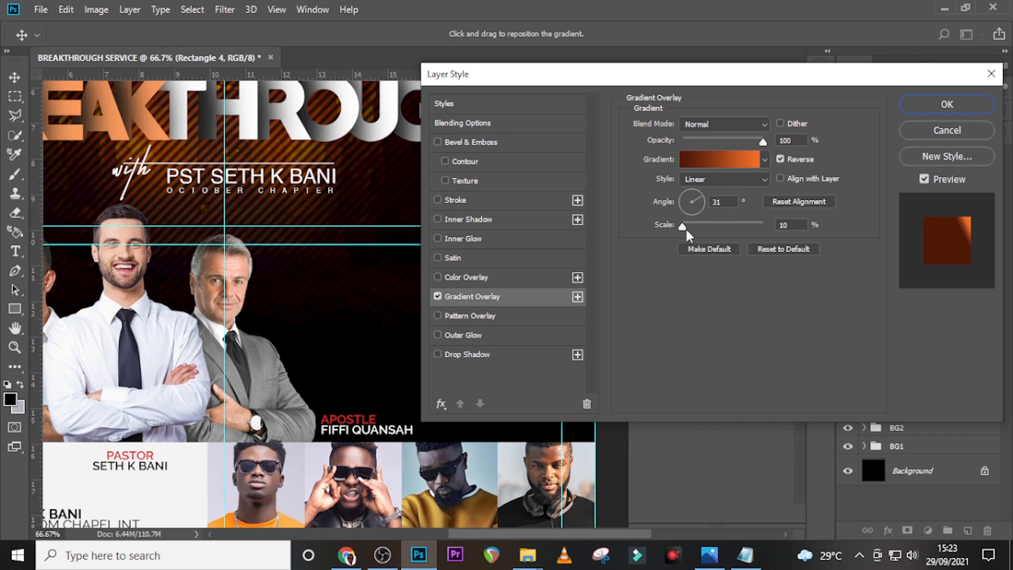
# Set the orange starting stop of the rectangle's overlay gradient to F36F21
pyautogui.click(717, 160)
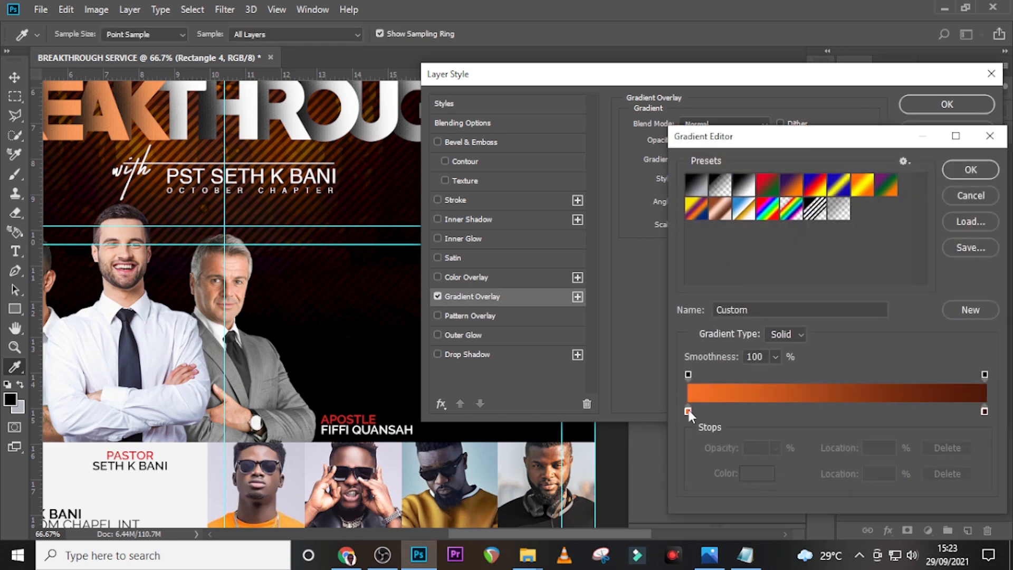
pyautogui.doubleClick(688, 412)
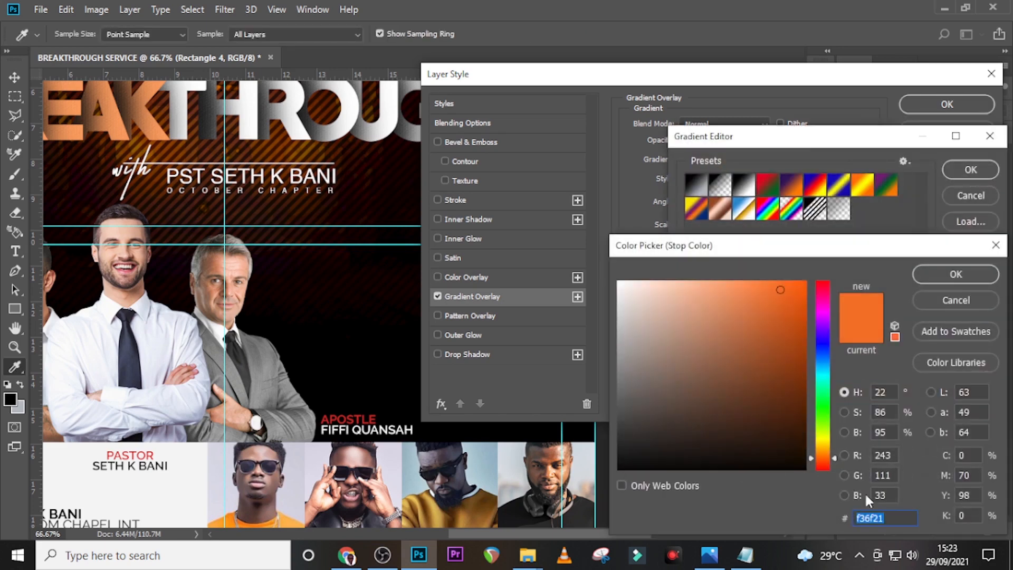
pyautogui.click(819, 508)
pyautogui.press('BackSpace')
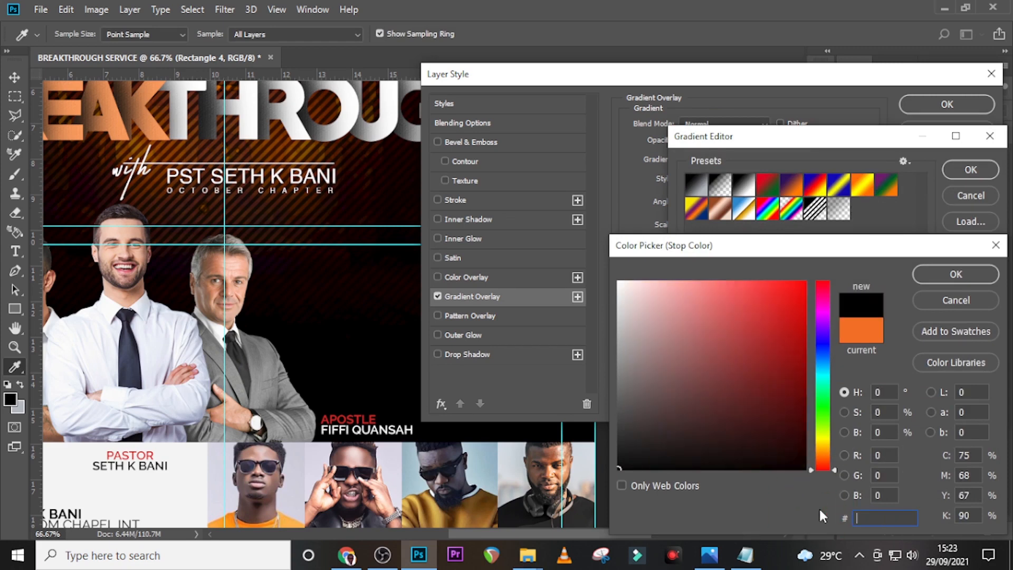
pyautogui.write('F36')
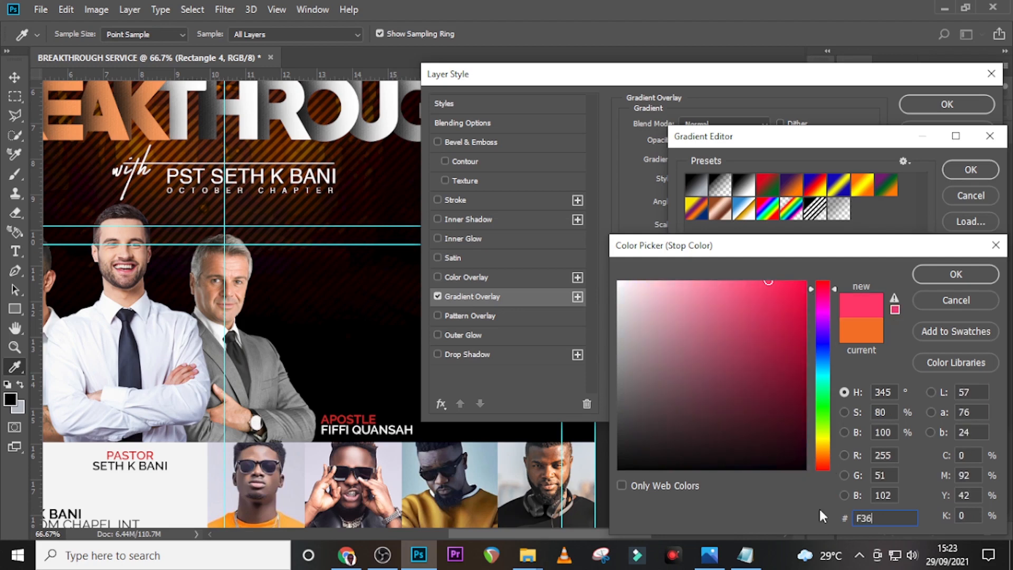
pyautogui.write('F21')
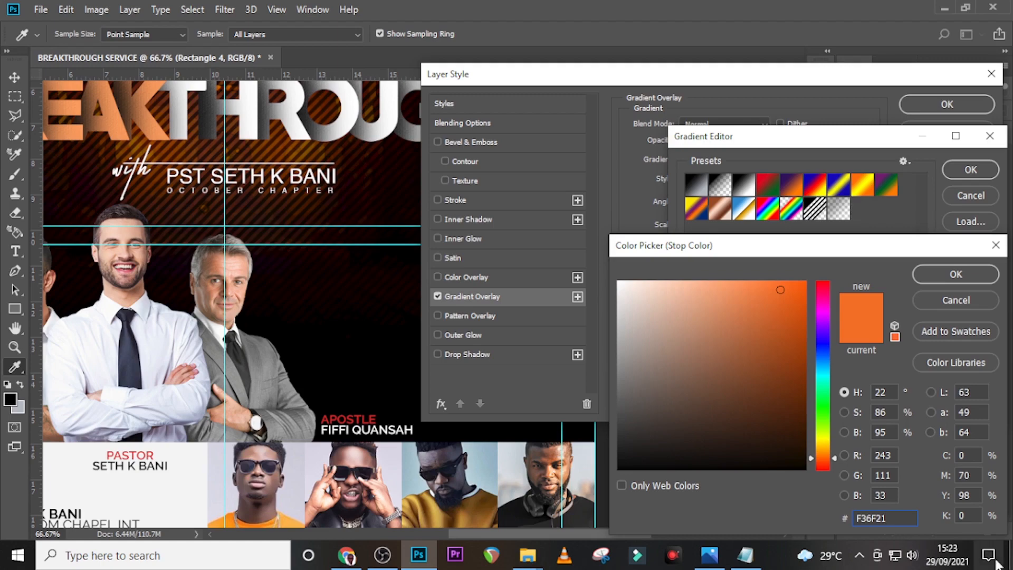
pyautogui.click(955, 273)
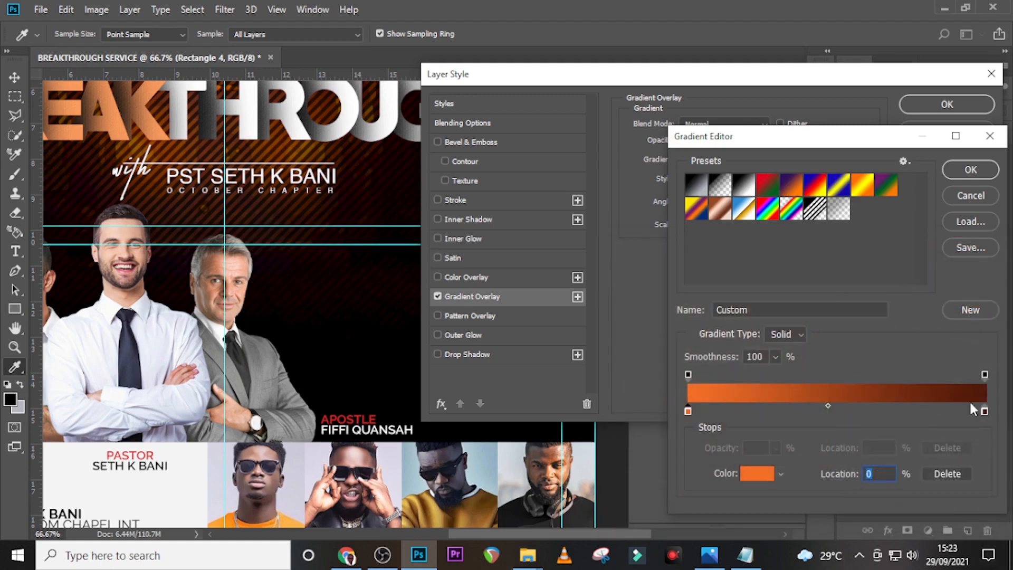
# Set the dark ending stop of the rectangle's overlay gradient to 4E1201 and accept the gradient
pyautogui.doubleClick(984, 412)
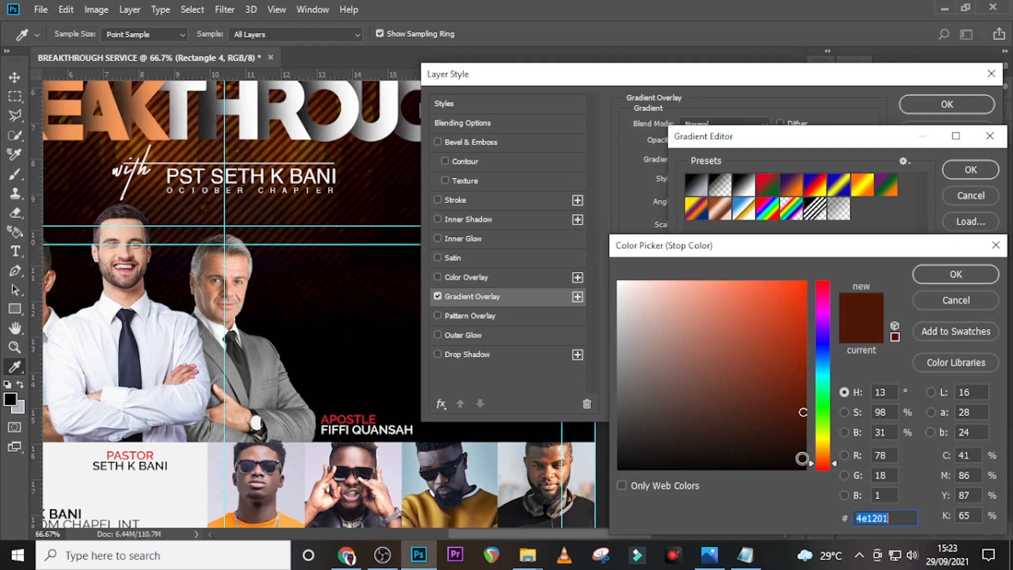
pyautogui.press('BackSpace')
pyautogui.write('4E')
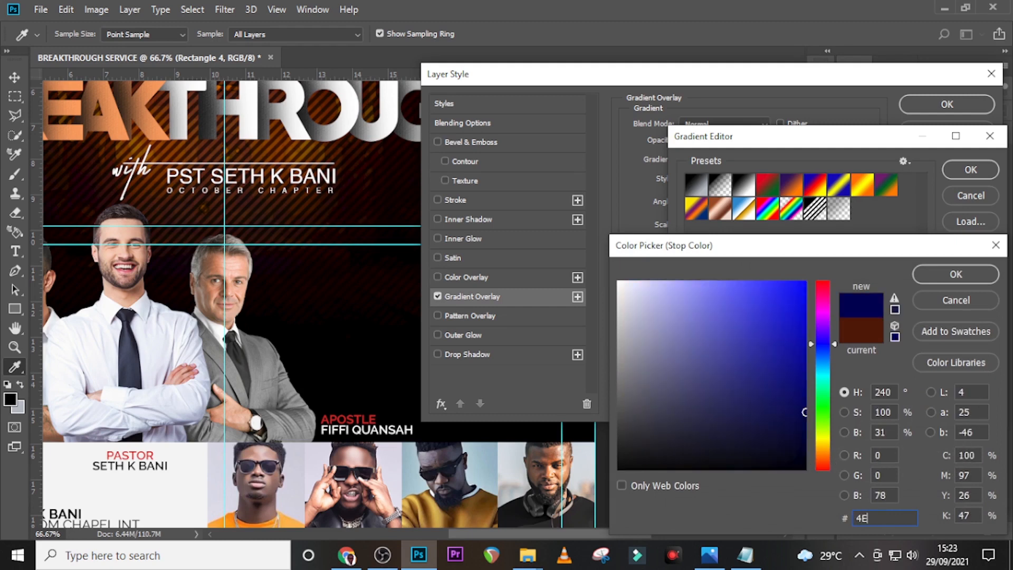
pyautogui.write('12')
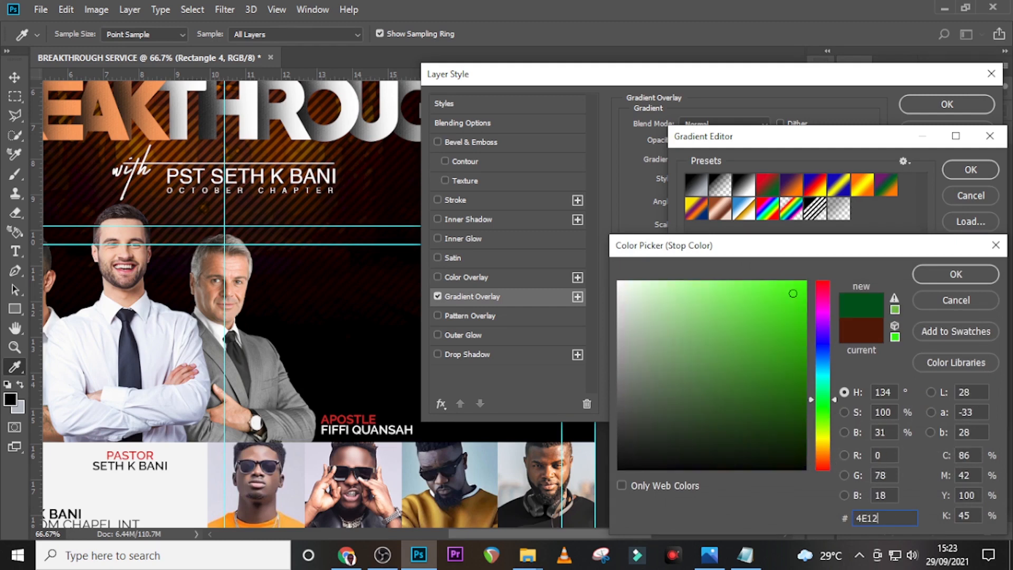
pyautogui.write('01')
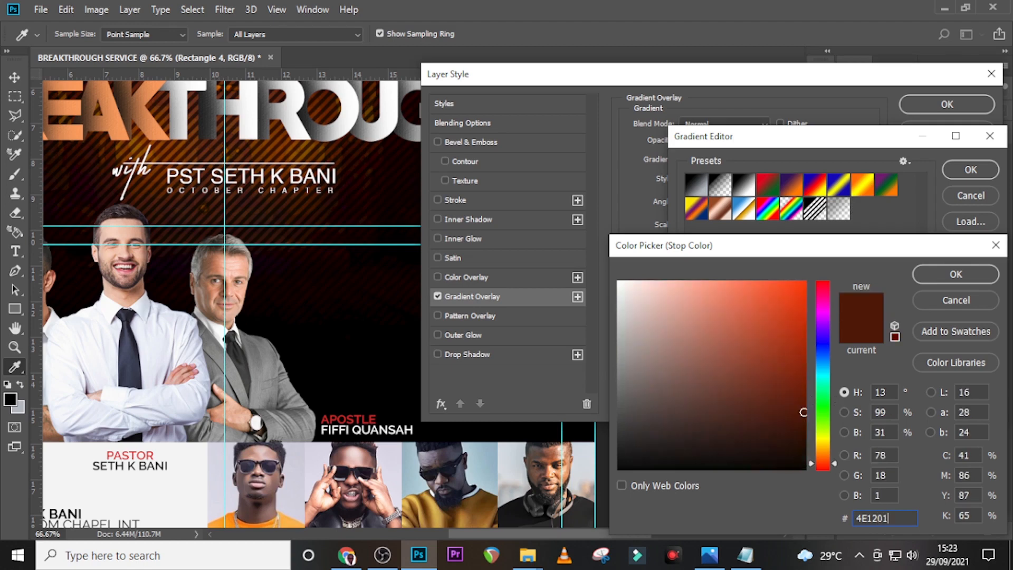
pyautogui.click(956, 273)
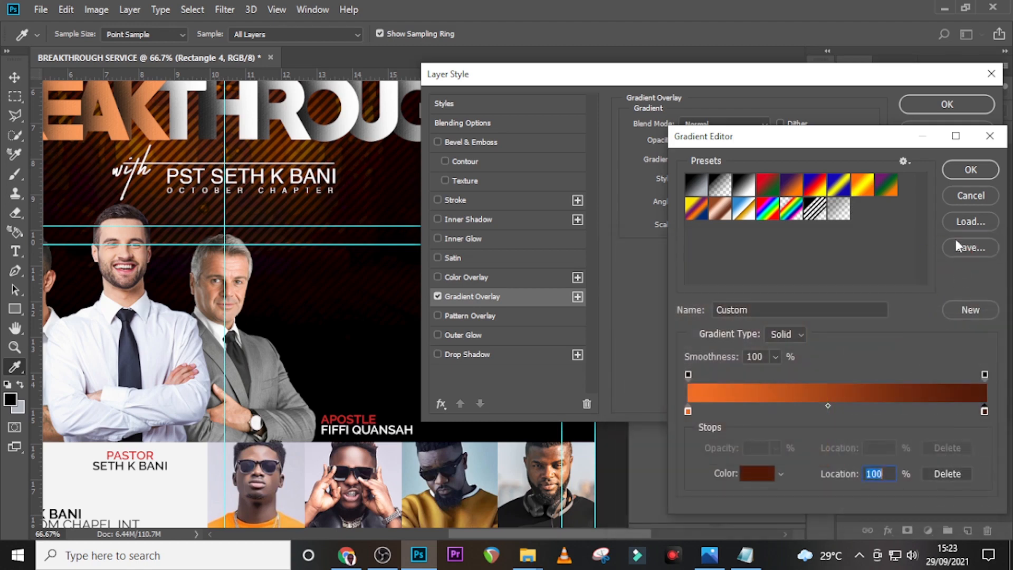
pyautogui.click(960, 174)
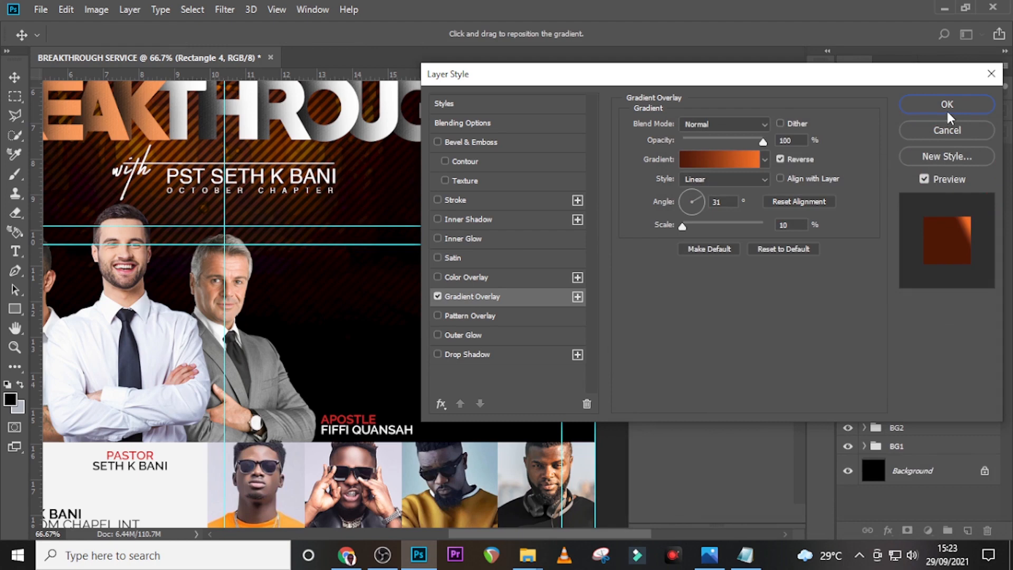
# Reposition the overlay gradient inside the rectangle so it runs from dark at its left end to orange, and apply the layer style
pyautogui.moveTo(849, 80); pyautogui.dragTo(240, 148)
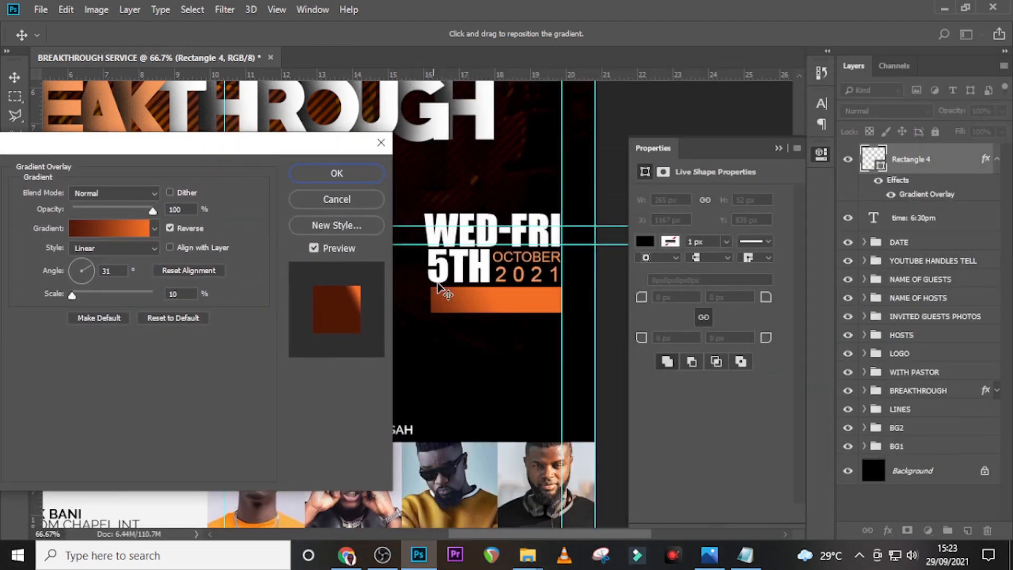
pyautogui.moveTo(449, 299); pyautogui.dragTo(594, 294)
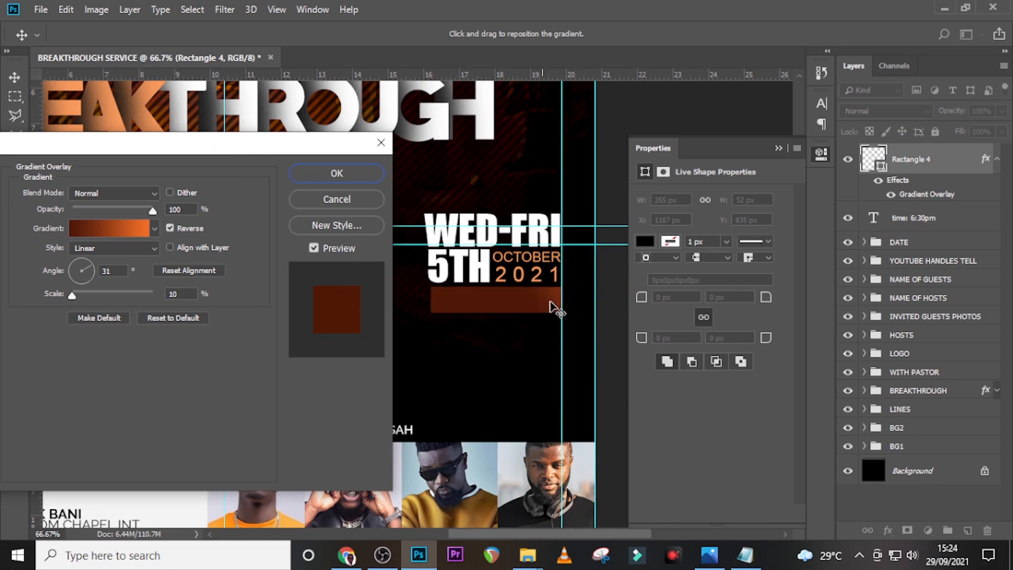
pyautogui.moveTo(512, 306); pyautogui.dragTo(464, 308)
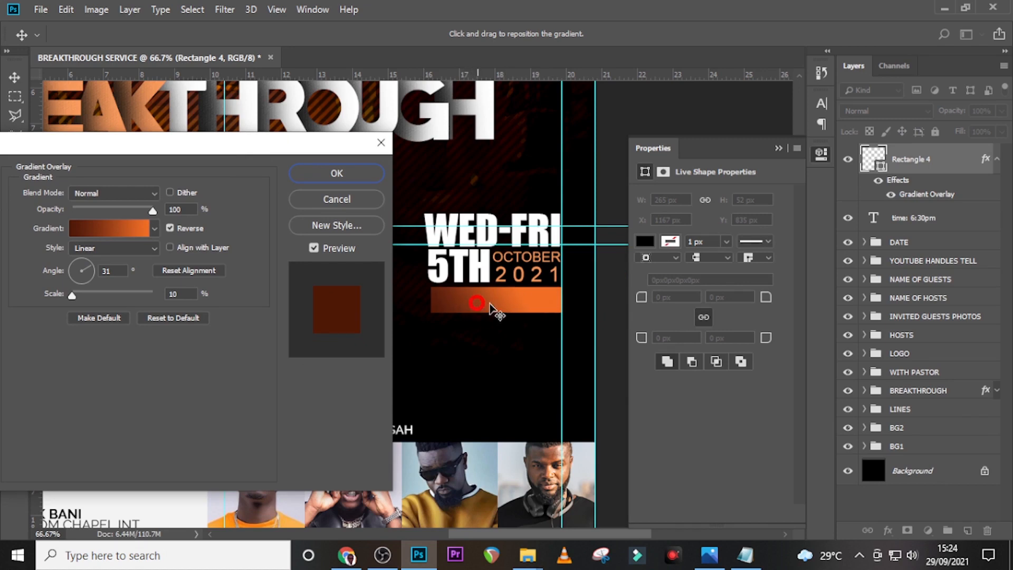
pyautogui.click(346, 173)
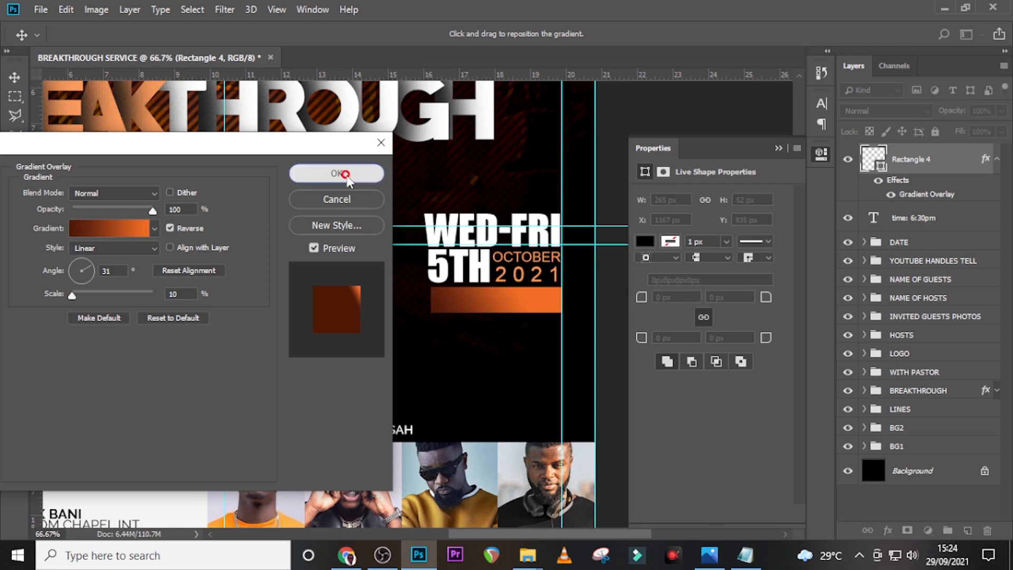
# Move the time: 6:30pm text layer above Rectangle 4 and nudge the text up to centre it on the gradient bar
pyautogui.click(996, 159)
pyautogui.moveTo(910, 191); pyautogui.dragTo(909, 157)
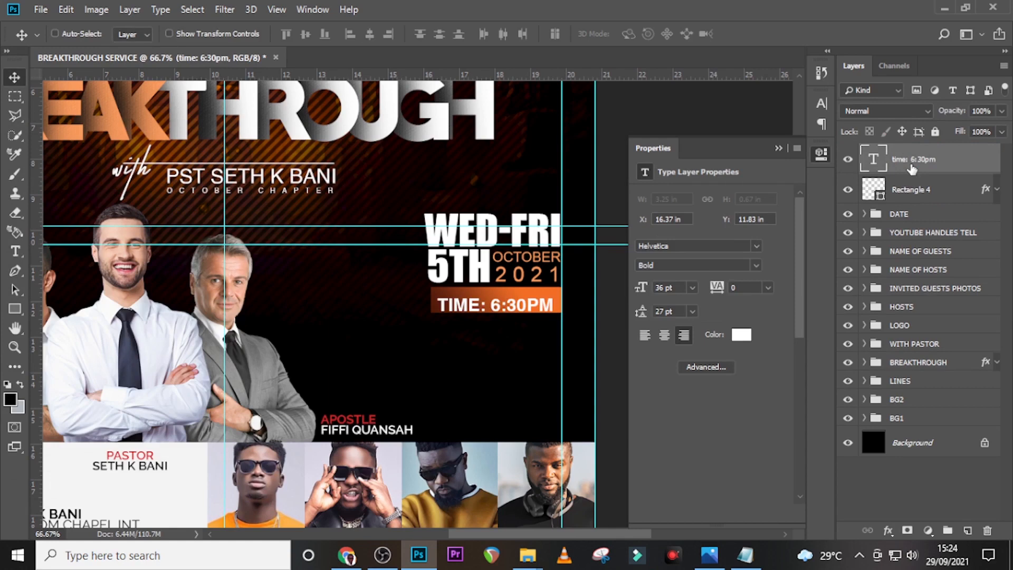
pyautogui.press('Up')
pyautogui.press('Up')
pyautogui.press('Up')
pyautogui.press('Up')
pyautogui.press('Up')
pyautogui.press('Up')
pyautogui.press('Up')
pyautogui.press('Up')
pyautogui.press('Up')
pyautogui.press('Up')
pyautogui.press('Up')
pyautogui.press('Up')
pyautogui.press('Up')
pyautogui.press('Up')
pyautogui.press('Up')
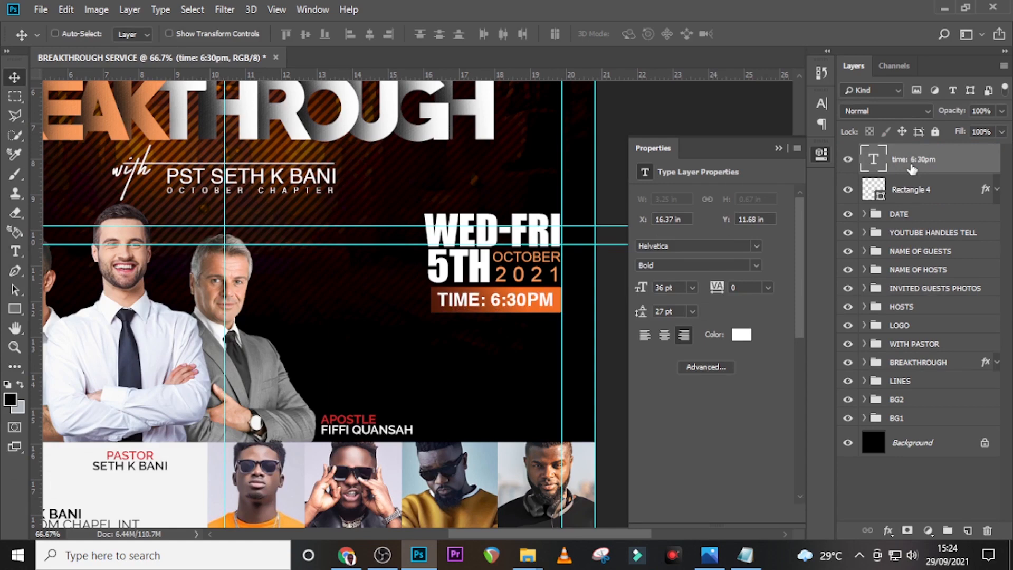
pyautogui.press('Down')
pyautogui.press('Right')
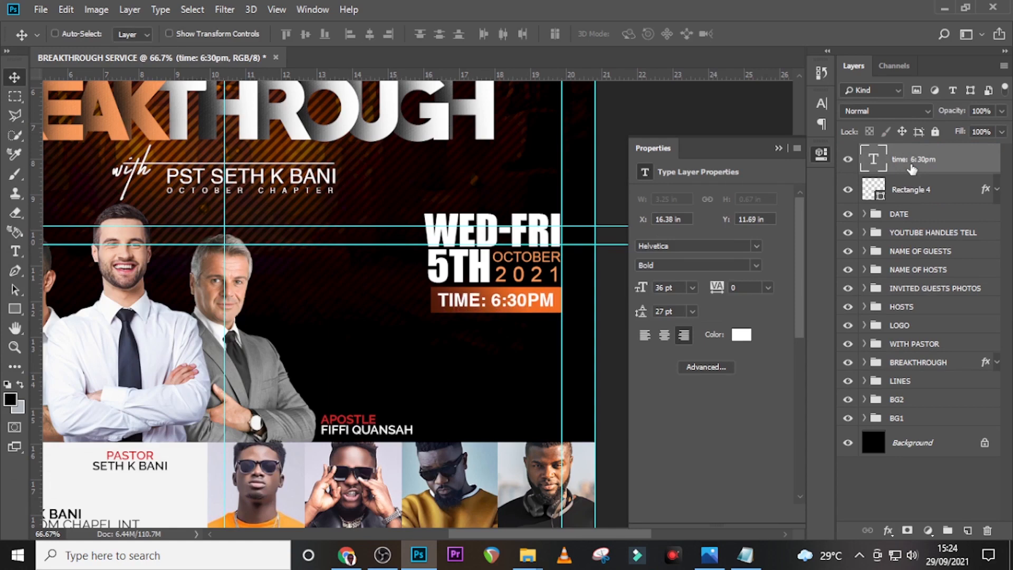
# Nudge the time text and its rectangle slightly down together and group both layers as TIME
pyautogui.click(911, 191)
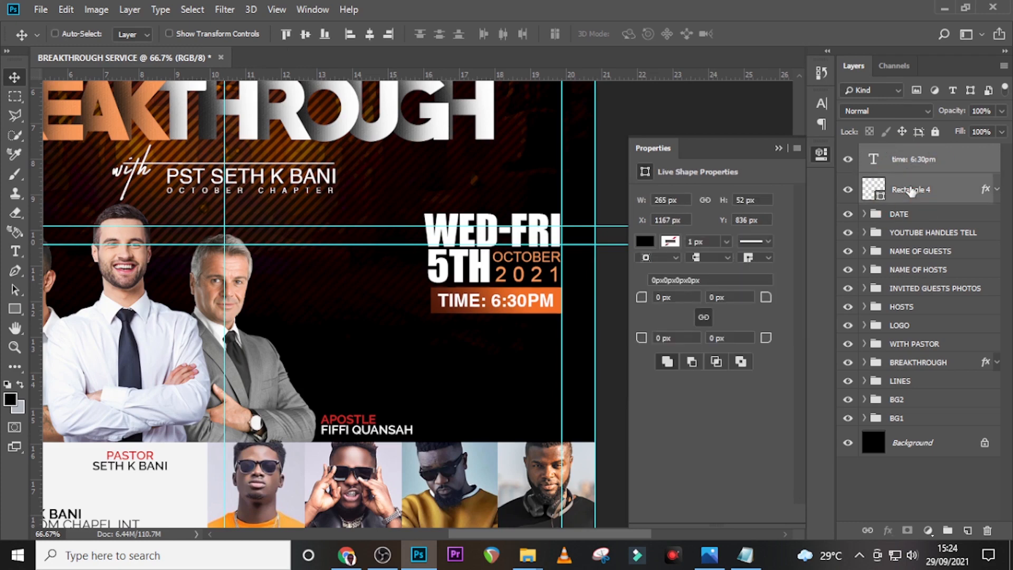
pyautogui.press('Down')
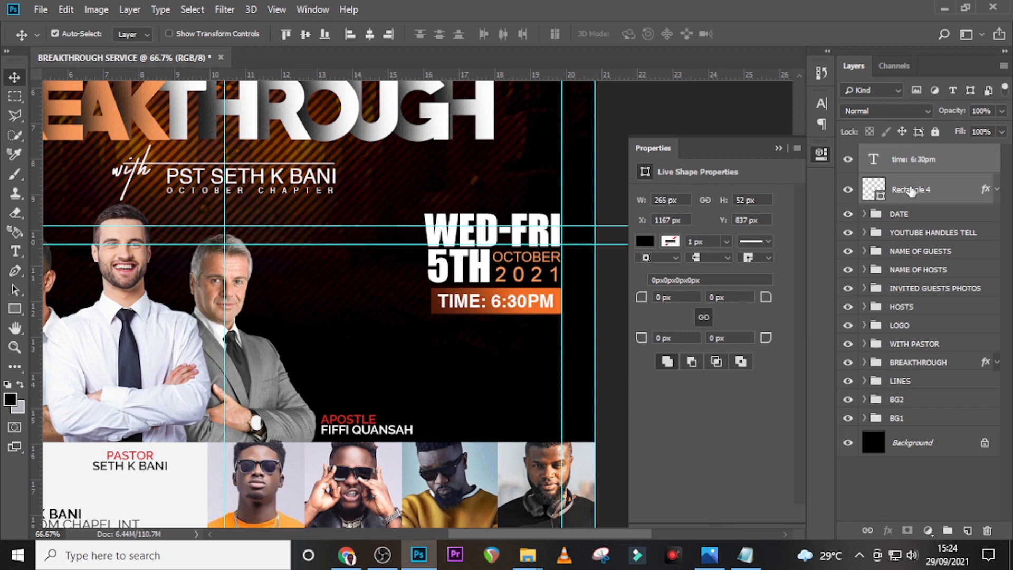
pyautogui.hotkey('ctrl', 'g')
pyautogui.doubleClick(903, 153)
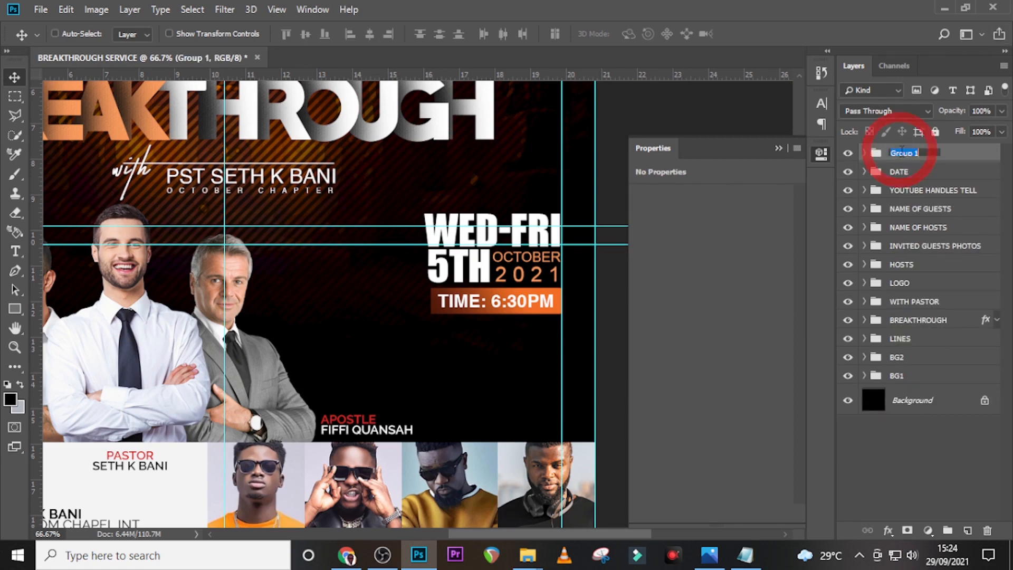
pyautogui.write('TIME')
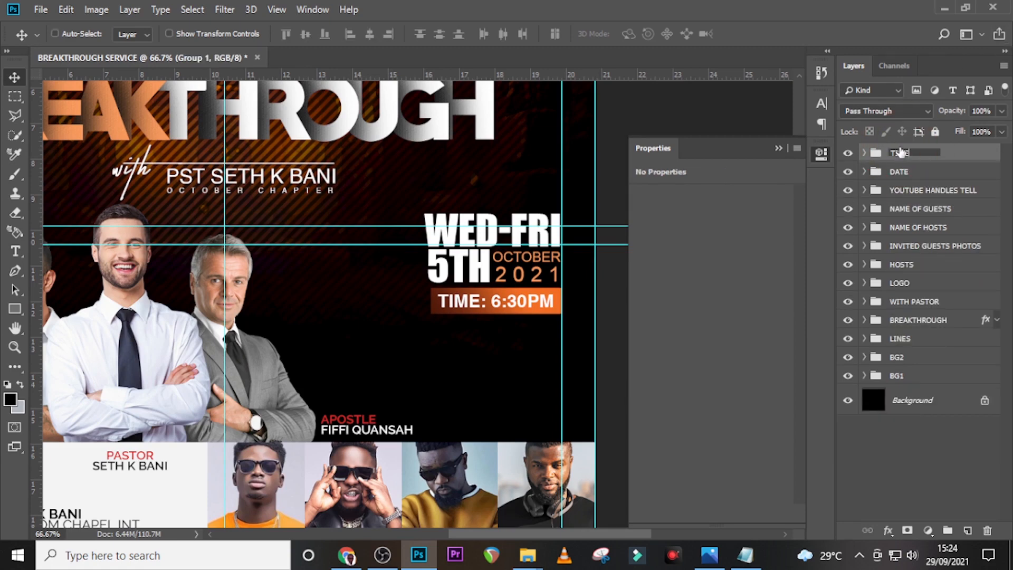
pyautogui.press('Return')
pyautogui.hotkey('ctrl', '0')
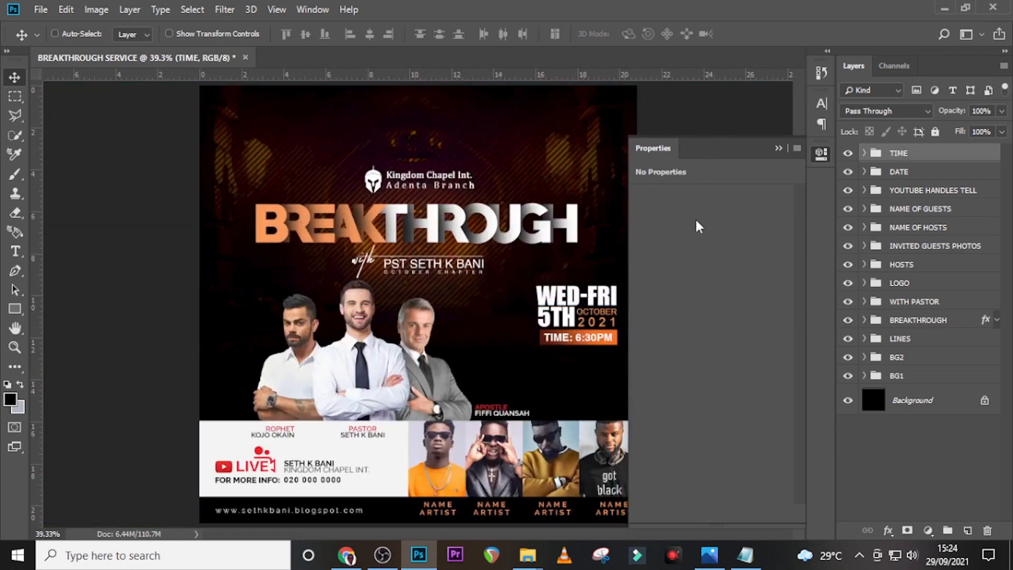
# Add a text layer below the time bar with the word "location" copied from the U17.txt notes in Notepad
pyautogui.press('t')
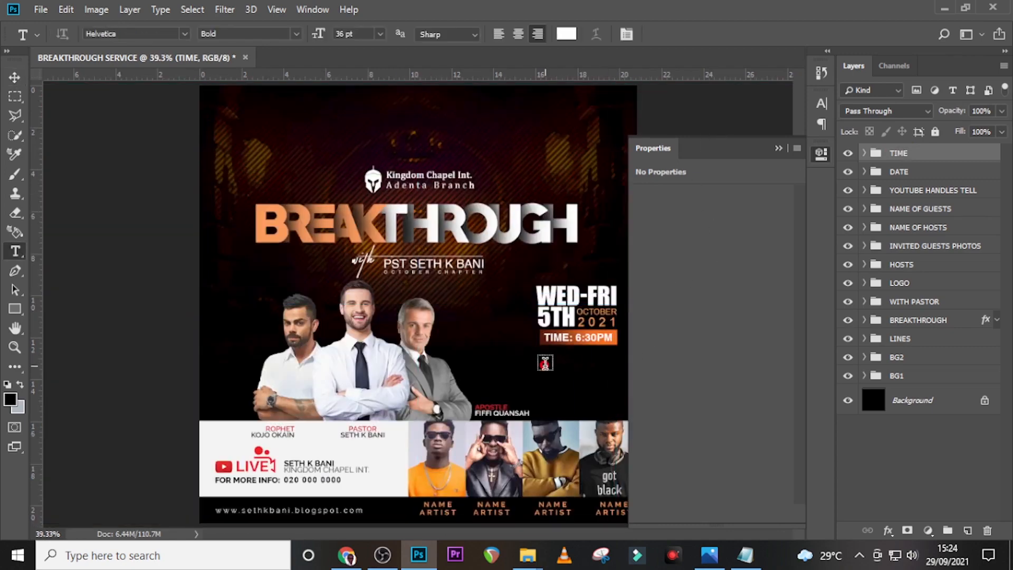
pyautogui.click(546, 364)
pyautogui.click(751, 563)
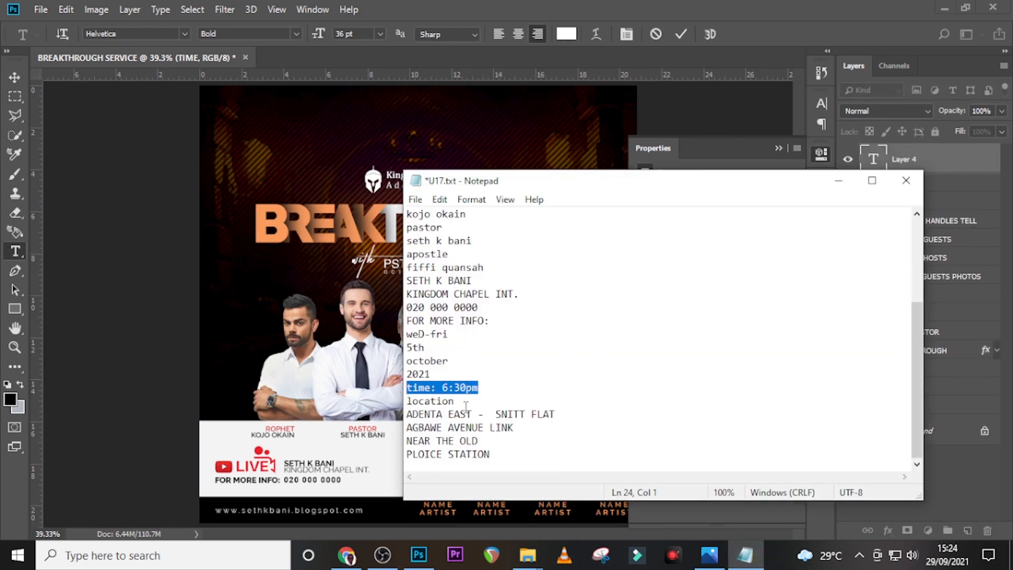
pyautogui.moveTo(466, 407); pyautogui.dragTo(388, 404)
pyautogui.hotkey('ctrl', 'c')
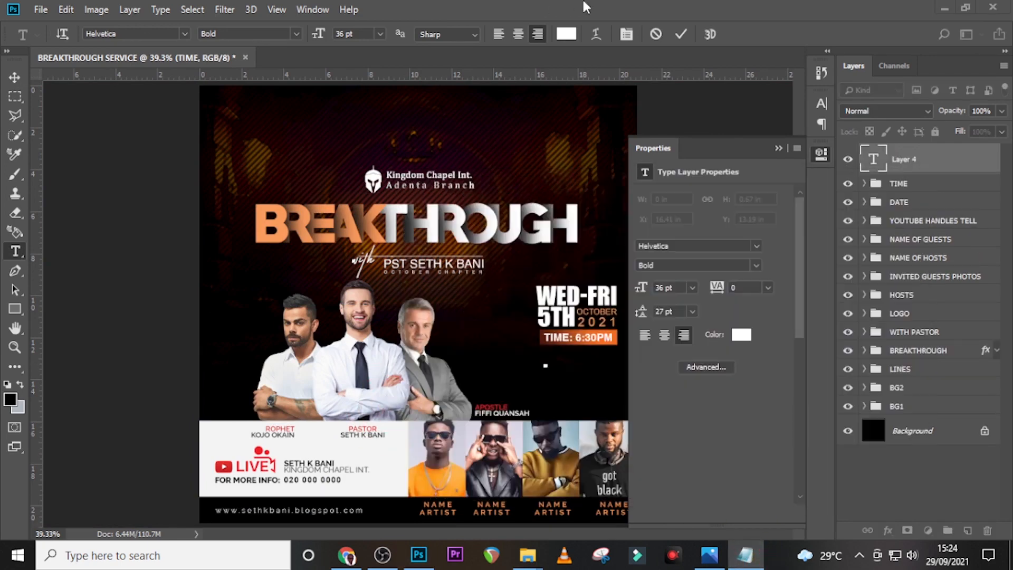
pyautogui.click(672, 149)
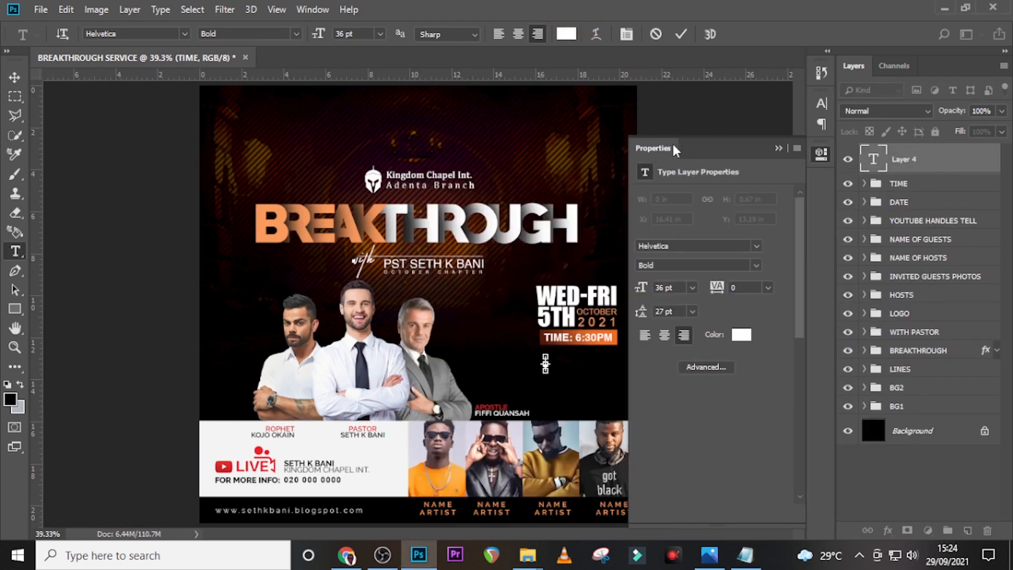
pyautogui.hotkey('ctrl', 'v')
pyautogui.click(883, 165)
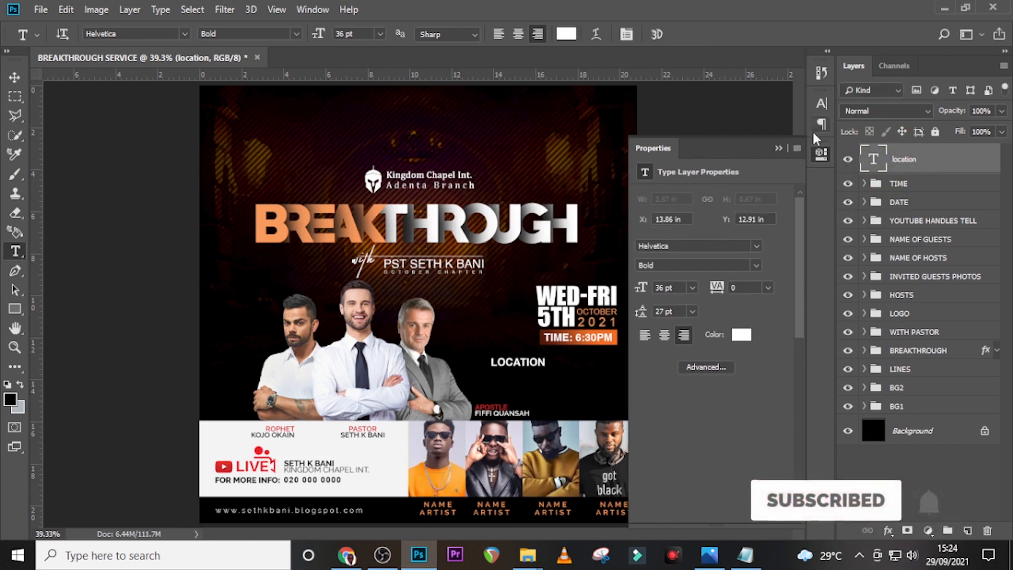
# Set the LOCATION text to Arial Regular at 29 pt
pyautogui.click(822, 103)
pyautogui.click(733, 121)
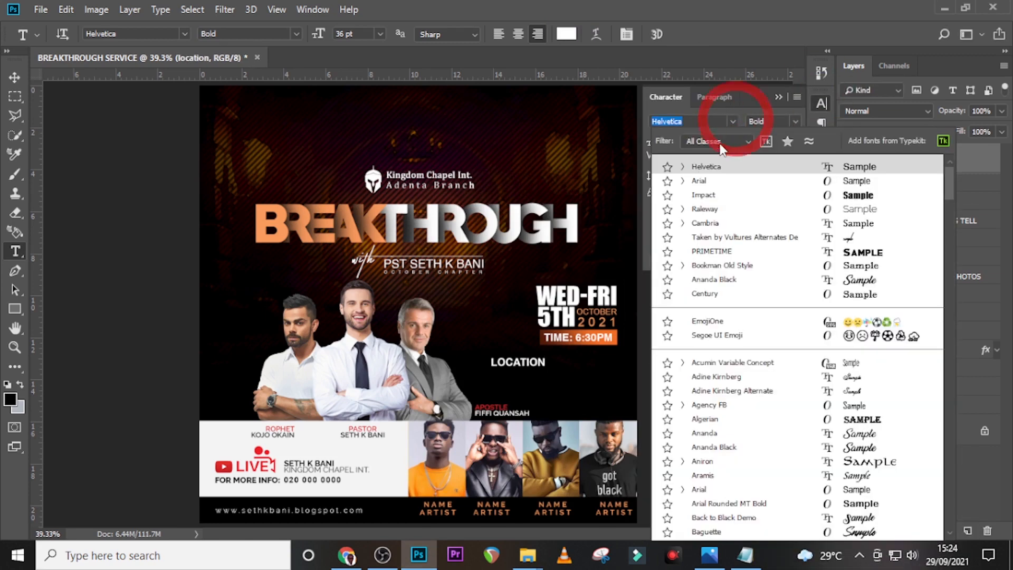
pyautogui.click(703, 179)
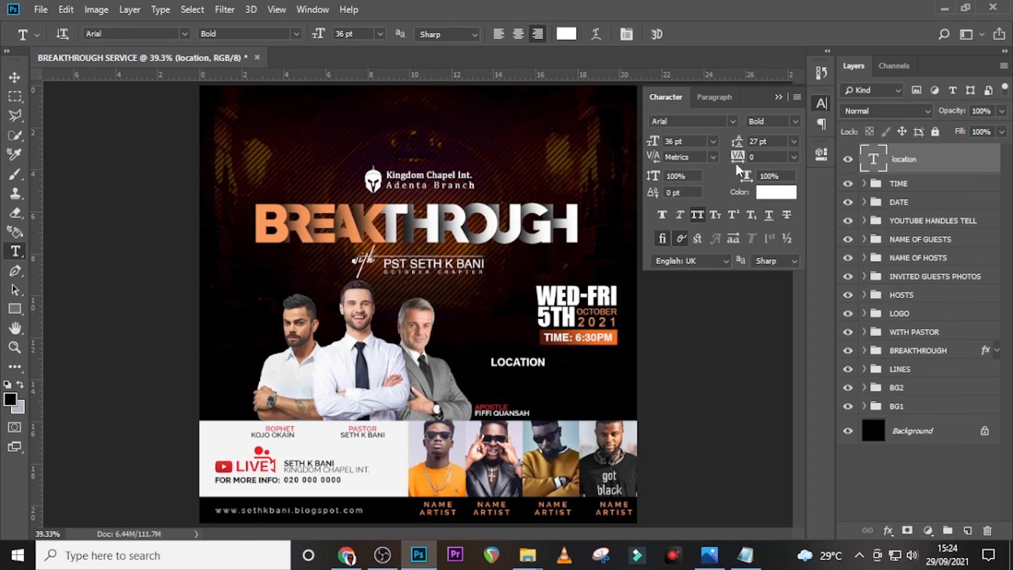
pyautogui.click(794, 123)
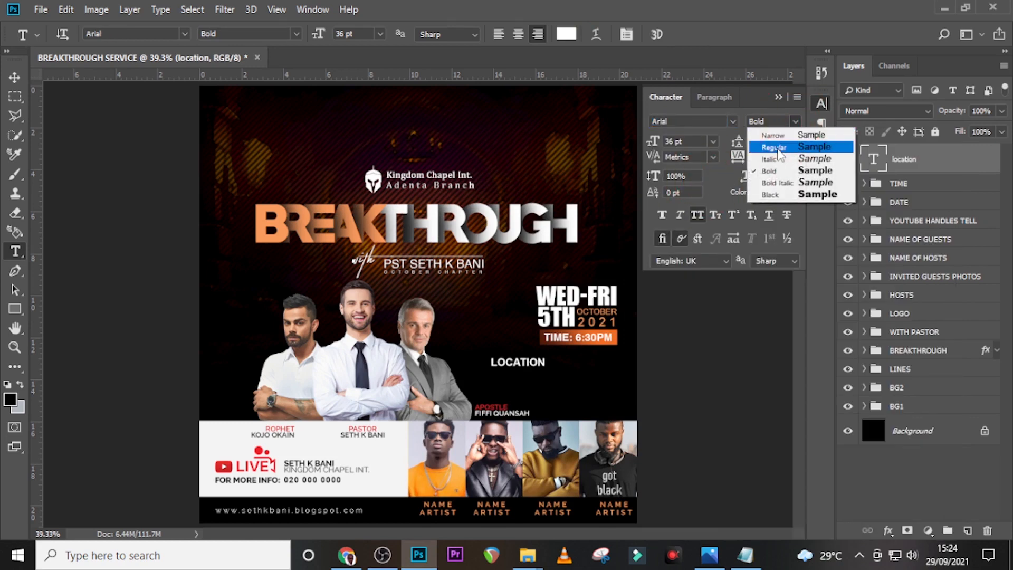
pyautogui.click(779, 151)
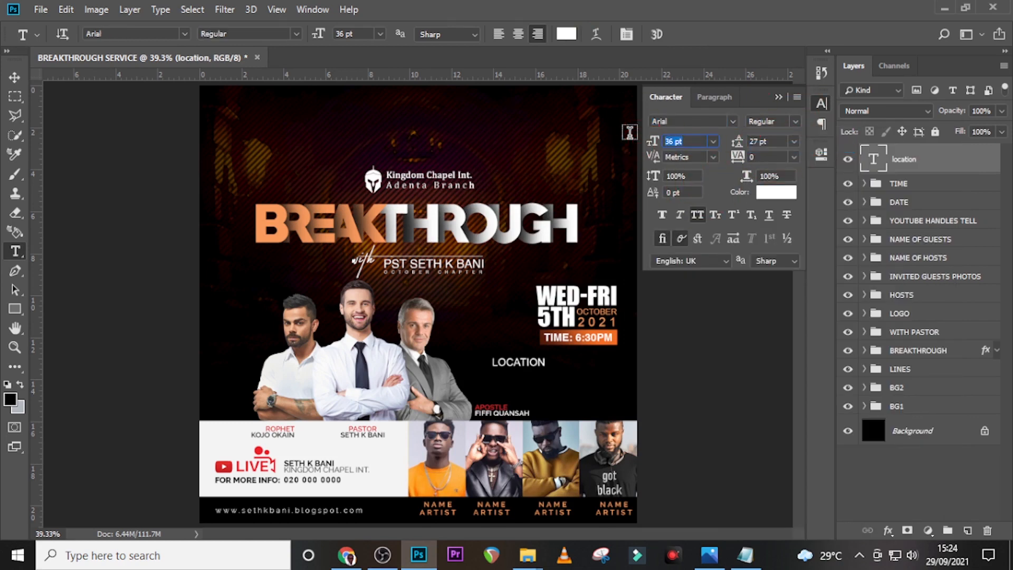
pyautogui.write('29')
pyautogui.press('Return')
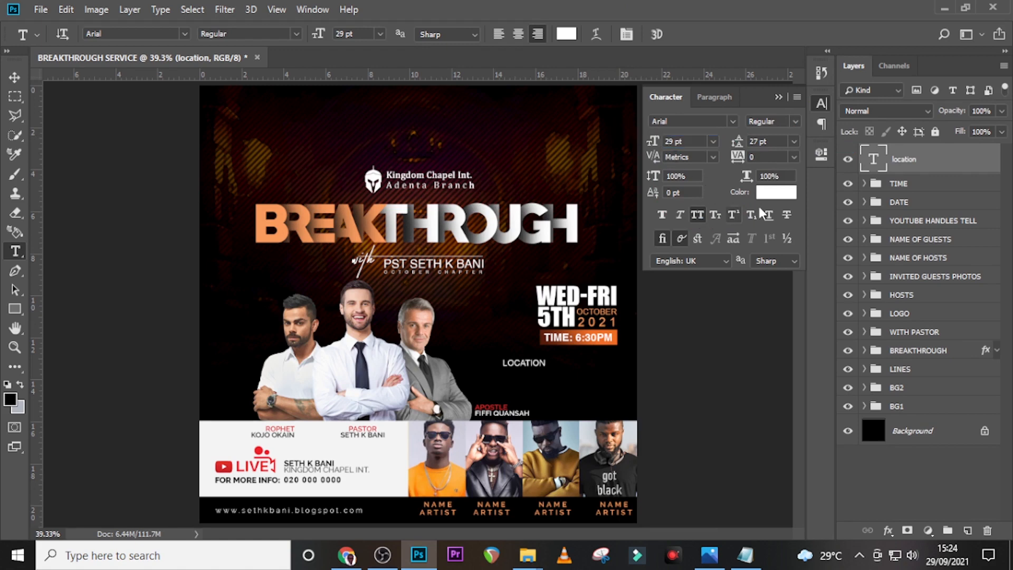
# Colour the LOCATION text with the light orange (f99b5c) sampled from the BREAKTHROUGH title
pyautogui.click(779, 196)
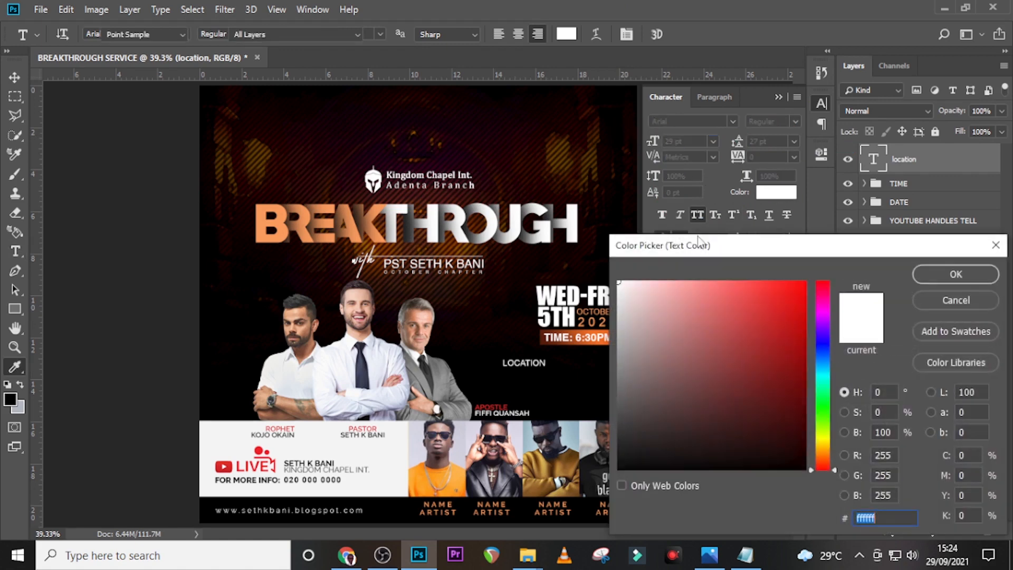
pyautogui.click(381, 205)
pyautogui.click(955, 274)
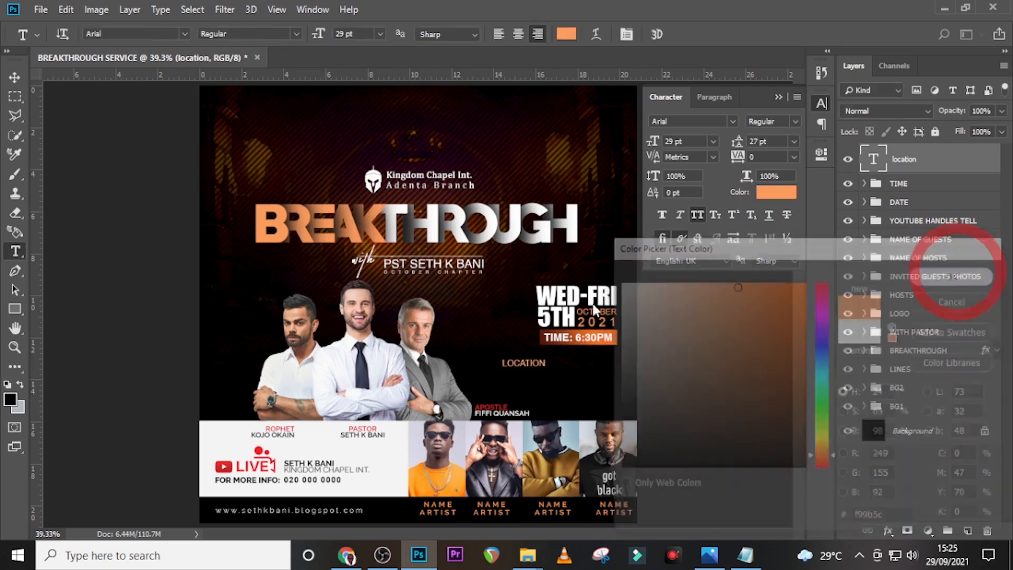
pyautogui.click(778, 96)
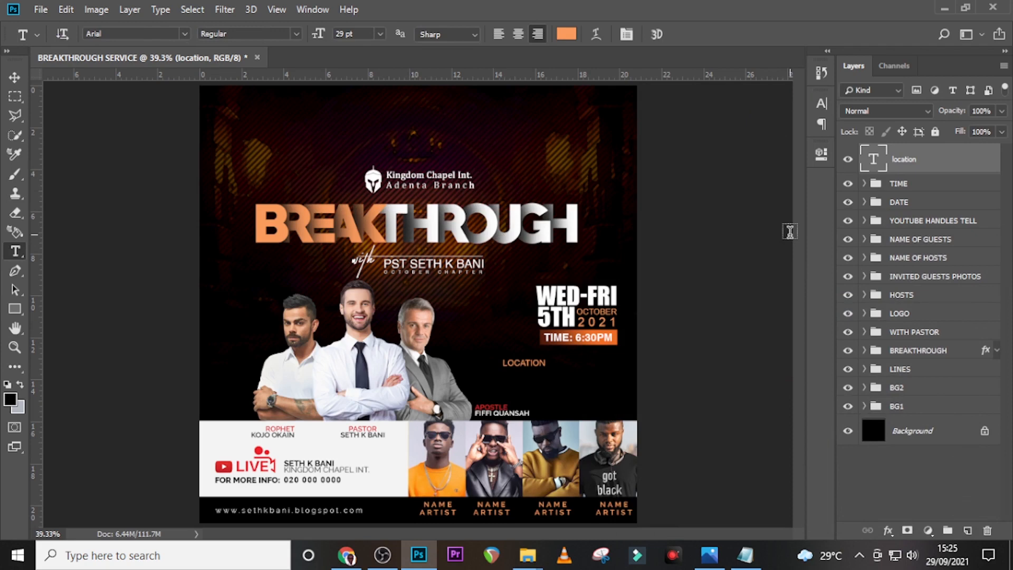
# Show the guides and move the LOCATION text right until it ends near the vertical guide beside the date block
pyautogui.hotkey('ctrl', ';')
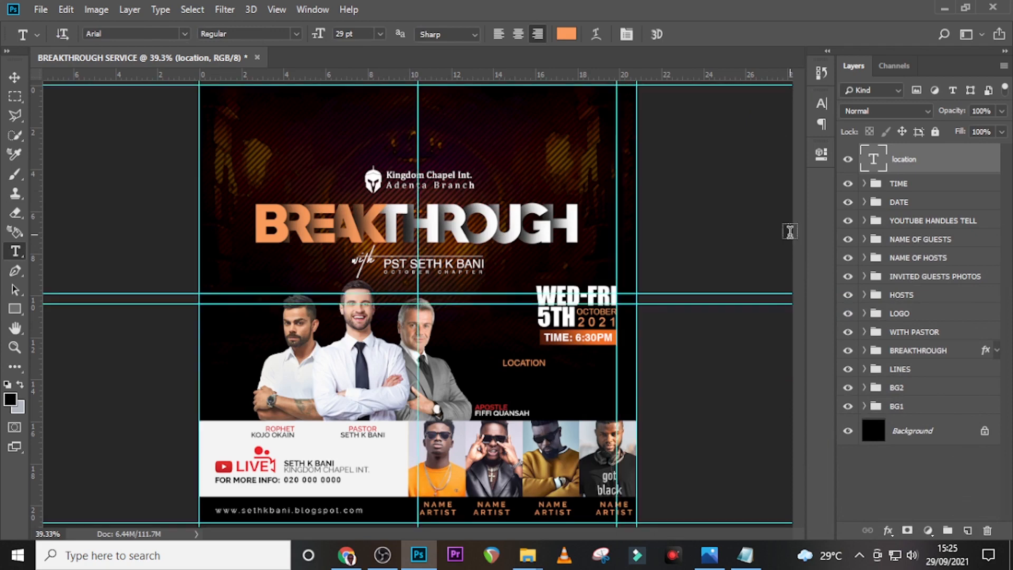
pyautogui.press('v')
pyautogui.hotkey('shift', 'Right')
pyautogui.hotkey('shift', 'Right')
pyautogui.hotkey('shift', 'Right')
pyautogui.hotkey('shift', 'Right')
pyautogui.hotkey('shift', 'Right')
pyautogui.hotkey('shift', 'Right')
pyautogui.hotkey('shift', 'Right')
pyautogui.hotkey('shift', 'Right')
pyautogui.hotkey('shift', 'Right')
pyautogui.hotkey('shift', 'Right')
pyautogui.hotkey('shift', 'Right')
pyautogui.hotkey('shift', 'Right')
pyautogui.hotkey('shift', 'Right')
pyautogui.hotkey('shift', 'Right')
pyautogui.hotkey('shift', 'Right')
pyautogui.hotkey('shift', 'Right')
pyautogui.hotkey('shift', 'Right')
pyautogui.hotkey('shift', 'Right')
pyautogui.hotkey('shift', 'Right')
pyautogui.hotkey('shift', 'Right')
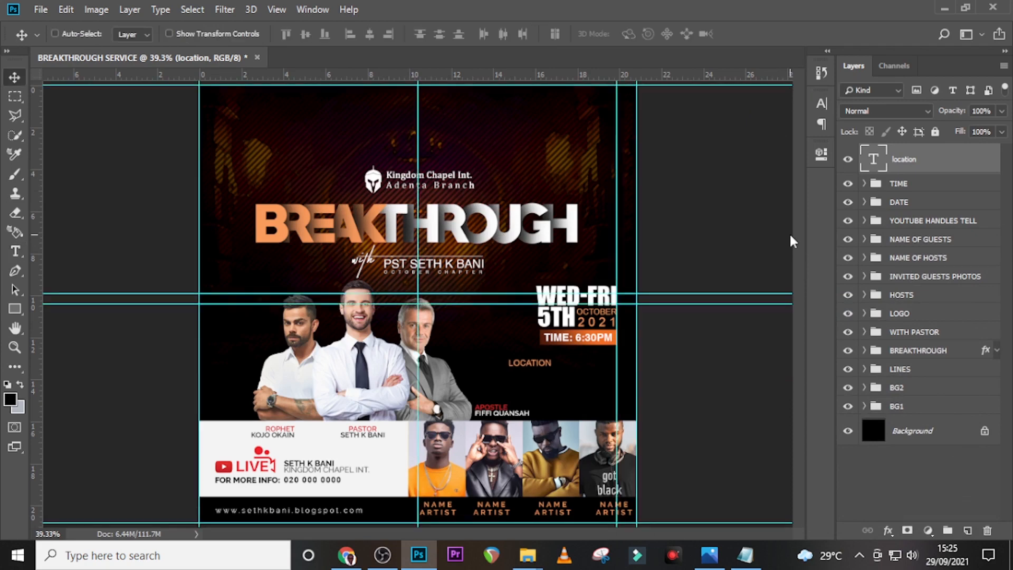
pyautogui.hotkey('shift', 'Right')
pyautogui.hotkey('shift', 'Right')
pyautogui.hotkey('shift', 'Right')
pyautogui.hotkey('shift', 'Right')
pyautogui.hotkey('shift', 'Right')
pyautogui.hotkey('shift', 'Right')
pyautogui.hotkey('shift', 'Right')
pyautogui.hotkey('shift', 'Right')
pyautogui.hotkey('shift', 'Right')
pyautogui.hotkey('shift', 'Right')
pyautogui.hotkey('shift', 'Right')
pyautogui.hotkey('shift', 'Right')
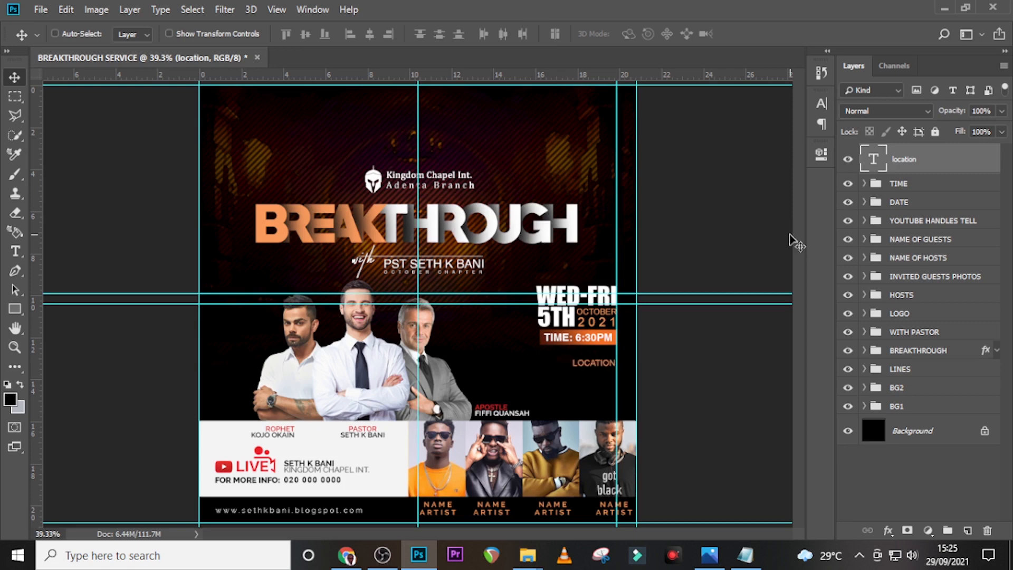
# Move the LOCATION text up to just beneath the time bar and fine-align its right end with the vertical guide
pyautogui.hotkey('shift', 'Up')
pyautogui.hotkey('shift', 'Up')
pyautogui.hotkey('shift', 'Up')
pyautogui.hotkey('shift', 'Up')
pyautogui.press('Right')
pyautogui.press('Right')
pyautogui.press('Right')
pyautogui.press('Right')
pyautogui.press('Right')
pyautogui.press('Right')
pyautogui.press('Right')
pyautogui.press('Right')
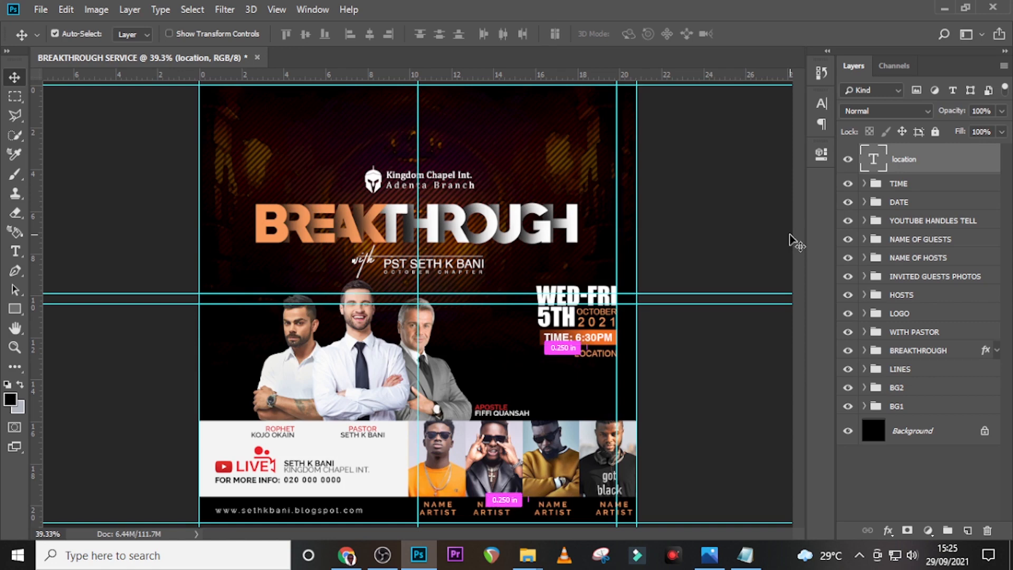
# Duplicate the LOCATION text and move the copy directly beneath the original
pyautogui.hotkey('ctrl', 'j')
pyautogui.hotkey('shift', 'Down')
pyautogui.hotkey('shift', 'Down')
pyautogui.hotkey('shift', 'Down')
pyautogui.hotkey('shift', 'Down')
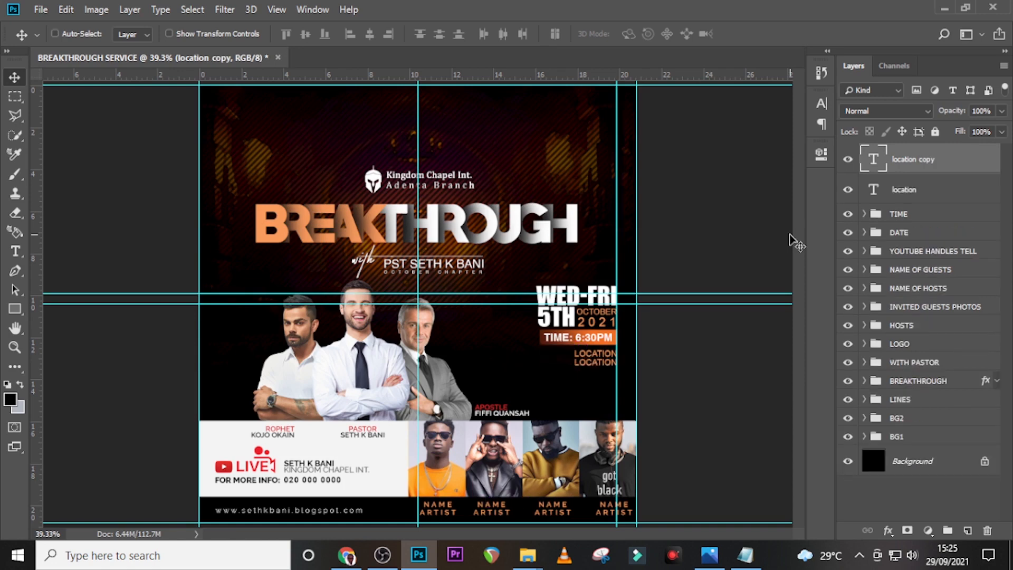
# Replace the duplicated LOCATION text with the four-line venue address copied from the U17.txt notes in Notepad
pyautogui.click(744, 555)
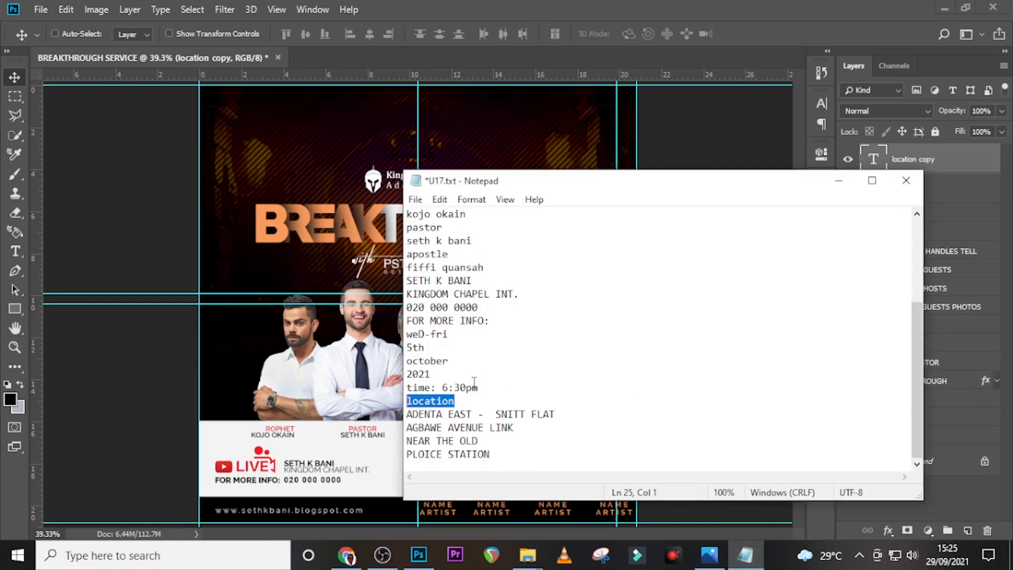
pyautogui.moveTo(507, 458); pyautogui.dragTo(408, 413)
pyautogui.hotkey('ctrl', 'c')
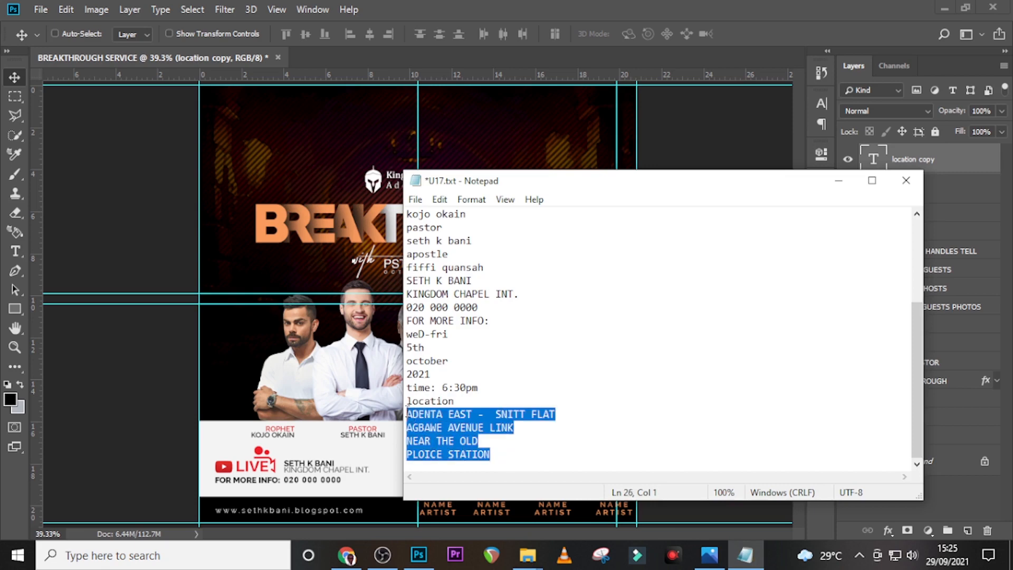
pyautogui.click(717, 9)
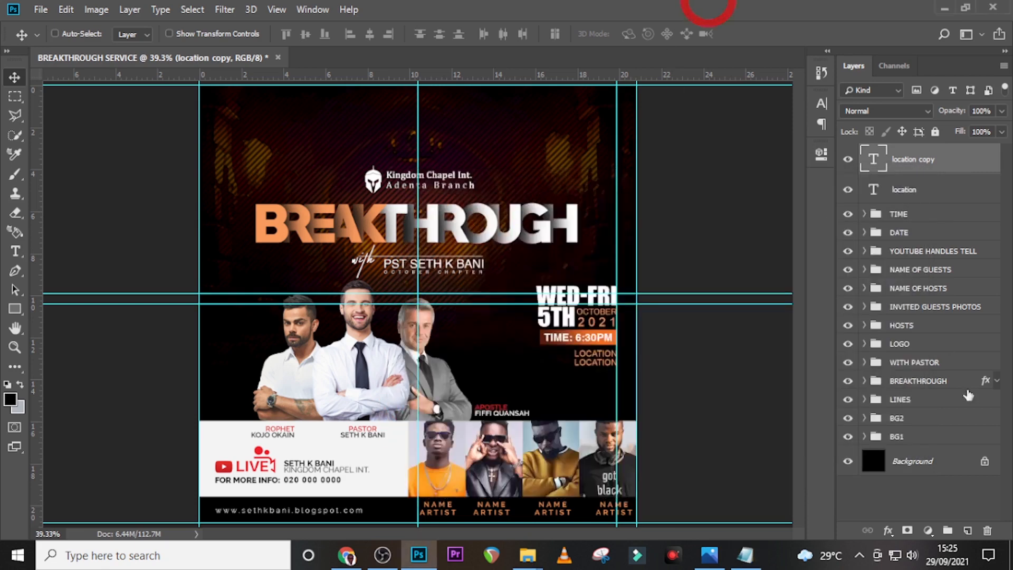
pyautogui.doubleClick(874, 159)
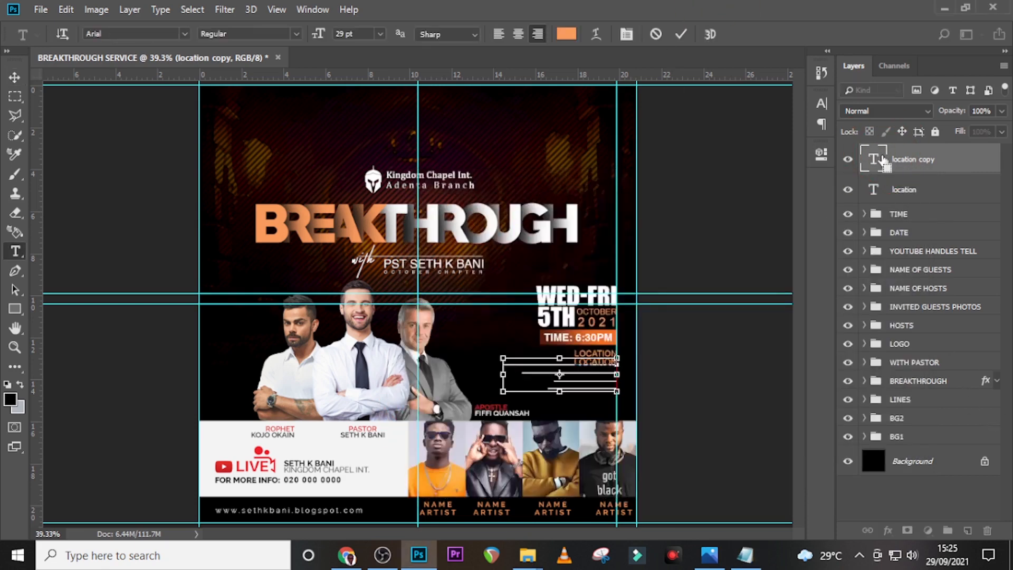
pyautogui.hotkey('ctrl', 'v')
pyautogui.hotkey('ctrl', 'Return')
pyautogui.press('v')
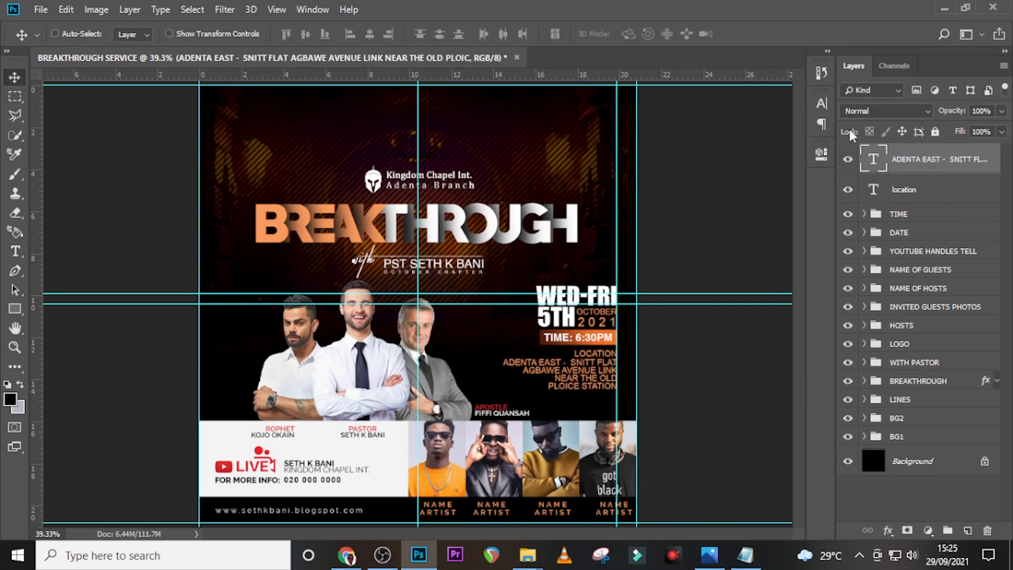
# Set the venue address text to Helvetica at 21 pt
pyautogui.click(820, 105)
pyautogui.click(711, 99)
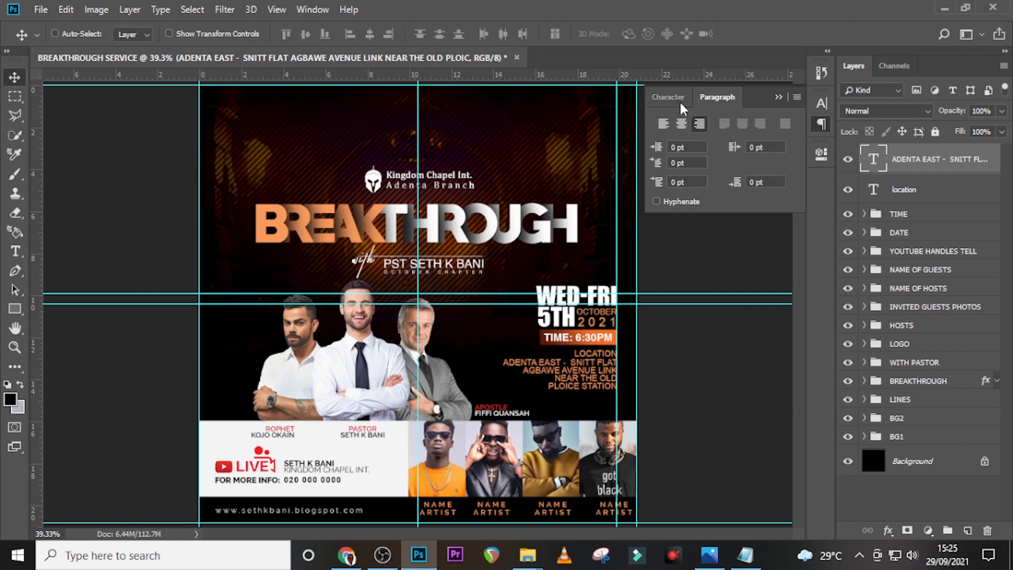
pyautogui.click(666, 98)
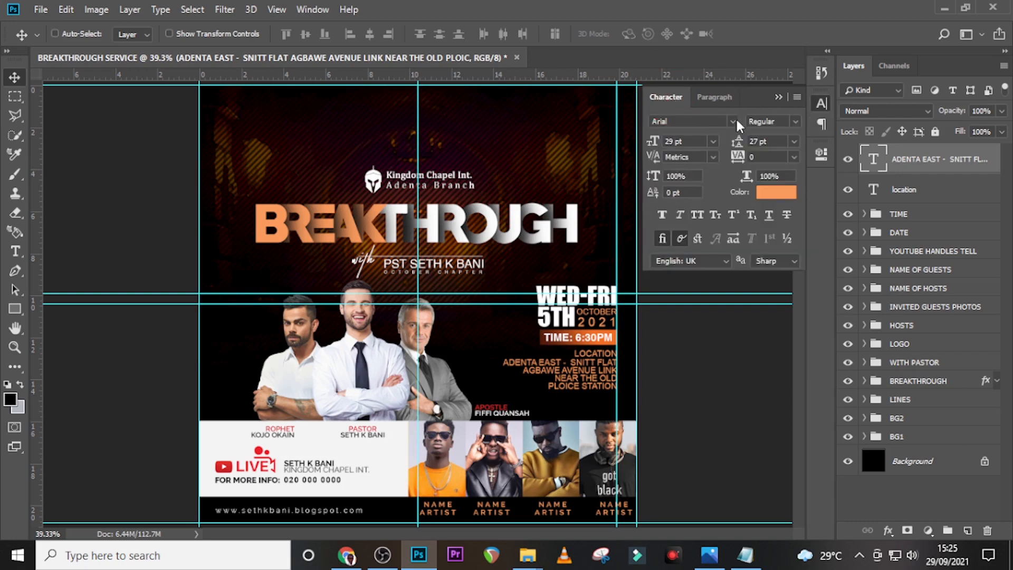
pyautogui.click(733, 121)
pyautogui.click(718, 182)
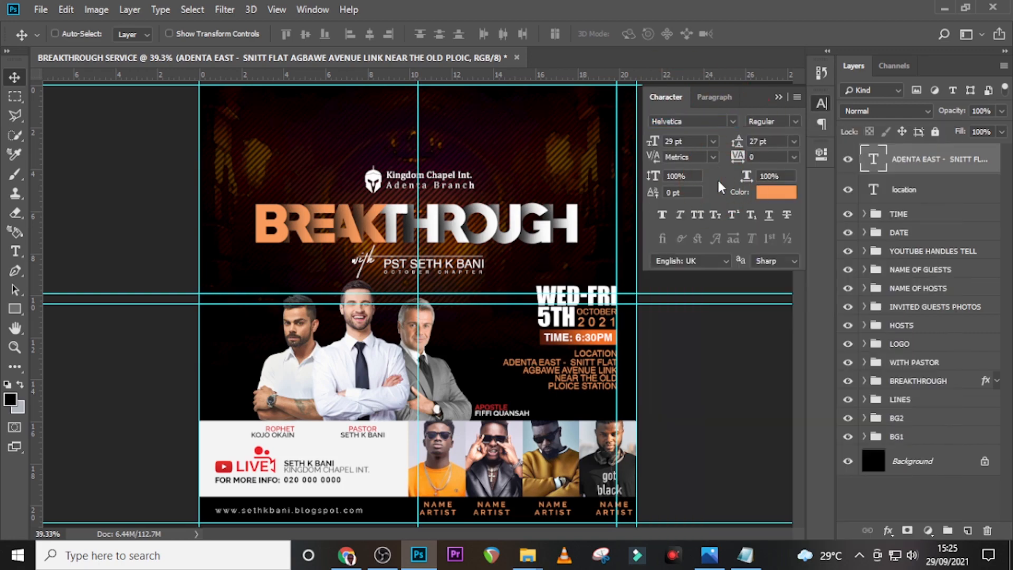
pyautogui.click(691, 143)
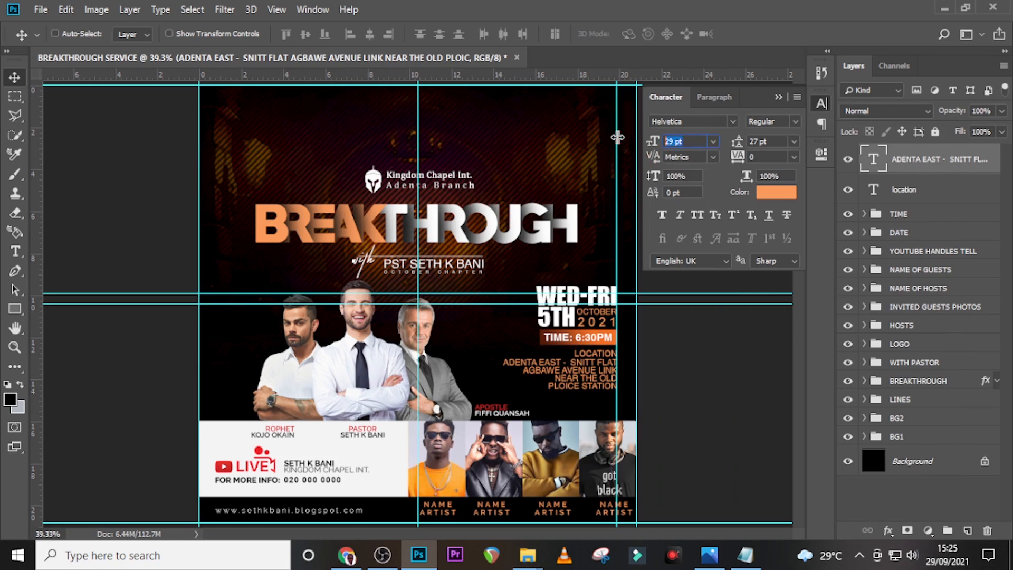
pyautogui.write('21')
pyautogui.press('Return')
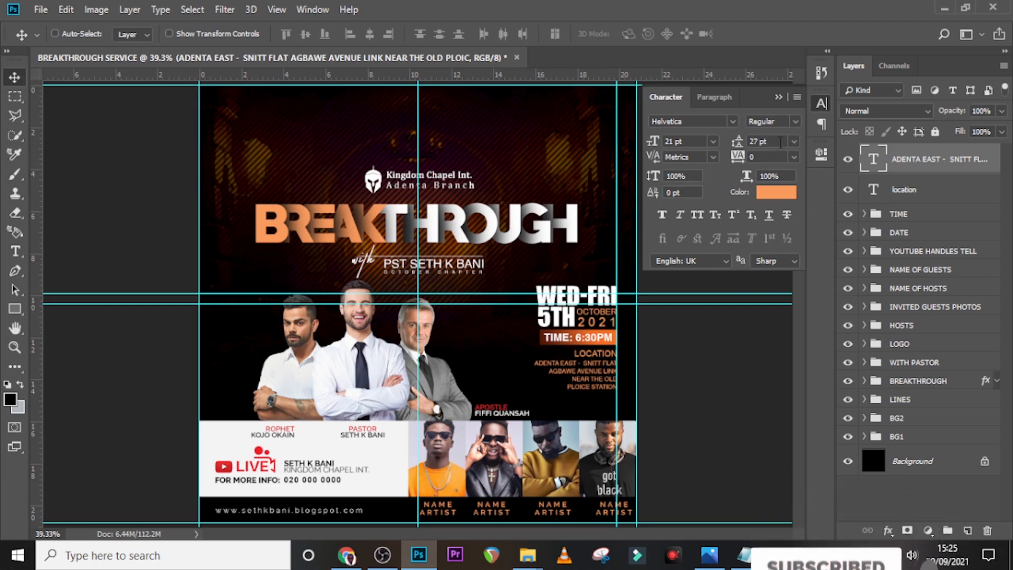
# Set the venue address's leading to 25.89 pt and apply faux bold
pyautogui.click(728, 142)
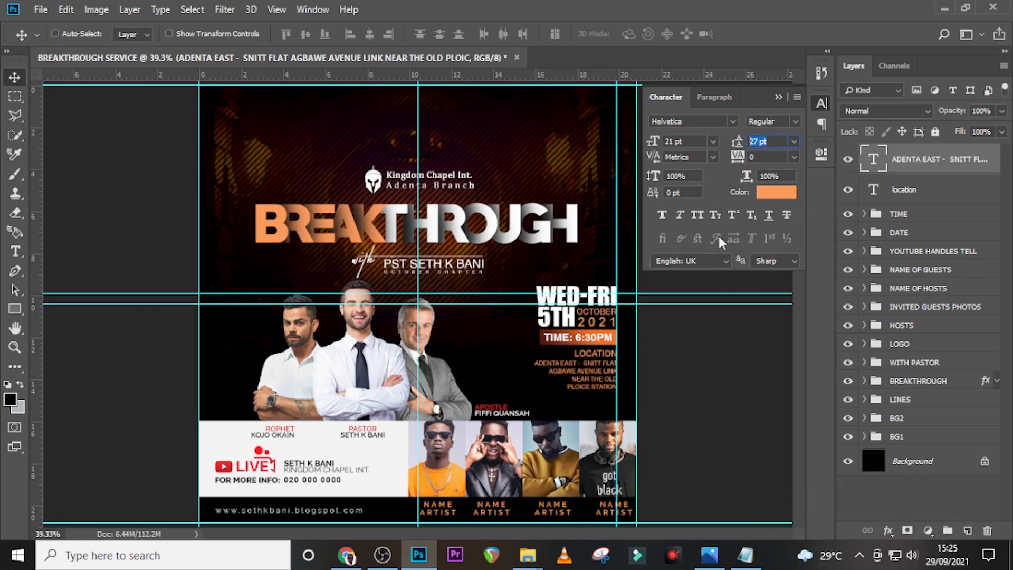
pyautogui.write('25.89')
pyautogui.press('Return')
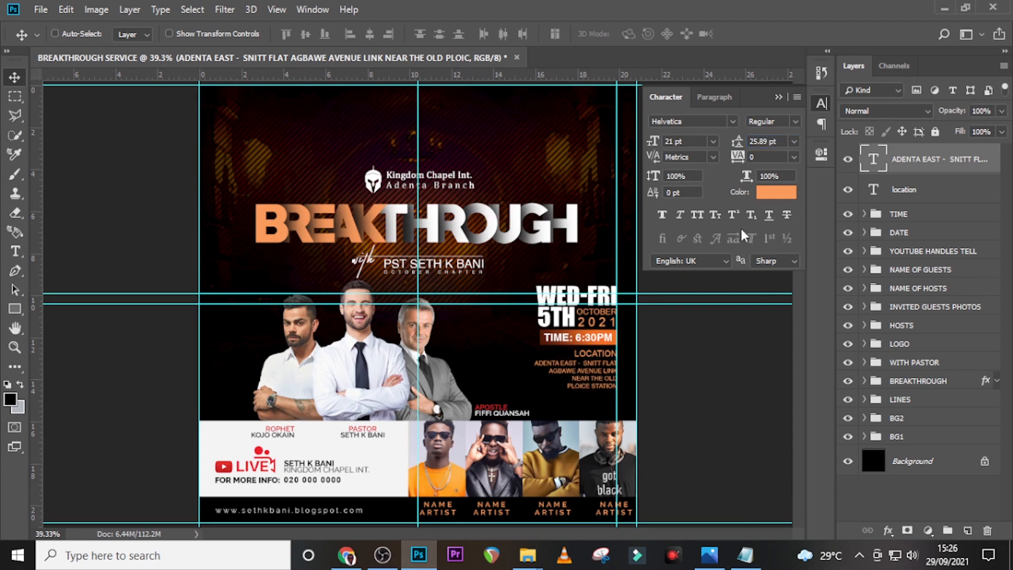
pyautogui.click(662, 215)
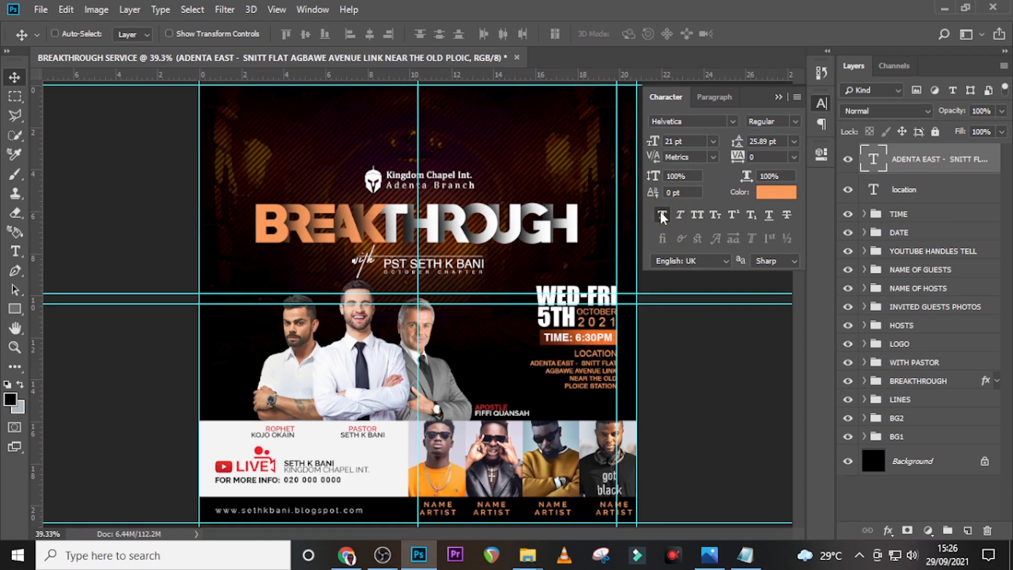
# Colour the venue address text white
pyautogui.click(775, 192)
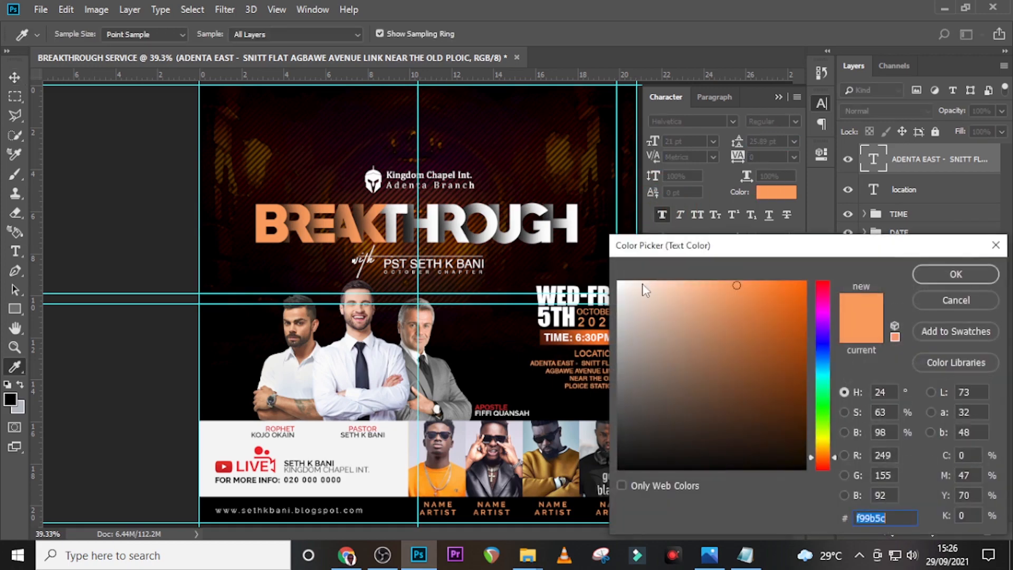
pyautogui.click(618, 282)
pyautogui.click(952, 274)
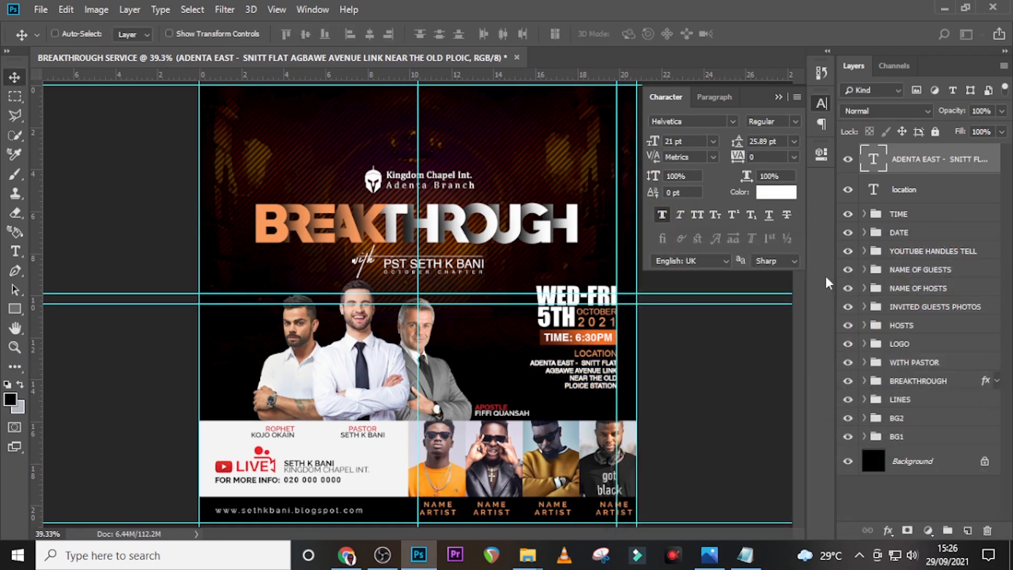
pyautogui.click(783, 96)
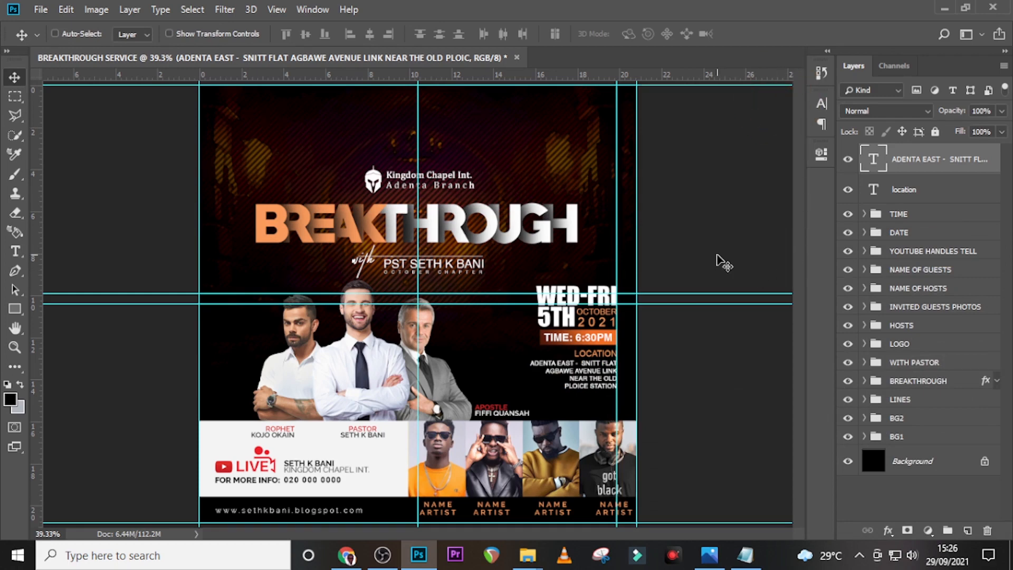
# Nudge the venue address up slightly, closer to the LOCATION heading
pyautogui.press('Up')
pyautogui.press('Up')
pyautogui.press('Up')
pyautogui.press('Up')
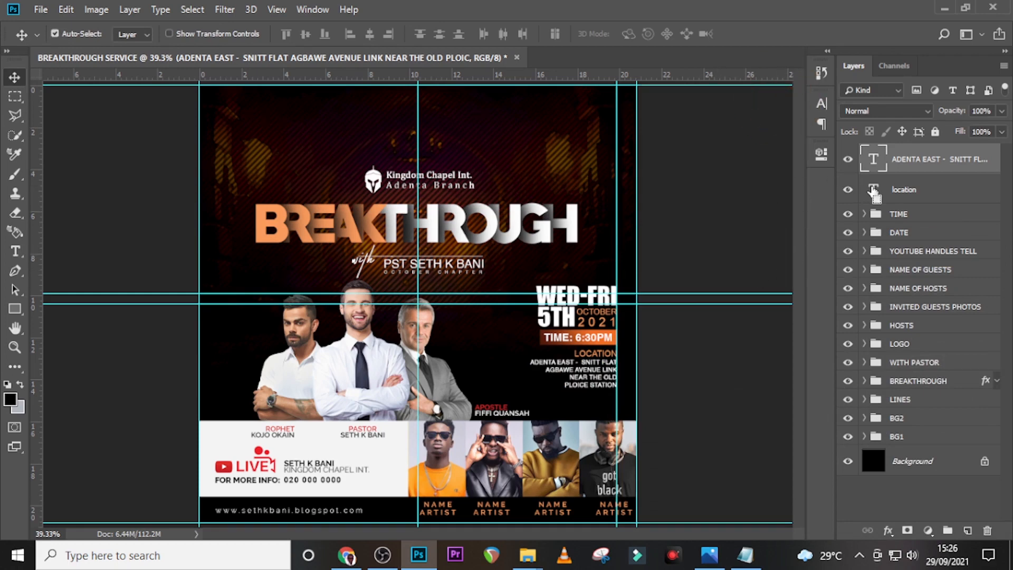
# Nudge the LOCATION heading and venue address down together, slightly away from the time bar
pyautogui.keyDown('shift'); pyautogui.click(891, 188); pyautogui.keyUp('shift')
pyautogui.press('Down')
pyautogui.press('Down')
pyautogui.press('Down')
pyautogui.press('Down')
pyautogui.press('Down')
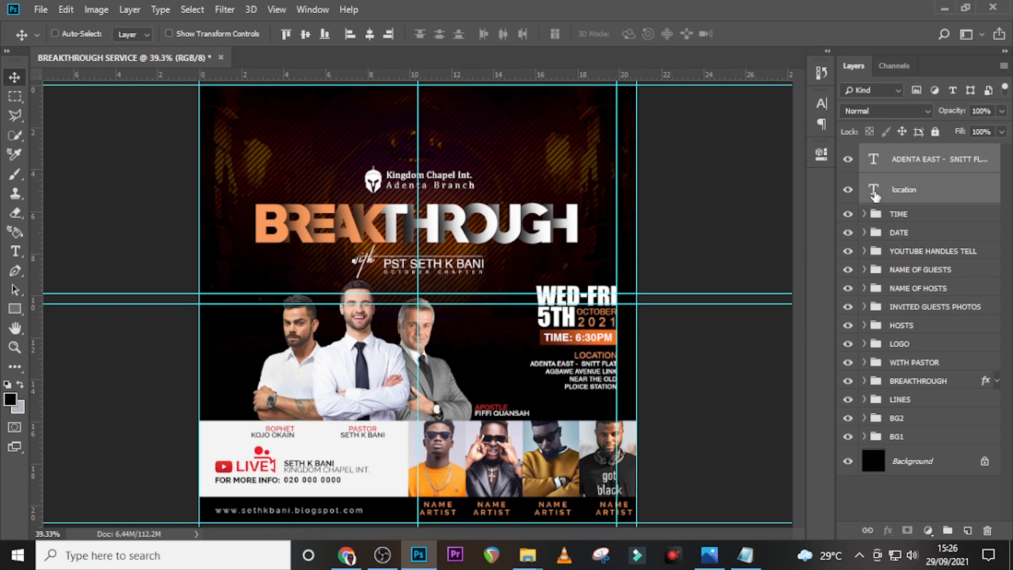
# Group the LOCATION heading and venue address layers, name the group LOCATION, and hide the guides
pyautogui.hotkey('ctrl', 'g')
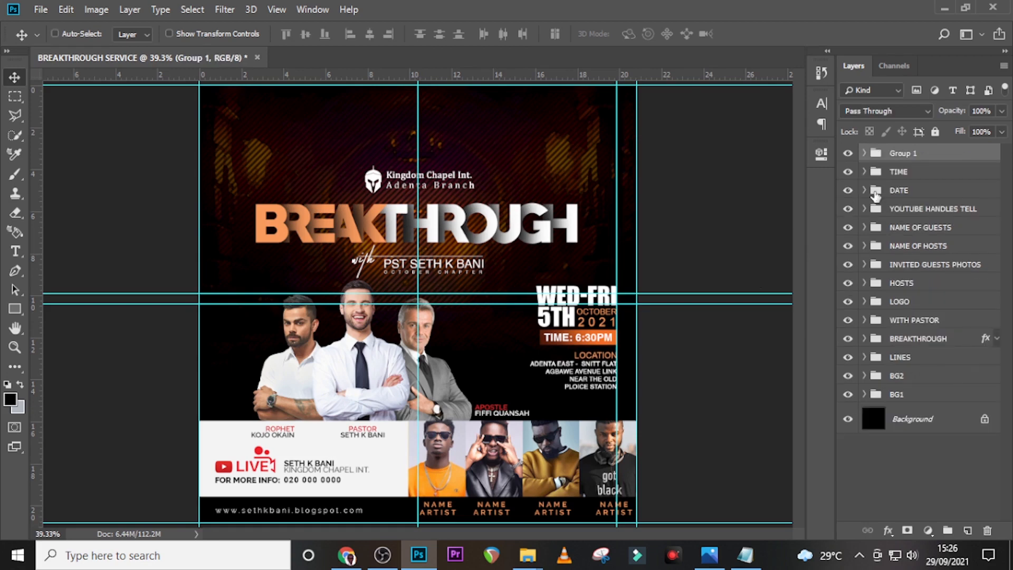
pyautogui.doubleClick(904, 152)
pyautogui.write('LOCATION')
pyautogui.click(899, 172)
pyautogui.hotkey('ctrl', ';')
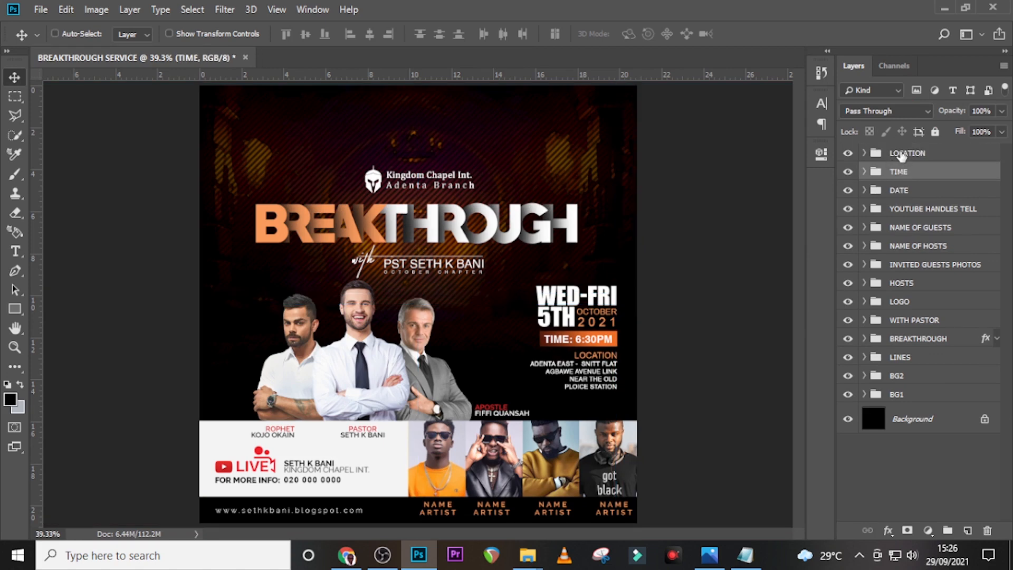
# Move the LOCATION, TIME and DATE groups down together until the address ends just above the guest photos, and nudge them slightly right
pyautogui.click(902, 154)
pyautogui.keyDown('ctrl'); pyautogui.click(898, 172); pyautogui.keyUp('ctrl')
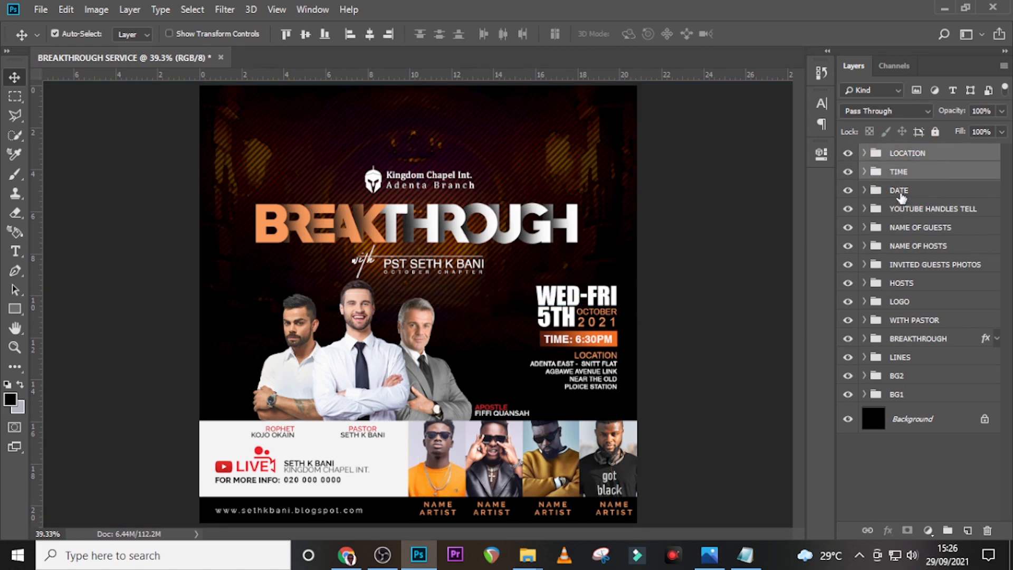
pyautogui.keyDown('ctrl'); pyautogui.click(901, 190); pyautogui.keyUp('ctrl')
pyautogui.press('Down')
pyautogui.press('Down')
pyautogui.press('Down')
pyautogui.press('Down')
pyautogui.press('Down')
pyautogui.press('Down')
pyautogui.press('Down')
pyautogui.press('Down')
pyautogui.press('Down')
pyautogui.press('Down')
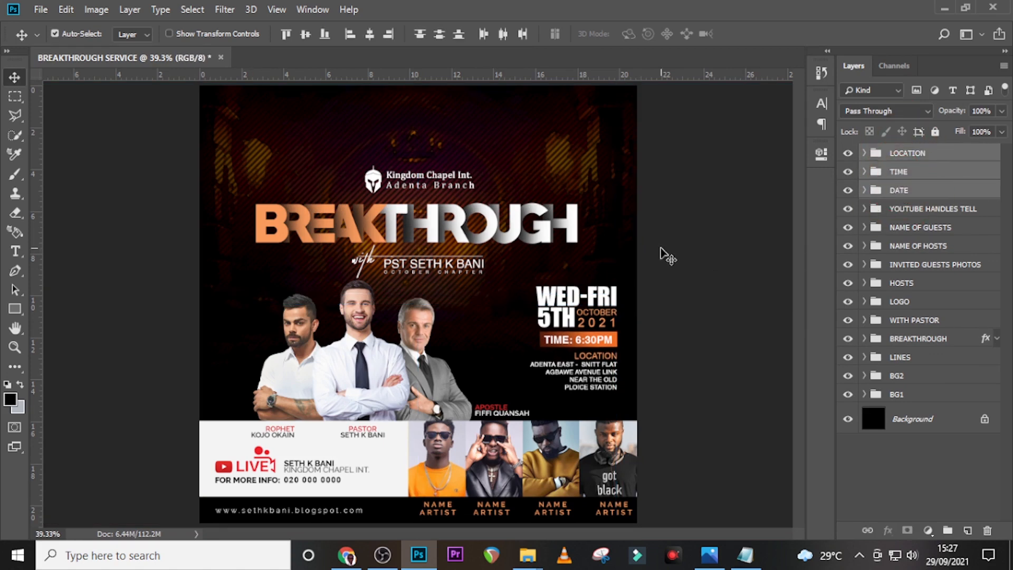
pyautogui.hotkey('shift', 'Down')
pyautogui.hotkey('shift', 'Down')
pyautogui.hotkey('shift', 'Down')
pyautogui.hotkey('shift', 'Down')
pyautogui.hotkey('shift', 'Down')
pyautogui.hotkey('shift', 'Down')
pyautogui.hotkey('shift', 'Down')
pyautogui.hotkey('shift', 'Down')
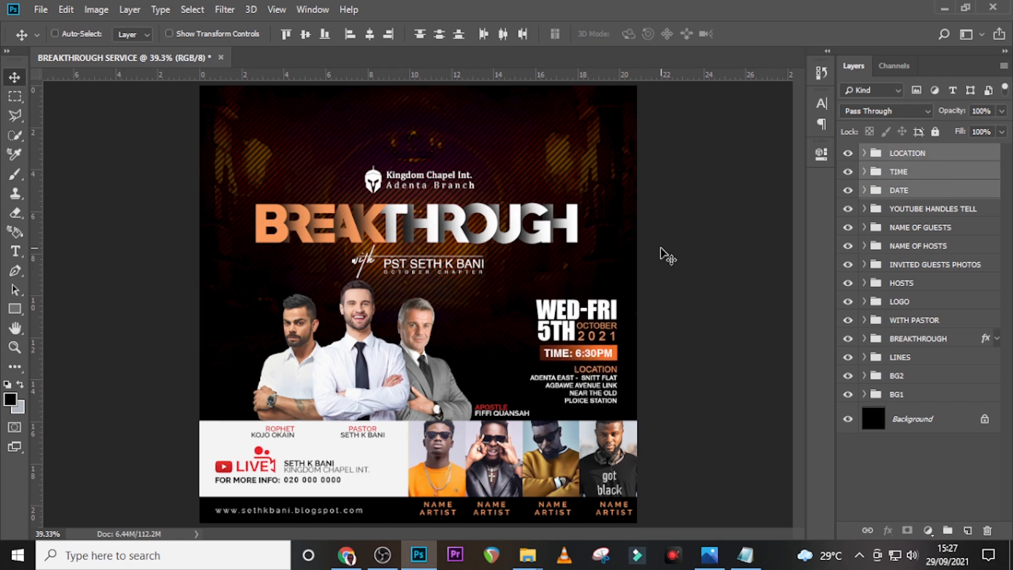
pyautogui.press('Down')
pyautogui.press('Down')
pyautogui.press('Down')
pyautogui.press('Down')
pyautogui.press('Down')
pyautogui.press('Down')
pyautogui.press('Down')
pyautogui.press('Down')
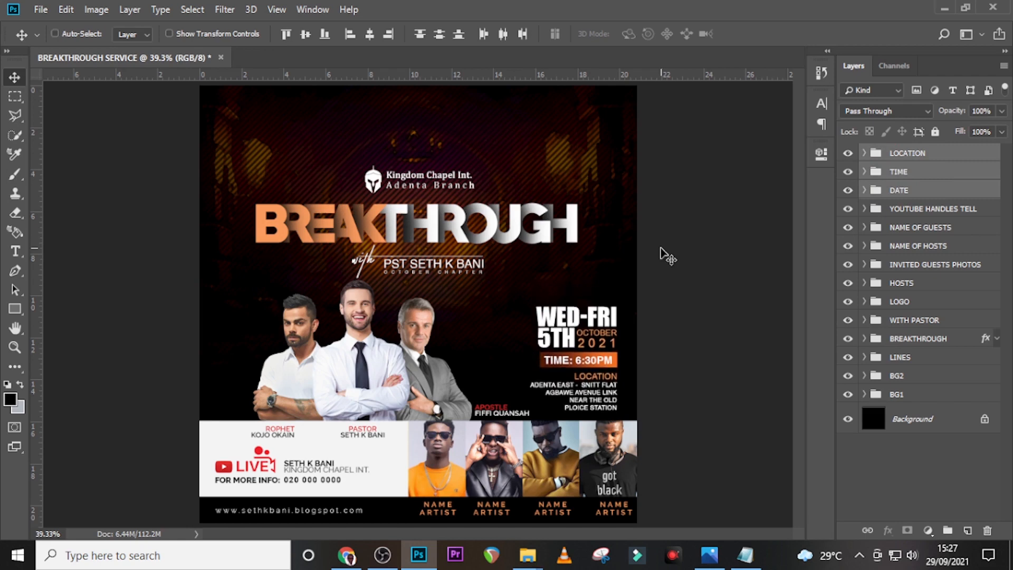
pyautogui.press('Down')
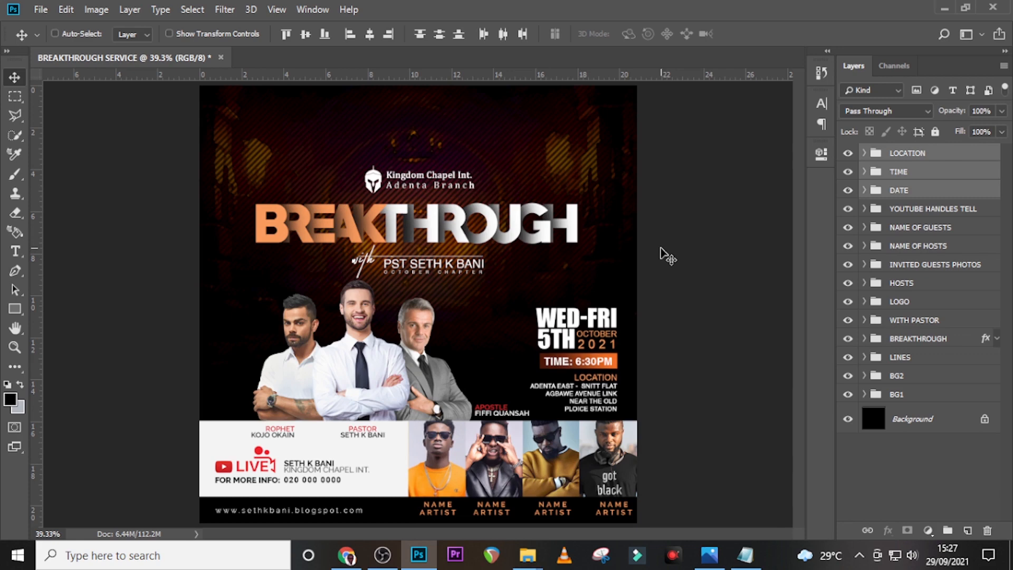
pyautogui.press('Right')
pyautogui.press('Right')
pyautogui.press('Right')
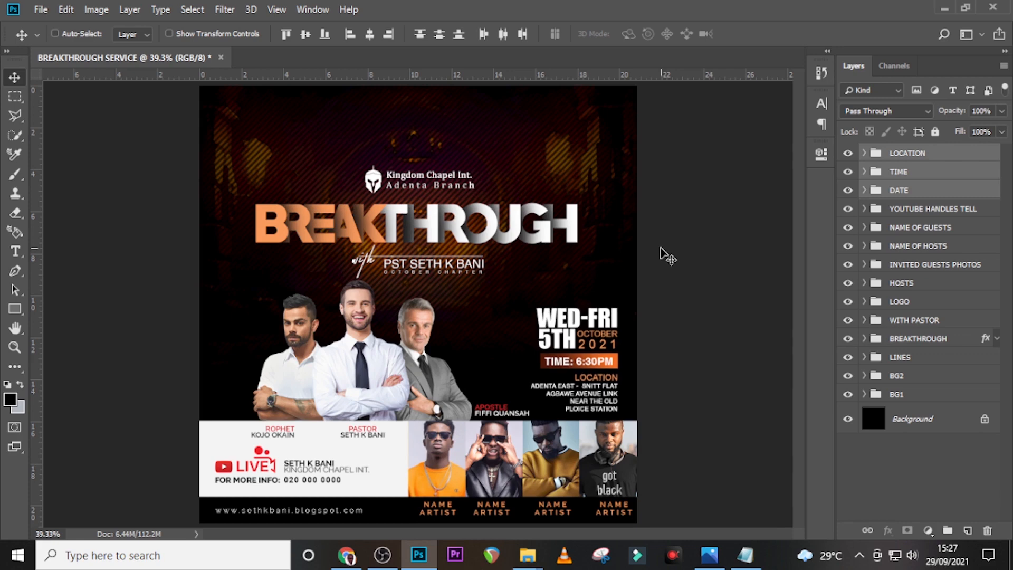